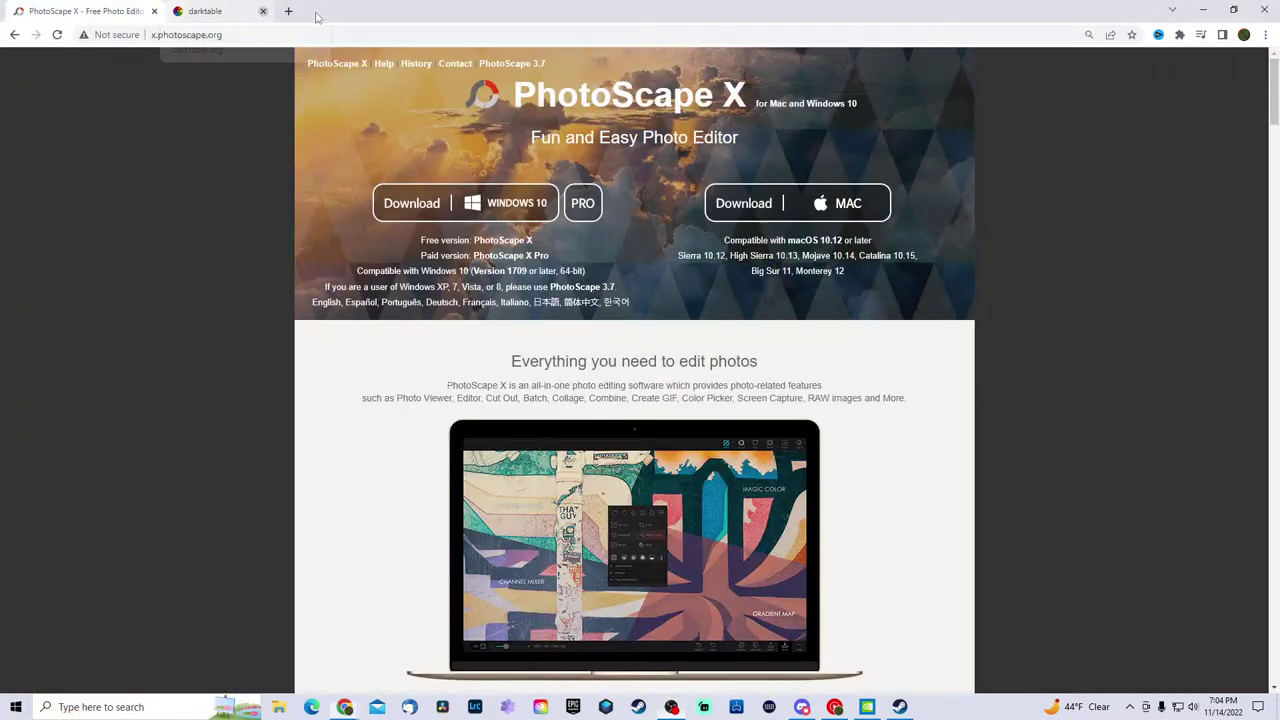
- Close the darktable tab and scroll the PhotoScape X homepage down through its Features list
{"action": "left_click", "coordinate": [314, 12]}
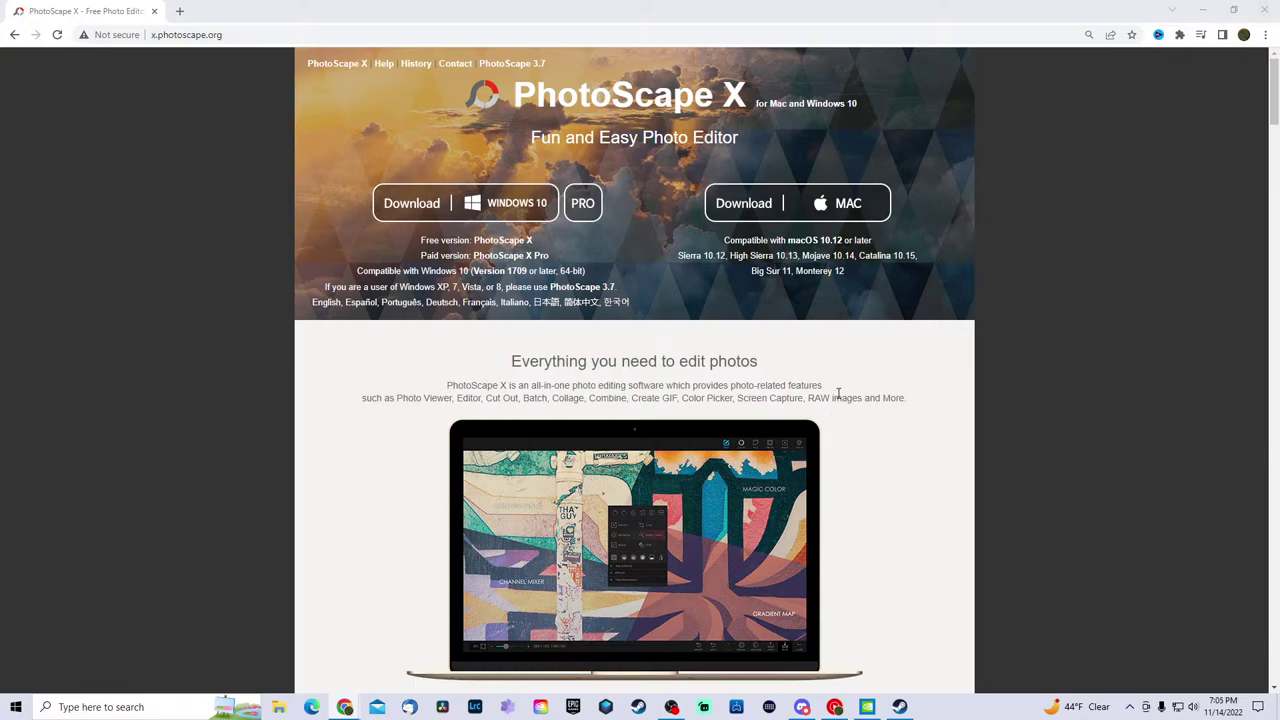
{"action": "scroll", "coordinate": [845, 392], "scroll_direction": "down", "scroll_amount": 1}
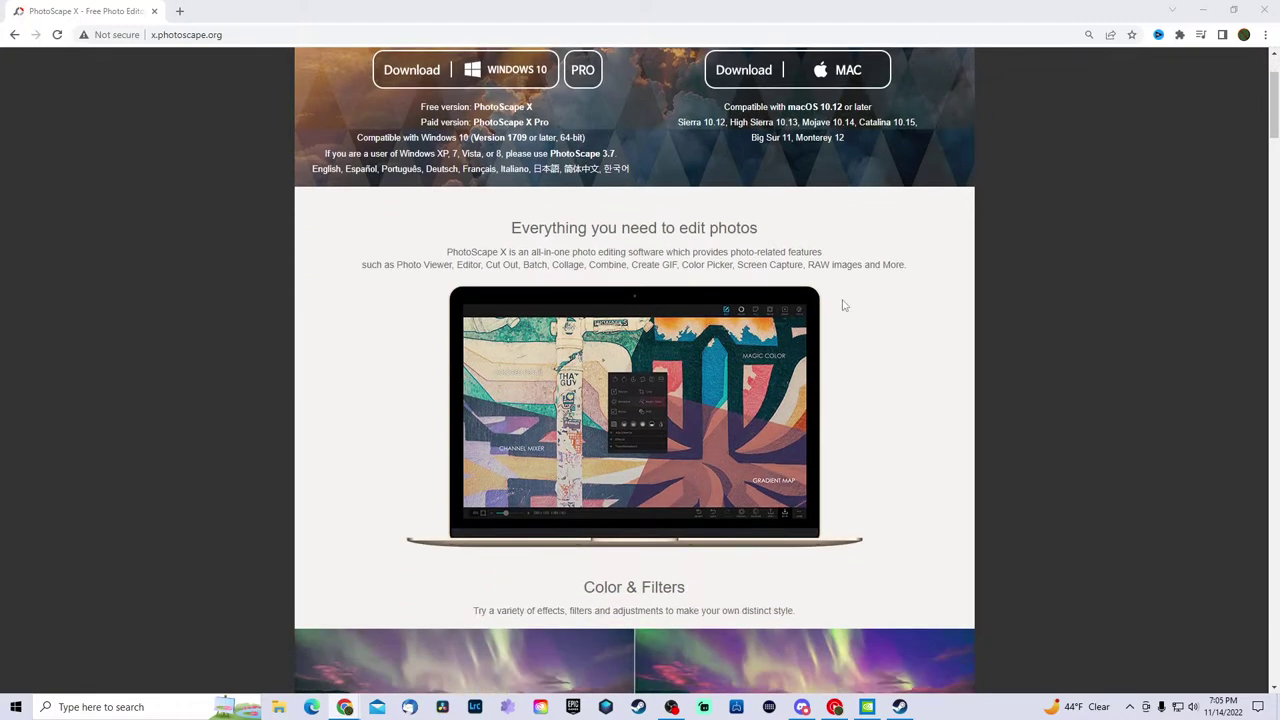
{"action": "scroll", "coordinate": [908, 374], "scroll_direction": "down", "scroll_amount": 3}
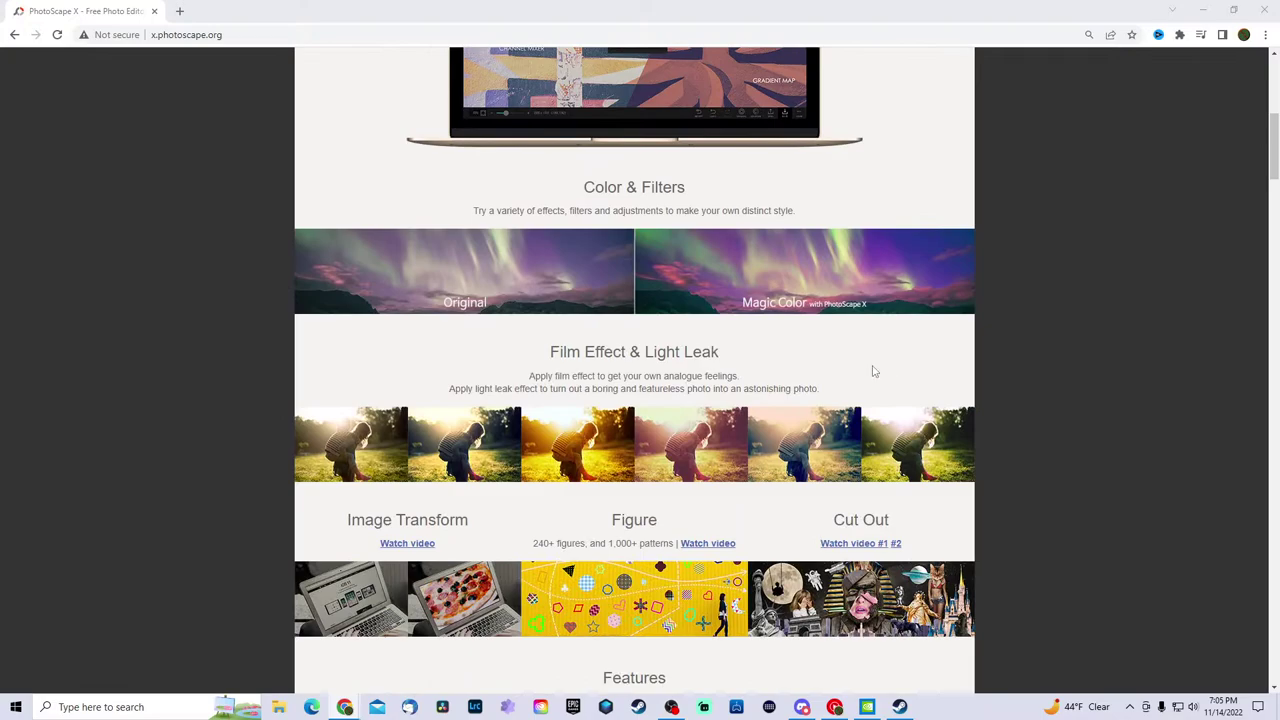
{"action": "scroll", "coordinate": [872, 372], "scroll_direction": "down", "scroll_amount": 1}
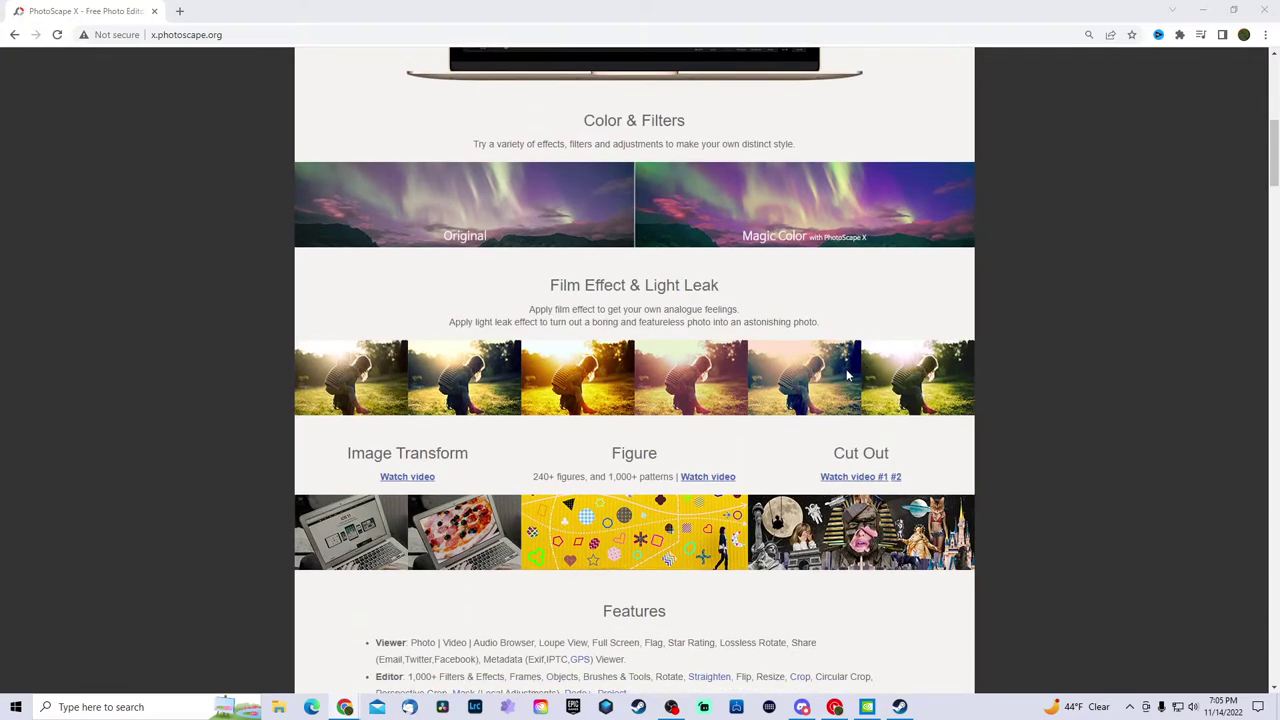
{"action": "scroll", "coordinate": [848, 375], "scroll_direction": "down", "scroll_amount": 3}
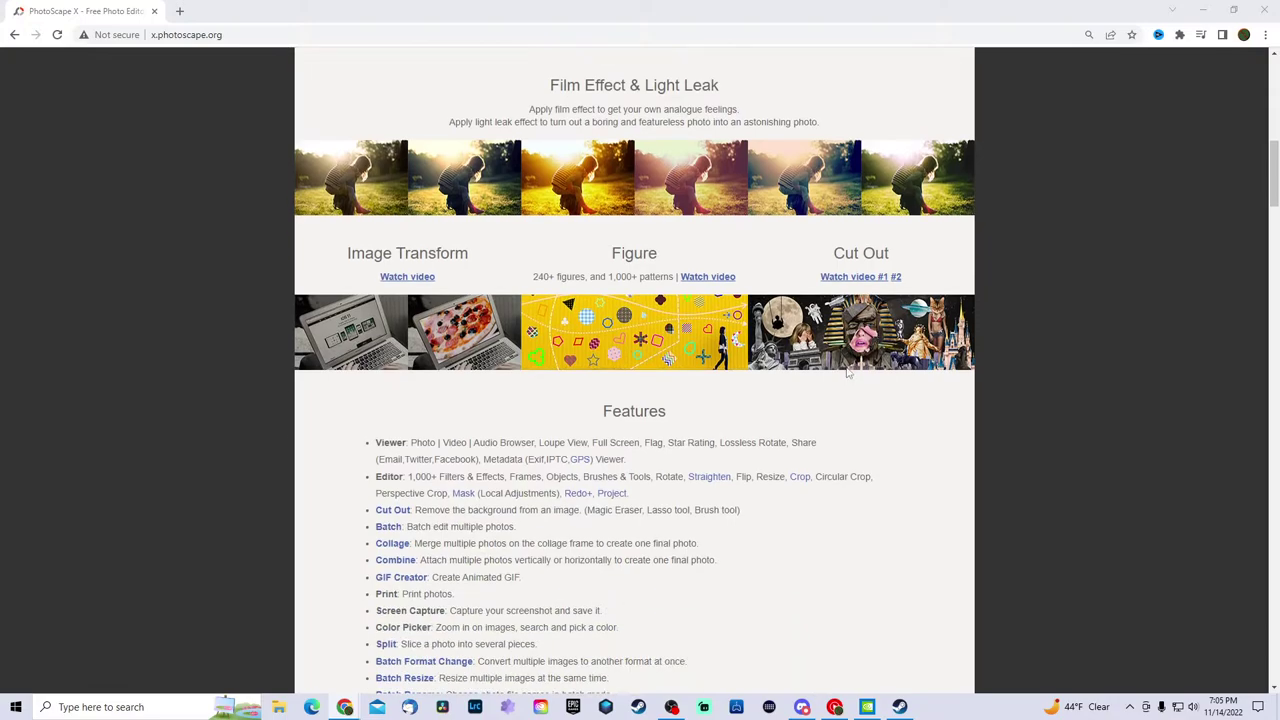
{"action": "scroll", "coordinate": [847, 374], "scroll_direction": "down", "scroll_amount": 2}
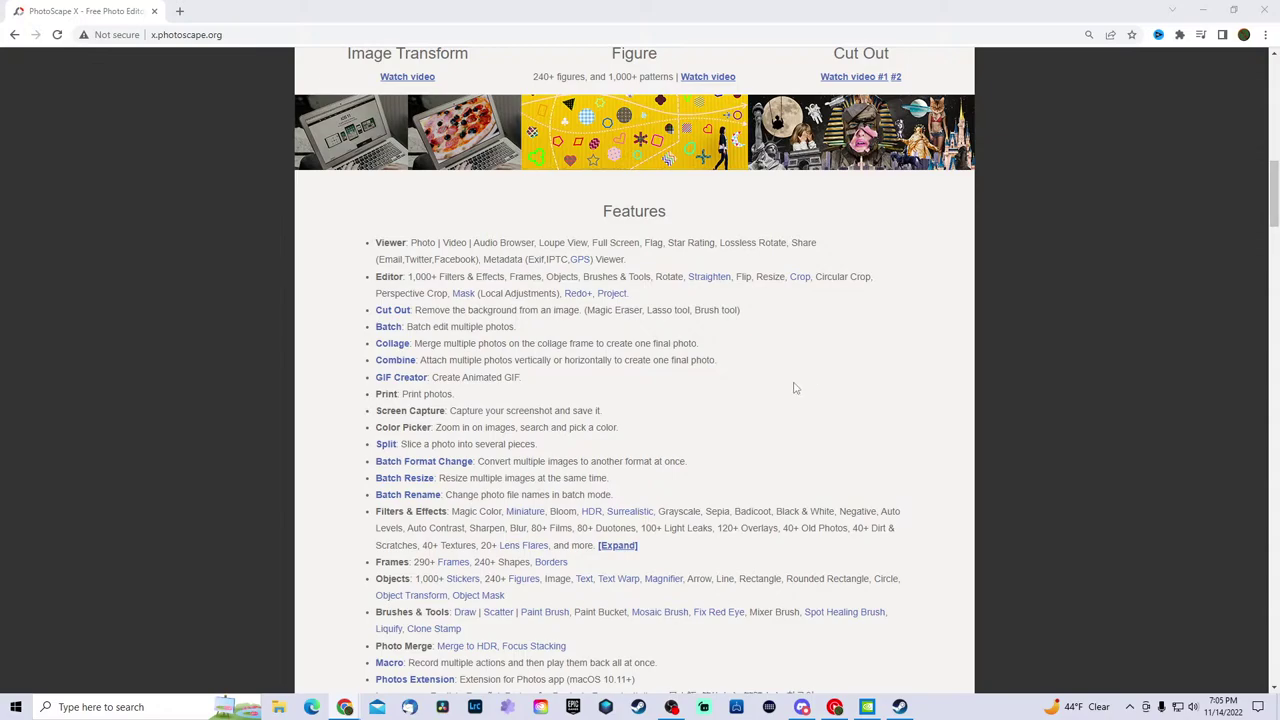
{"action": "scroll", "coordinate": [800, 380], "scroll_direction": "down", "scroll_amount": 2}
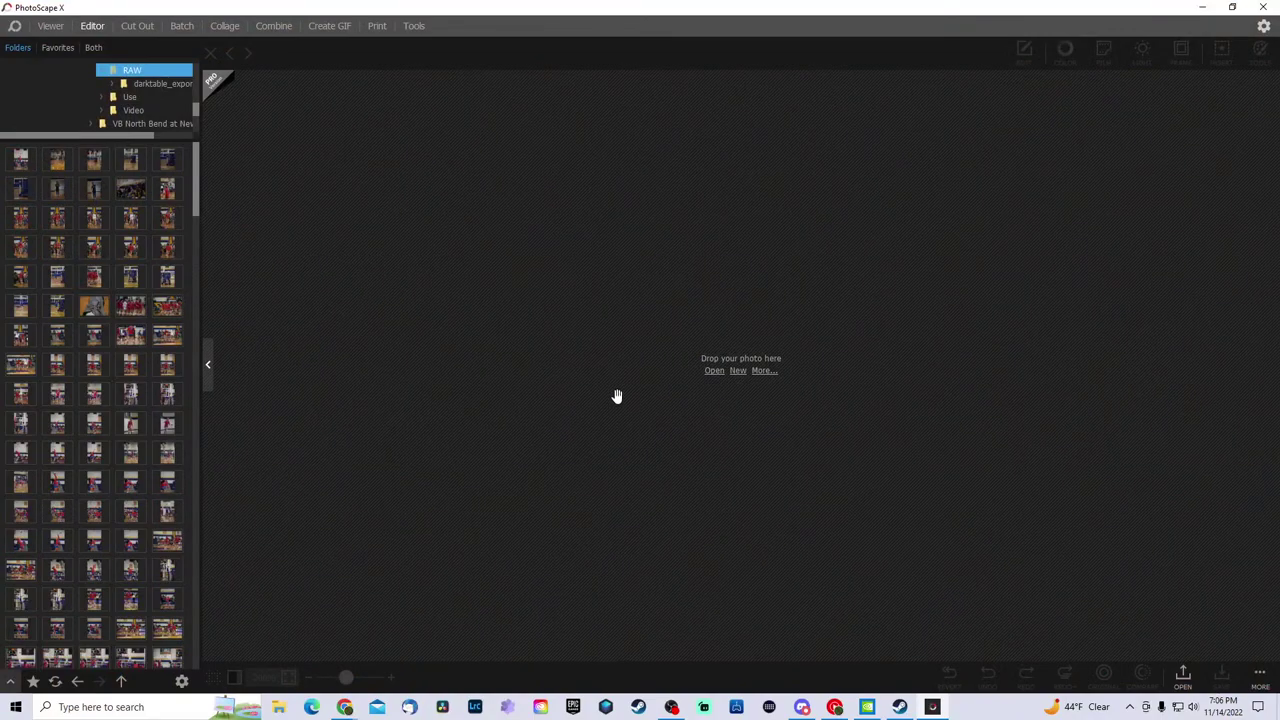
- Widen the photo browser to six thumbnail columns and show its sort and background options
{"action": "left_click_drag", "start_coordinate": [203, 390], "coordinate": [268, 404]}
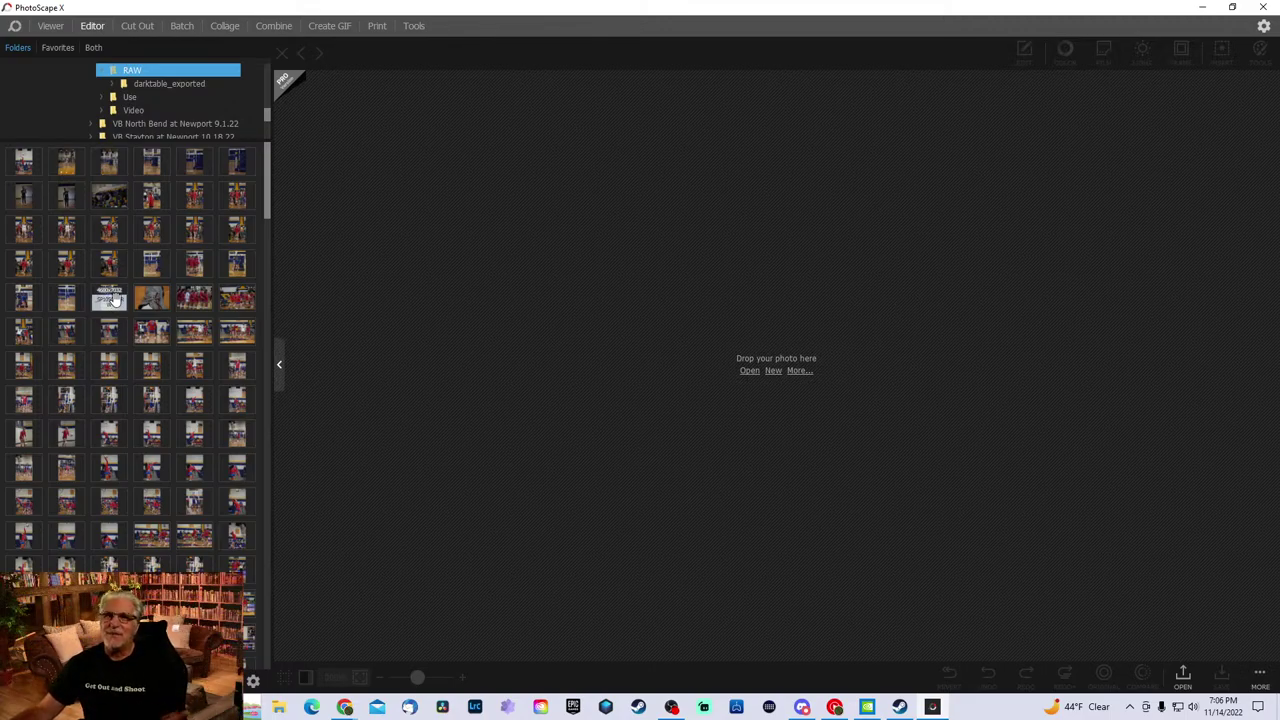
{"action": "scroll", "coordinate": [167, 357], "scroll_direction": "down", "scroll_amount": 4}
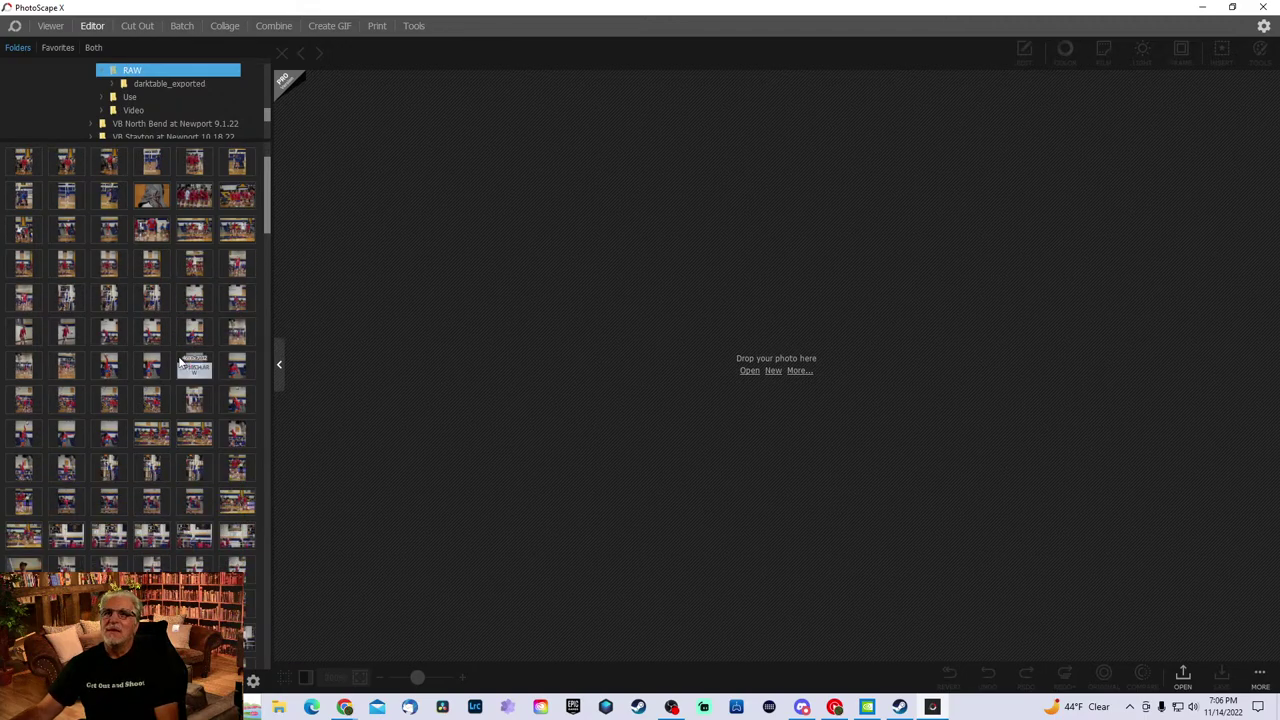
{"action": "scroll", "coordinate": [176, 360], "scroll_direction": "down", "scroll_amount": 5}
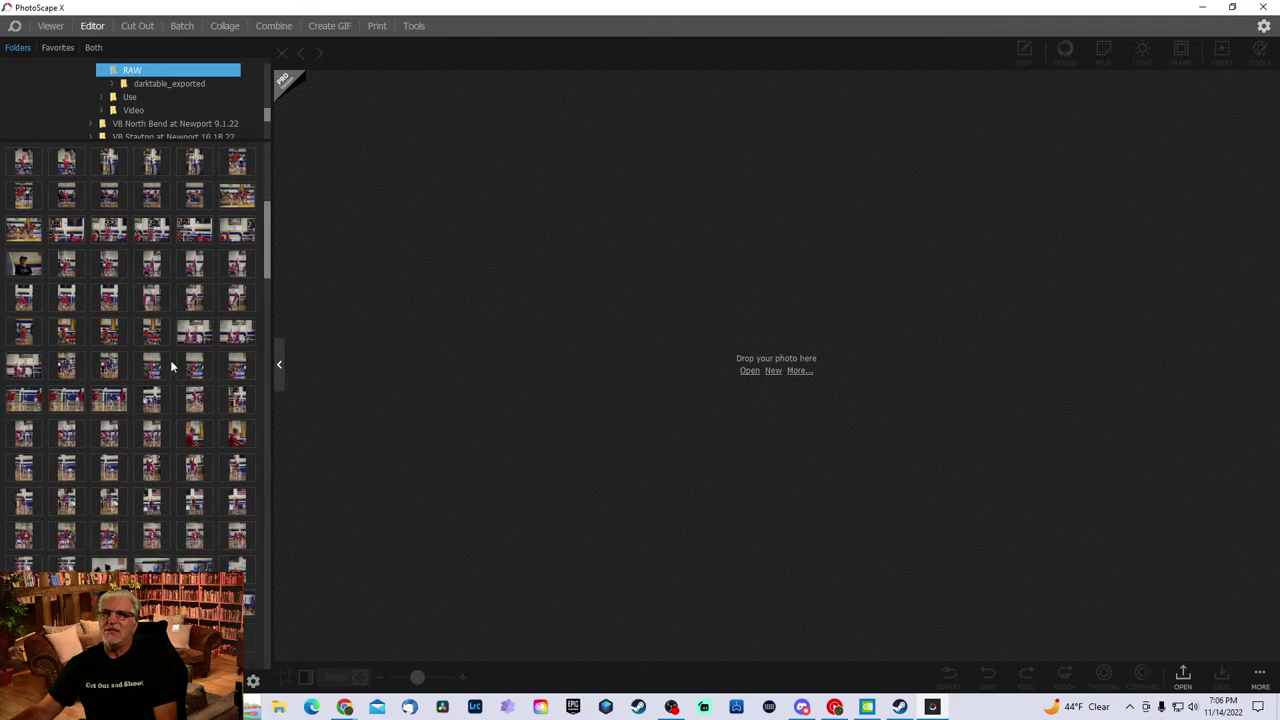
{"action": "scroll", "coordinate": [174, 362], "scroll_direction": "down", "scroll_amount": 5}
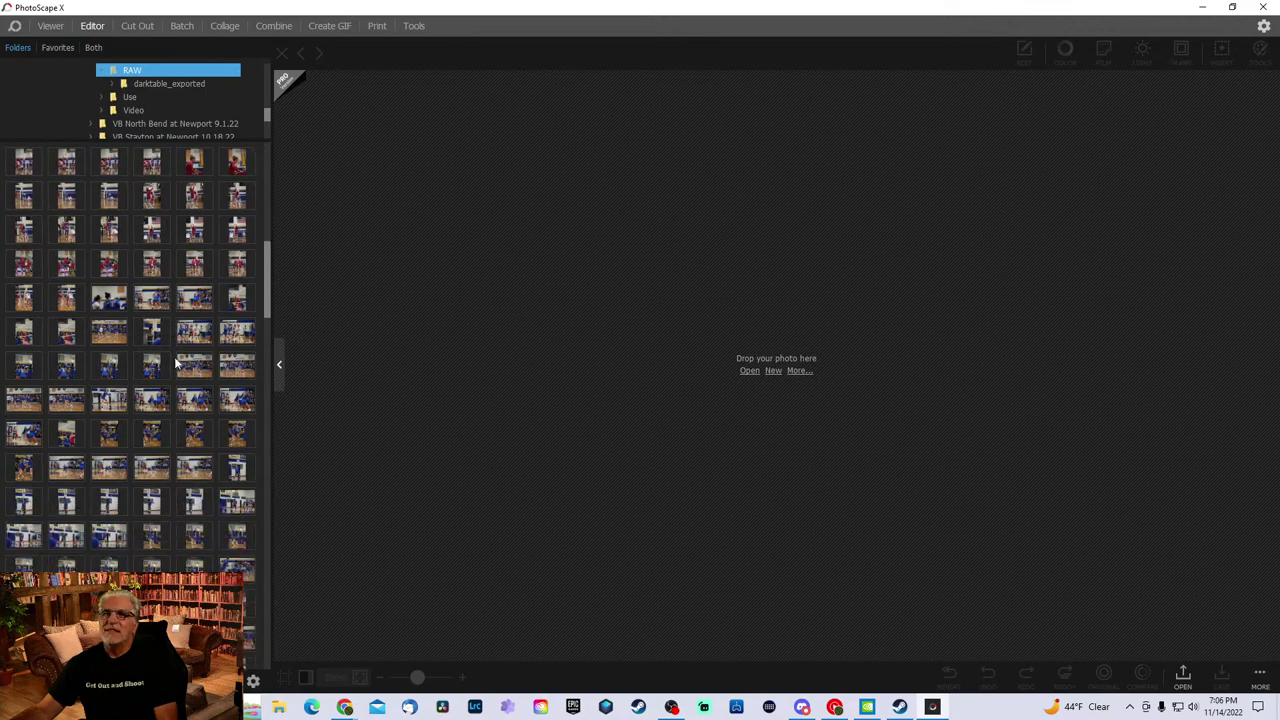
{"action": "scroll", "coordinate": [174, 365], "scroll_direction": "up", "scroll_amount": 5}
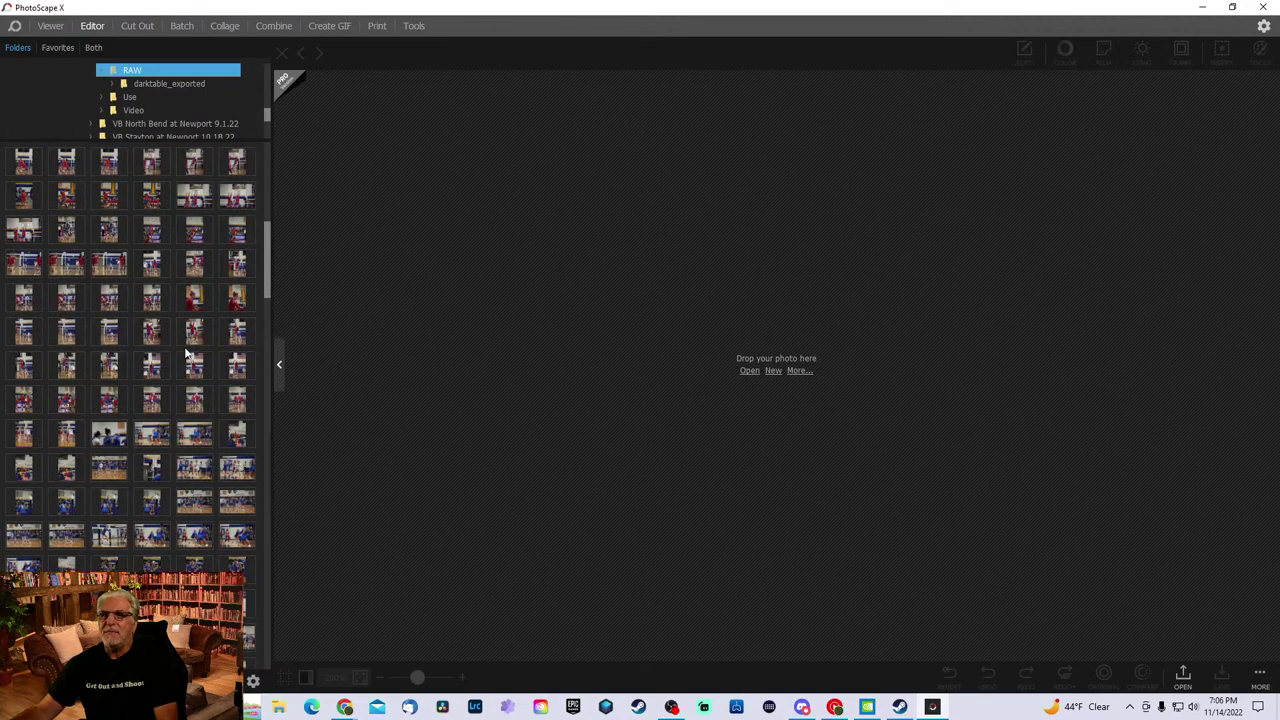
{"action": "scroll", "coordinate": [169, 376], "scroll_direction": "up", "scroll_amount": 3}
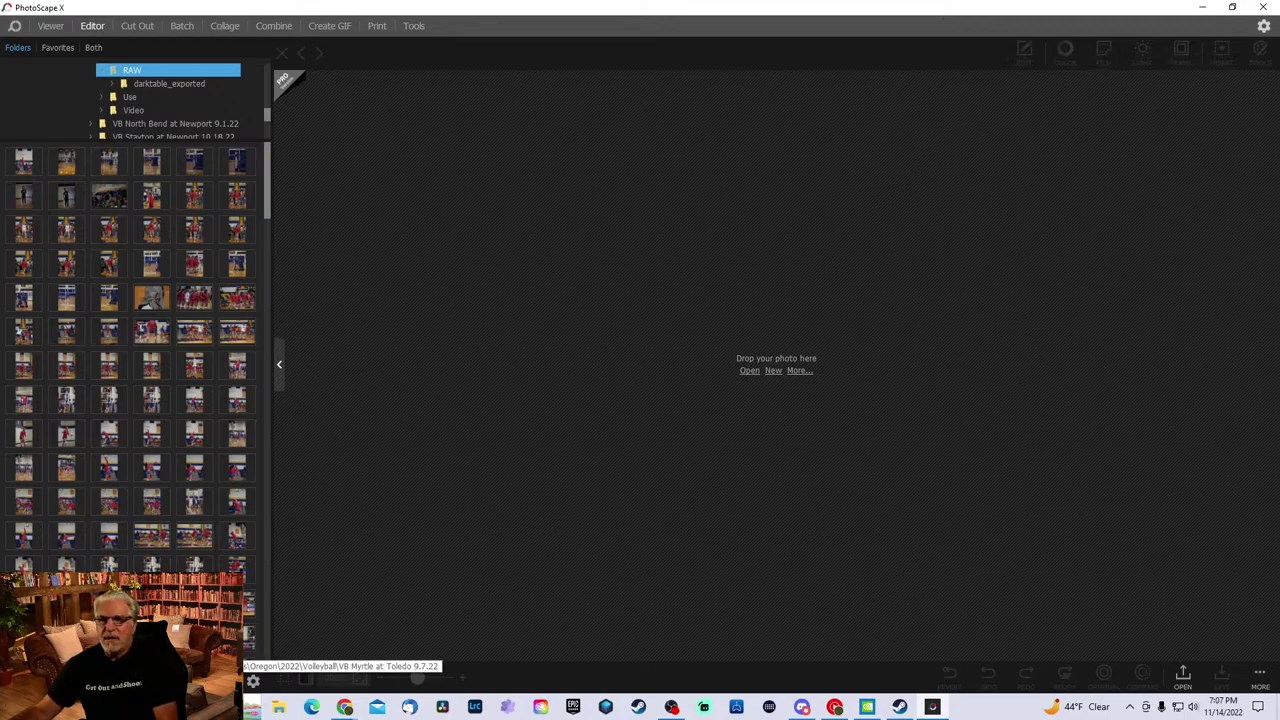
{"action": "left_click", "coordinate": [253, 681]}
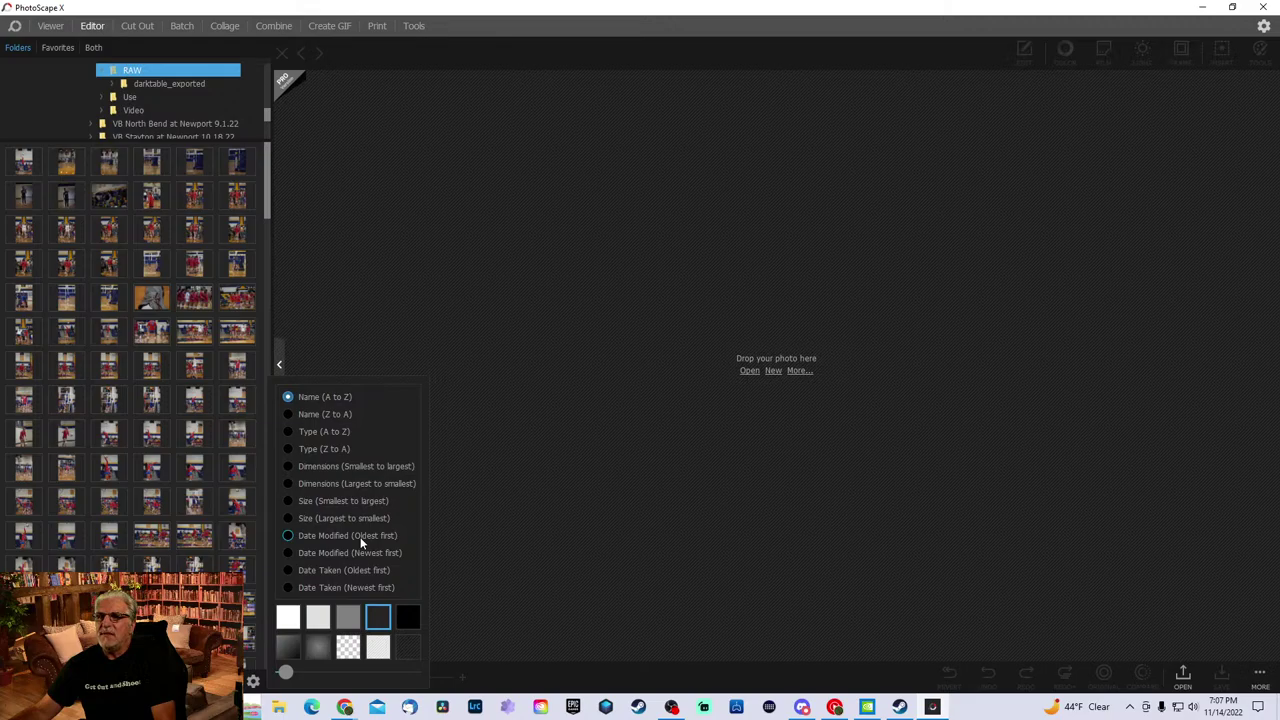
- Try the grey, light grey, black and gradient thumbnail background swatches
{"action": "left_click", "coordinate": [347, 617]}
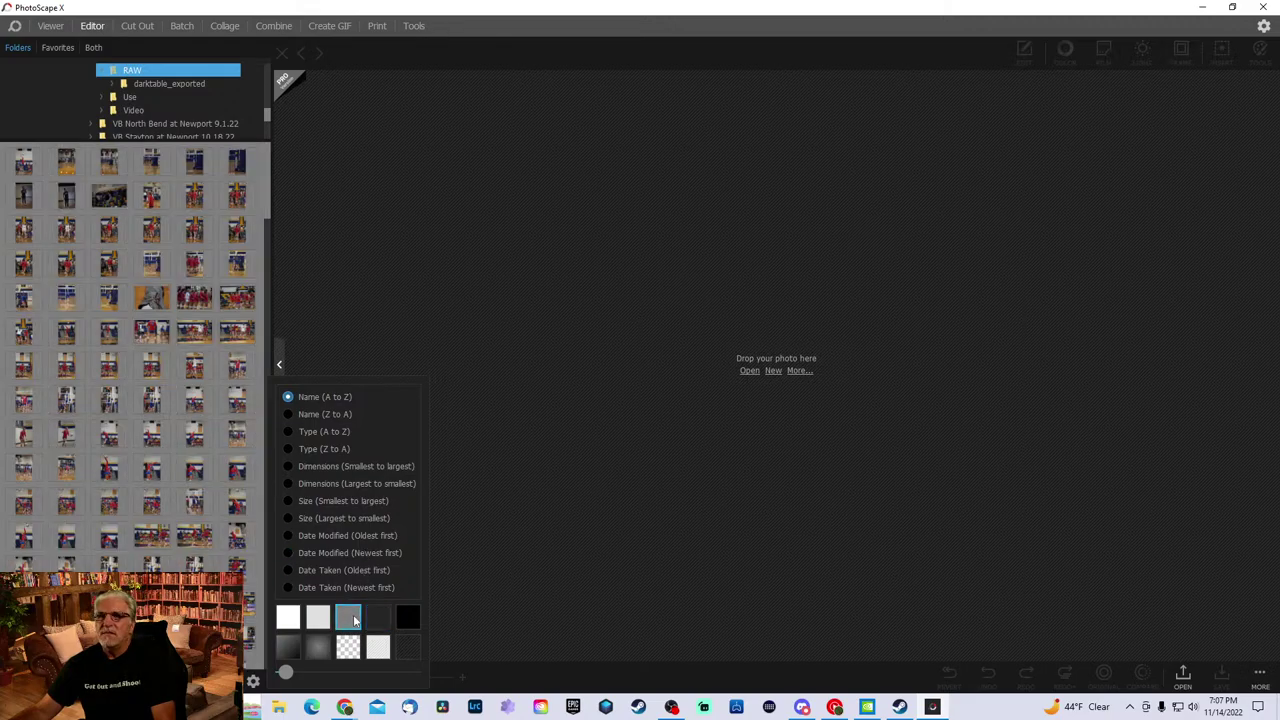
{"action": "left_click", "coordinate": [317, 617]}
{"action": "left_click", "coordinate": [407, 617]}
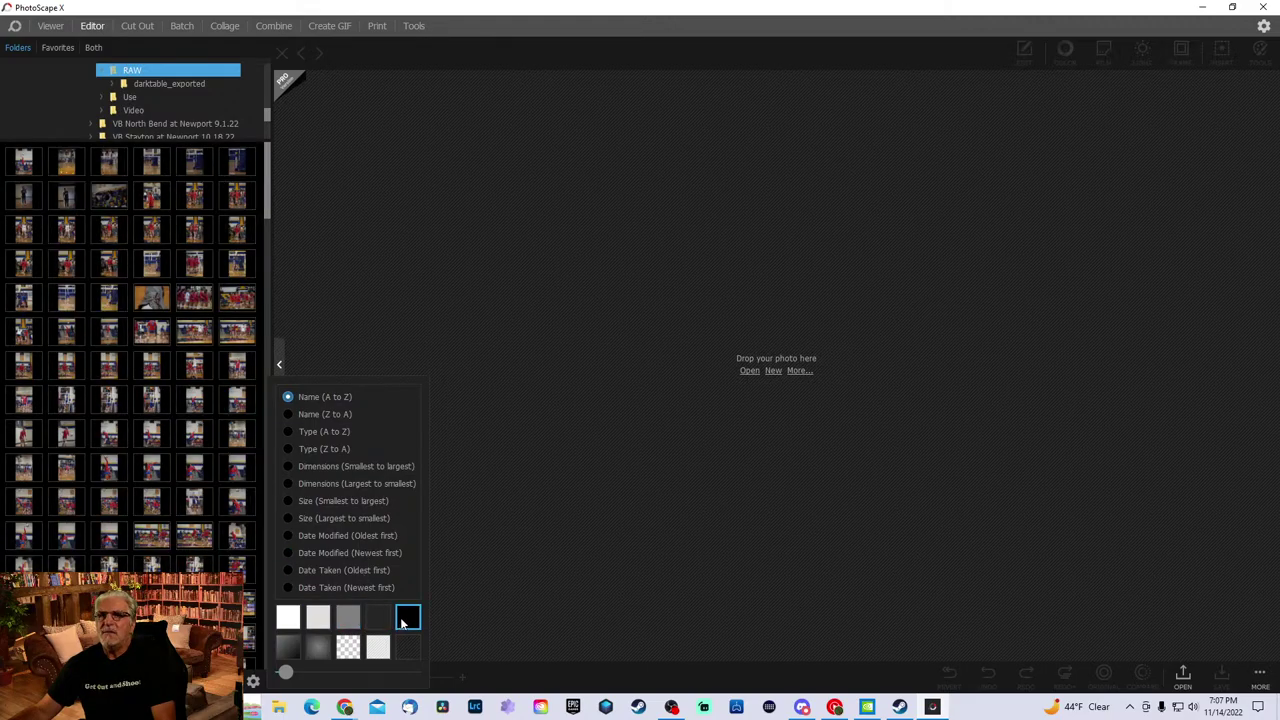
{"action": "left_click", "coordinate": [317, 650]}
{"action": "left_click", "coordinate": [295, 652]}
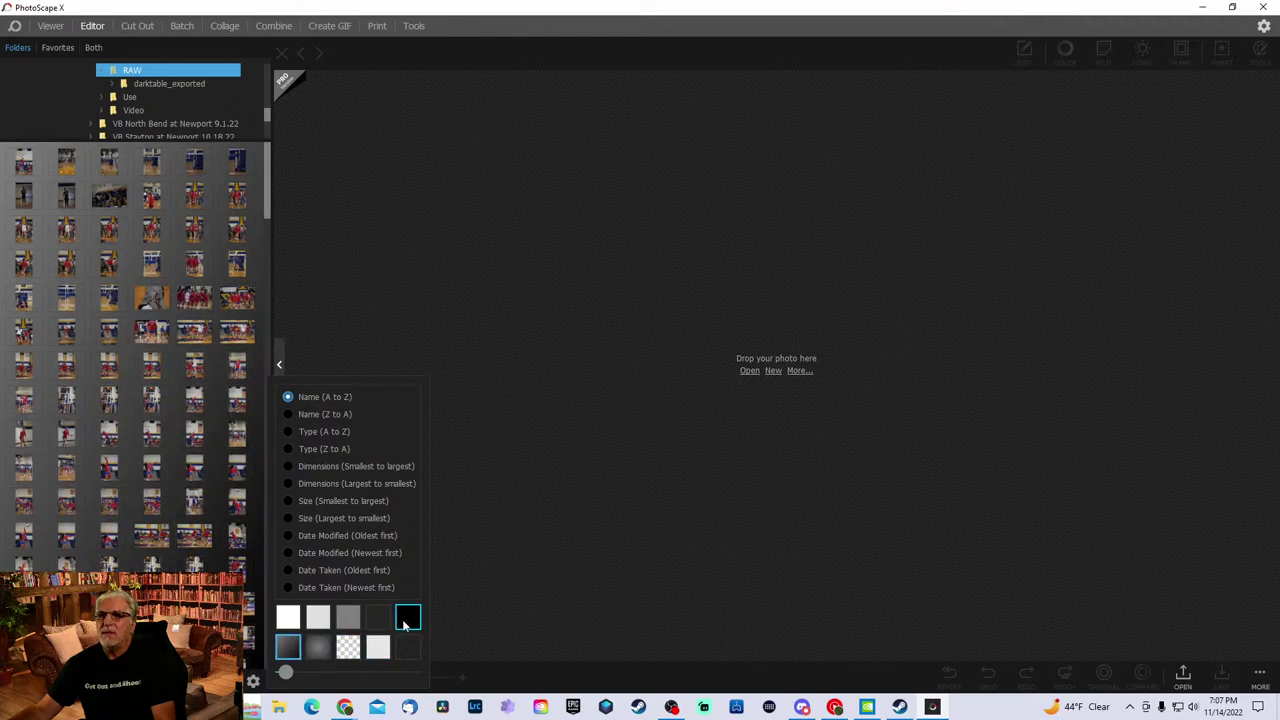
{"action": "left_click", "coordinate": [407, 617]}
- Settle on the dark-grey background, enlarge thumbnails to three per row, and open the fourth-row middle photo
{"action": "left_click", "coordinate": [377, 620]}
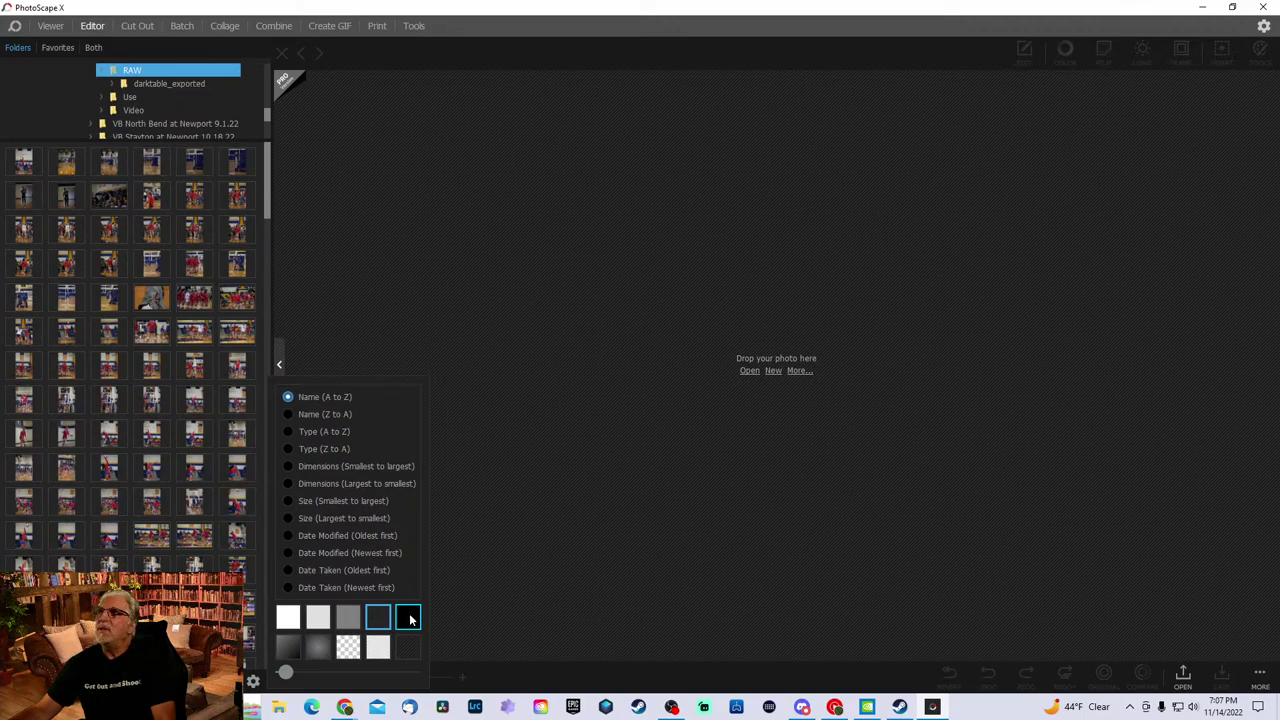
{"action": "left_click_drag", "start_coordinate": [288, 677], "coordinate": [371, 672]}
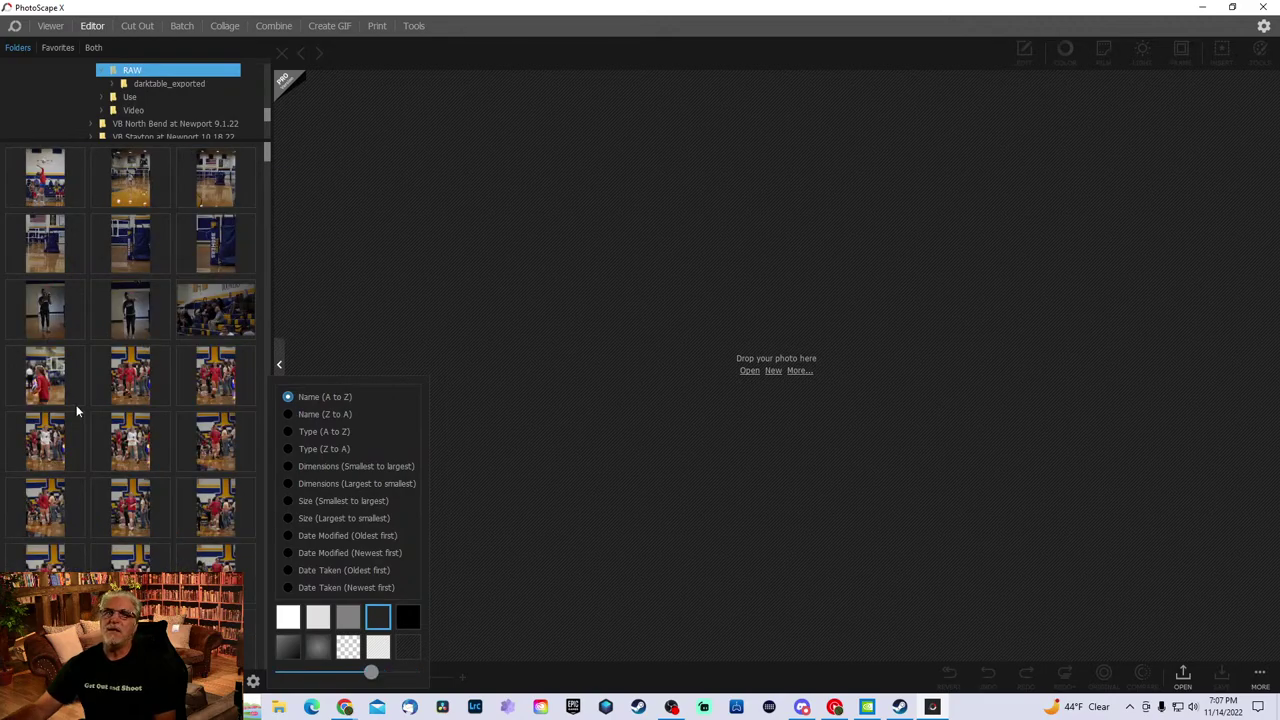
{"action": "left_click", "coordinate": [467, 273]}
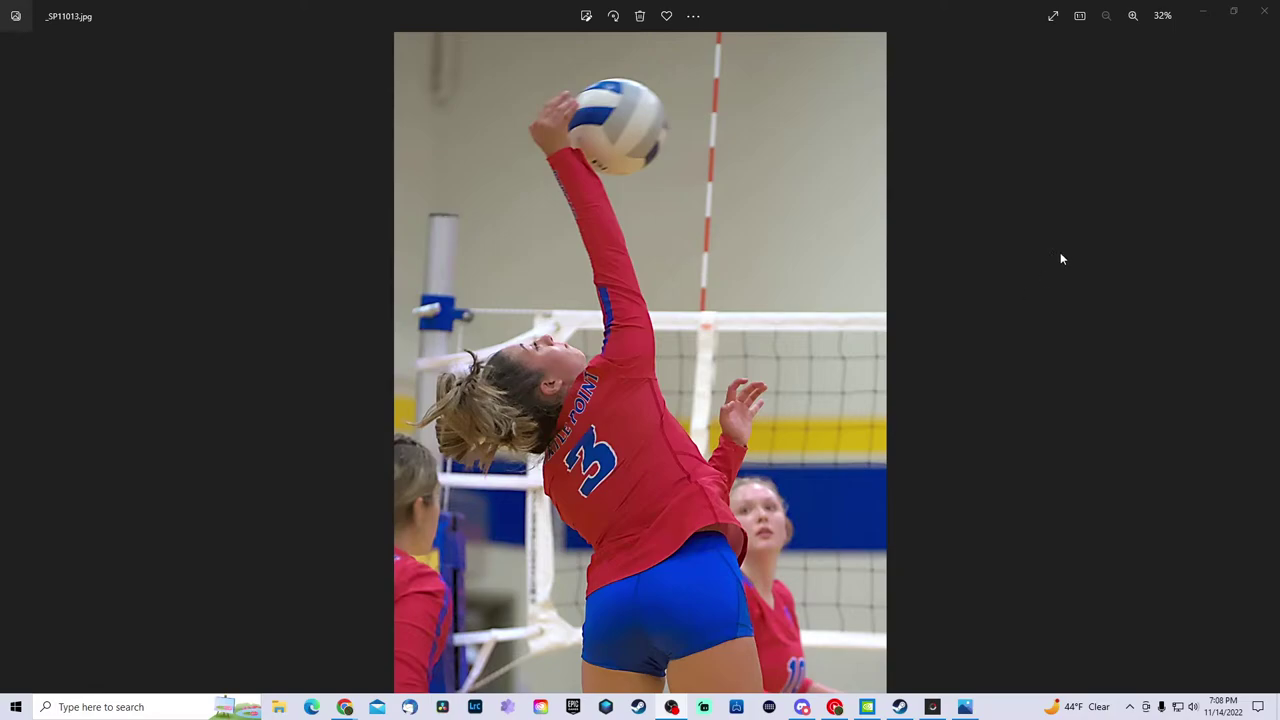
- Close the Windows Photos window showing _SP11013.jpg
{"action": "left_click", "coordinate": [1266, 14]}
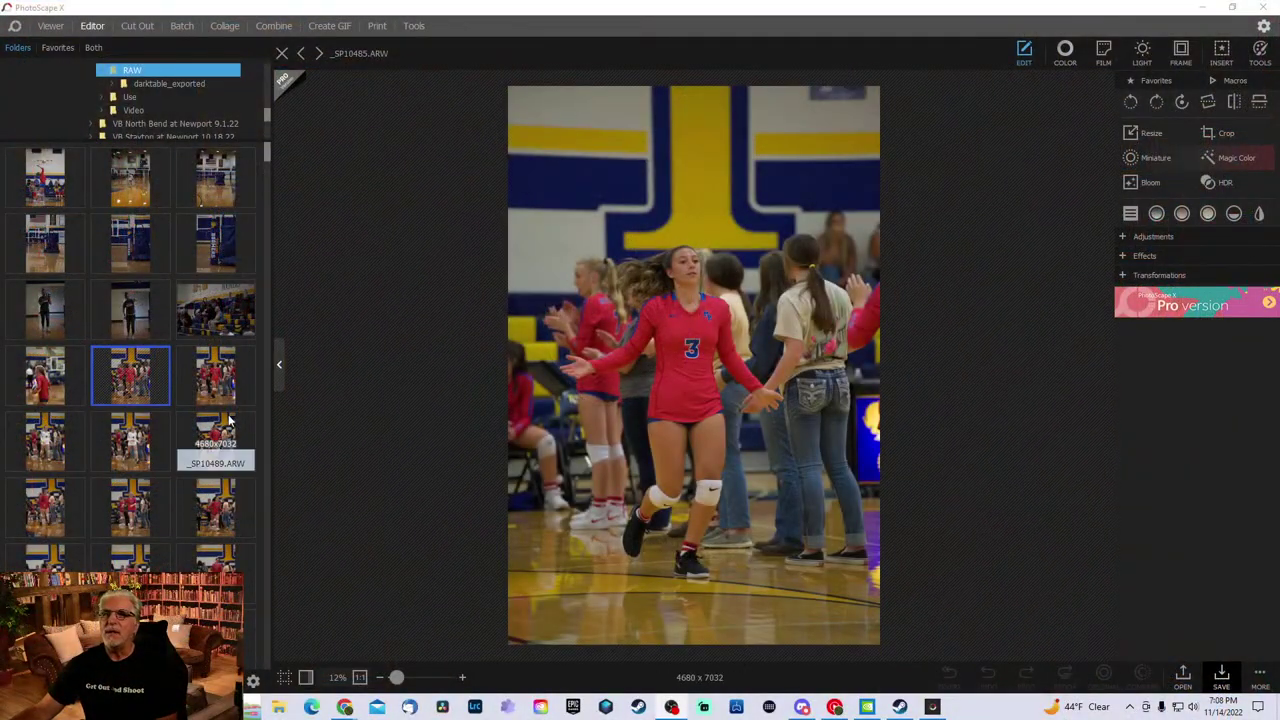
- Scroll down the RAW folder and preview _SP10516.ARW, then _SP10515.ARW
{"action": "scroll", "coordinate": [222, 425], "scroll_direction": "down", "scroll_amount": 1}
{"action": "scroll", "coordinate": [222, 425], "scroll_direction": "down", "scroll_amount": 5}
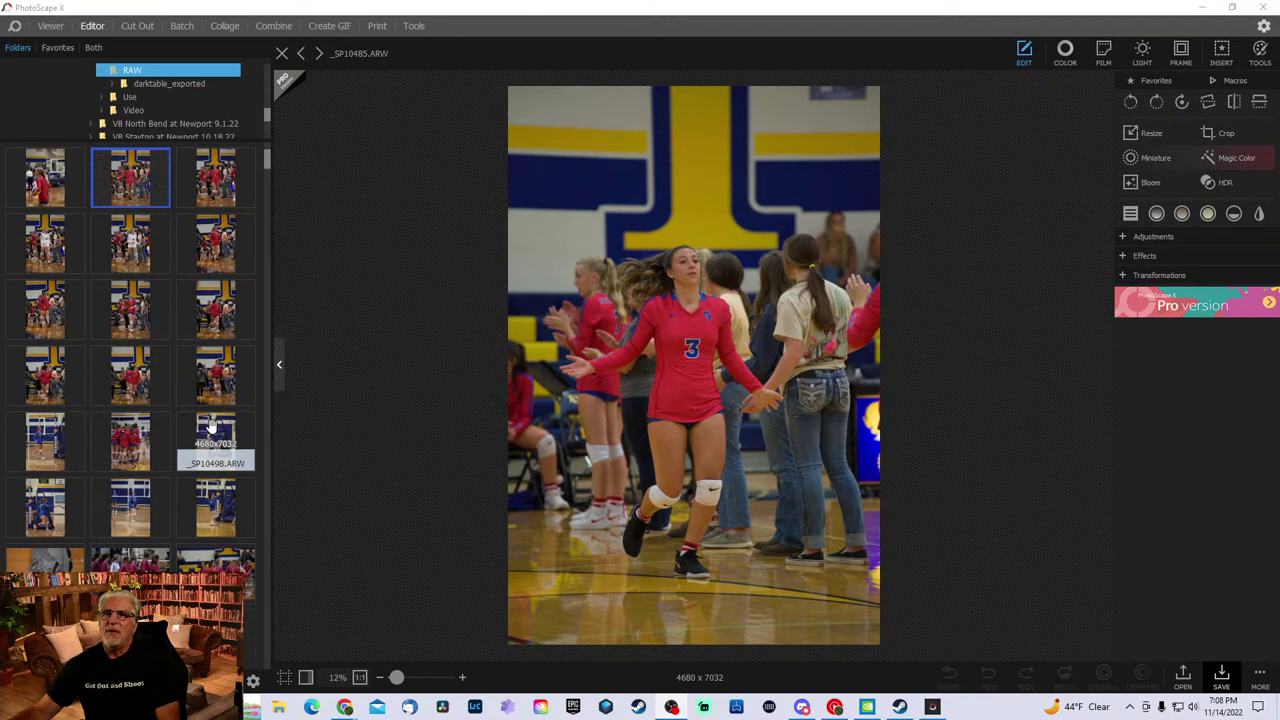
{"action": "scroll", "coordinate": [201, 427], "scroll_direction": "down", "scroll_amount": 4}
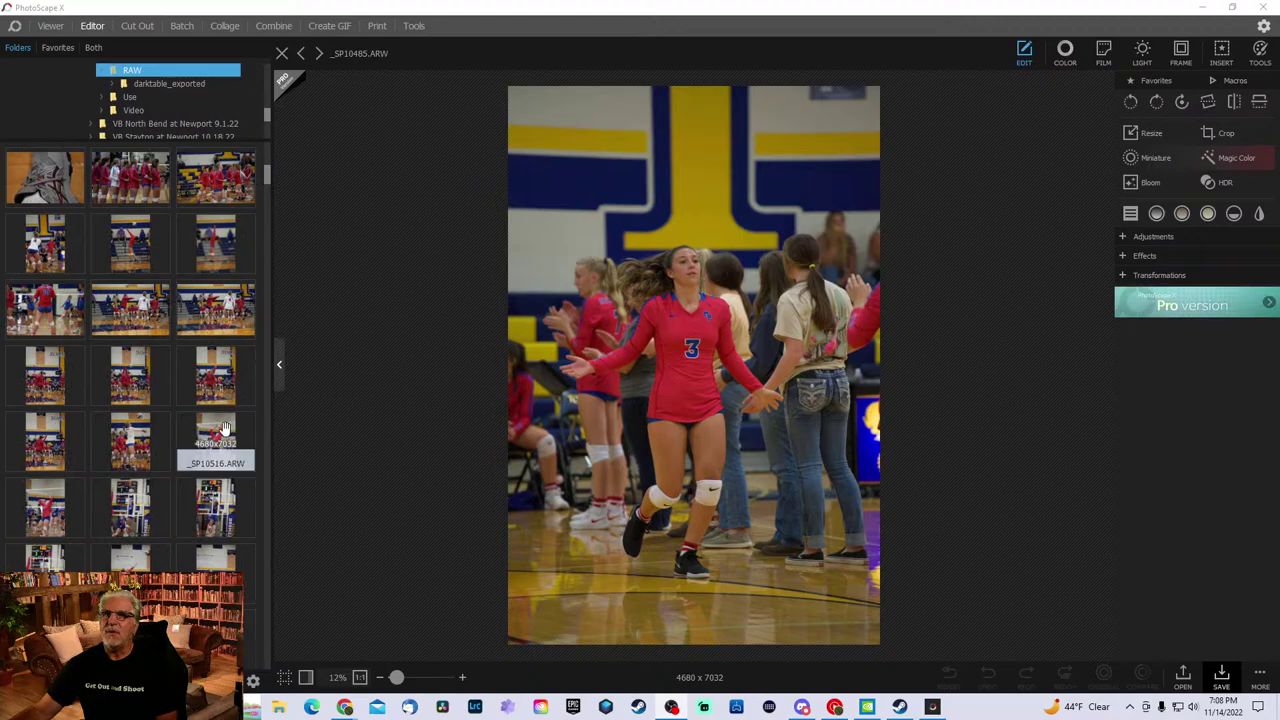
{"action": "left_click", "coordinate": [218, 431]}
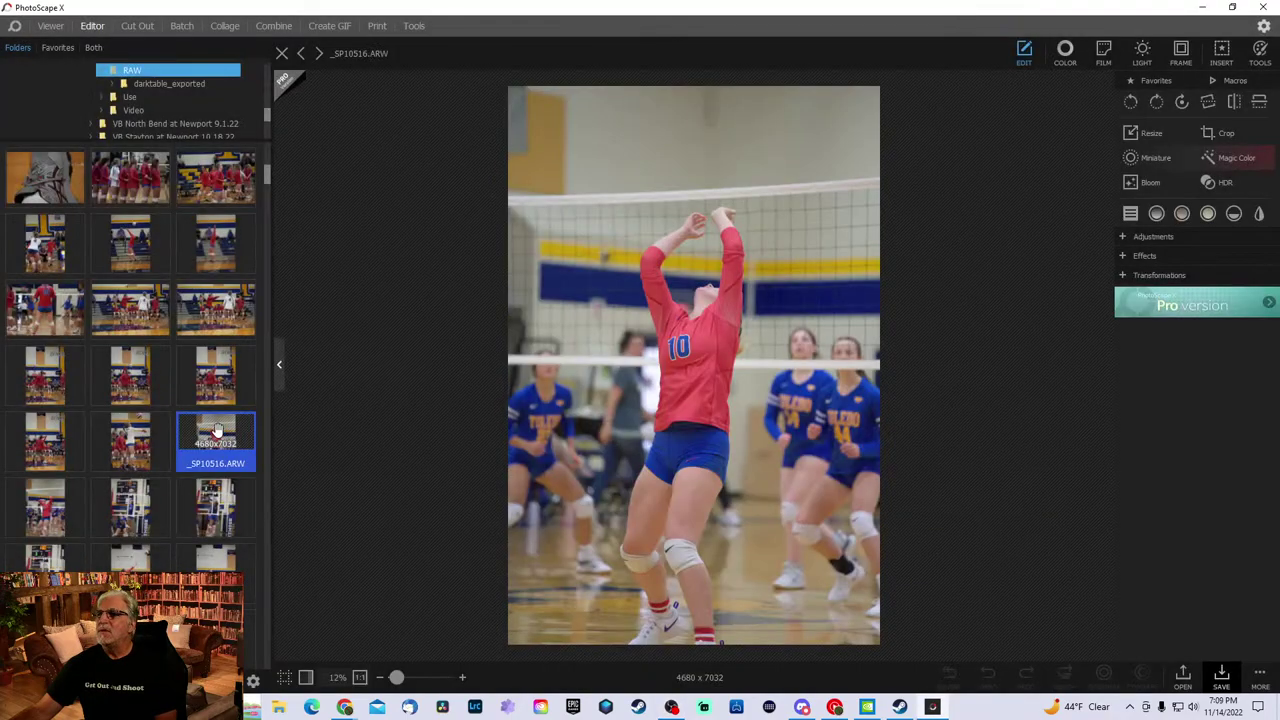
{"action": "left_click", "coordinate": [120, 450]}
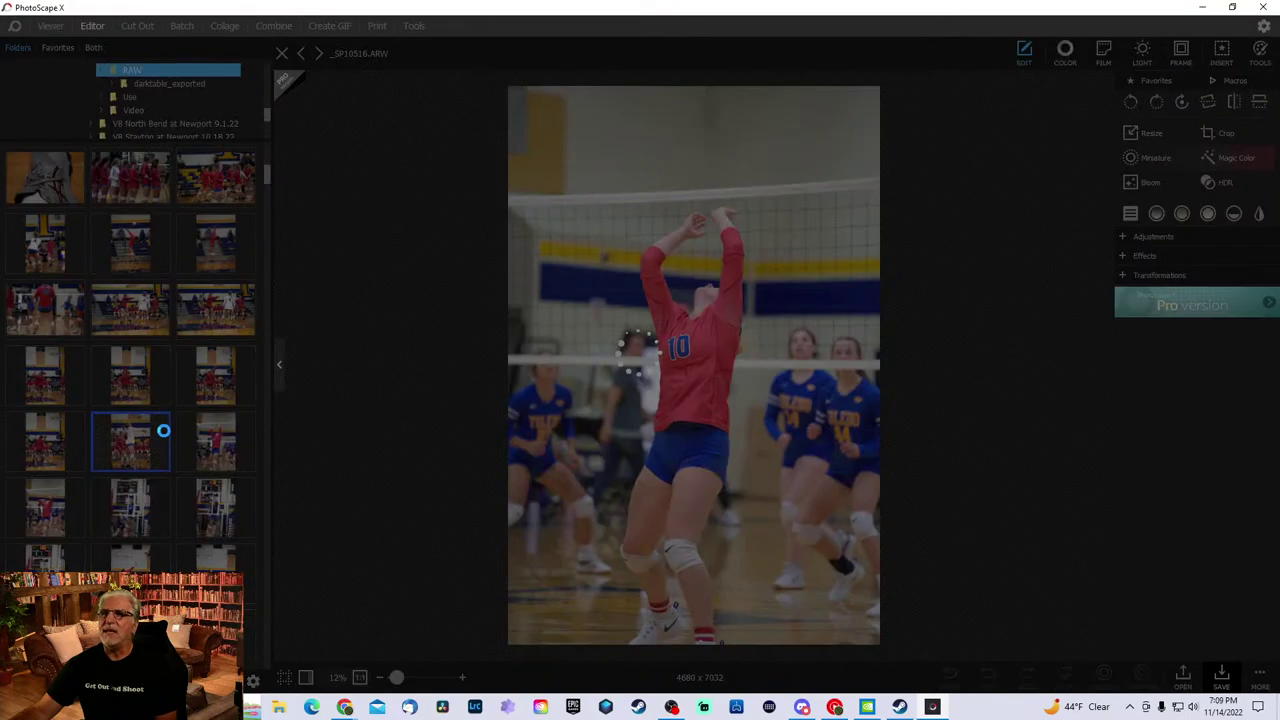
- Scroll further and open _SP10532.ARW, then _SP10542.ARW
{"action": "scroll", "coordinate": [168, 434], "scroll_direction": "down", "scroll_amount": 2}
{"action": "scroll", "coordinate": [165, 432], "scroll_direction": "down", "scroll_amount": 1}
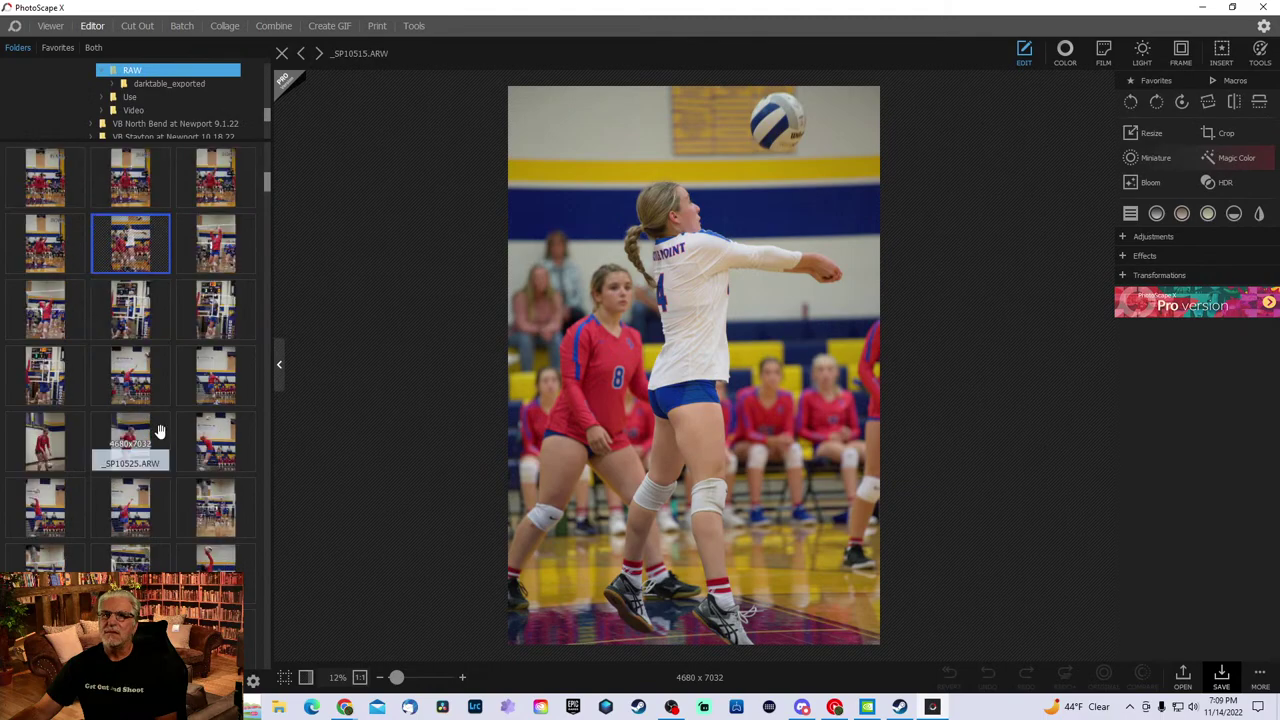
{"action": "scroll", "coordinate": [160, 438], "scroll_direction": "down", "scroll_amount": 3}
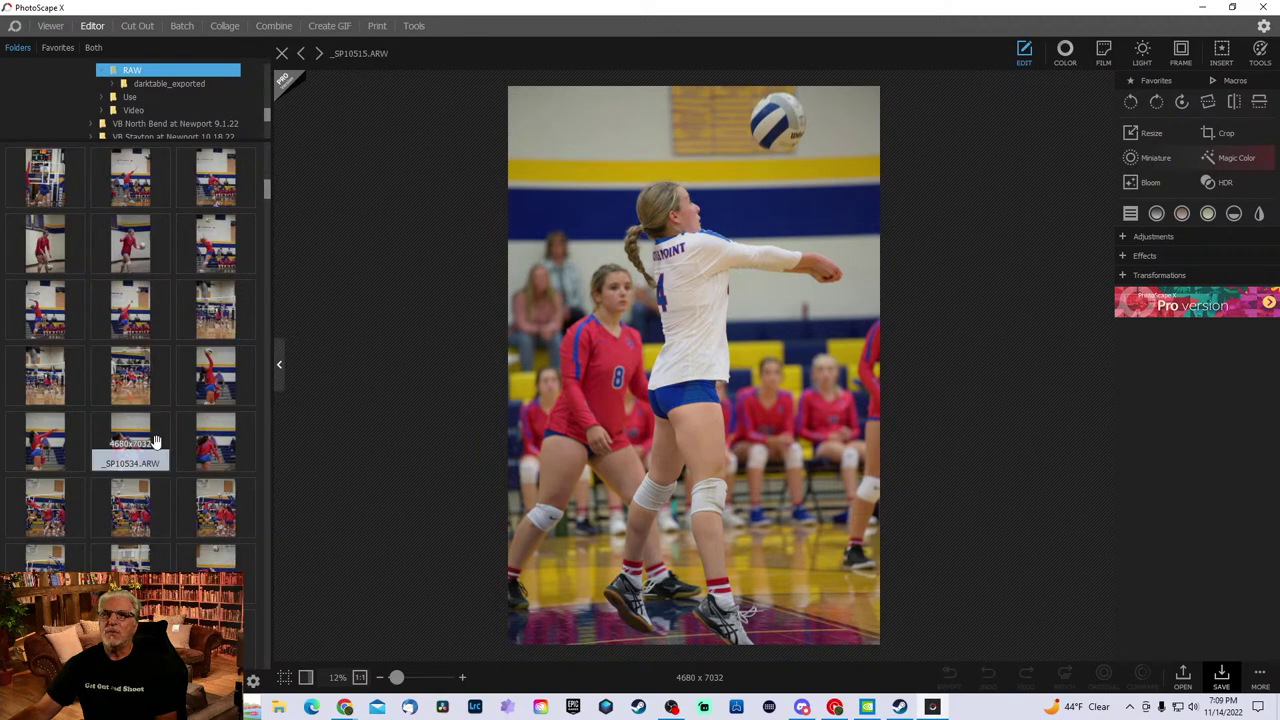
{"action": "left_click", "coordinate": [213, 396]}
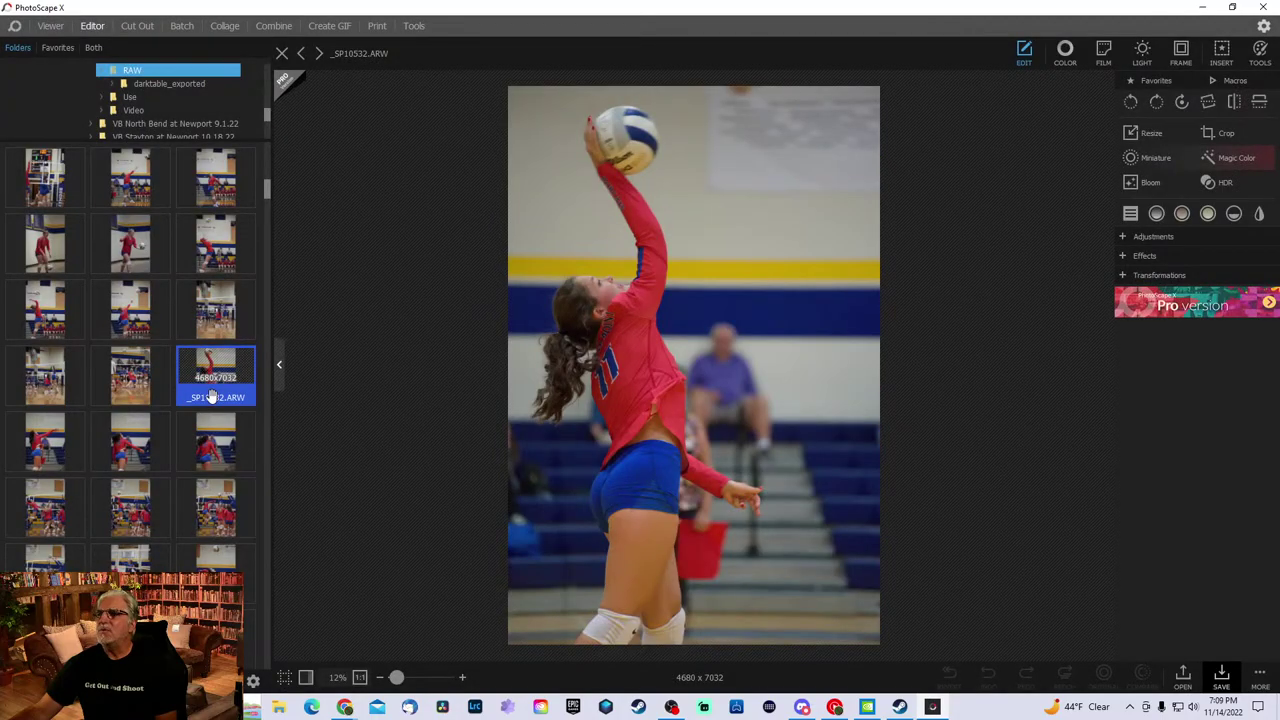
{"action": "scroll", "coordinate": [185, 409], "scroll_direction": "down", "scroll_amount": 2}
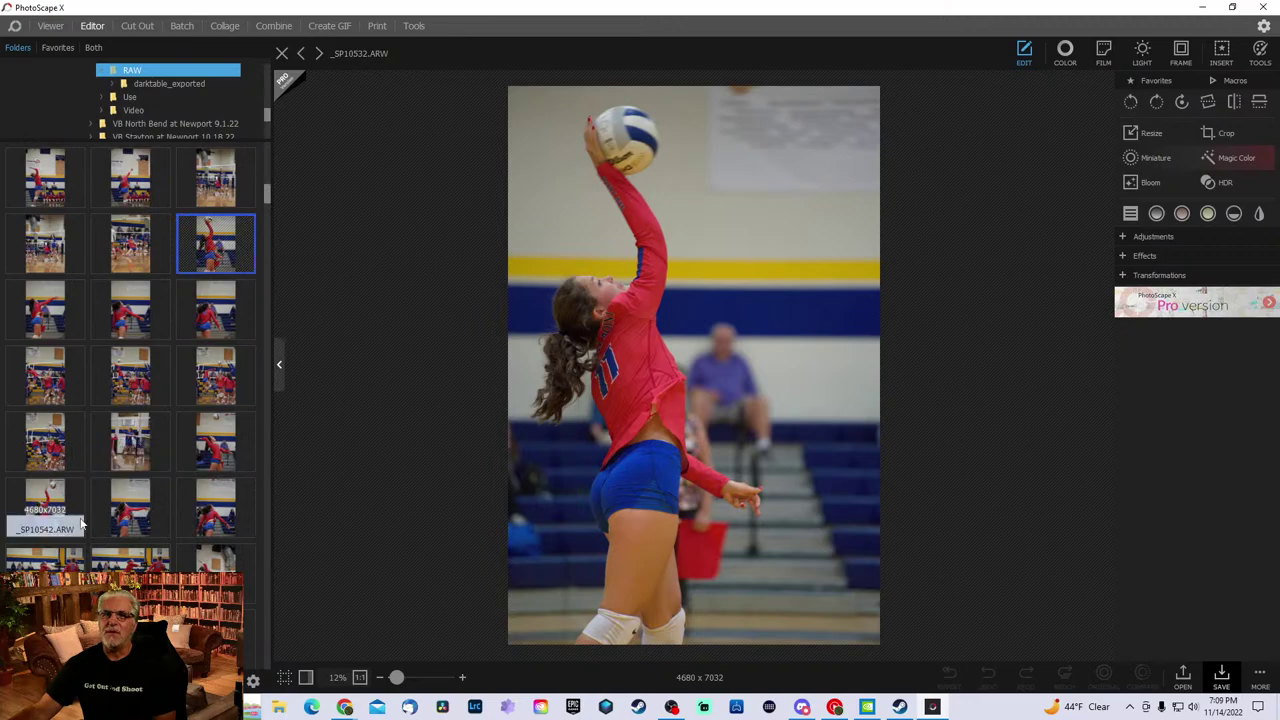
{"action": "left_click", "coordinate": [45, 507]}
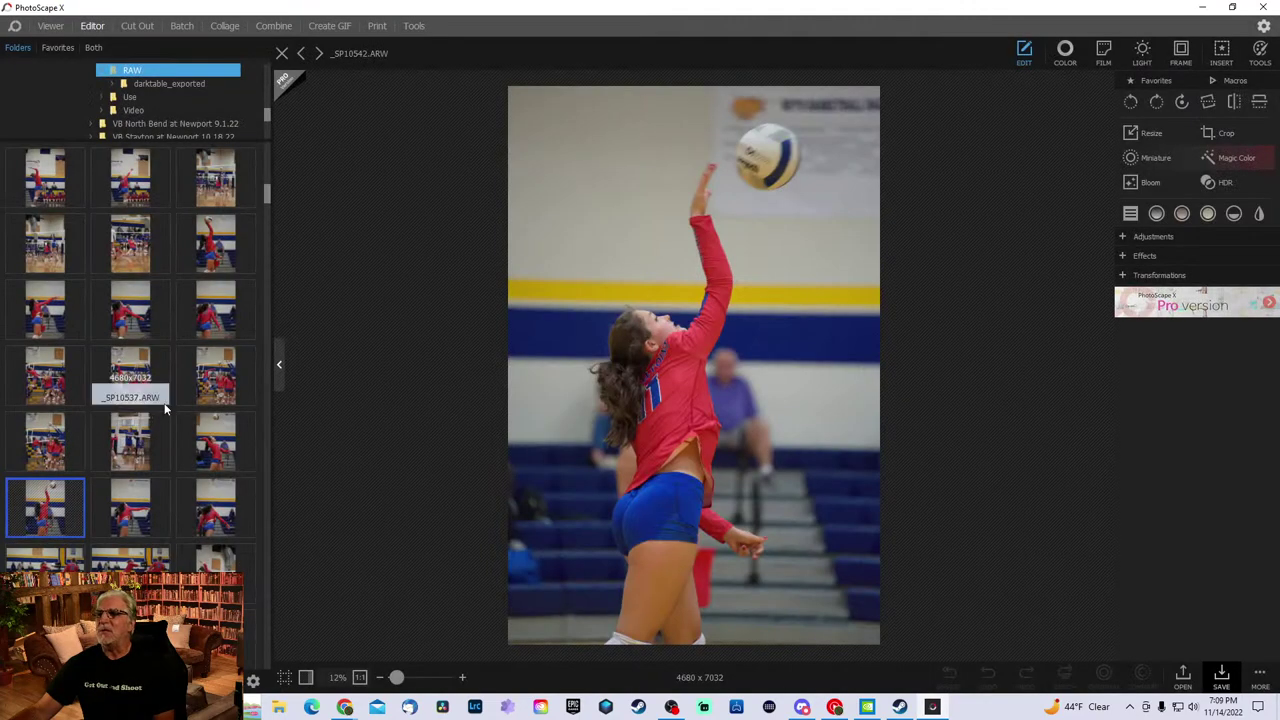
- Scroll on and open _SP10548.ARW, the jersey 10 attack at the net
{"action": "scroll", "coordinate": [162, 403], "scroll_direction": "down", "scroll_amount": 2}
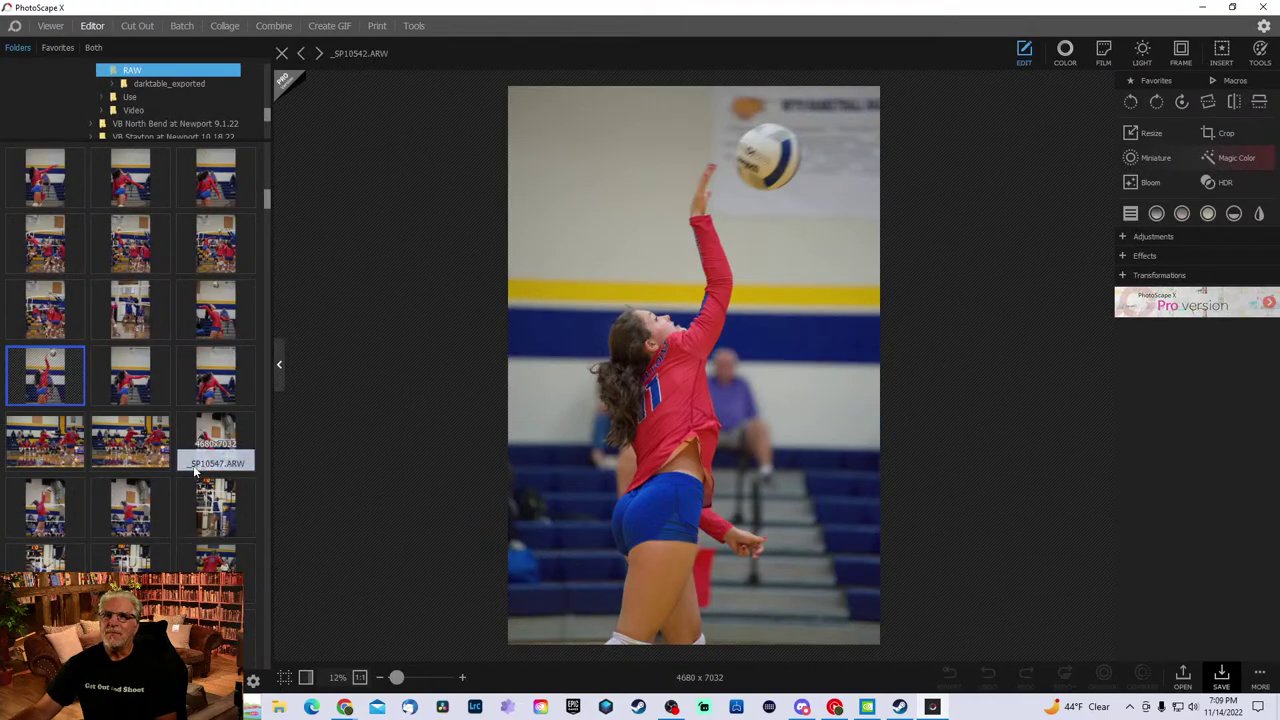
{"action": "scroll", "coordinate": [166, 459], "scroll_direction": "down", "scroll_amount": 1}
{"action": "scroll", "coordinate": [164, 459], "scroll_direction": "down", "scroll_amount": 1}
{"action": "left_click", "coordinate": [48, 388]}
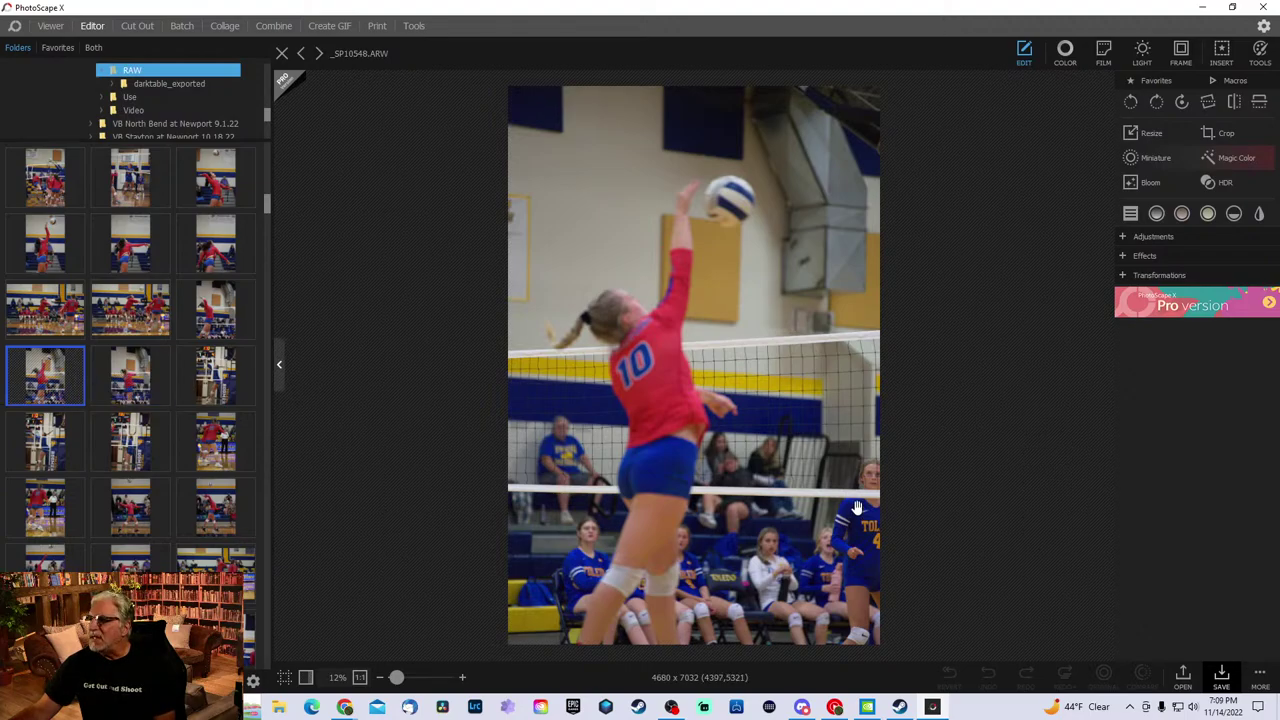
- Preview the player-receiving photo and then the man-in-the-cap photo
{"action": "scroll", "coordinate": [158, 352], "scroll_direction": "down", "scroll_amount": 1}
{"action": "scroll", "coordinate": [158, 346], "scroll_direction": "down", "scroll_amount": 1}
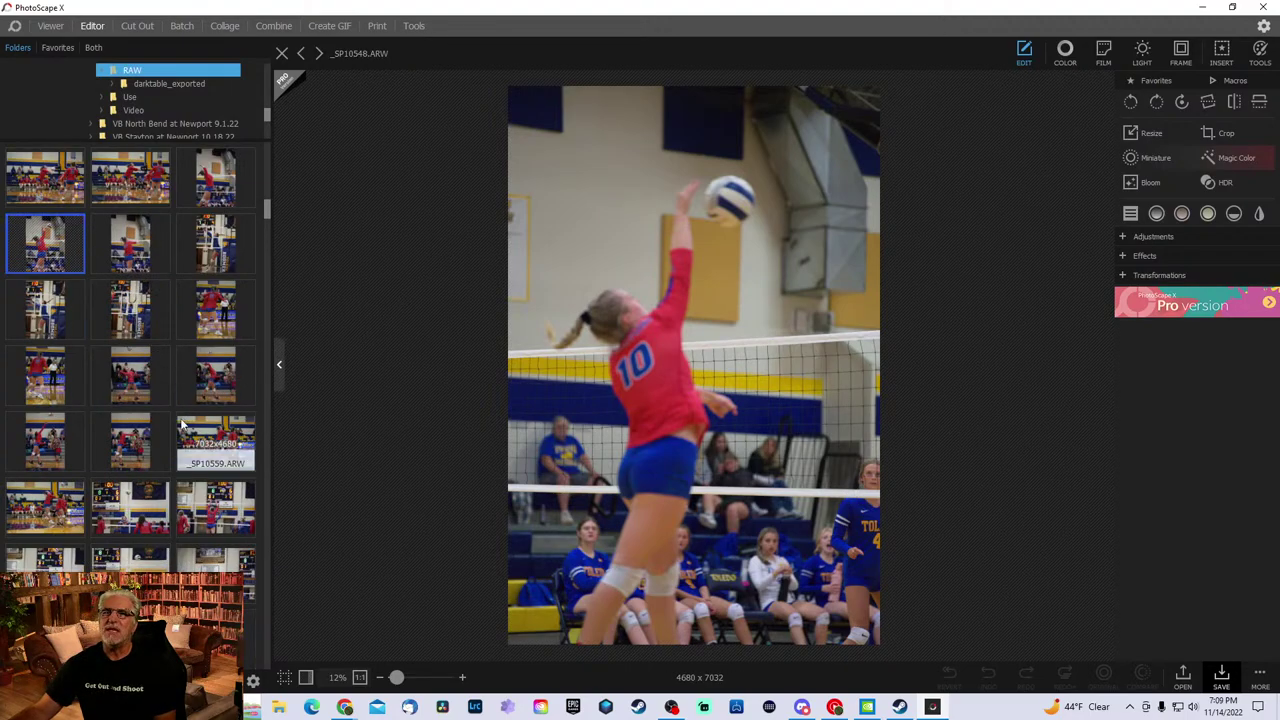
{"action": "left_click", "coordinate": [134, 372]}
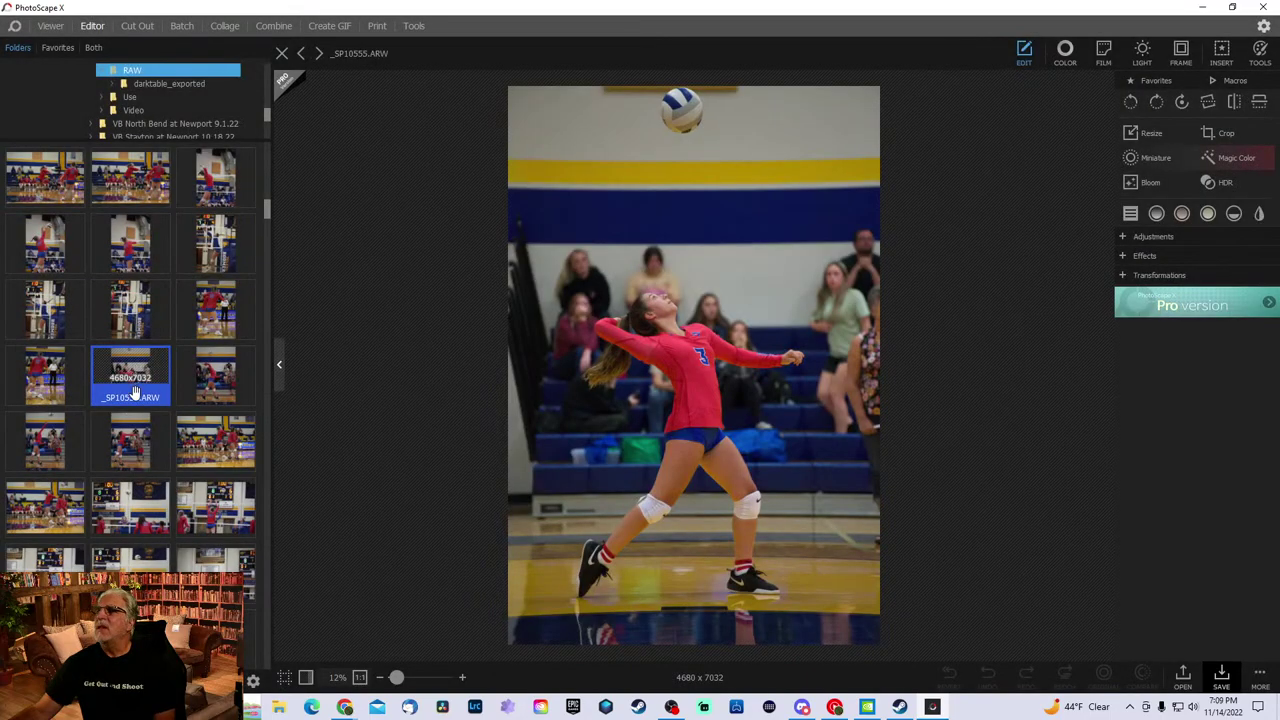
{"action": "scroll", "coordinate": [166, 433], "scroll_direction": "down", "scroll_amount": 4}
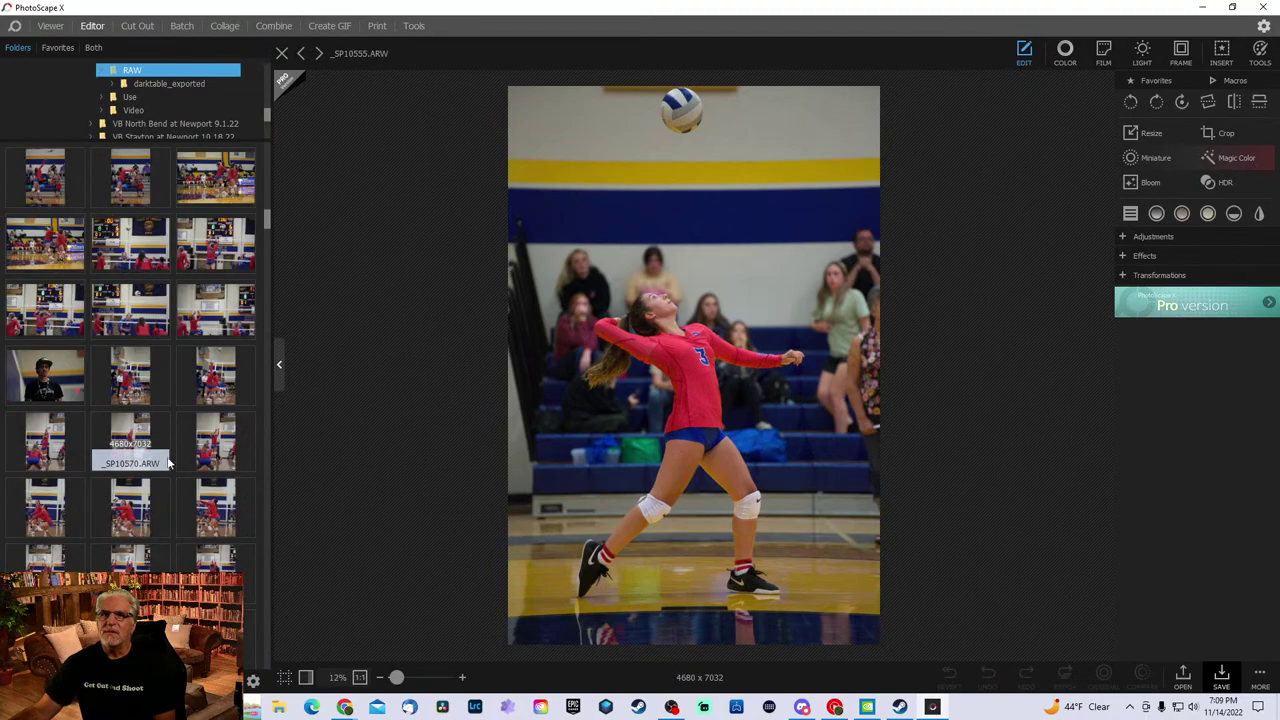
{"action": "scroll", "coordinate": [168, 463], "scroll_direction": "down", "scroll_amount": 1}
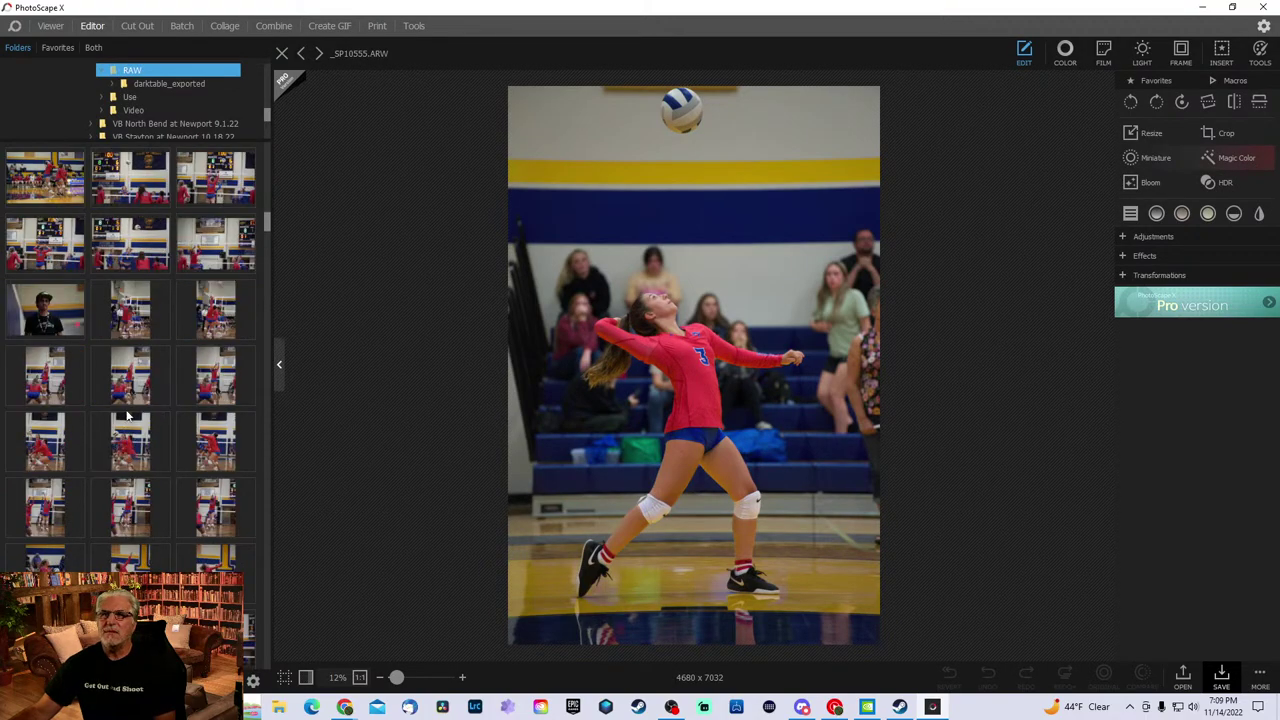
{"action": "scroll", "coordinate": [127, 416], "scroll_direction": "down", "scroll_amount": 1}
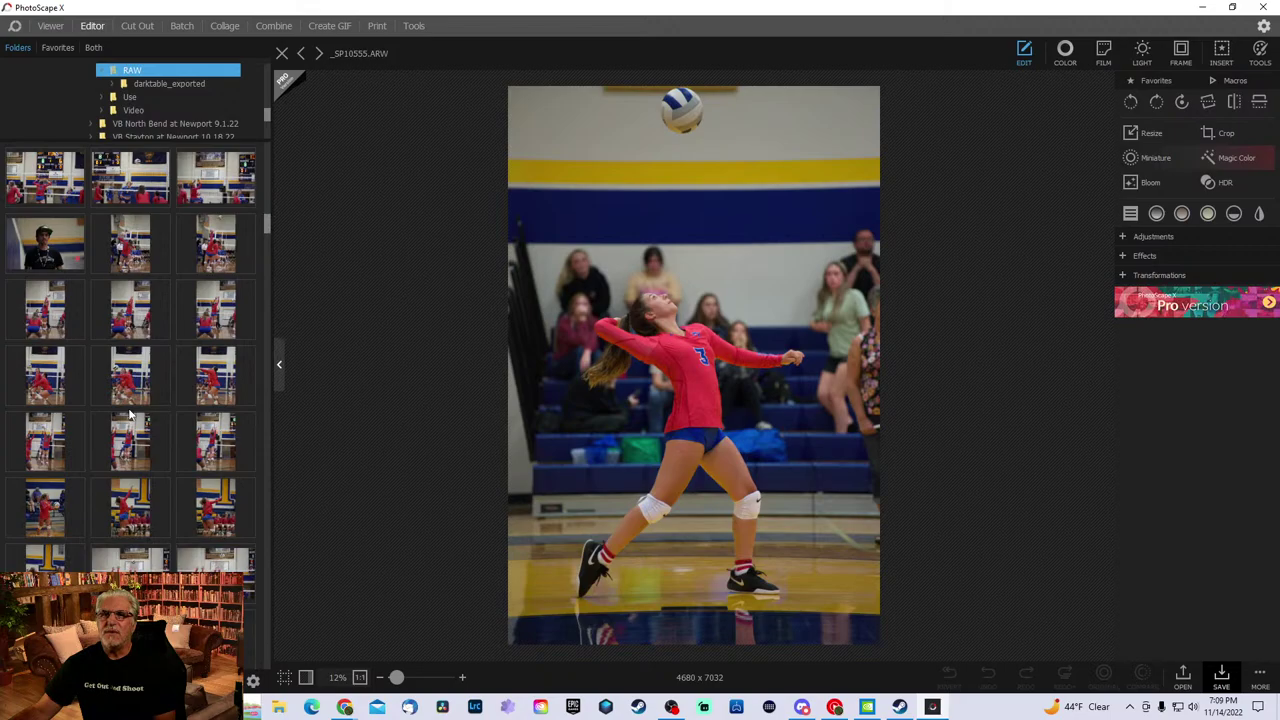
{"action": "left_click", "coordinate": [46, 248]}
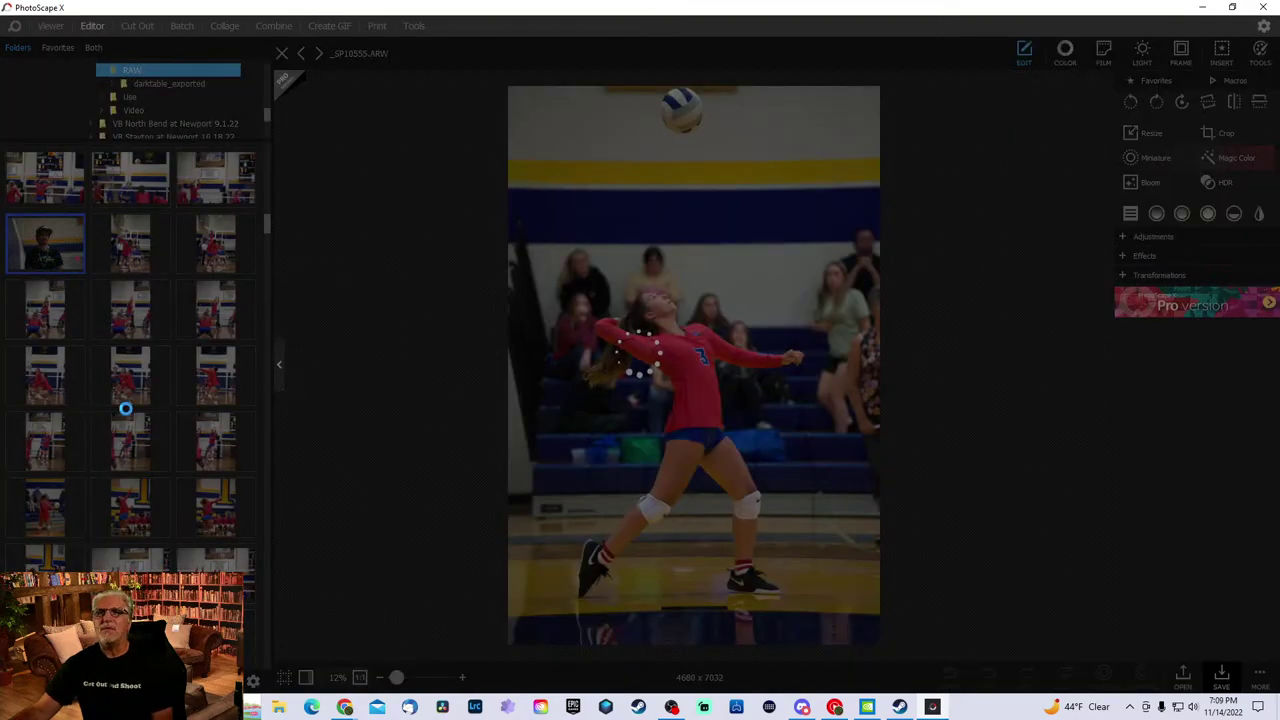
- Scroll far down and open the Toledo player's dive, then the neighbouring dig shot
{"action": "scroll", "coordinate": [130, 415], "scroll_direction": "down", "scroll_amount": 2}
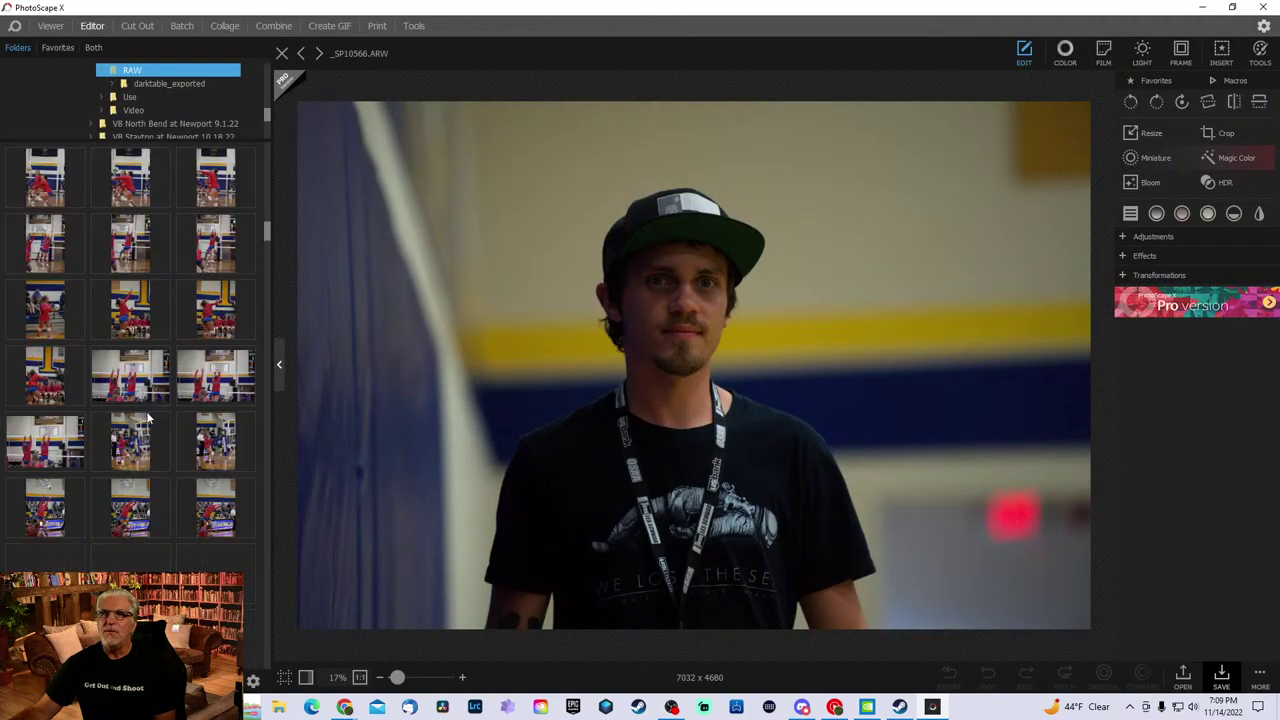
{"action": "scroll", "coordinate": [143, 418], "scroll_direction": "down", "scroll_amount": 1}
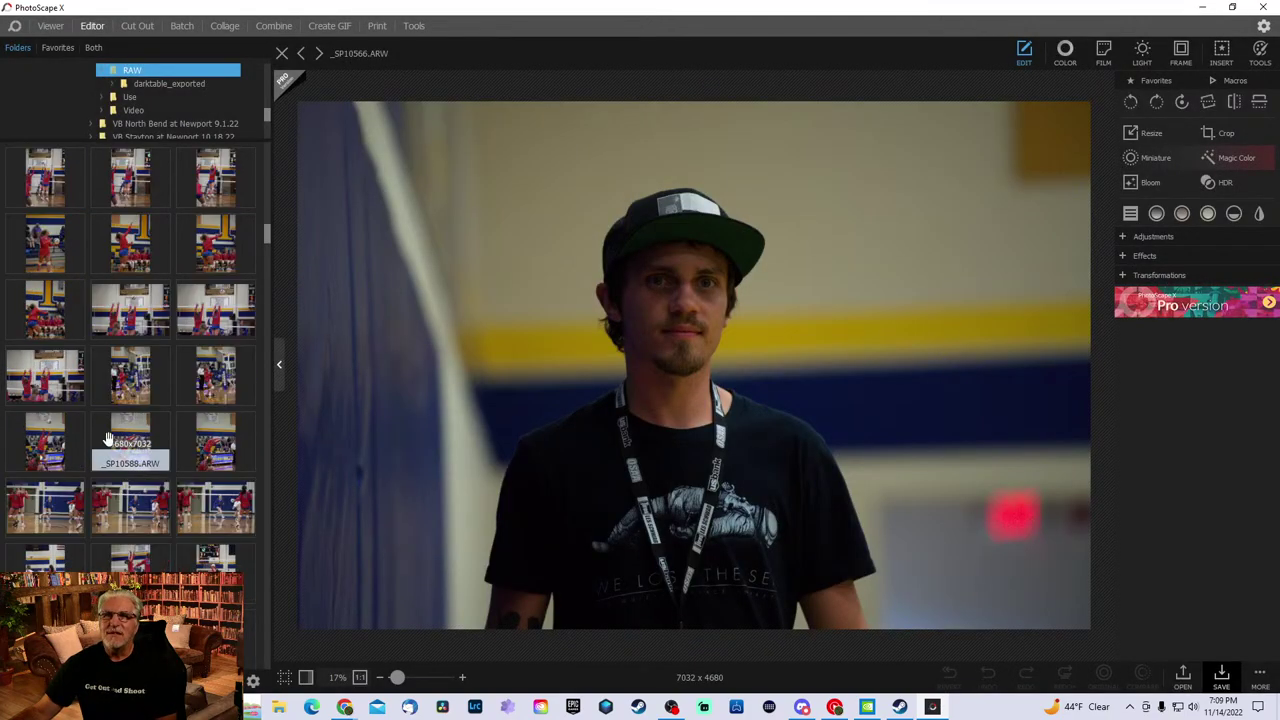
{"action": "scroll", "coordinate": [105, 450], "scroll_direction": "down", "scroll_amount": 1}
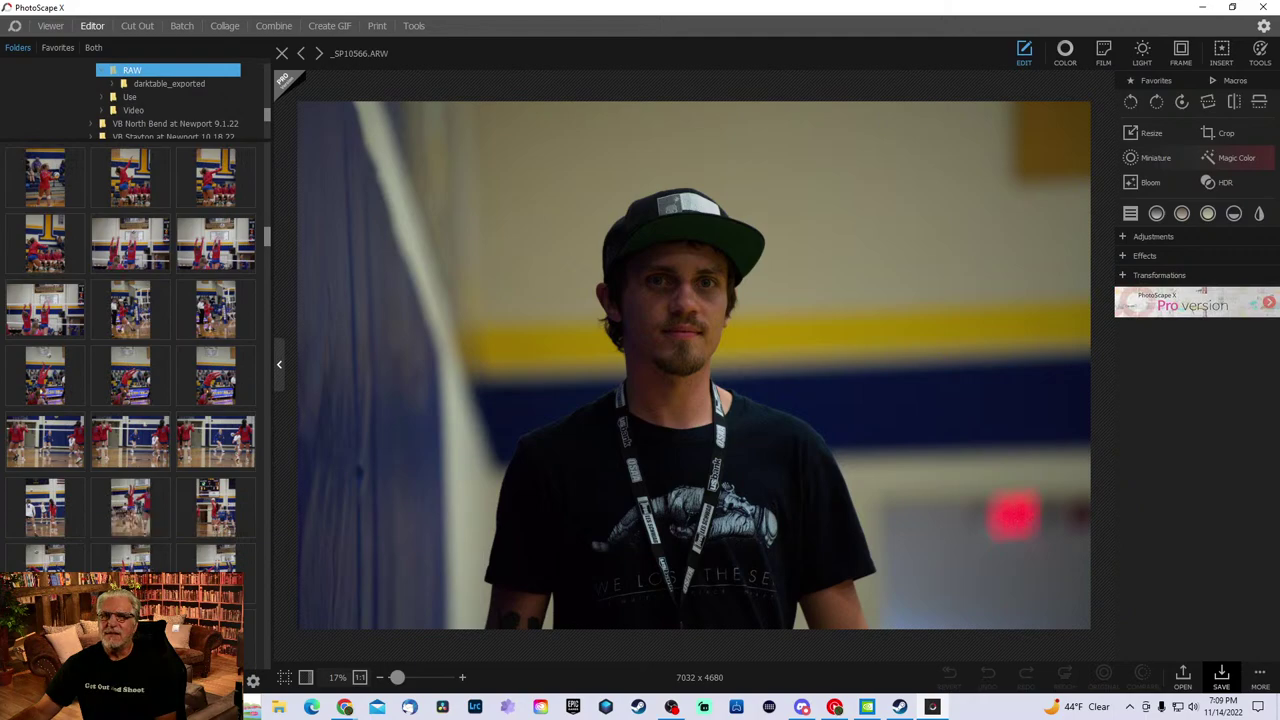
{"action": "scroll", "coordinate": [110, 505], "scroll_direction": "down", "scroll_amount": 1}
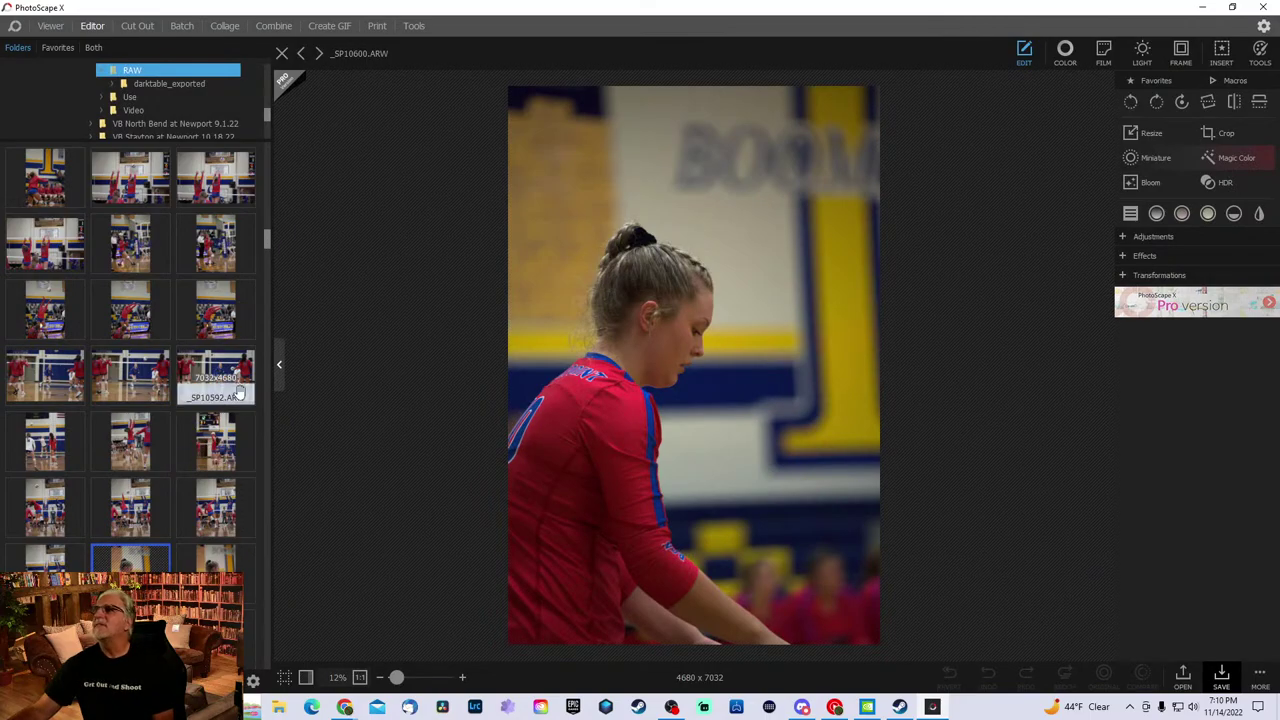
{"action": "scroll", "coordinate": [172, 406], "scroll_direction": "down", "scroll_amount": 4}
{"action": "scroll", "coordinate": [166, 409], "scroll_direction": "down", "scroll_amount": 3}
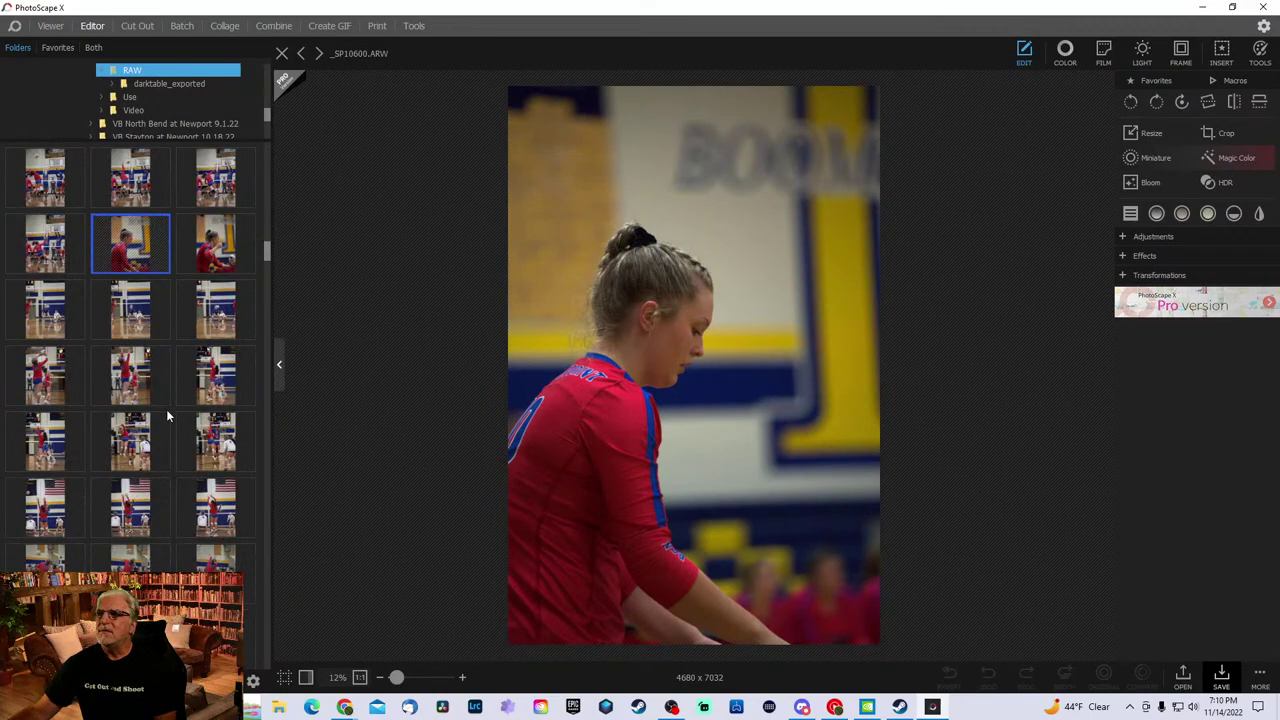
{"action": "scroll", "coordinate": [155, 422], "scroll_direction": "down", "scroll_amount": 4}
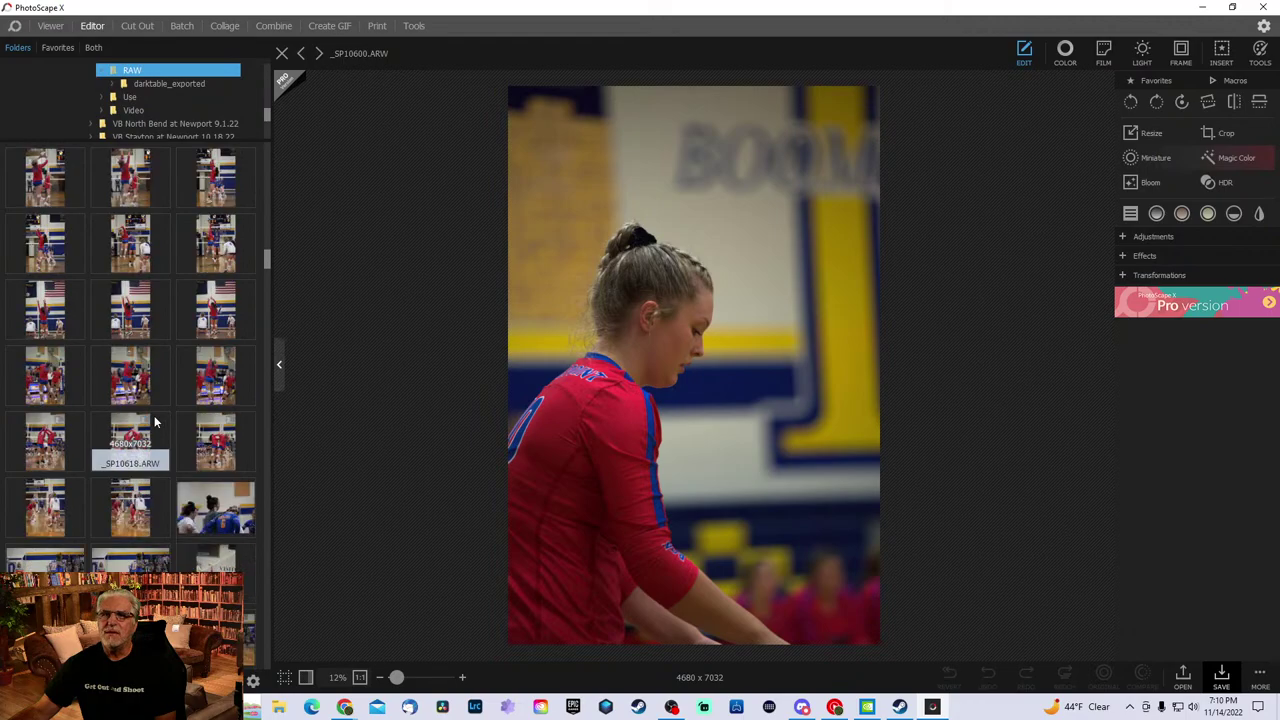
{"action": "scroll", "coordinate": [160, 420], "scroll_direction": "down", "scroll_amount": 3}
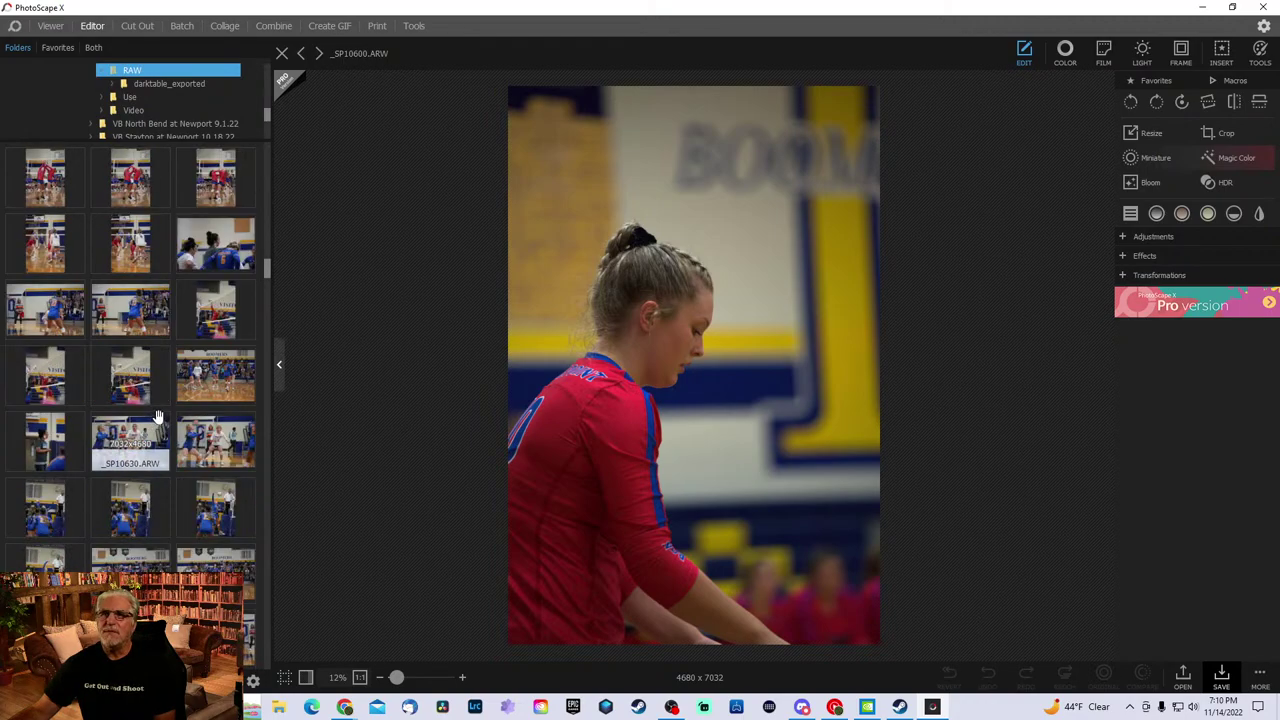
{"action": "scroll", "coordinate": [183, 420], "scroll_direction": "down", "scroll_amount": 1}
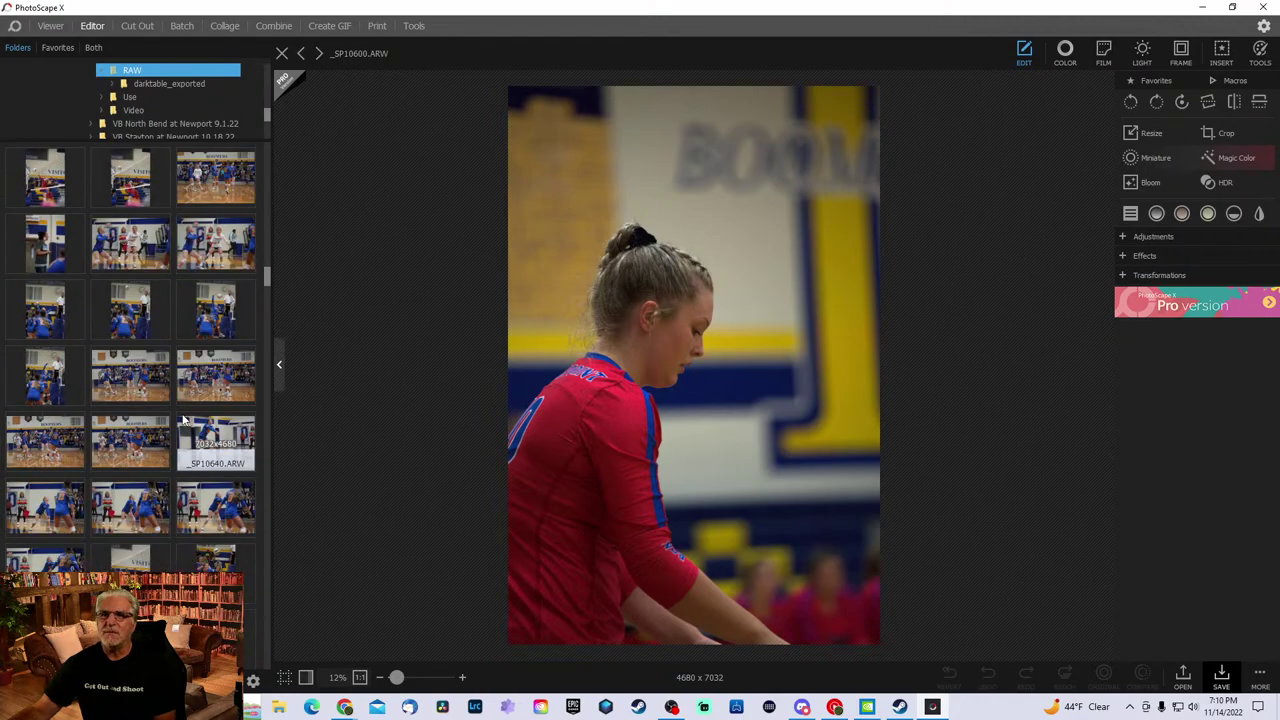
{"action": "scroll", "coordinate": [98, 455], "scroll_direction": "down", "scroll_amount": 1}
{"action": "scroll", "coordinate": [98, 455], "scroll_direction": "down", "scroll_amount": 1}
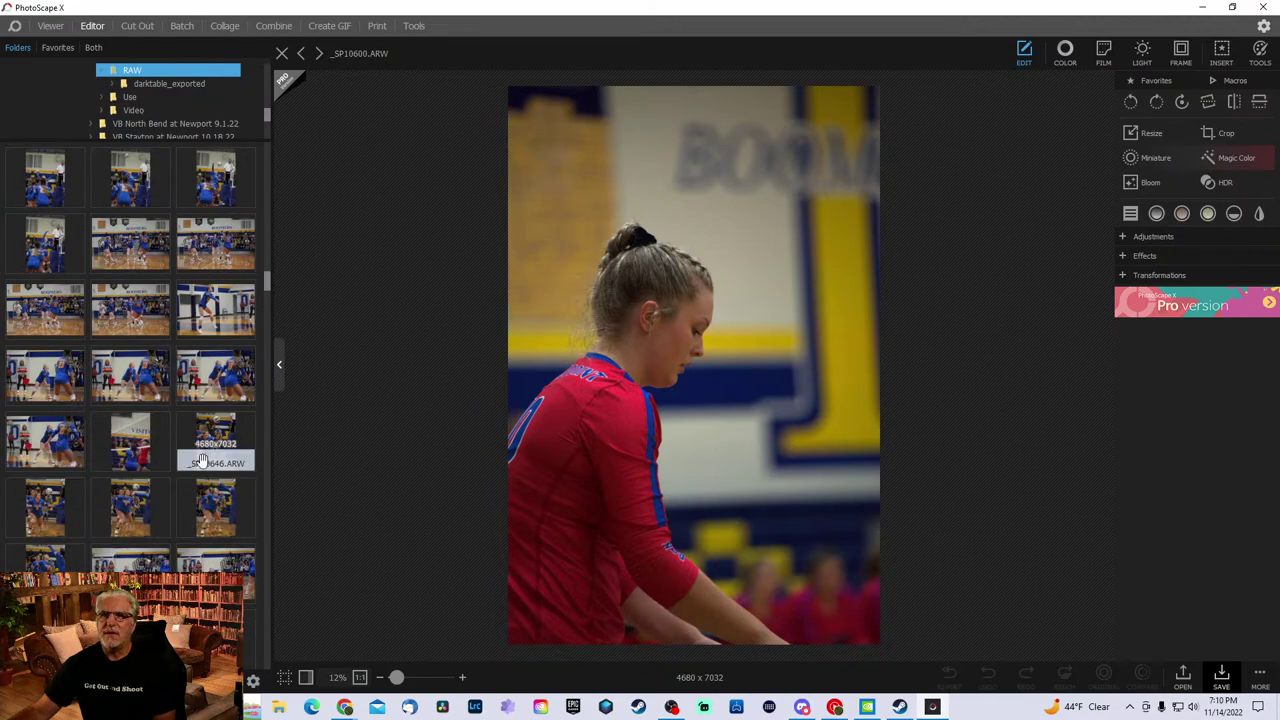
{"action": "left_click", "coordinate": [130, 505]}
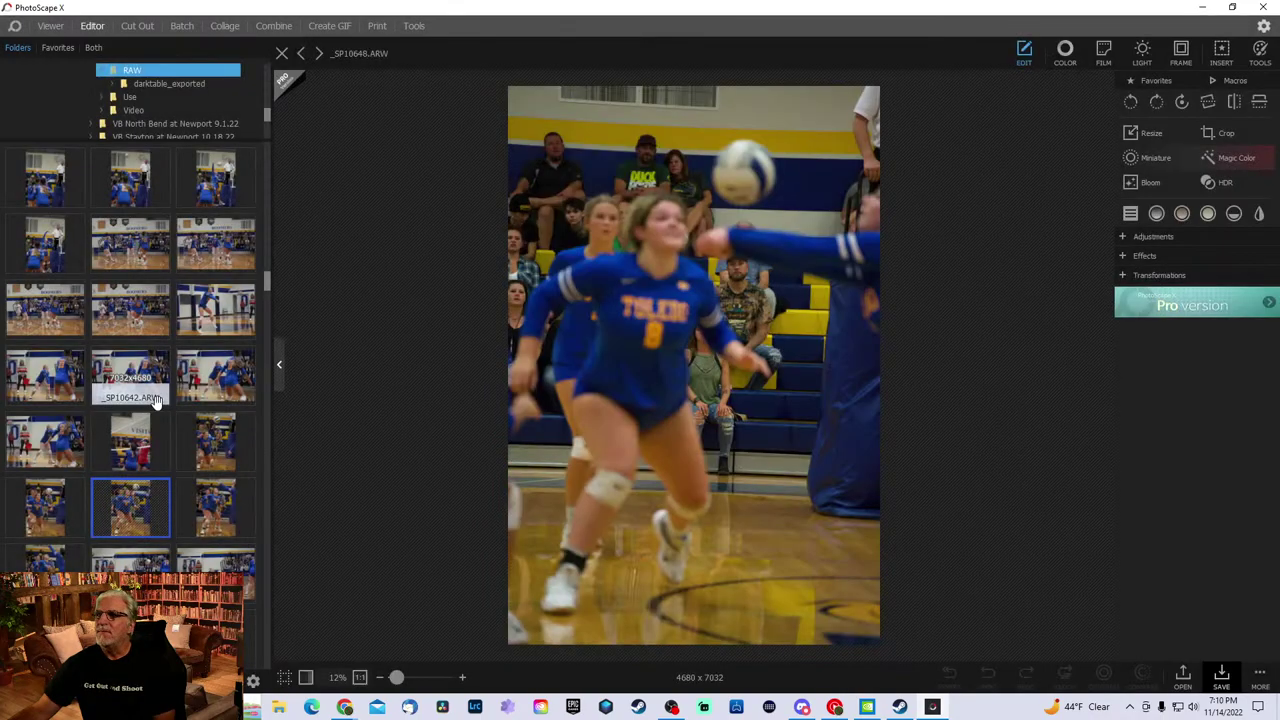
{"action": "left_click", "coordinate": [190, 432]}
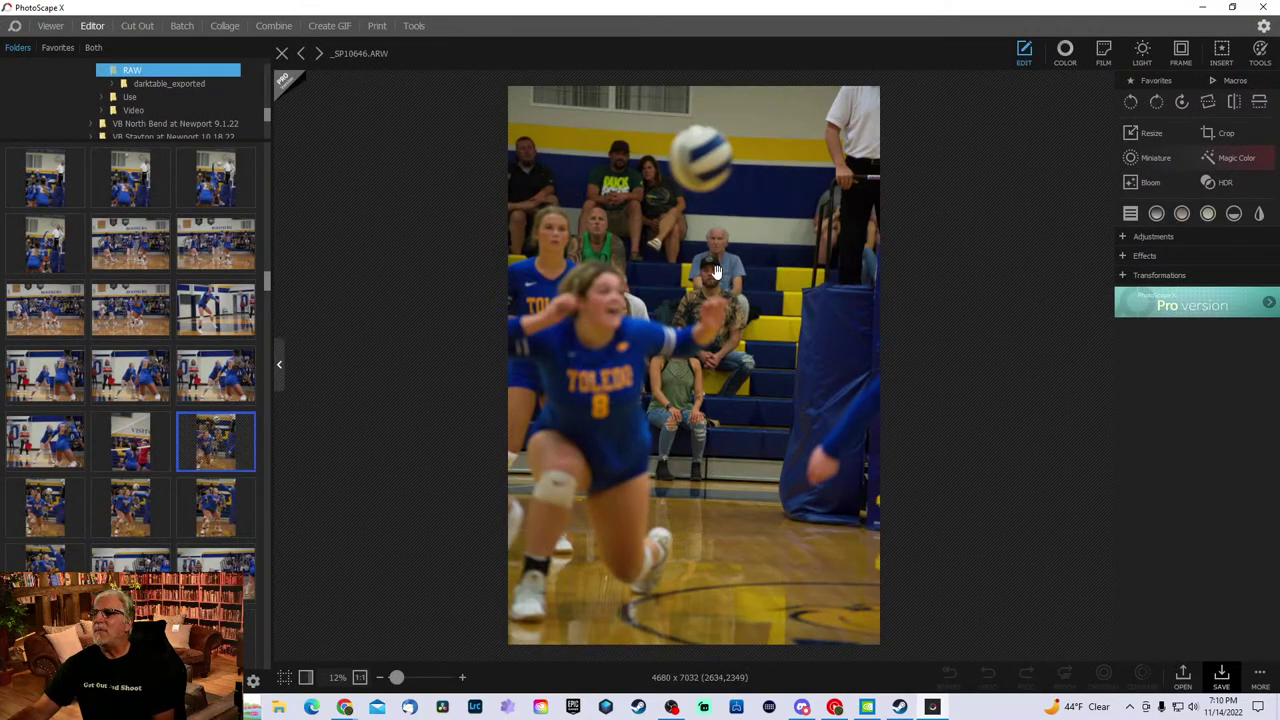
- Open the number 23 serving photo and nudge the zoom slider
{"action": "scroll", "coordinate": [190, 385], "scroll_direction": "down", "scroll_amount": 3}
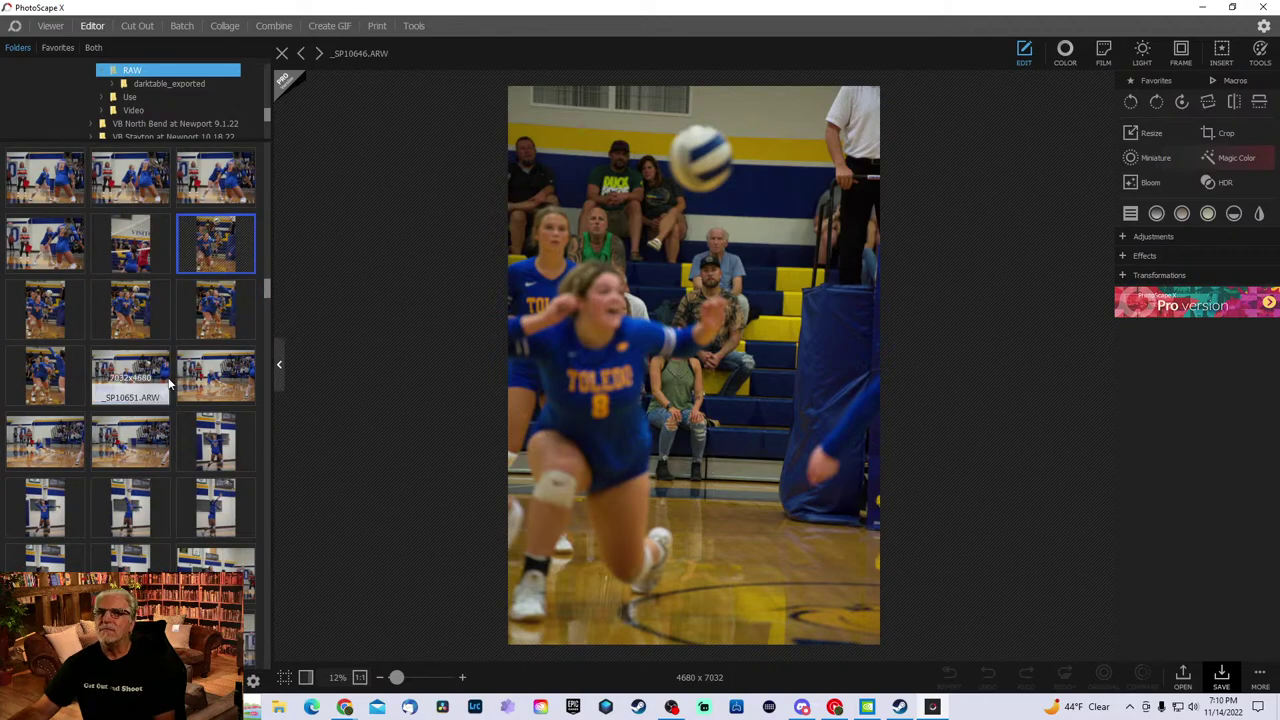
{"action": "left_click", "coordinate": [50, 512]}
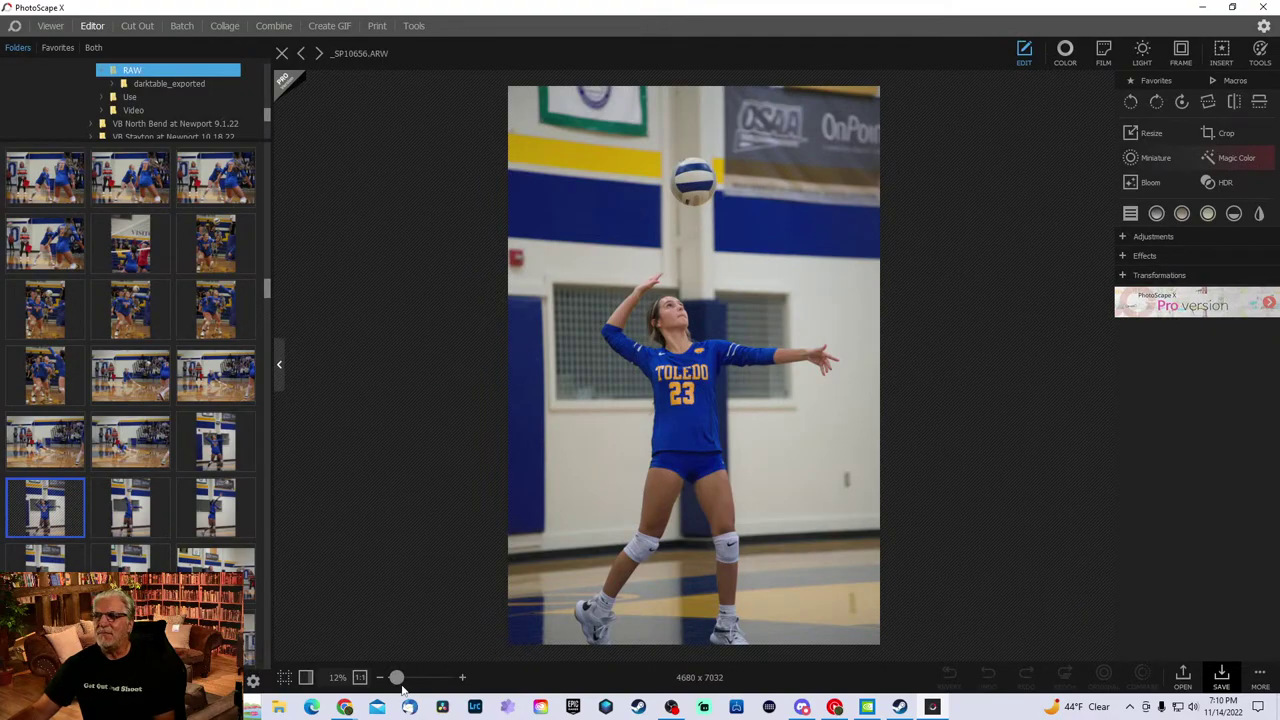
{"action": "mouse_move", "coordinate": [396, 677]}
{"action": "left_mouse_down"}
{"action": "mouse_move", "coordinate": [413, 679]}
{"action": "mouse_move", "coordinate": [397, 677]}
{"action": "left_mouse_up"}
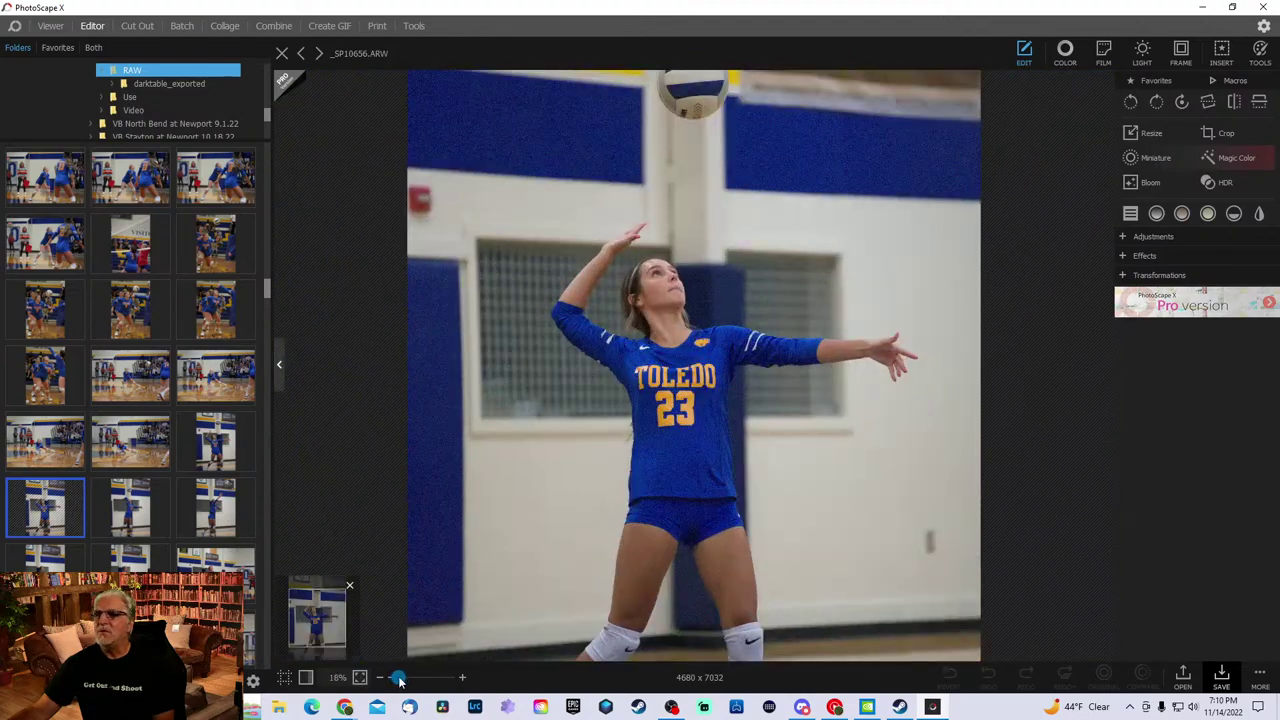
- Open the spike-at-the-net photo and keep scrolling the thumbnail panel
{"action": "scroll", "coordinate": [65, 420], "scroll_direction": "down", "scroll_amount": 1}
{"action": "scroll", "coordinate": [80, 425], "scroll_direction": "down", "scroll_amount": 2}
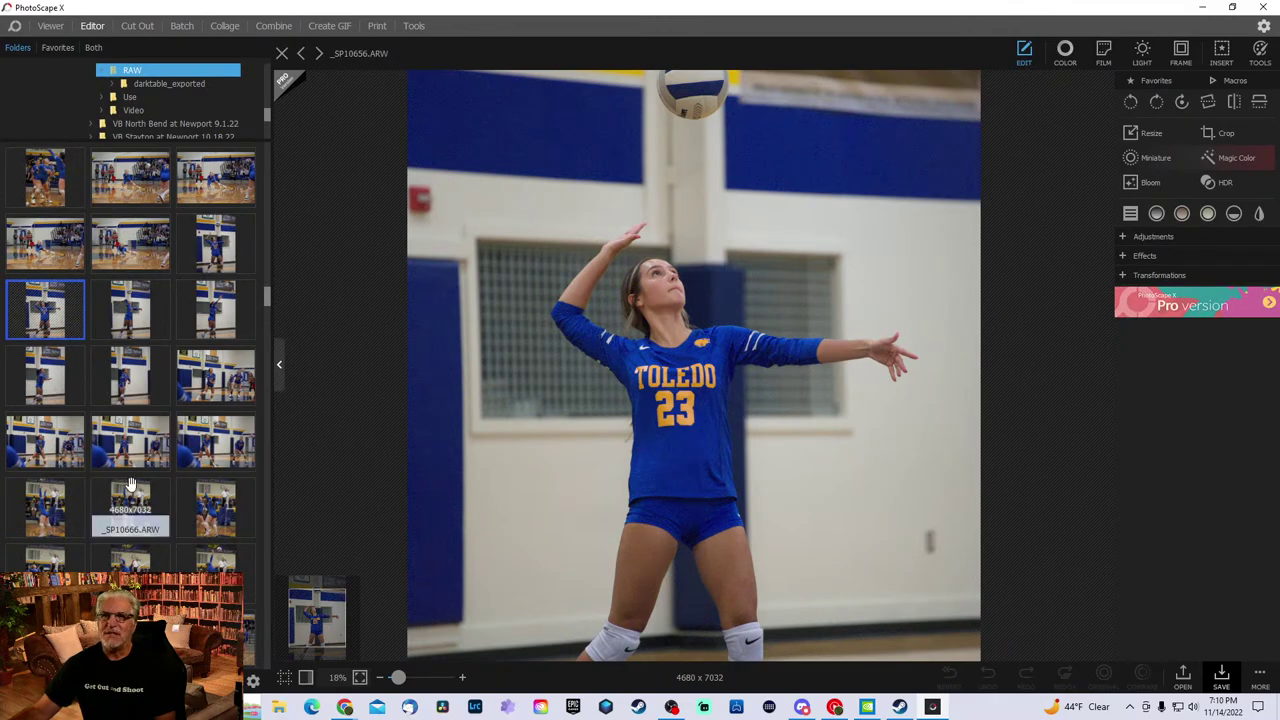
{"action": "scroll", "coordinate": [125, 487], "scroll_direction": "down", "scroll_amount": 1}
{"action": "scroll", "coordinate": [127, 487], "scroll_direction": "down", "scroll_amount": 1}
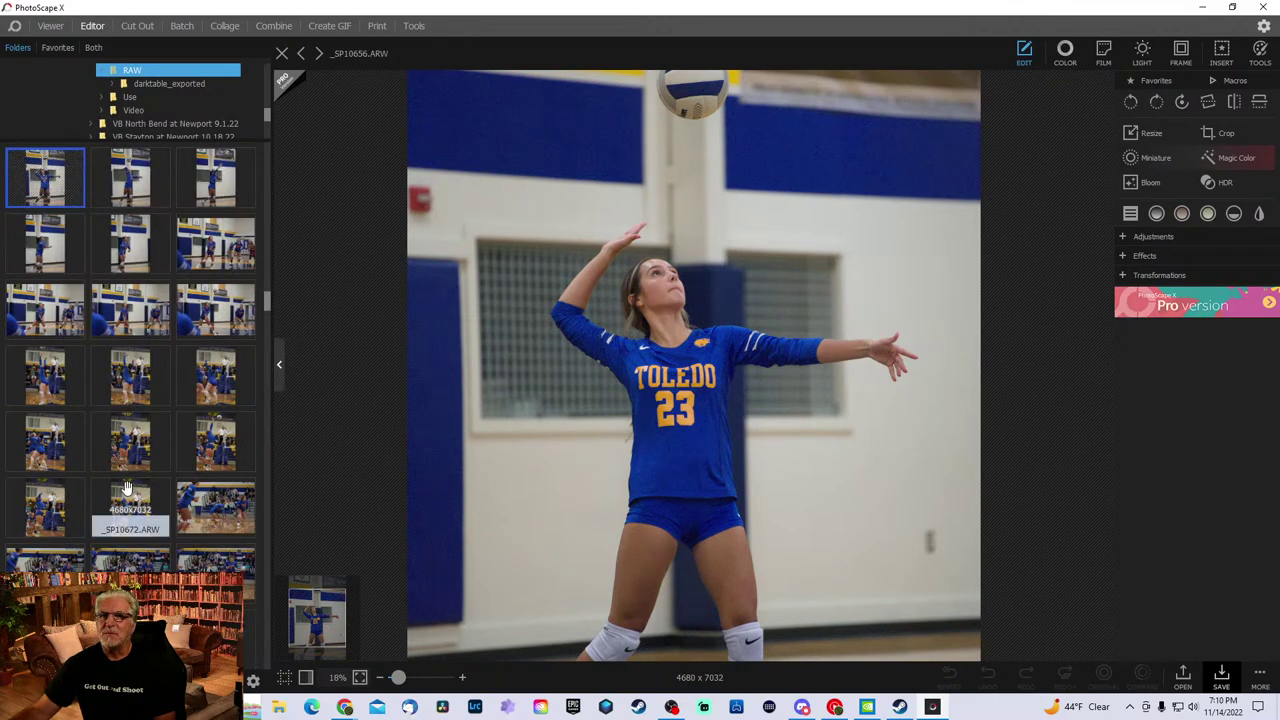
{"action": "left_click", "coordinate": [201, 457]}
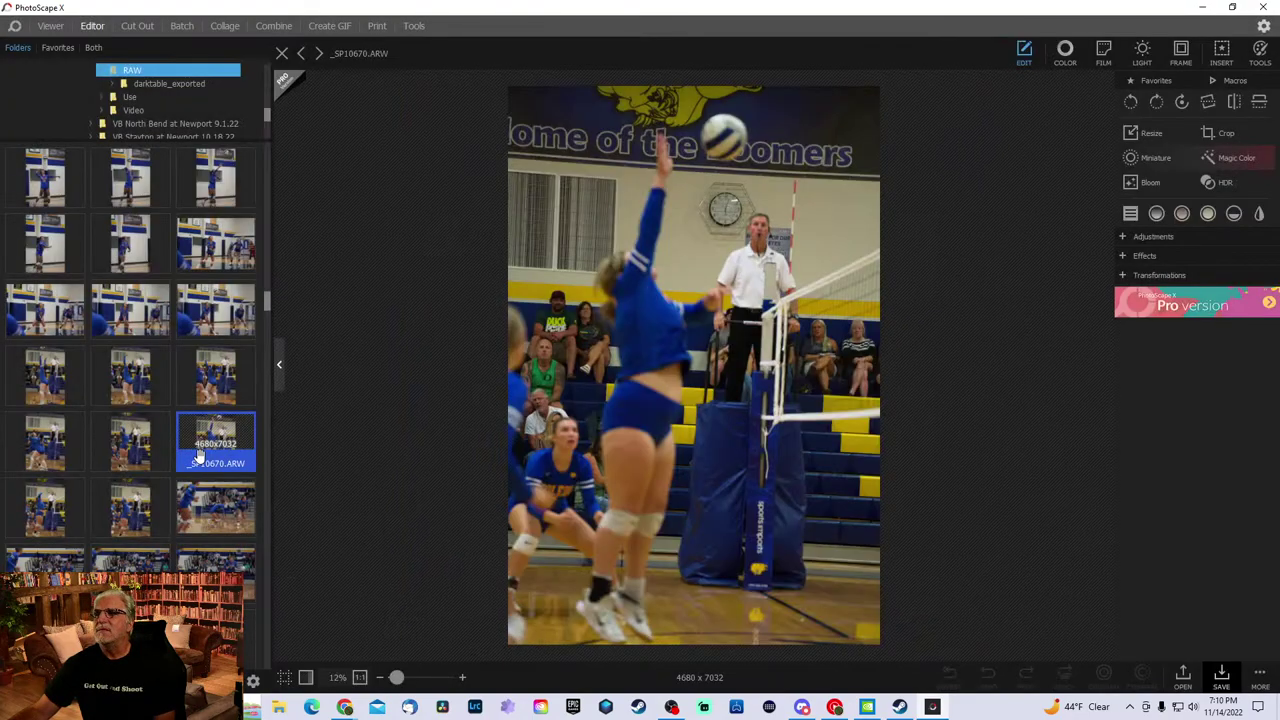
{"action": "scroll", "coordinate": [200, 455], "scroll_direction": "down", "scroll_amount": 3}
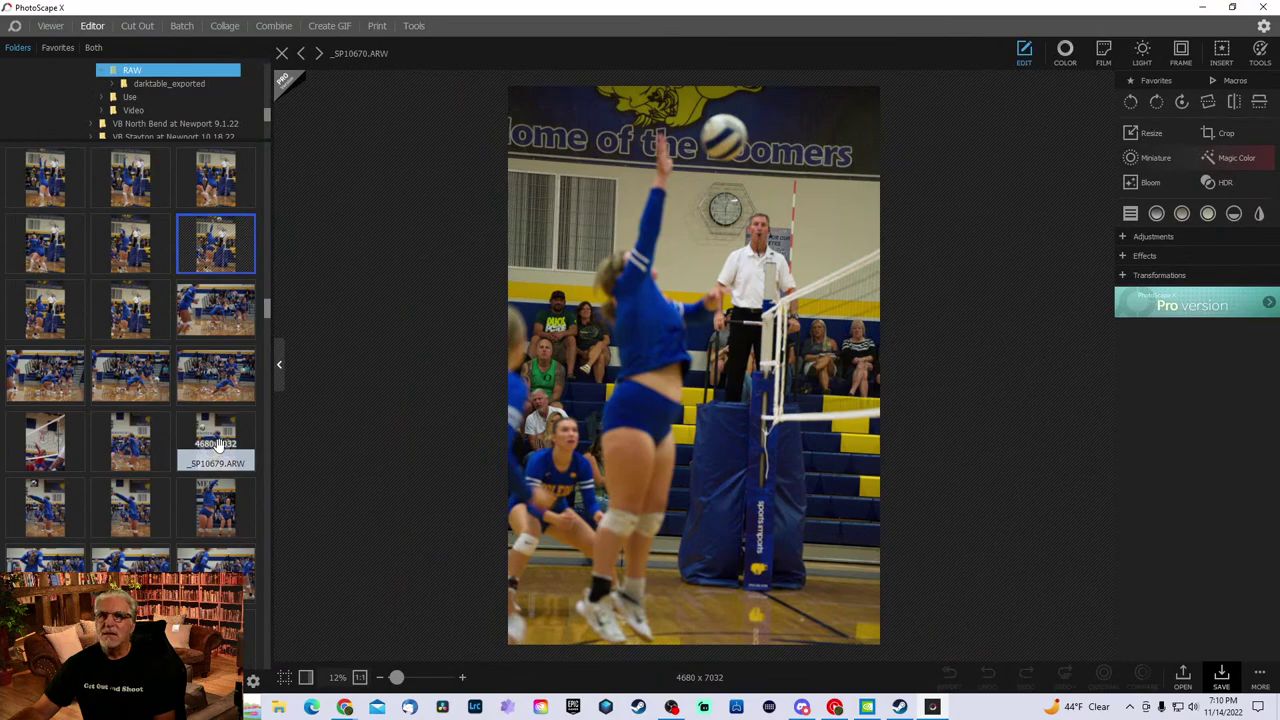
{"action": "scroll", "coordinate": [213, 523], "scroll_direction": "down", "scroll_amount": 4}
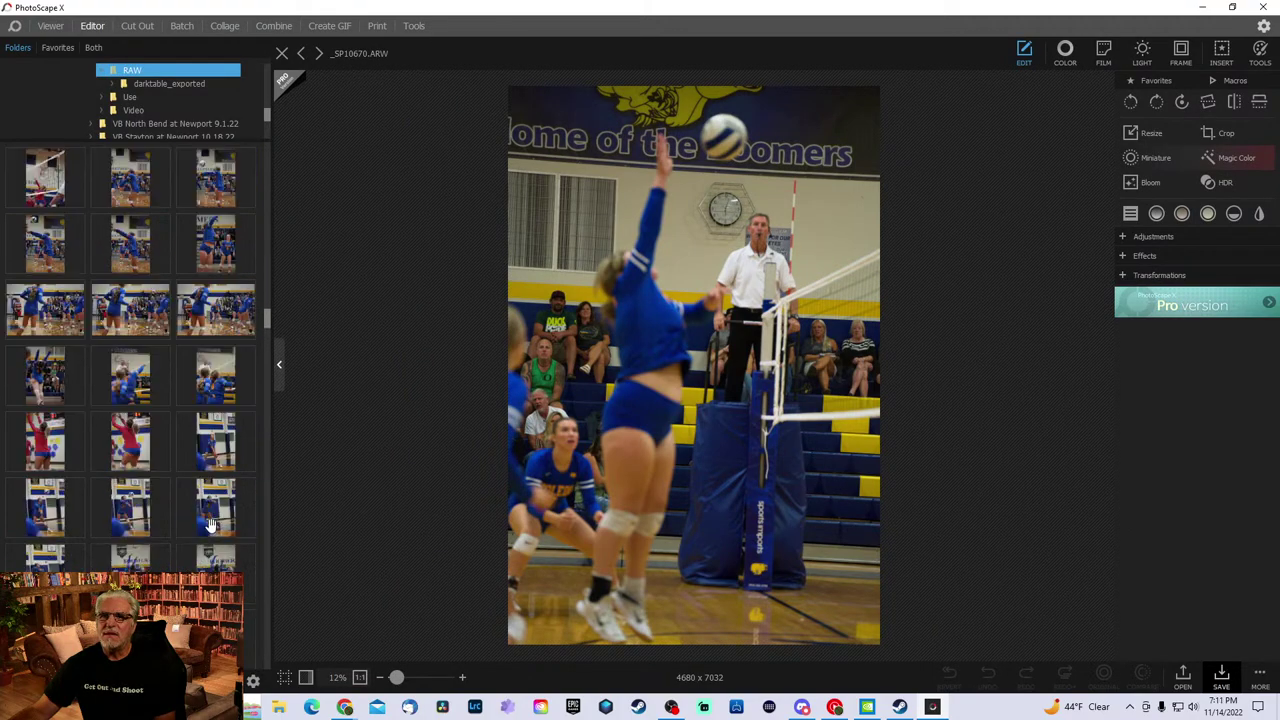
{"action": "scroll", "coordinate": [213, 523], "scroll_direction": "down", "scroll_amount": 2}
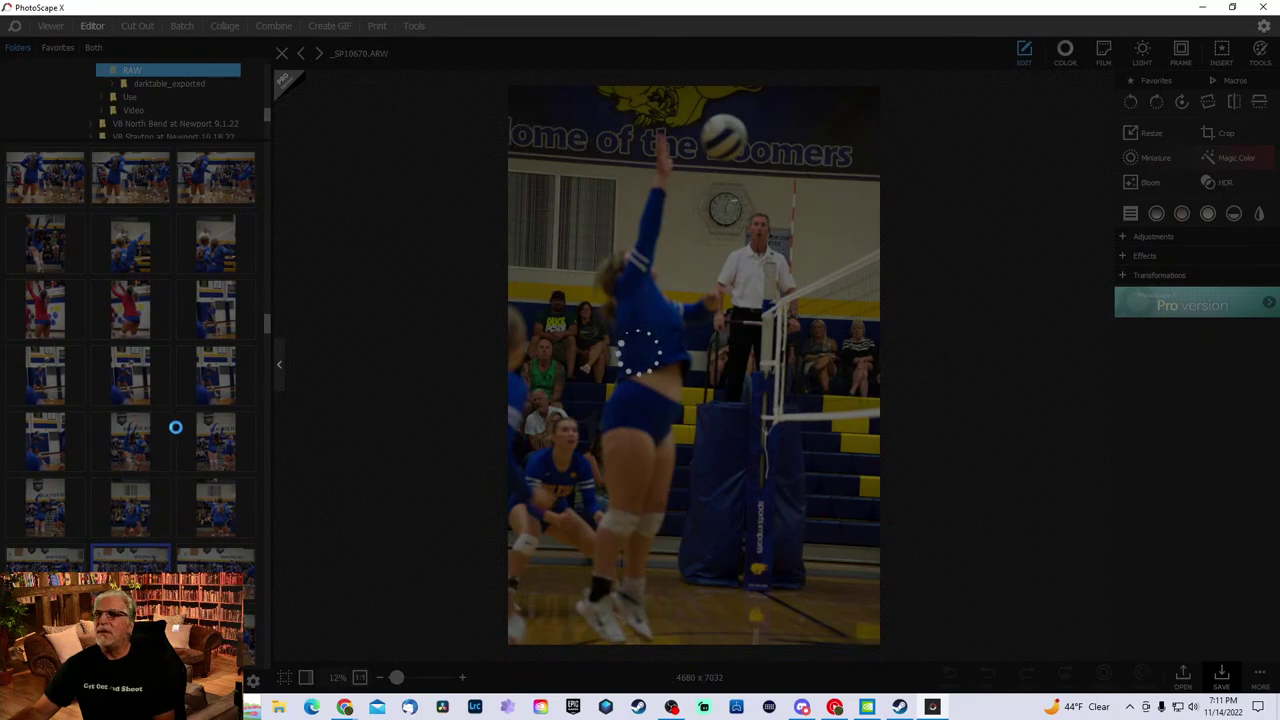
{"action": "scroll", "coordinate": [175, 430], "scroll_direction": "down", "scroll_amount": 1}
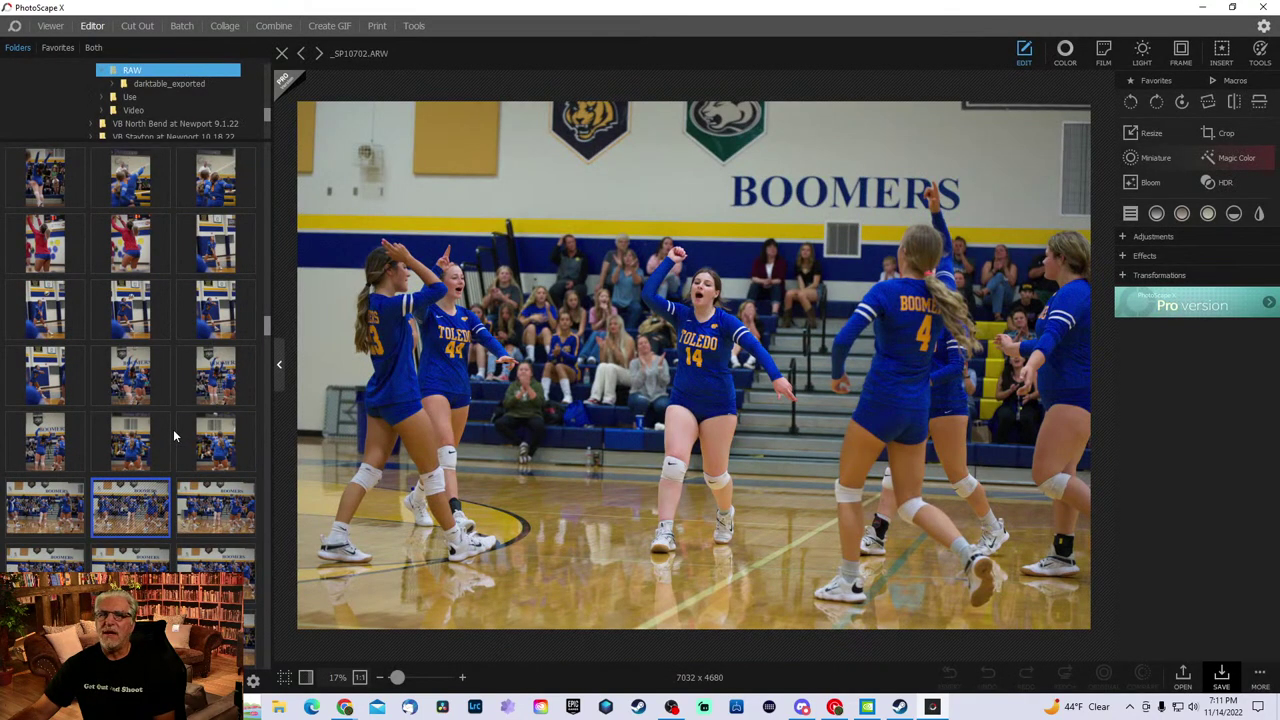
{"action": "scroll", "coordinate": [173, 436], "scroll_direction": "down", "scroll_amount": 2}
- Scroll down and preview the blocking-at-the-net photo
{"action": "scroll", "coordinate": [174, 435], "scroll_direction": "down", "scroll_amount": 3}
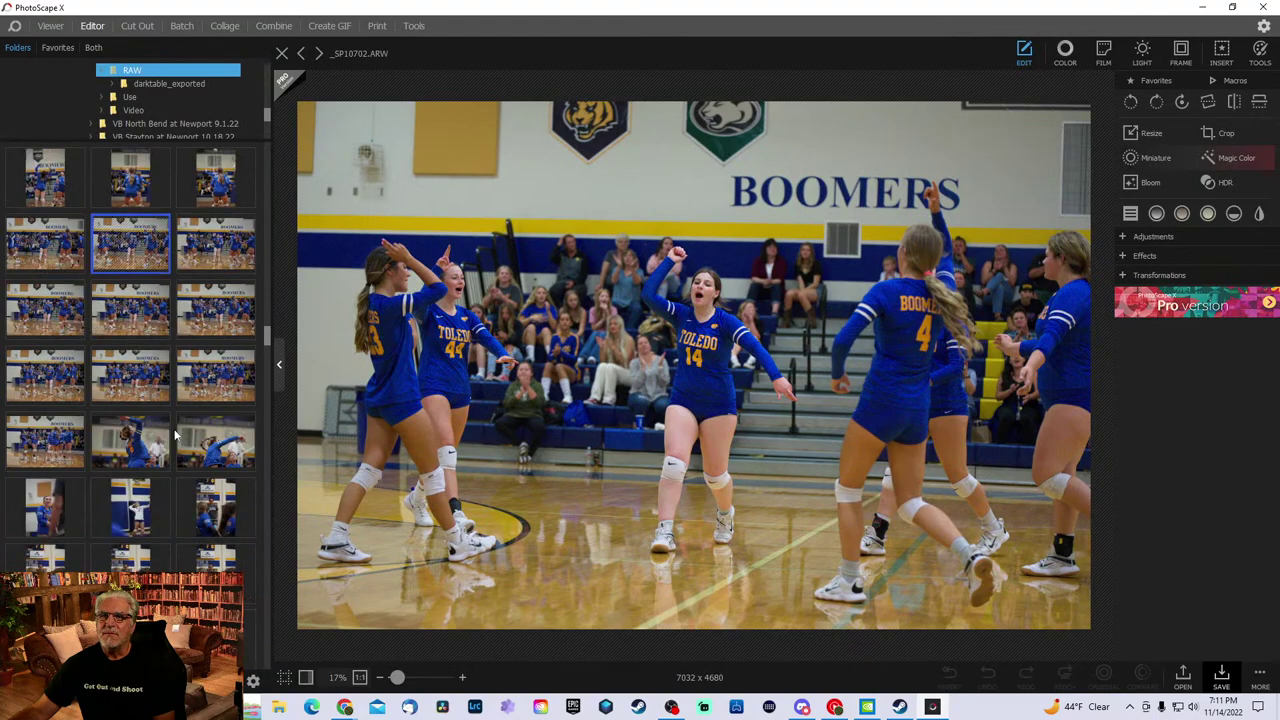
{"action": "scroll", "coordinate": [171, 429], "scroll_direction": "down", "scroll_amount": 1}
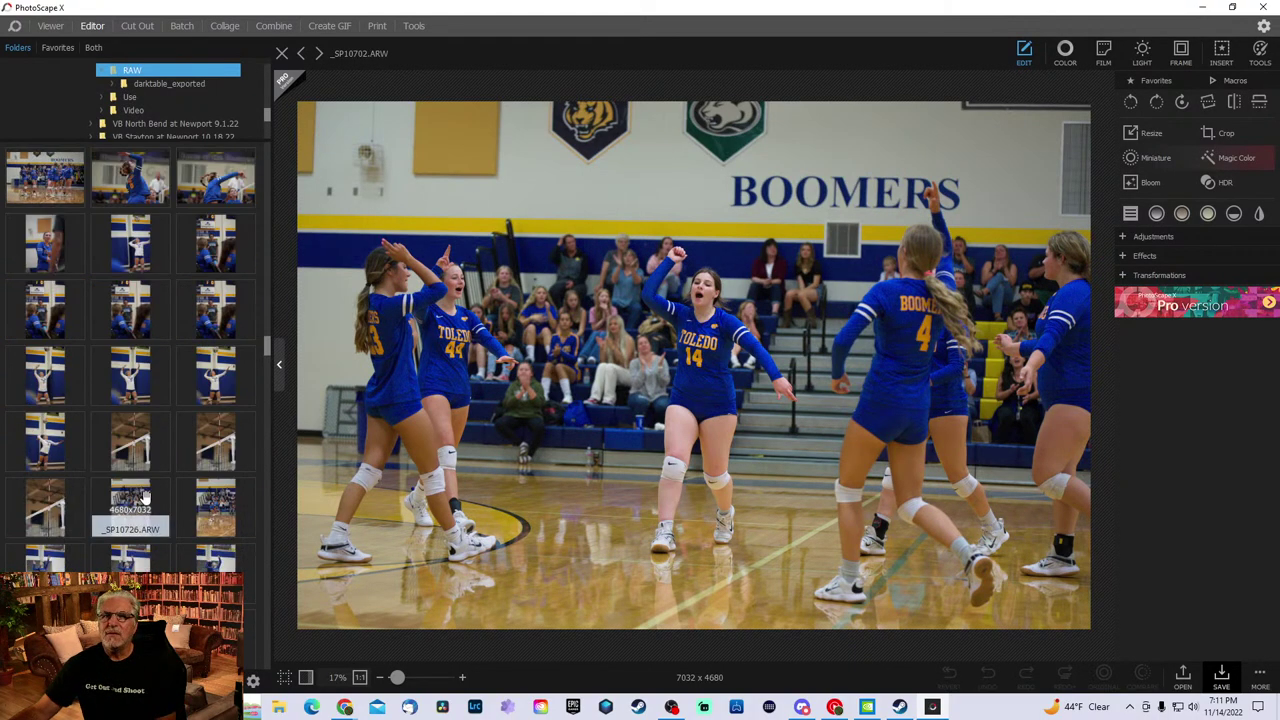
{"action": "scroll", "coordinate": [138, 505], "scroll_direction": "down", "scroll_amount": 2}
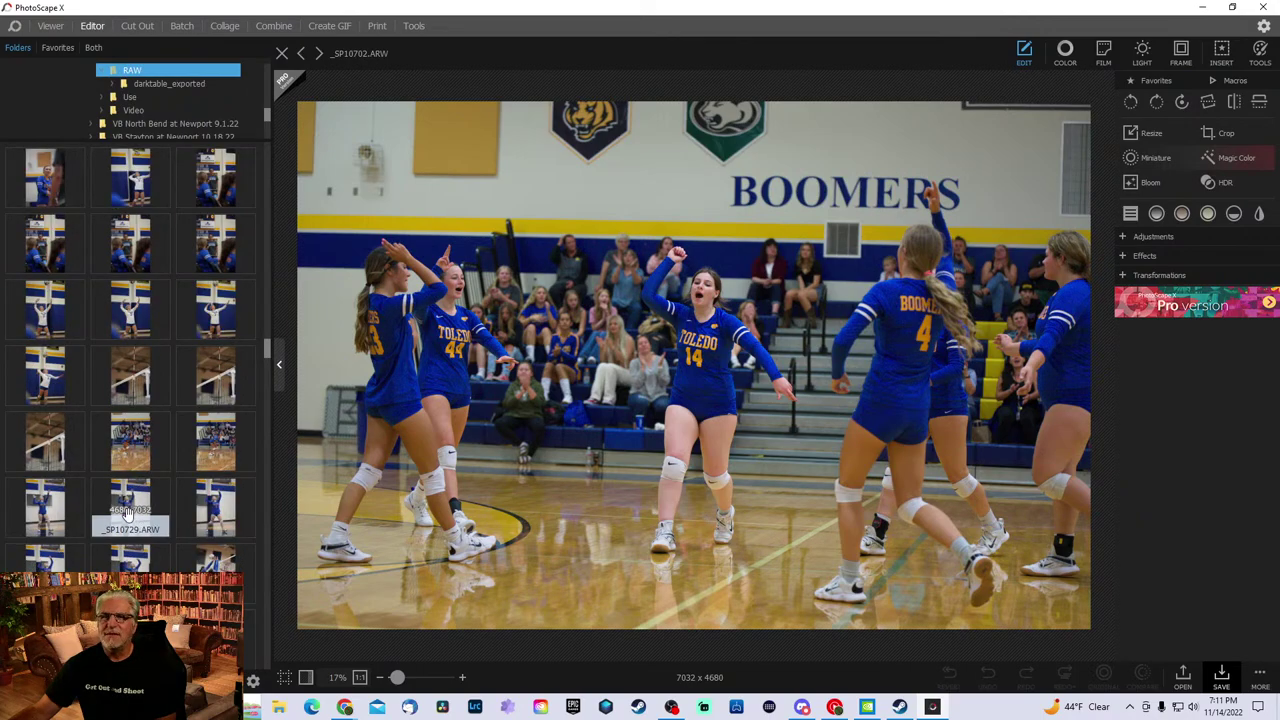
{"action": "scroll", "coordinate": [133, 510], "scroll_direction": "down", "scroll_amount": 2}
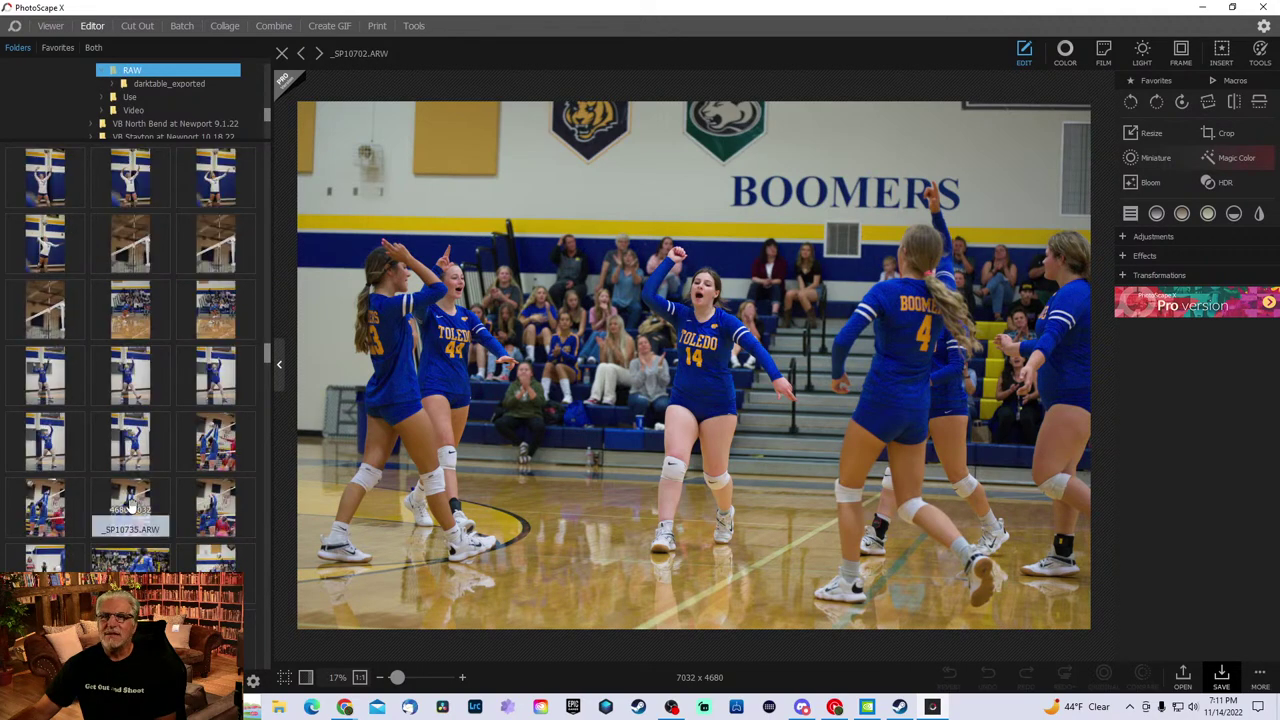
{"action": "left_click", "coordinate": [205, 455]}
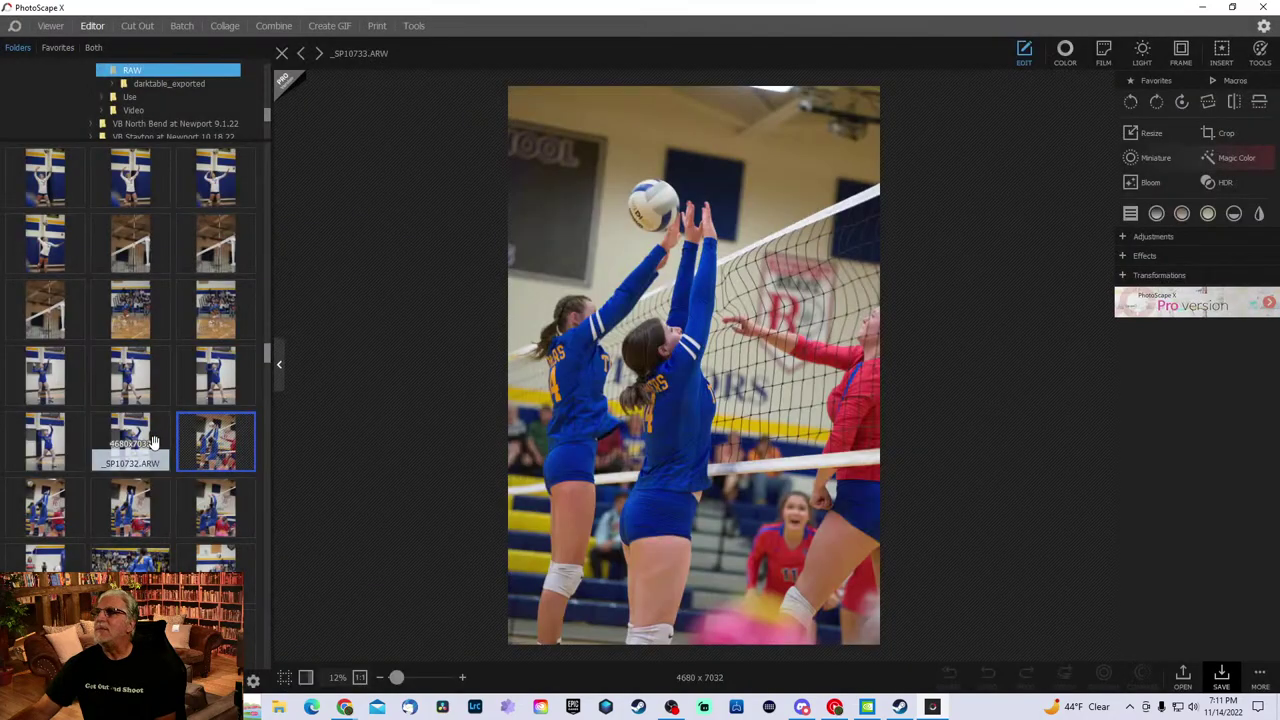
- Scroll further and preview _SP10754.ARW
{"action": "scroll", "coordinate": [187, 435], "scroll_direction": "down", "scroll_amount": 1}
{"action": "scroll", "coordinate": [185, 440], "scroll_direction": "down", "scroll_amount": 3}
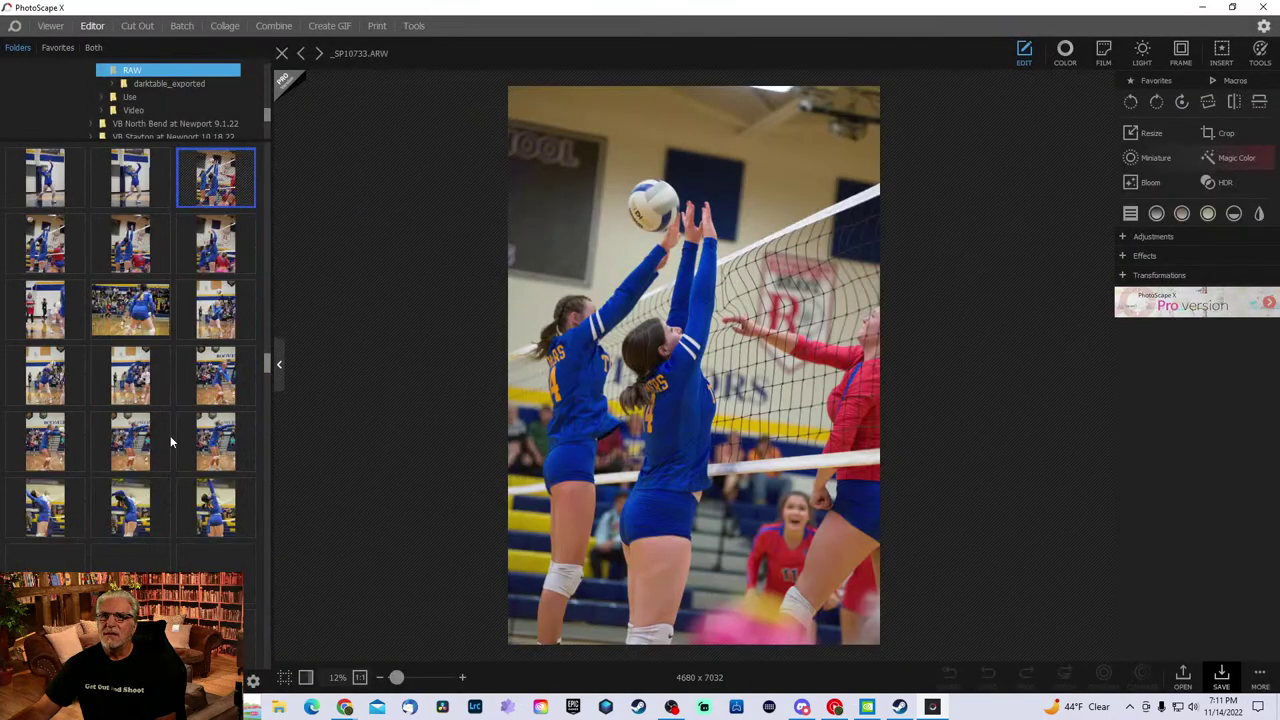
{"action": "scroll", "coordinate": [172, 445], "scroll_direction": "down", "scroll_amount": 2}
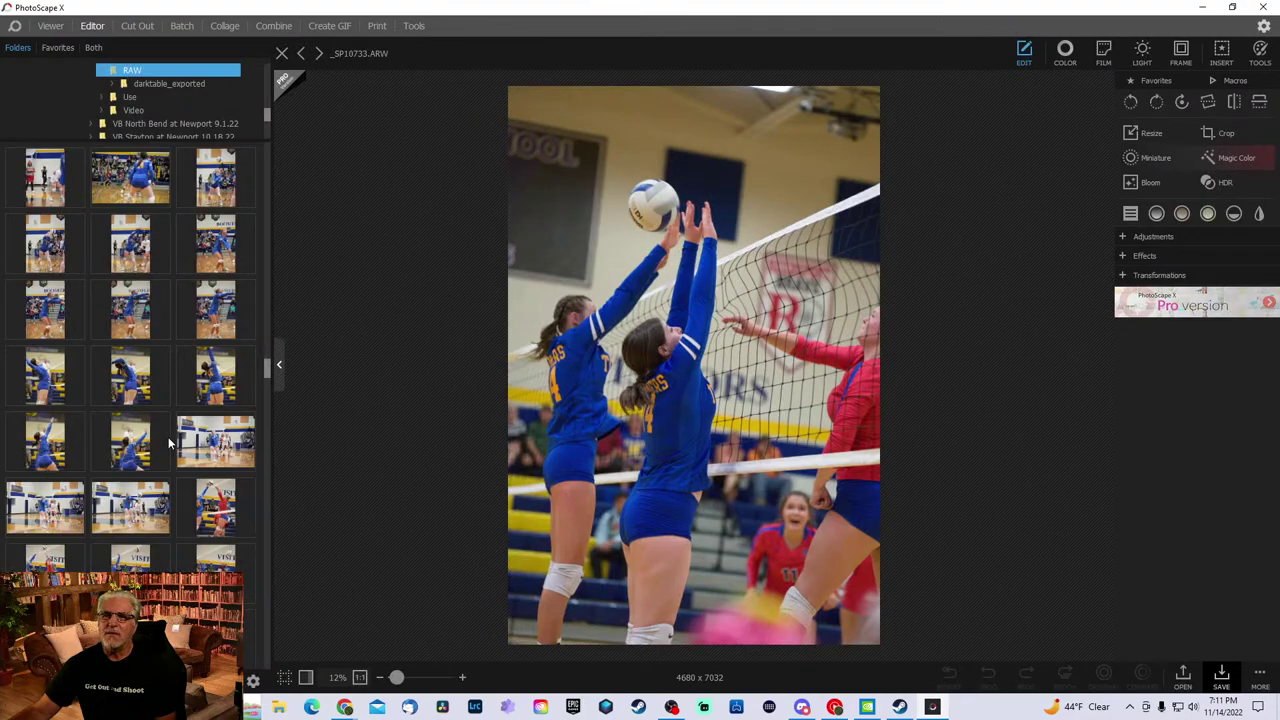
{"action": "left_click", "coordinate": [205, 497]}
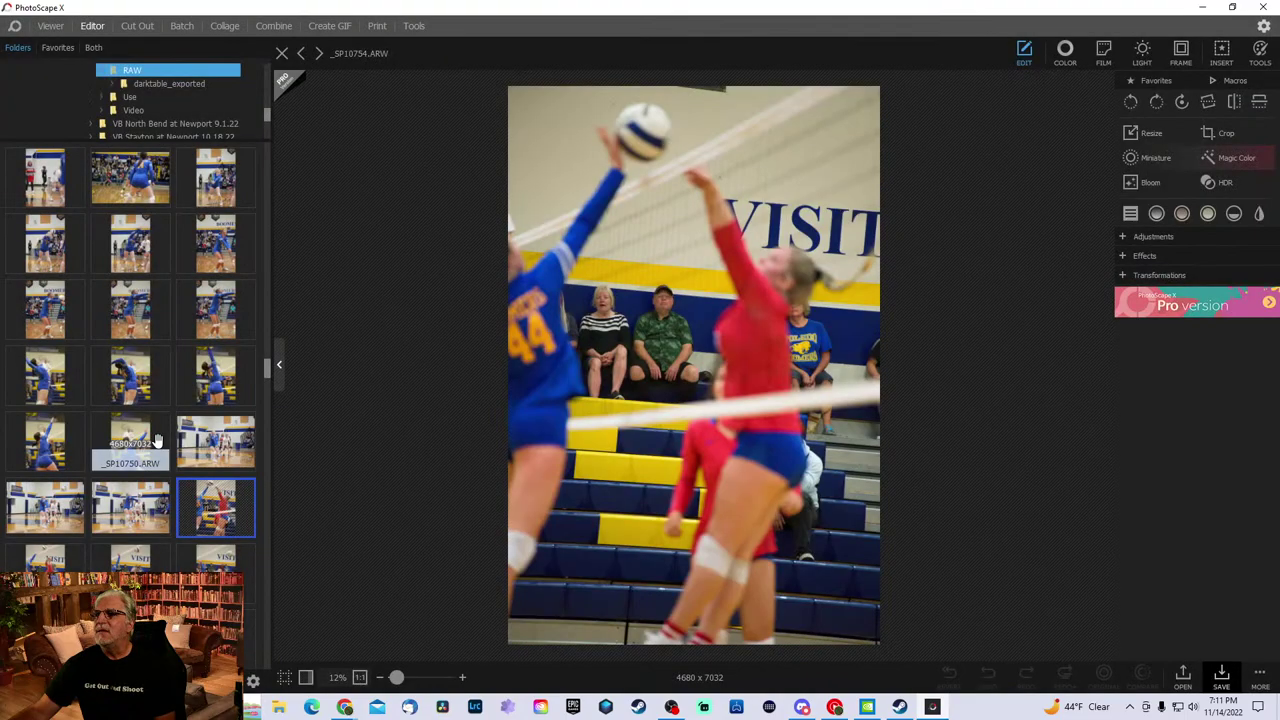
- Preview the serving sequence _SP10788.ARW, the next shot, and _SP10790.ARW
{"action": "scroll", "coordinate": [180, 443], "scroll_direction": "down", "scroll_amount": 3}
{"action": "scroll", "coordinate": [182, 443], "scroll_direction": "down", "scroll_amount": 2}
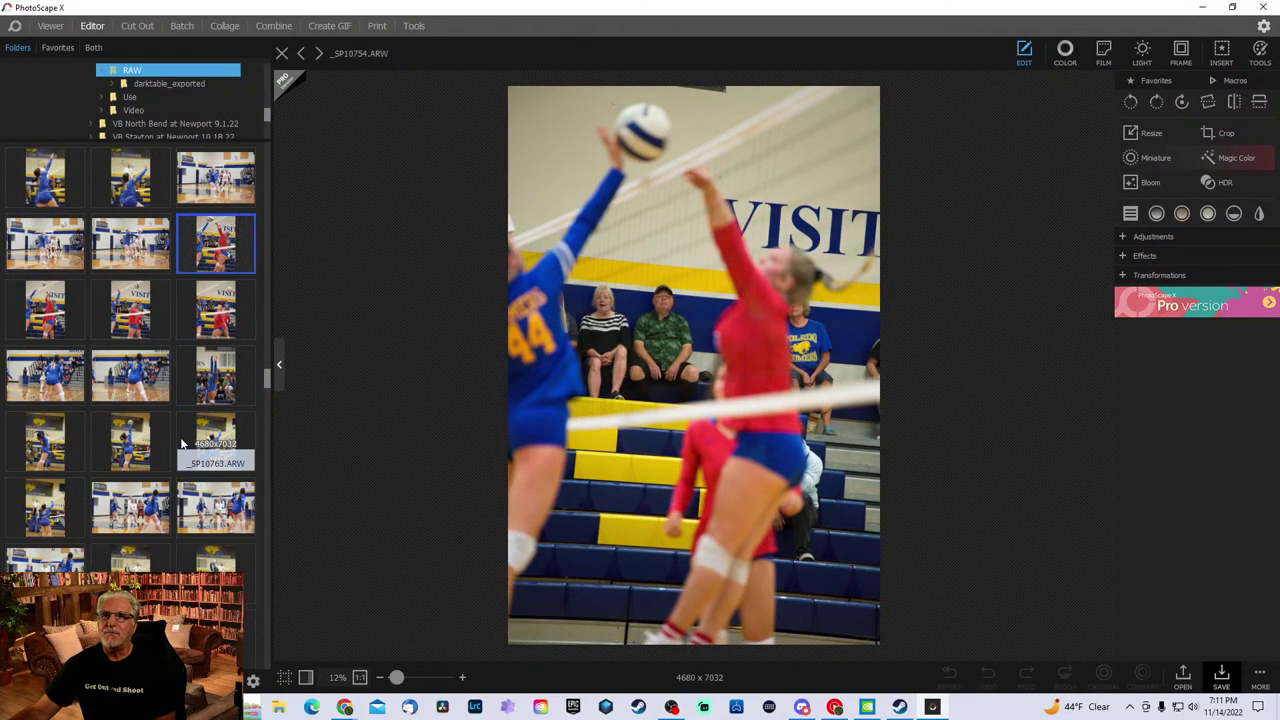
{"action": "scroll", "coordinate": [180, 450], "scroll_direction": "down", "scroll_amount": 5}
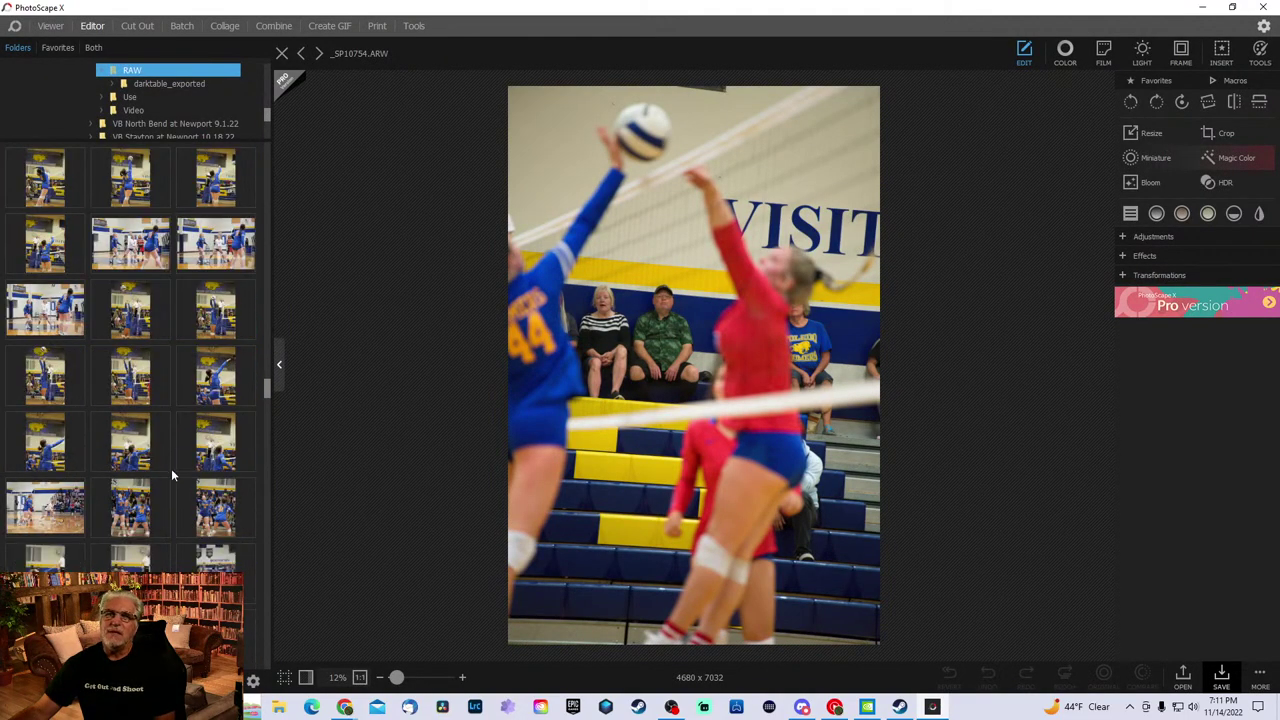
{"action": "scroll", "coordinate": [171, 466], "scroll_direction": "down", "scroll_amount": 1}
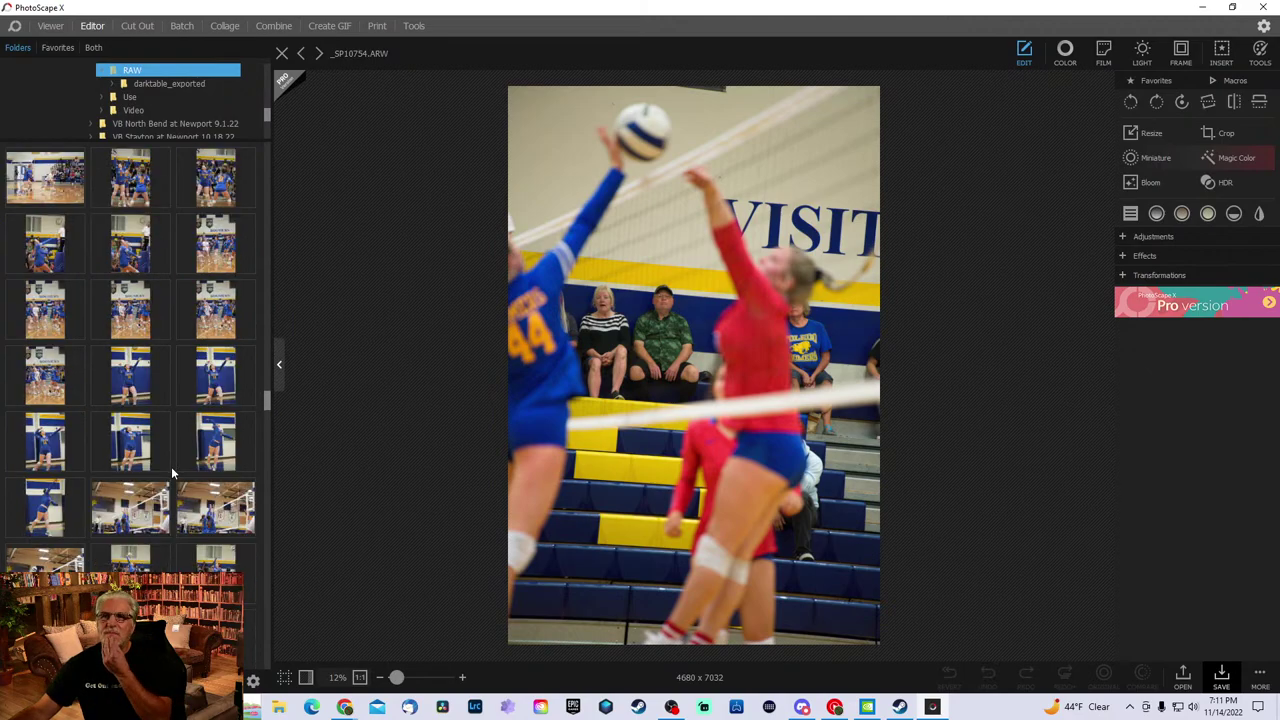
{"action": "left_click", "coordinate": [70, 440]}
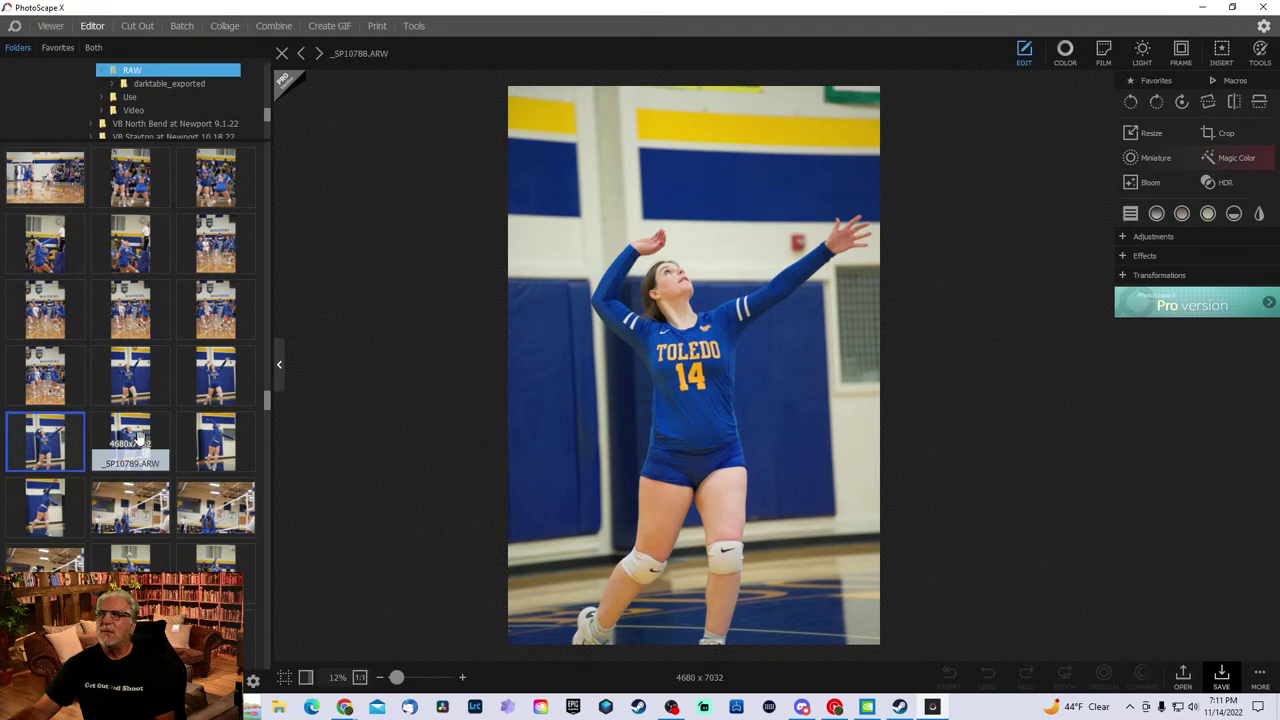
{"action": "left_click", "coordinate": [138, 438]}
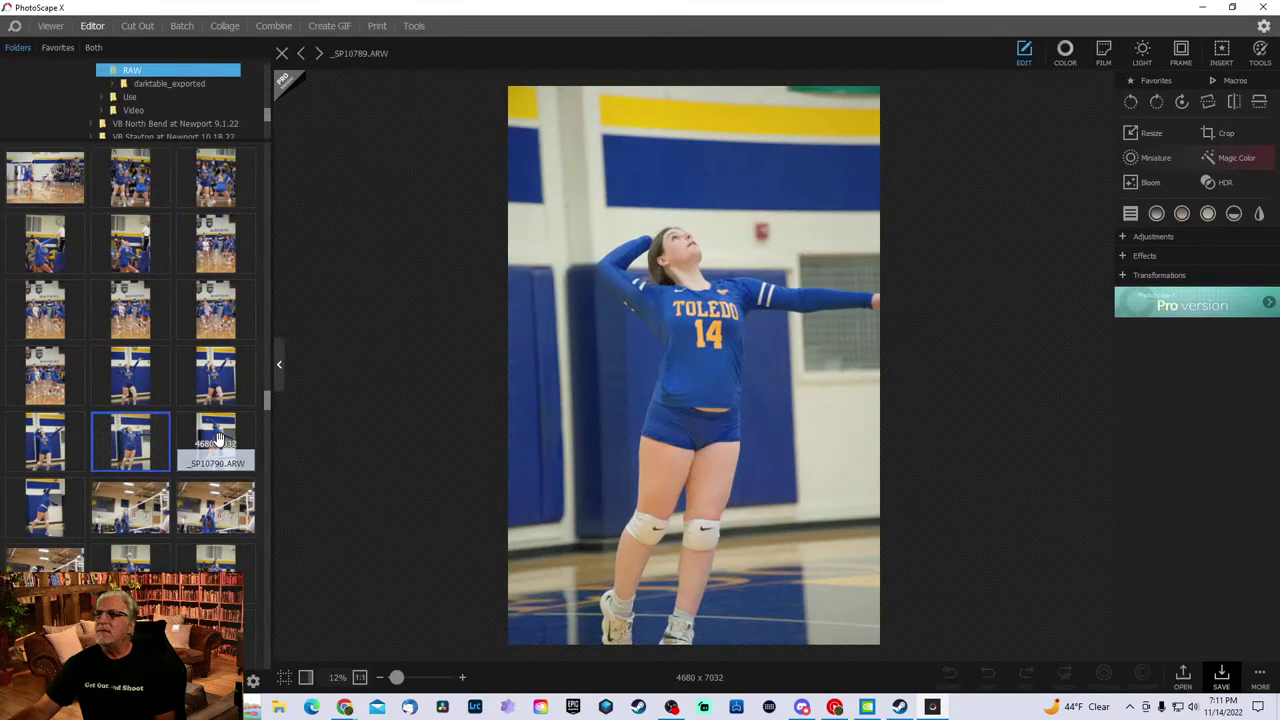
{"action": "left_click", "coordinate": [218, 438]}
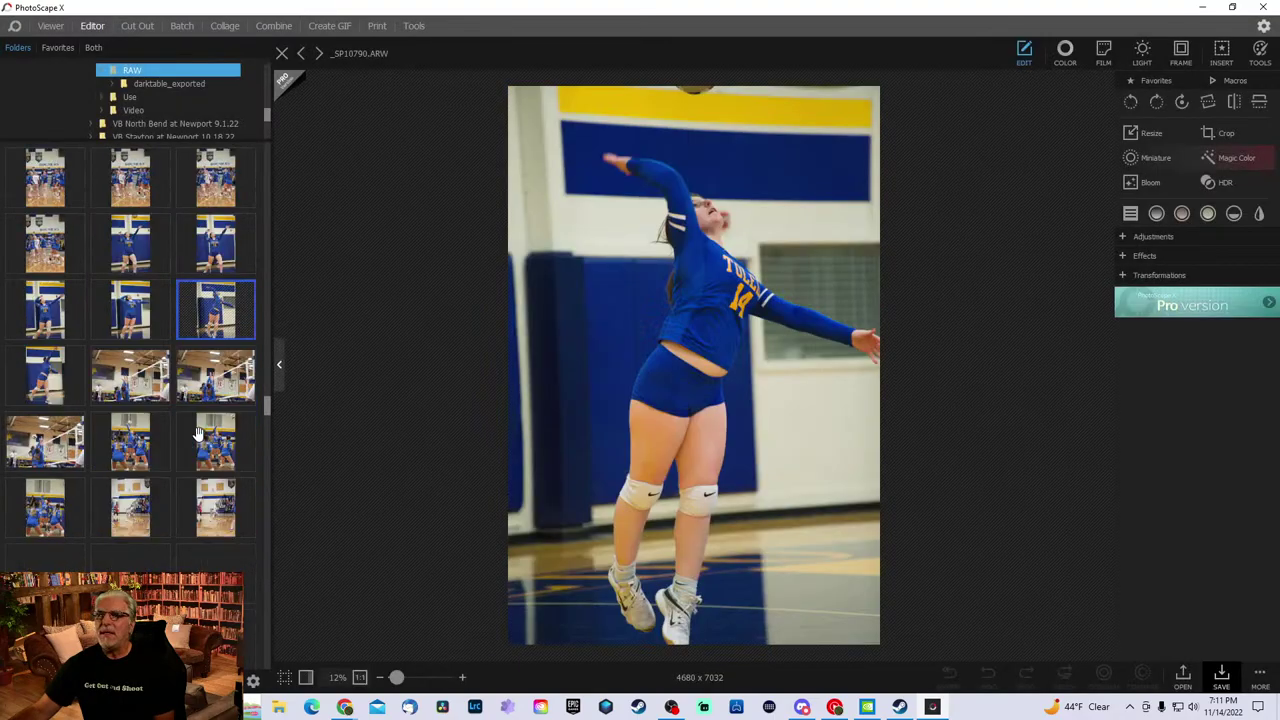
- Scroll back up and open the red-uniform serve photo _SP10532.ARW
{"action": "scroll", "coordinate": [199, 420], "scroll_direction": "up", "scroll_amount": 10}
{"action": "scroll", "coordinate": [199, 406], "scroll_direction": "up", "scroll_amount": 10}
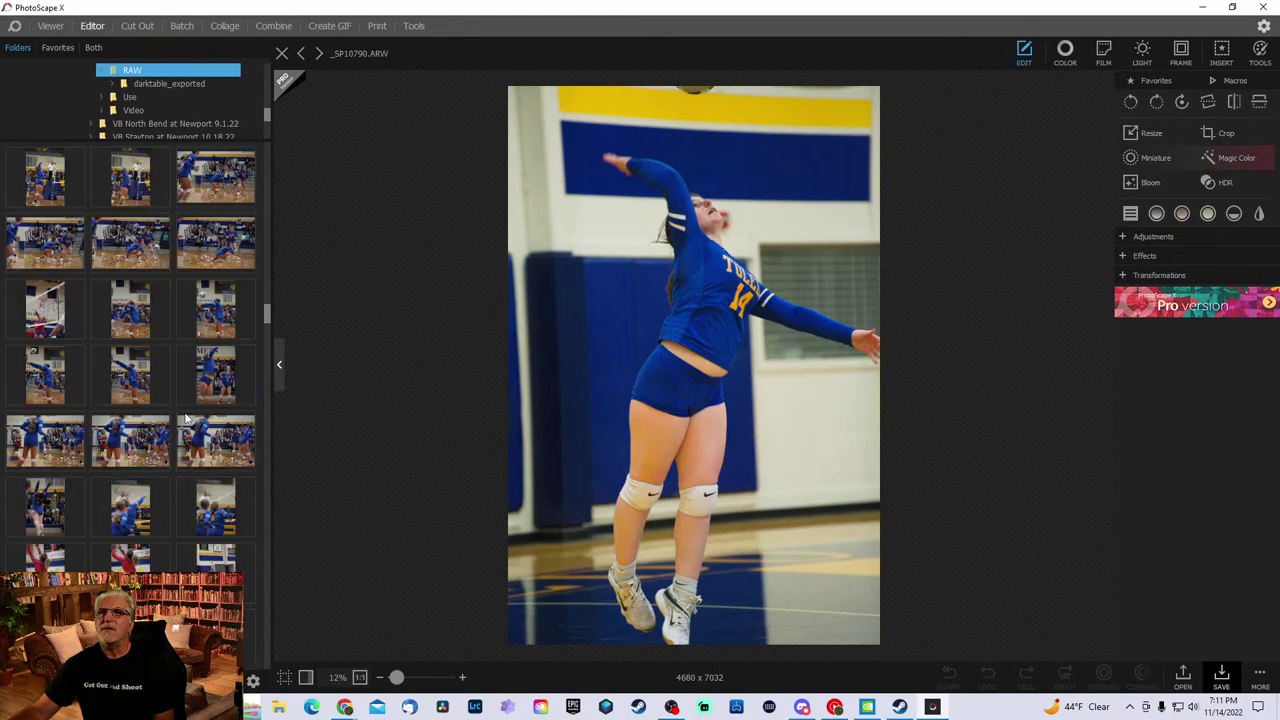
{"action": "scroll", "coordinate": [174, 424], "scroll_direction": "up", "scroll_amount": 10}
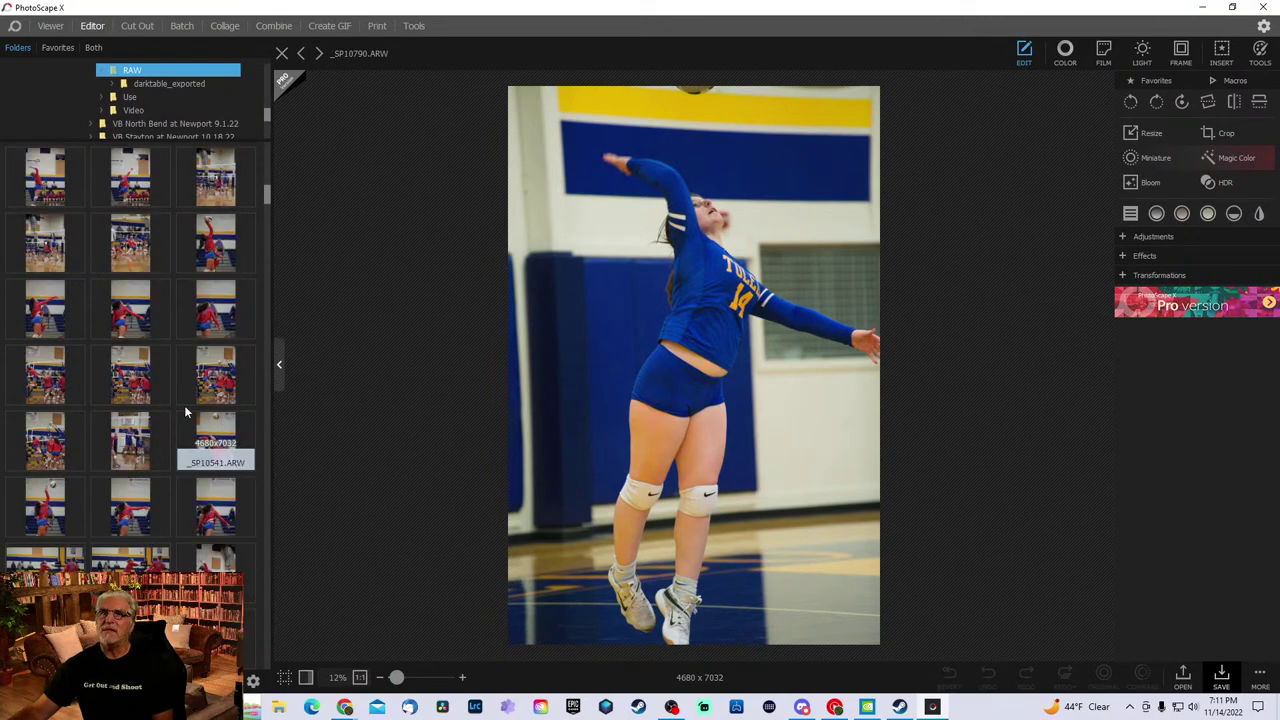
{"action": "left_click", "coordinate": [219, 257]}
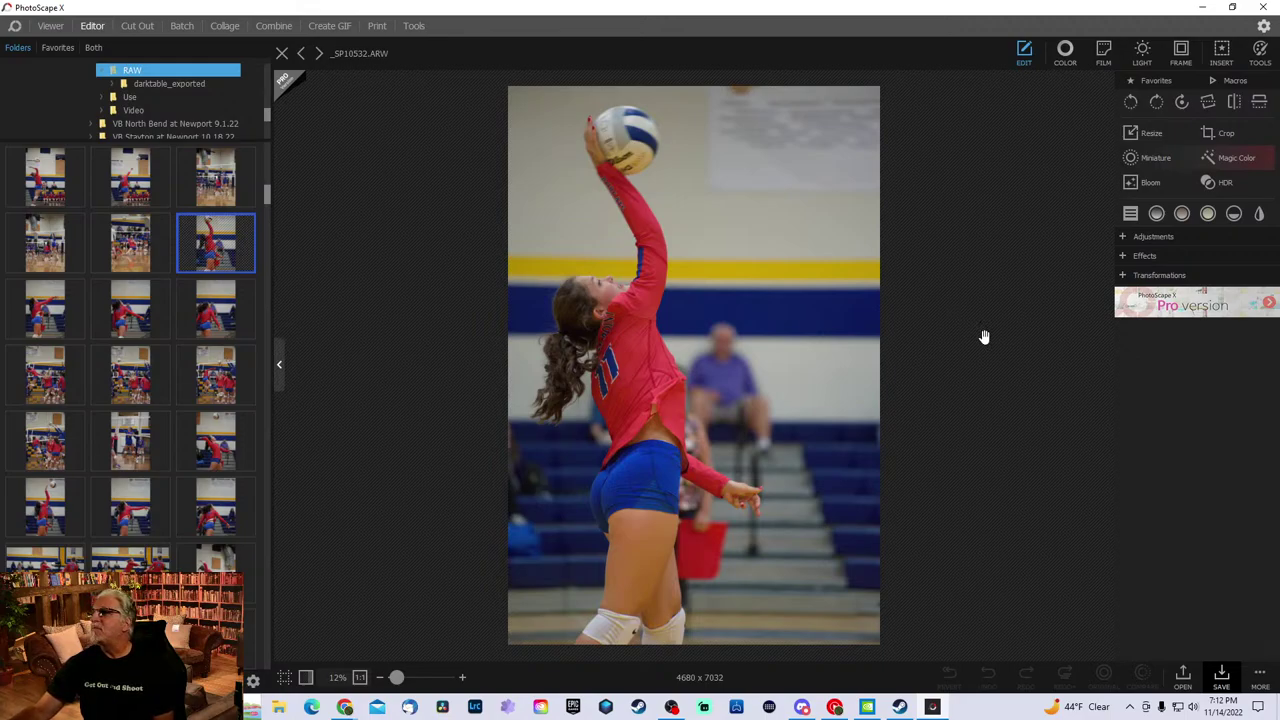
- In the Crop panel, settle on the 2 x 3 (4 x 6) ratio and toggle Perspective Crop
{"action": "left_click", "coordinate": [1215, 140]}
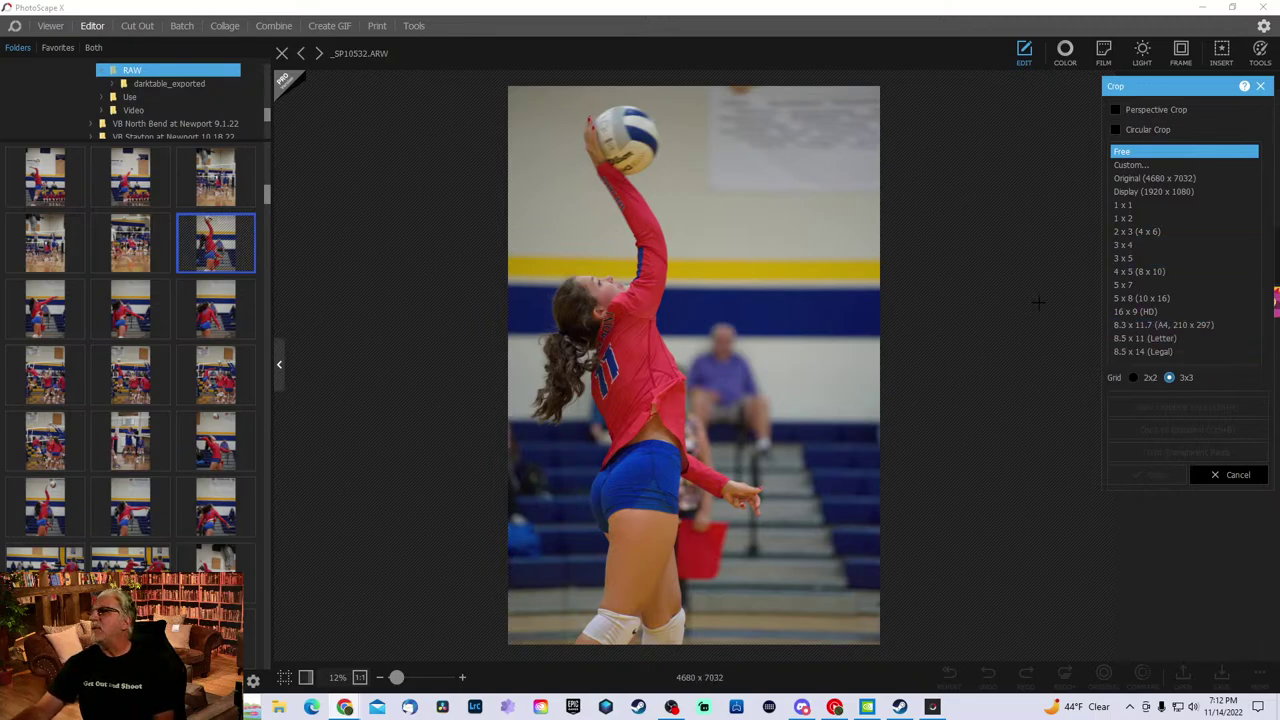
{"action": "left_click", "coordinate": [1150, 231]}
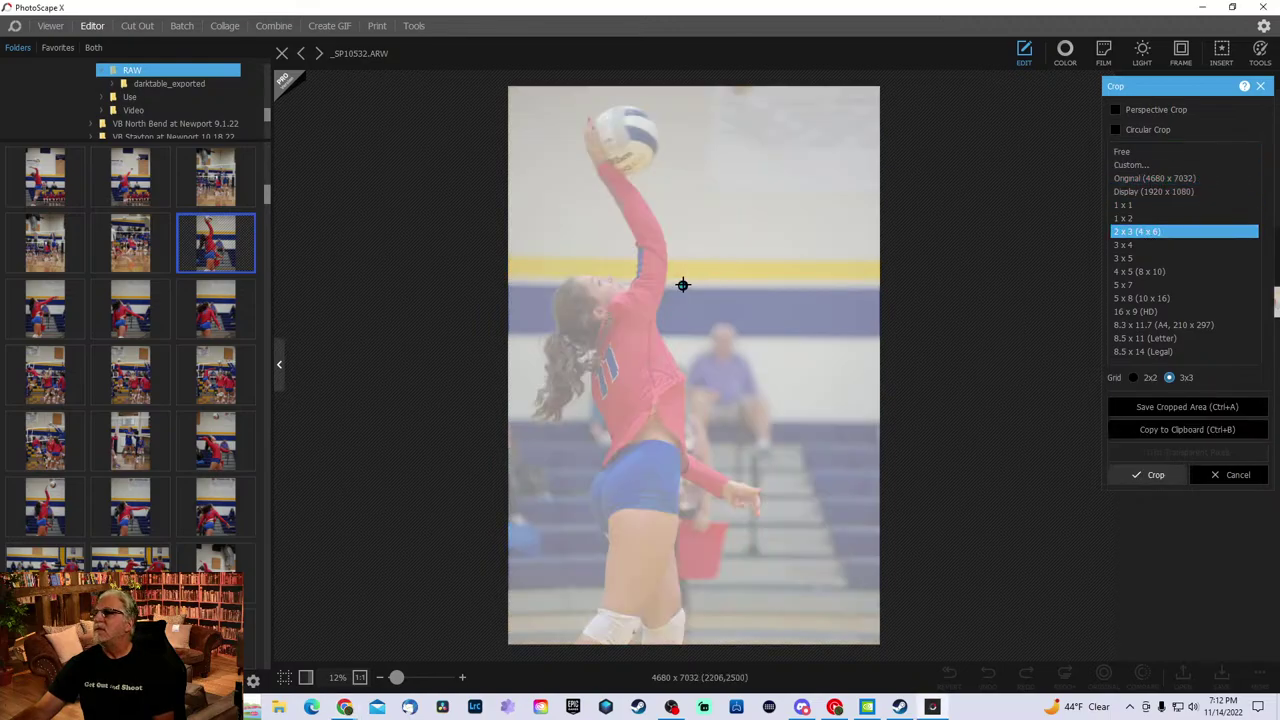
{"action": "left_click", "coordinate": [1145, 272]}
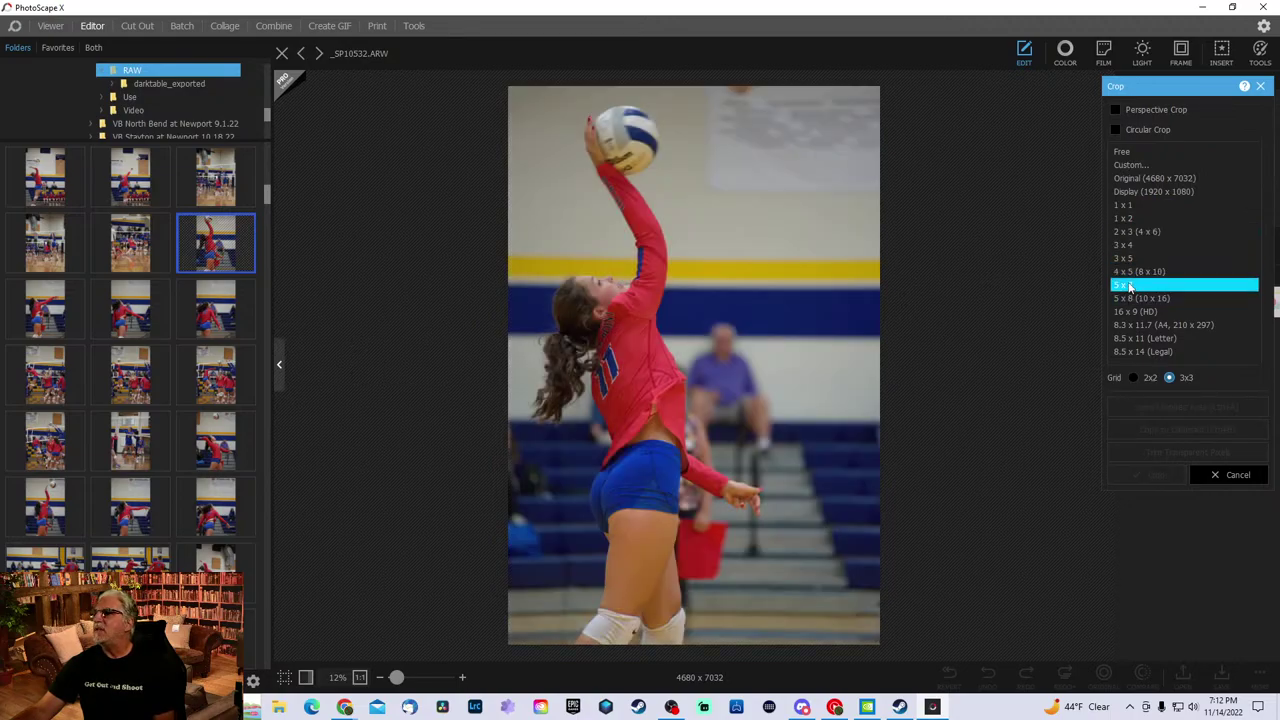
{"action": "key", "text": "Down"}
{"action": "key", "text": "Down"}
{"action": "key", "text": "Down"}
{"action": "key", "text": "Down"}
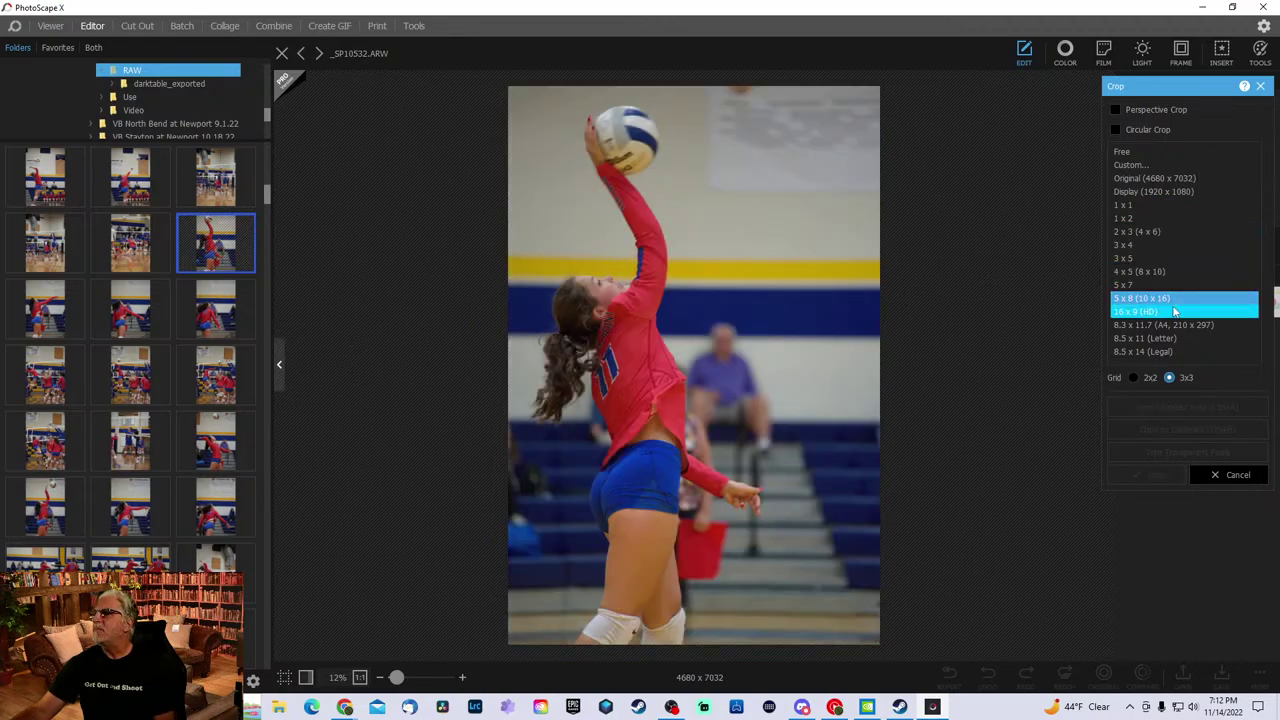
{"action": "left_click", "coordinate": [1141, 234]}
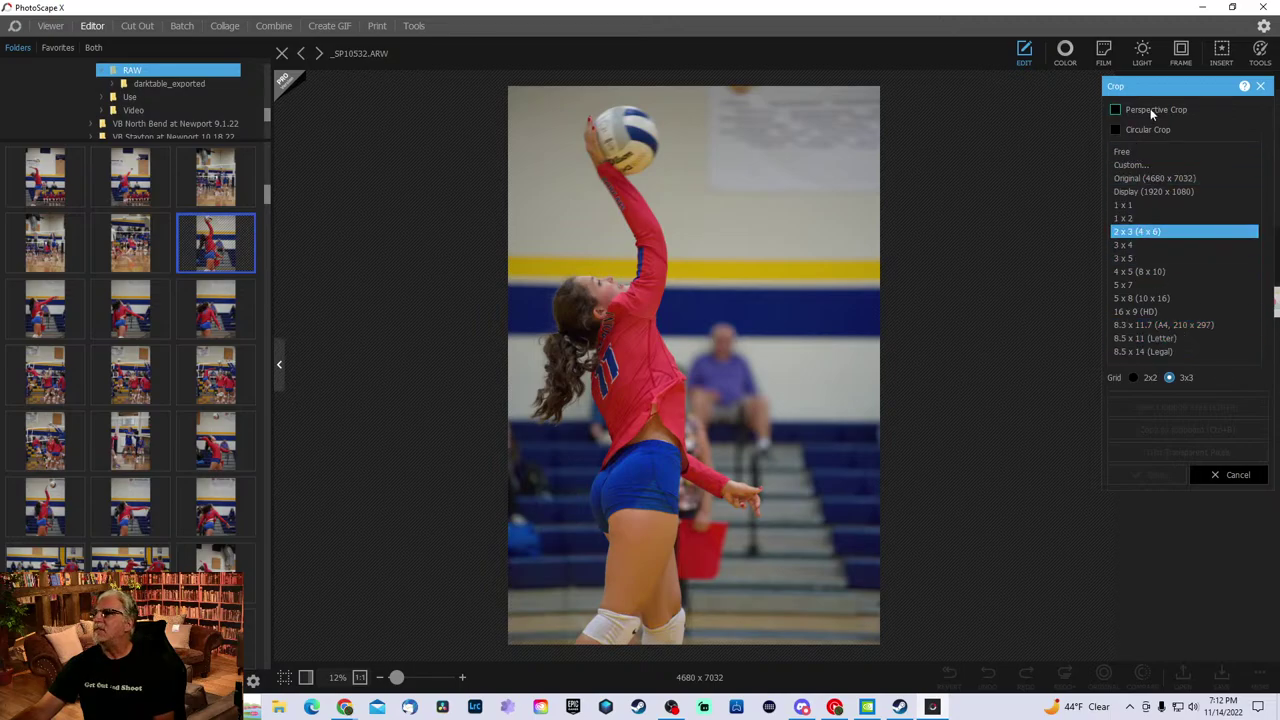
{"action": "left_click", "coordinate": [1149, 108]}
{"action": "left_click", "coordinate": [1148, 107]}
- Perspective-crop the serve photo by pinning its four corners, leaving a 4054 x 5066 image
{"action": "left_click", "coordinate": [1148, 107]}
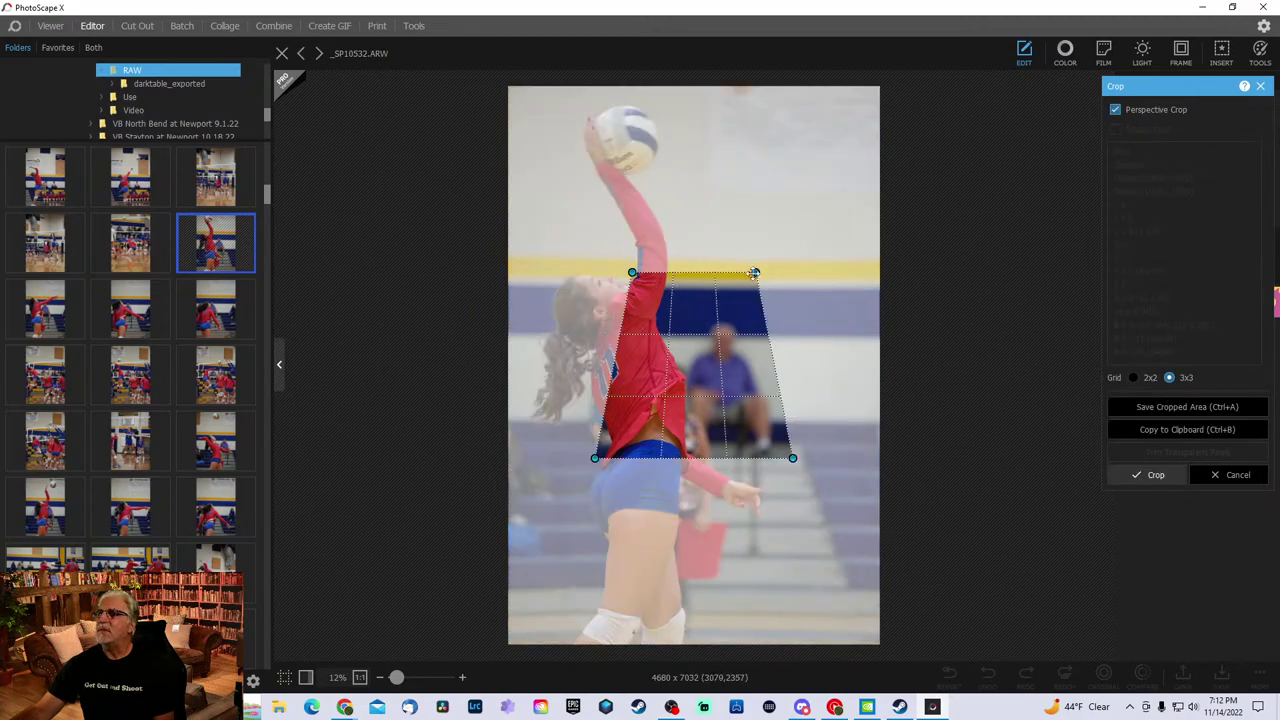
{"action": "left_click_drag", "start_coordinate": [755, 272], "coordinate": [818, 203]}
{"action": "left_click_drag", "start_coordinate": [632, 272], "coordinate": [565, 149]}
{"action": "left_click_drag", "start_coordinate": [818, 203], "coordinate": [834, 115]}
{"action": "left_click_drag", "start_coordinate": [593, 458], "coordinate": [508, 484]}
{"action": "left_click_drag", "start_coordinate": [793, 458], "coordinate": [814, 488]}
{"action": "left_click_drag", "start_coordinate": [566, 150], "coordinate": [508, 88]}
{"action": "left_click_drag", "start_coordinate": [834, 115], "coordinate": [860, 87]}
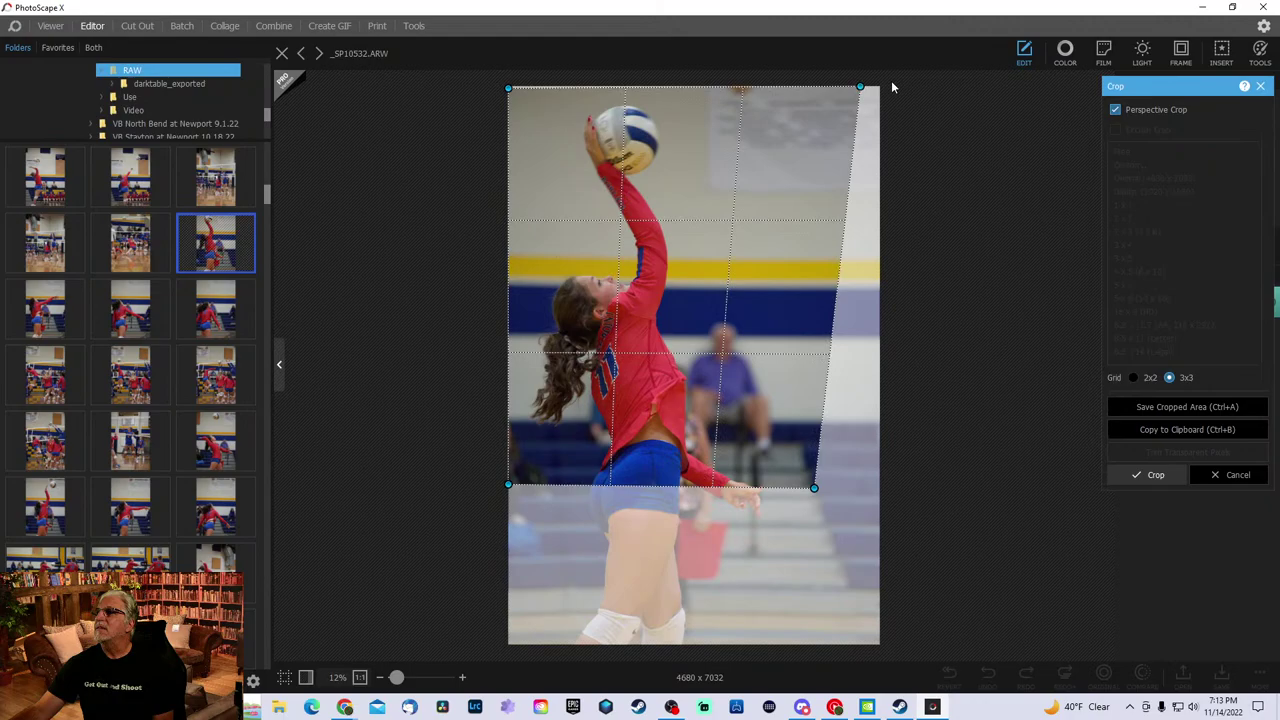
{"action": "left_click", "coordinate": [1143, 477]}
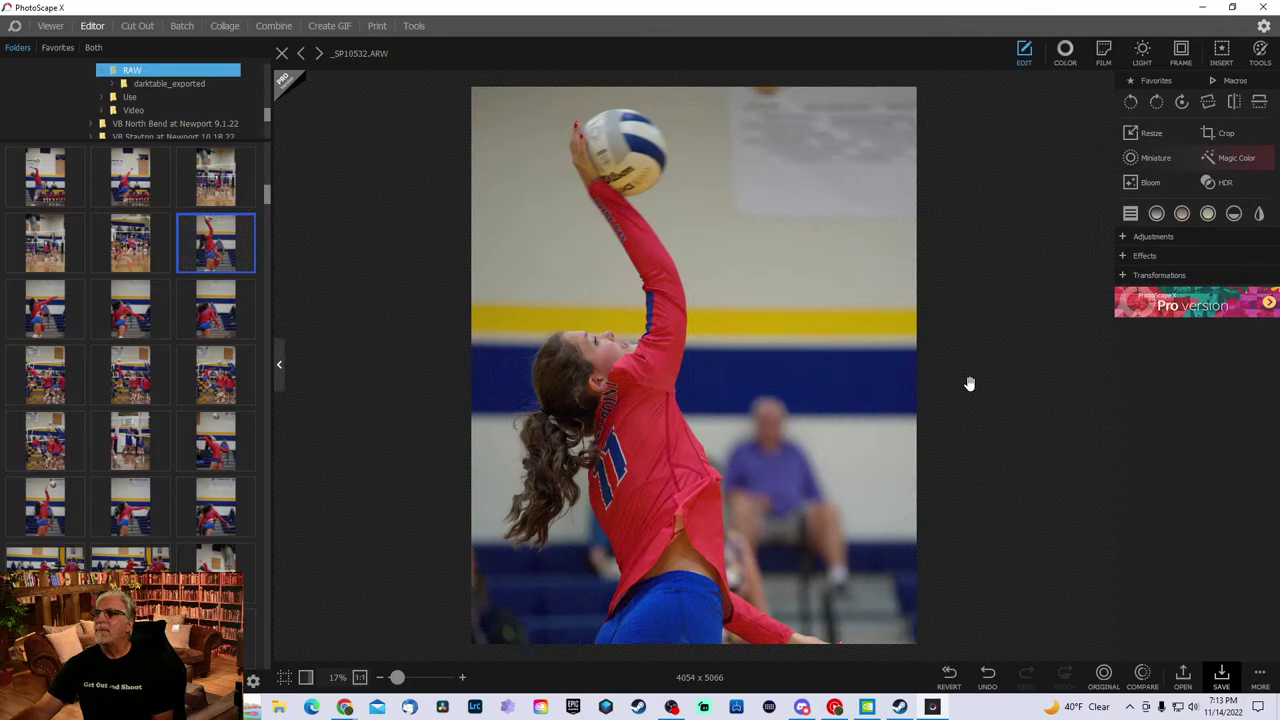
- Undo the crop, then reapply the perspective crop
{"action": "key", "text": "ctrl+z"}
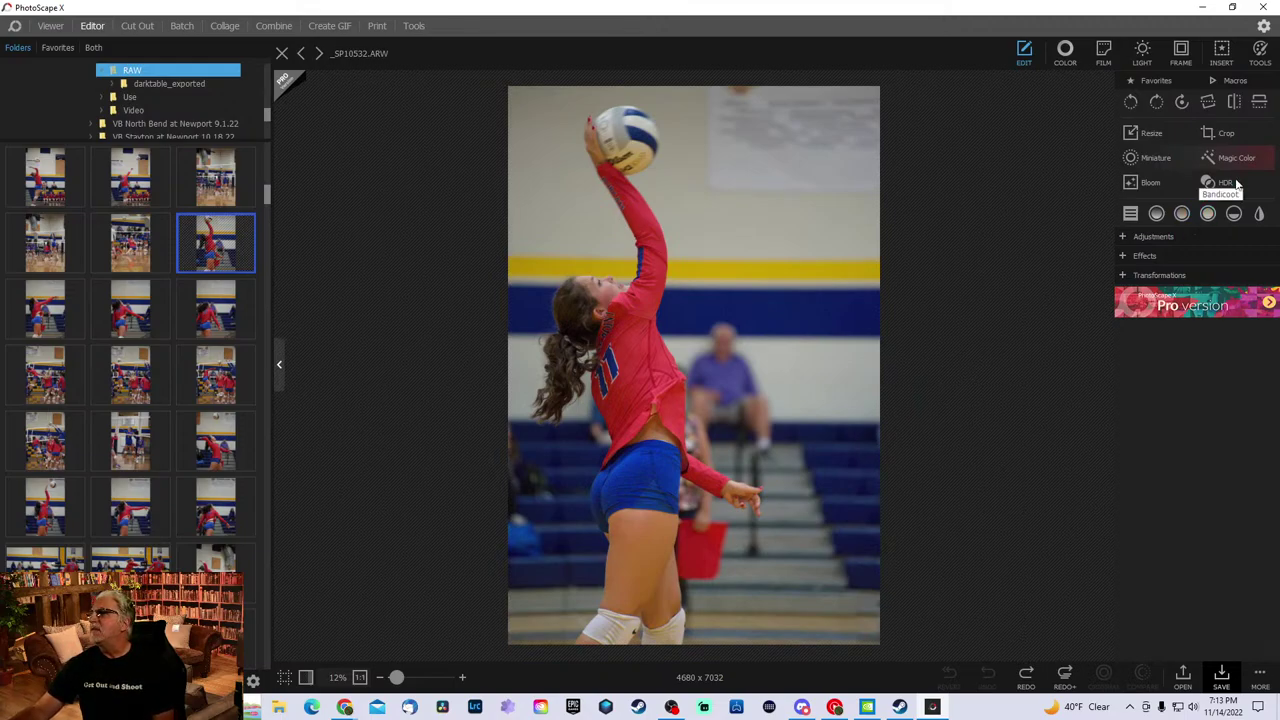
{"action": "left_click", "coordinate": [1224, 138]}
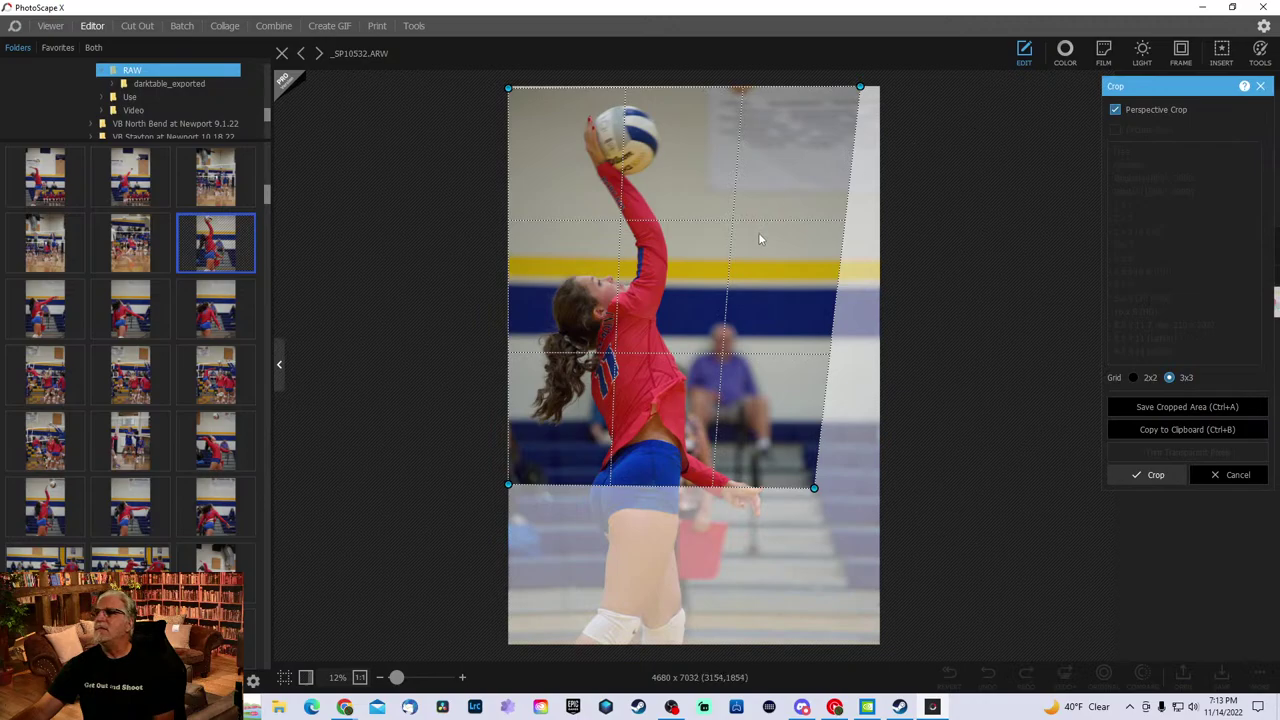
{"action": "left_click", "coordinate": [1147, 477]}
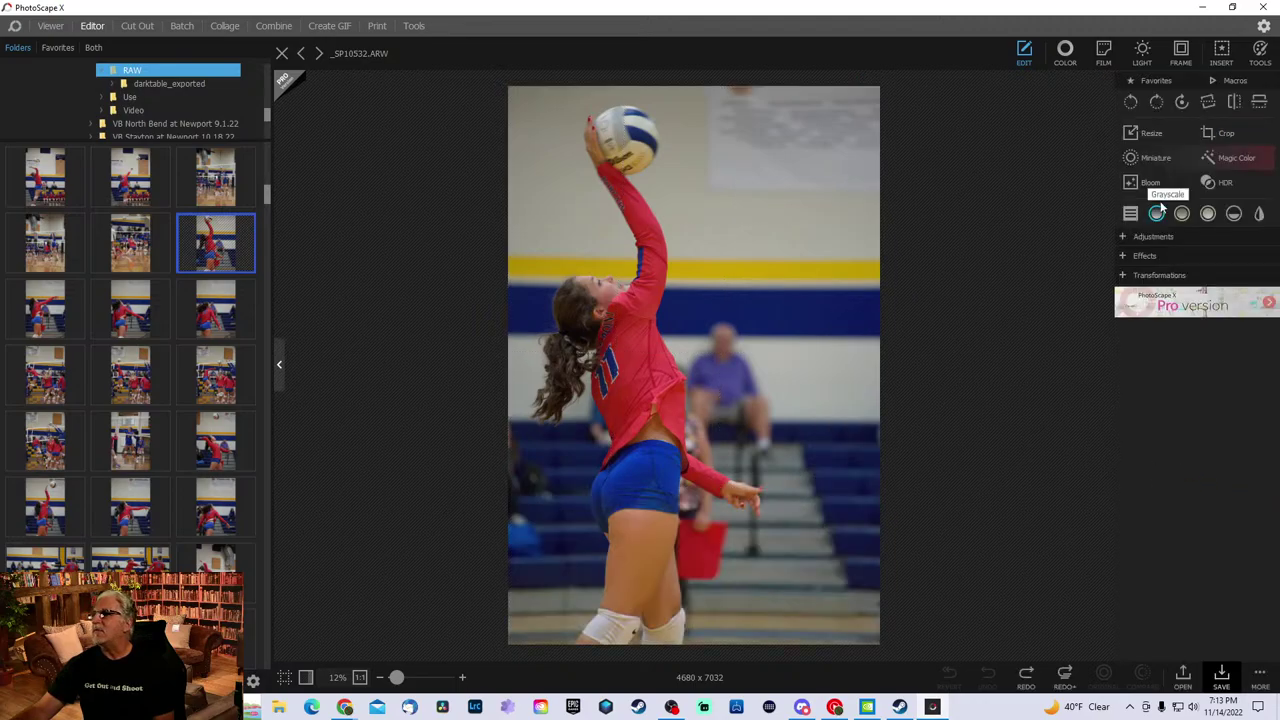
- Turn off perspective and circular cropping, try Legal, Letter, 5 x 7 and 3 x 5, then choose Free
{"action": "left_click", "coordinate": [1226, 133]}
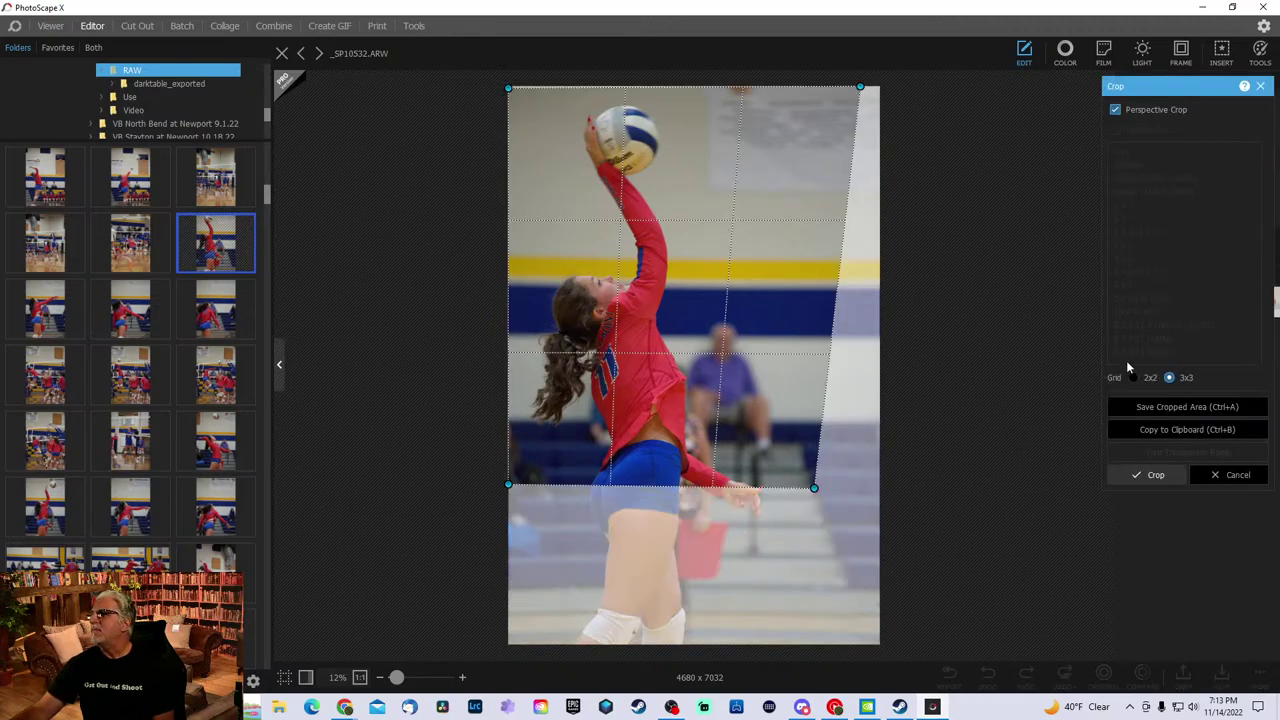
{"action": "left_click", "coordinate": [1150, 109]}
{"action": "left_click", "coordinate": [1136, 128]}
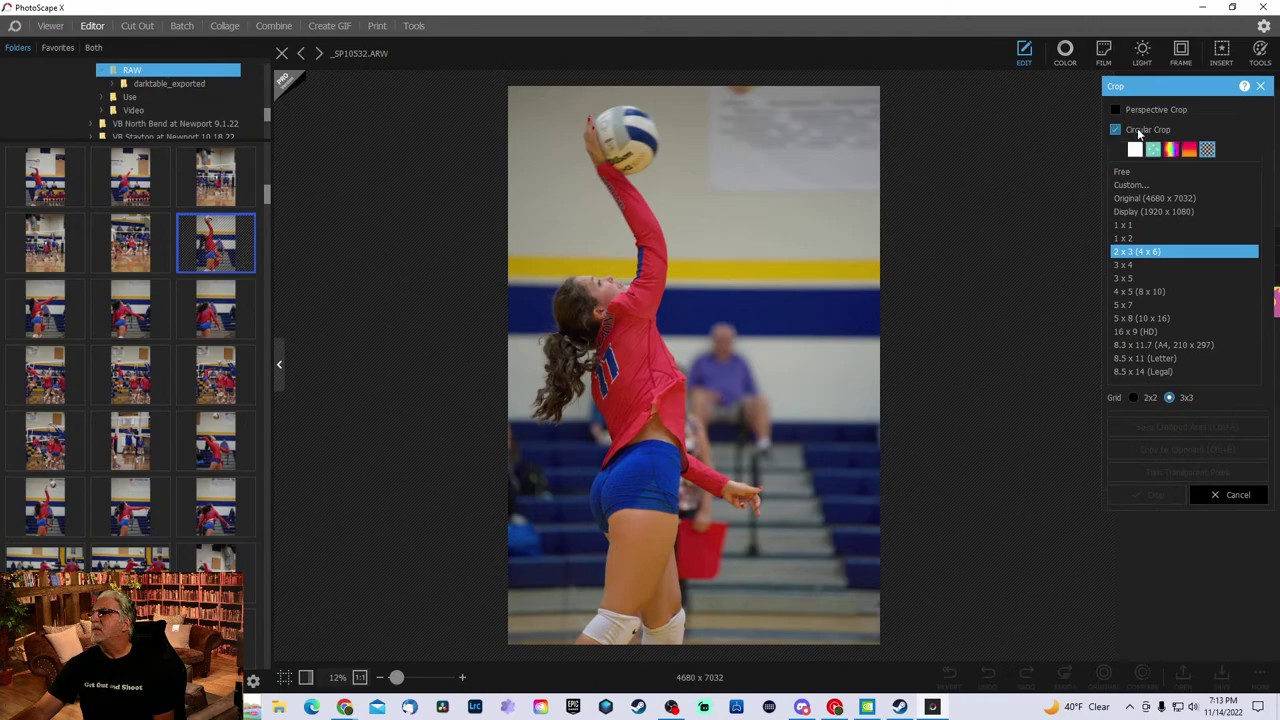
{"action": "left_click", "coordinate": [1137, 128]}
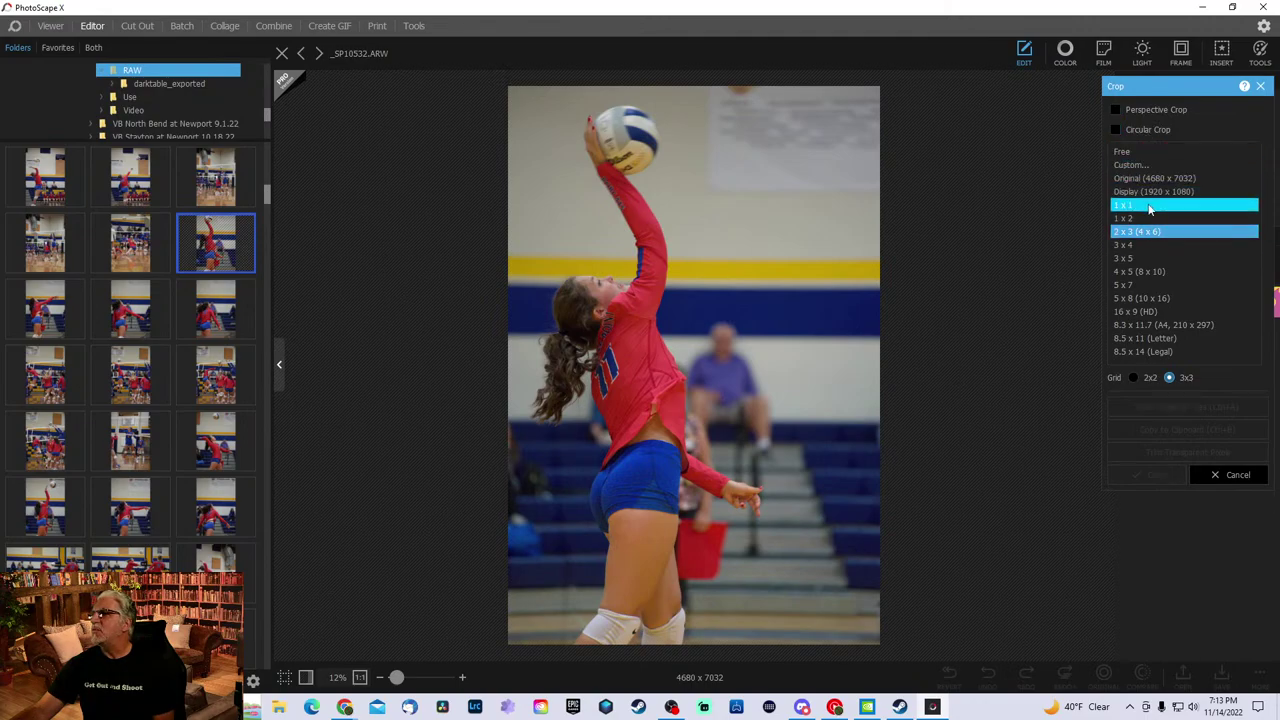
{"action": "left_click", "coordinate": [1162, 352]}
{"action": "left_click", "coordinate": [1168, 340]}
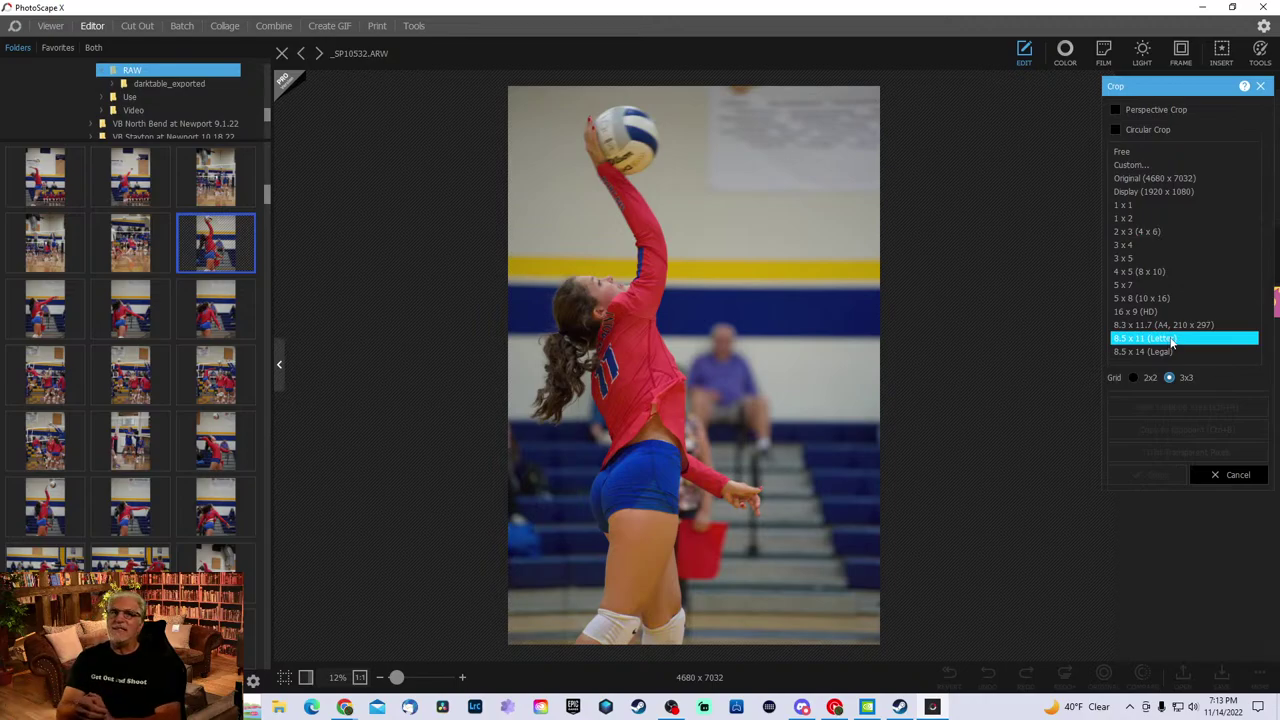
{"action": "left_click", "coordinate": [1187, 286]}
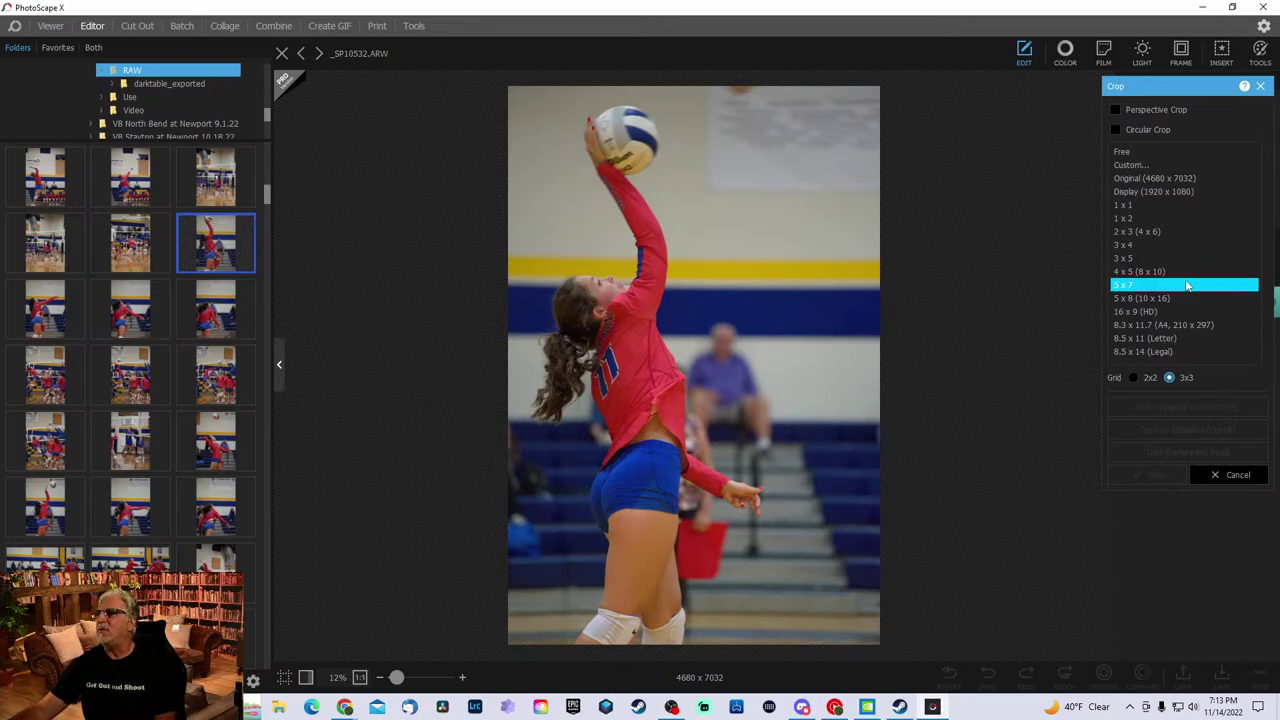
{"action": "left_click", "coordinate": [1147, 259]}
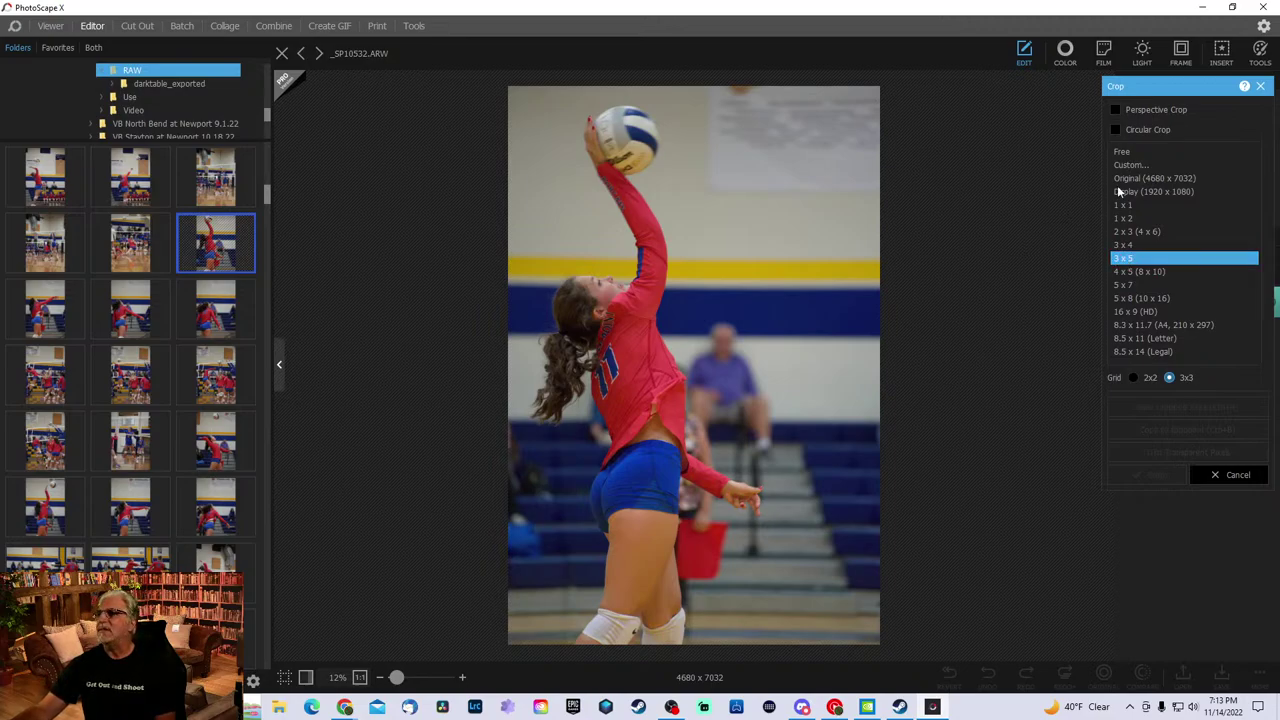
{"action": "left_click", "coordinate": [1144, 156]}
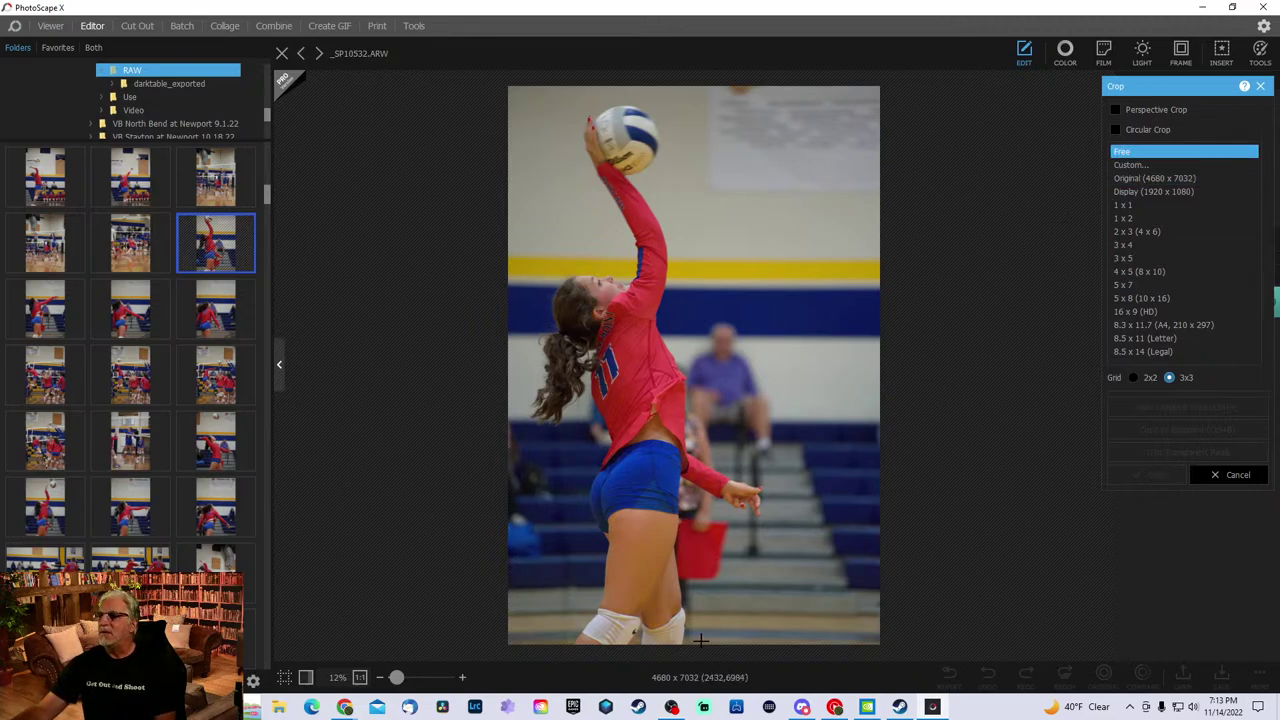
- Draw a free crop area reaching the photo's top edge and apply it
{"action": "left_click_drag", "start_coordinate": [848, 109], "coordinate": [482, 535]}
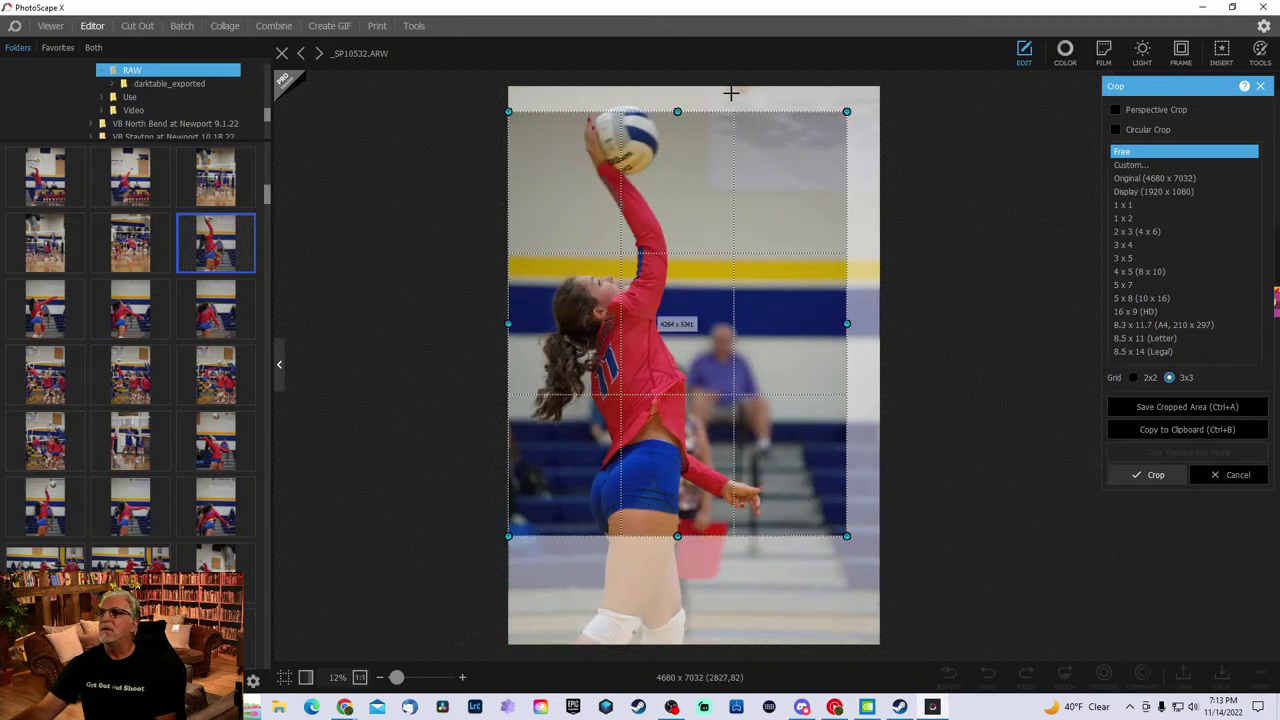
{"action": "left_click_drag", "start_coordinate": [682, 110], "coordinate": [690, 78]}
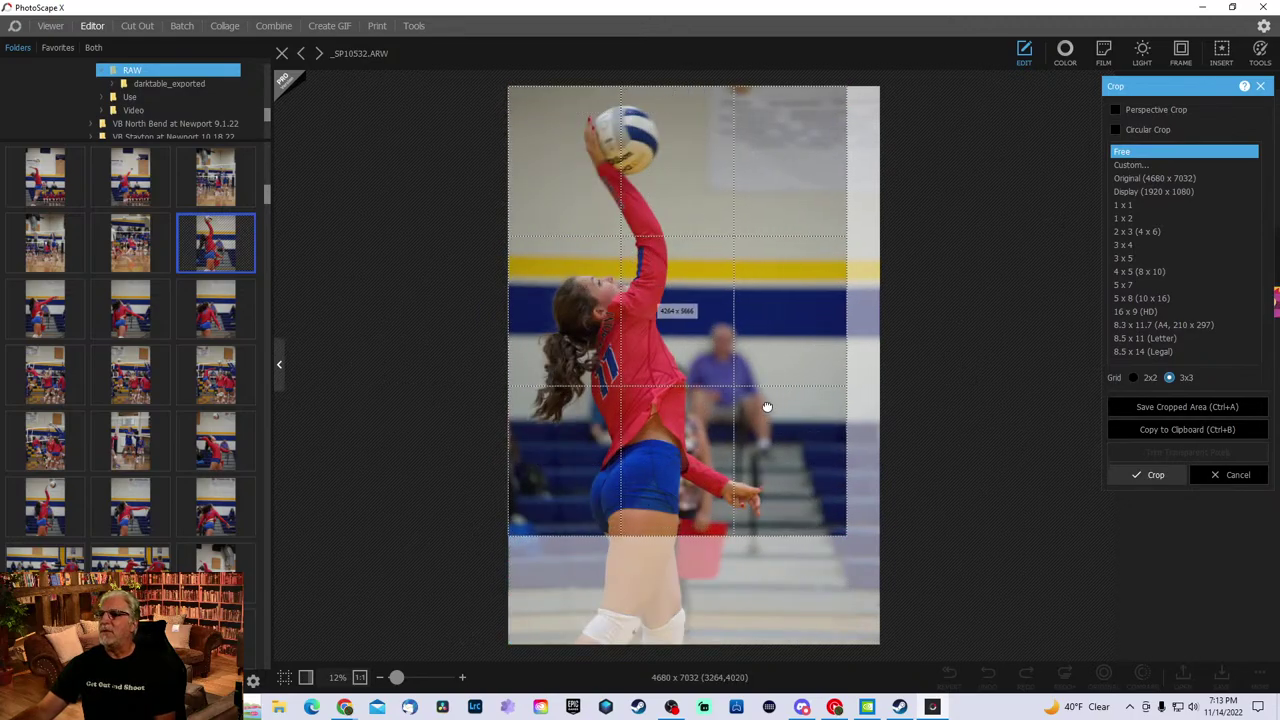
{"action": "left_click_drag", "start_coordinate": [679, 527], "coordinate": [678, 547]}
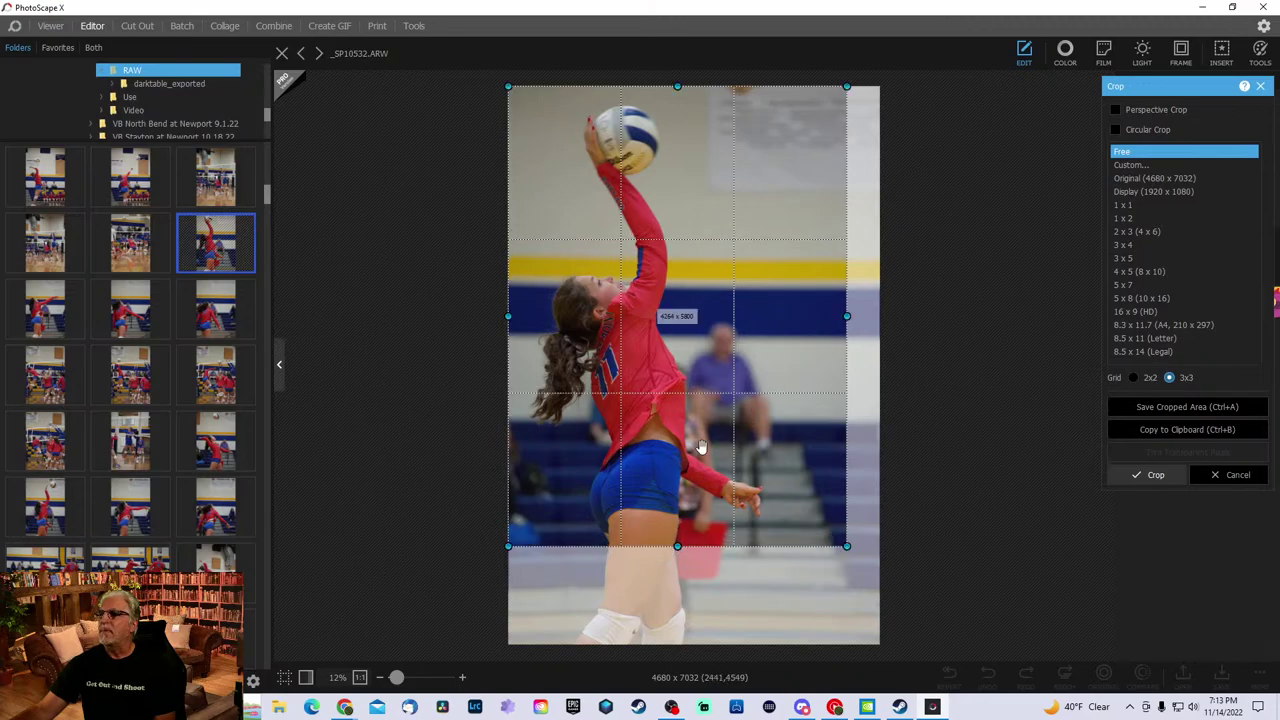
{"action": "left_click", "coordinate": [950, 378]}
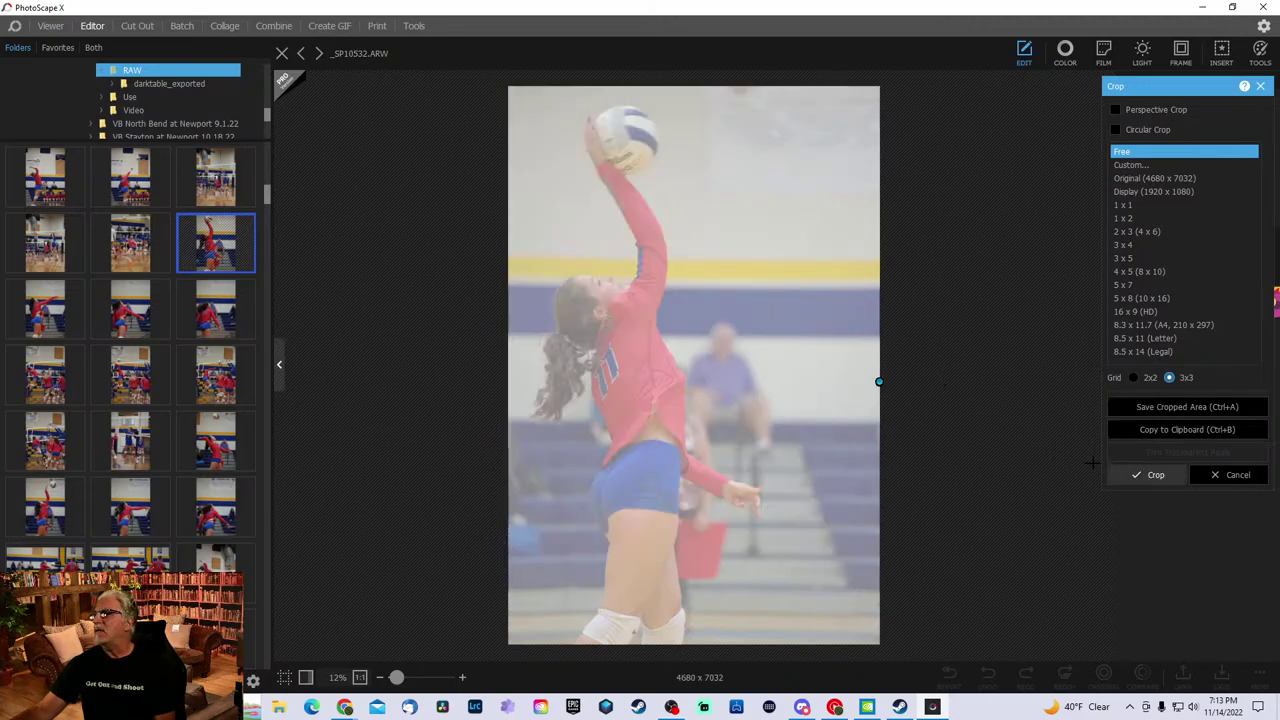
{"action": "left_click", "coordinate": [1147, 475]}
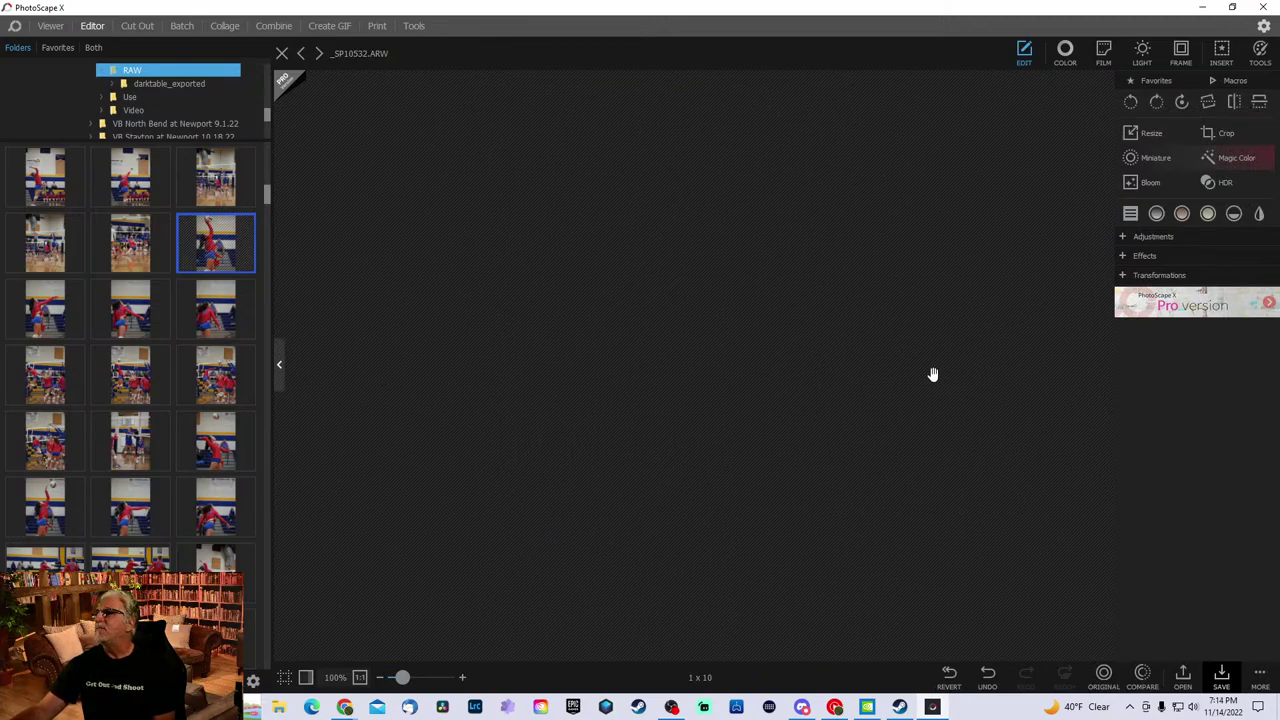
- Reload _SP10532.ARW without saving, restoring its full 4680 x 7032 size
{"action": "left_click", "coordinate": [1222, 135]}
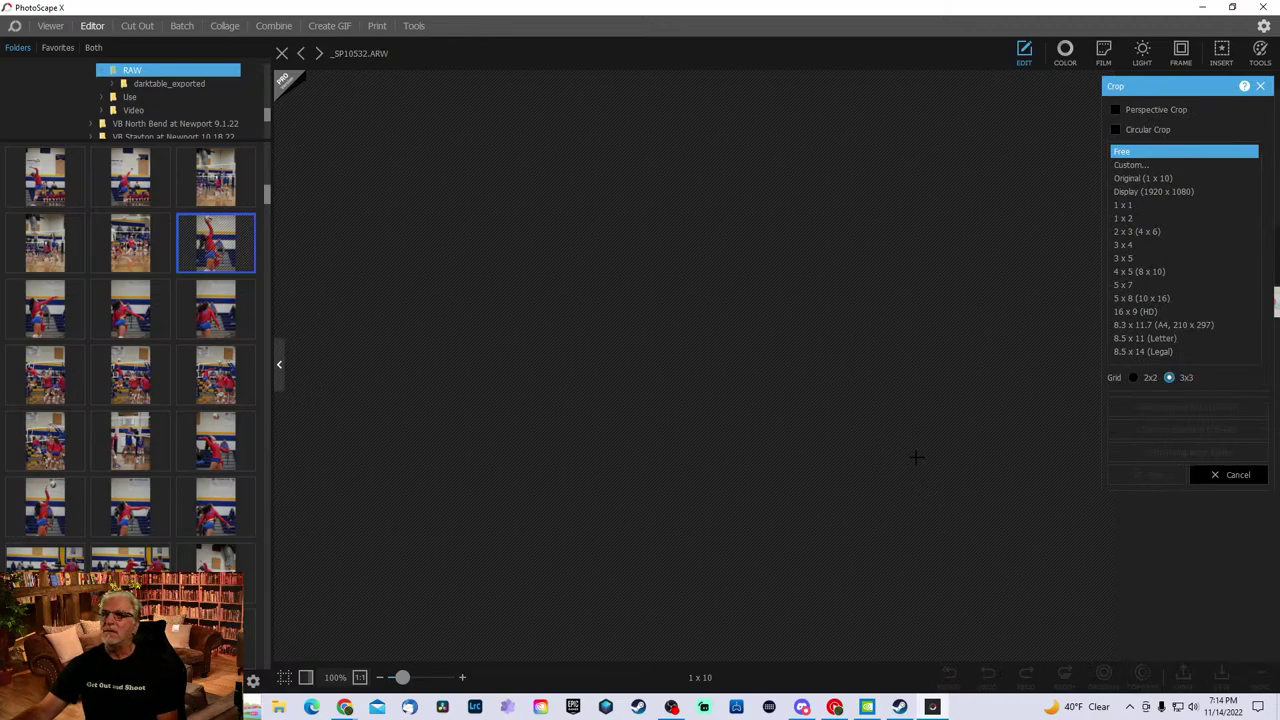
{"action": "left_click", "coordinate": [237, 250]}
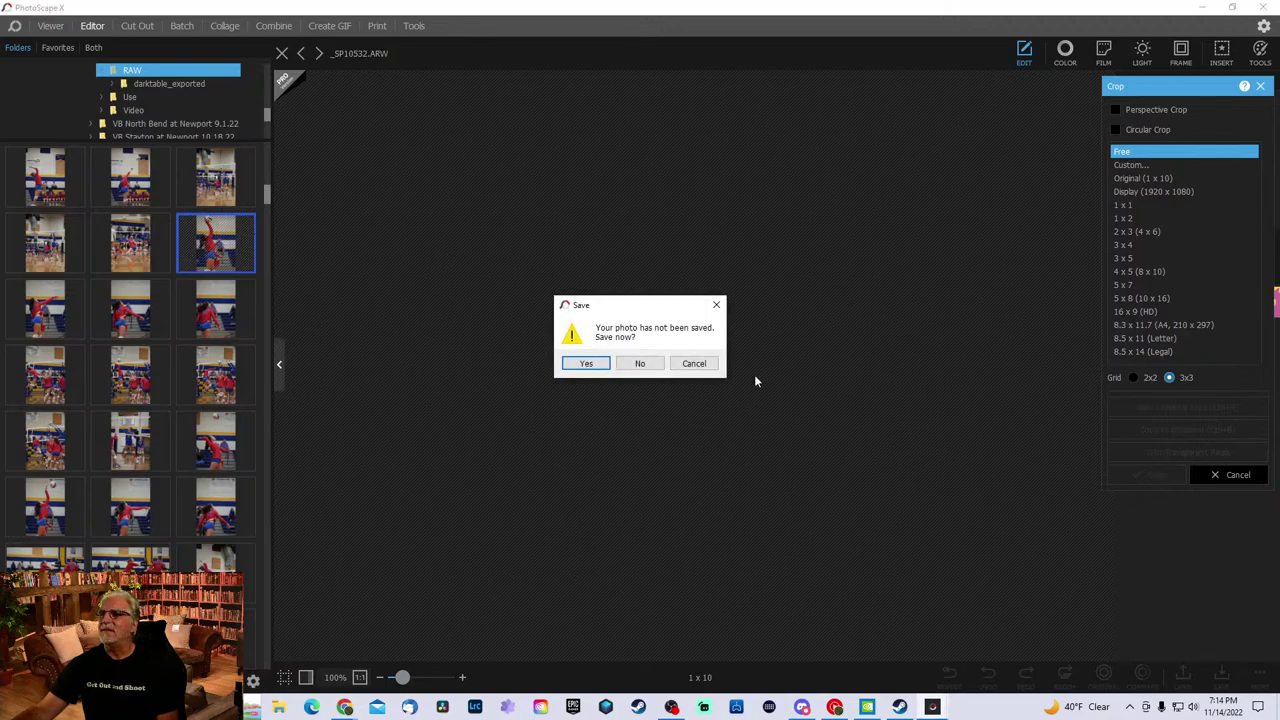
{"action": "left_click", "coordinate": [640, 363]}
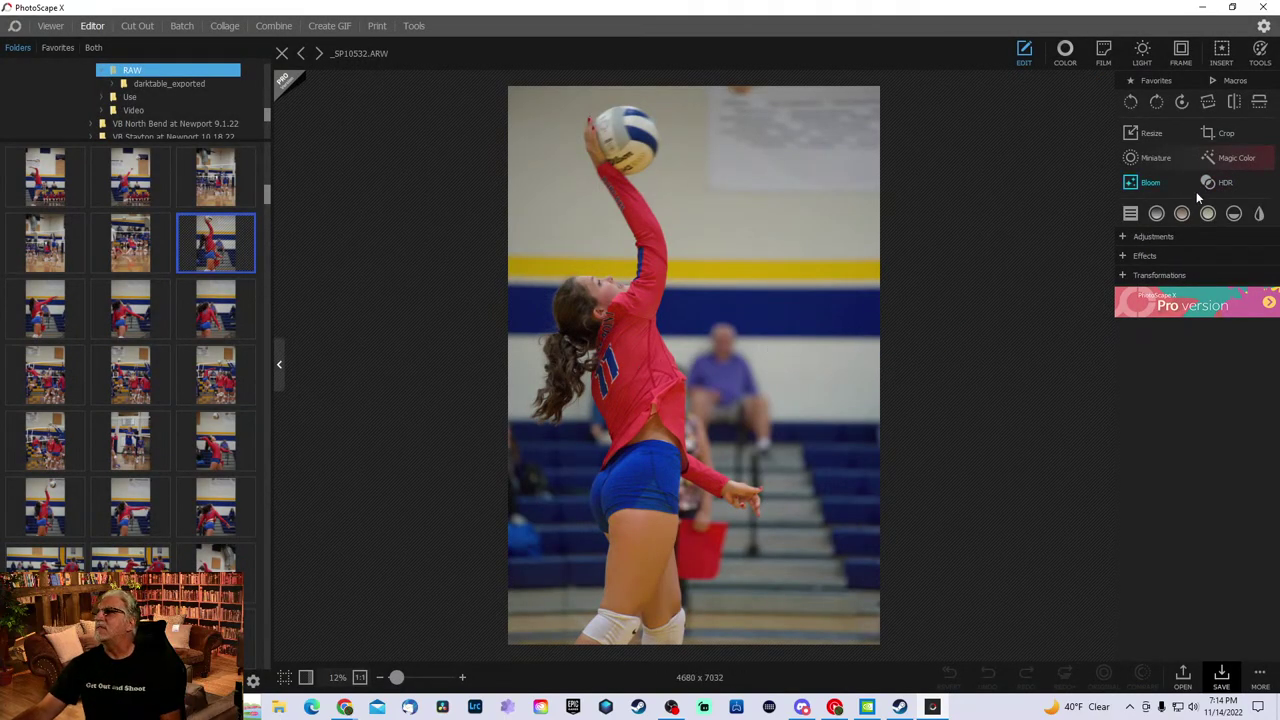
- Crop the photo to 4474 x 5460, trimming away everything below the player's shorts
{"action": "left_click", "coordinate": [1218, 135]}
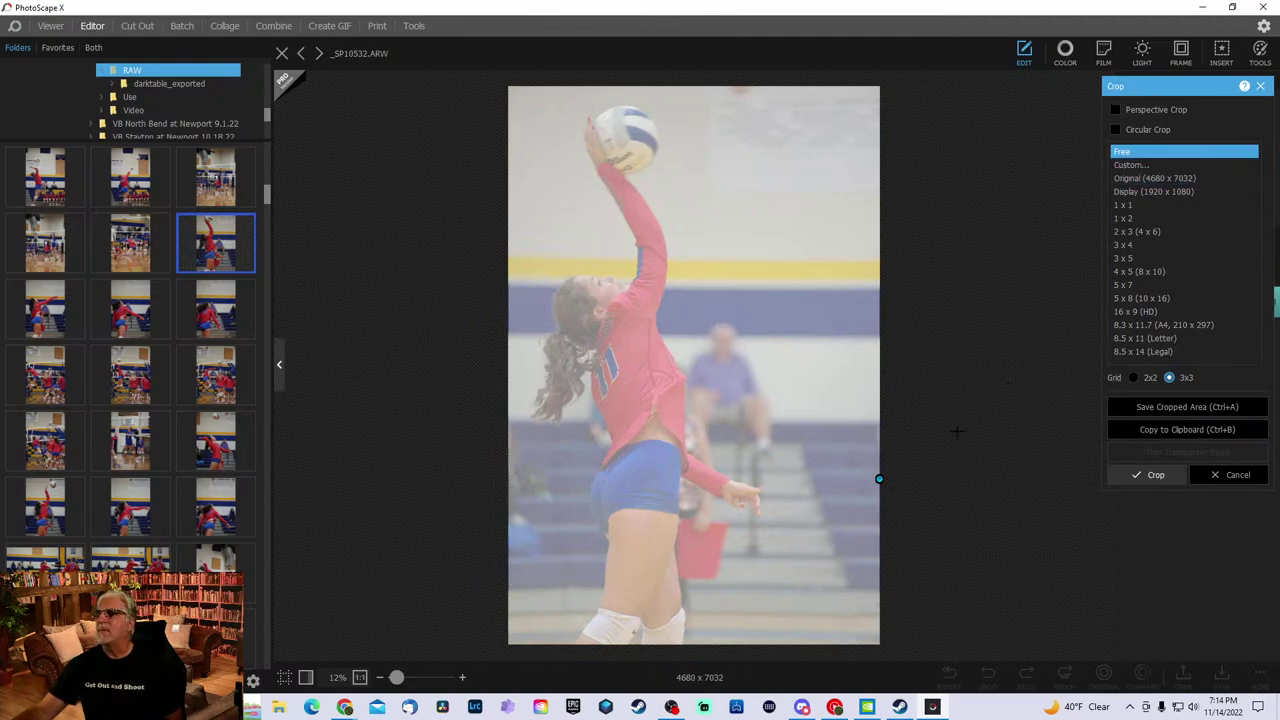
{"action": "left_click", "coordinate": [984, 412]}
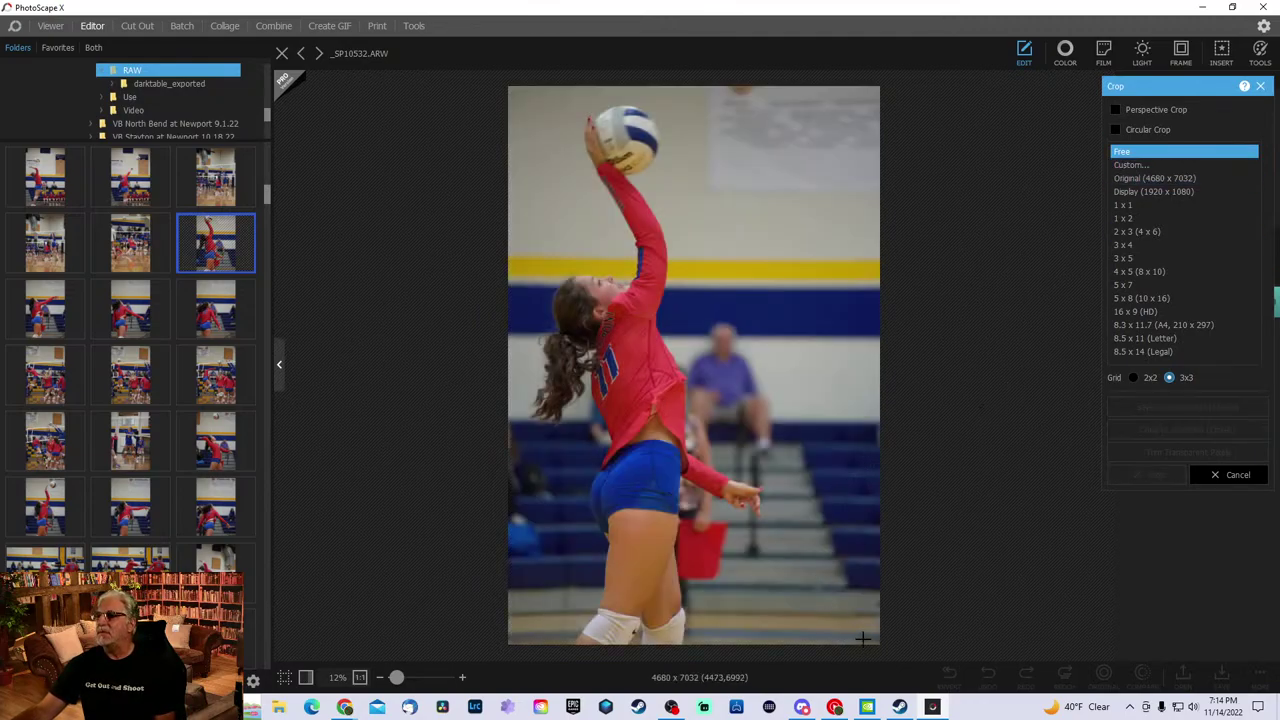
{"action": "left_click_drag", "start_coordinate": [864, 638], "coordinate": [500, 100]}
{"action": "left_click_drag", "start_coordinate": [687, 648], "coordinate": [716, 533]}
{"action": "left_click", "coordinate": [1156, 475]}
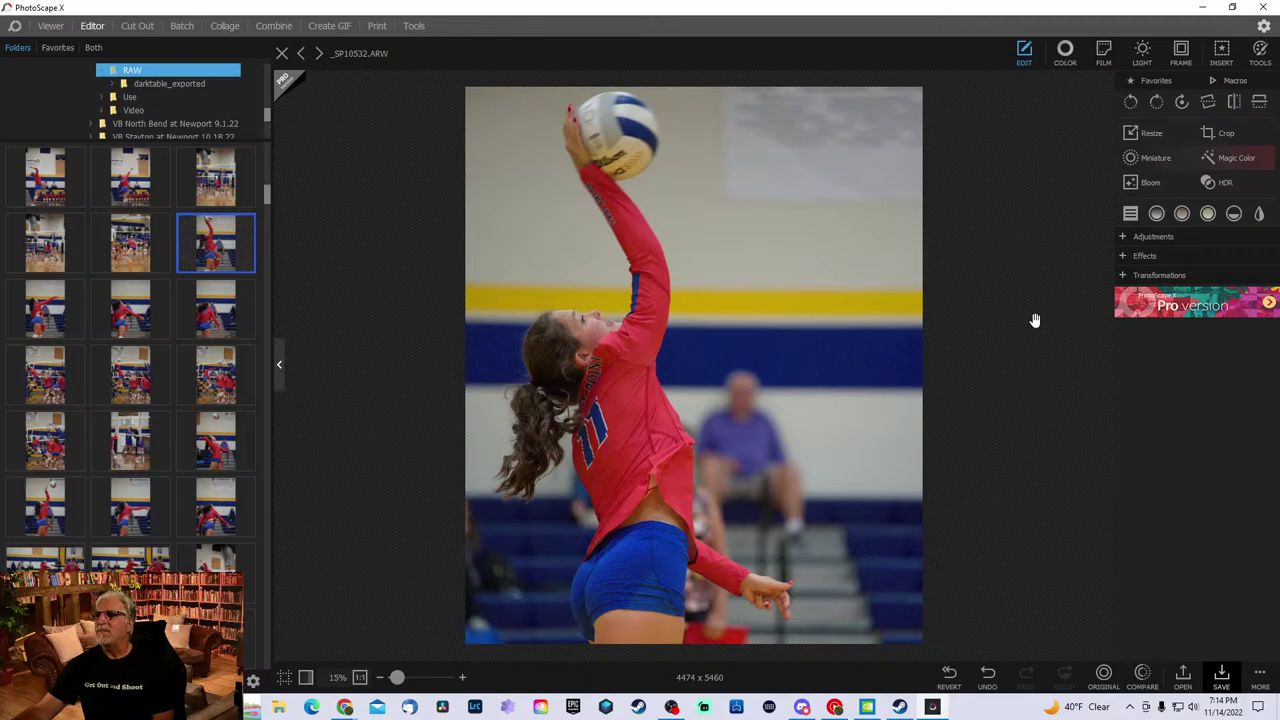
- Check the Resize settings with aspect ratio kept, then close them without resizing
{"action": "left_click", "coordinate": [1156, 136]}
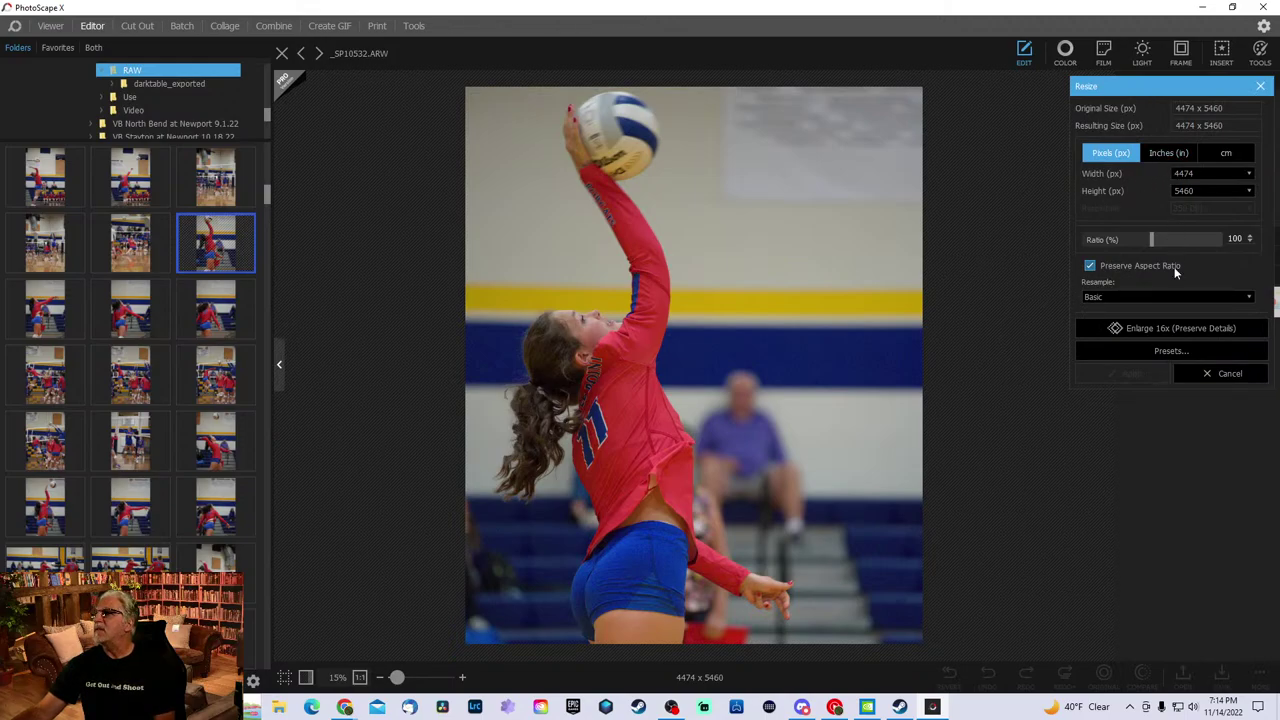
{"action": "left_click", "coordinate": [1090, 266]}
{"action": "left_click", "coordinate": [1261, 87]}
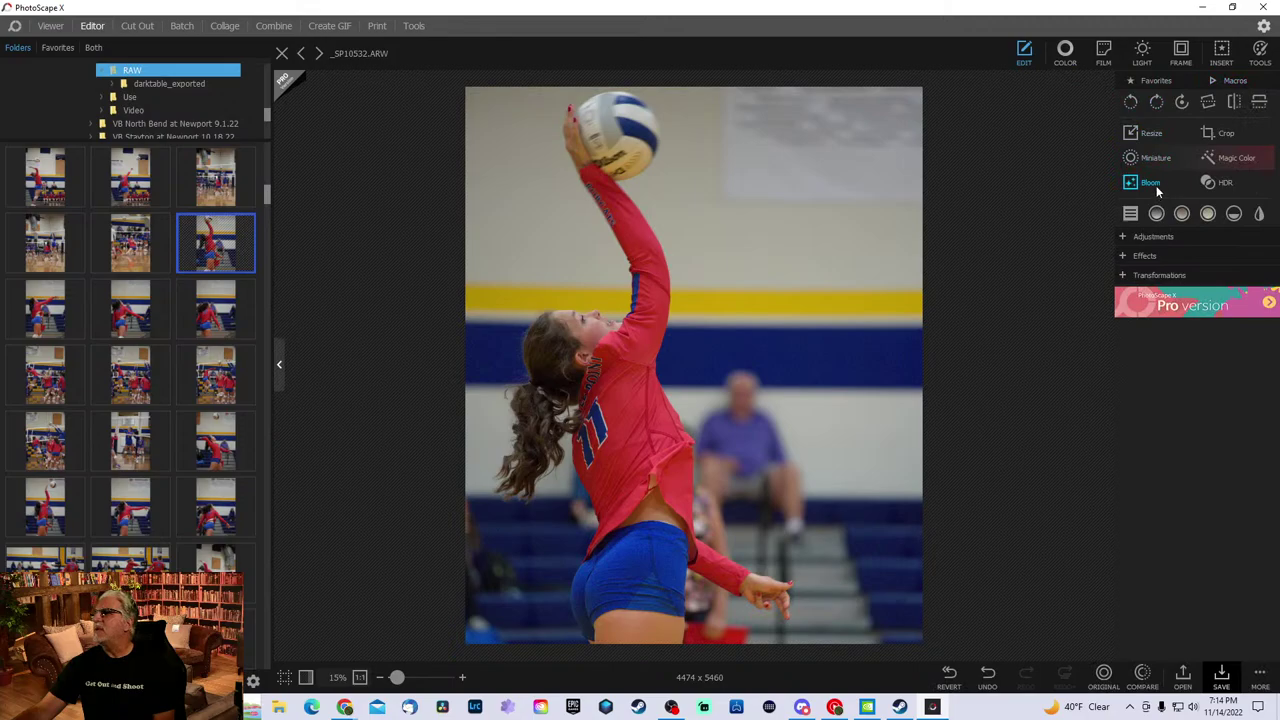
{"action": "left_click", "coordinate": [1236, 158]}
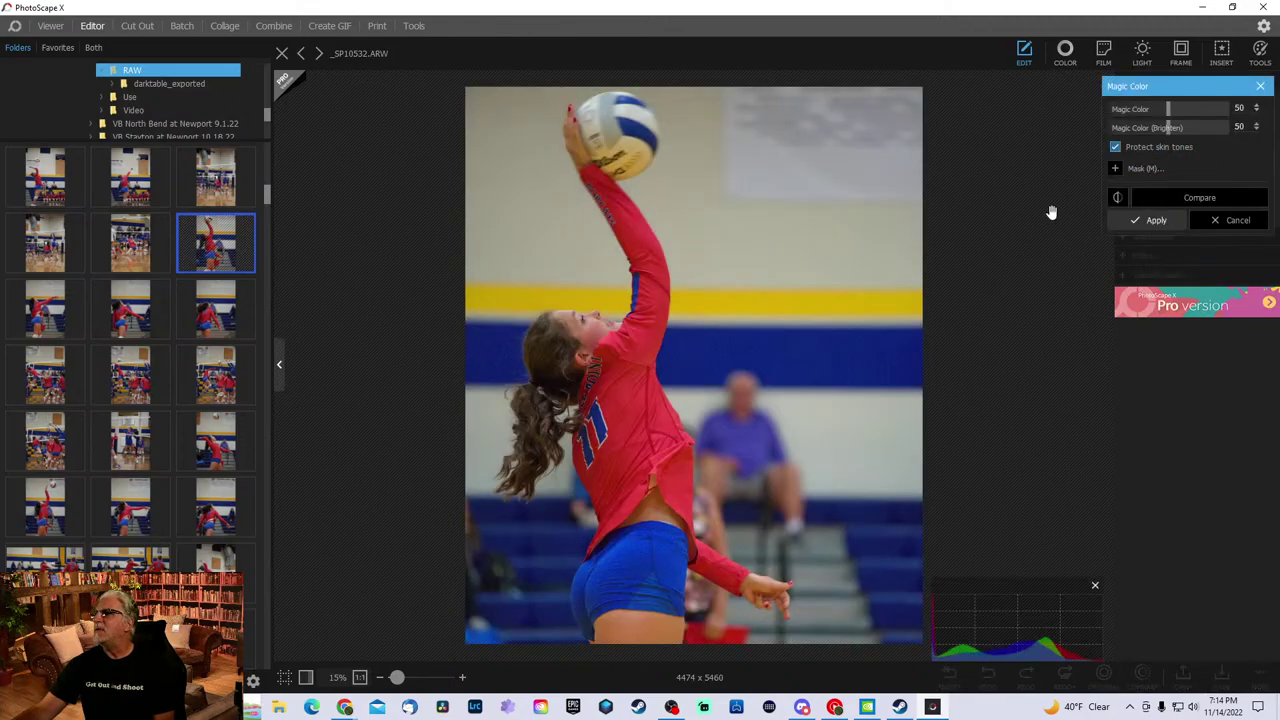
{"action": "left_click", "coordinate": [1115, 148]}
{"action": "left_click", "coordinate": [1115, 148]}
{"action": "left_click", "coordinate": [1115, 148]}
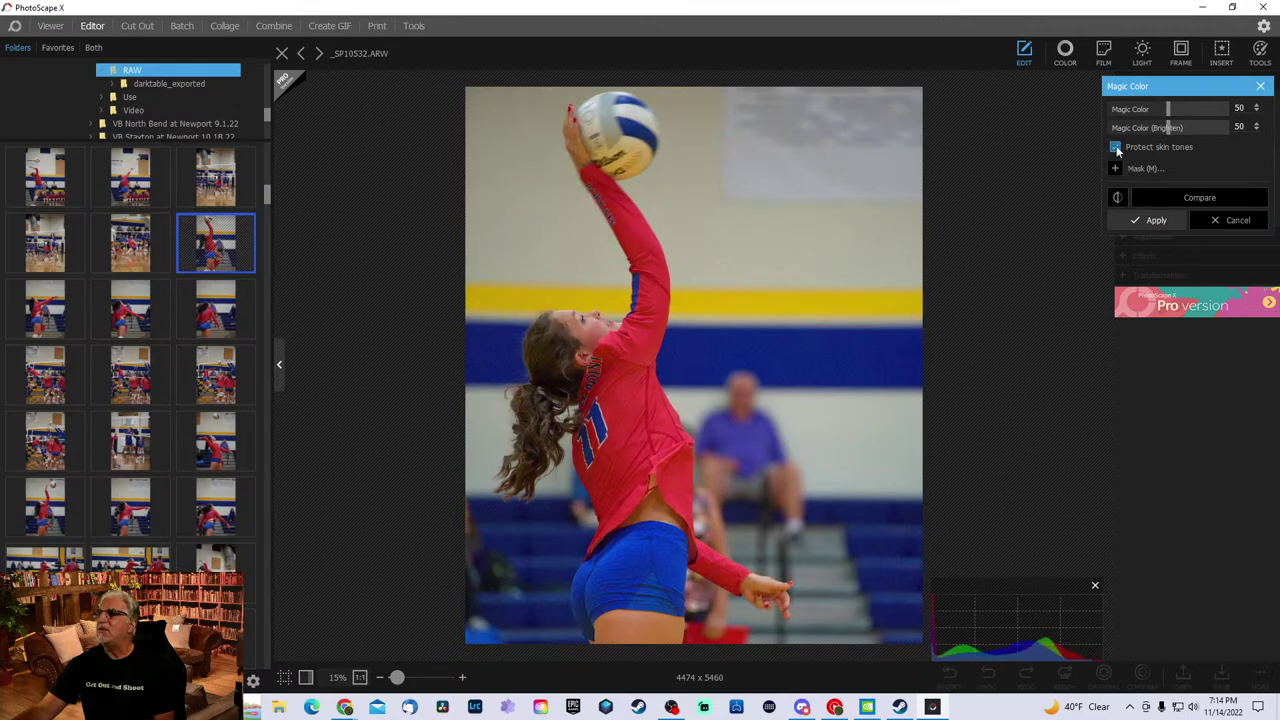
{"action": "left_click", "coordinate": [1115, 148]}
{"action": "left_click", "coordinate": [1115, 148]}
{"action": "left_click", "coordinate": [1115, 148]}
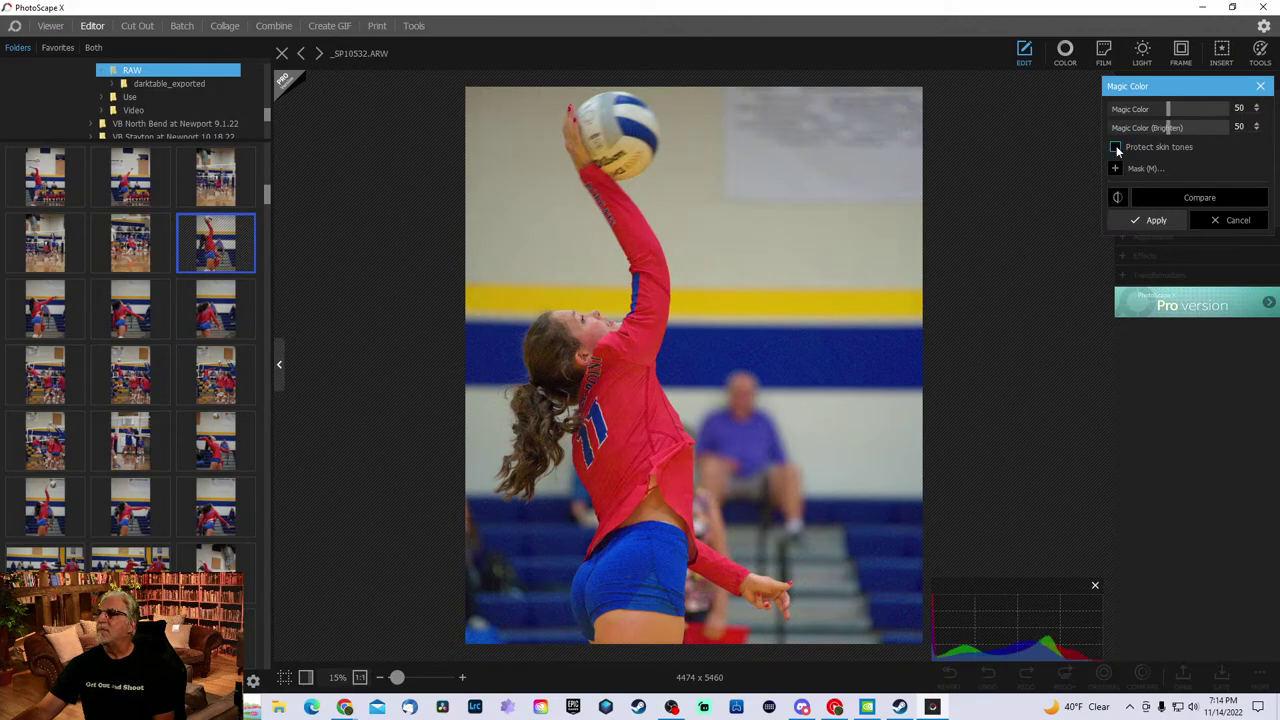
{"action": "left_click", "coordinate": [1115, 148]}
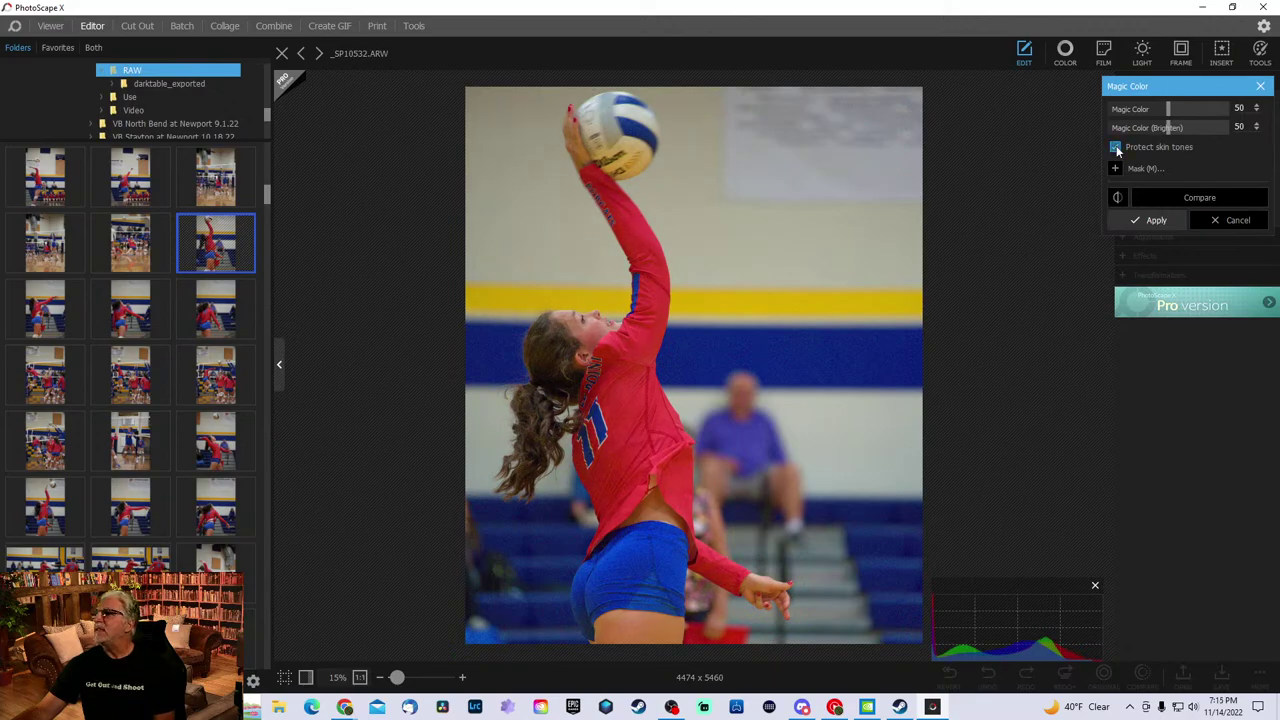
{"action": "left_click", "coordinate": [1115, 148]}
{"action": "left_click", "coordinate": [1115, 148]}
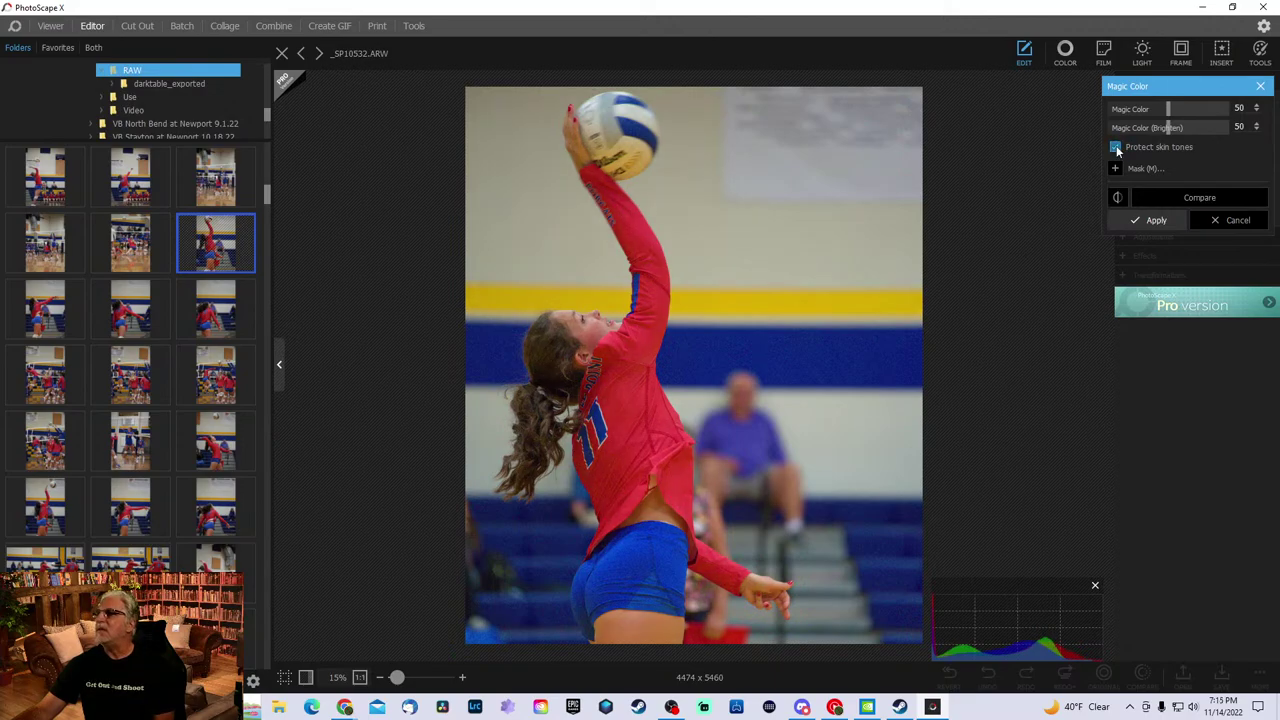
{"action": "left_click", "coordinate": [1261, 87]}
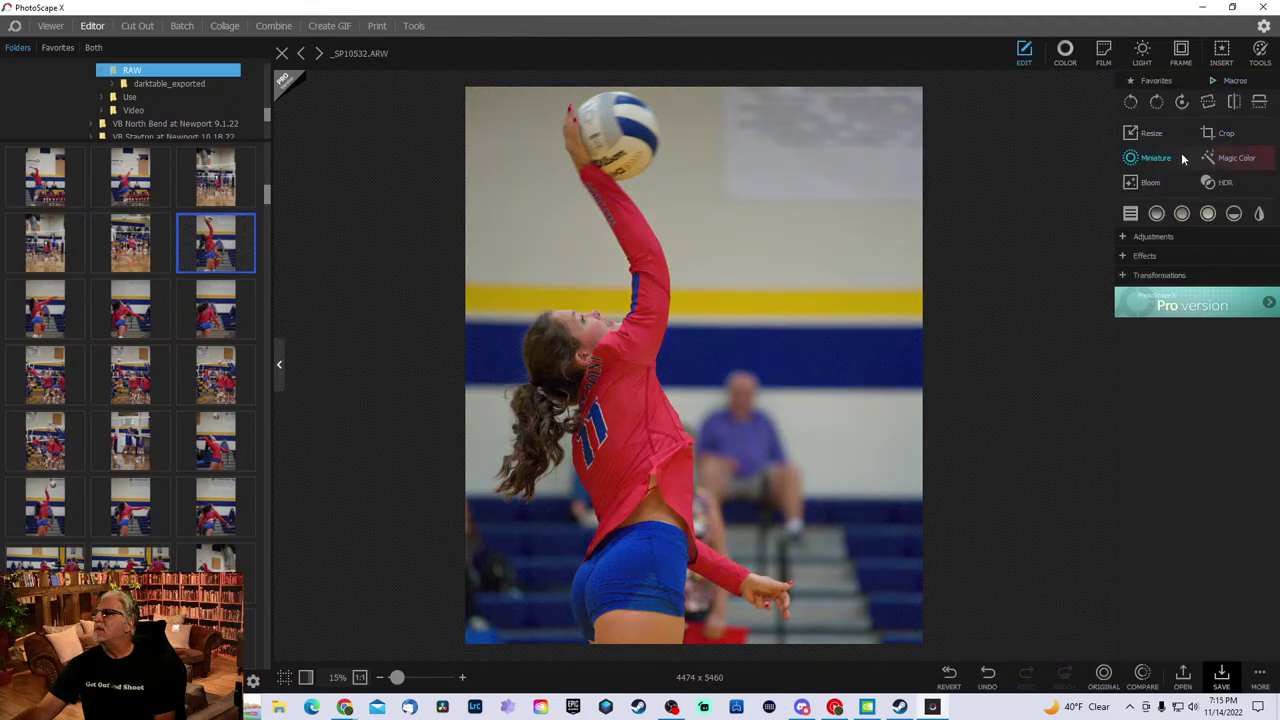
{"action": "left_click", "coordinate": [1216, 157]}
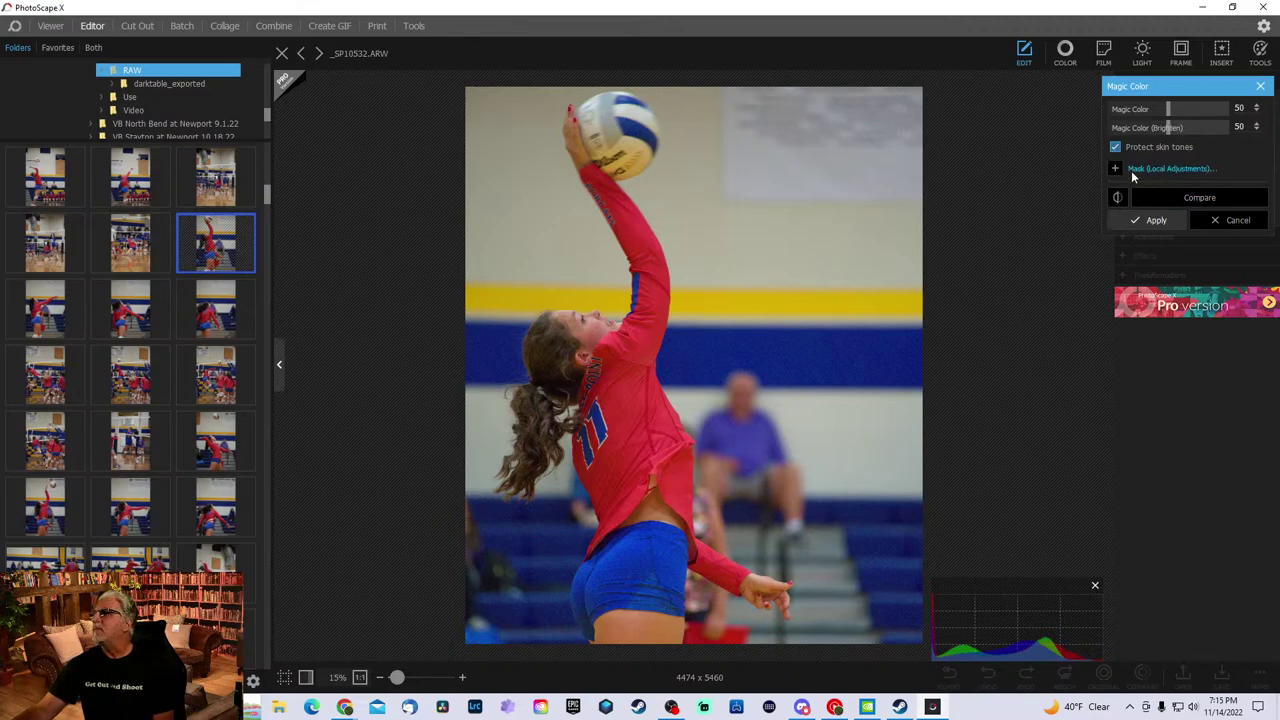
{"action": "left_click", "coordinate": [1115, 168]}
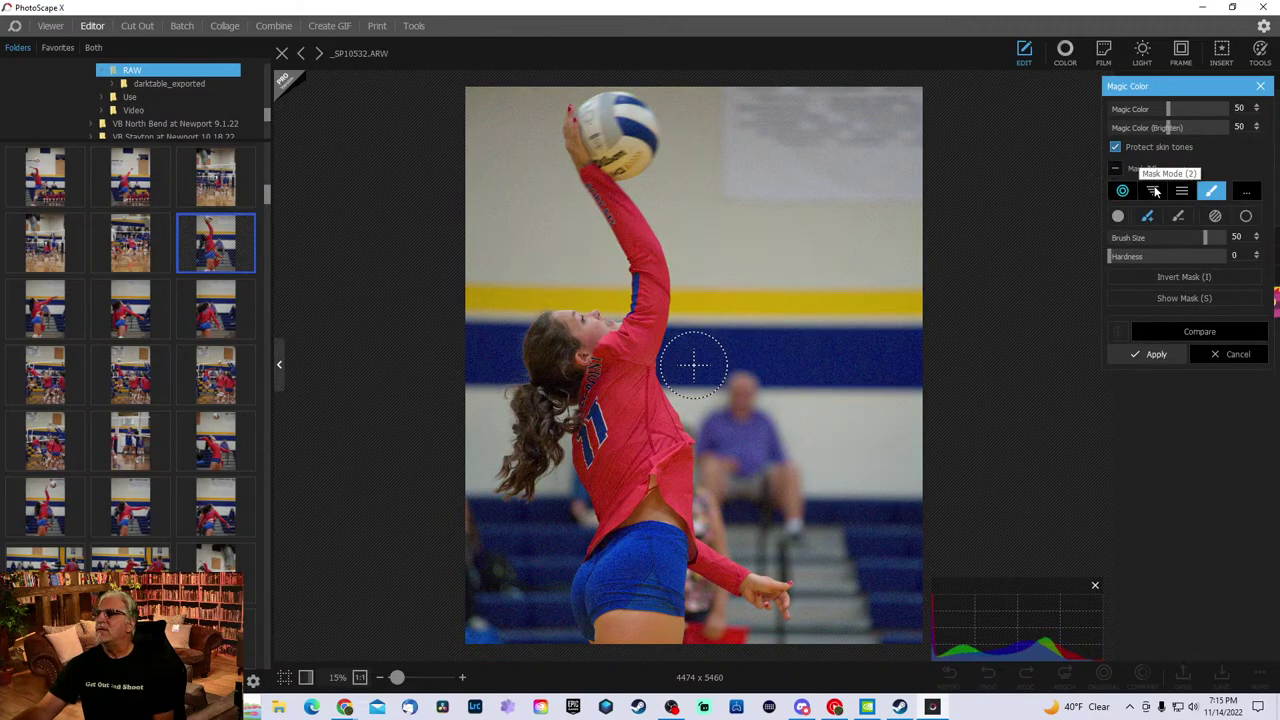
{"action": "left_click", "coordinate": [1114, 168]}
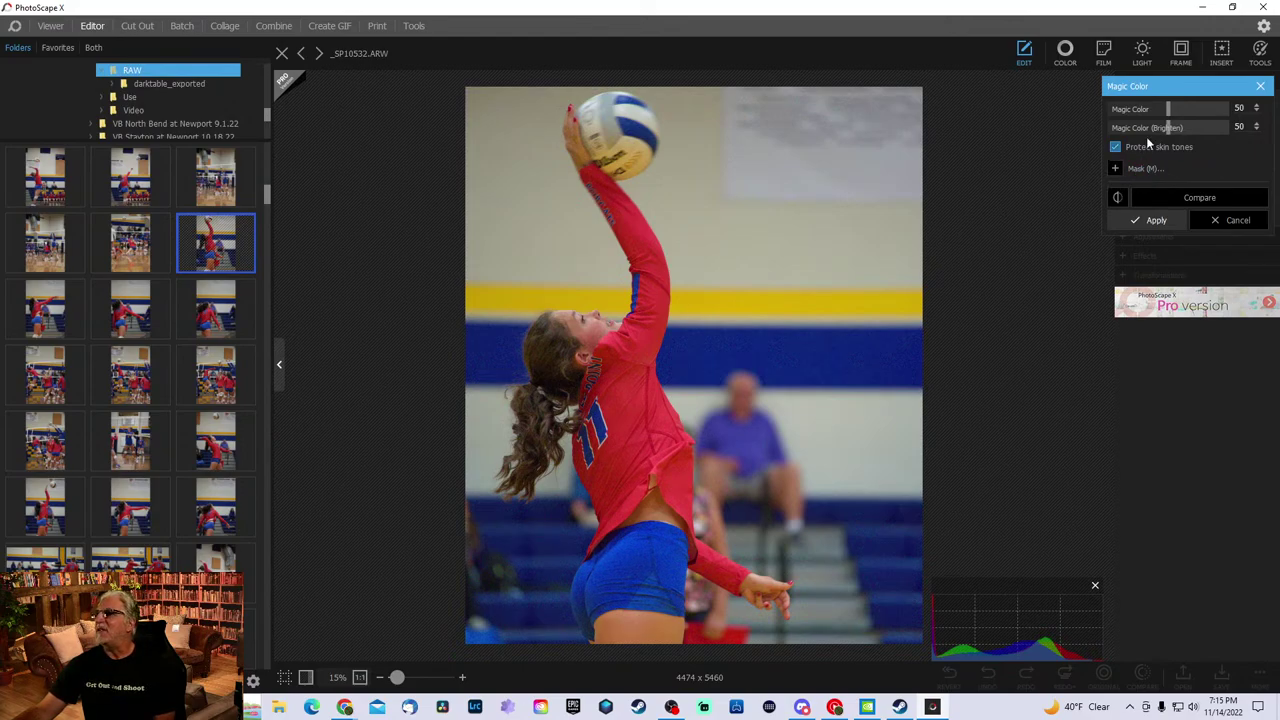
{"action": "left_click_drag", "start_coordinate": [1167, 110], "coordinate": [1090, 128]}
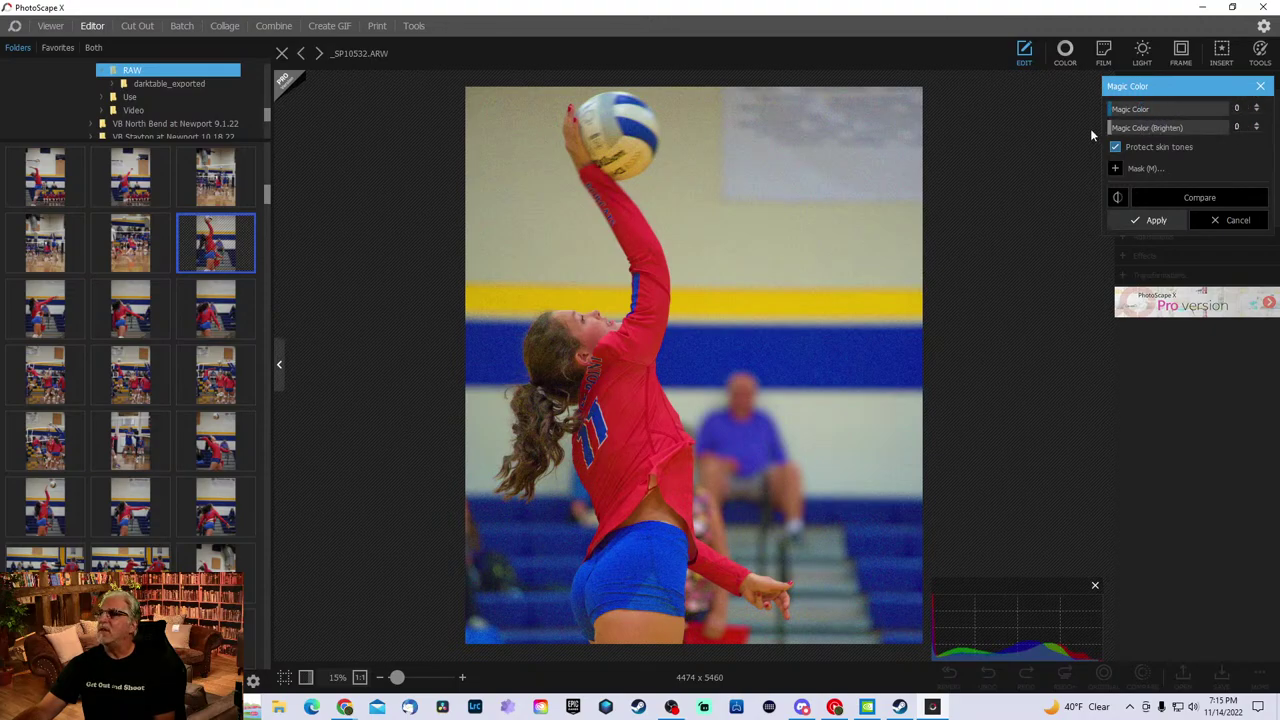
{"action": "left_click", "coordinate": [1160, 108]}
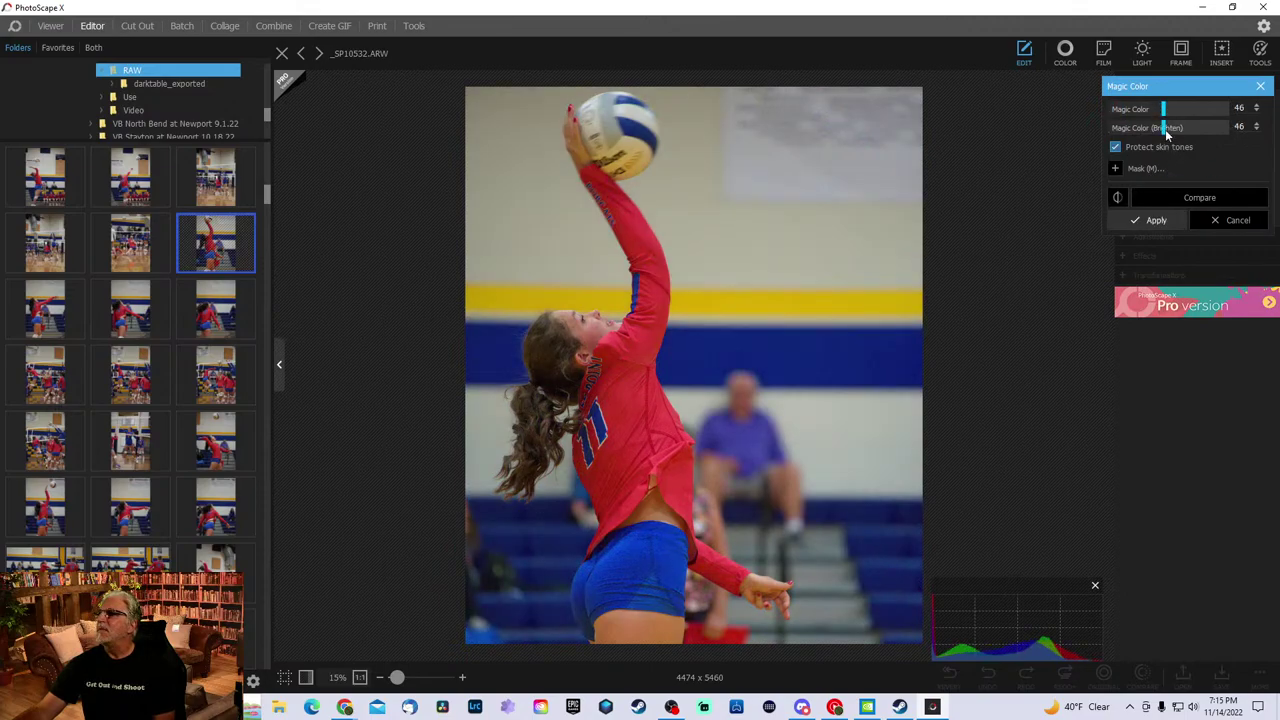
{"action": "mouse_move", "coordinate": [1162, 129]}
{"action": "left_mouse_down"}
{"action": "mouse_move", "coordinate": [1118, 139]}
{"action": "mouse_move", "coordinate": [1130, 112]}
{"action": "mouse_move", "coordinate": [1106, 118]}
{"action": "mouse_move", "coordinate": [1150, 108]}
{"action": "mouse_move", "coordinate": [1153, 130]}
{"action": "left_mouse_up"}
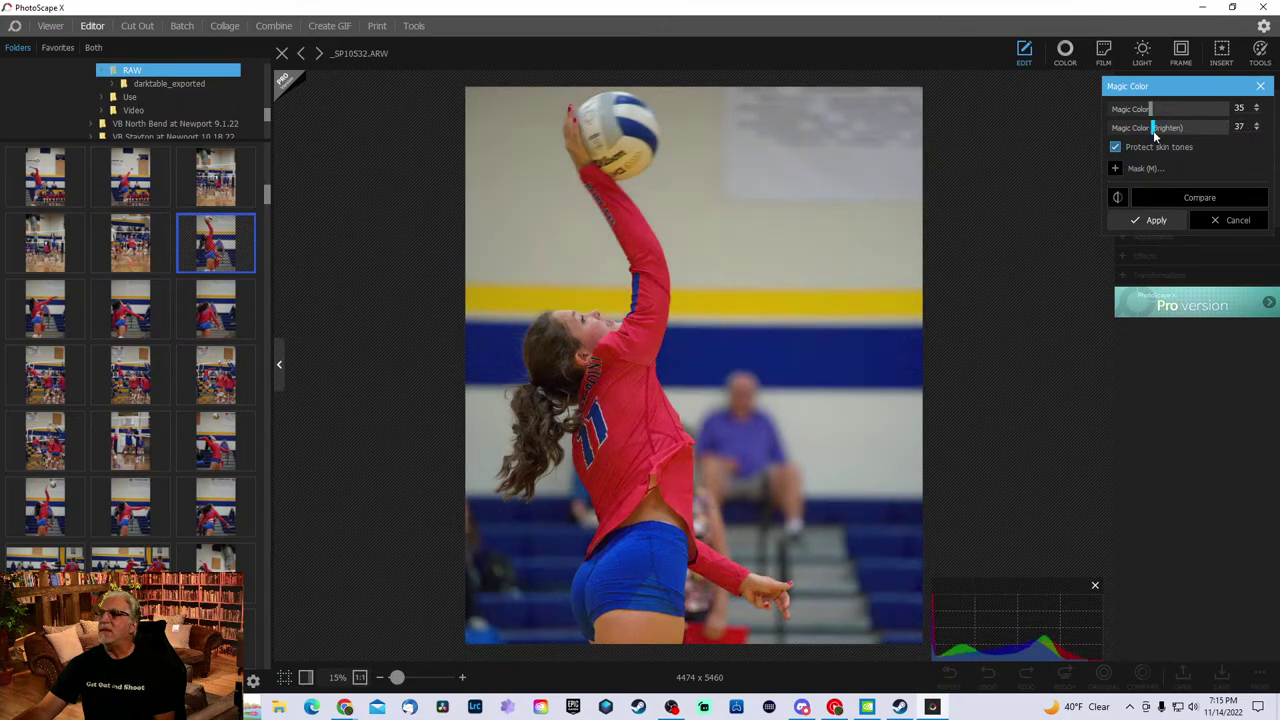
{"action": "left_click", "coordinate": [1260, 86]}
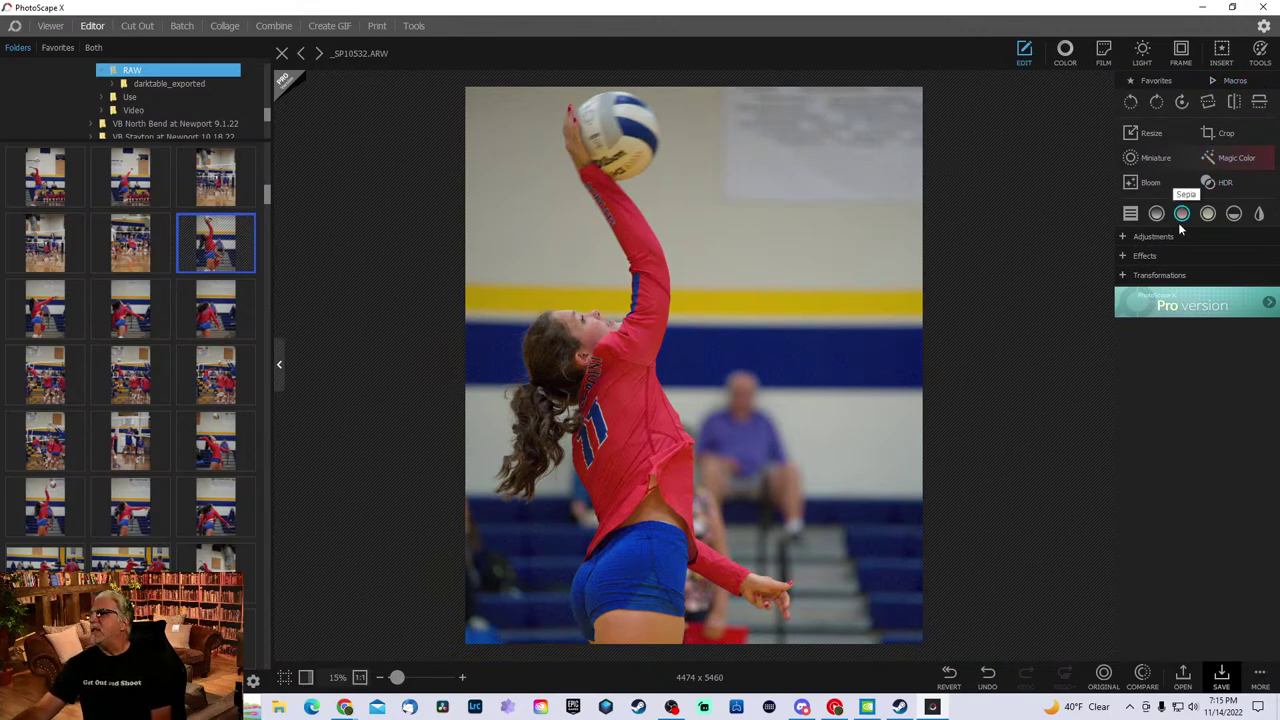
- Apply Auto Color from the Adjustments list
{"action": "left_click", "coordinate": [1124, 240]}
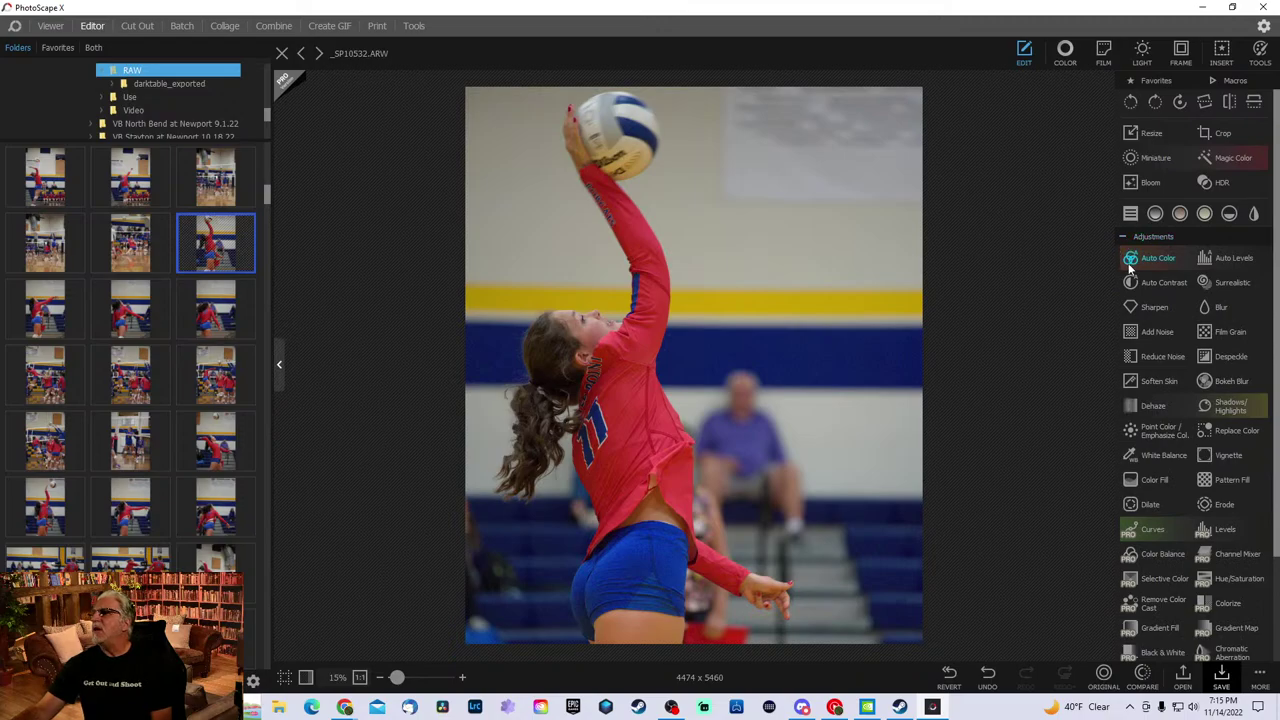
{"action": "left_click", "coordinate": [1134, 259]}
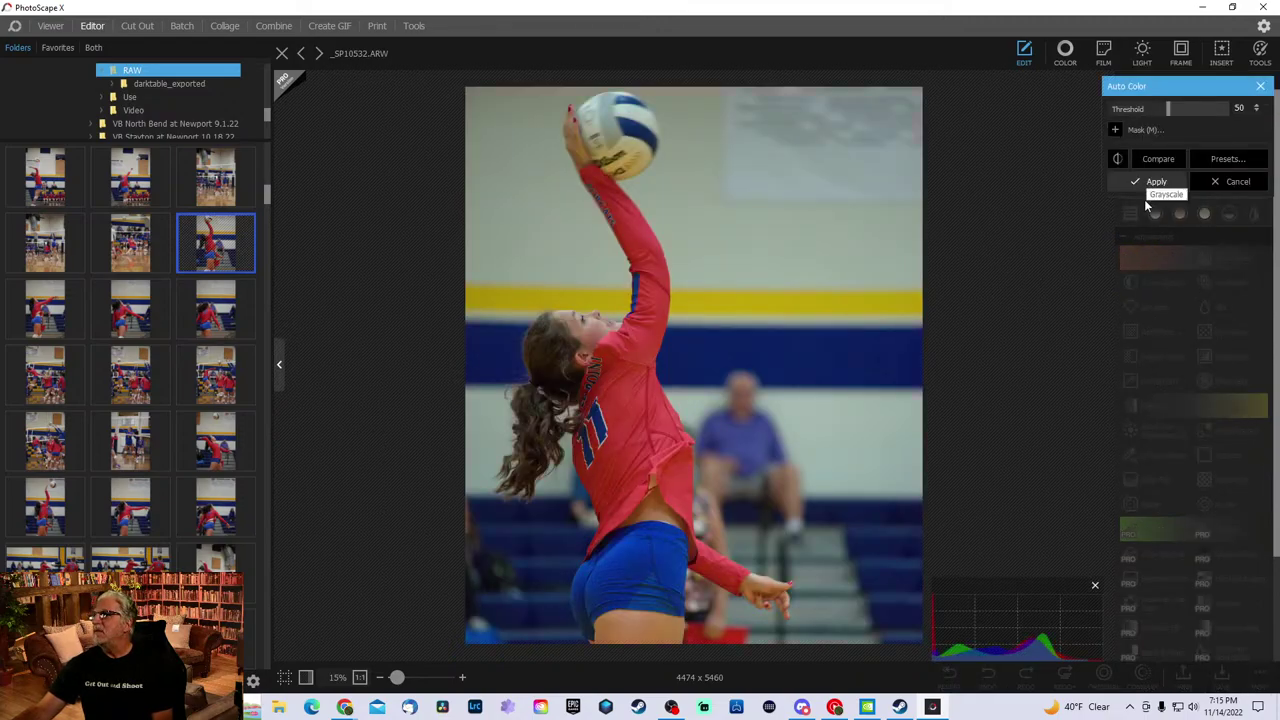
{"action": "left_click", "coordinate": [1152, 182]}
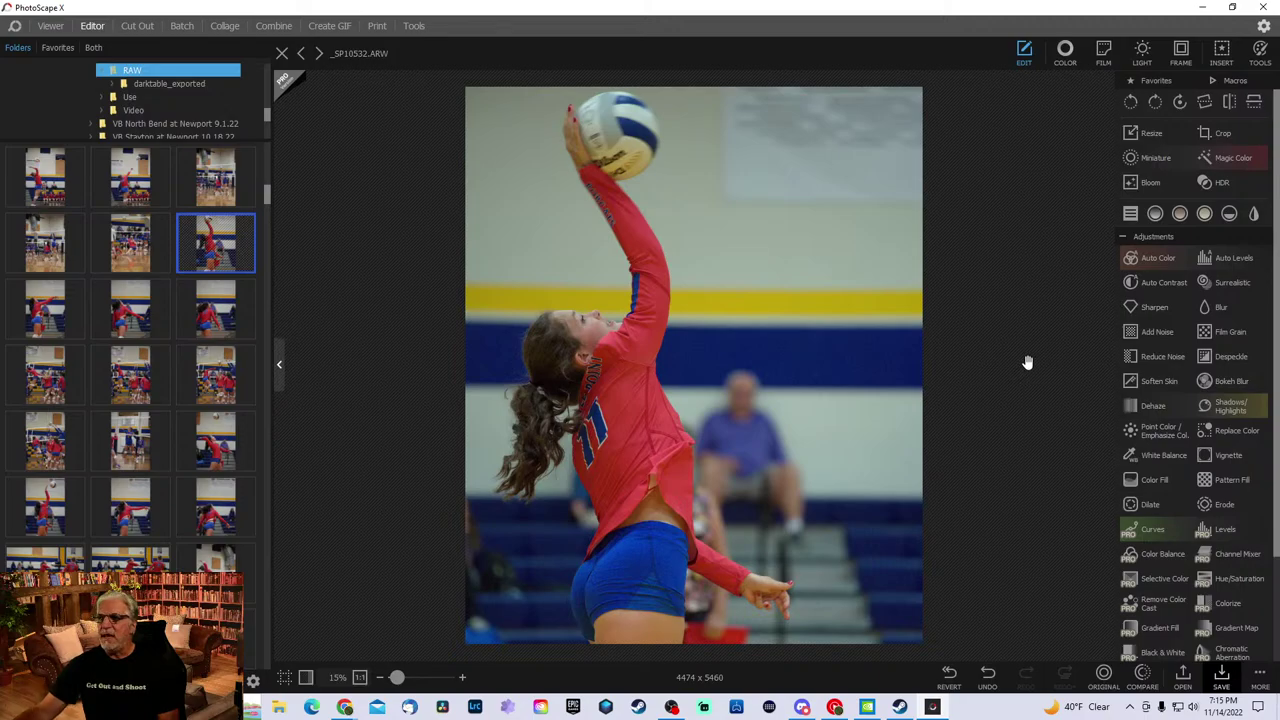
- Revert to the original, then redo, undo and redo the crop so it stays
{"action": "left_click", "coordinate": [949, 675]}
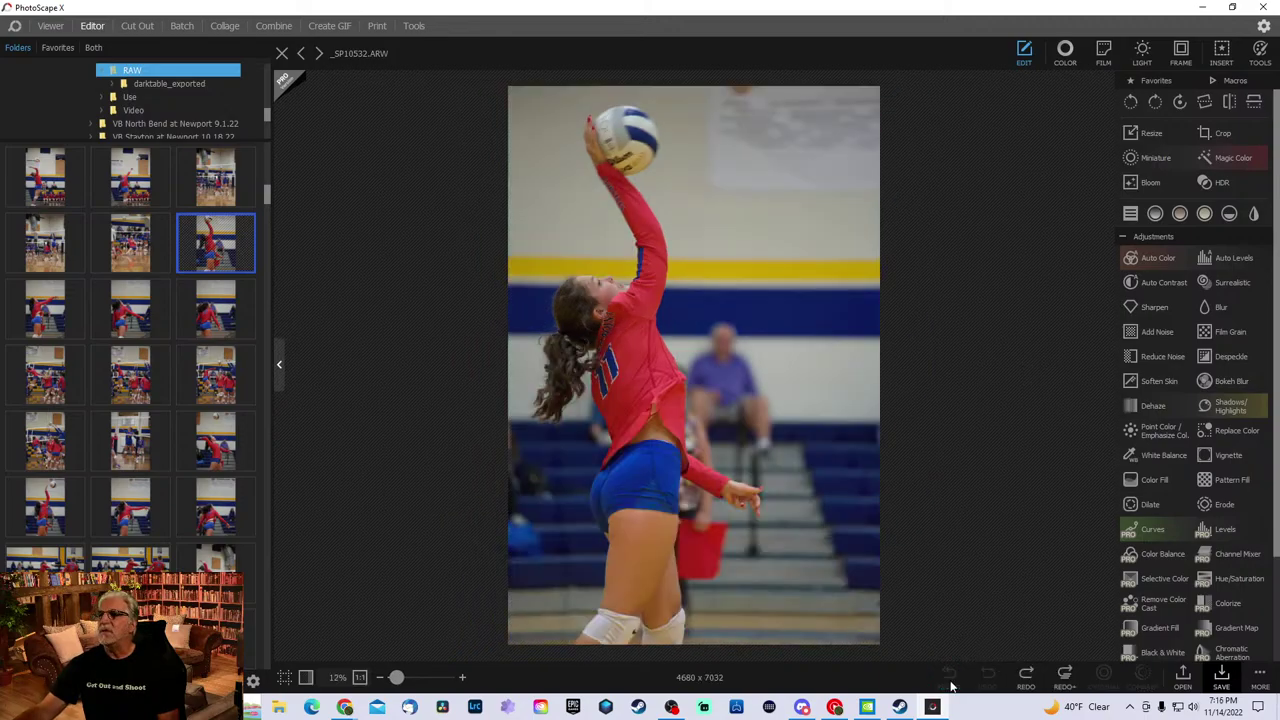
{"action": "left_click", "coordinate": [1027, 680]}
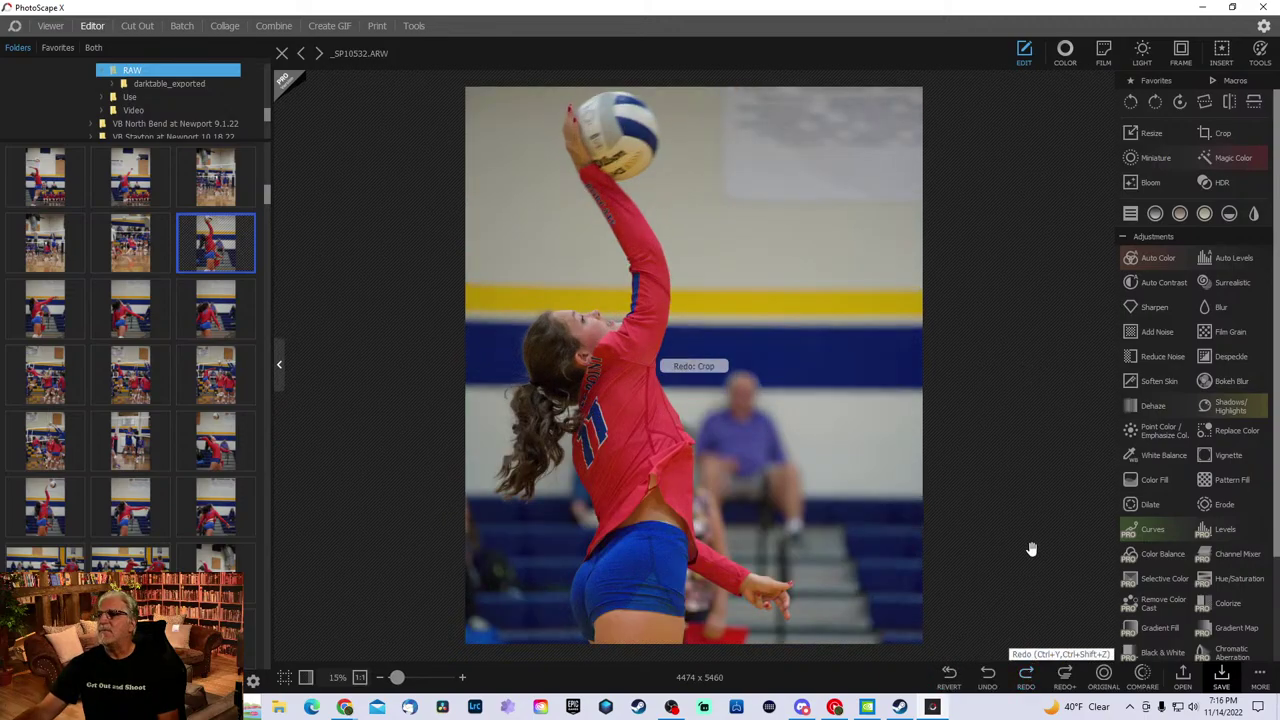
{"action": "left_click", "coordinate": [1000, 678]}
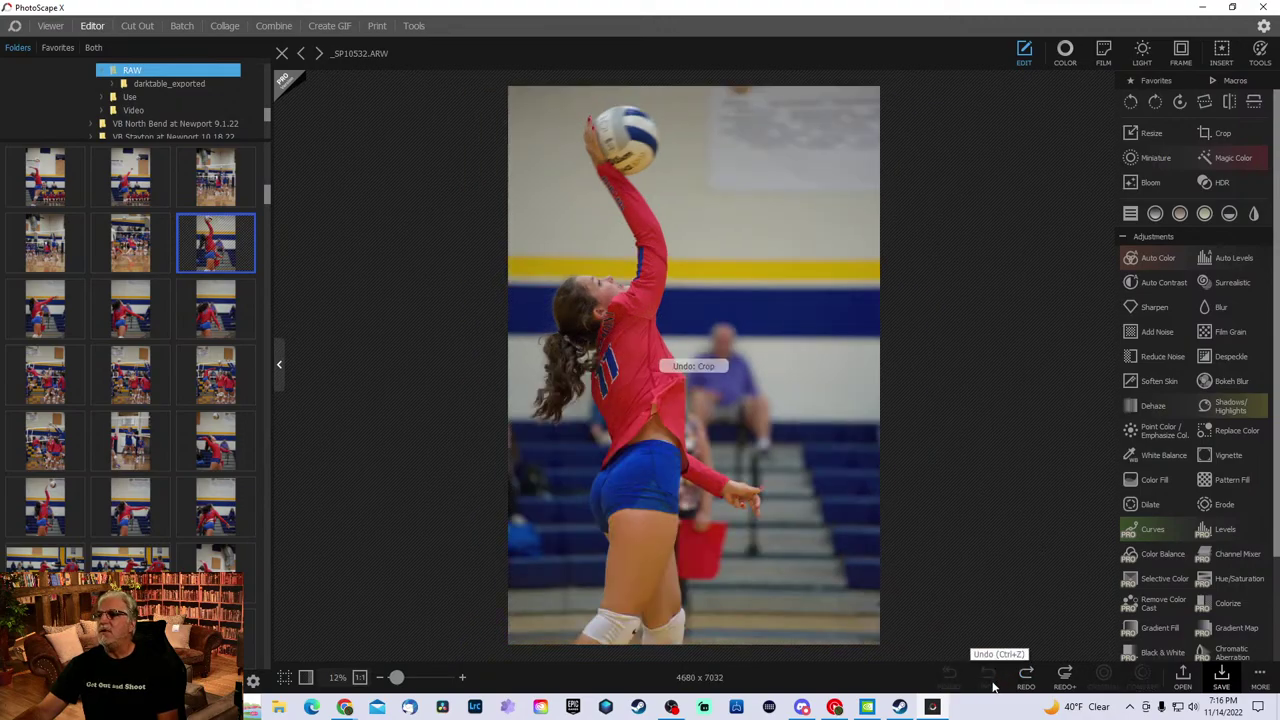
{"action": "left_click", "coordinate": [1028, 684]}
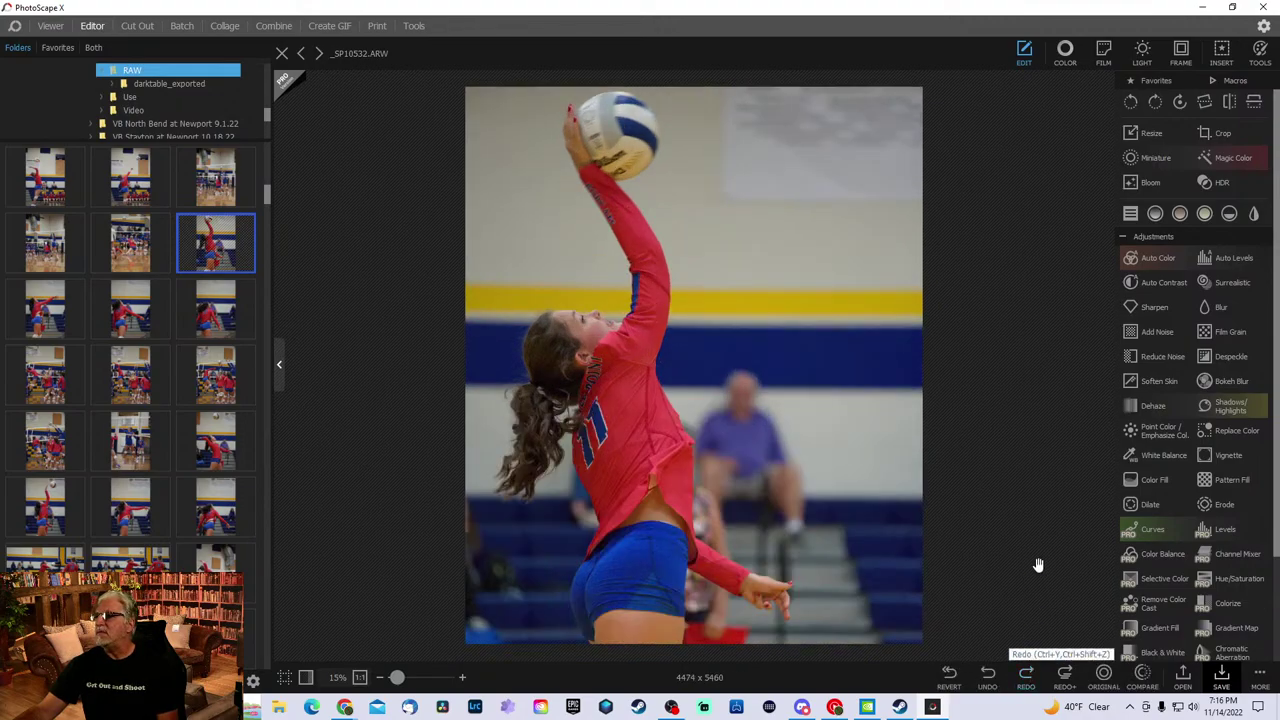
- Compare the edited photo against the original, then preview Auto Contrast
{"action": "left_click", "coordinate": [1145, 680]}
{"action": "left_click", "coordinate": [1145, 680]}
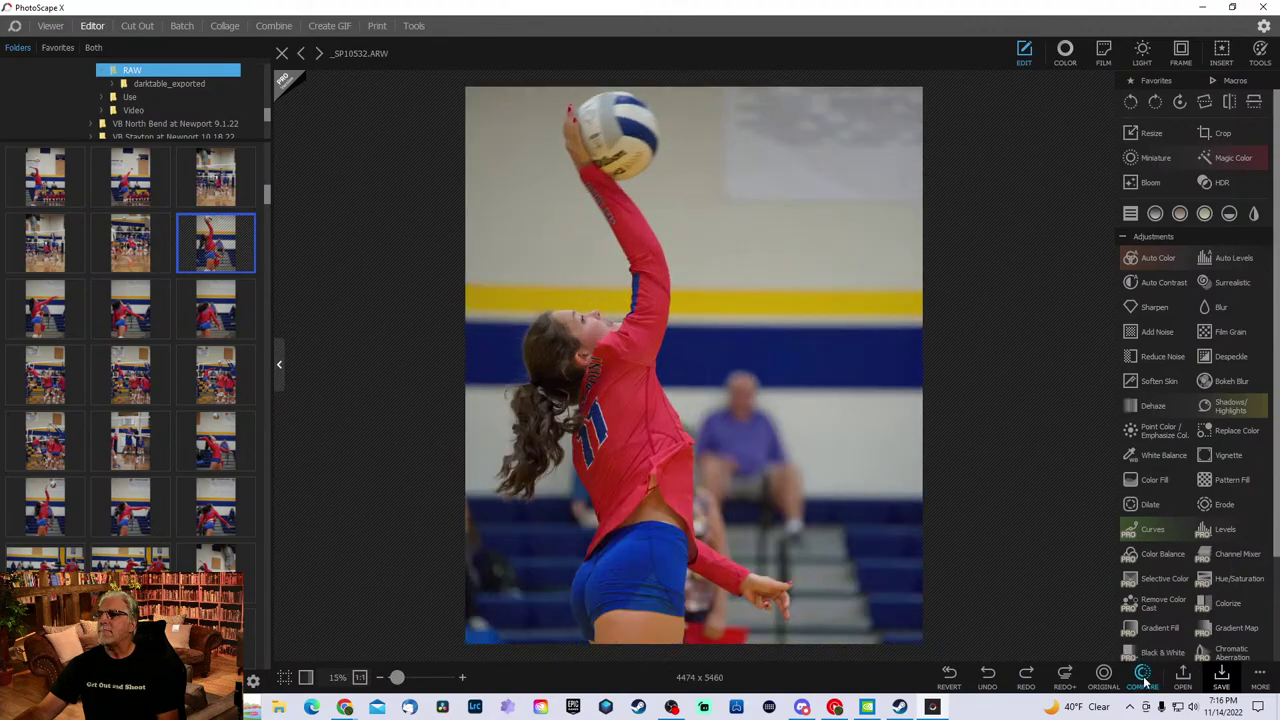
{"action": "left_click", "coordinate": [1145, 680]}
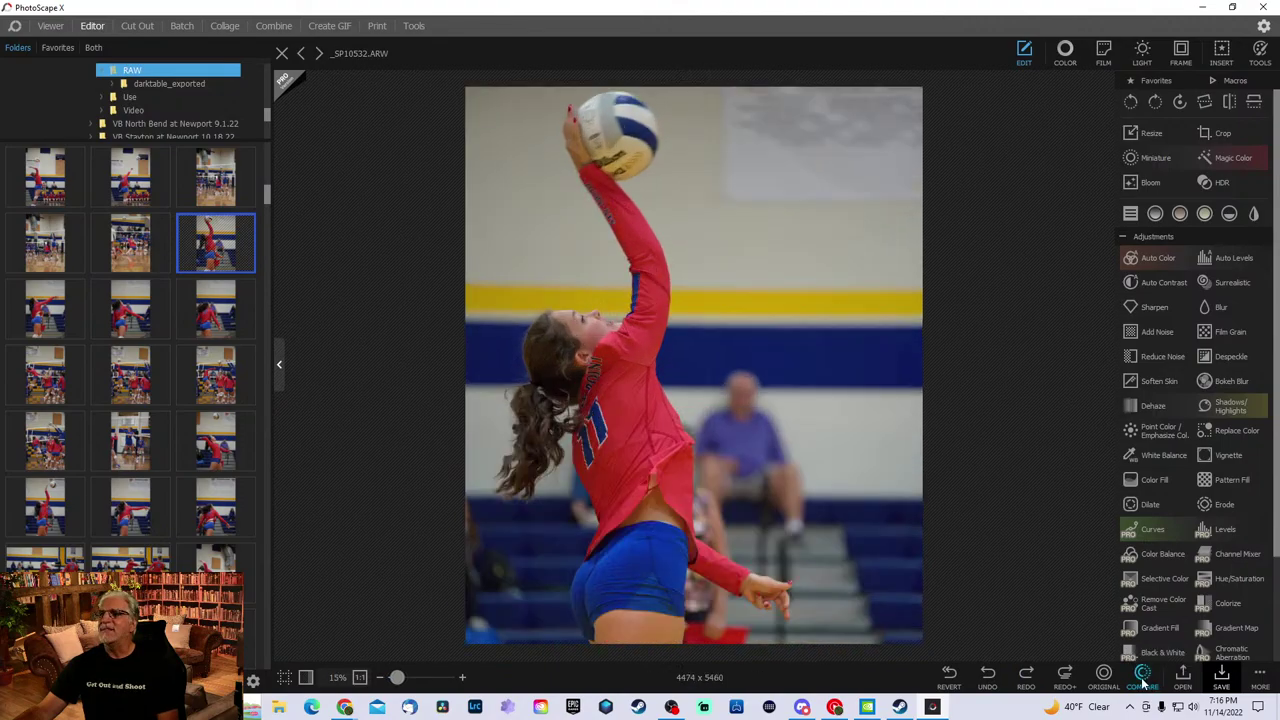
{"action": "left_click", "coordinate": [1145, 680]}
{"action": "left_click", "coordinate": [1145, 680]}
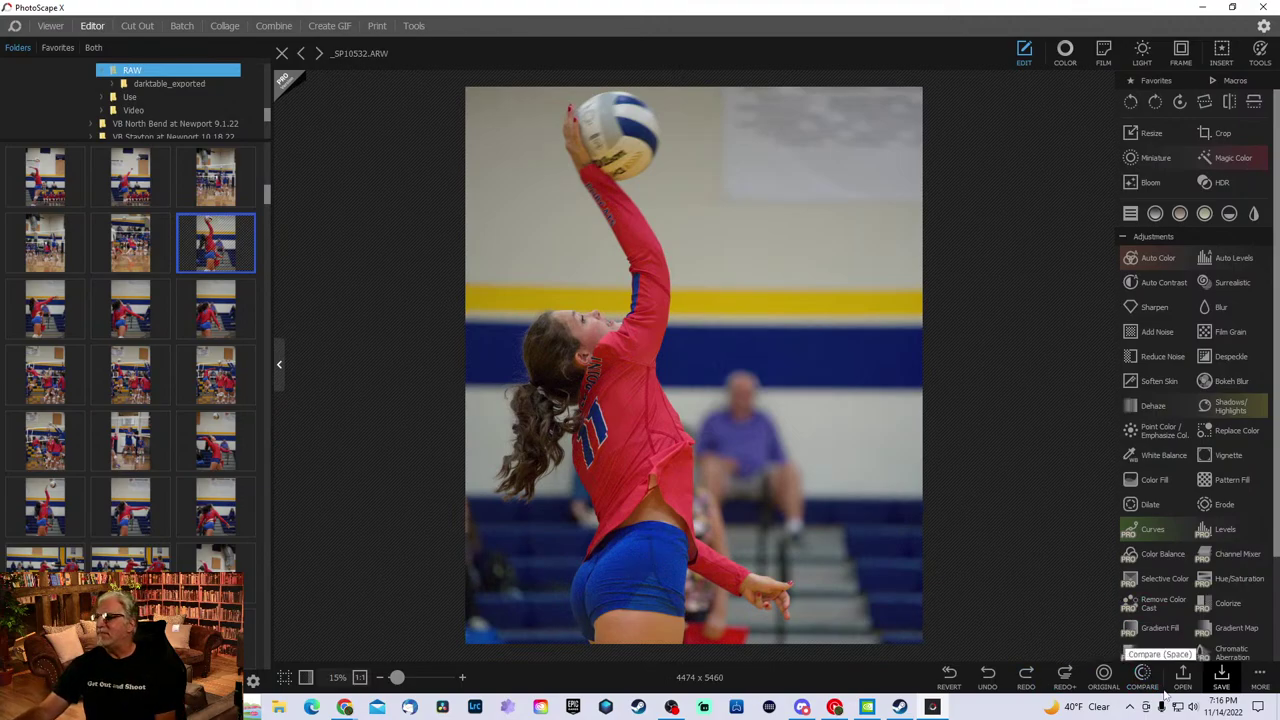
{"action": "left_click", "coordinate": [1143, 680]}
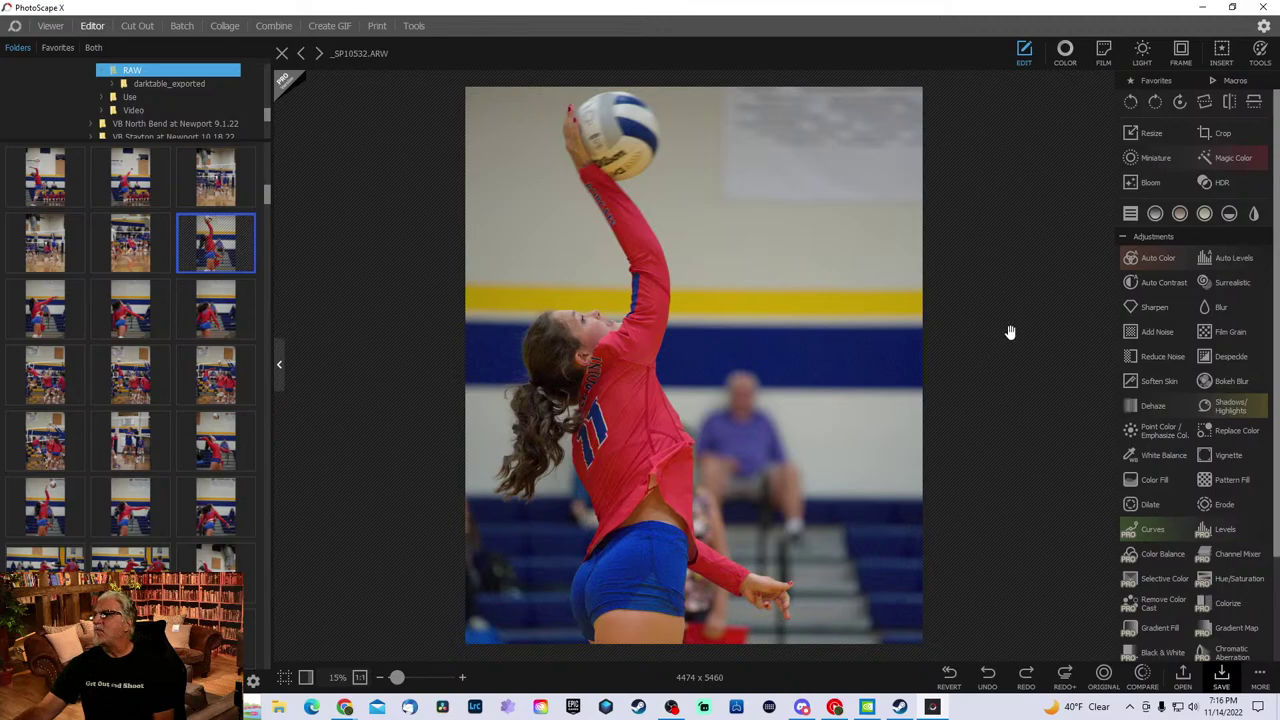
{"action": "left_click", "coordinate": [1153, 285]}
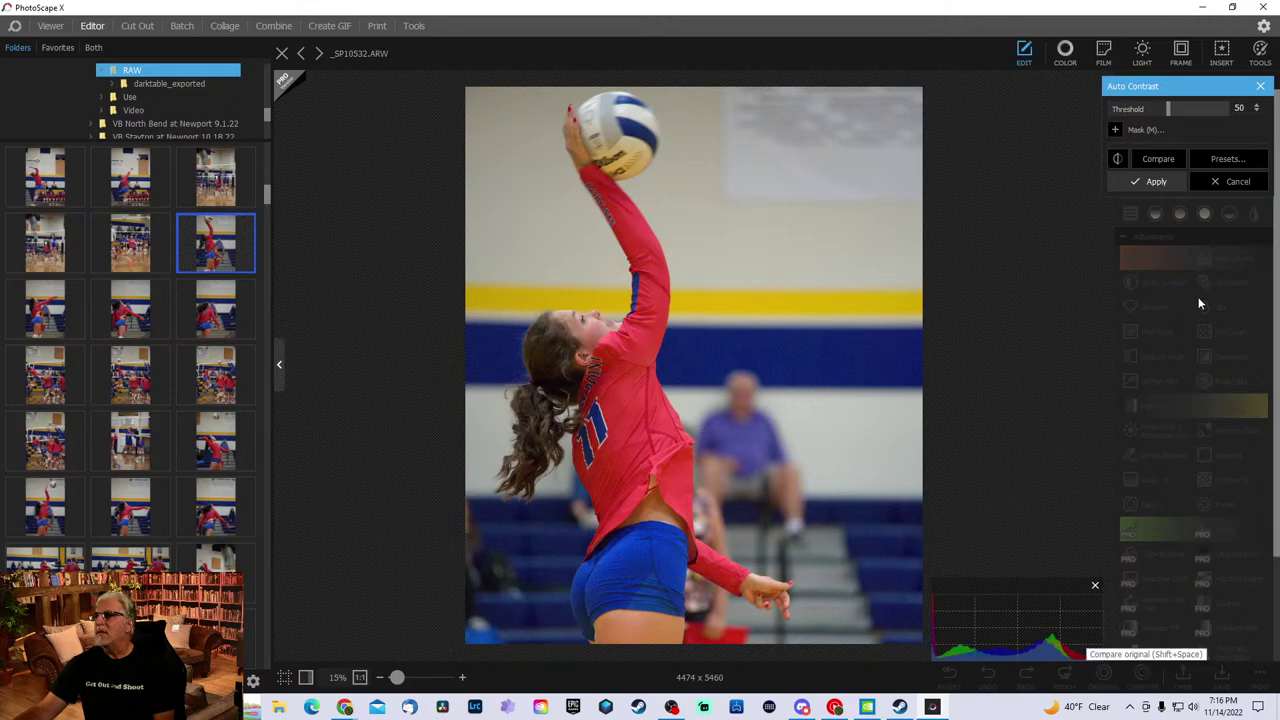
- Apply Auto Contrast, hide the thumbnail browser and compare with the original
{"action": "left_click", "coordinate": [1153, 182]}
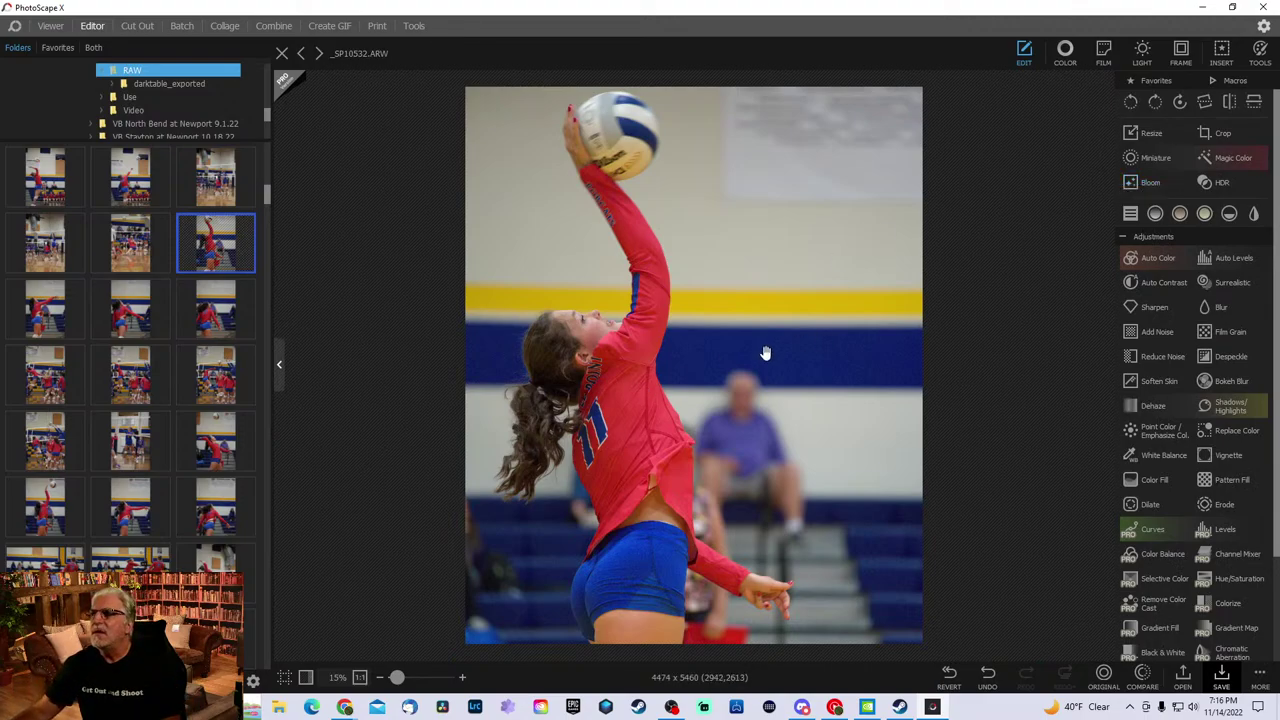
{"action": "left_click", "coordinate": [278, 366]}
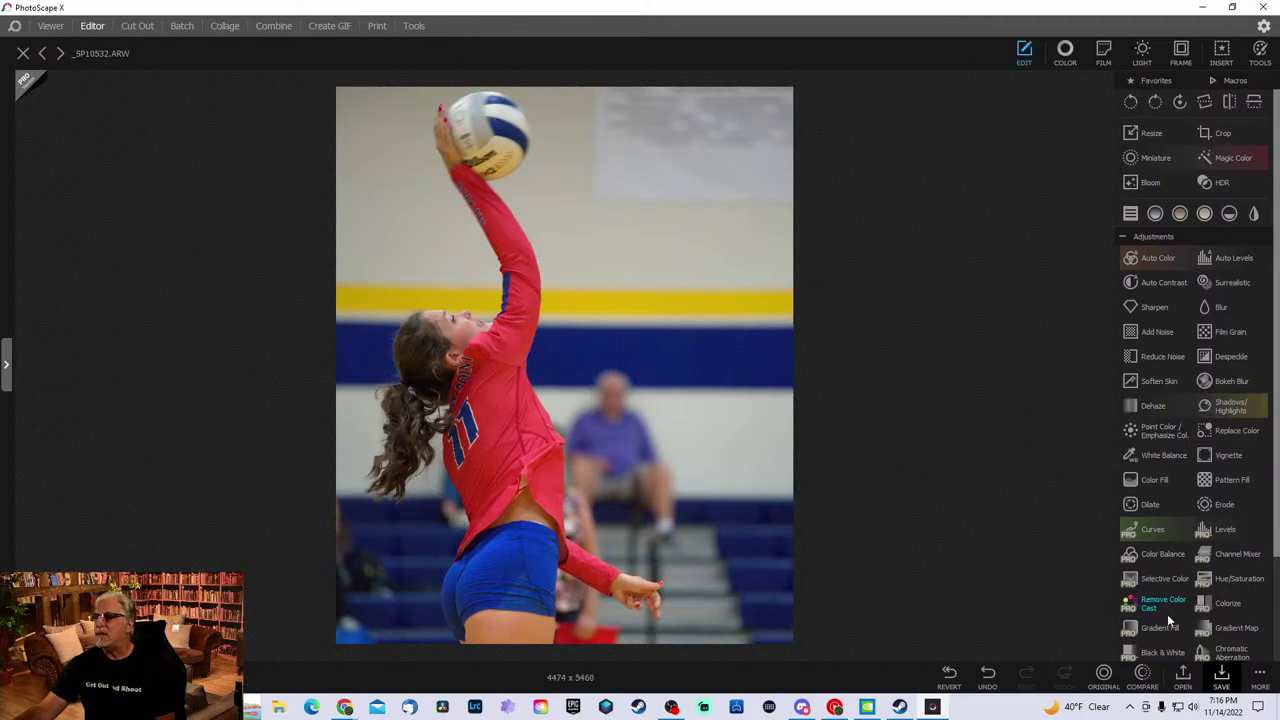
{"action": "left_click", "coordinate": [1143, 675]}
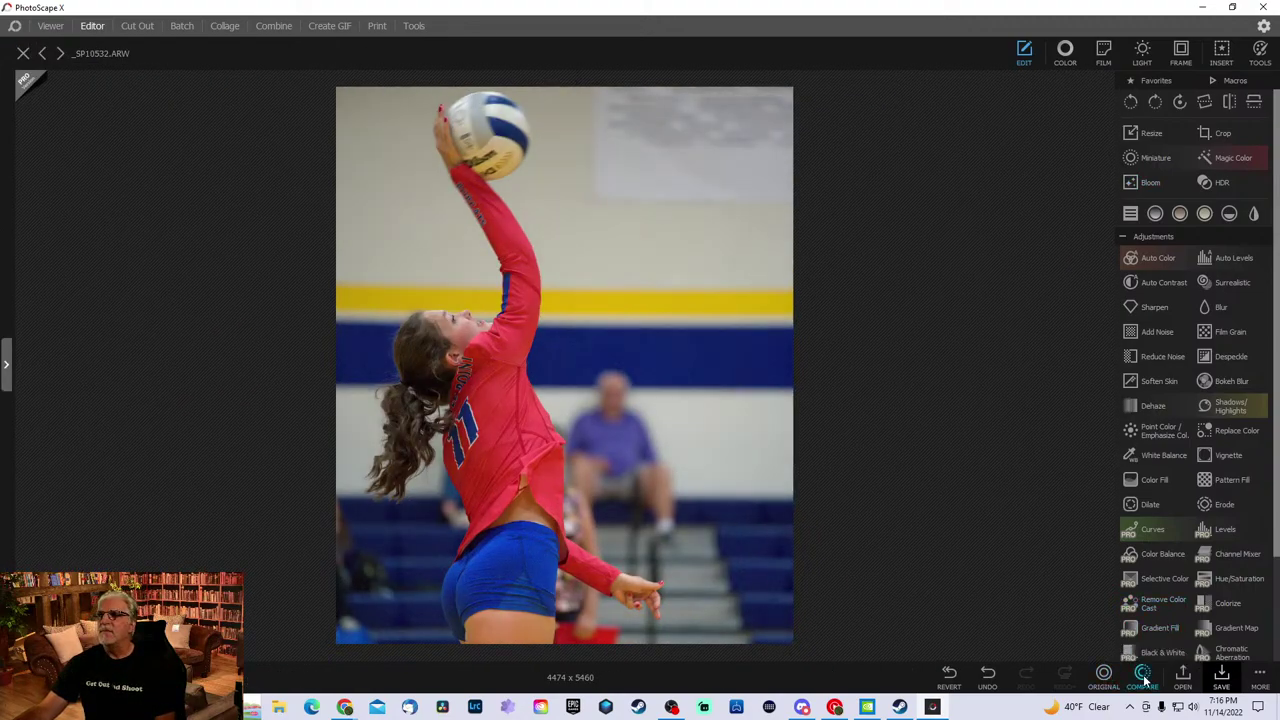
{"action": "left_click", "coordinate": [1144, 676]}
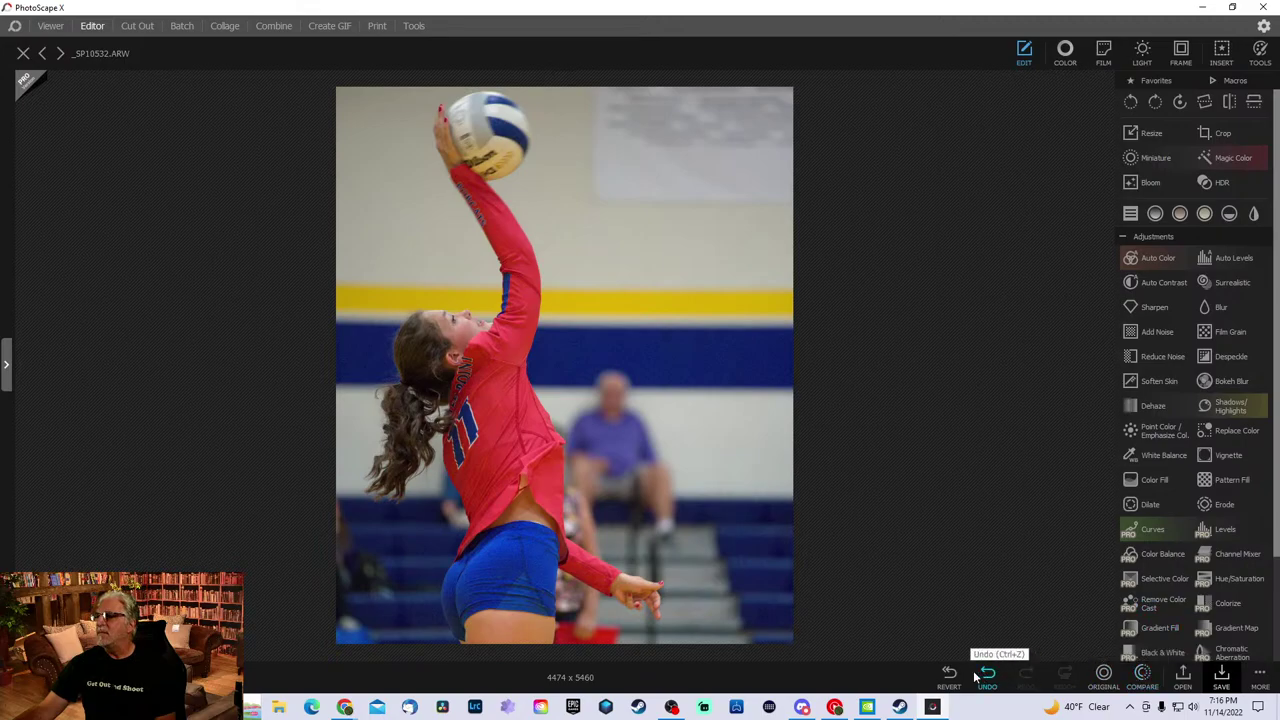
- Undo and redo Auto Contrast several times, leaving it undone
{"action": "left_click", "coordinate": [988, 676]}
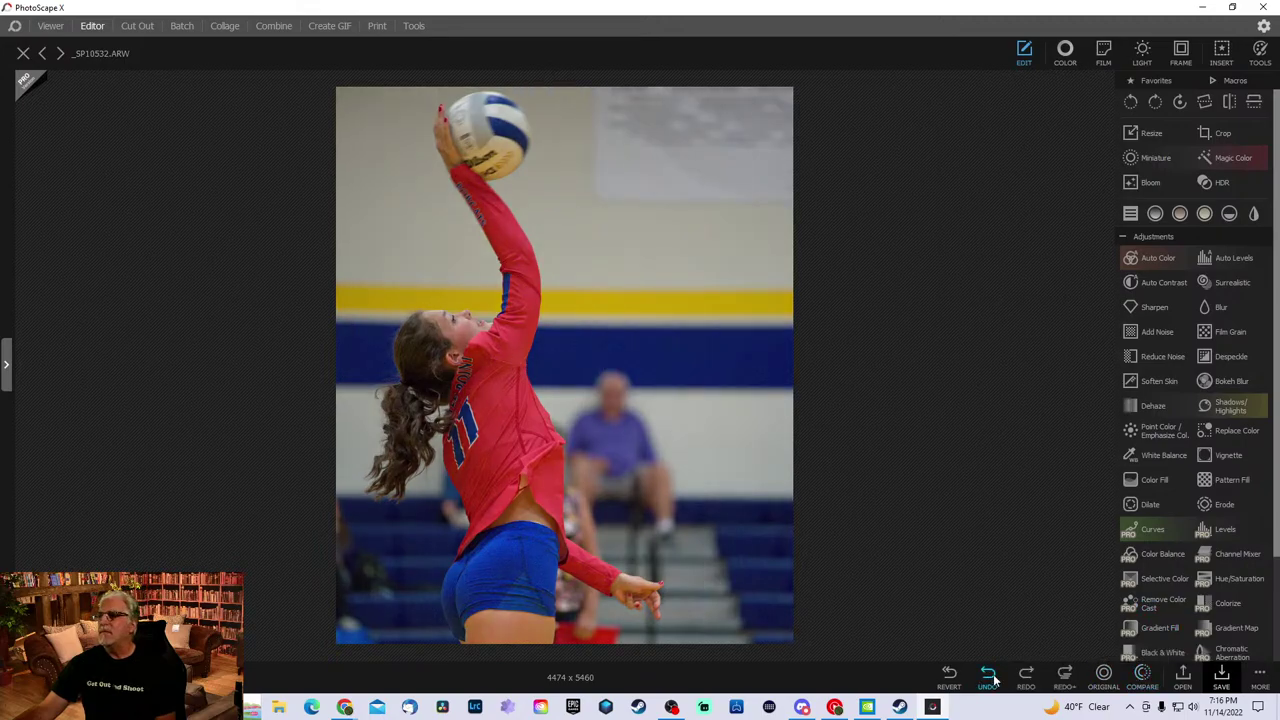
{"action": "left_click", "coordinate": [1028, 680]}
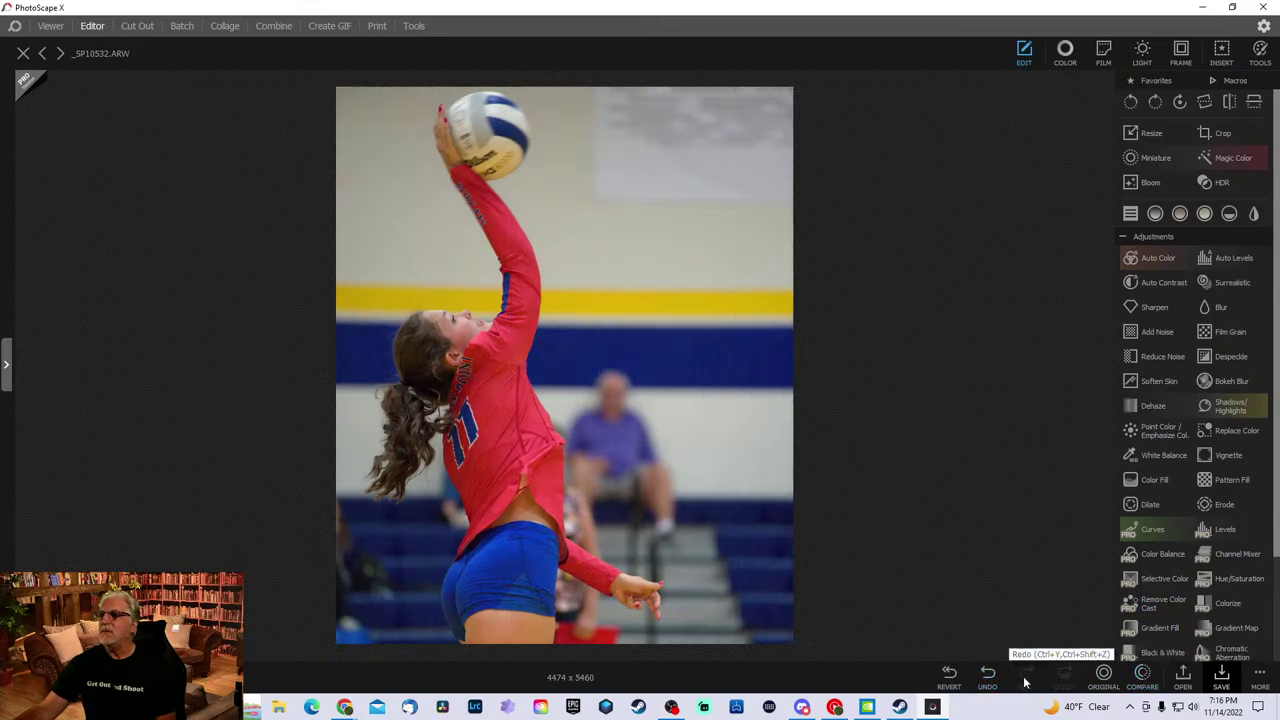
{"action": "left_click", "coordinate": [989, 680]}
{"action": "left_click", "coordinate": [1028, 680]}
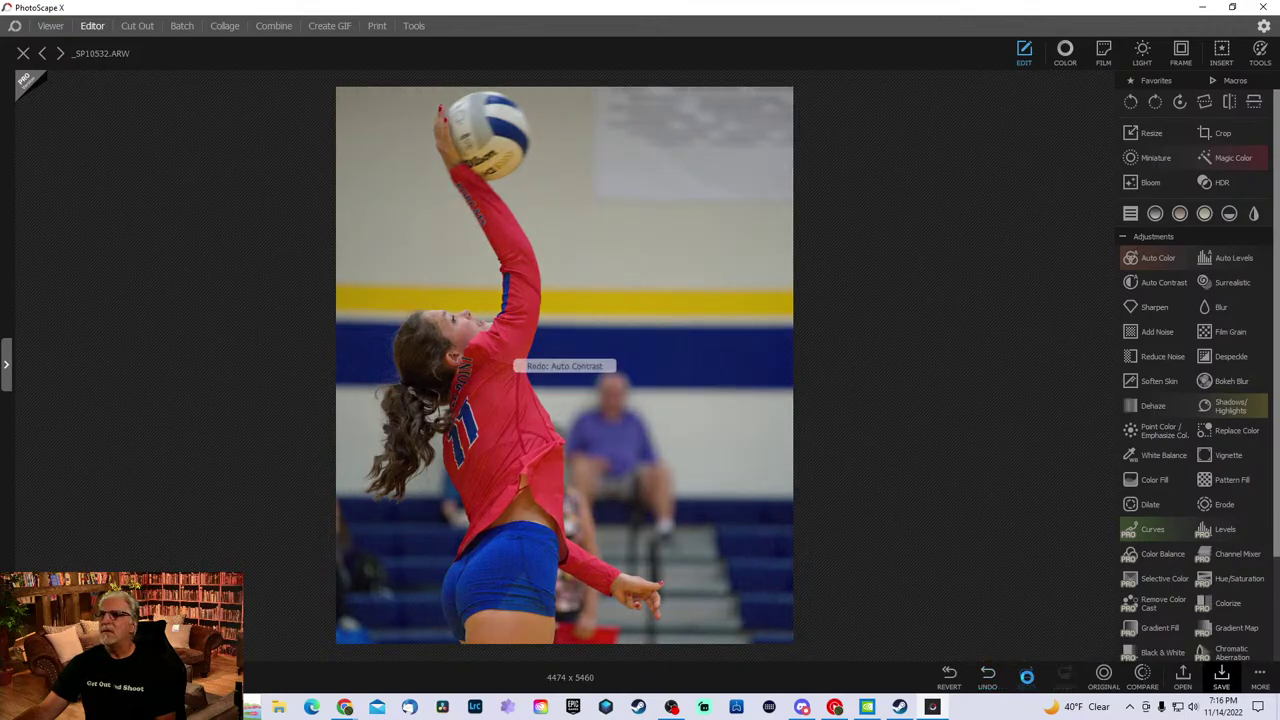
{"action": "left_click", "coordinate": [987, 675]}
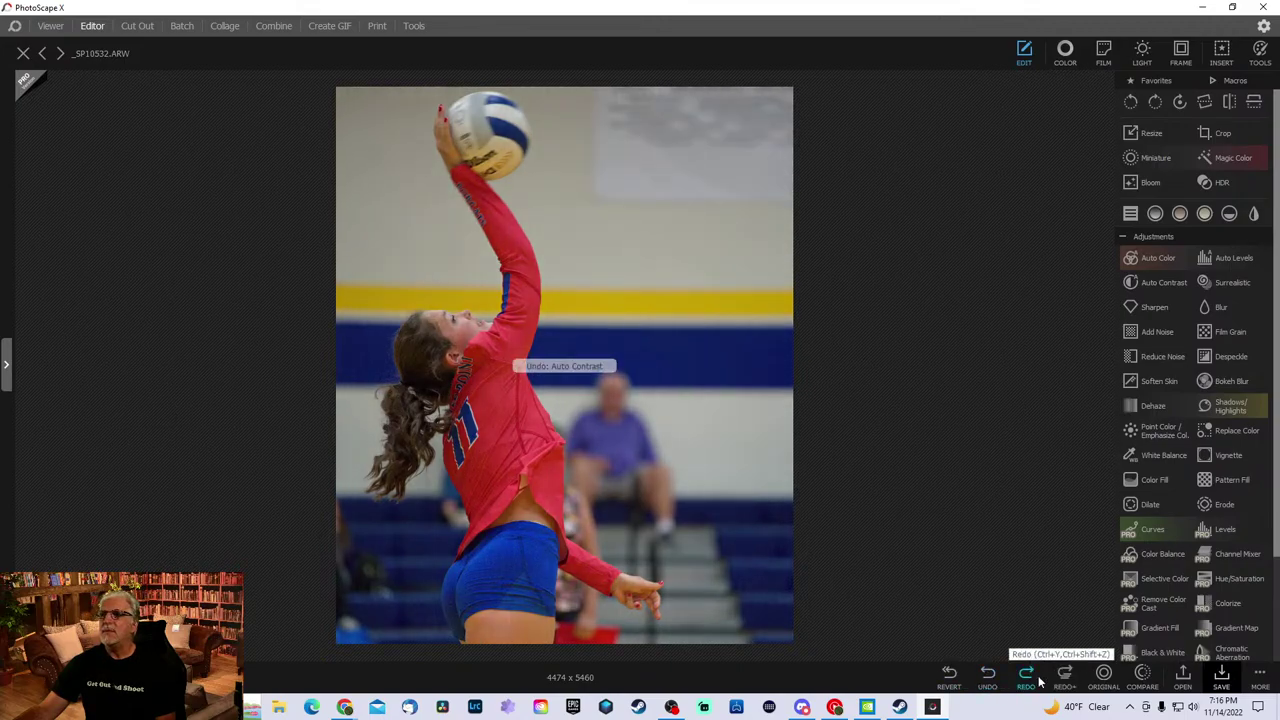
{"action": "left_click", "coordinate": [1027, 678]}
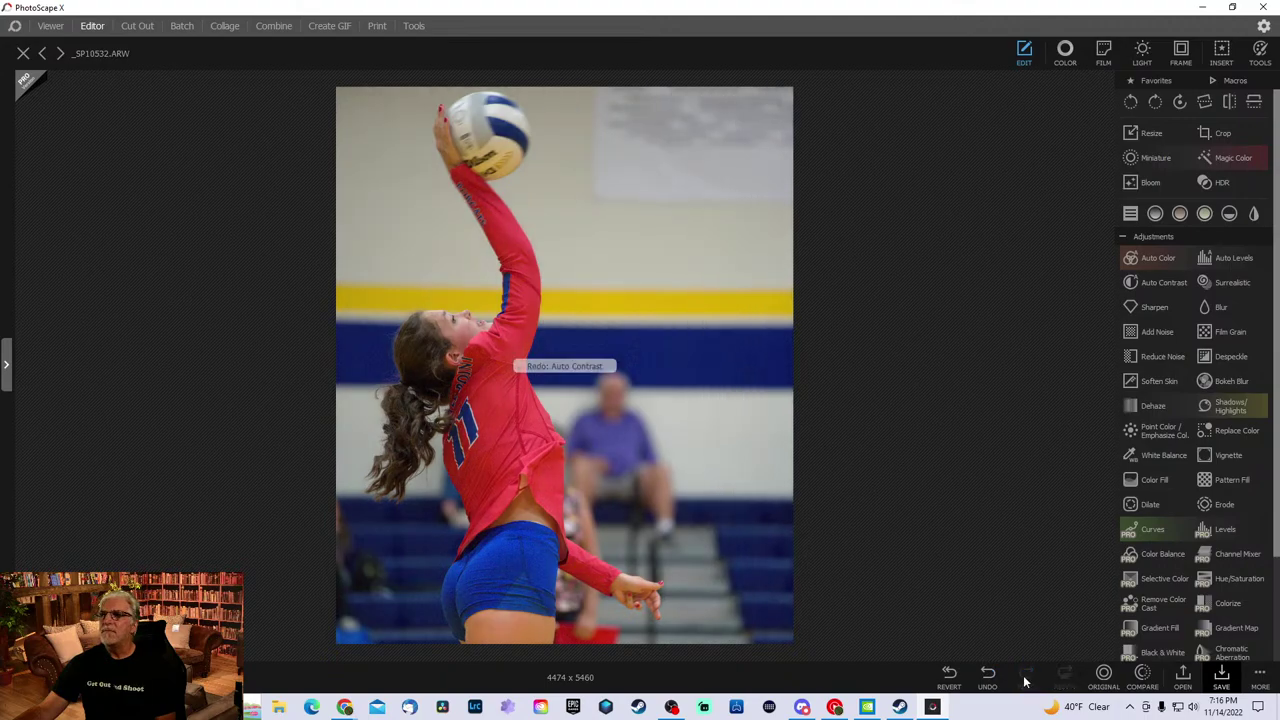
{"action": "left_click", "coordinate": [987, 675]}
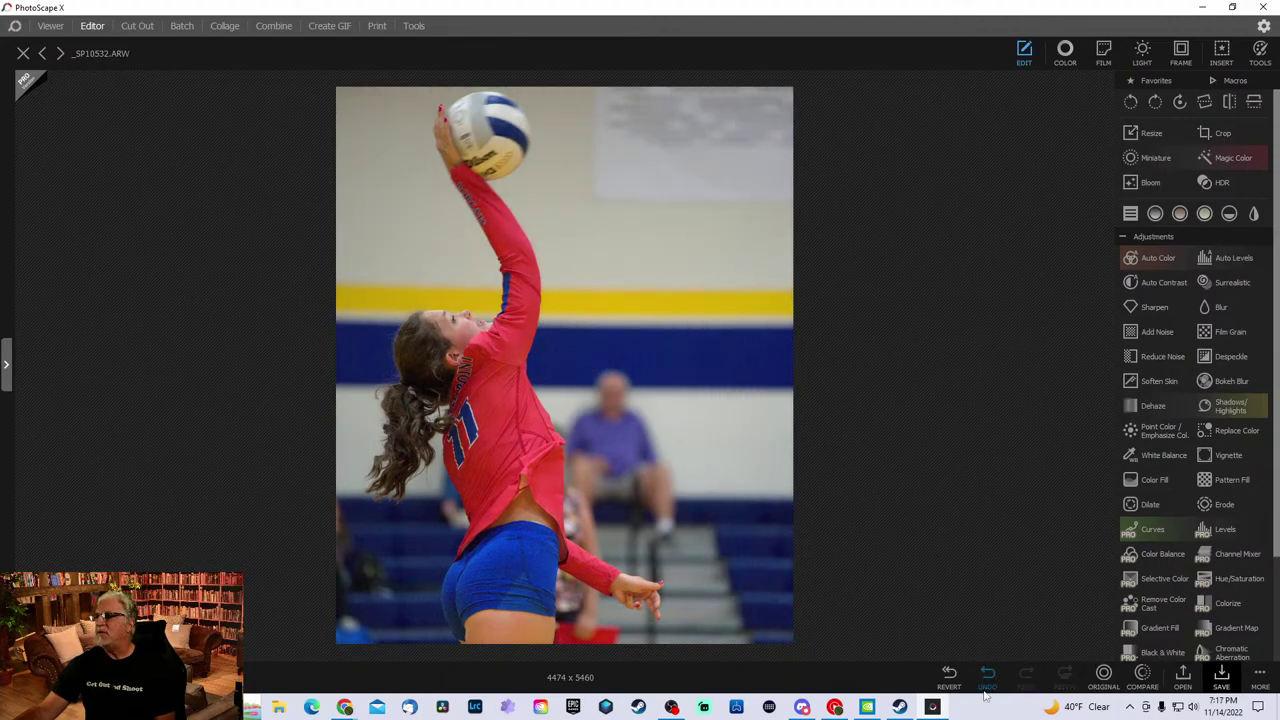
- Reapply Auto Contrast, then undo and redo it so it remains applied
{"action": "left_click", "coordinate": [1159, 283]}
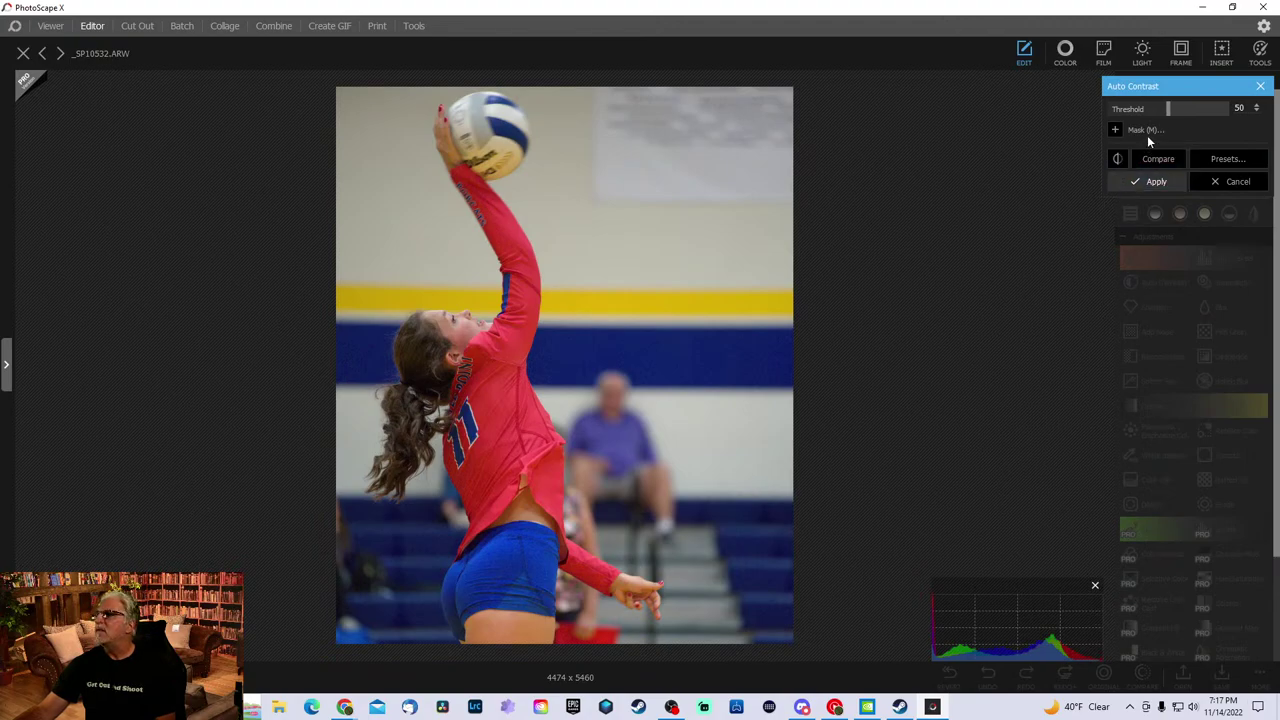
{"action": "left_click", "coordinate": [1157, 182]}
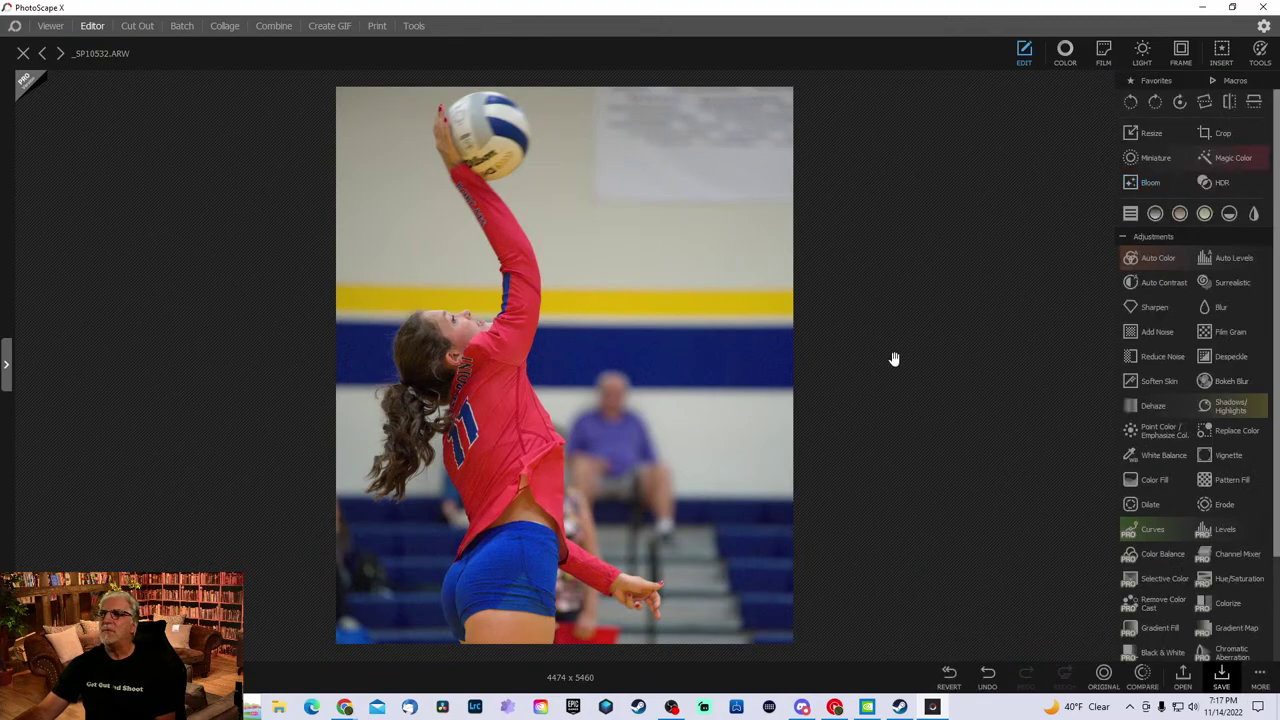
{"action": "left_click", "coordinate": [988, 675]}
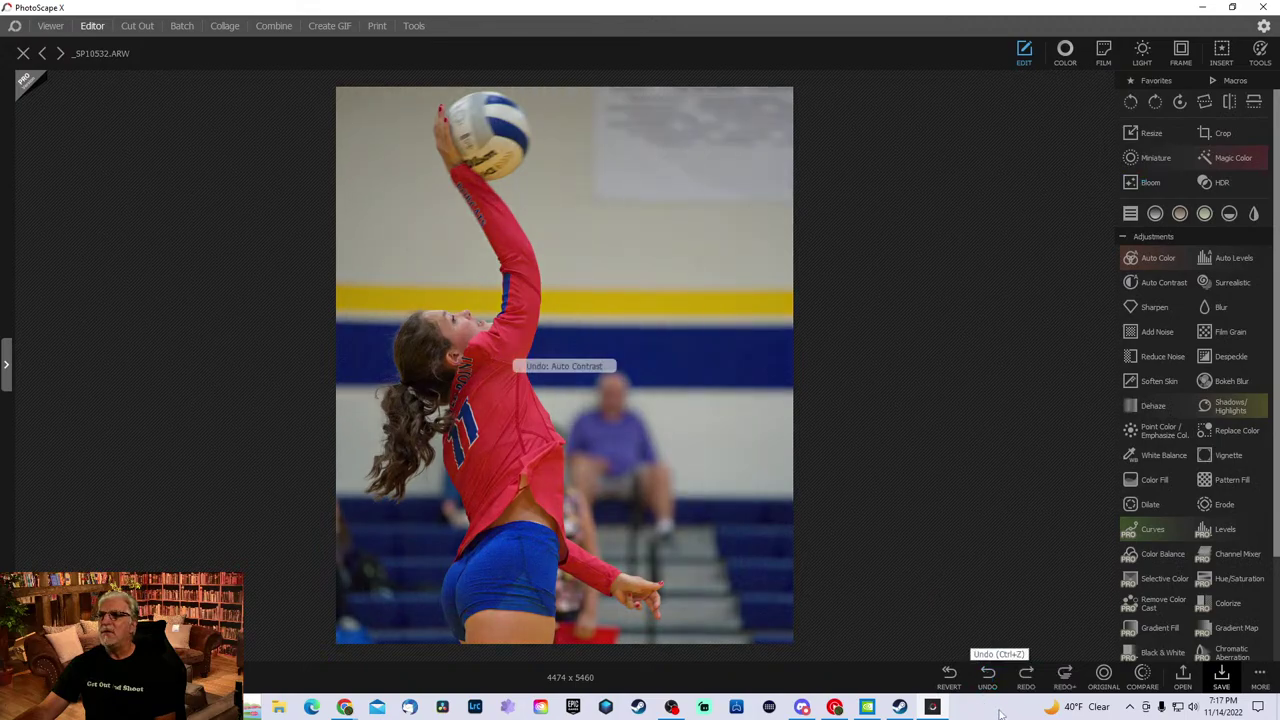
{"action": "left_click", "coordinate": [1029, 679]}
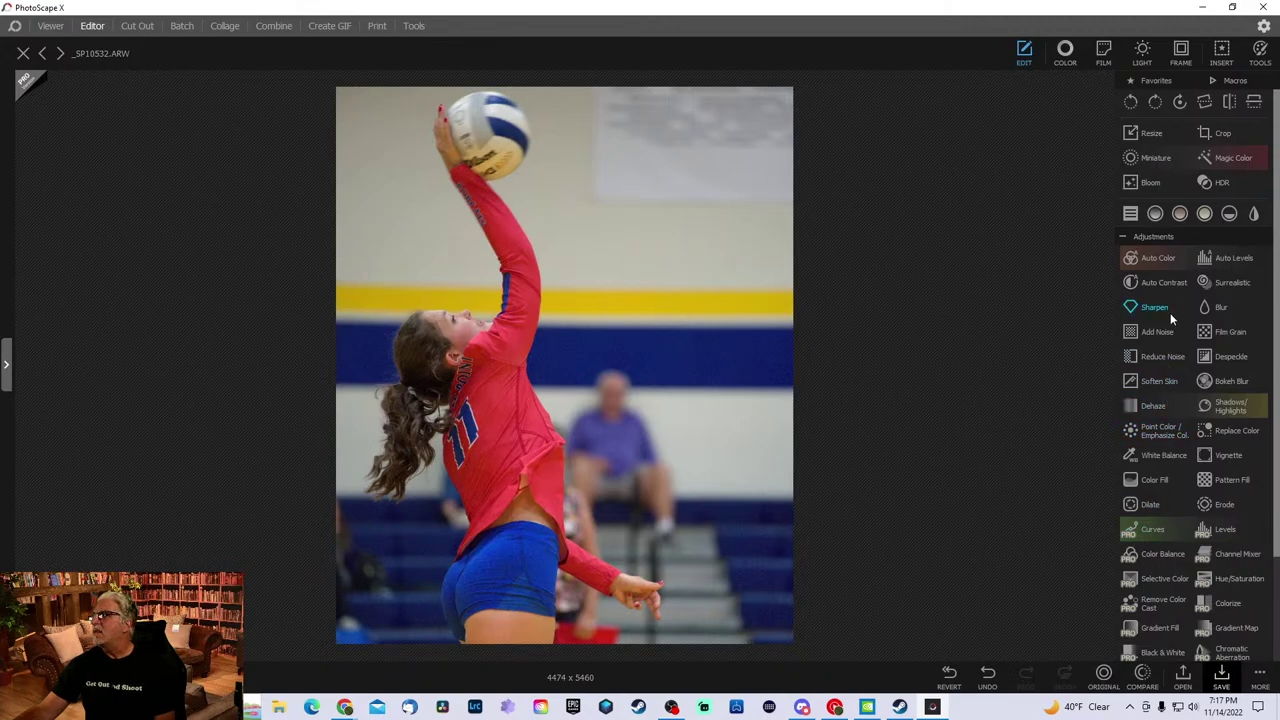
{"action": "left_click", "coordinate": [1156, 281]}
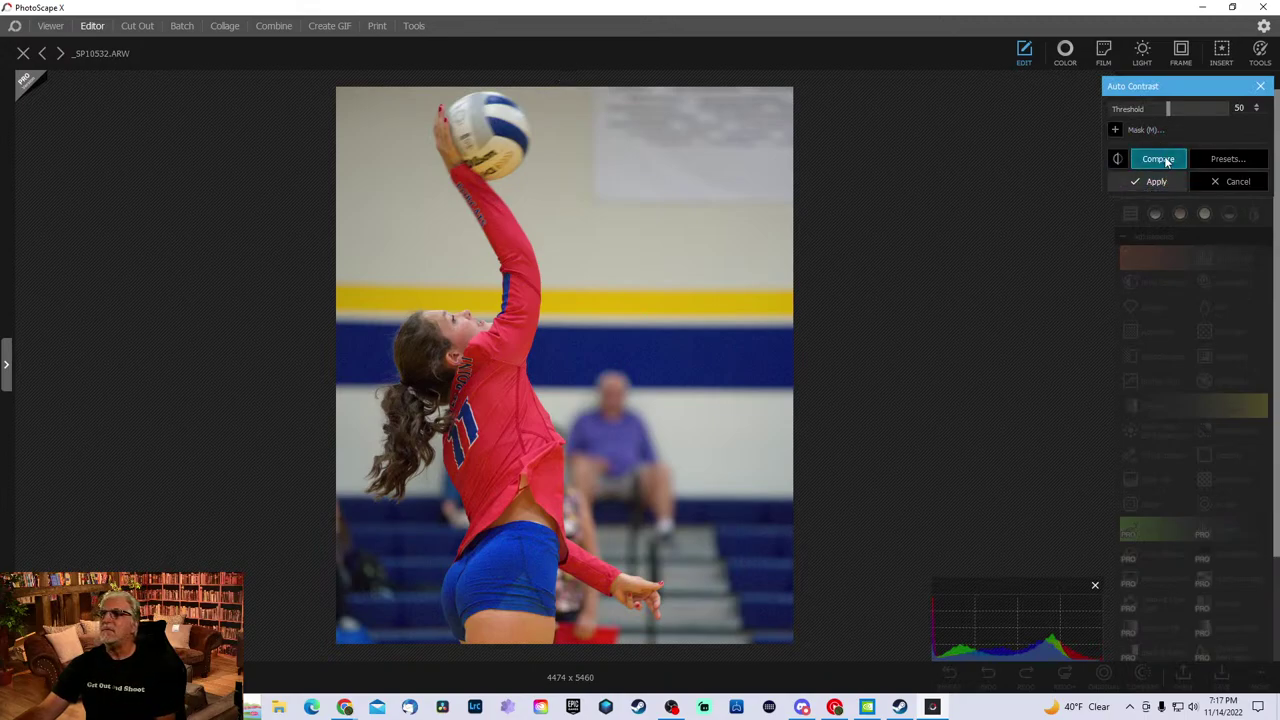
{"action": "left_click_drag", "start_coordinate": [1169, 112], "coordinate": [1258, 106]}
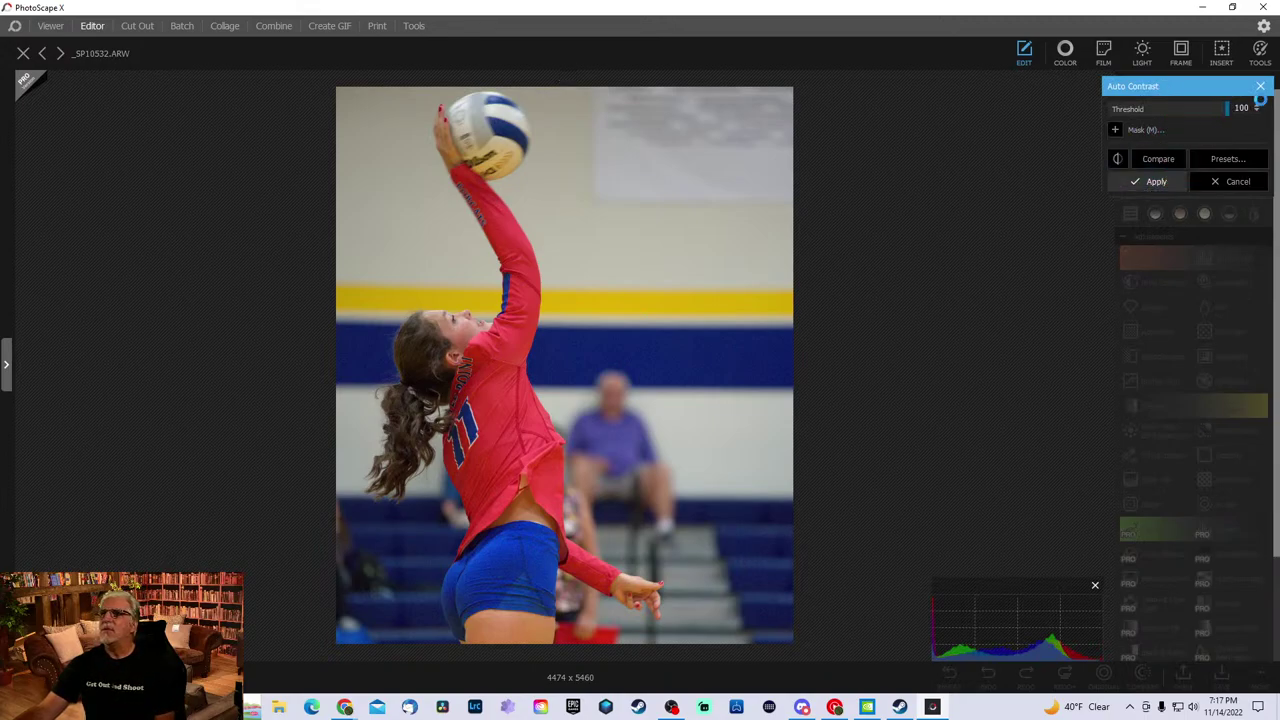
{"action": "left_click", "coordinate": [1152, 182]}
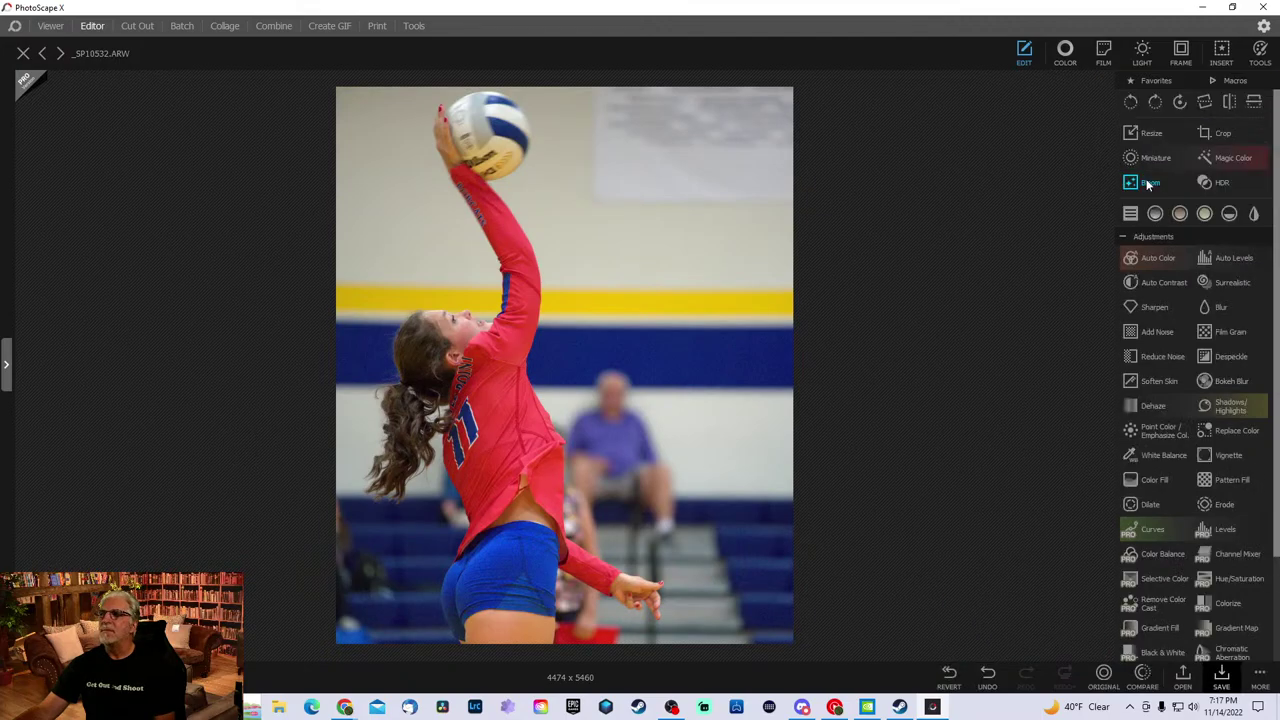
{"action": "left_click", "coordinate": [1145, 683]}
{"action": "left_click", "coordinate": [1145, 683]}
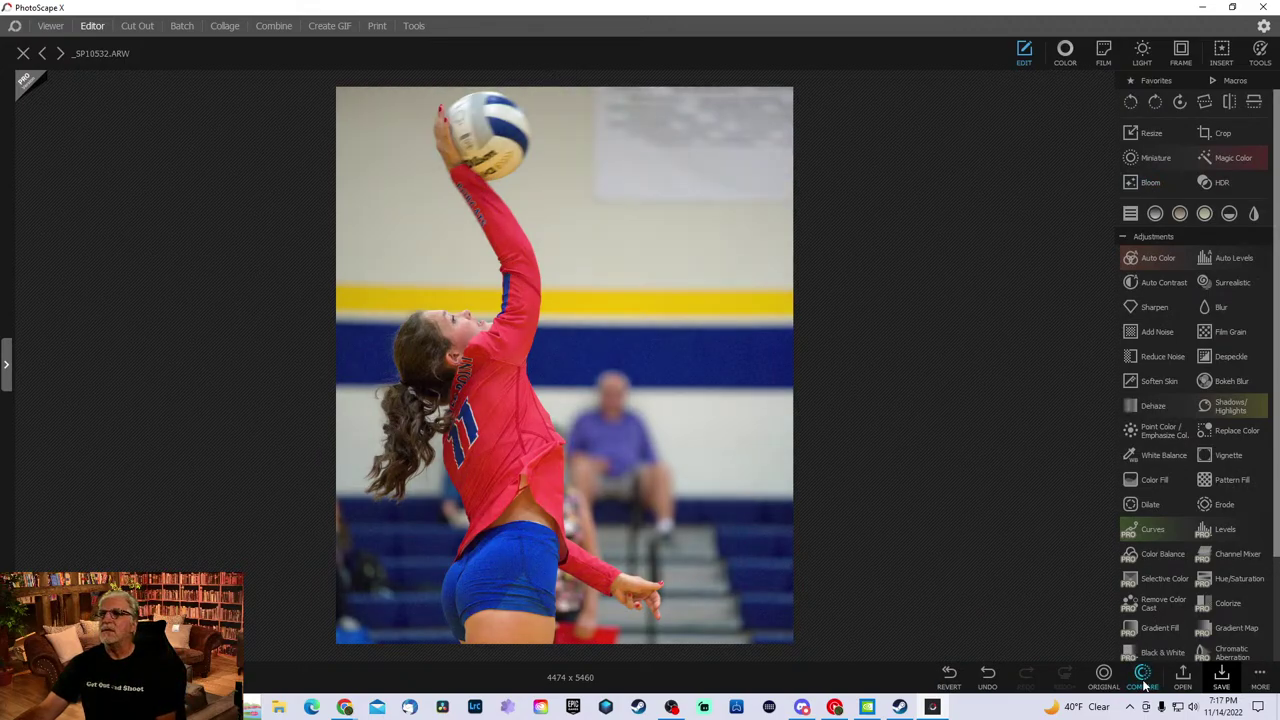
{"action": "left_click", "coordinate": [1145, 683]}
{"action": "left_click", "coordinate": [1145, 683]}
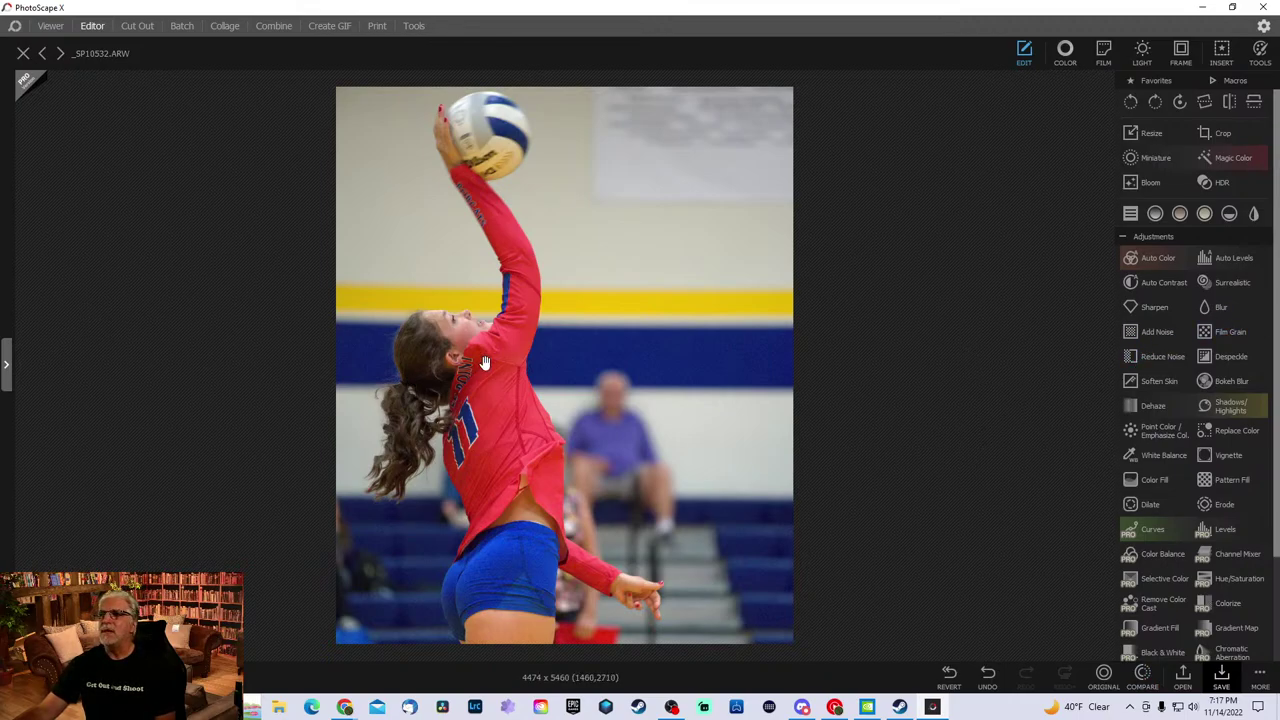
- Apply Reduce Noise with Luminance Noise 38 and Color Noise 37
{"action": "scroll", "coordinate": [488, 450], "scroll_direction": "up", "scroll_amount": 3}
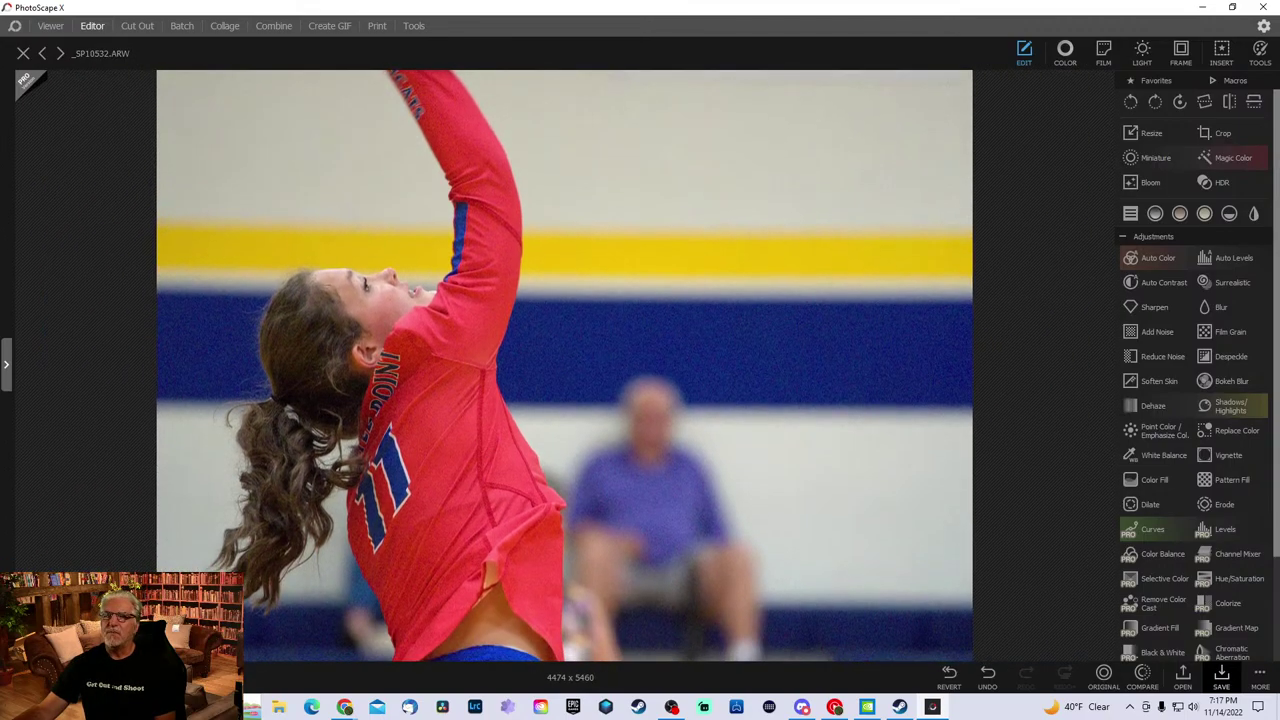
{"action": "scroll", "coordinate": [488, 450], "scroll_direction": "up", "scroll_amount": 4}
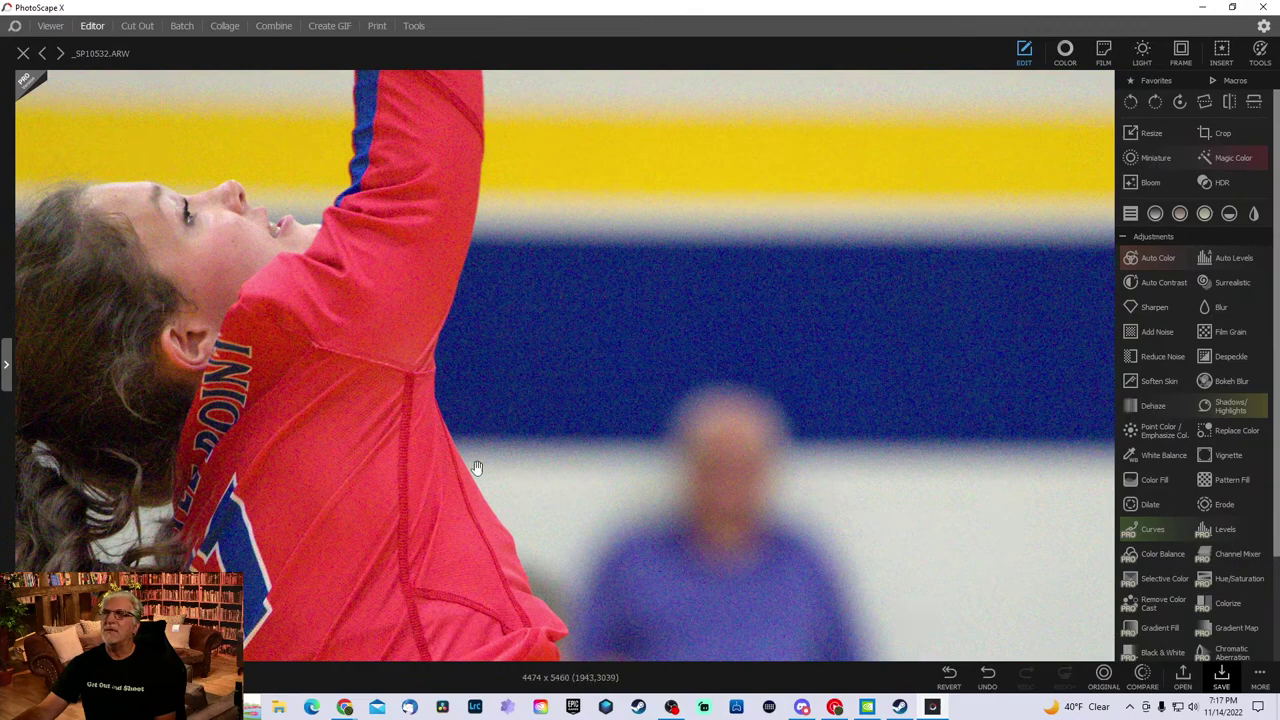
{"action": "left_click", "coordinate": [1162, 358]}
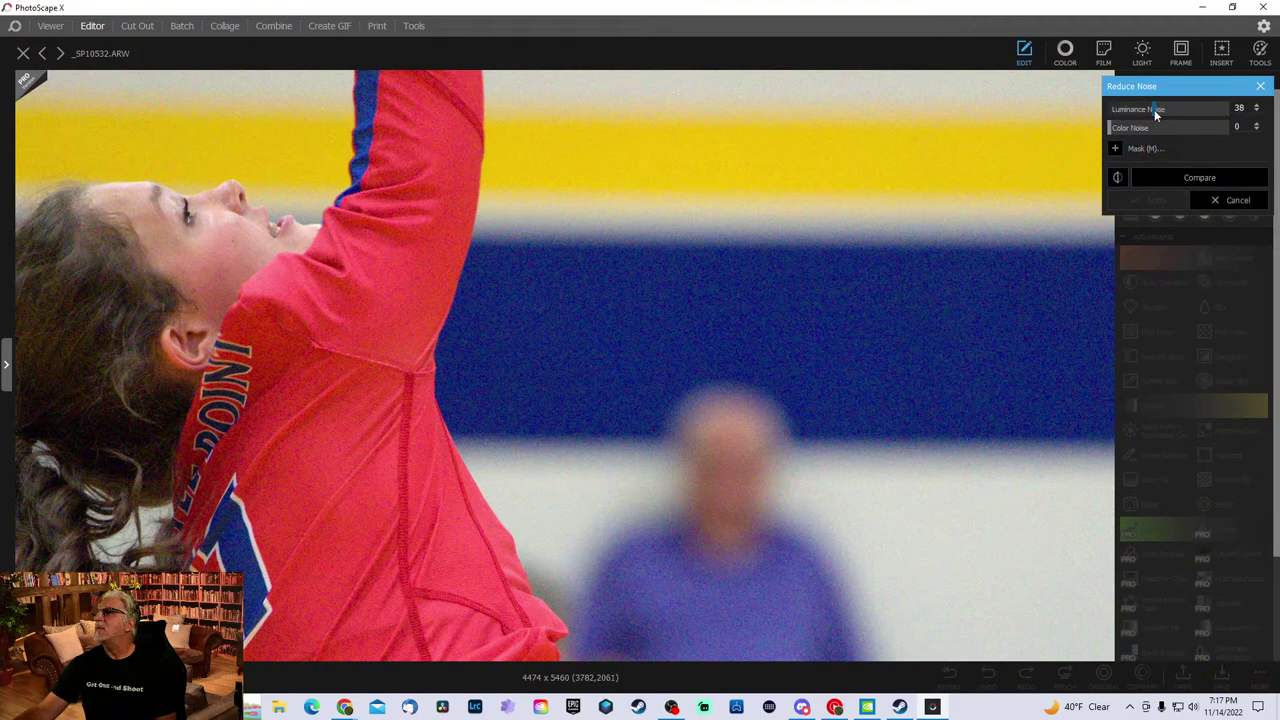
{"action": "left_click_drag", "start_coordinate": [1157, 132], "coordinate": [1154, 132]}
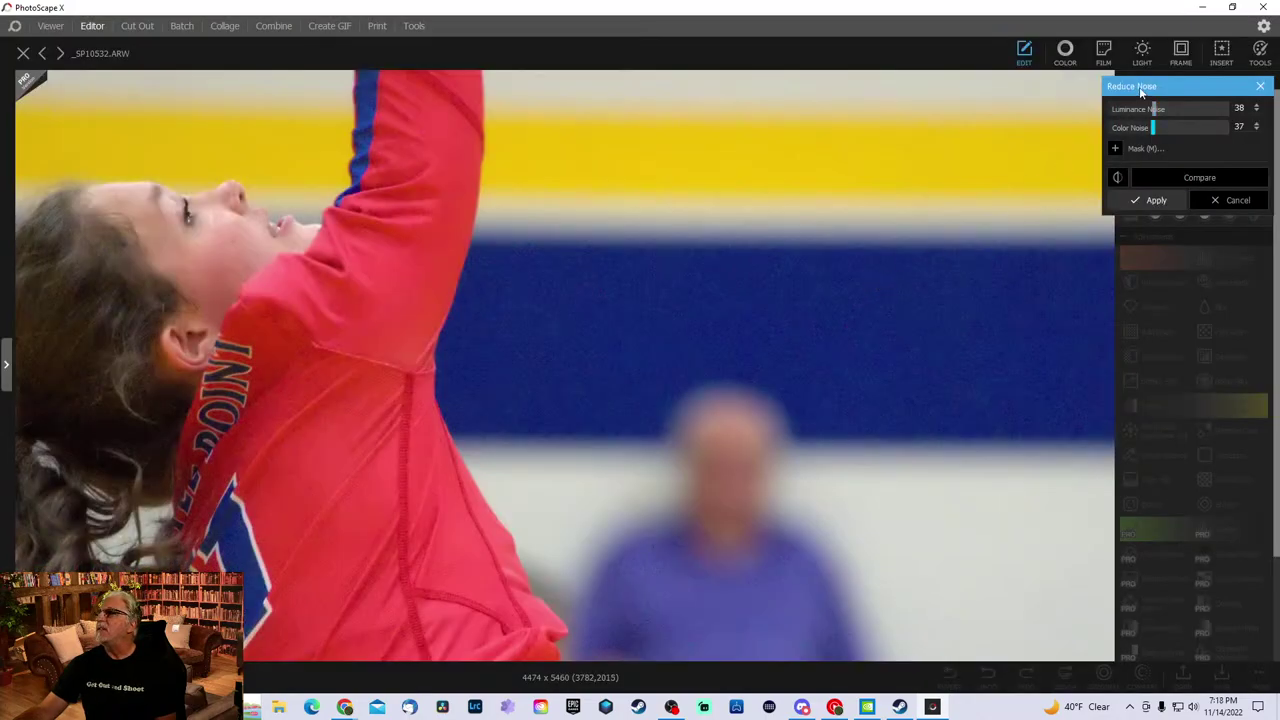
{"action": "left_click", "coordinate": [1148, 200]}
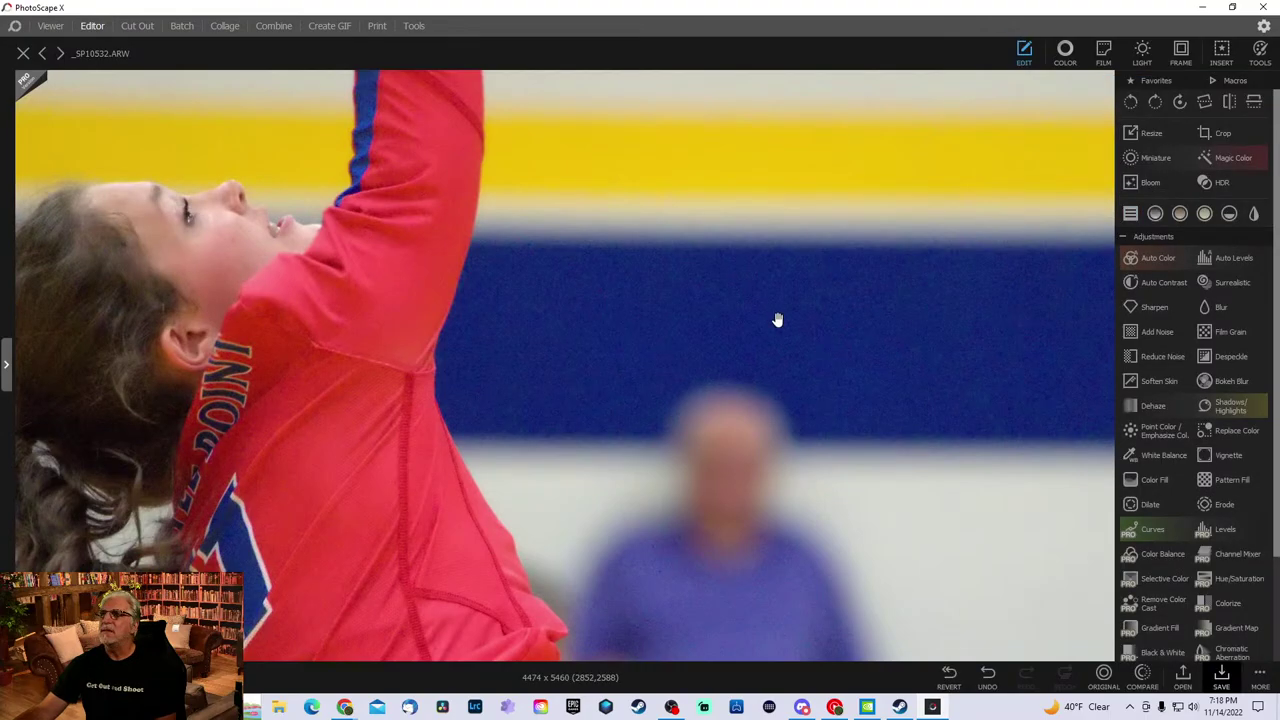
{"action": "scroll", "coordinate": [777, 319], "scroll_direction": "down", "scroll_amount": 5}
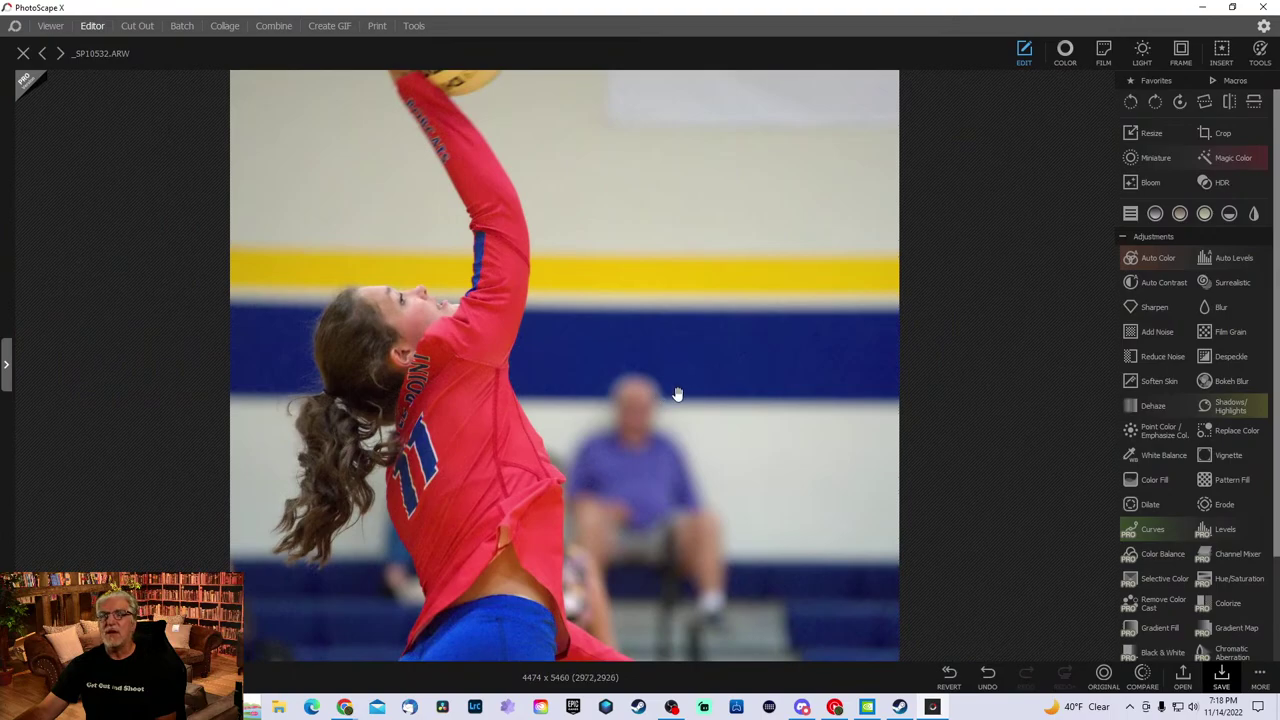
- Compare with the original, then sharpen with radius 13.9, threshold 55 and amount 86
{"action": "left_click", "coordinate": [1145, 684]}
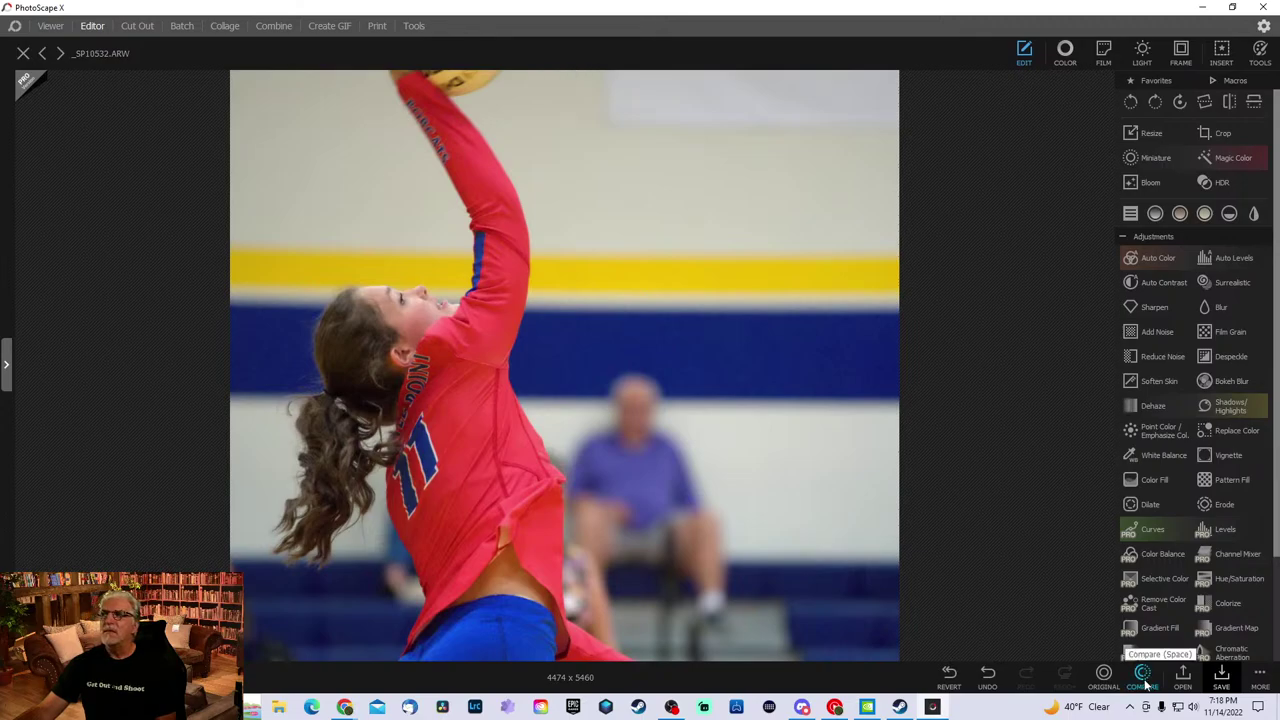
{"action": "left_click", "coordinate": [1145, 683]}
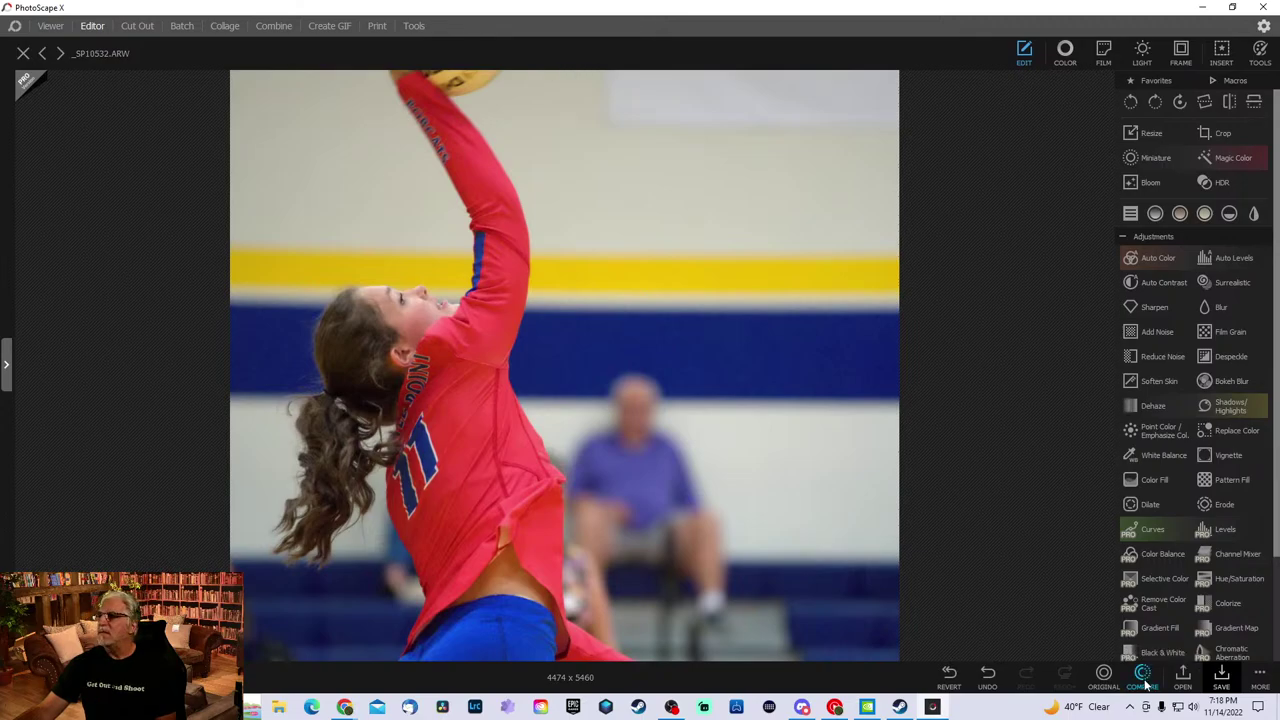
{"action": "left_click", "coordinate": [1146, 683]}
{"action": "left_click", "coordinate": [1146, 683]}
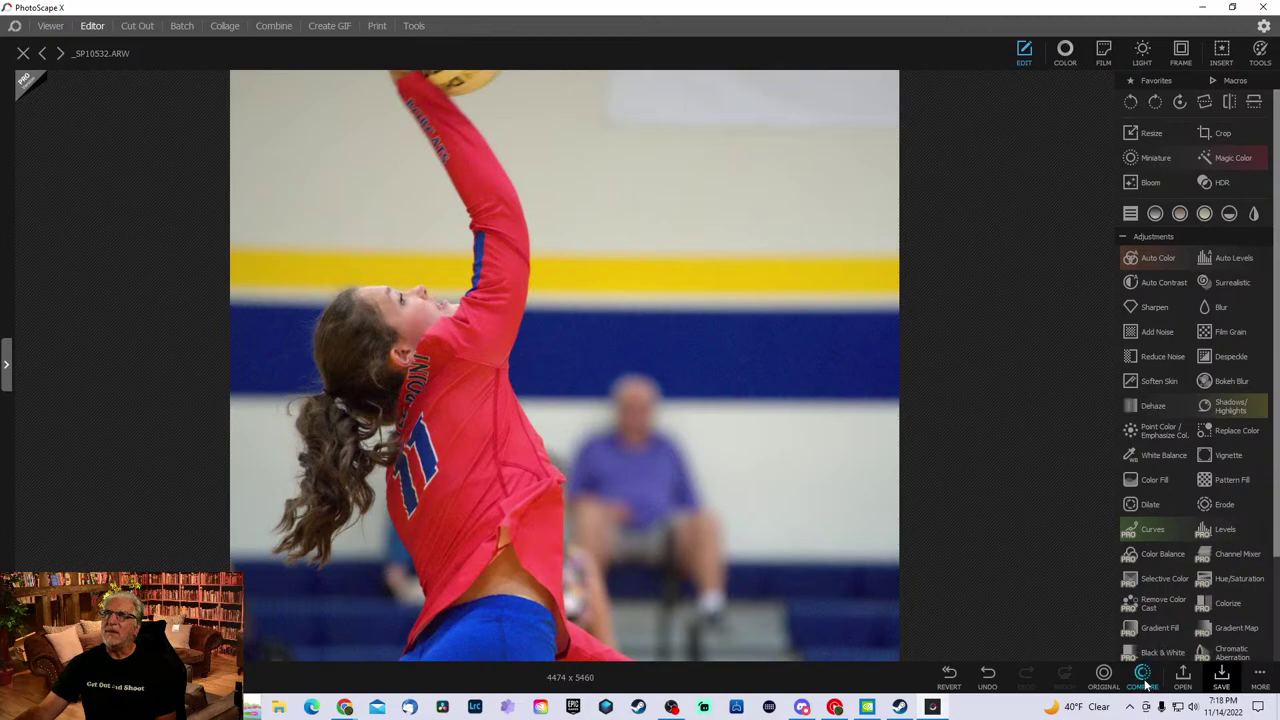
{"action": "left_click", "coordinate": [1146, 683]}
{"action": "left_click", "coordinate": [1146, 683]}
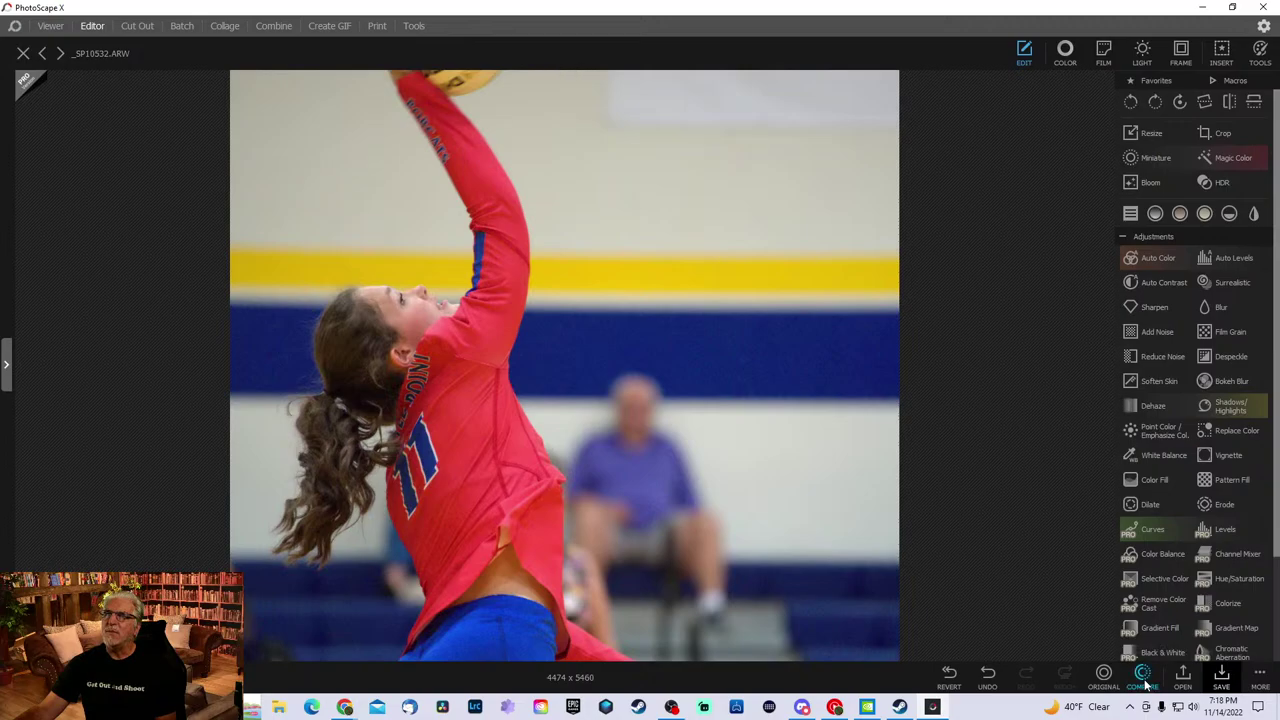
{"action": "left_click", "coordinate": [1153, 307]}
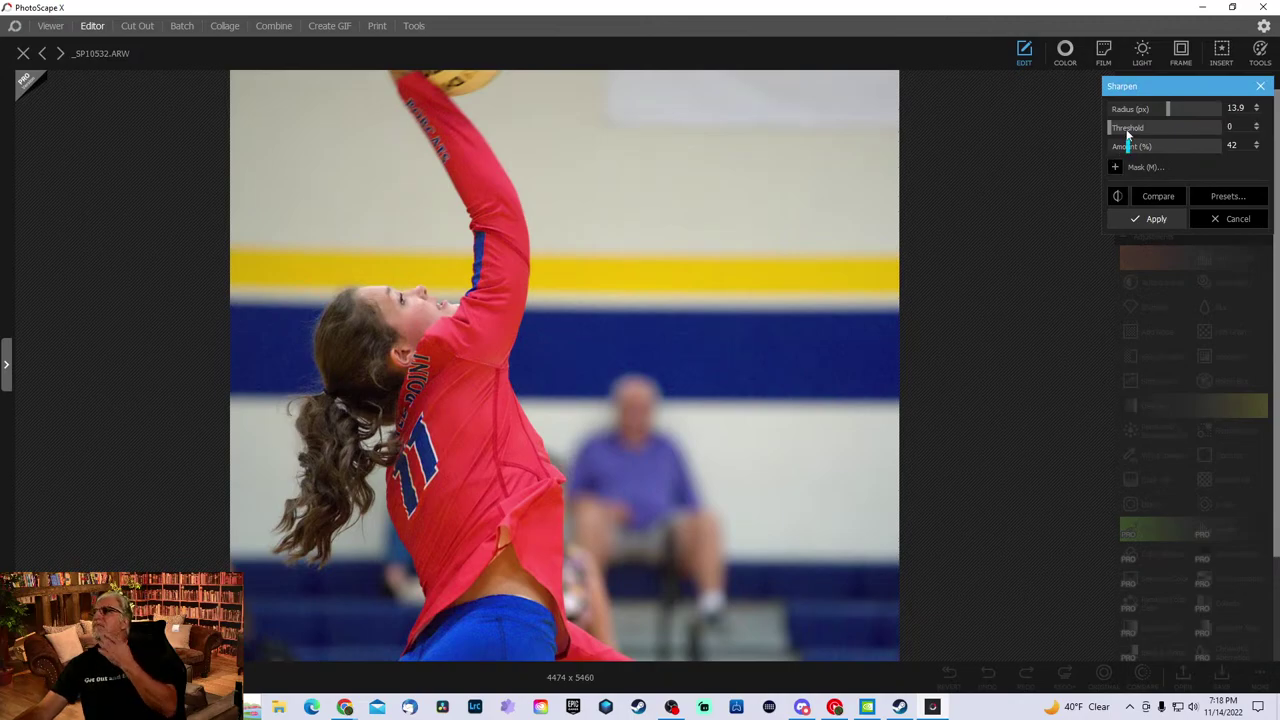
{"action": "left_click_drag", "start_coordinate": [1111, 126], "coordinate": [1157, 148]}
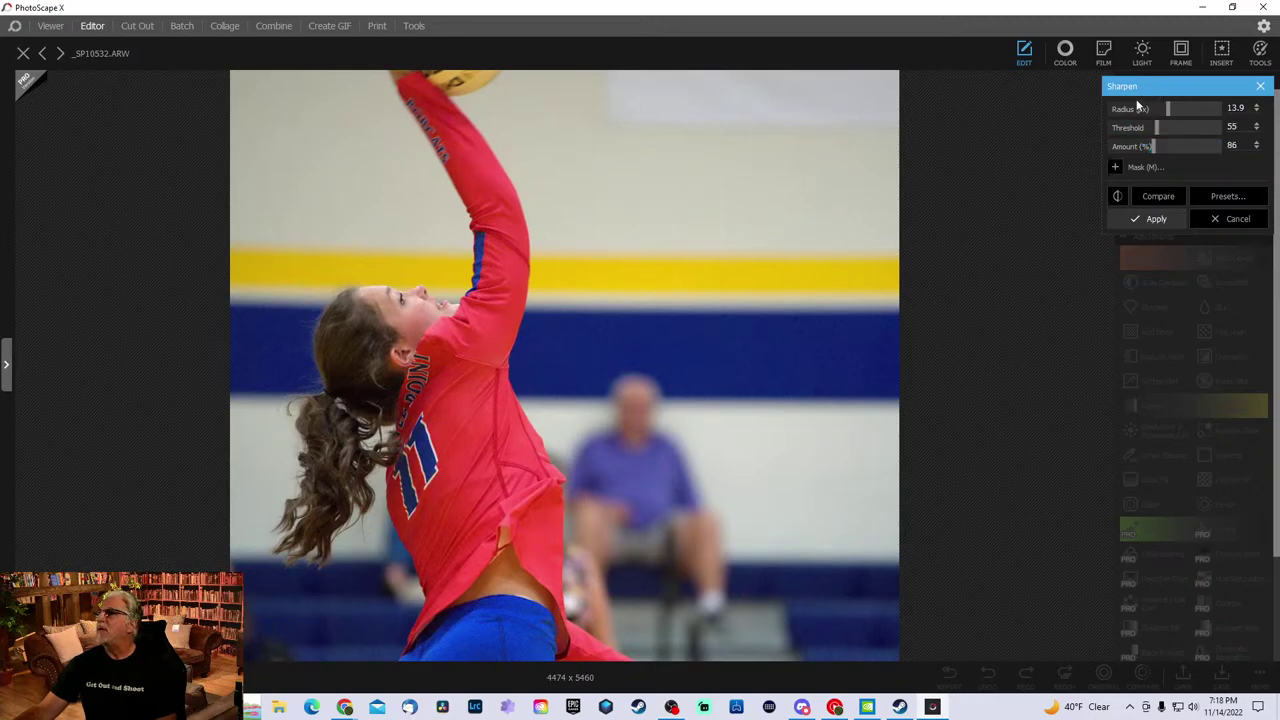
{"action": "left_click", "coordinate": [1155, 222]}
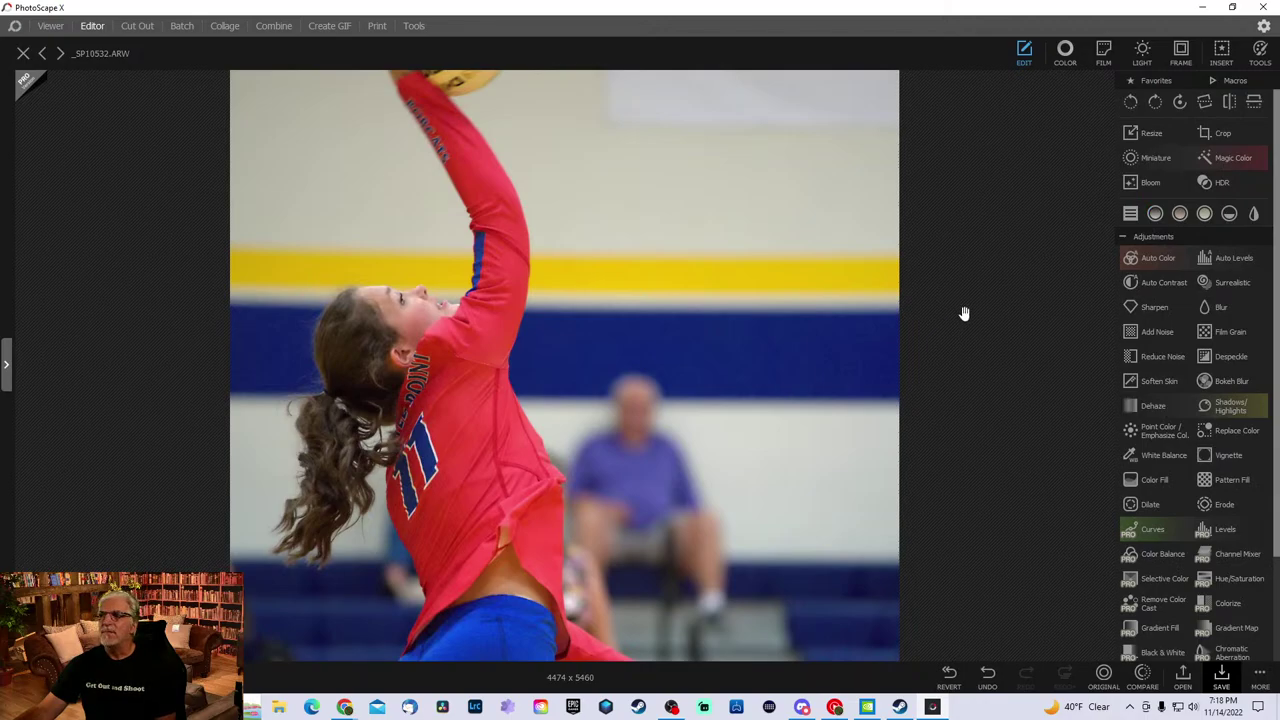
- Compare the sharpened hair and jersey-number close-up against the original
{"action": "left_click", "coordinate": [1145, 680]}
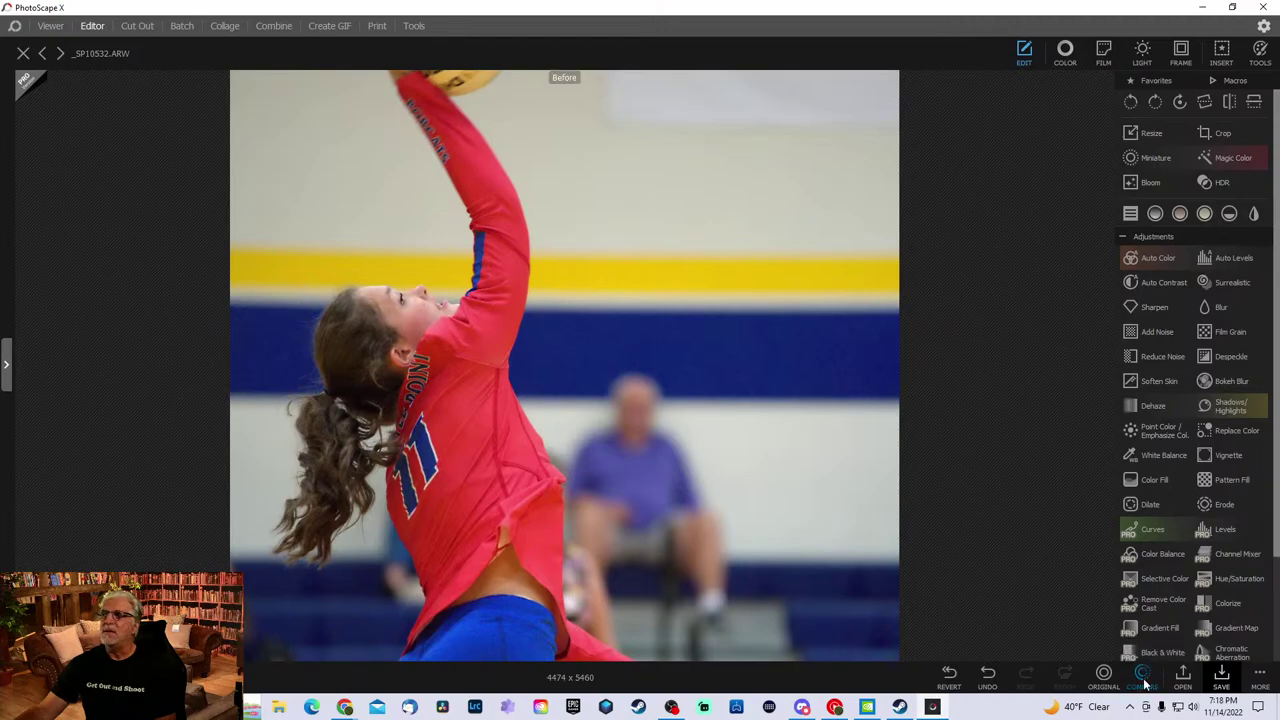
{"action": "left_click", "coordinate": [1145, 680]}
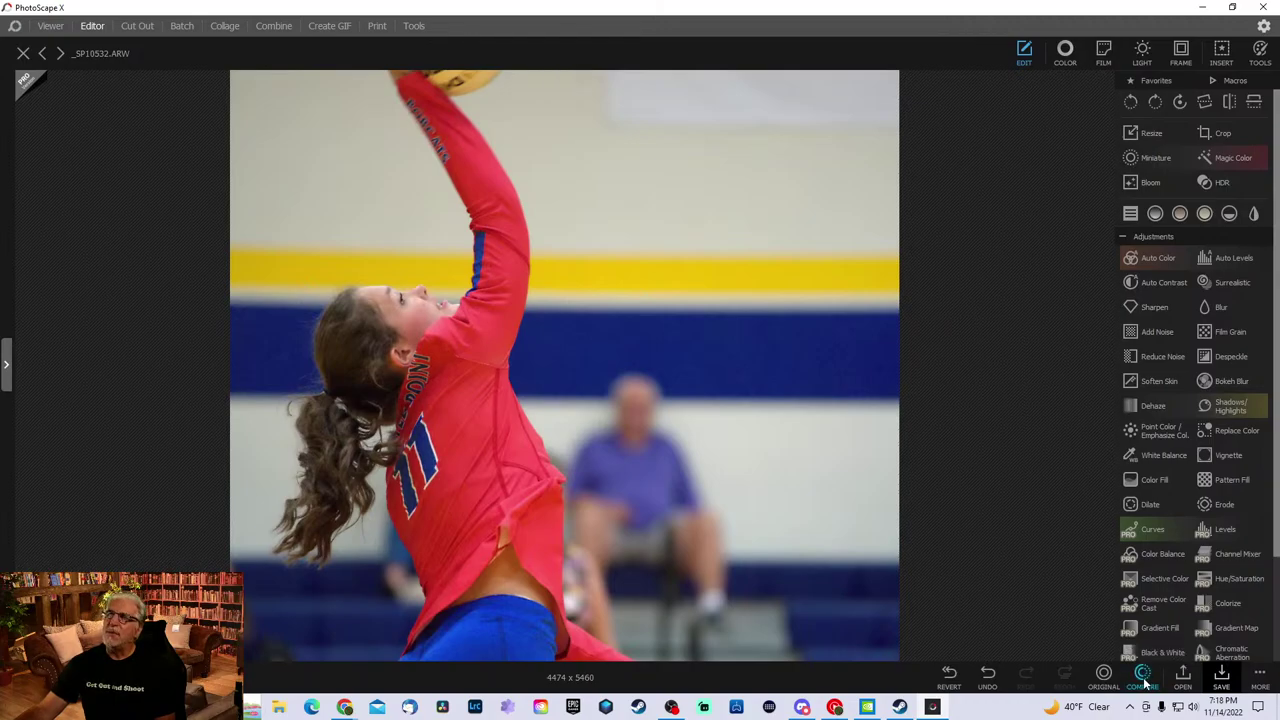
{"action": "left_click", "coordinate": [1145, 680]}
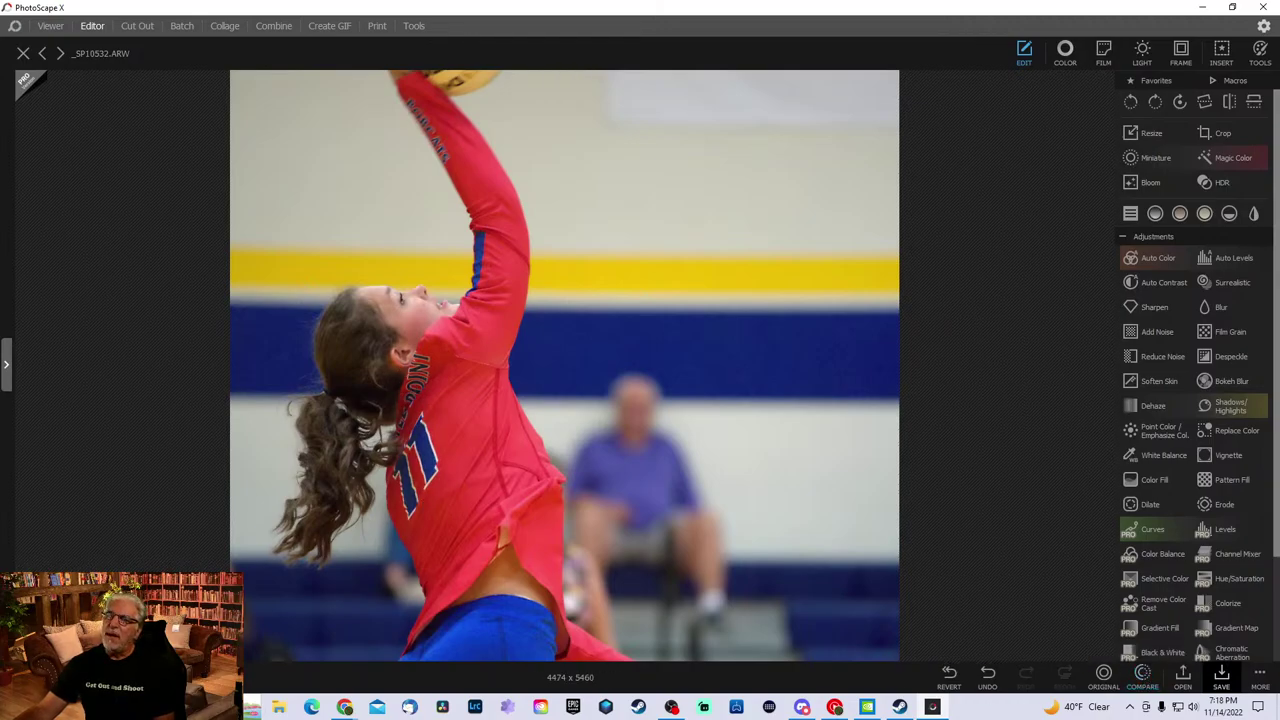
{"action": "scroll", "coordinate": [534, 520], "scroll_direction": "up", "scroll_amount": 3}
{"action": "left_click_drag", "start_coordinate": [534, 520], "coordinate": [697, 457]}
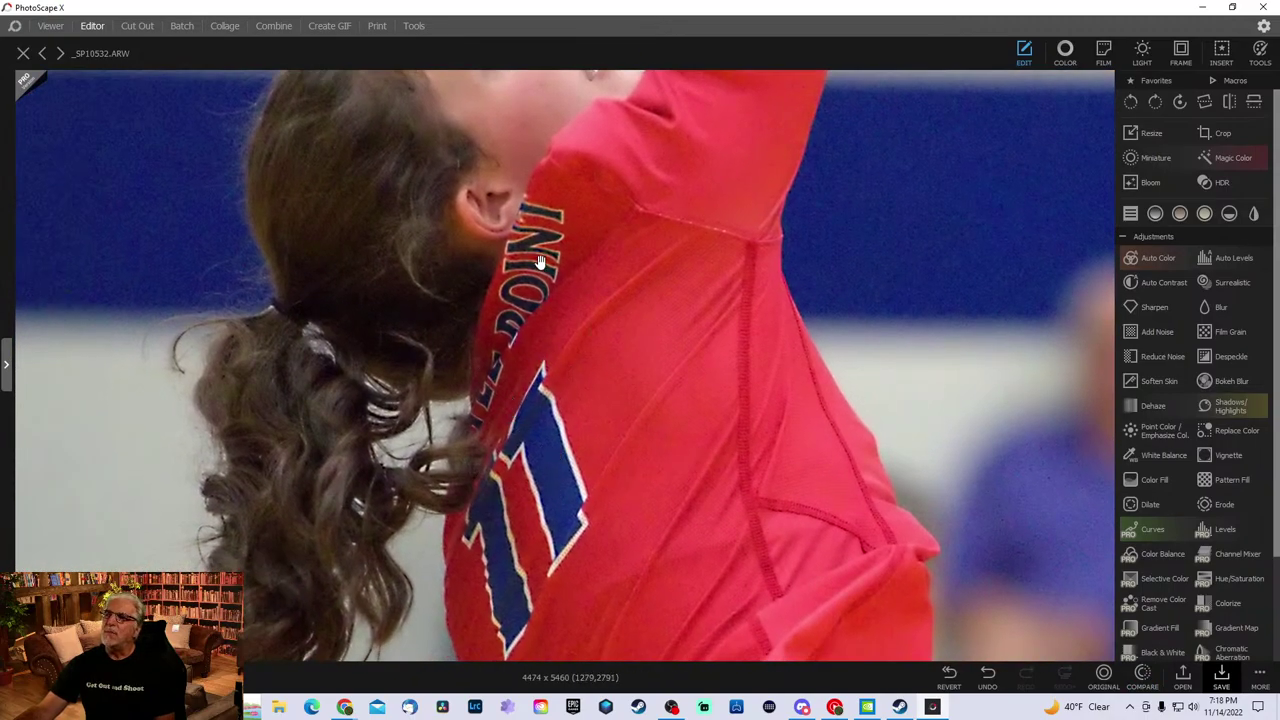
{"action": "left_click", "coordinate": [1145, 685]}
{"action": "left_click", "coordinate": [1145, 685]}
{"action": "left_click", "coordinate": [1145, 685]}
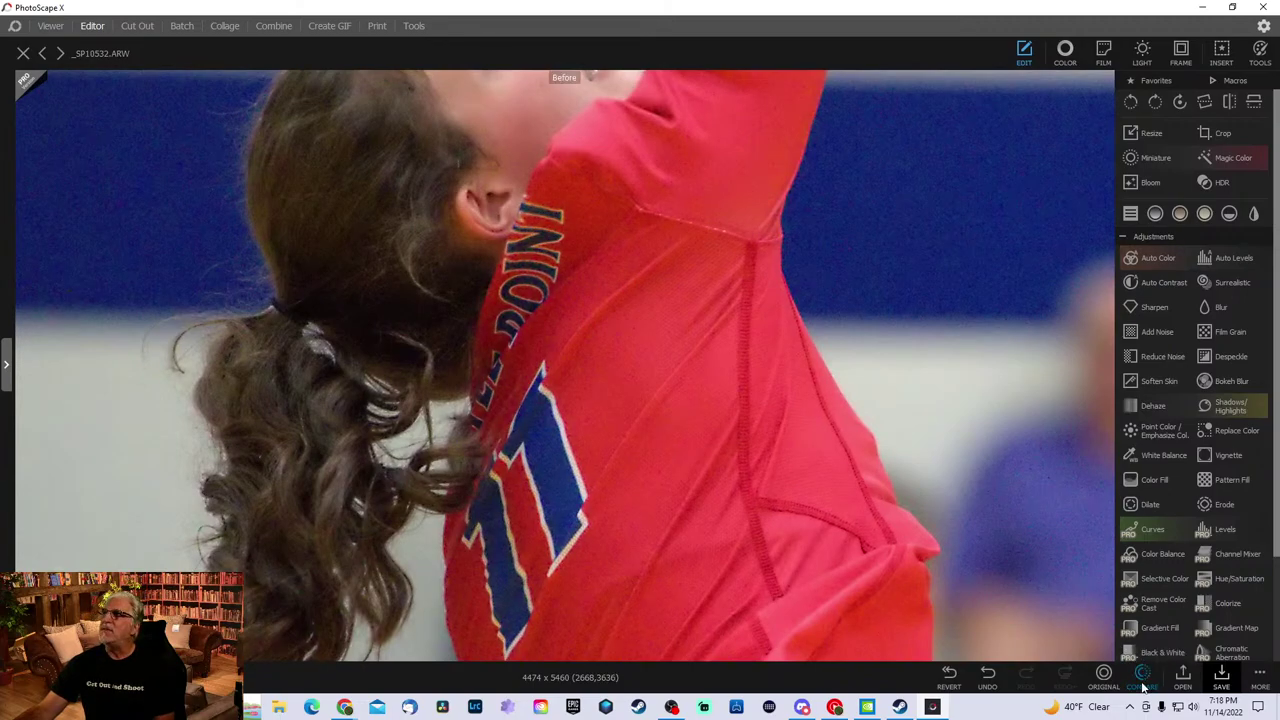
{"action": "left_click", "coordinate": [1145, 685]}
{"action": "left_click", "coordinate": [1145, 685]}
{"action": "left_click", "coordinate": [1145, 685]}
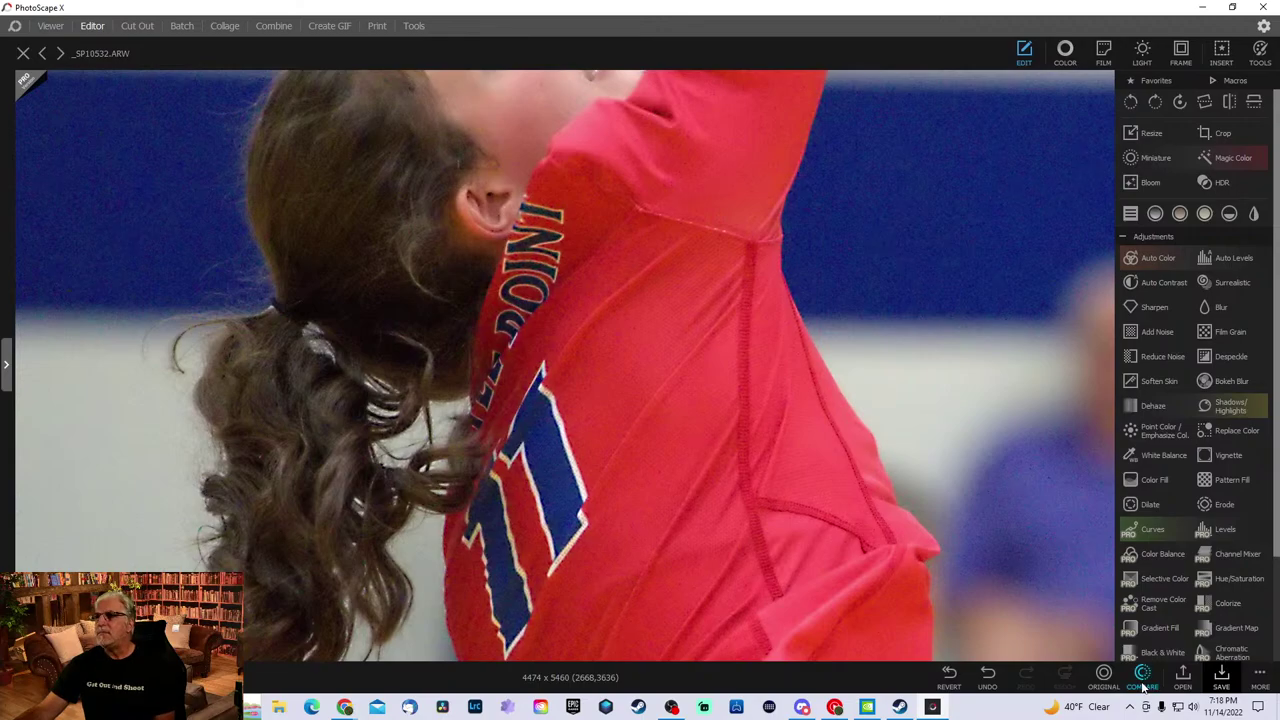
{"action": "left_click", "coordinate": [1145, 685]}
{"action": "left_click", "coordinate": [1145, 685]}
{"action": "scroll", "coordinate": [300, 600], "scroll_direction": "down", "scroll_amount": 5}
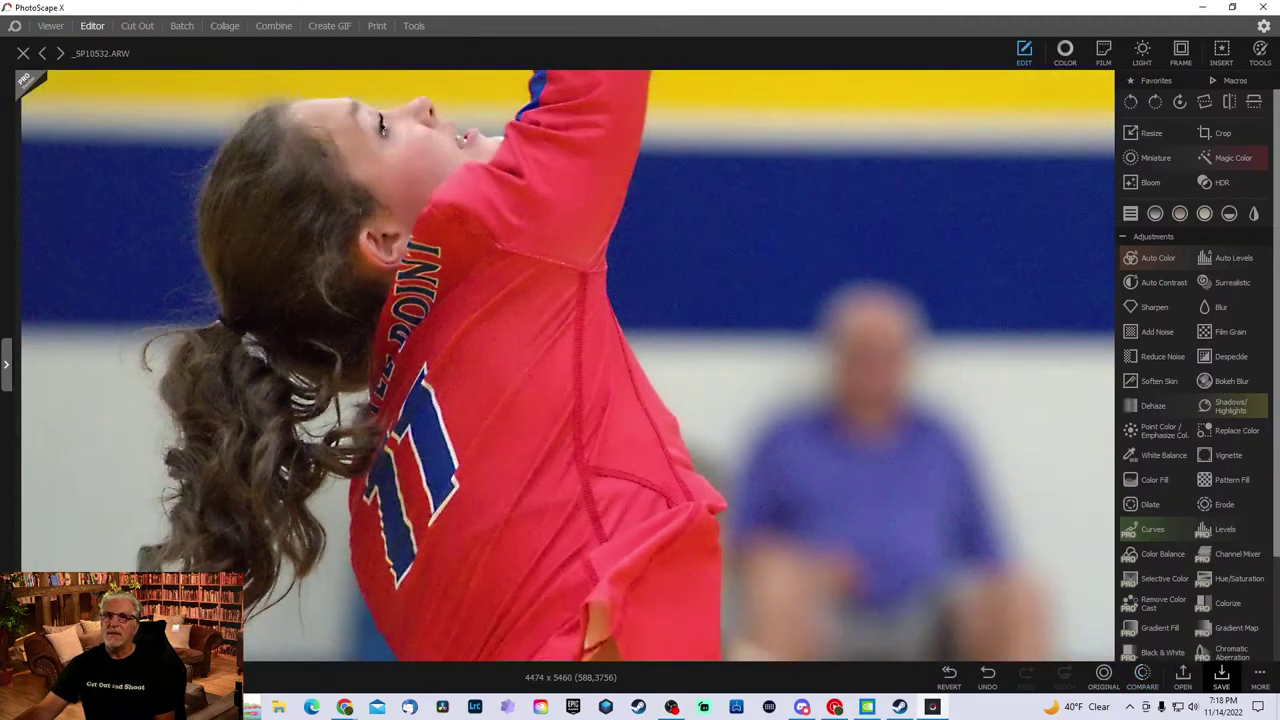
{"action": "scroll", "coordinate": [311, 534], "scroll_direction": "down", "scroll_amount": 1}
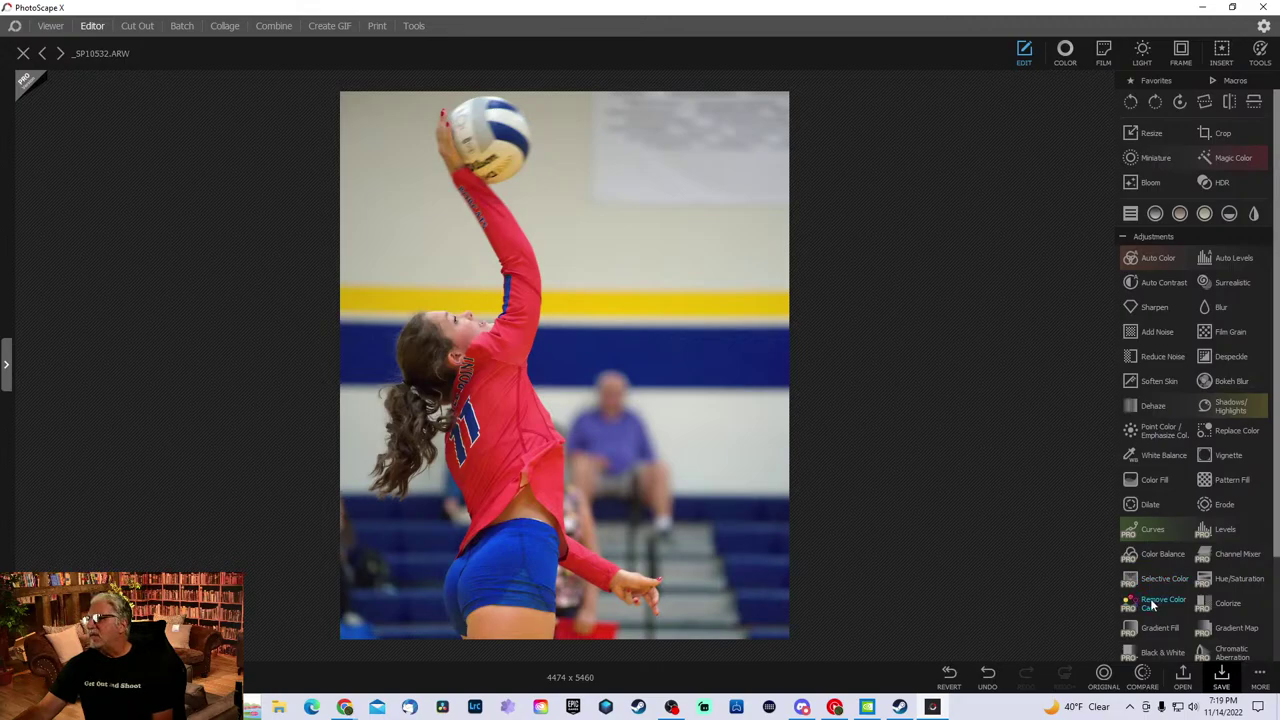
- Browse the Adjustments list and open White Balance
{"action": "scroll", "coordinate": [1173, 597], "scroll_direction": "down", "scroll_amount": 2}
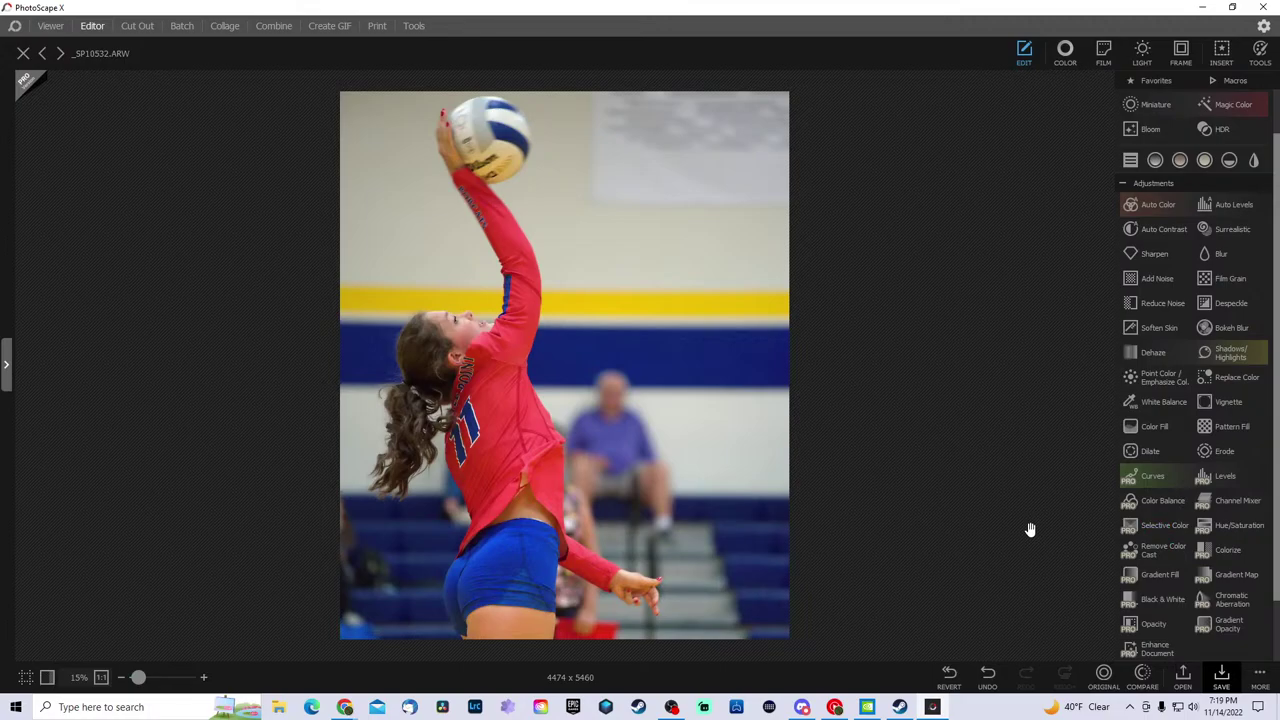
{"action": "scroll", "coordinate": [1210, 560], "scroll_direction": "down", "scroll_amount": 2}
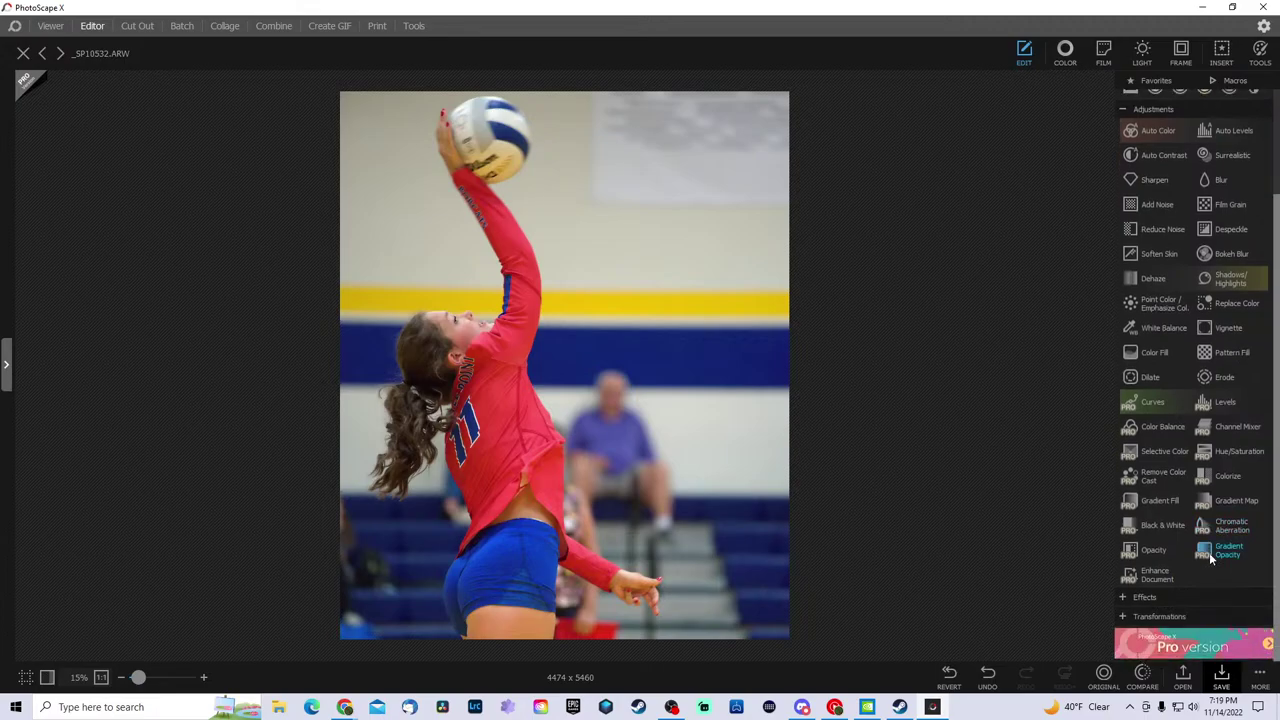
{"action": "scroll", "coordinate": [1205, 560], "scroll_direction": "up", "scroll_amount": 1}
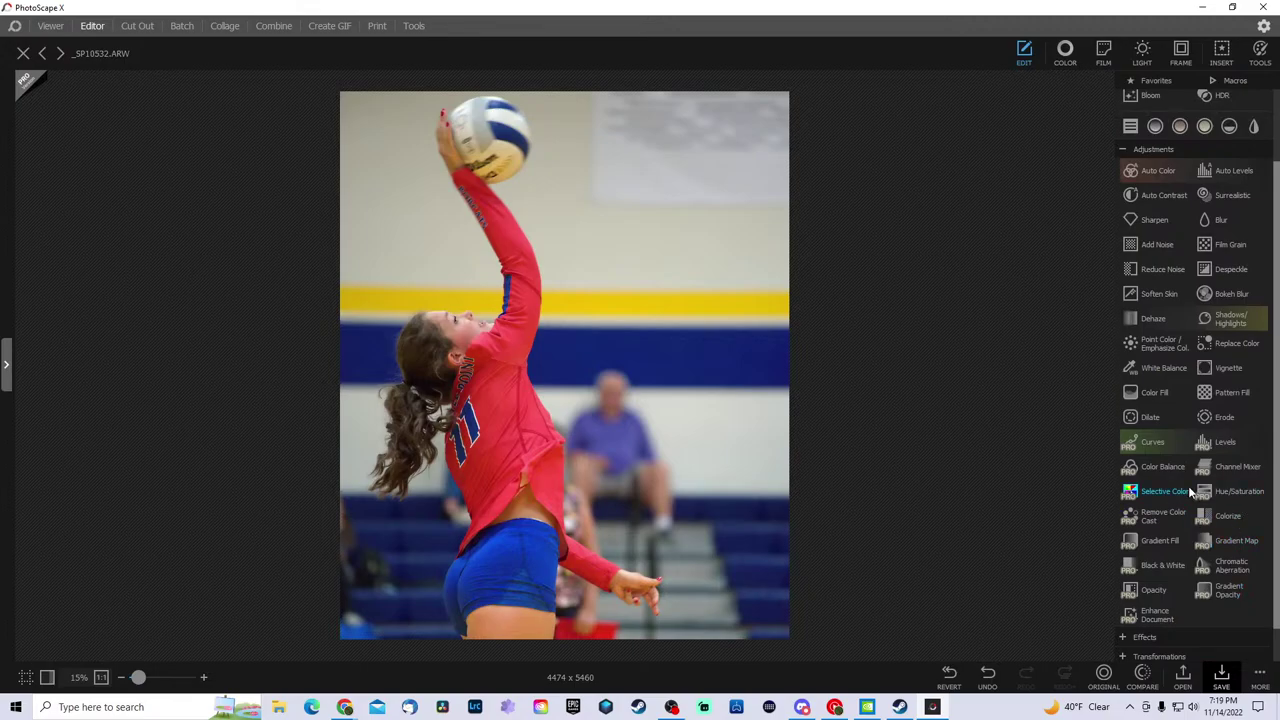
{"action": "scroll", "coordinate": [1190, 490], "scroll_direction": "up", "scroll_amount": 2}
{"action": "scroll", "coordinate": [1205, 481], "scroll_direction": "down", "scroll_amount": 1}
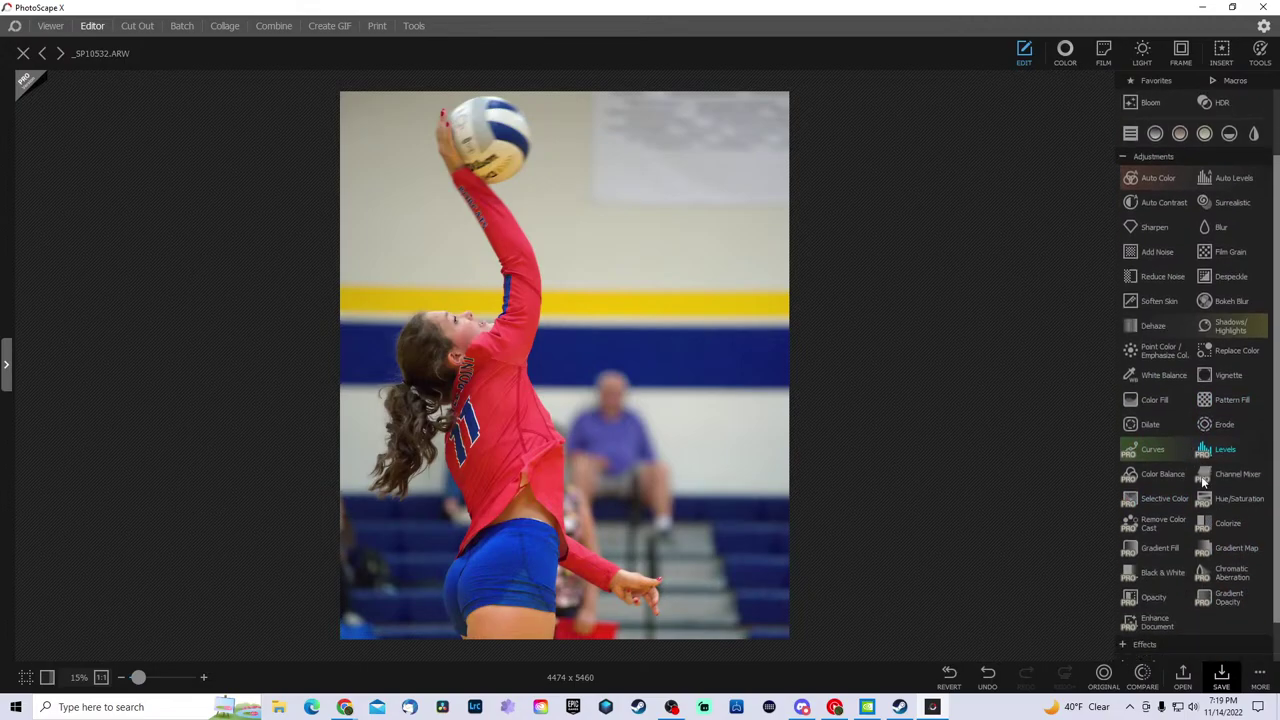
{"action": "scroll", "coordinate": [1205, 480], "scroll_direction": "up", "scroll_amount": 1}
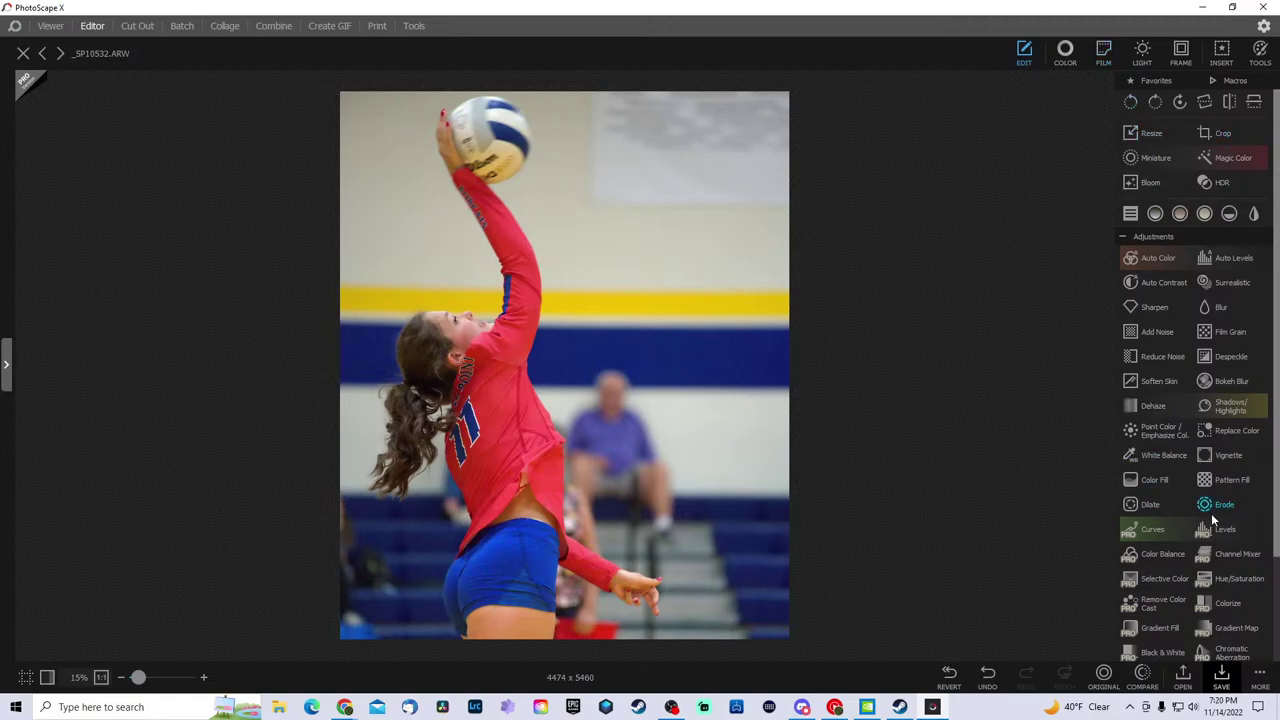
{"action": "scroll", "coordinate": [1211, 513], "scroll_direction": "down", "scroll_amount": 1}
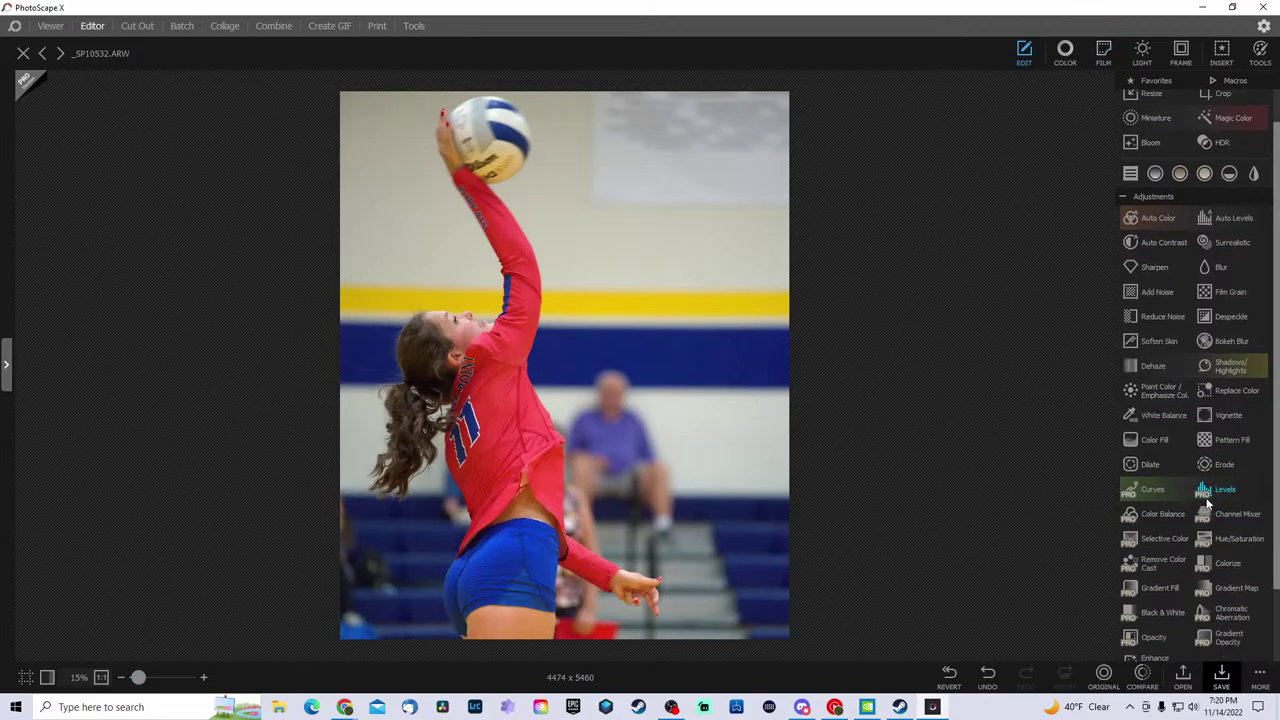
{"action": "left_click", "coordinate": [1154, 414]}
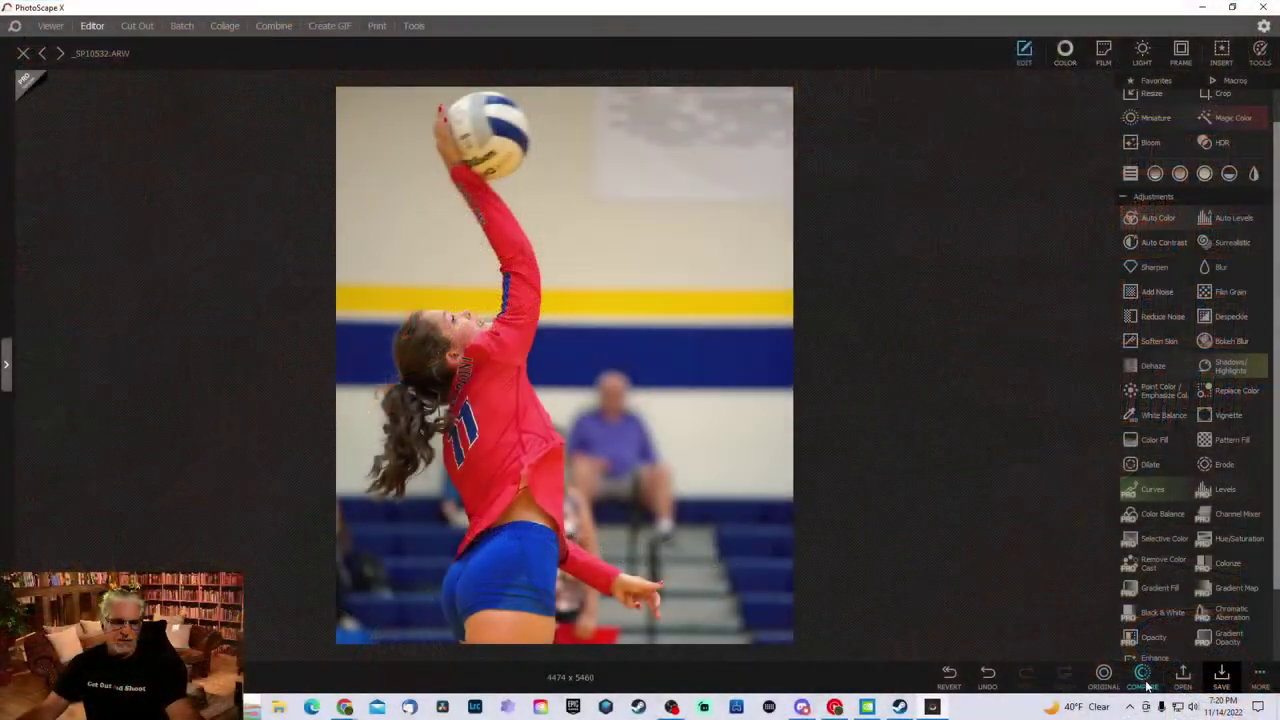
- Compare before and after, undo the last adjustment, and open White Balance
{"action": "left_click", "coordinate": [1144, 684]}
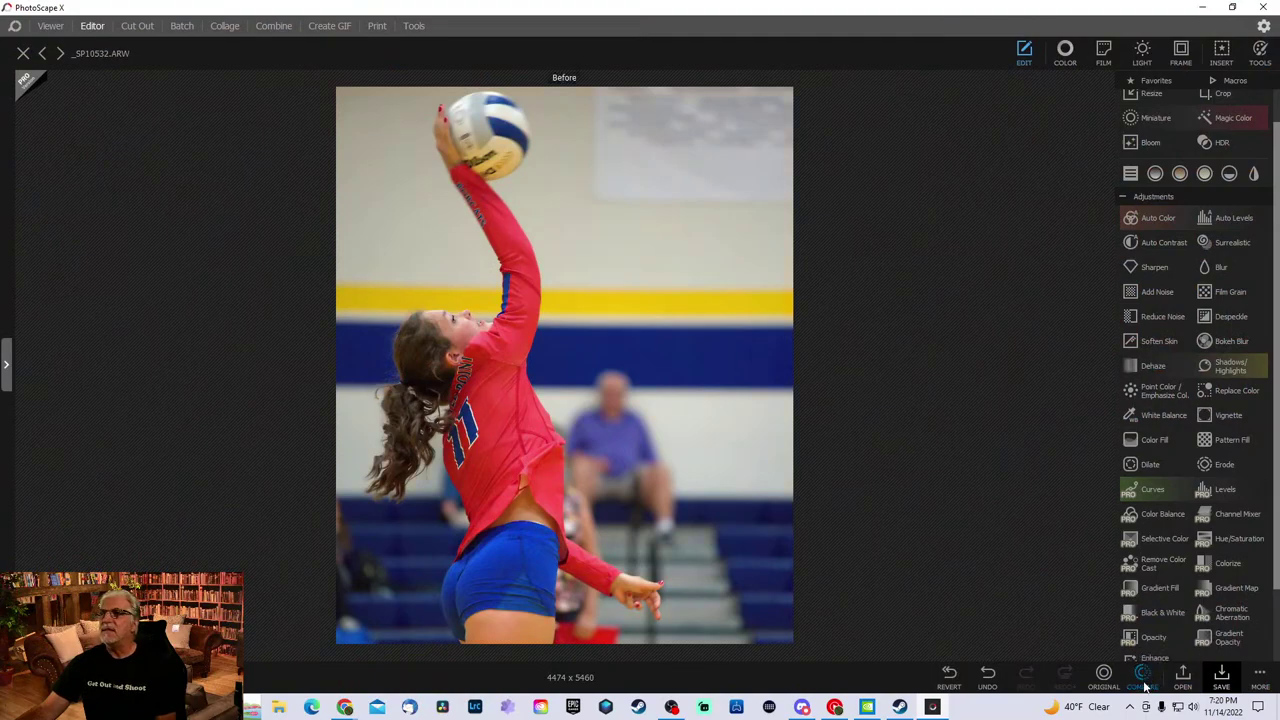
{"action": "left_click", "coordinate": [1144, 684]}
{"action": "left_click", "coordinate": [1144, 684]}
{"action": "left_click", "coordinate": [1144, 684]}
{"action": "left_click", "coordinate": [1144, 684]}
{"action": "left_click", "coordinate": [1144, 684]}
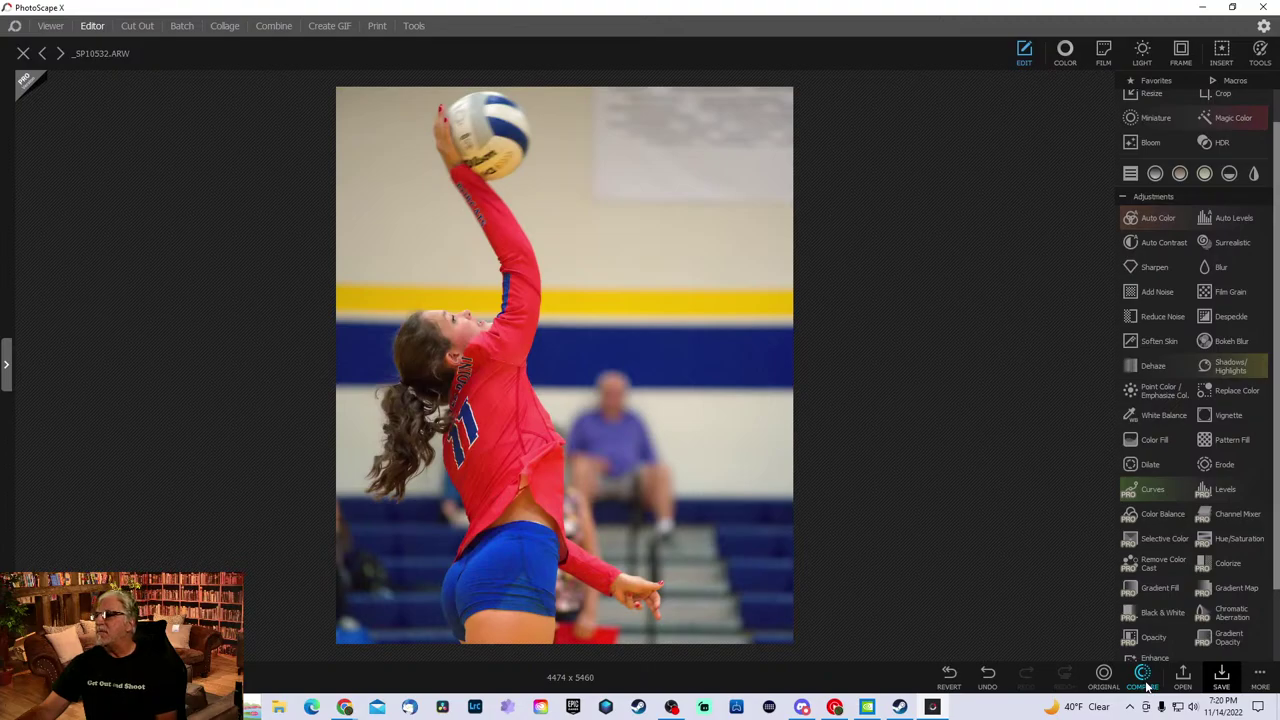
{"action": "left_click", "coordinate": [987, 676]}
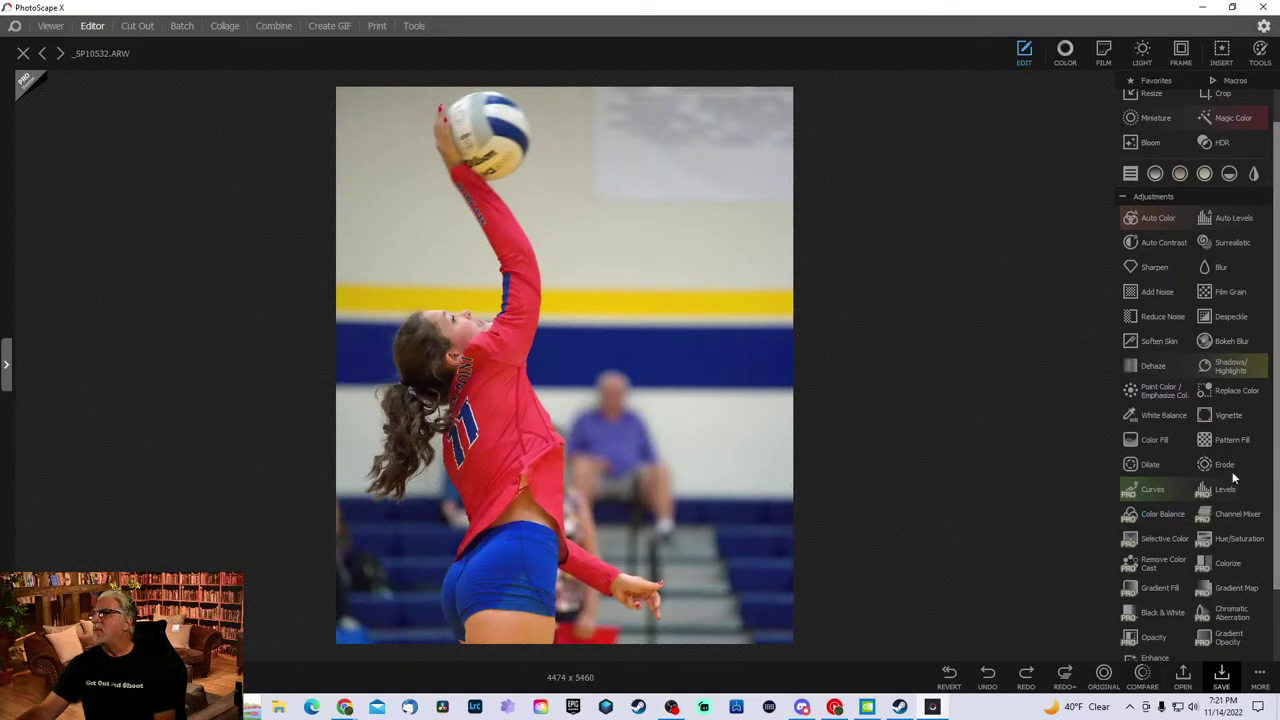
{"action": "left_click", "coordinate": [1163, 416]}
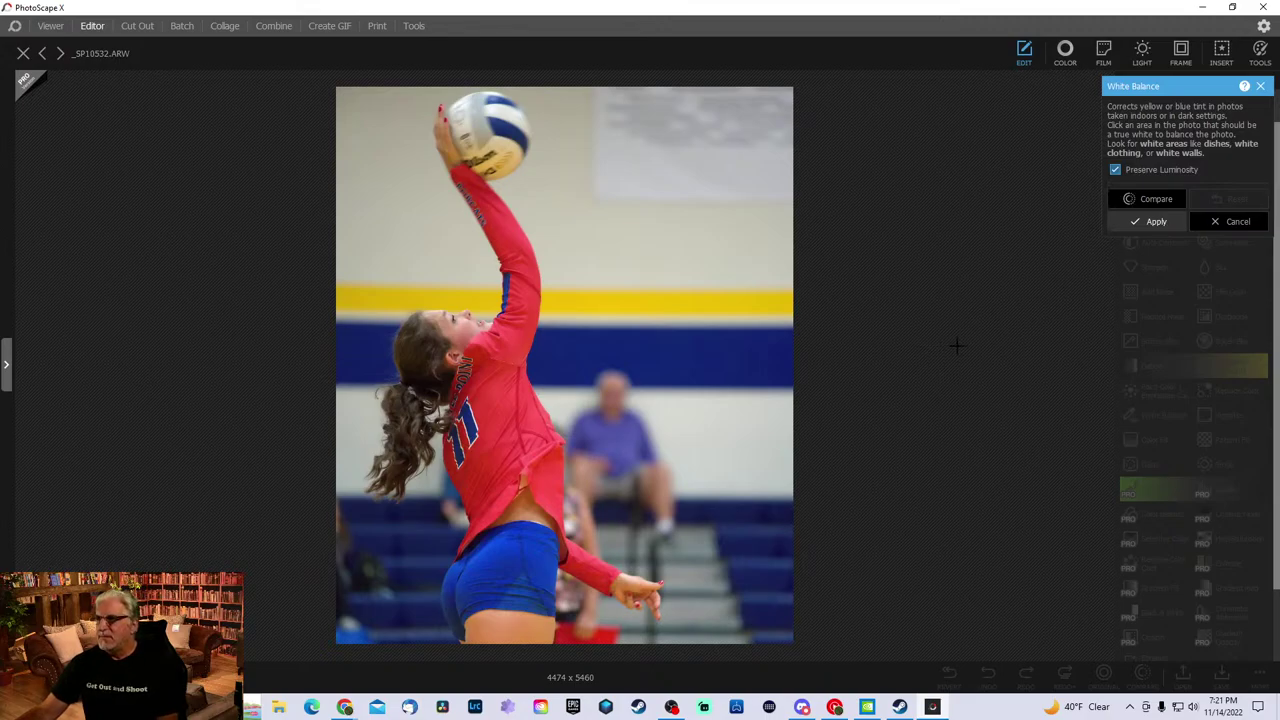
- Apply white balance sampled from the back wall, compare, then undo it
{"action": "left_click", "coordinate": [615, 173]}
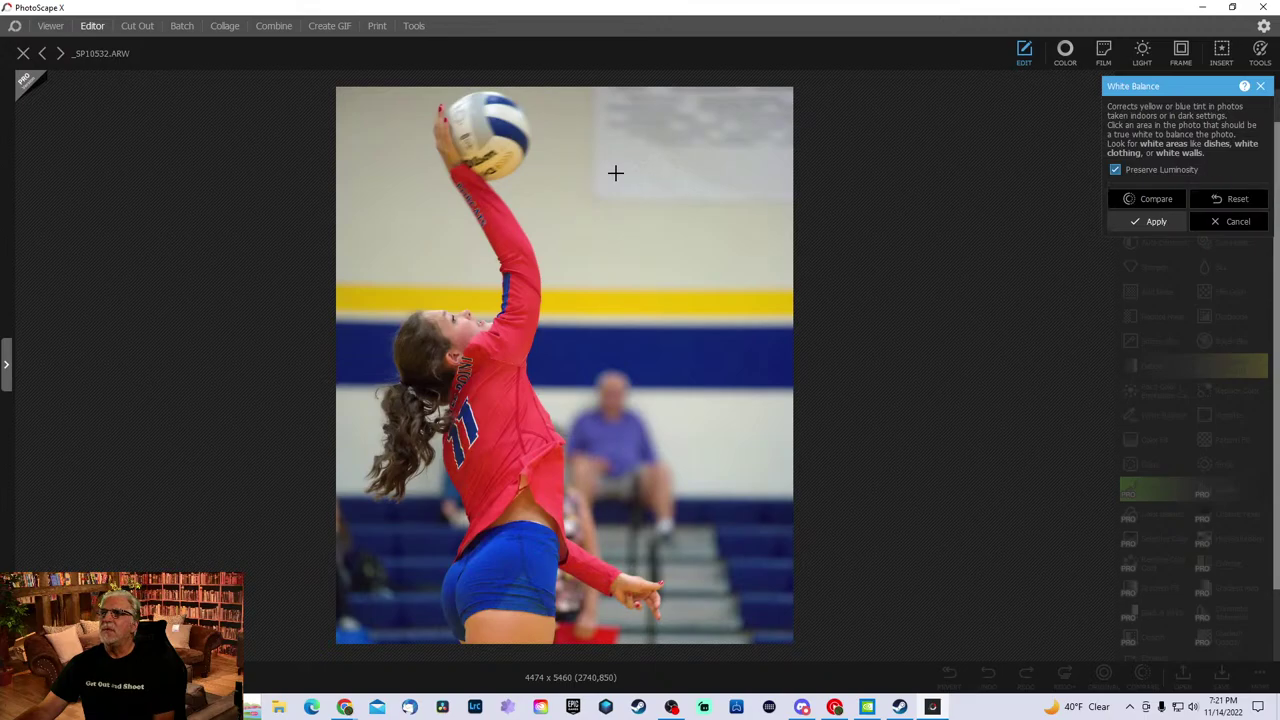
{"action": "left_click", "coordinate": [1163, 225]}
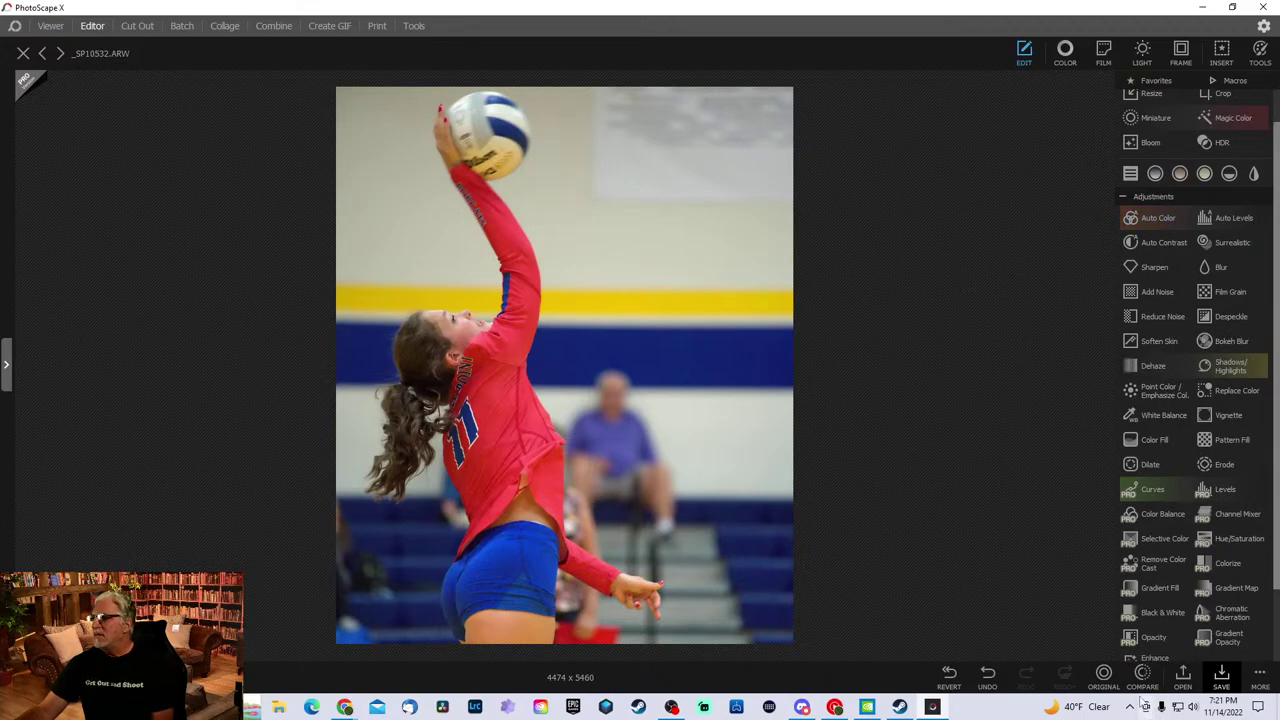
{"action": "left_click", "coordinate": [1143, 678]}
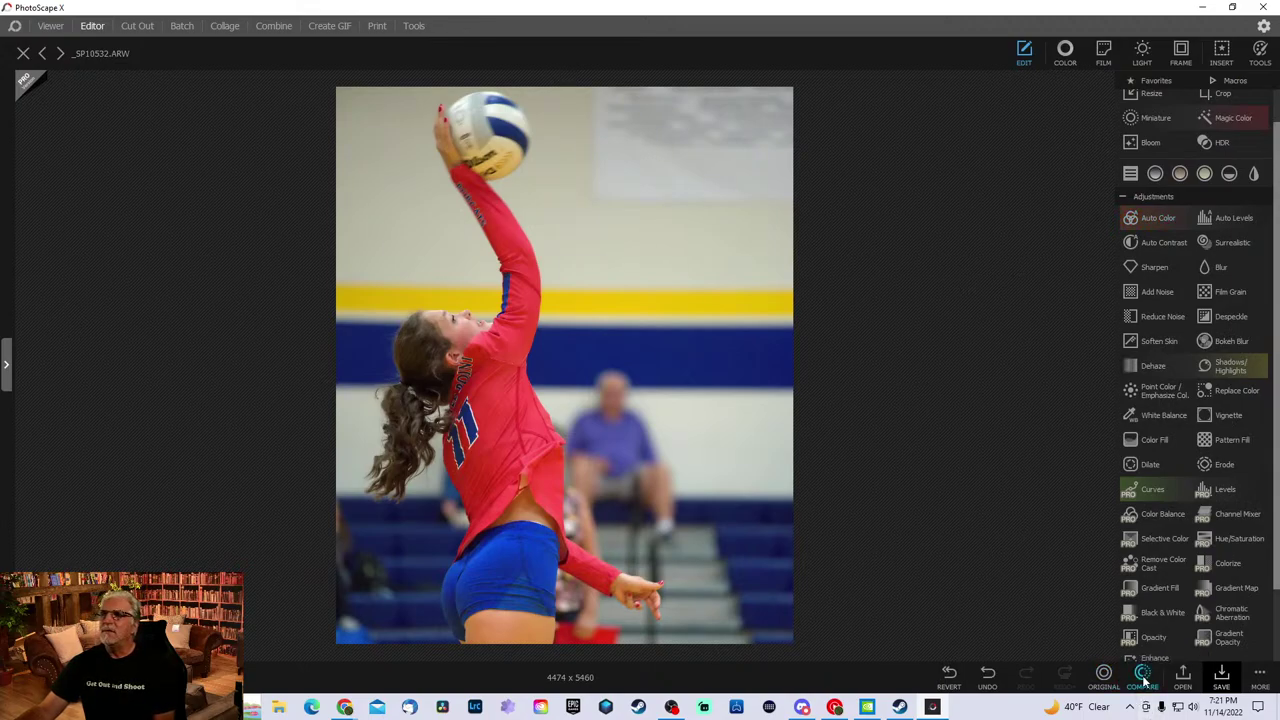
{"action": "left_click", "coordinate": [1143, 678]}
{"action": "left_click", "coordinate": [988, 680]}
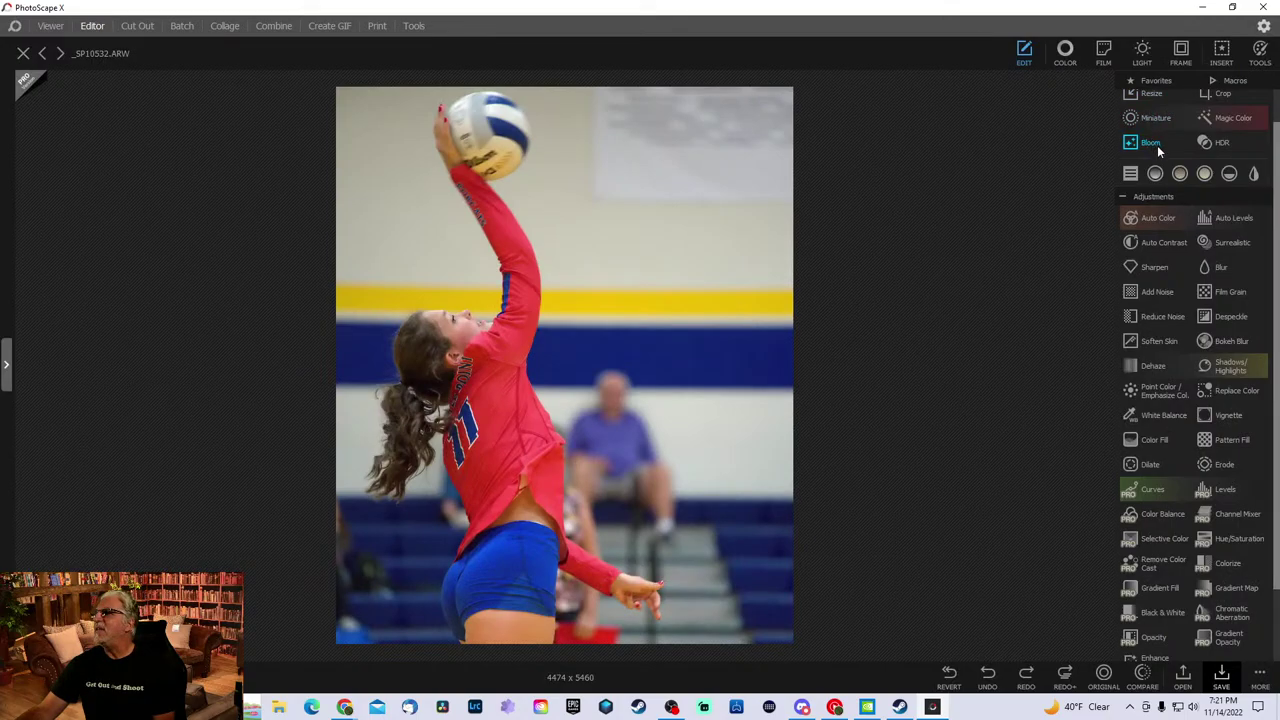
- Reapply White Balance using the white wall as the neutral reference
{"action": "scroll", "coordinate": [1154, 211], "scroll_direction": "up", "scroll_amount": 1}
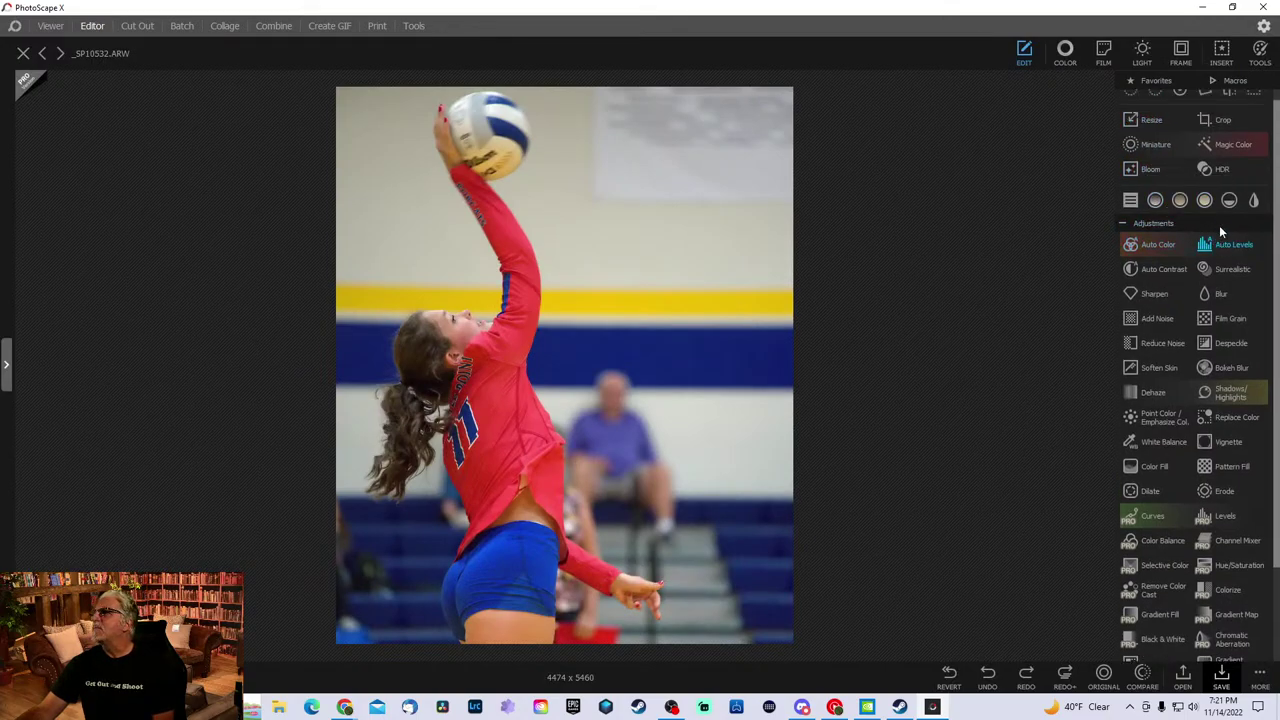
{"action": "left_click", "coordinate": [1164, 441]}
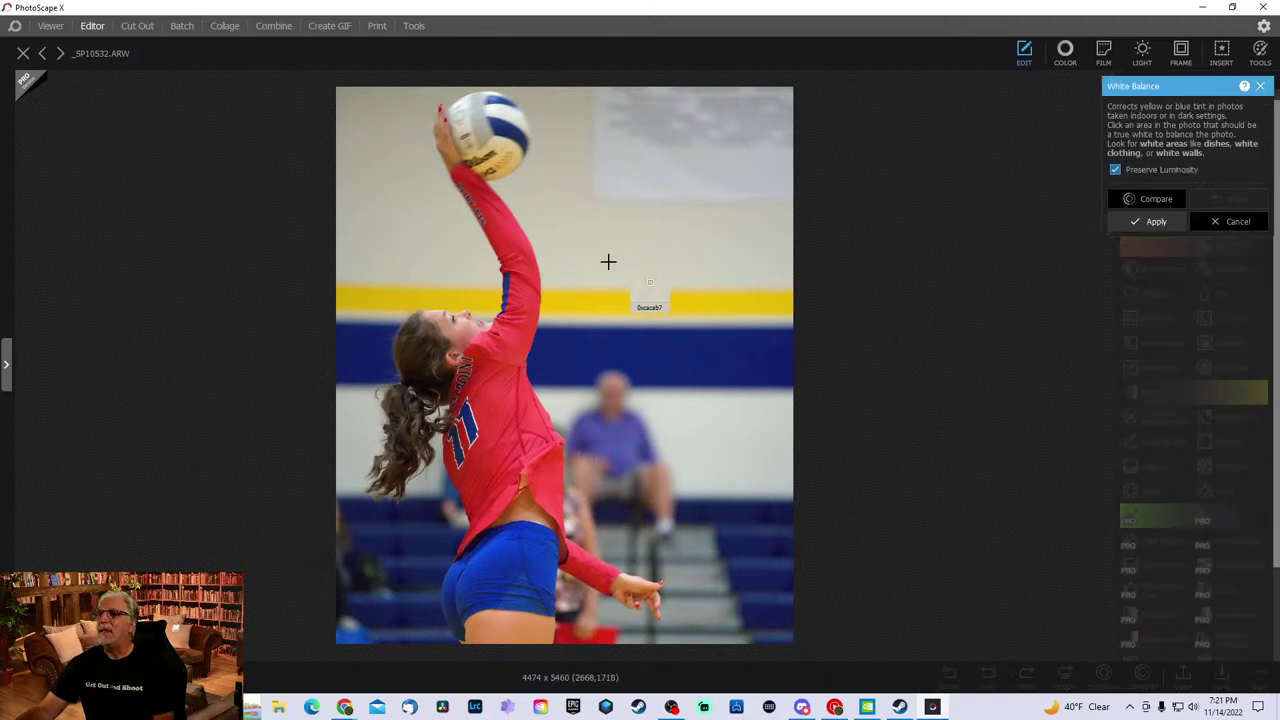
{"action": "left_click", "coordinate": [614, 183]}
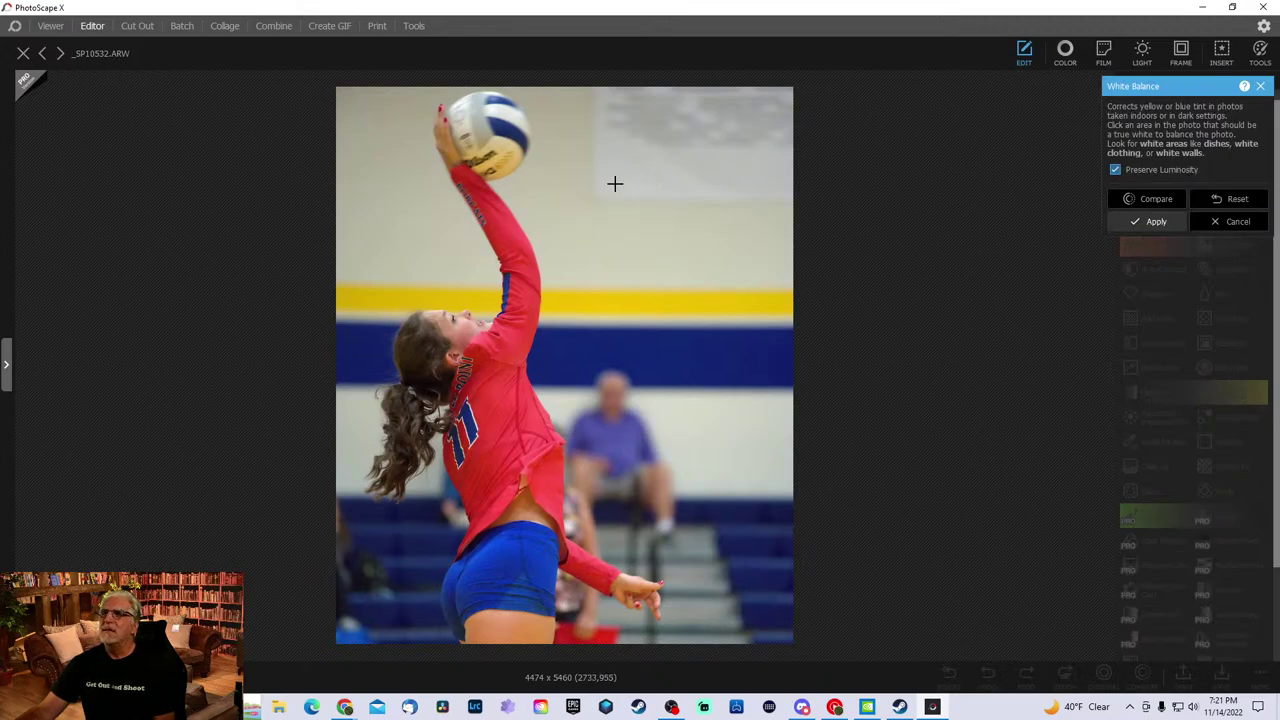
{"action": "left_click", "coordinate": [1153, 221]}
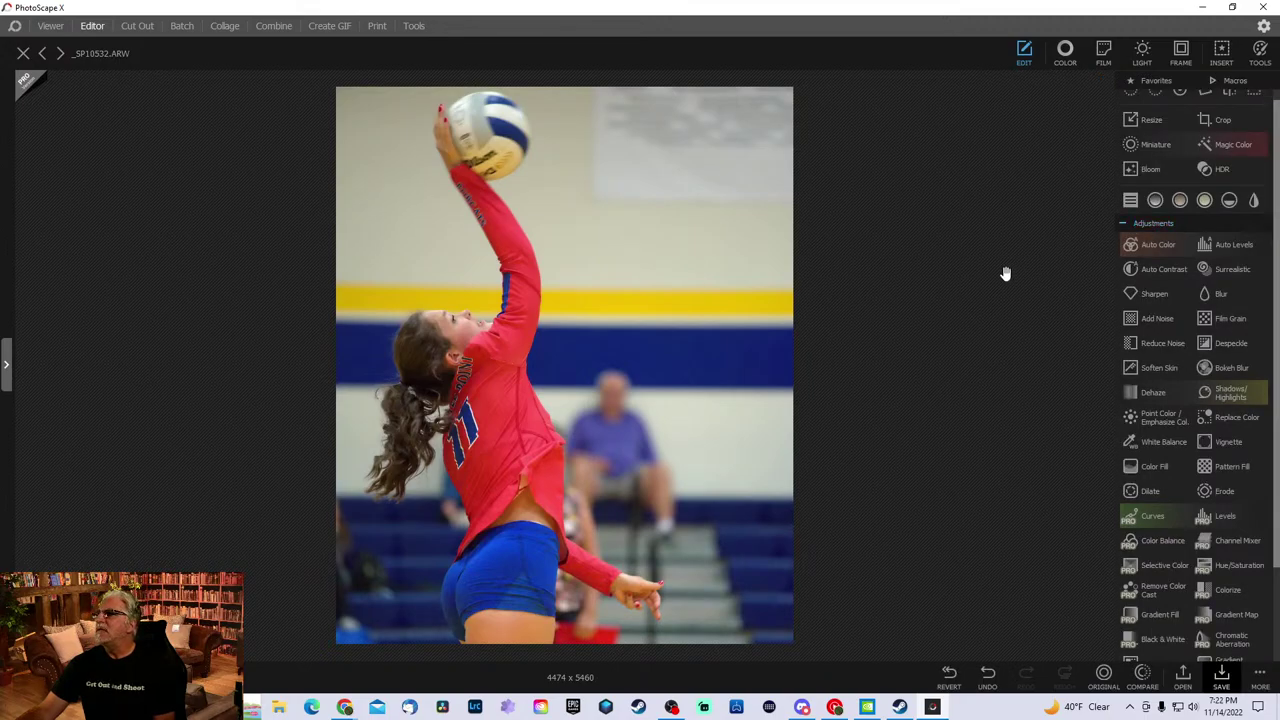
- Compare the white-balanced close-up with the original, then undo White Balance
{"action": "left_click", "coordinate": [1144, 678]}
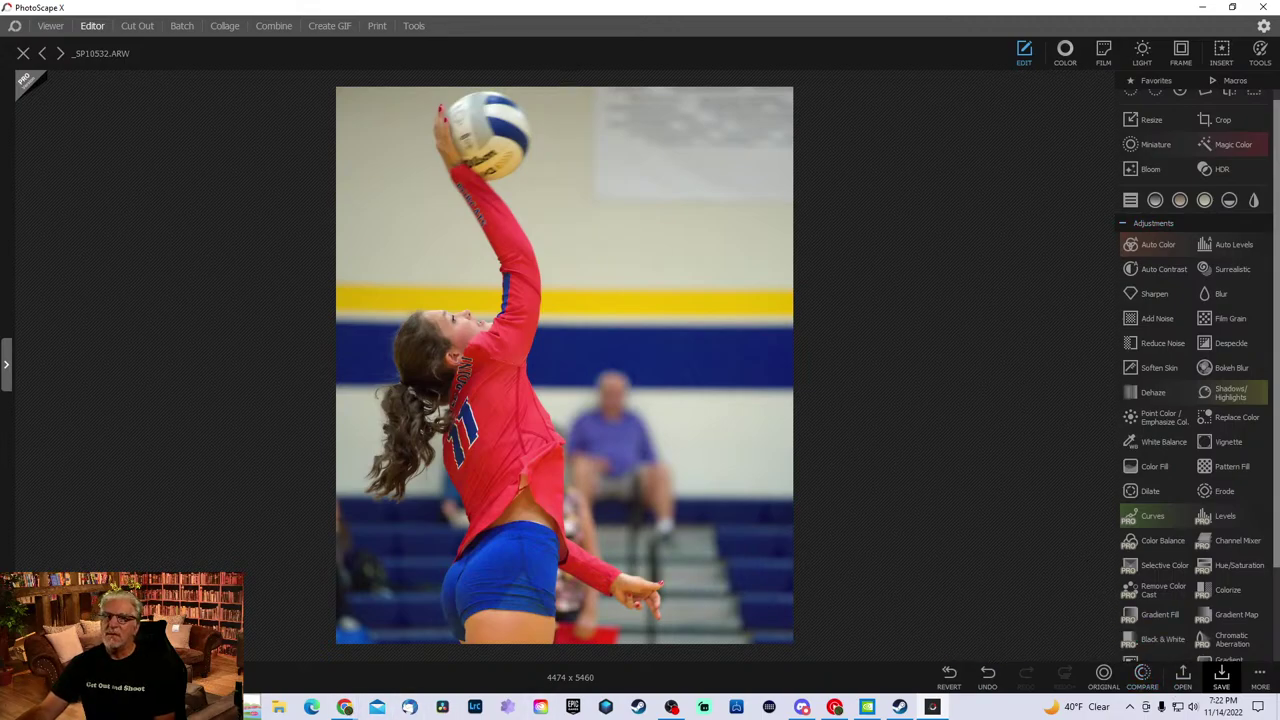
{"action": "scroll", "coordinate": [567, 426], "scroll_direction": "up", "scroll_amount": 2}
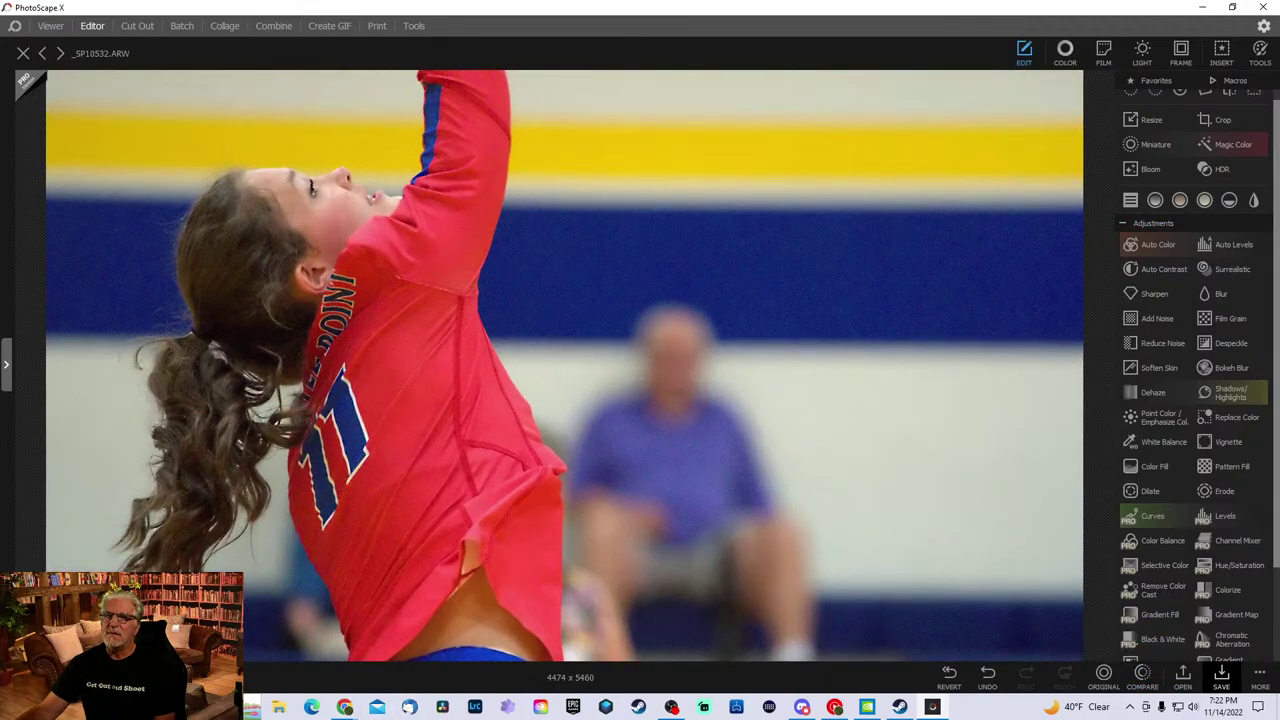
{"action": "left_click", "coordinate": [1145, 685]}
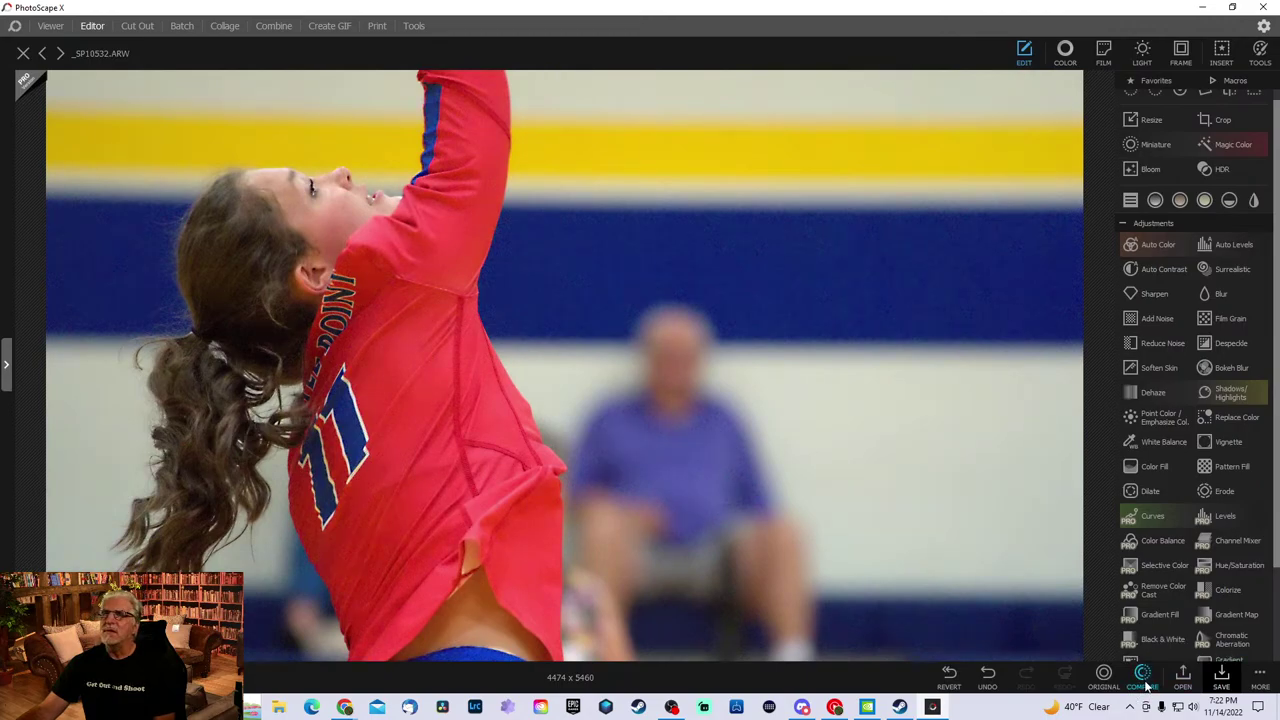
{"action": "left_click", "coordinate": [1146, 685]}
{"action": "left_click", "coordinate": [1146, 685]}
{"action": "left_click", "coordinate": [1146, 685]}
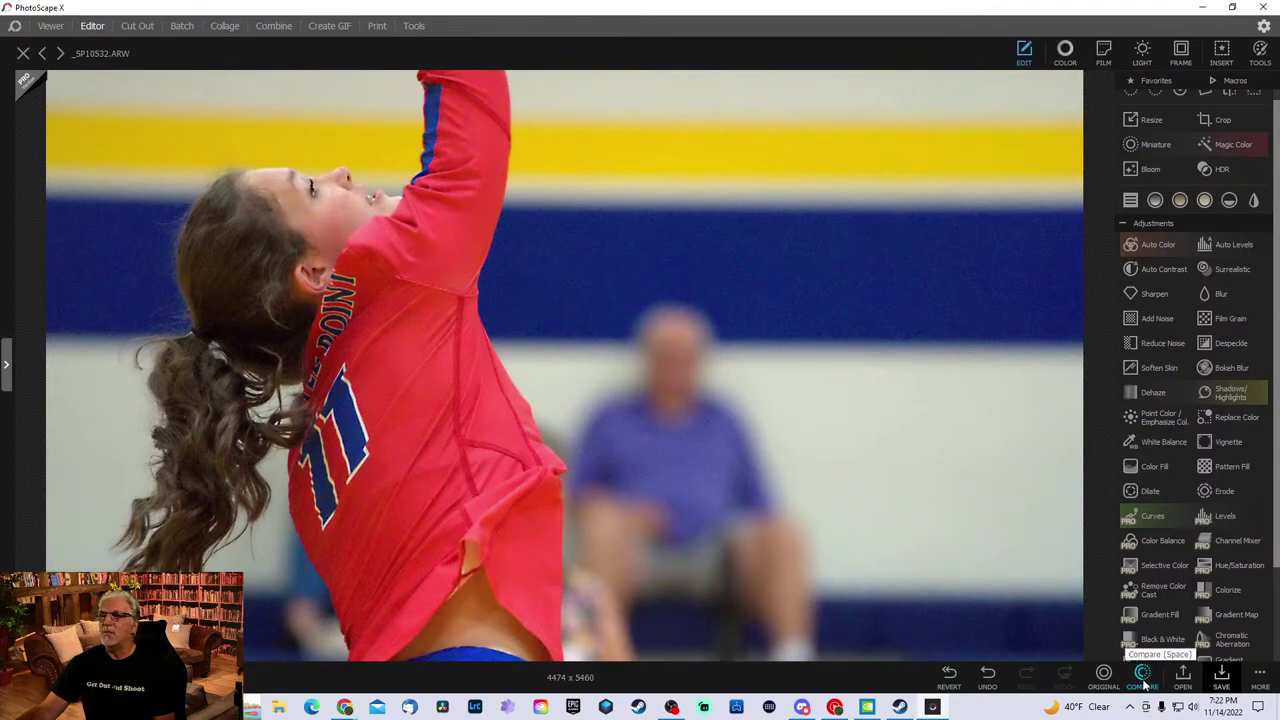
{"action": "left_click", "coordinate": [1145, 685]}
{"action": "left_click", "coordinate": [1145, 685]}
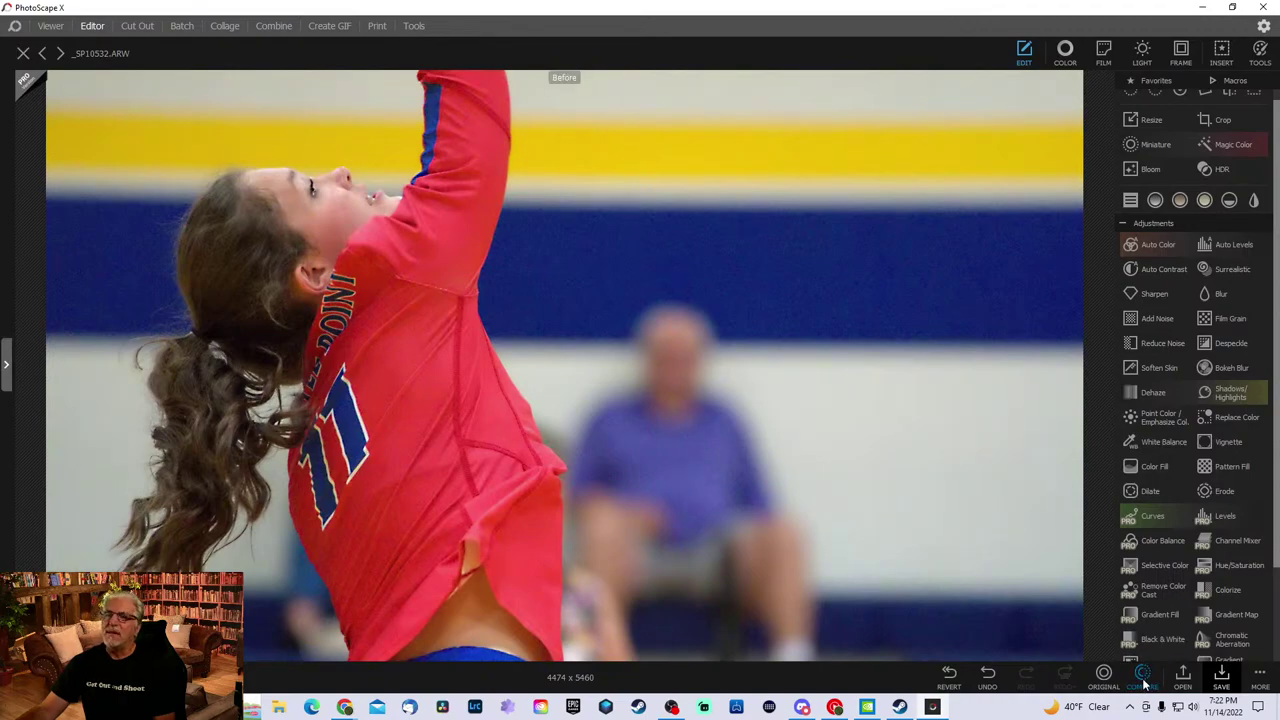
{"action": "left_click", "coordinate": [1146, 684]}
{"action": "left_click", "coordinate": [1146, 684]}
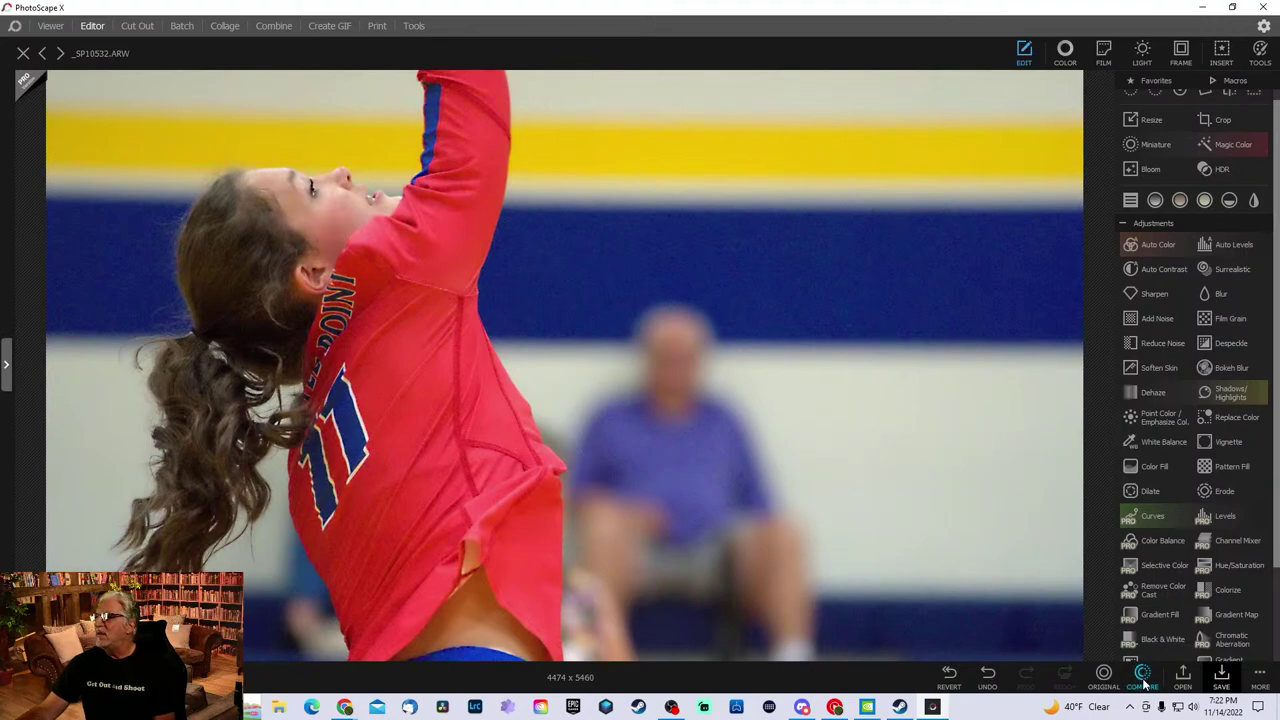
{"action": "left_click", "coordinate": [988, 678]}
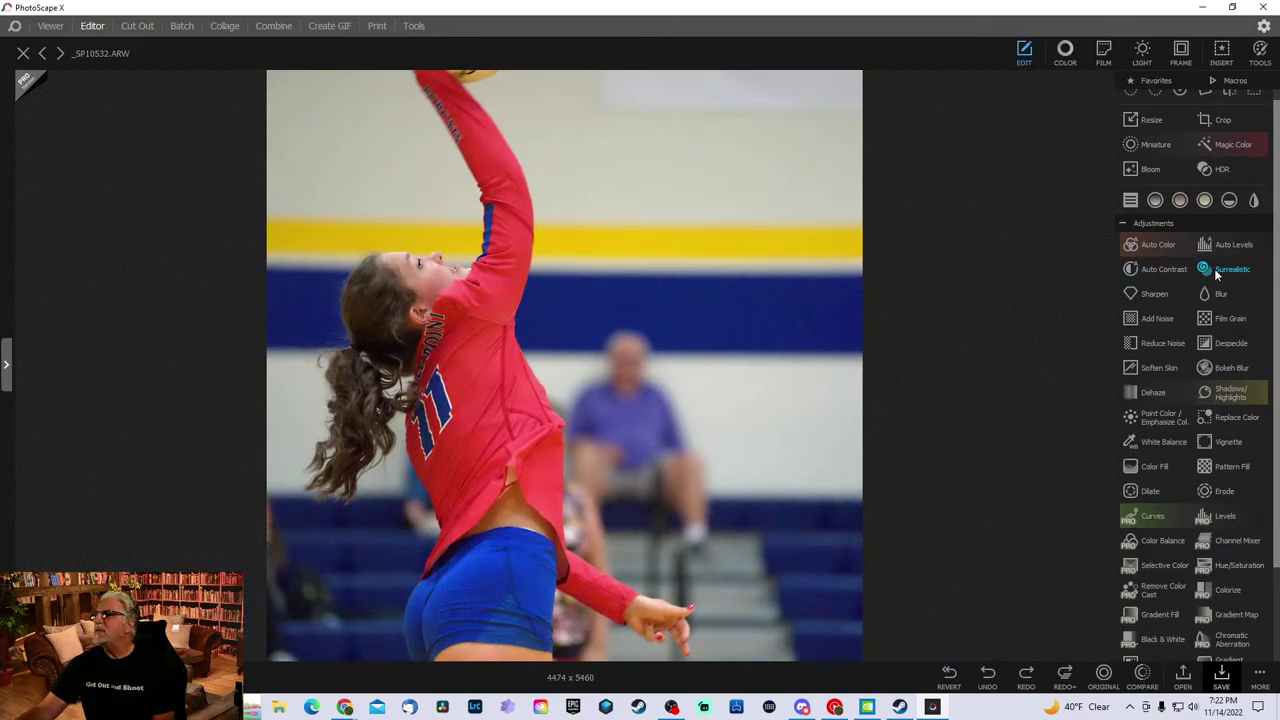
{"action": "left_click", "coordinate": [1216, 271]}
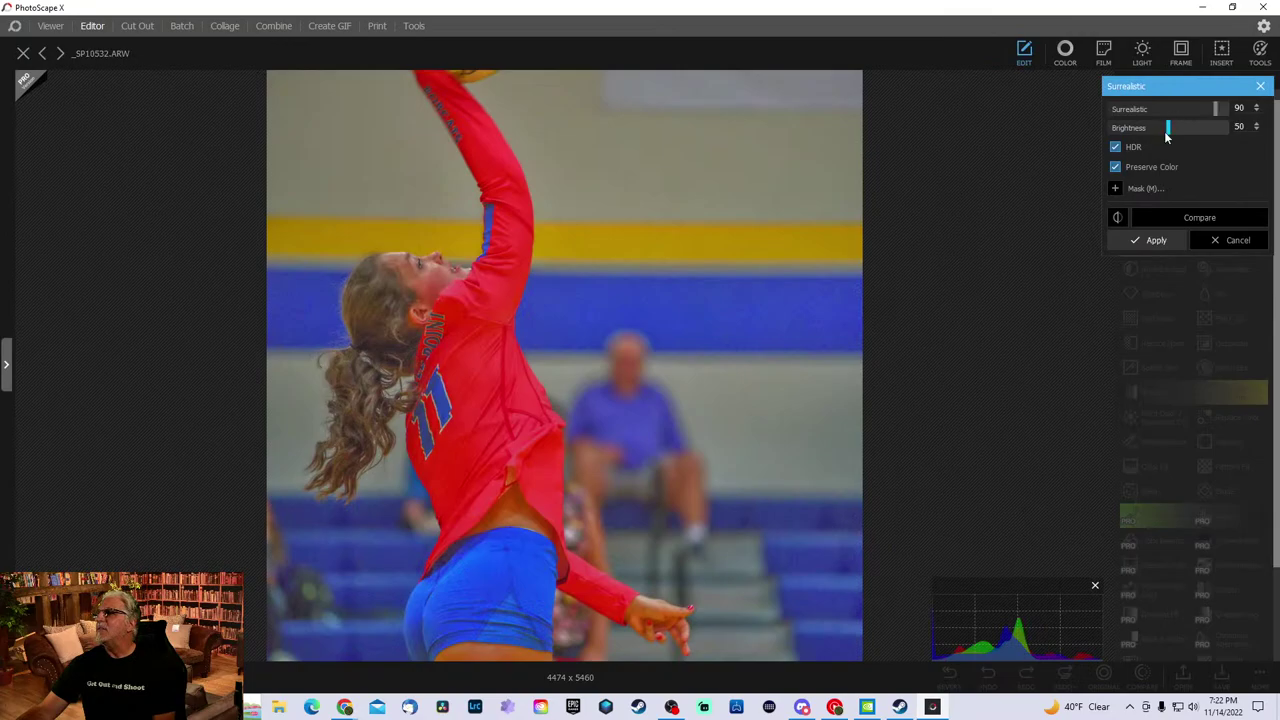
{"action": "left_click_drag", "start_coordinate": [1167, 129], "coordinate": [1140, 128]}
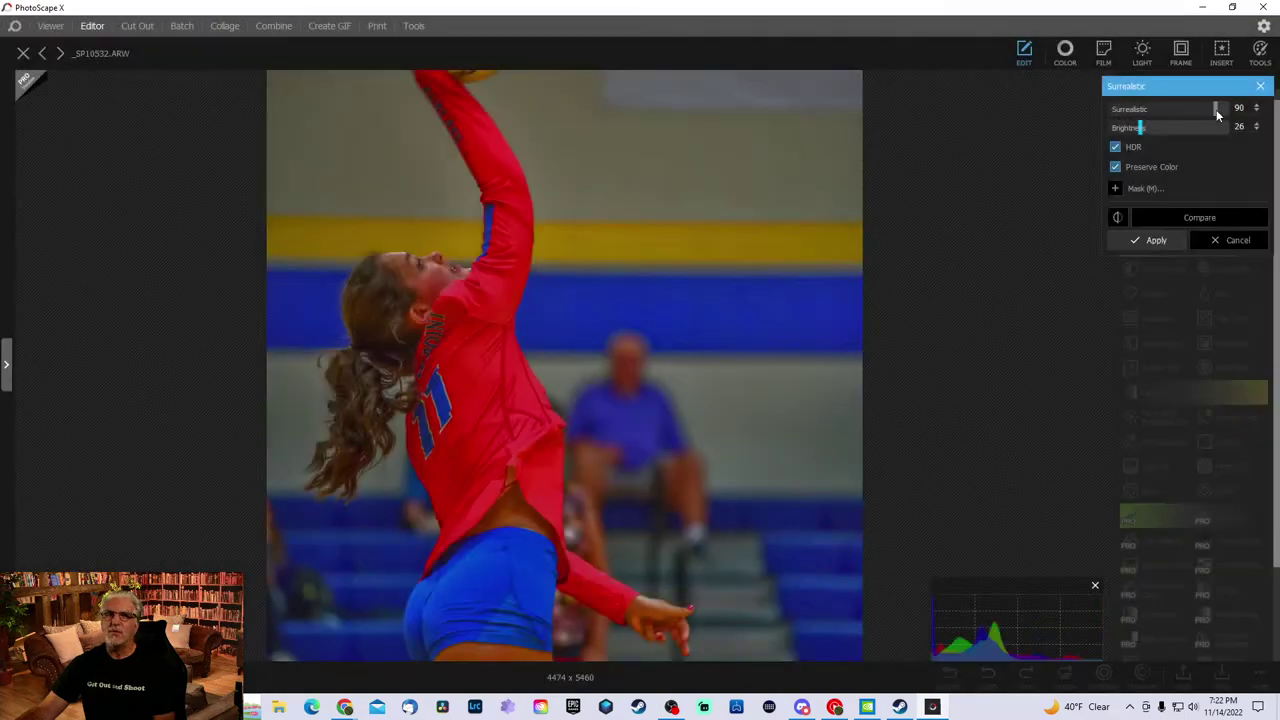
{"action": "left_click_drag", "start_coordinate": [1216, 109], "coordinate": [1177, 111]}
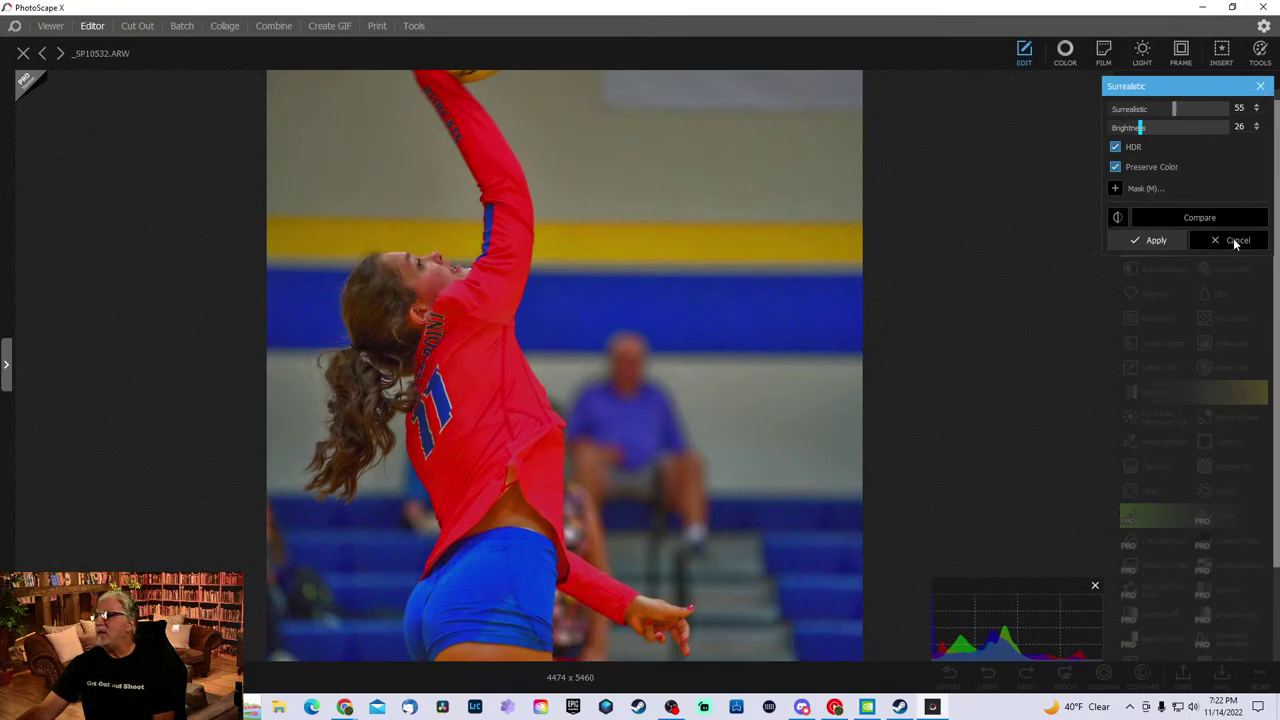
{"action": "left_click", "coordinate": [1262, 86]}
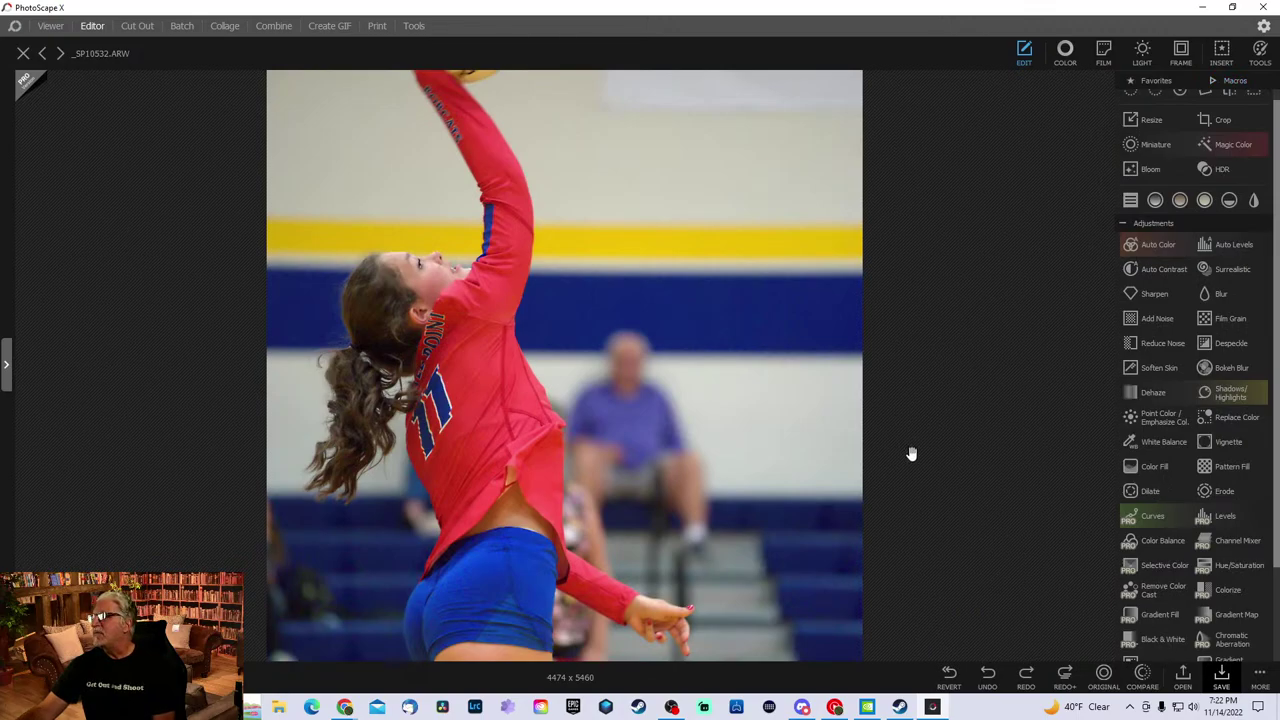
- Try a vignette, adjusting its size and amount to 50, then discard it
{"action": "left_click", "coordinate": [1221, 439]}
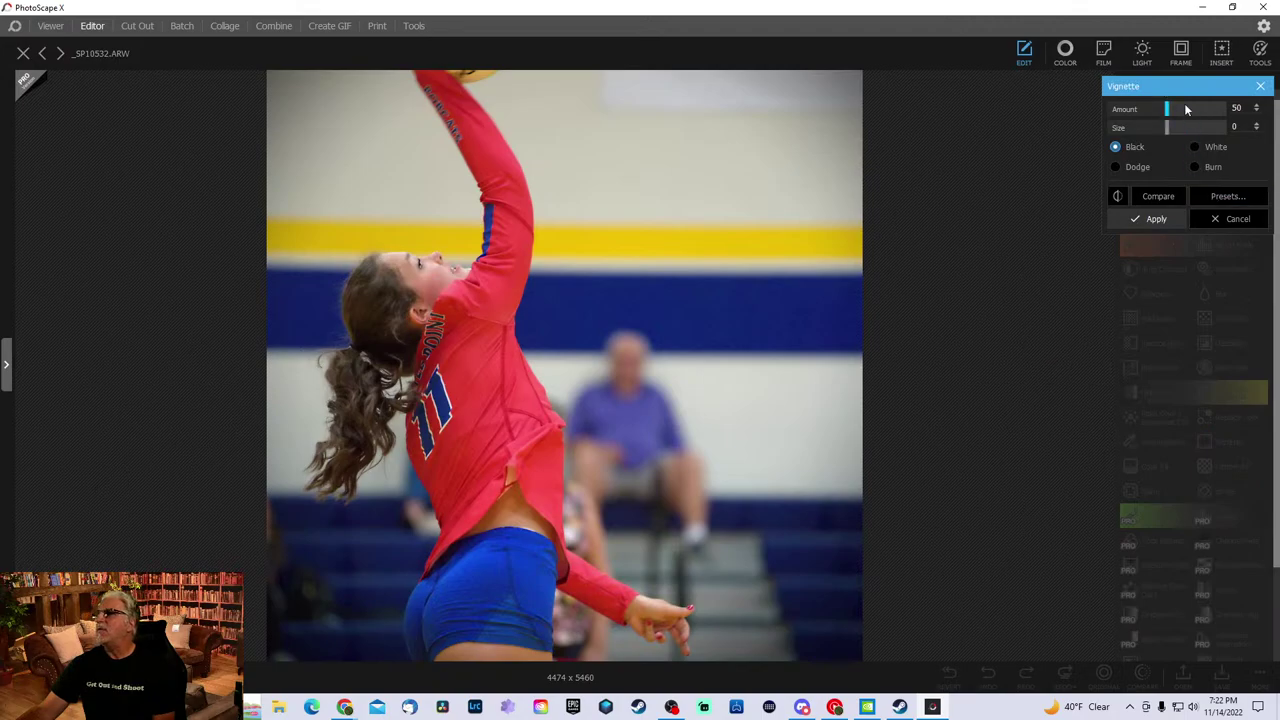
{"action": "left_click_drag", "start_coordinate": [1165, 106], "coordinate": [1211, 110]}
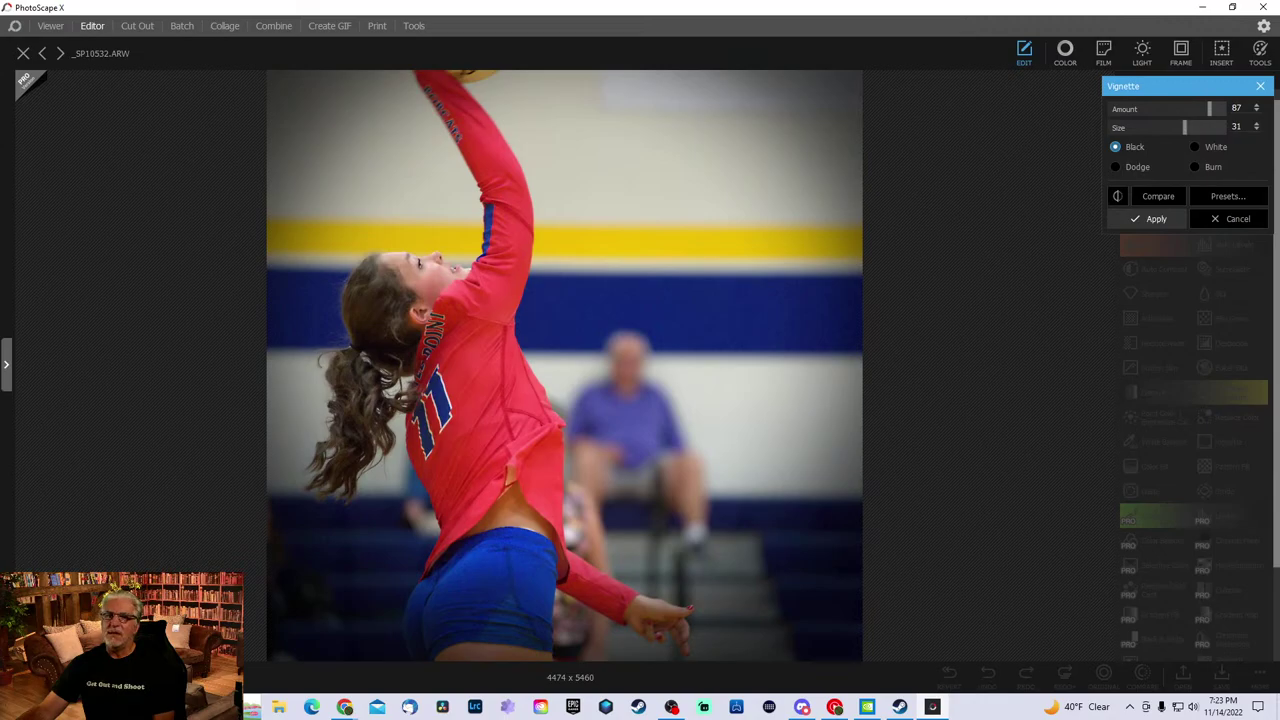
{"action": "scroll", "coordinate": [565, 366], "scroll_direction": "down", "scroll_amount": 3}
{"action": "scroll", "coordinate": [565, 366], "scroll_direction": "up", "scroll_amount": 3}
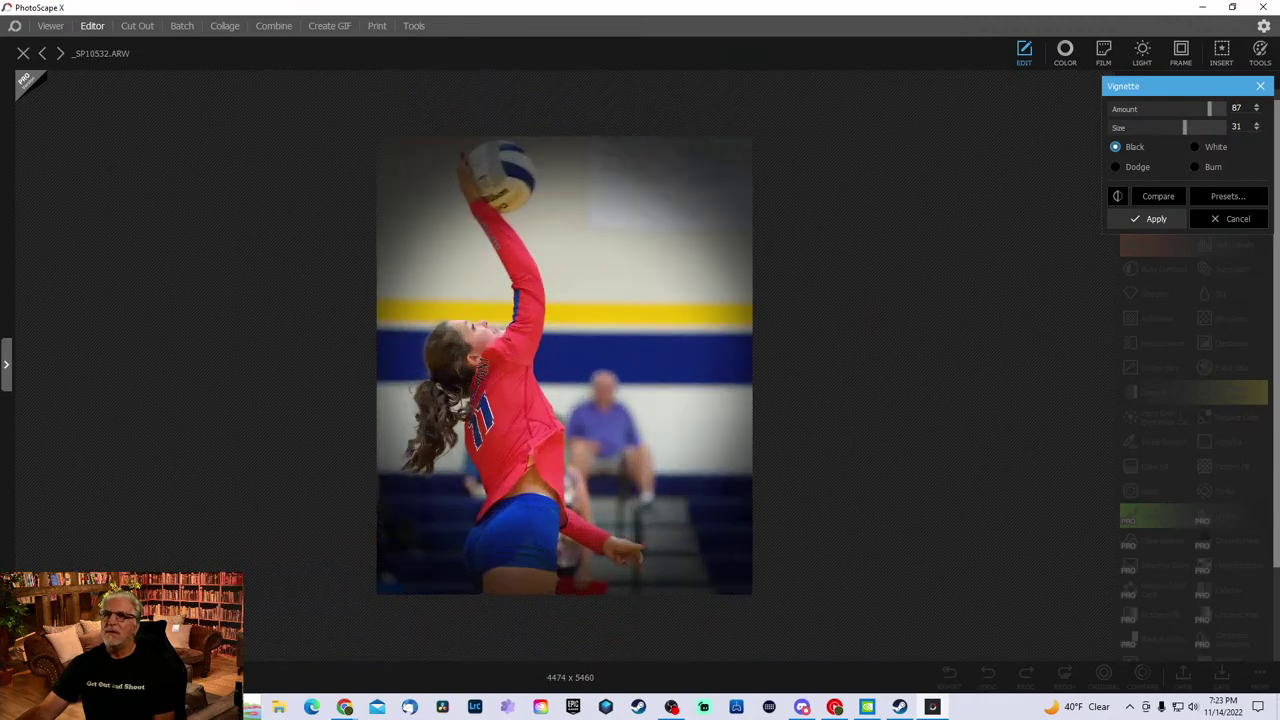
{"action": "scroll", "coordinate": [565, 366], "scroll_direction": "down", "scroll_amount": 1}
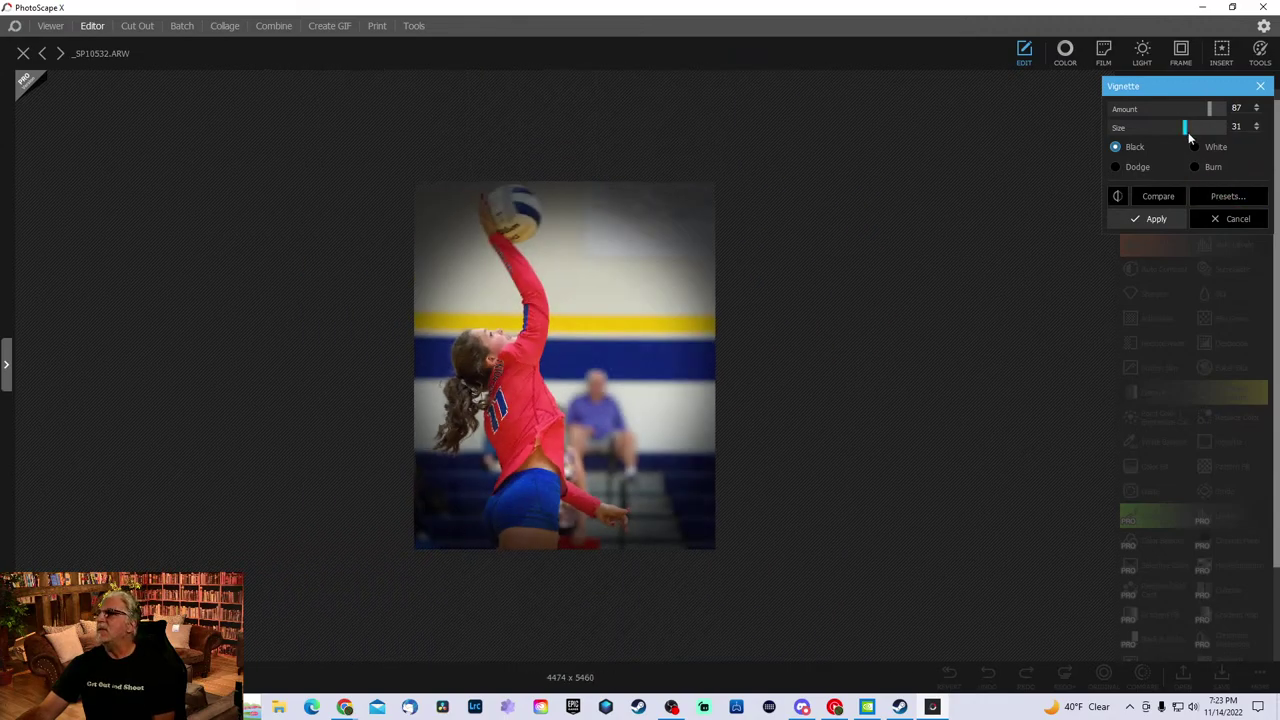
{"action": "left_click_drag", "start_coordinate": [1186, 129], "coordinate": [1167, 133]}
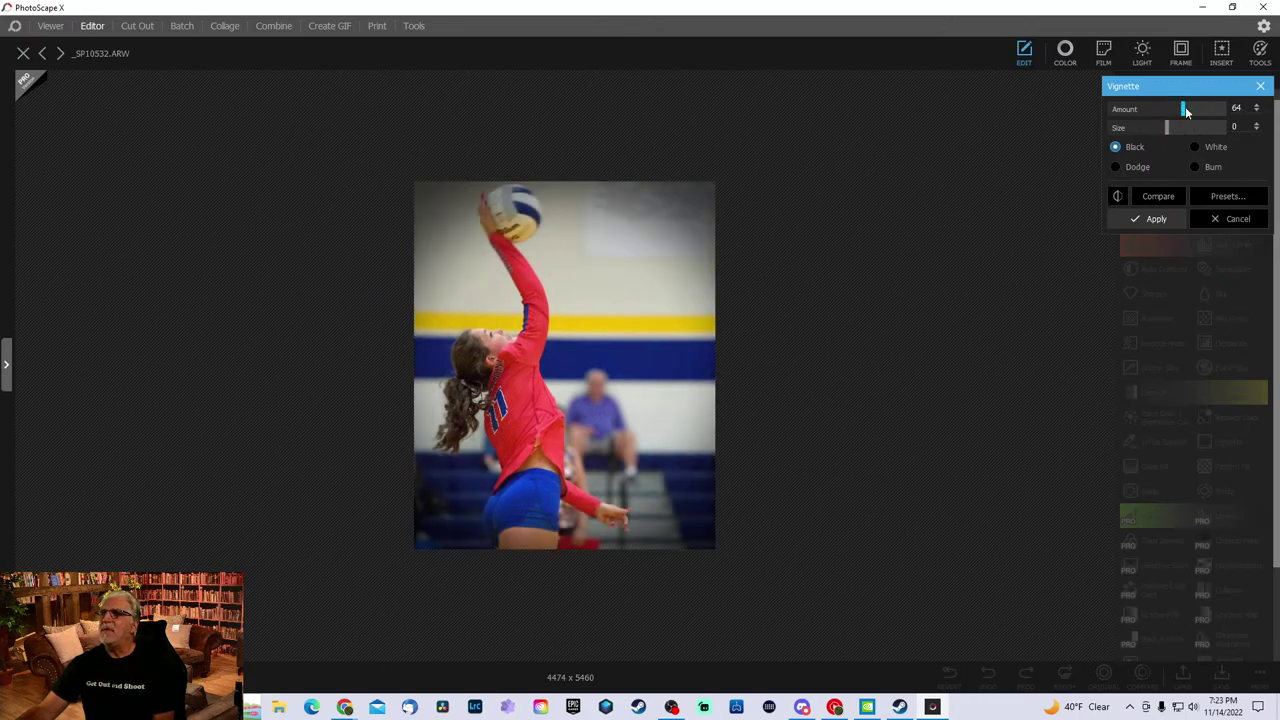
{"action": "left_click_drag", "start_coordinate": [1185, 107], "coordinate": [1164, 112]}
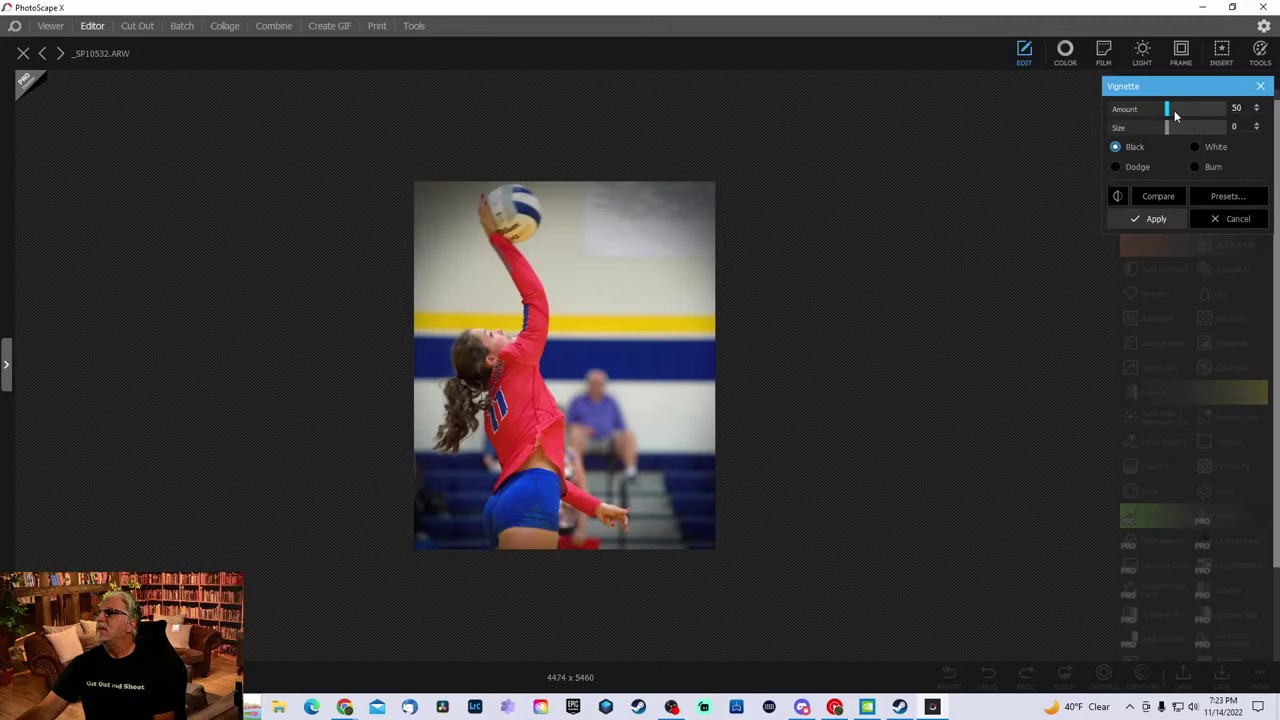
{"action": "left_click", "coordinate": [1260, 88]}
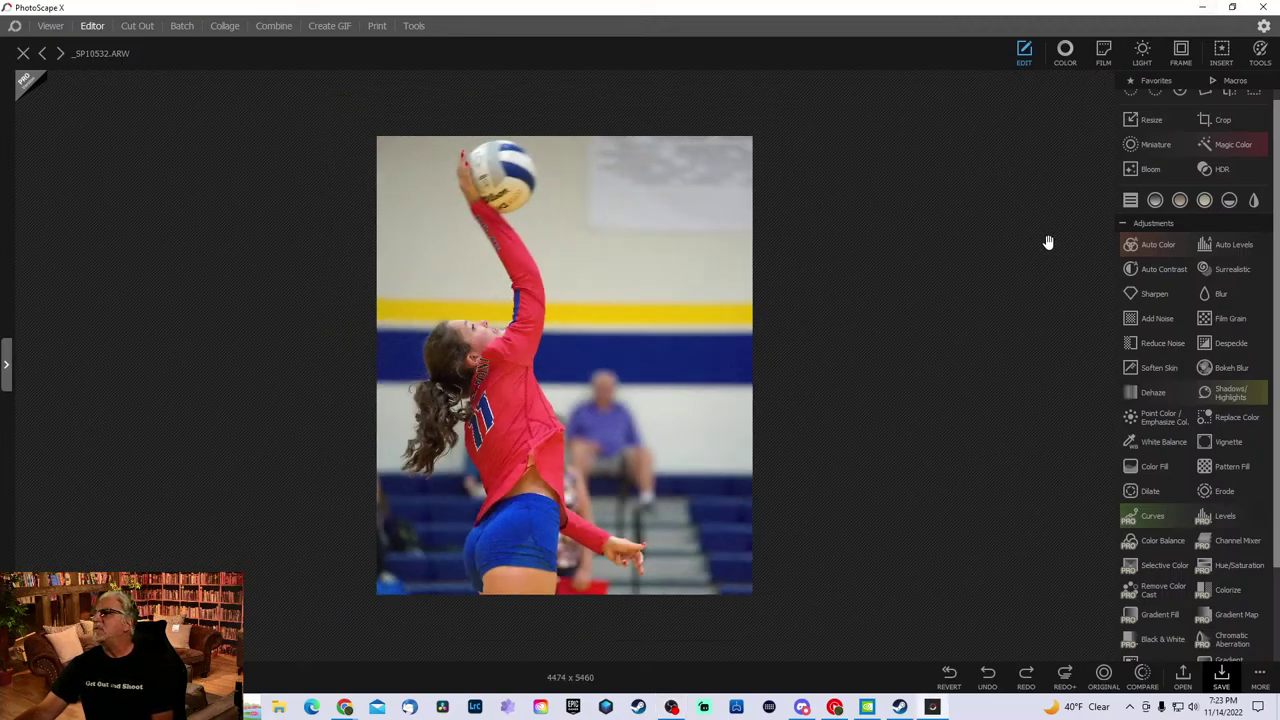
- Apply Auto Levels, then revert the photo to its original 4680 x 7032 version
{"action": "left_click", "coordinate": [1233, 245]}
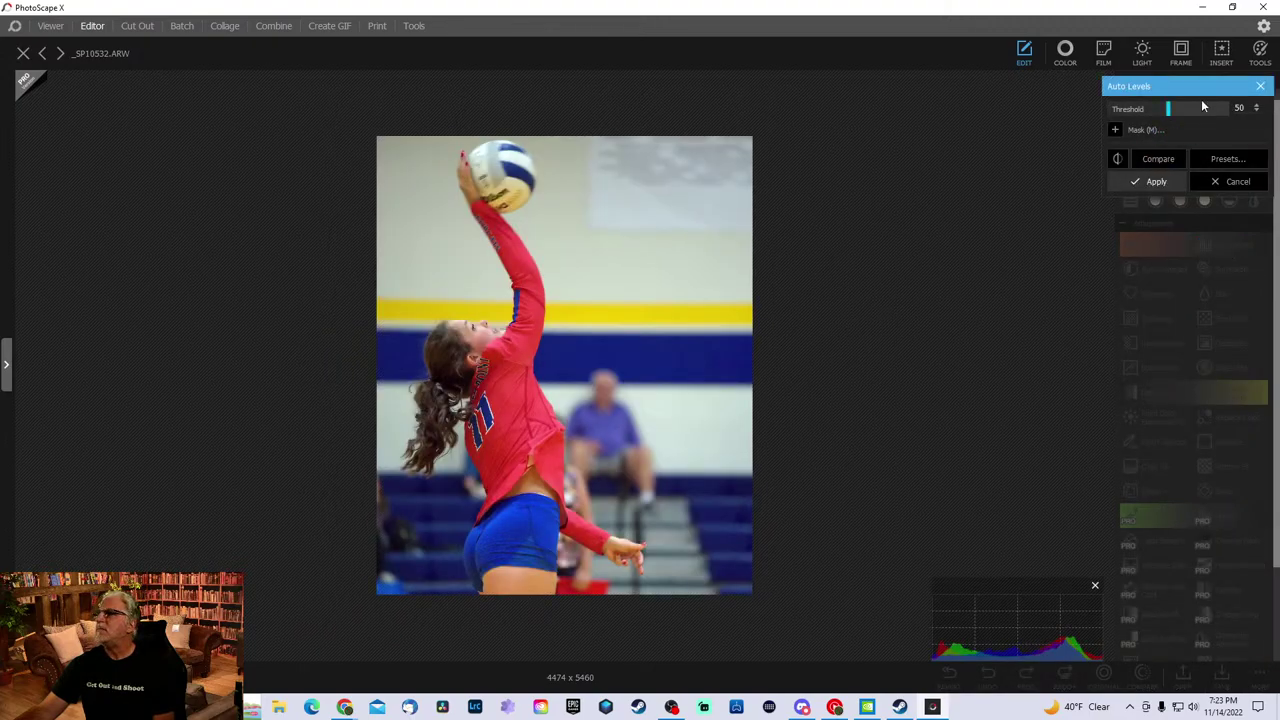
{"action": "left_click", "coordinate": [1155, 183]}
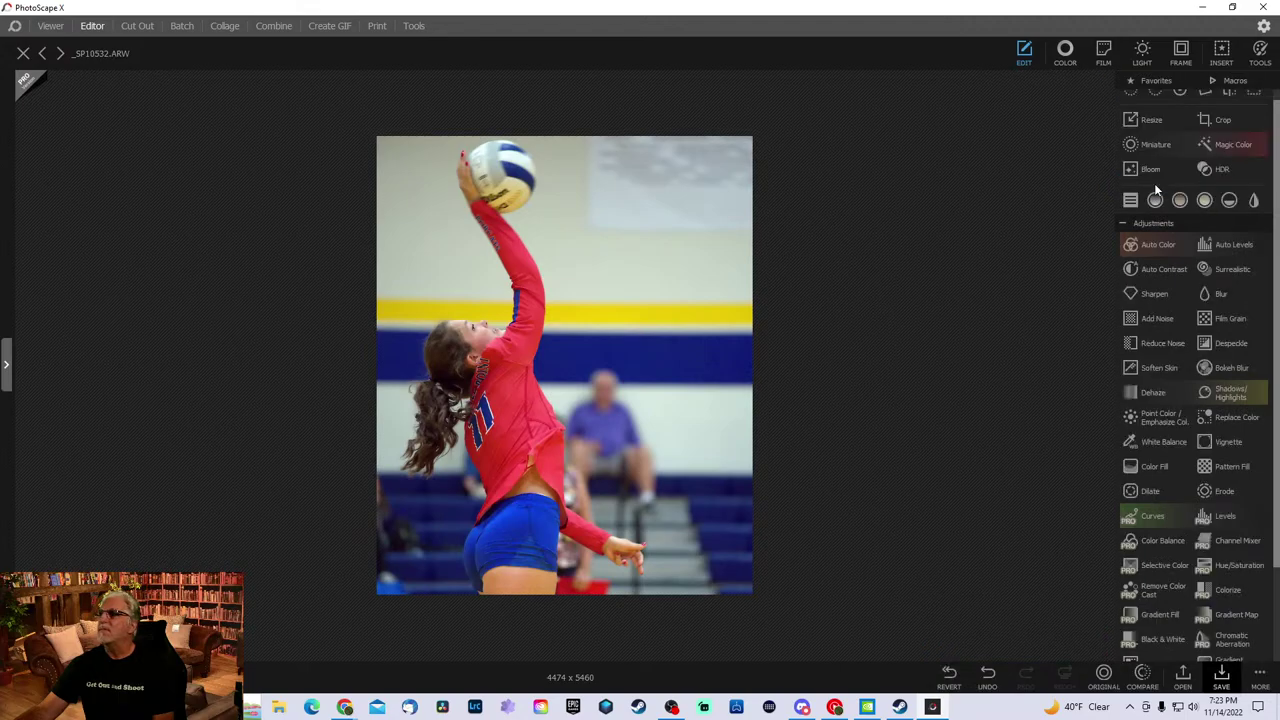
{"action": "left_click", "coordinate": [949, 673]}
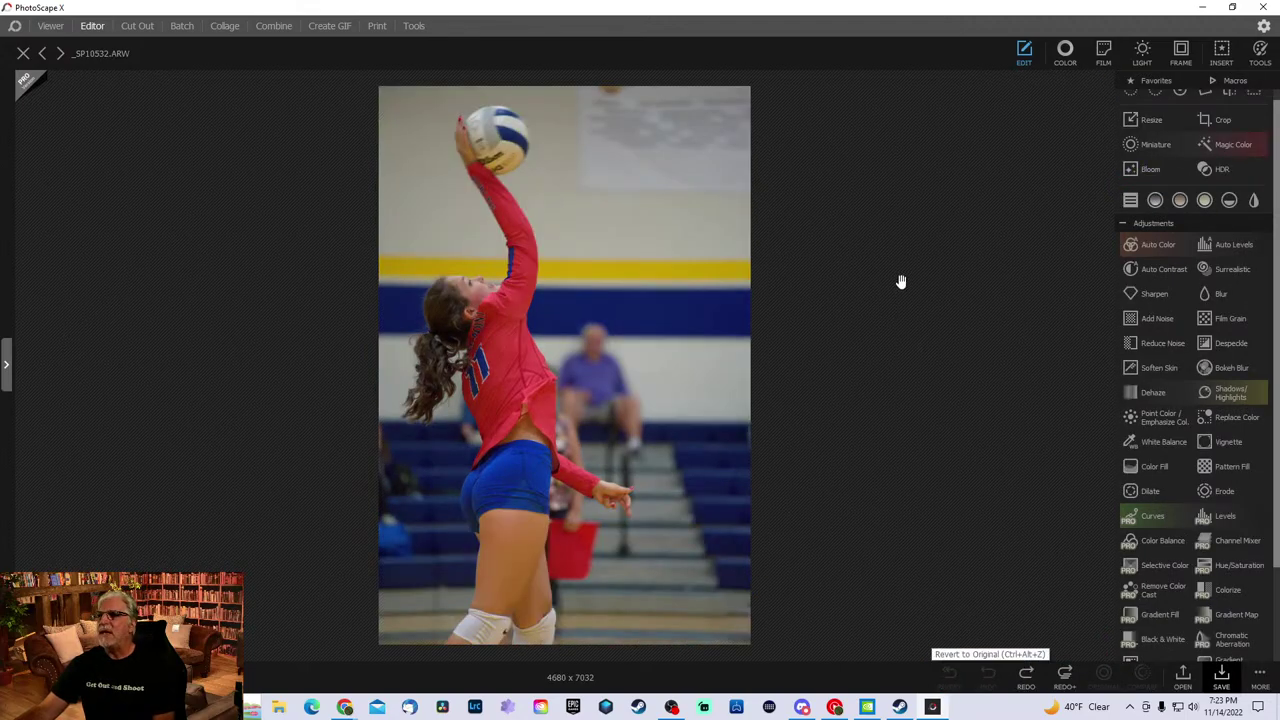
- Preview Auto Levels again, comparing it with the original several times, then cancel it
{"action": "left_click", "coordinate": [1232, 246]}
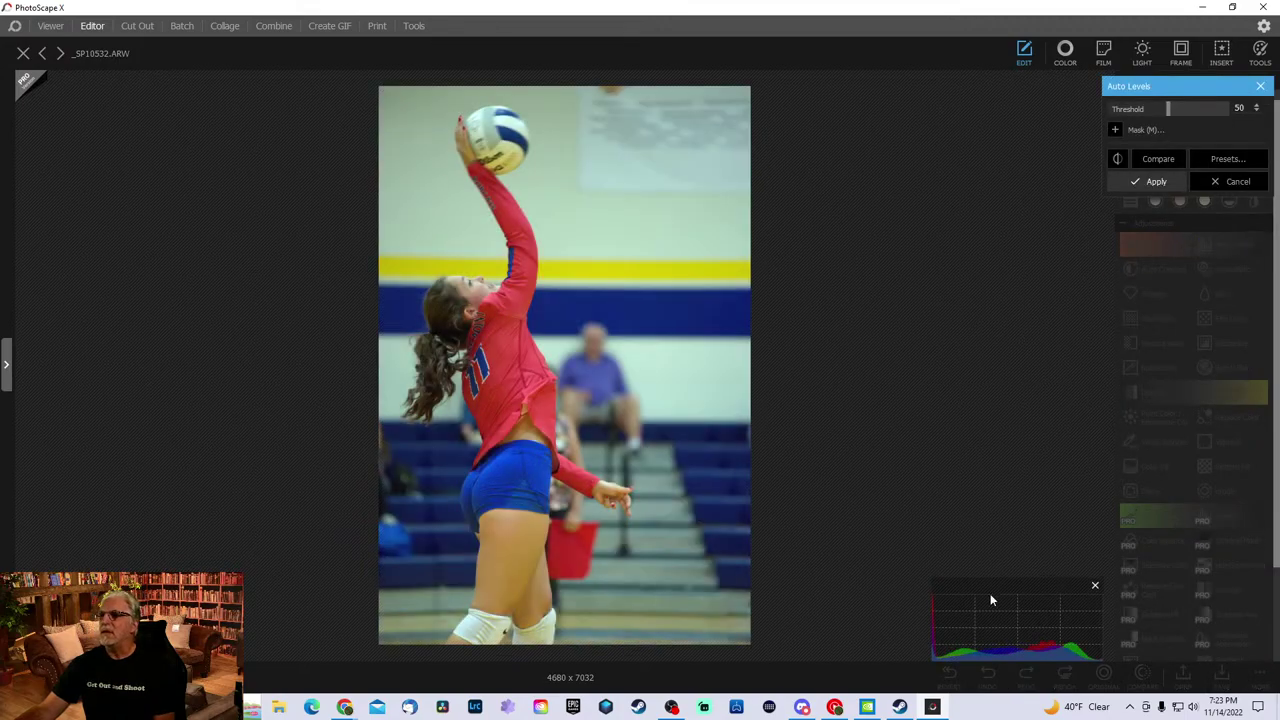
{"action": "left_click", "coordinate": [1158, 159]}
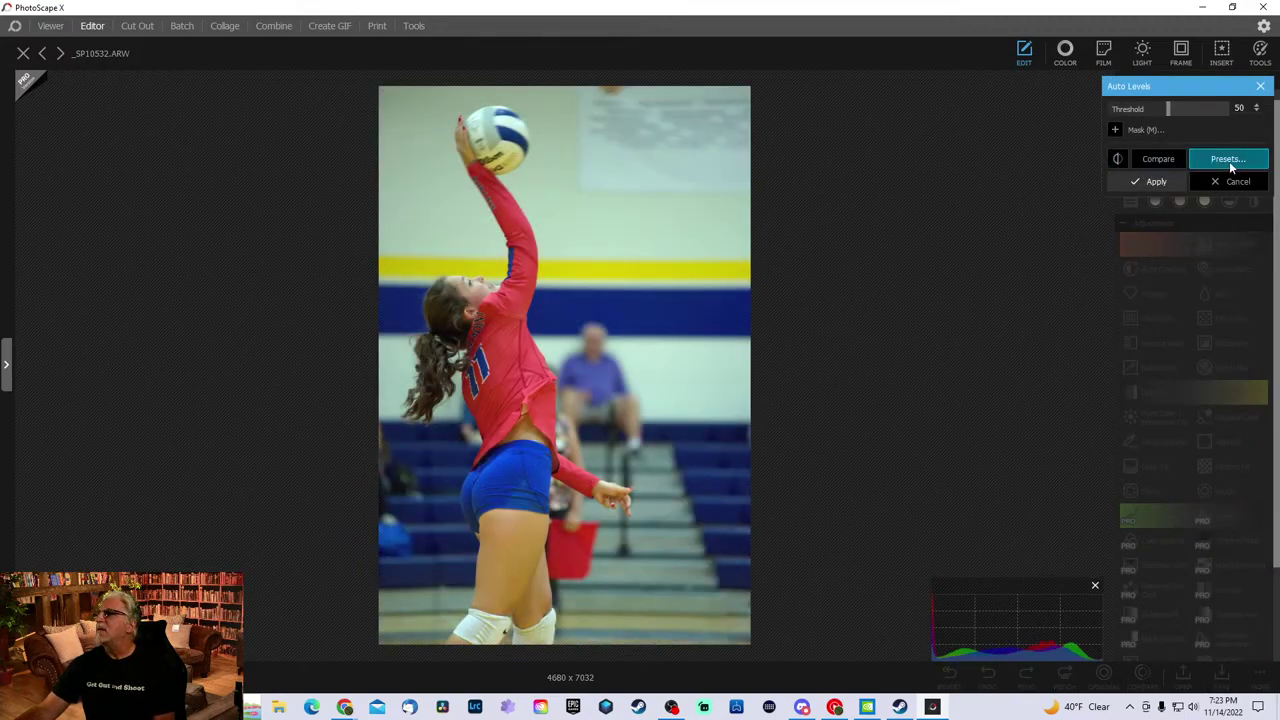
{"action": "left_click", "coordinate": [1167, 163]}
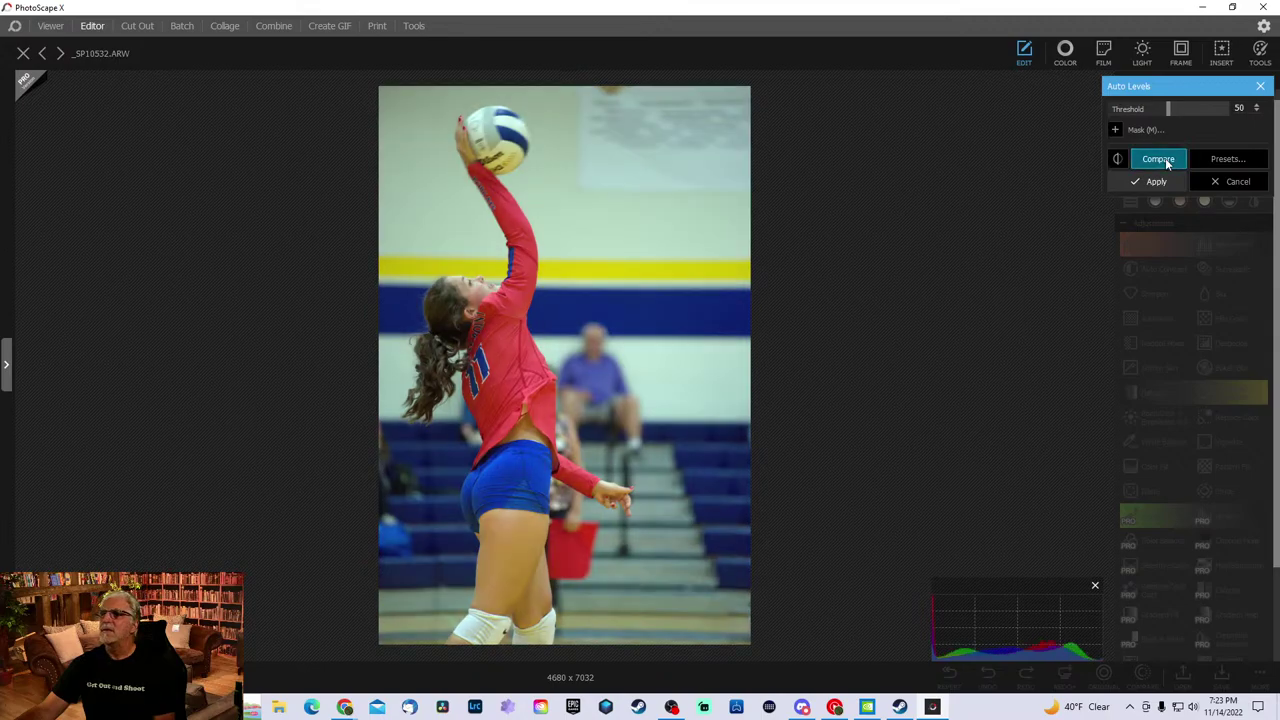
{"action": "left_click", "coordinate": [1167, 163]}
{"action": "left_click", "coordinate": [1167, 163]}
{"action": "left_click", "coordinate": [1165, 161]}
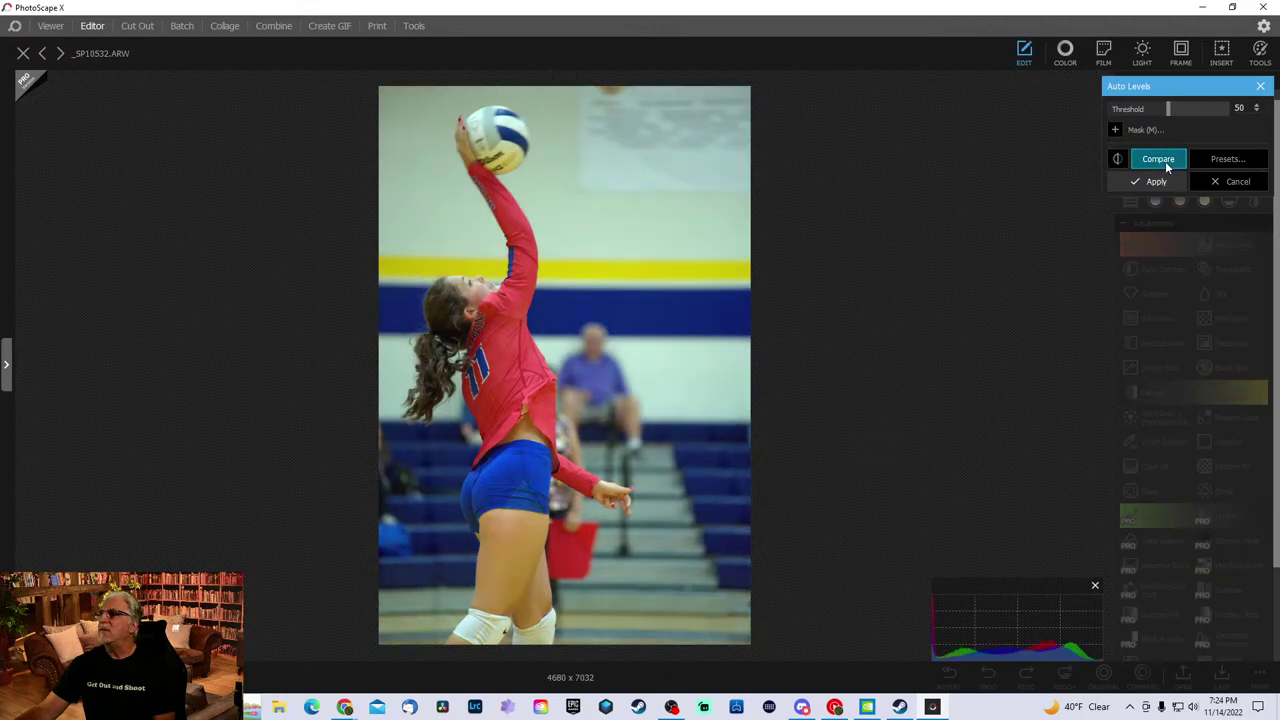
{"action": "left_click", "coordinate": [1165, 161]}
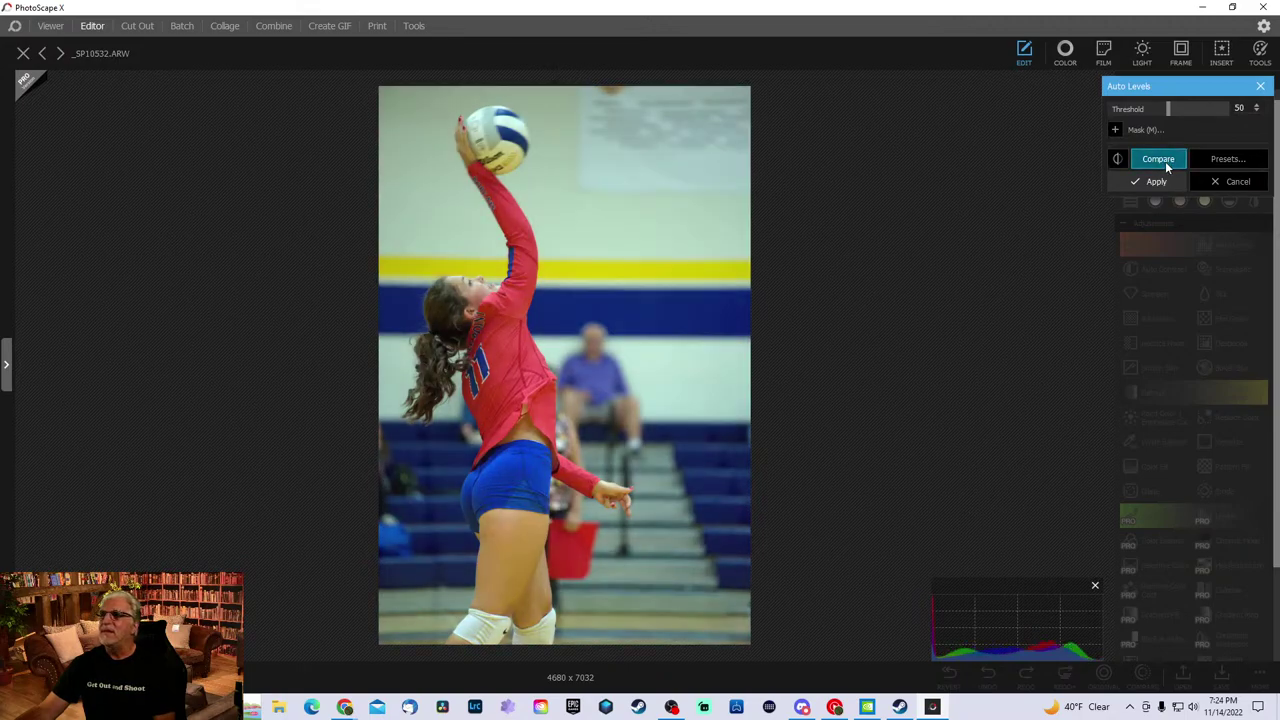
{"action": "left_click", "coordinate": [1165, 161]}
{"action": "left_click", "coordinate": [1165, 161]}
{"action": "left_click", "coordinate": [1165, 161]}
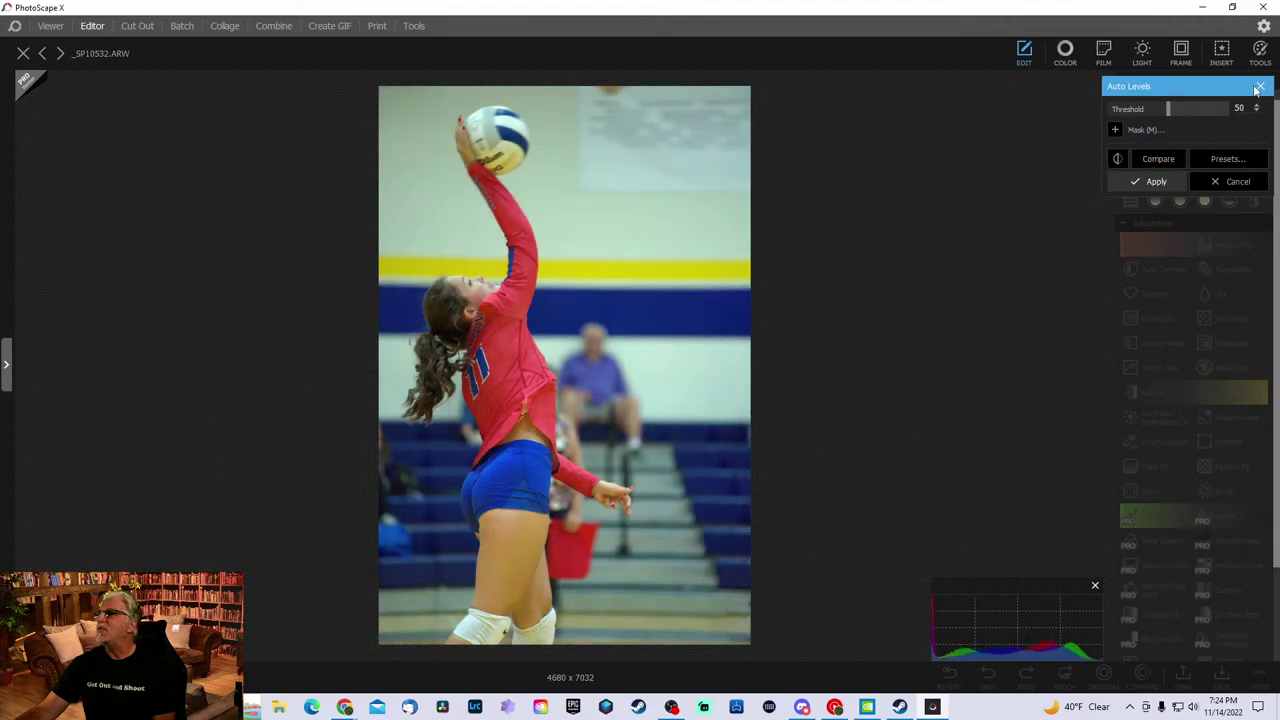
{"action": "left_click", "coordinate": [1259, 87]}
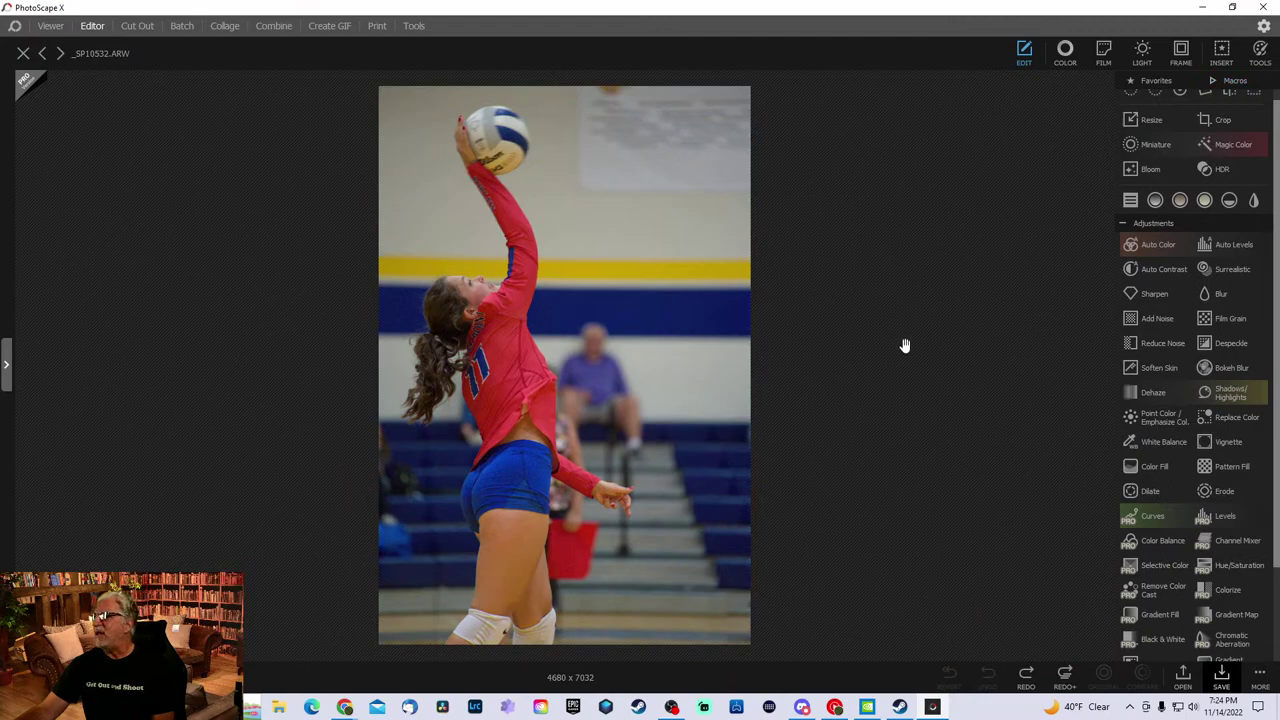
{"action": "left_click", "coordinate": [1150, 490]}
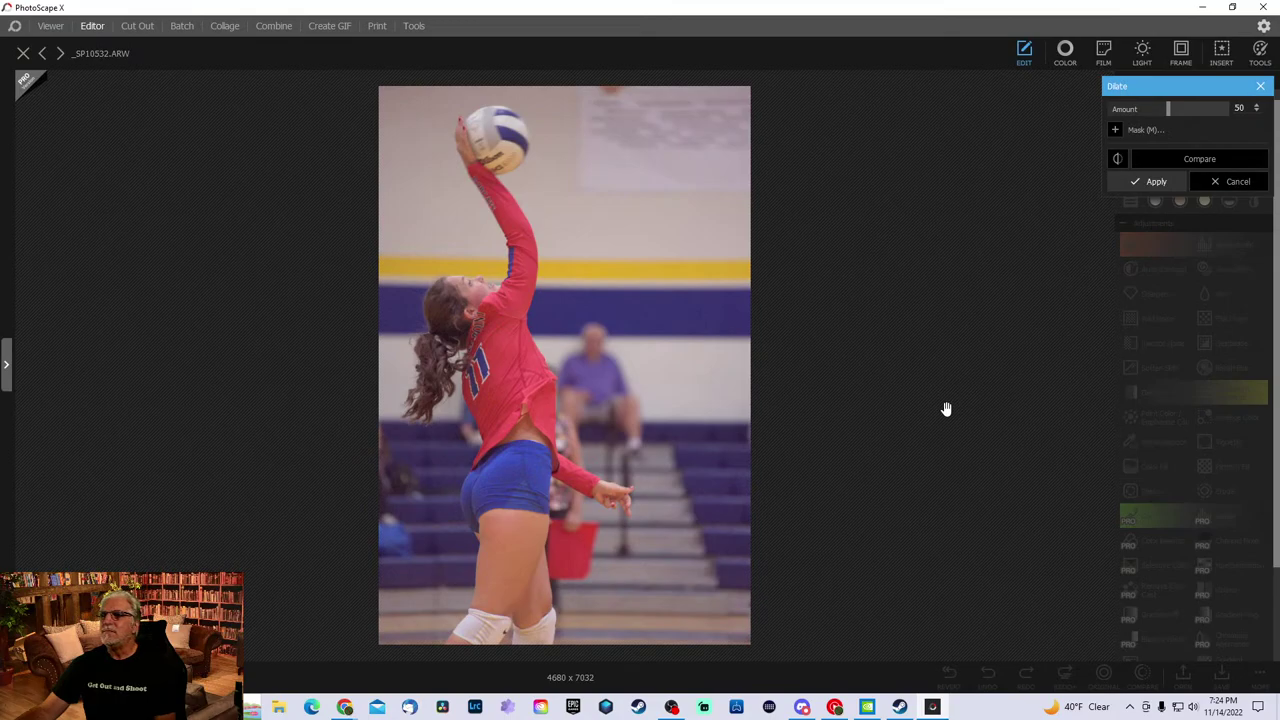
{"action": "left_click", "coordinate": [1260, 86]}
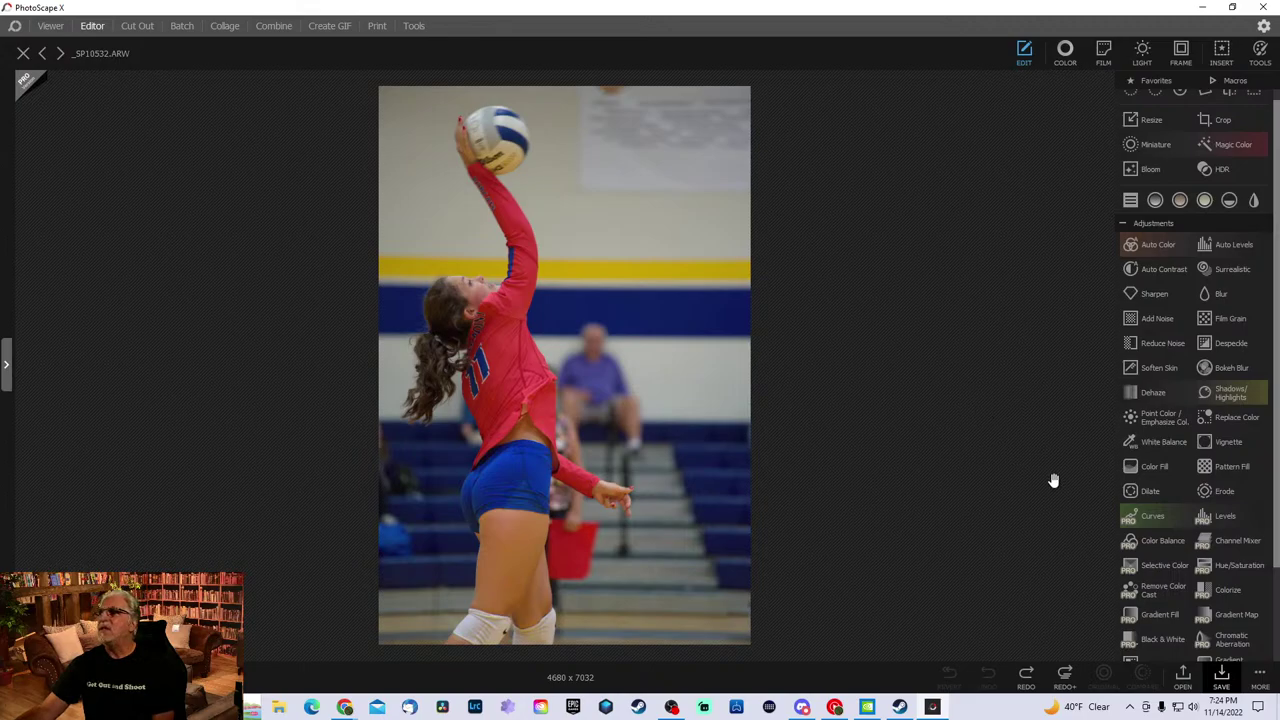
{"action": "left_click", "coordinate": [1165, 542]}
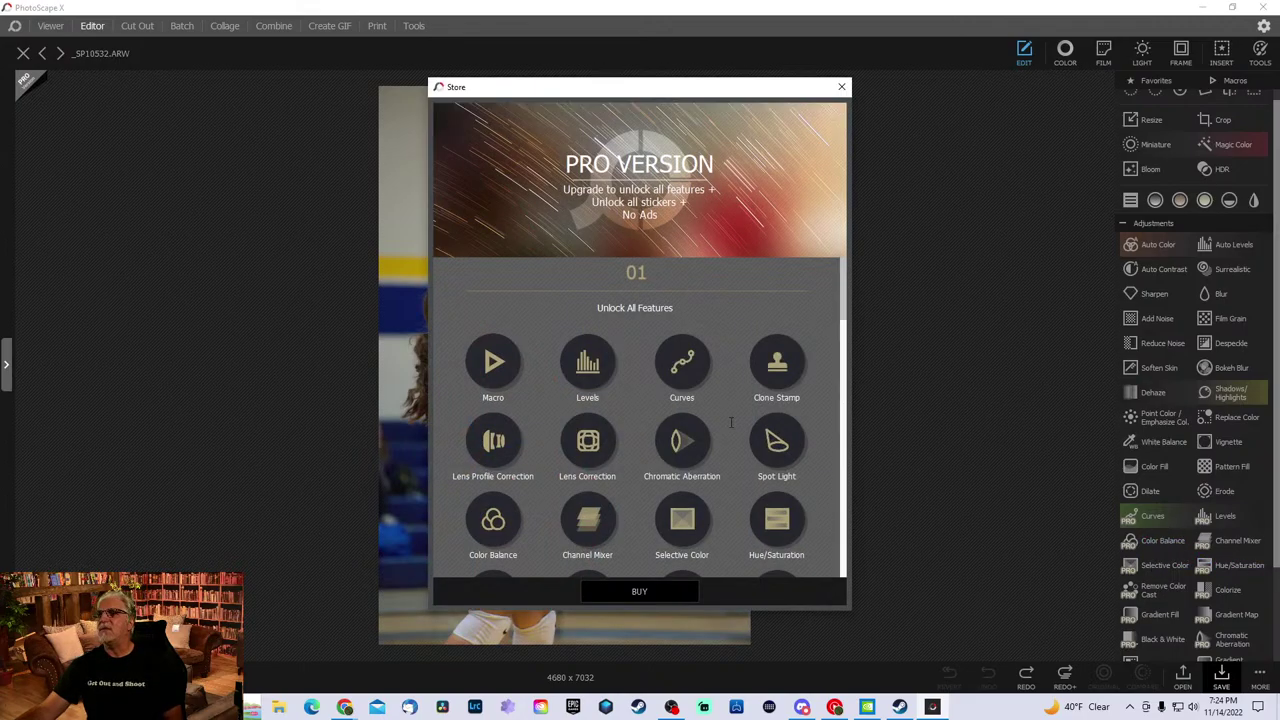
{"action": "scroll", "coordinate": [660, 404], "scroll_direction": "down", "scroll_amount": 1}
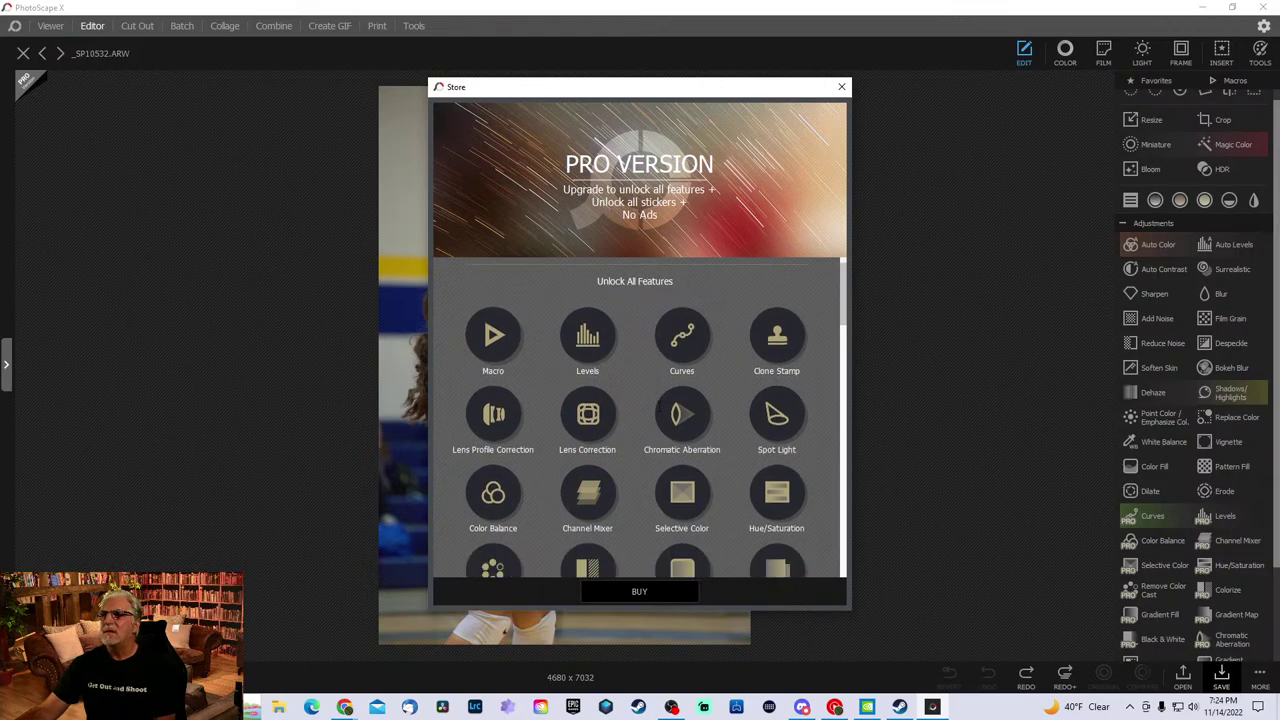
{"action": "scroll", "coordinate": [659, 406], "scroll_direction": "down", "scroll_amount": 4}
{"action": "scroll", "coordinate": [636, 405], "scroll_direction": "up", "scroll_amount": 5}
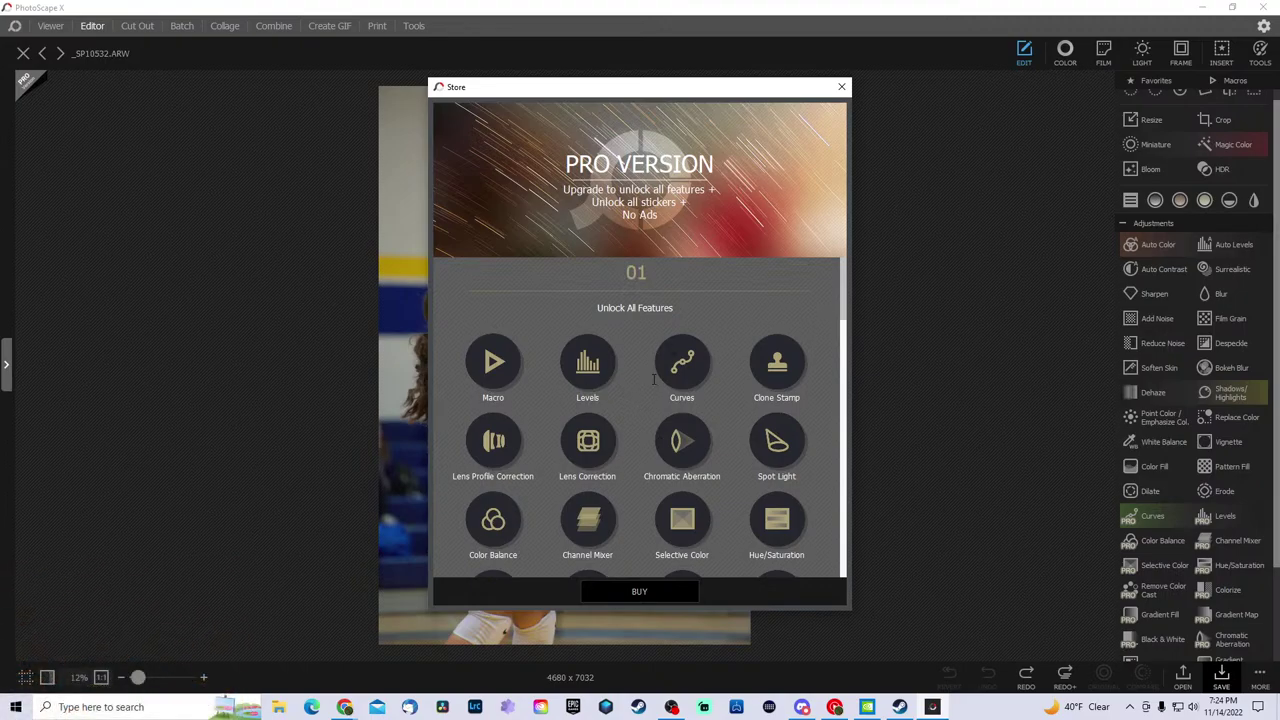
{"action": "scroll", "coordinate": [706, 347], "scroll_direction": "down", "scroll_amount": 3}
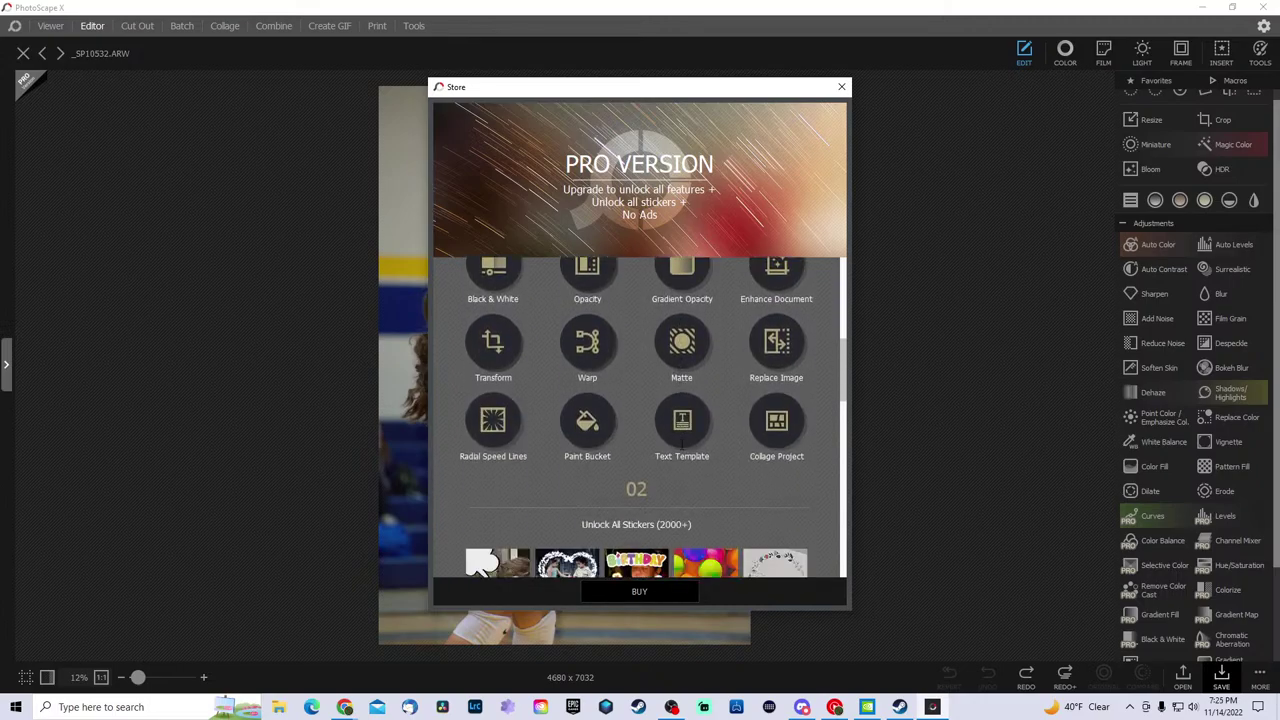
{"action": "left_click", "coordinate": [846, 485]}
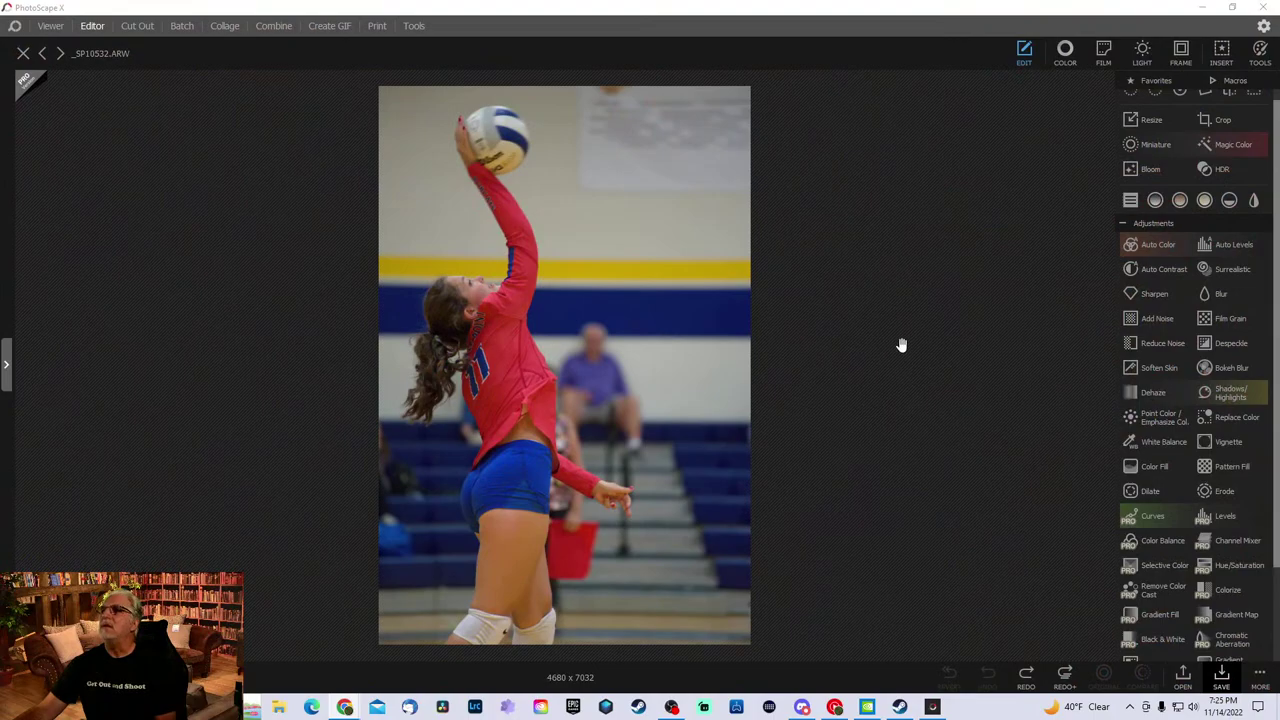
- Try Black & White, dismiss the Pro store prompt, and show the Color sliders instead
{"action": "scroll", "coordinate": [1210, 440], "scroll_direction": "down", "scroll_amount": 3}
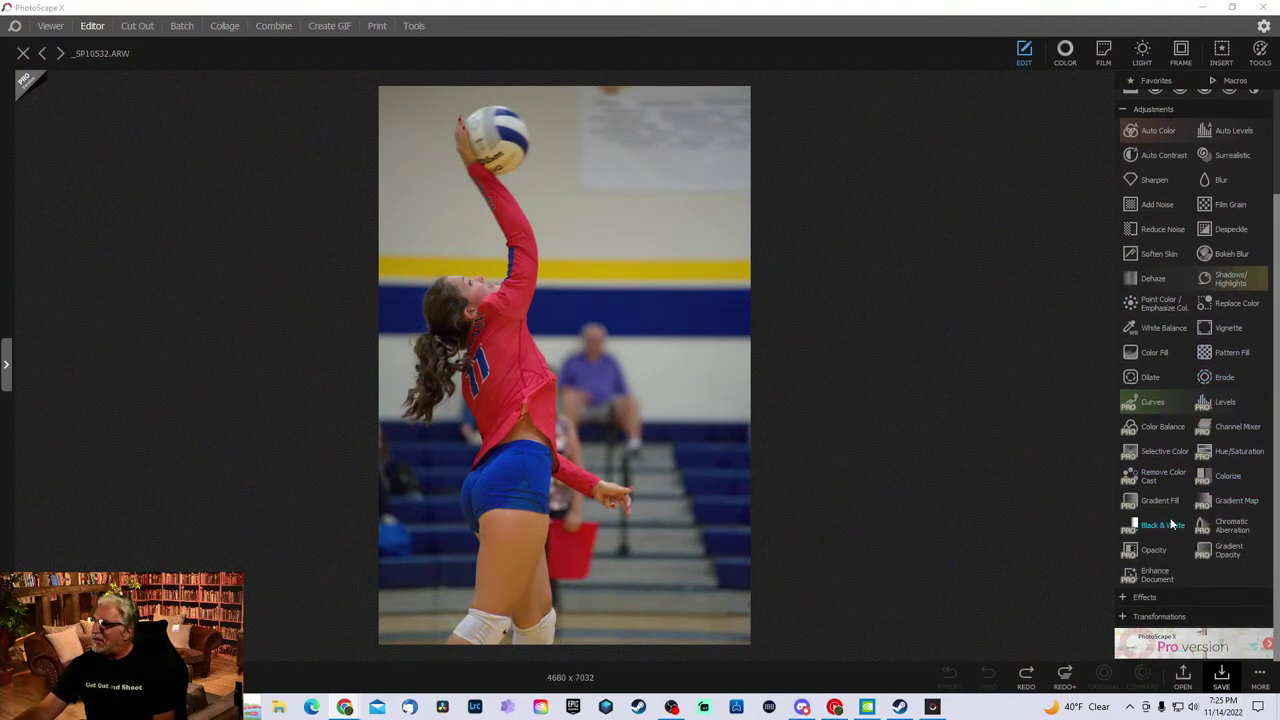
{"action": "left_click", "coordinate": [1142, 524]}
{"action": "scroll", "coordinate": [835, 466], "scroll_direction": "down", "scroll_amount": 2}
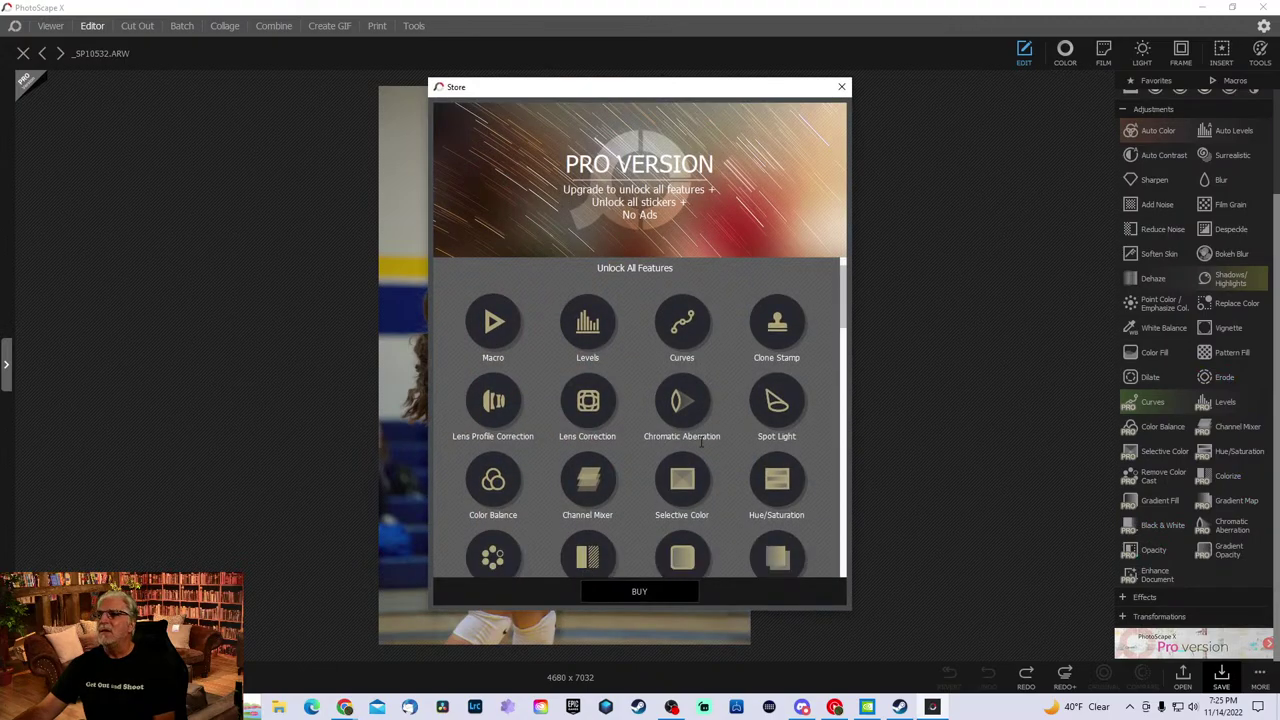
{"action": "left_click", "coordinate": [841, 87]}
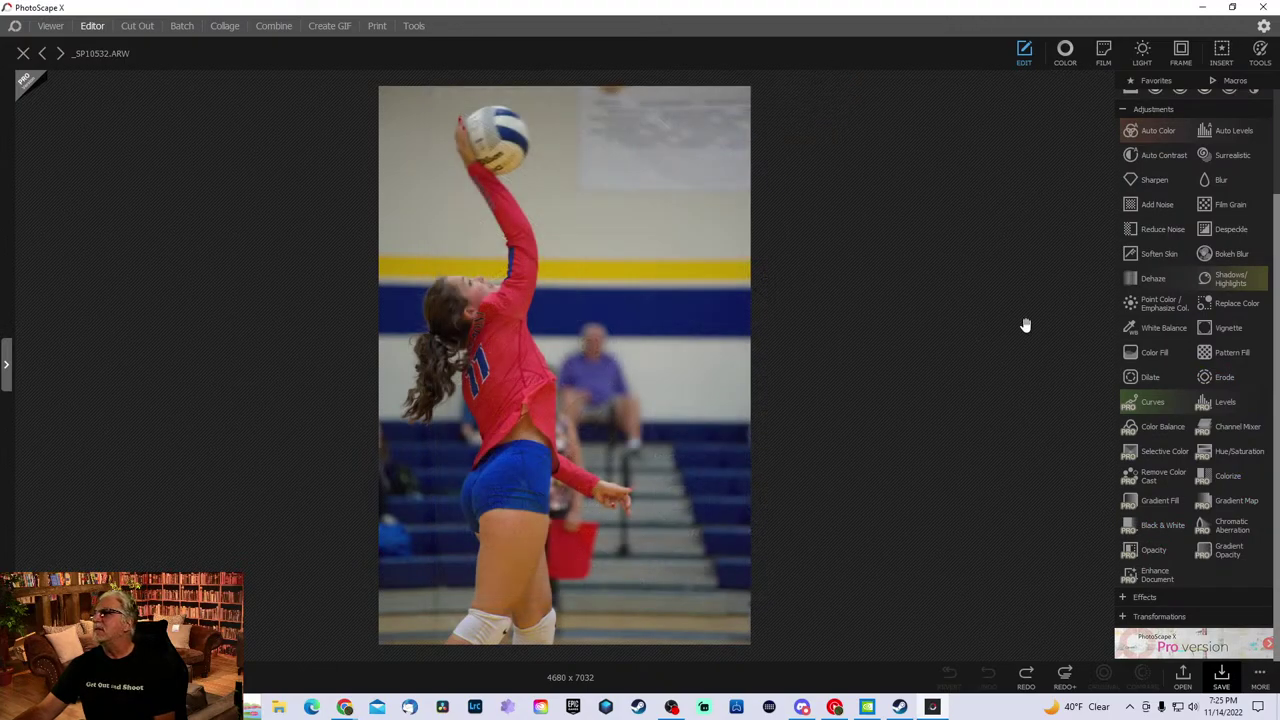
{"action": "scroll", "coordinate": [1152, 160], "scroll_direction": "up", "scroll_amount": 3}
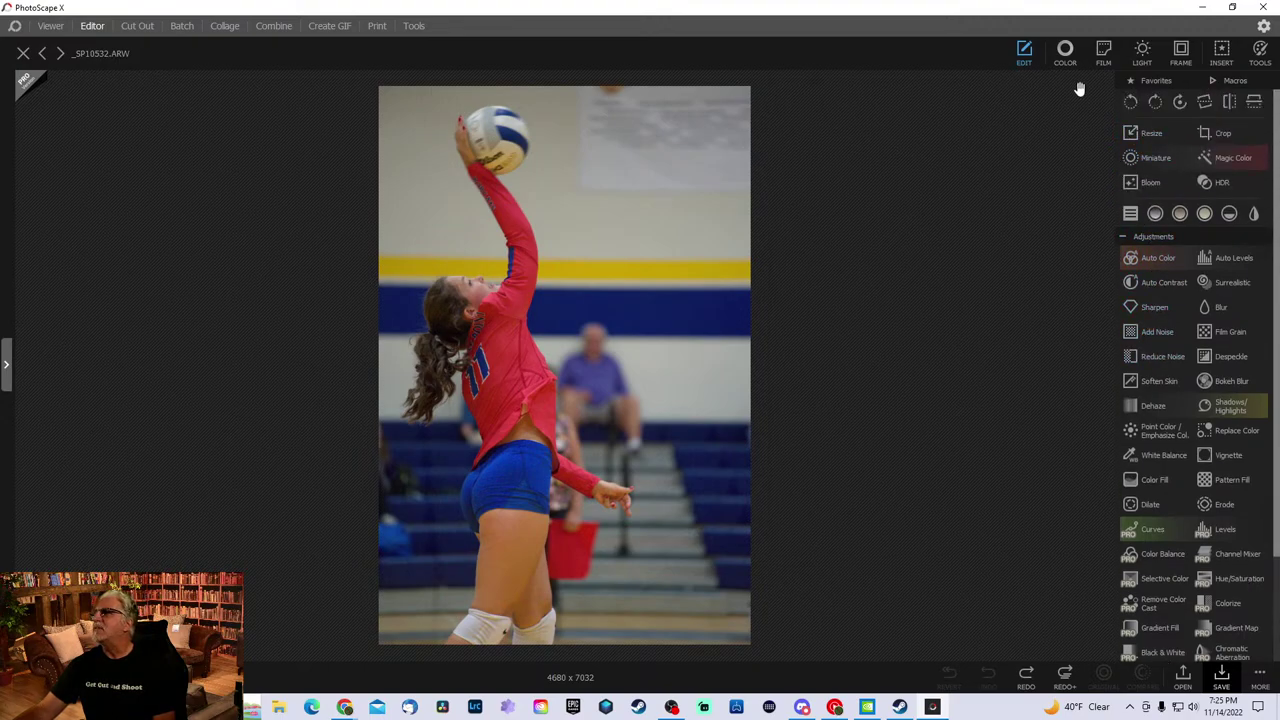
{"action": "left_click", "coordinate": [1065, 50]}
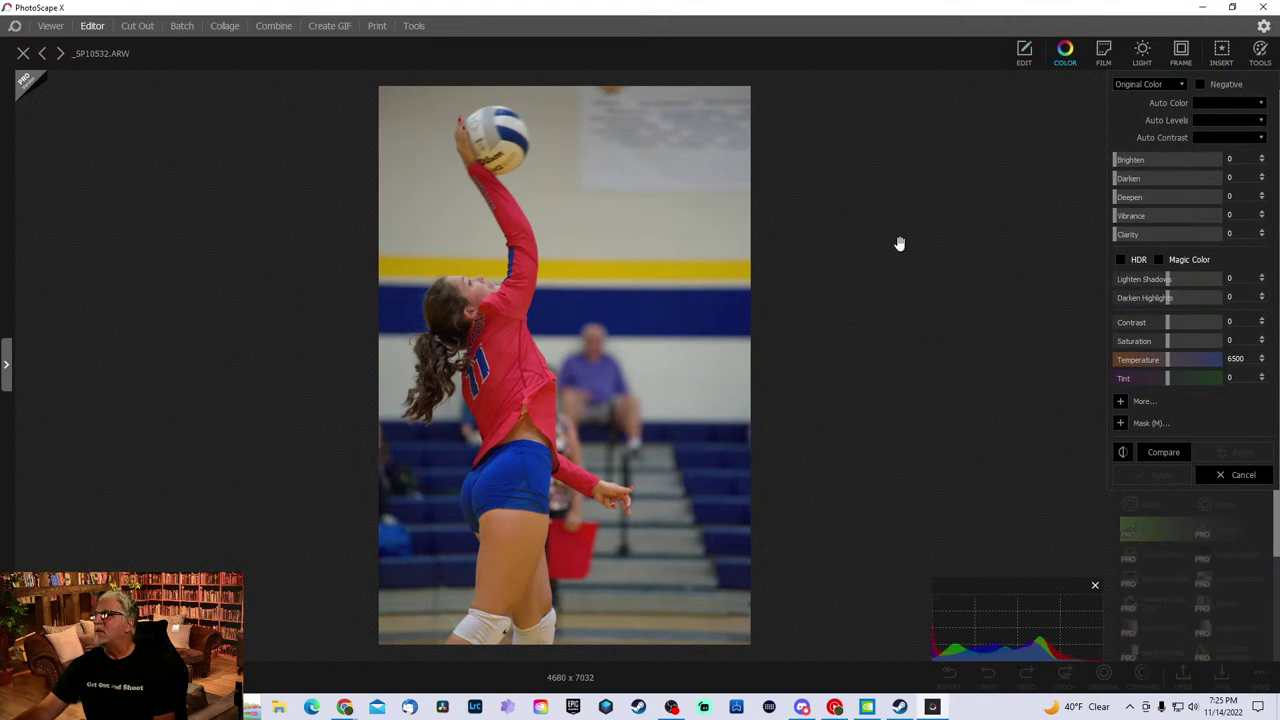
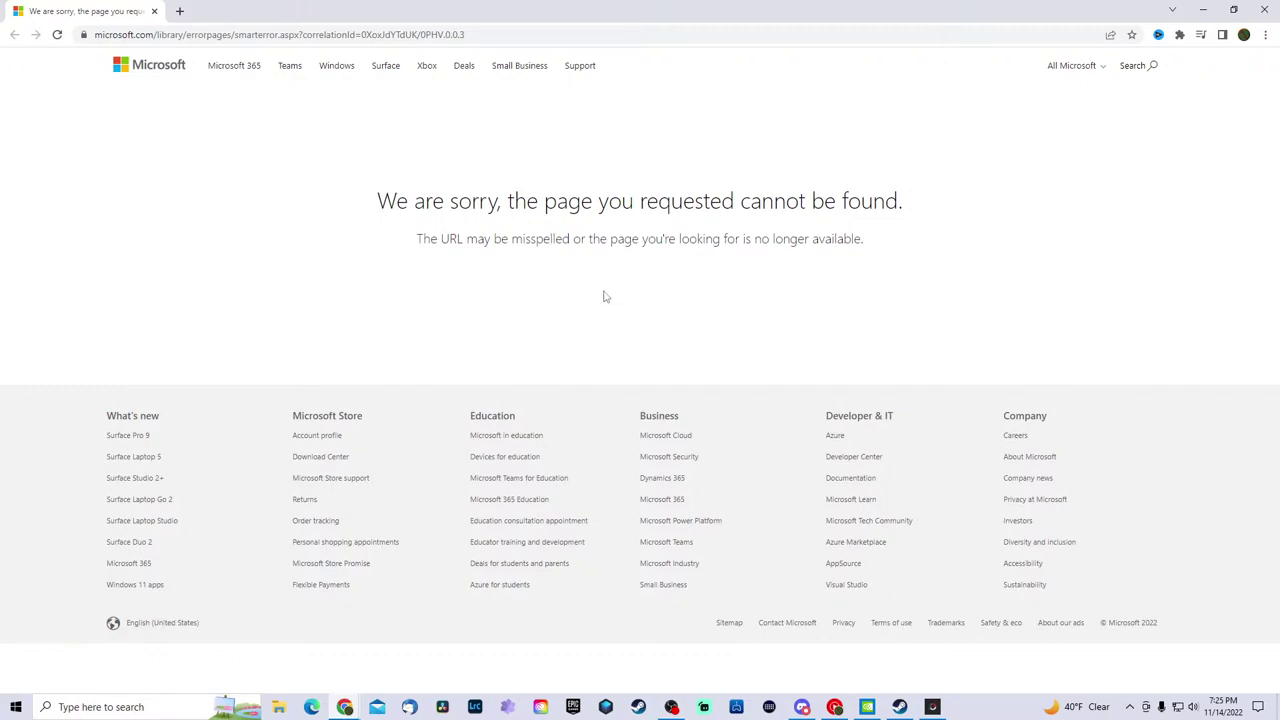
- Close the Chrome window showing the Microsoft error page to return to PhotoScape X
{"action": "left_click", "coordinate": [1264, 9]}
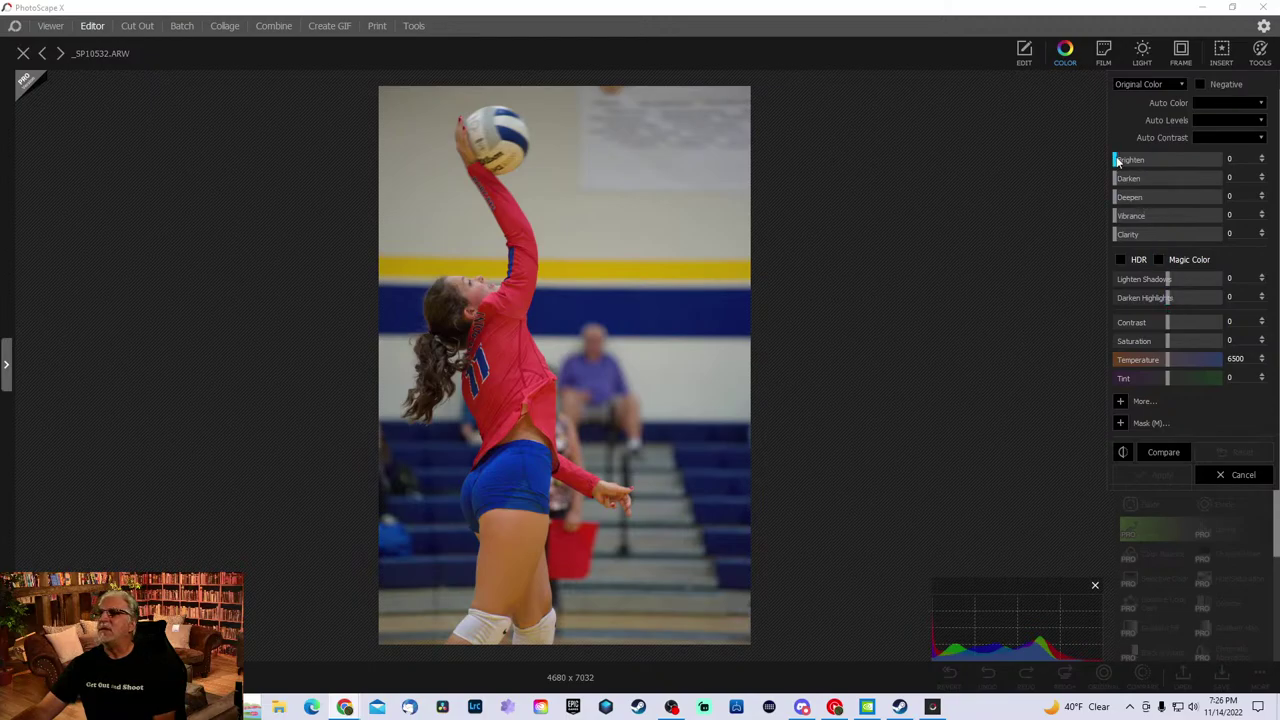
- Set Brighten 13, Darken 12 and Deepen 13 with strong Clarity, then switch to Edit tools
{"action": "left_click_drag", "start_coordinate": [1117, 160], "coordinate": [1155, 234]}
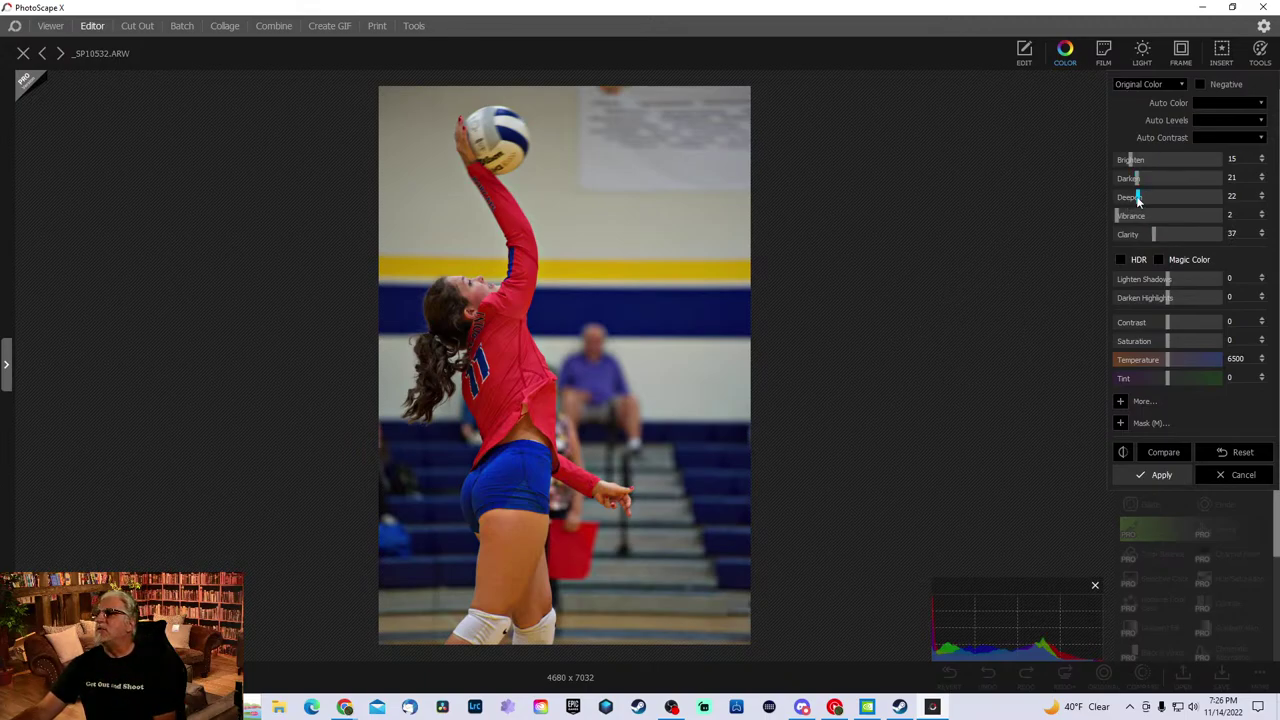
{"action": "left_click_drag", "start_coordinate": [1137, 199], "coordinate": [1128, 179]}
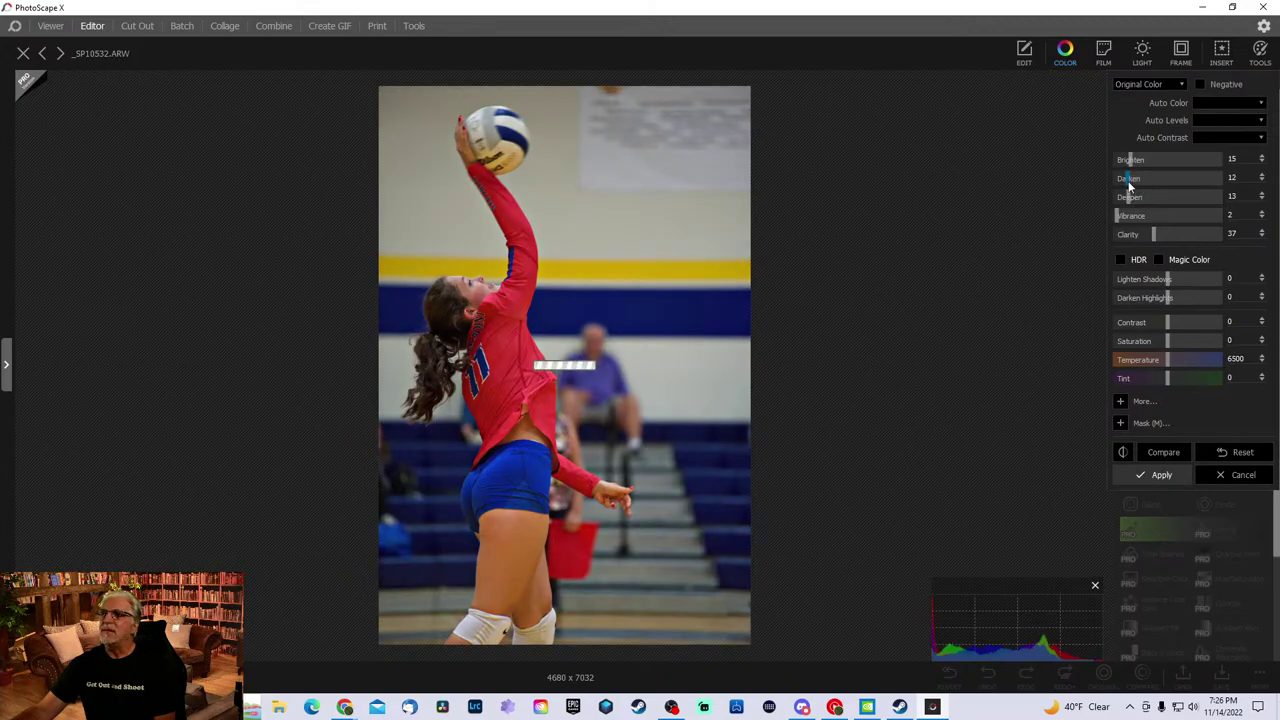
{"action": "left_click", "coordinate": [1128, 160]}
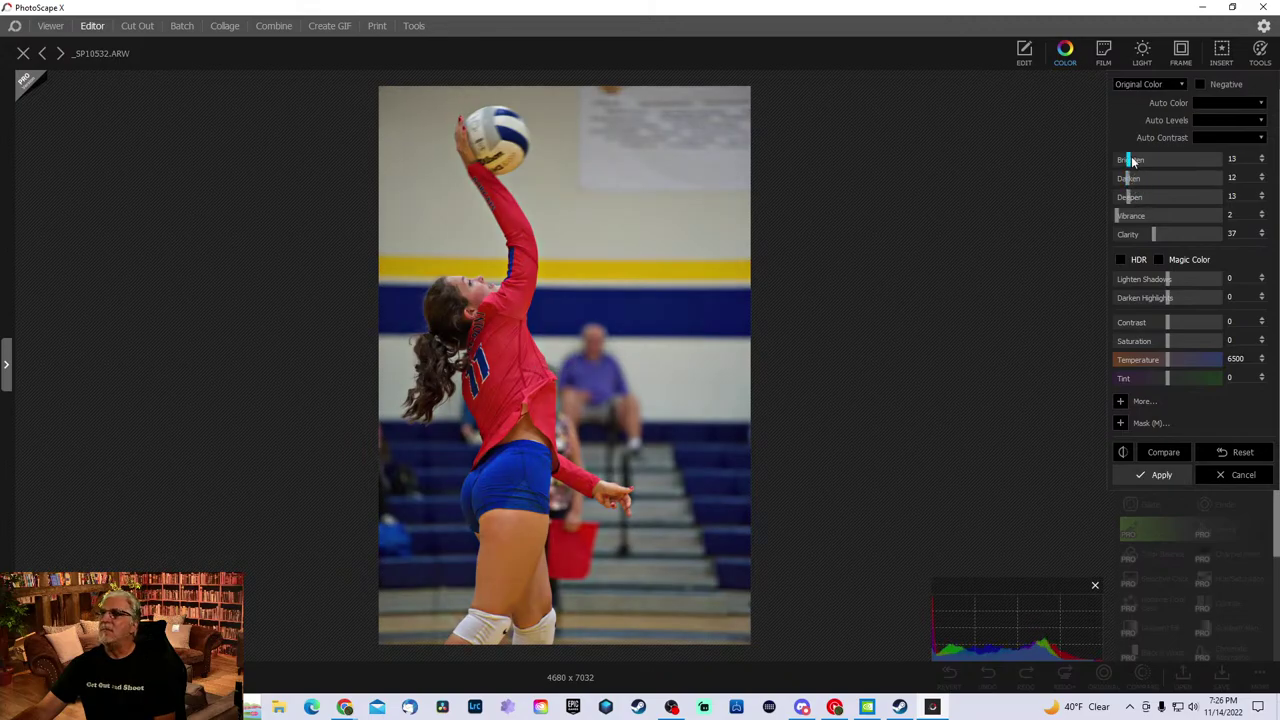
{"action": "left_click", "coordinate": [1028, 56]}
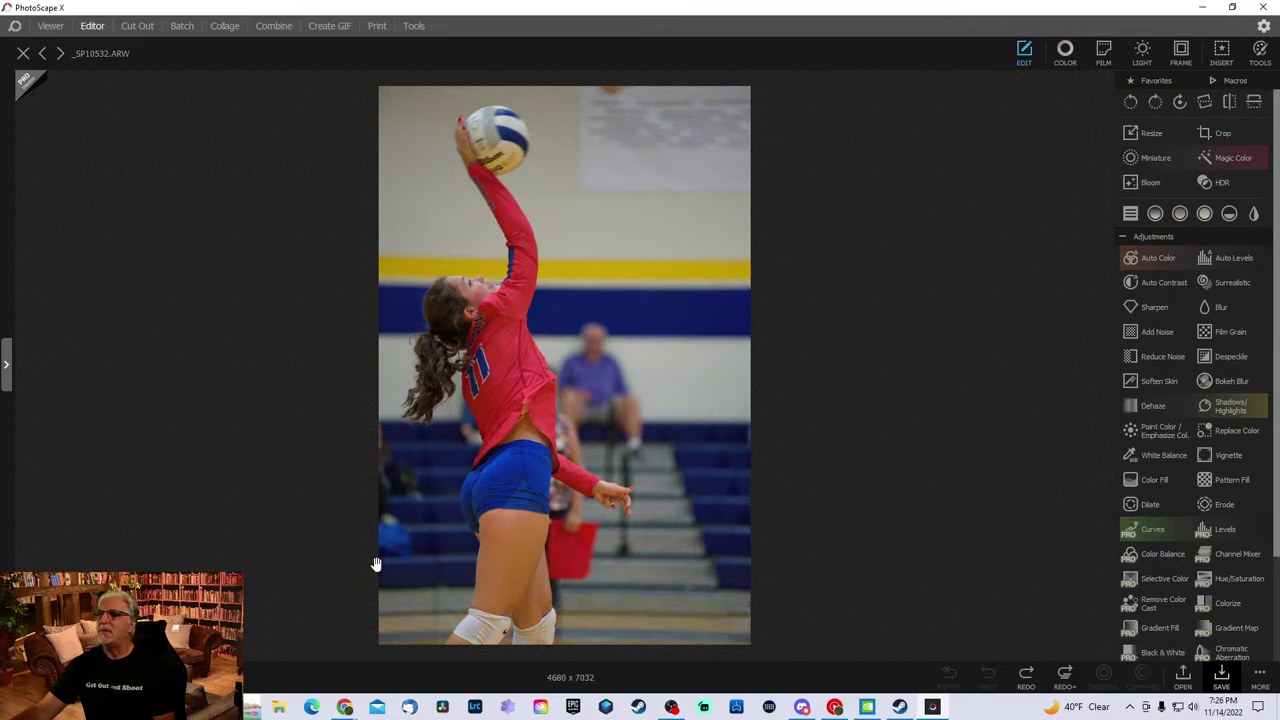
- Free-crop the photo to 4474 x 5460, trimming the lower legs, then return to Color
{"action": "left_click", "coordinate": [1233, 160]}
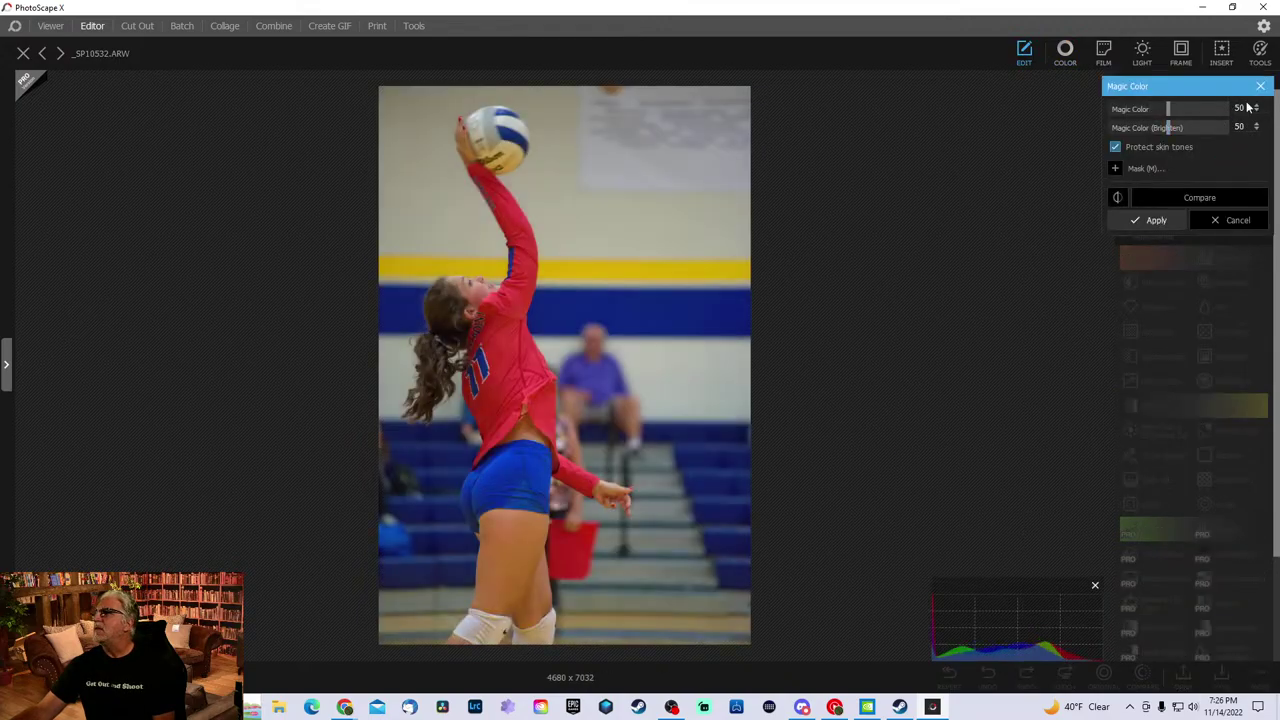
{"action": "left_click", "coordinate": [1260, 86]}
{"action": "left_click", "coordinate": [1219, 140]}
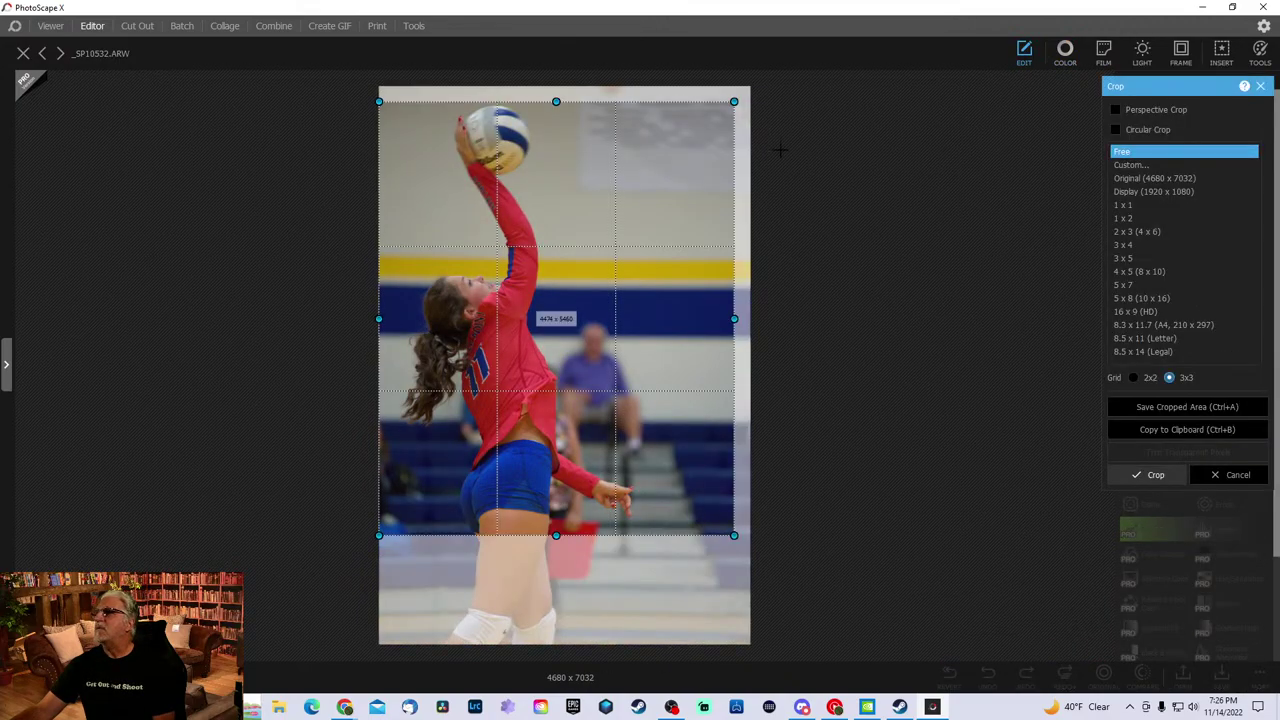
{"action": "left_click_drag", "start_coordinate": [609, 474], "coordinate": [615, 467]}
{"action": "left_click", "coordinate": [1158, 476]}
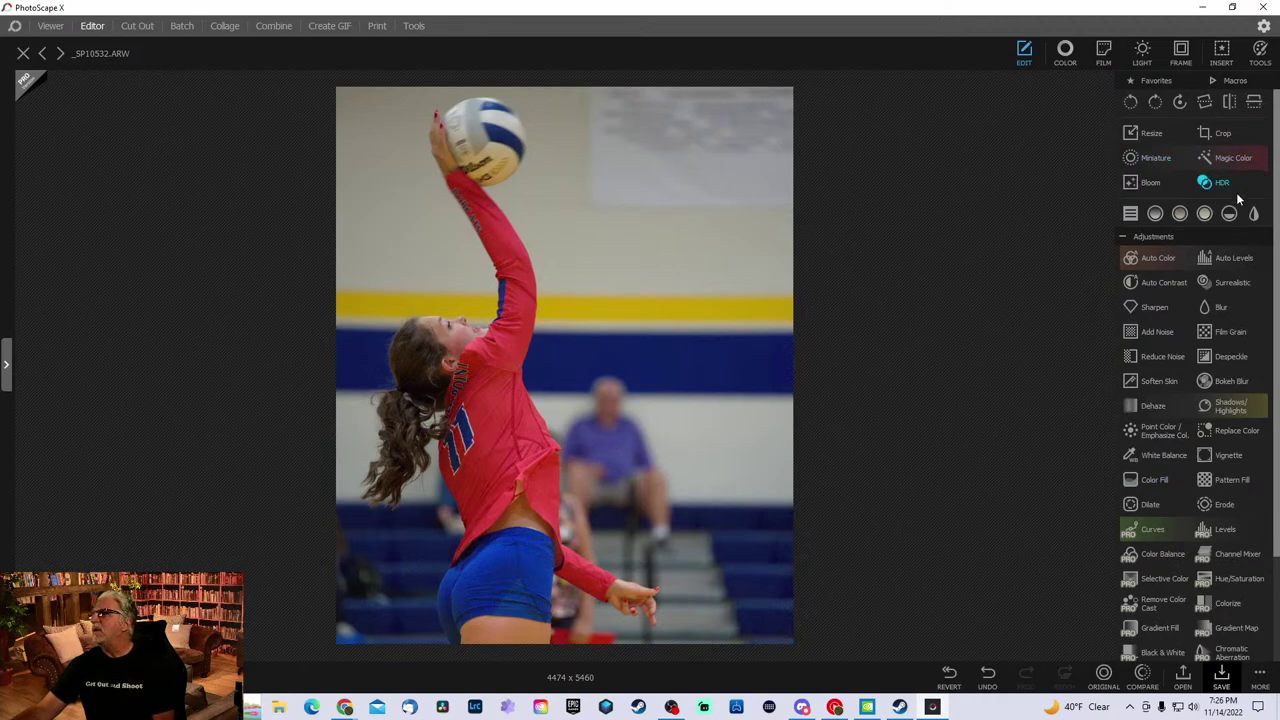
{"action": "left_click", "coordinate": [1065, 52]}
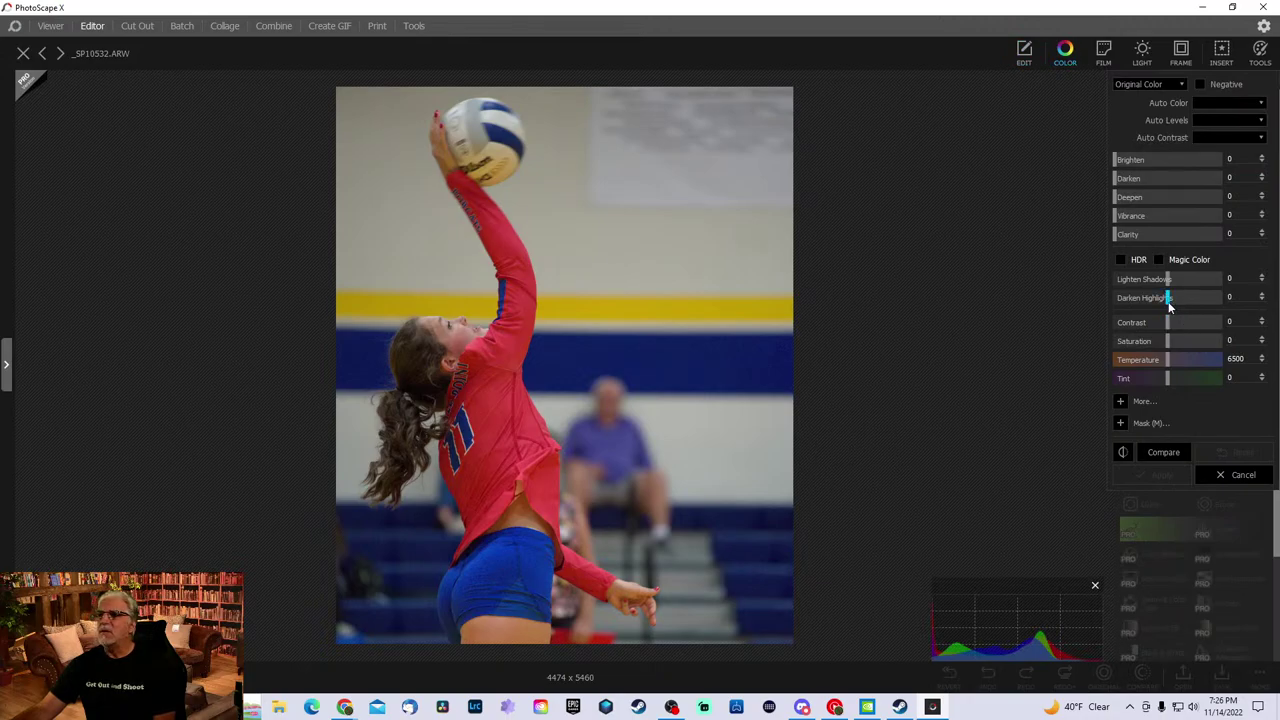
- Try stronger Darken Highlights values while zoomed in, settling at -39 with Lighten Shadows 0
{"action": "left_click_drag", "start_coordinate": [1168, 304], "coordinate": [1236, 302]}
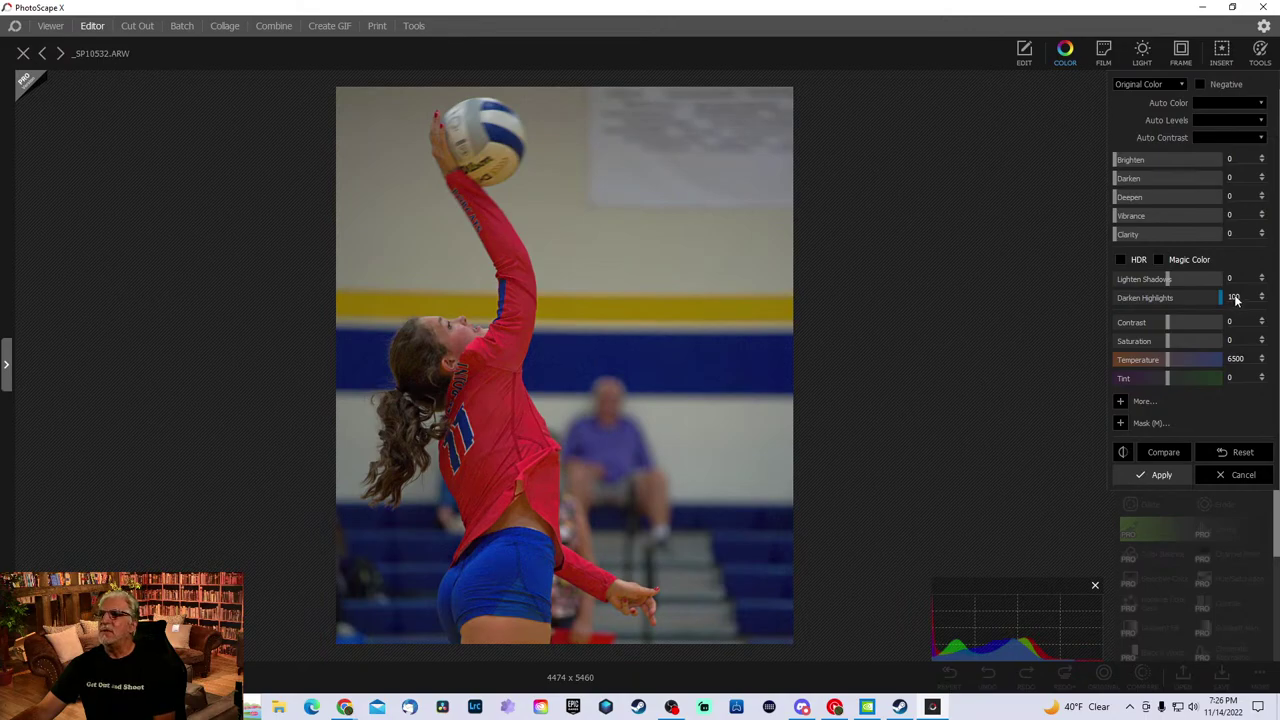
{"action": "key", "text": "ctrl+plus"}
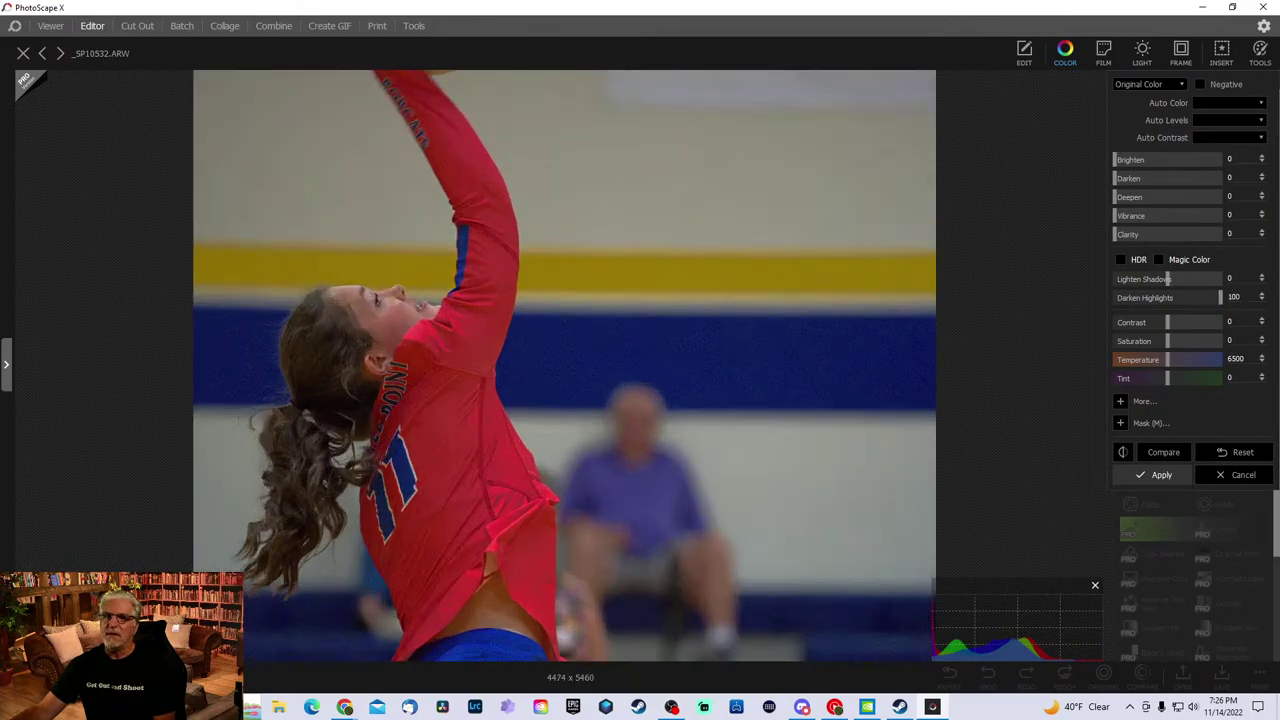
{"action": "key", "text": "ctrl+plus"}
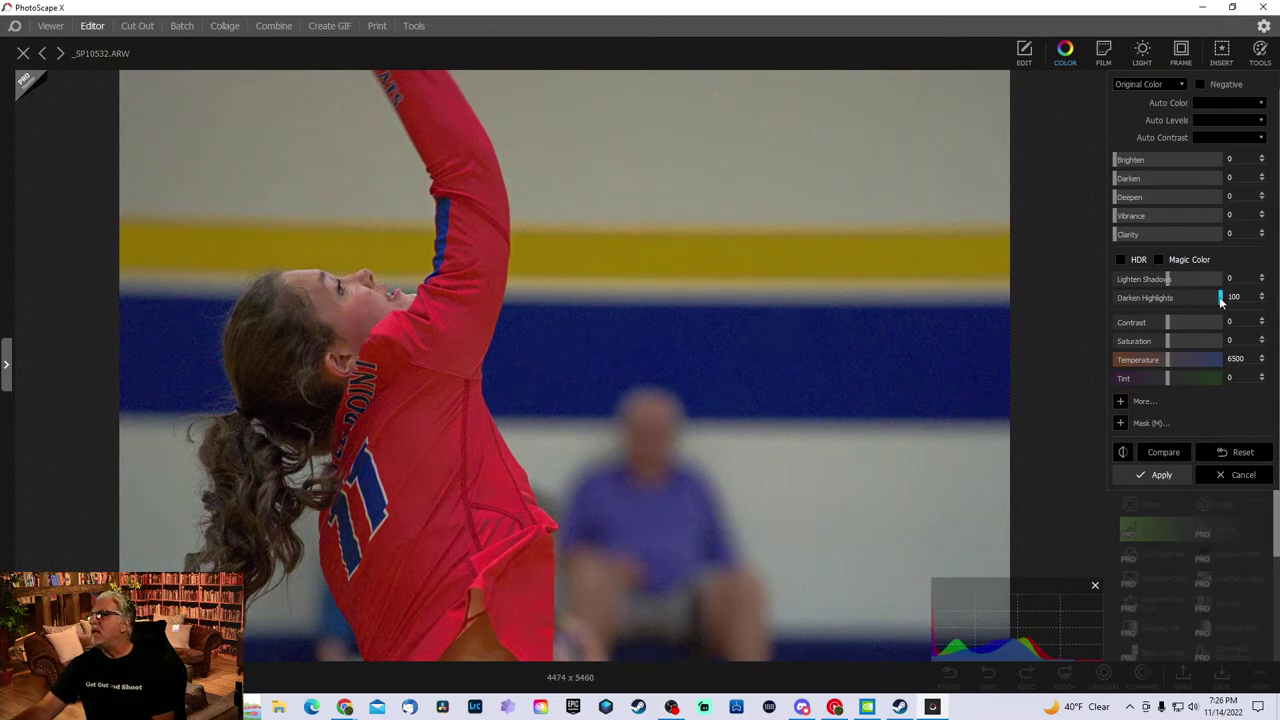
{"action": "mouse_move", "coordinate": [1202, 303]}
{"action": "left_mouse_down"}
{"action": "mouse_move", "coordinate": [1148, 306]}
{"action": "mouse_move", "coordinate": [1191, 306]}
{"action": "mouse_move", "coordinate": [1168, 301]}
{"action": "mouse_move", "coordinate": [1193, 302]}
{"action": "mouse_move", "coordinate": [1185, 295]}
{"action": "left_mouse_up"}
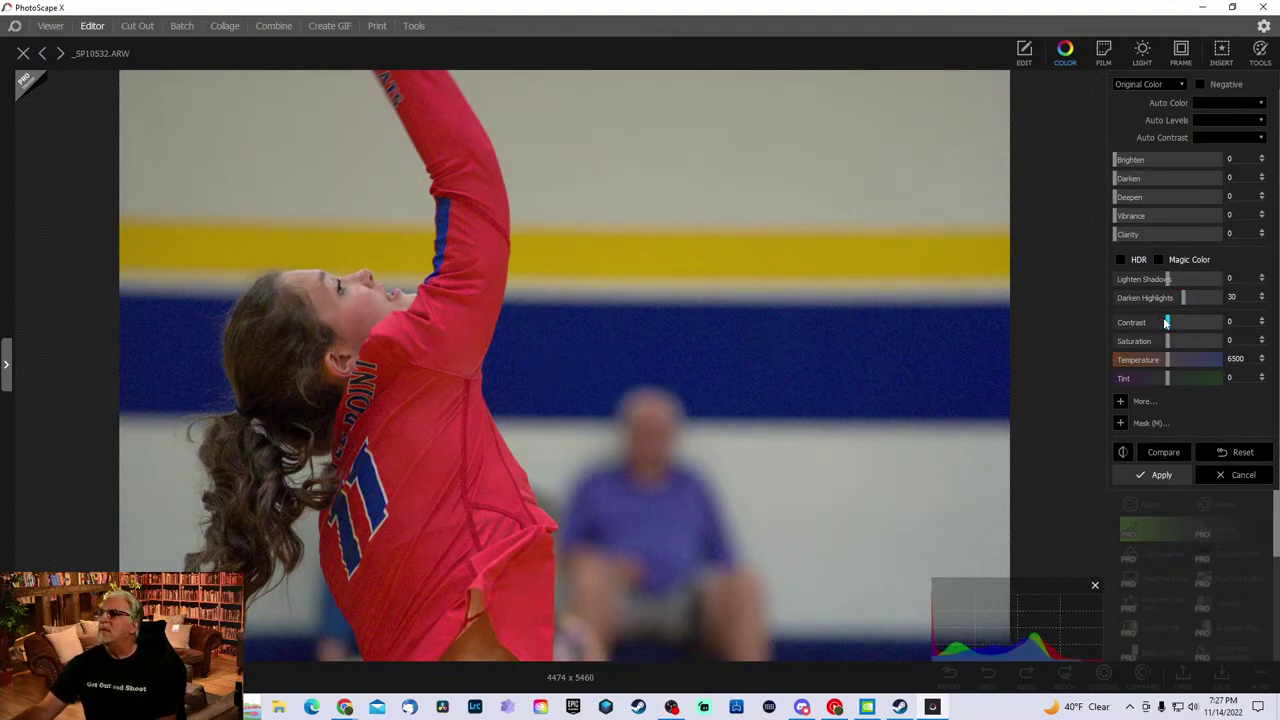
{"action": "left_click_drag", "start_coordinate": [1120, 311], "coordinate": [1159, 281]}
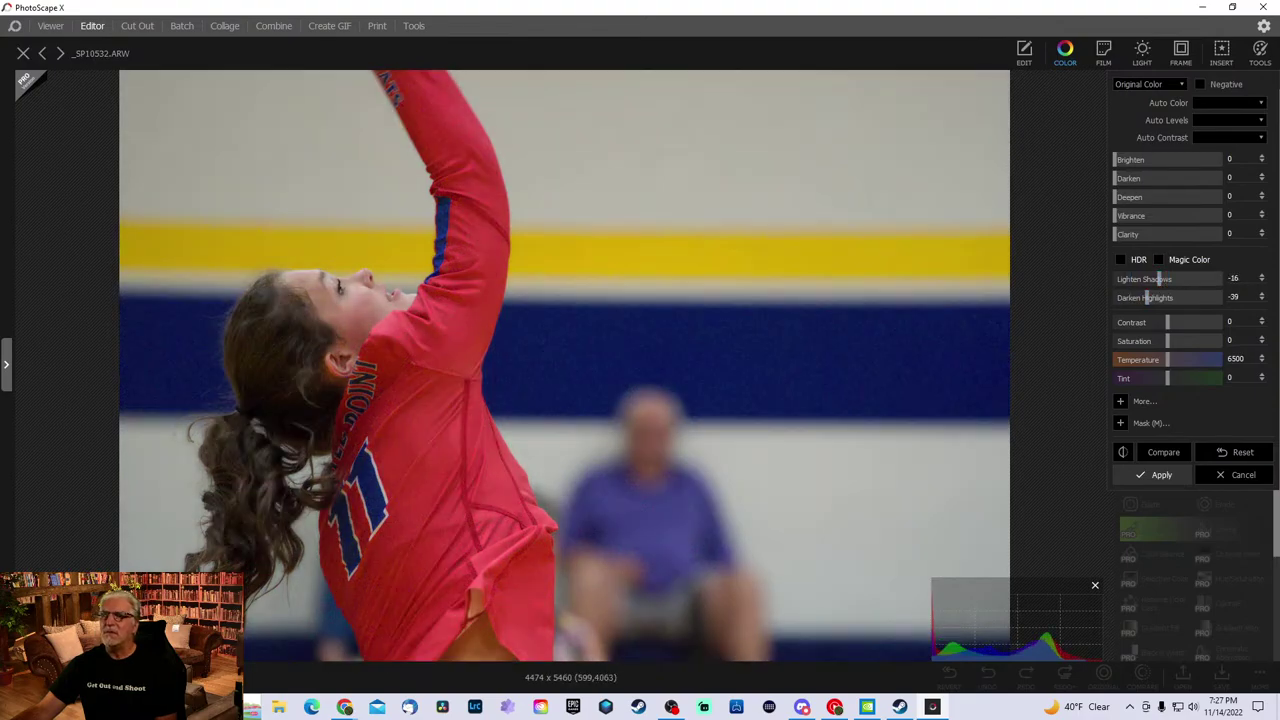
{"action": "scroll", "coordinate": [534, 403], "scroll_direction": "down", "scroll_amount": 2}
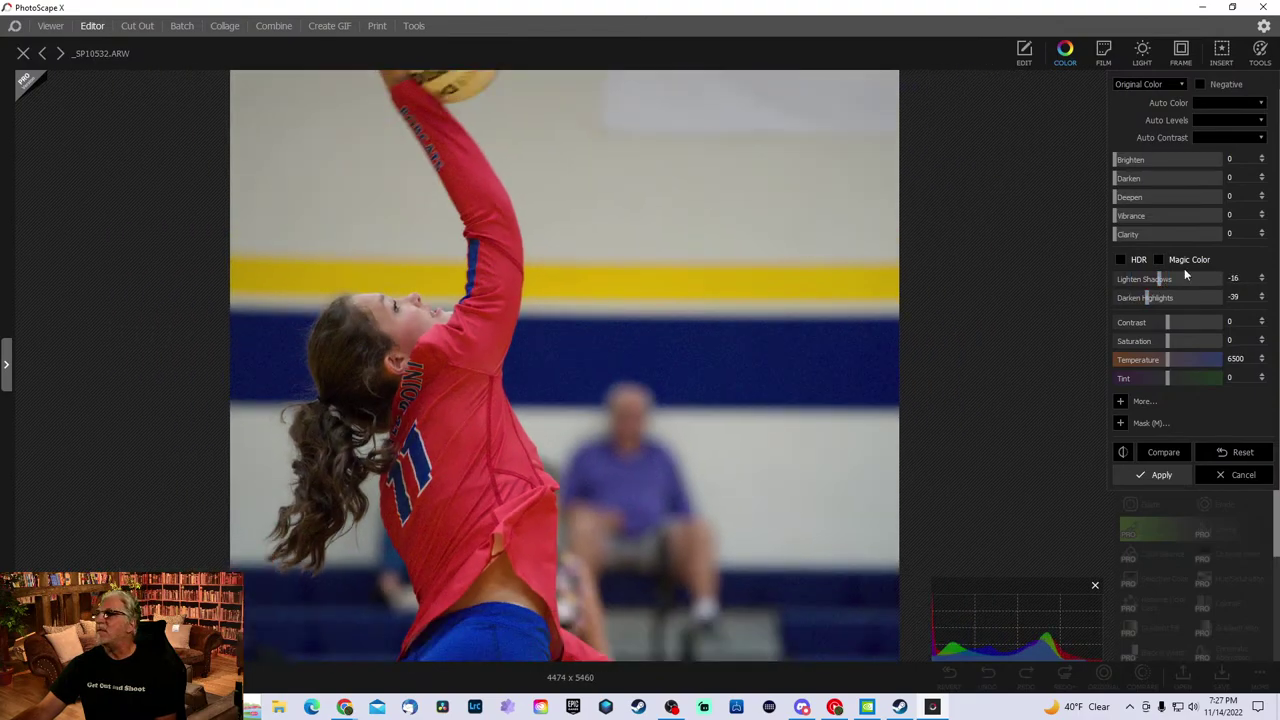
{"action": "mouse_move", "coordinate": [1163, 281]}
{"action": "left_mouse_down"}
{"action": "mouse_move", "coordinate": [1146, 279]}
{"action": "mouse_move", "coordinate": [1188, 281]}
{"action": "mouse_move", "coordinate": [1169, 278]}
{"action": "left_mouse_up"}
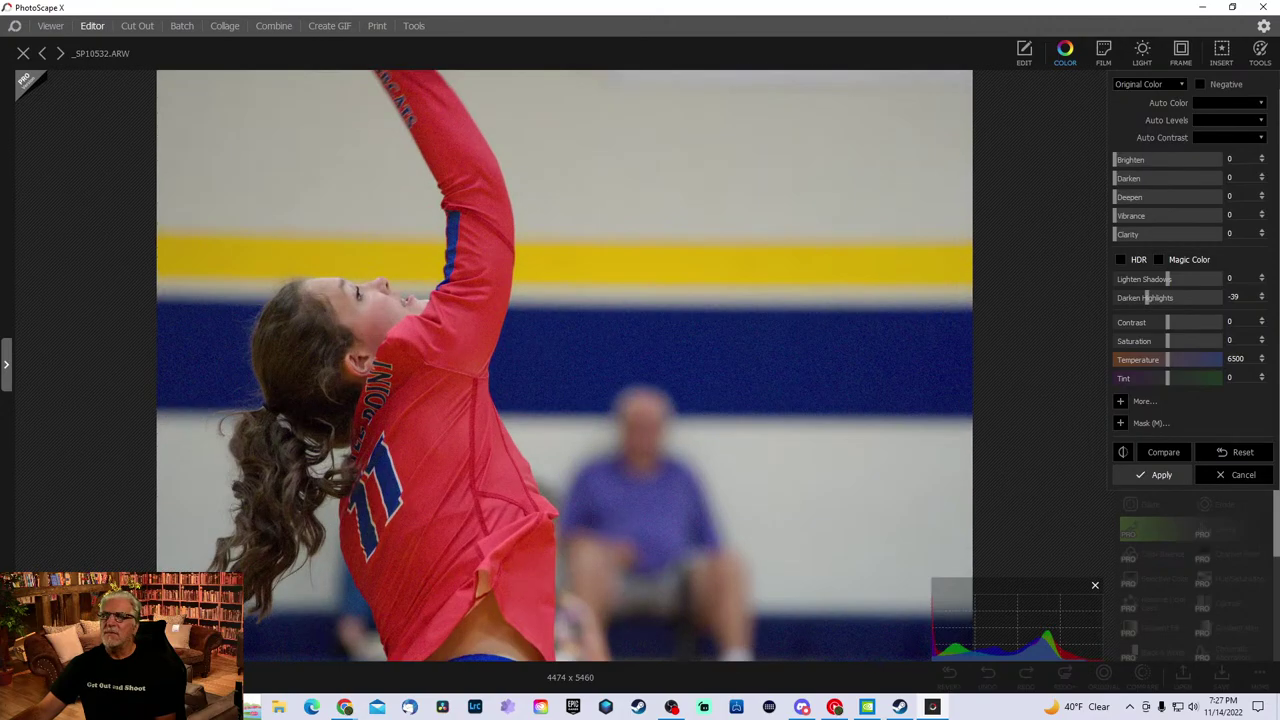
- Pan to the volleyball, reset Lighten Shadows, and compare the edit against the original
{"action": "left_click_drag", "start_coordinate": [586, 346], "coordinate": [591, 434]}
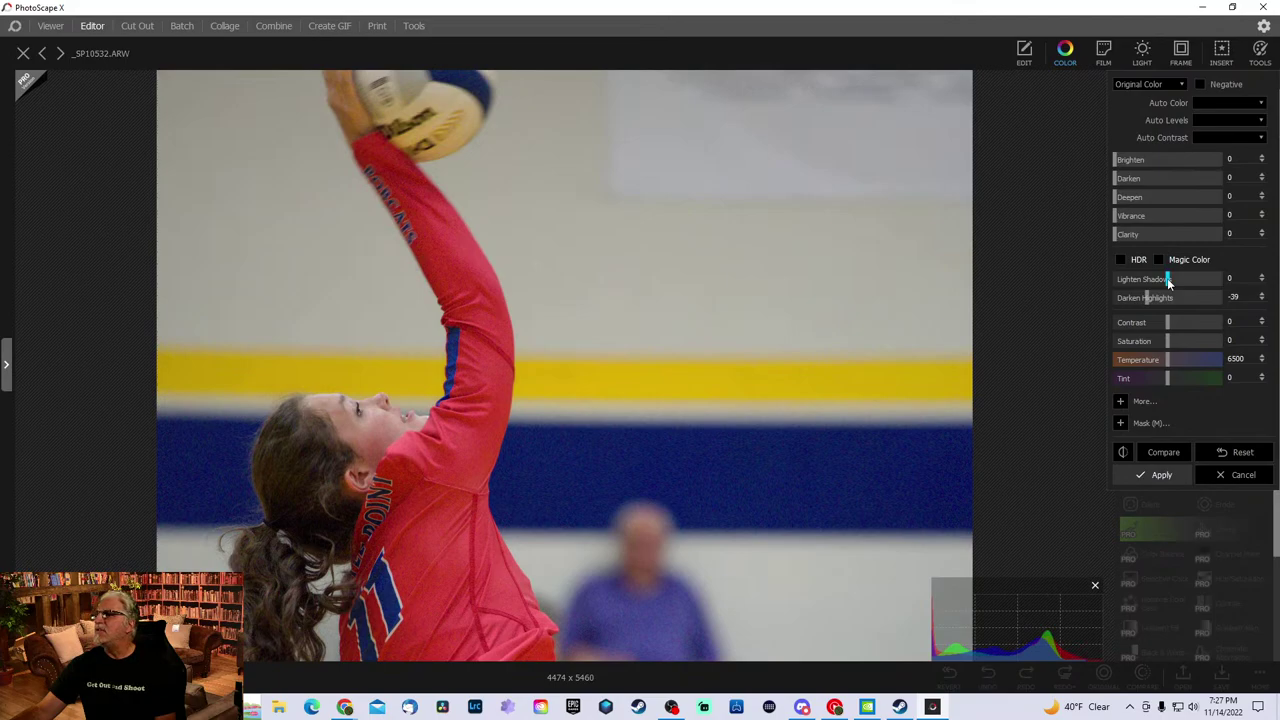
{"action": "mouse_move", "coordinate": [1182, 281]}
{"action": "left_mouse_down"}
{"action": "mouse_move", "coordinate": [1203, 286]}
{"action": "mouse_move", "coordinate": [1180, 282]}
{"action": "left_mouse_up"}
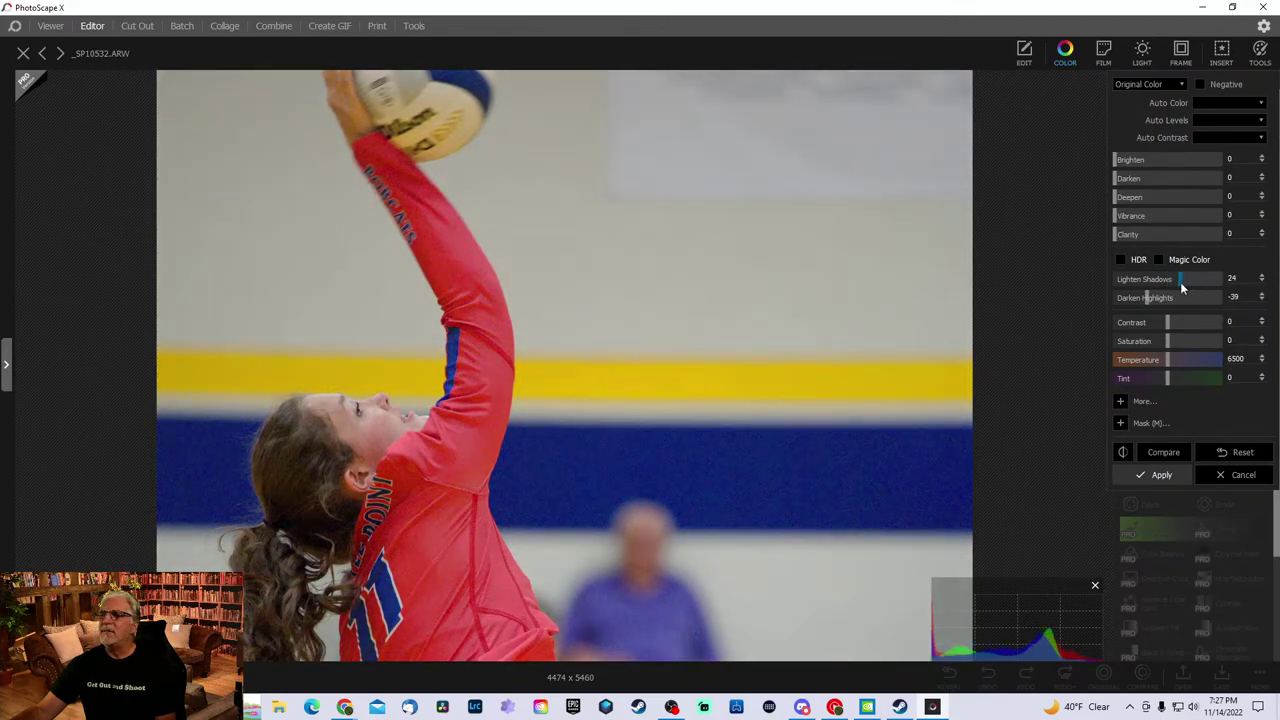
{"action": "double_click", "coordinate": [1180, 282]}
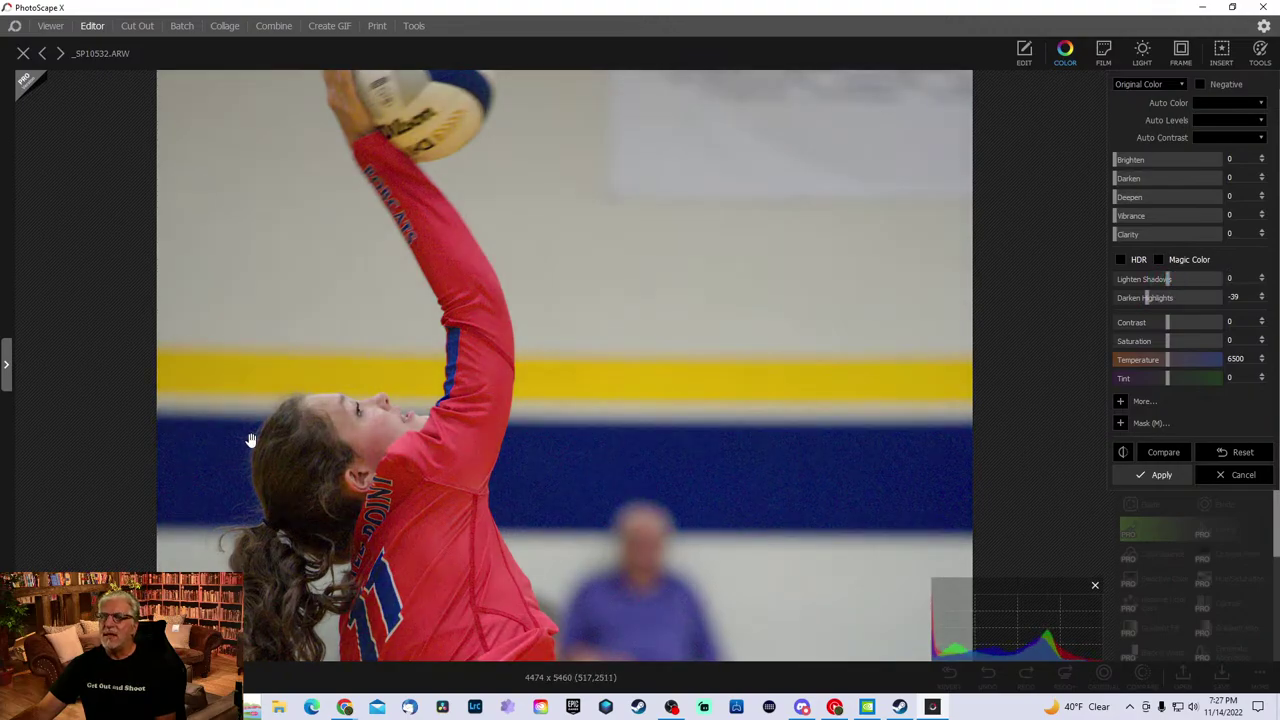
{"action": "left_click", "coordinate": [459, 476]}
{"action": "left_click_drag", "start_coordinate": [501, 479], "coordinate": [528, 268]}
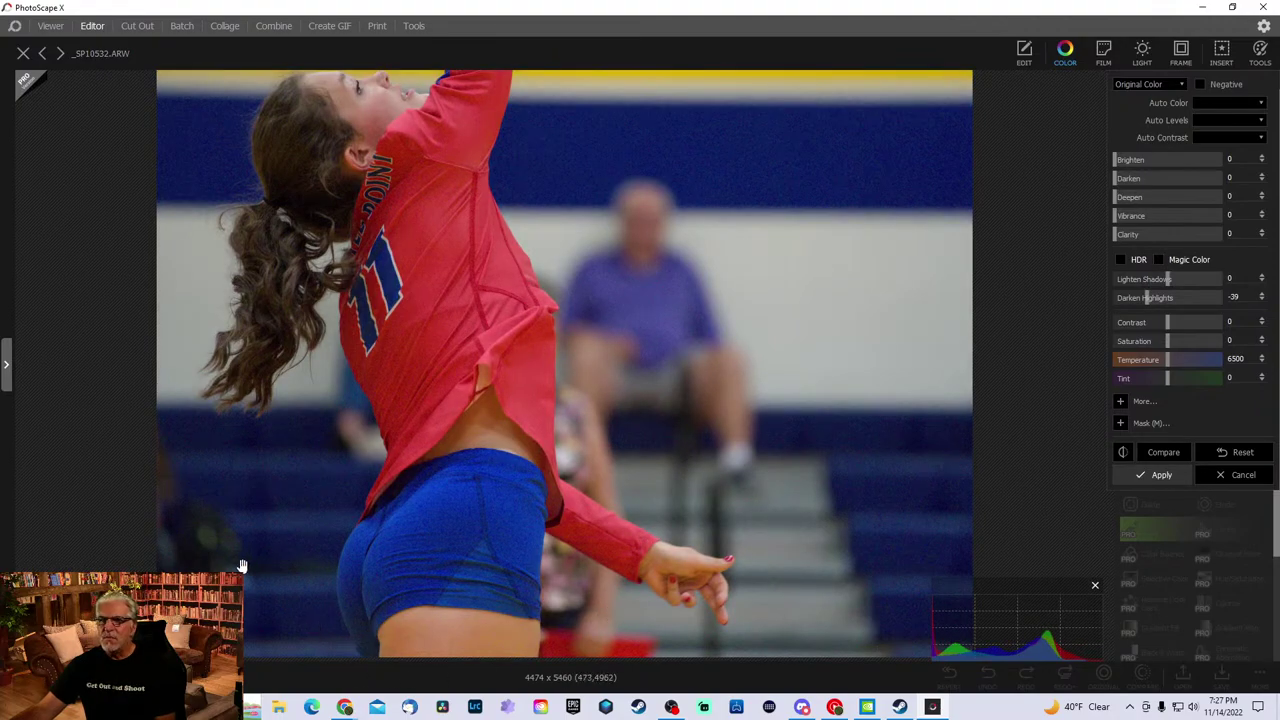
- Pan toward the ball and set Lighten Shadows to -11, leaving Contrast at 0
{"action": "left_click_drag", "start_coordinate": [640, 300], "coordinate": [735, 311]}
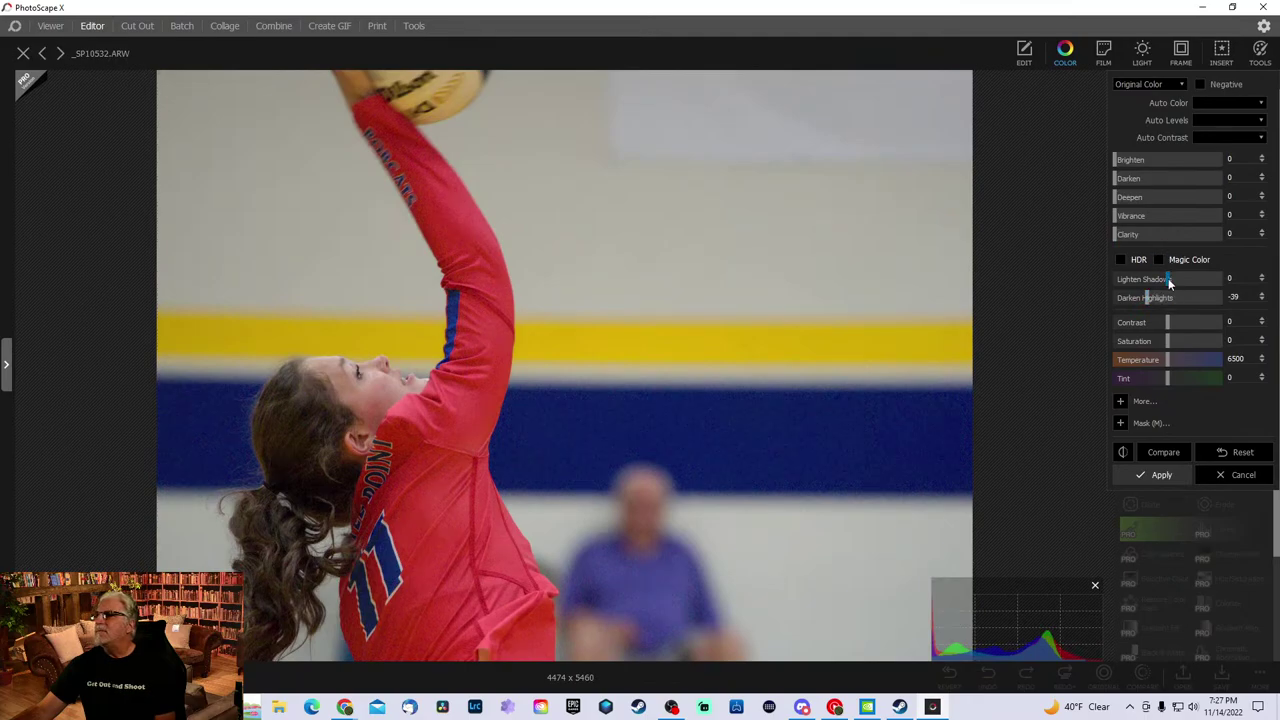
{"action": "mouse_move", "coordinate": [1168, 280]}
{"action": "left_mouse_down"}
{"action": "mouse_move", "coordinate": [1198, 278]}
{"action": "mouse_move", "coordinate": [1171, 284]}
{"action": "left_mouse_up"}
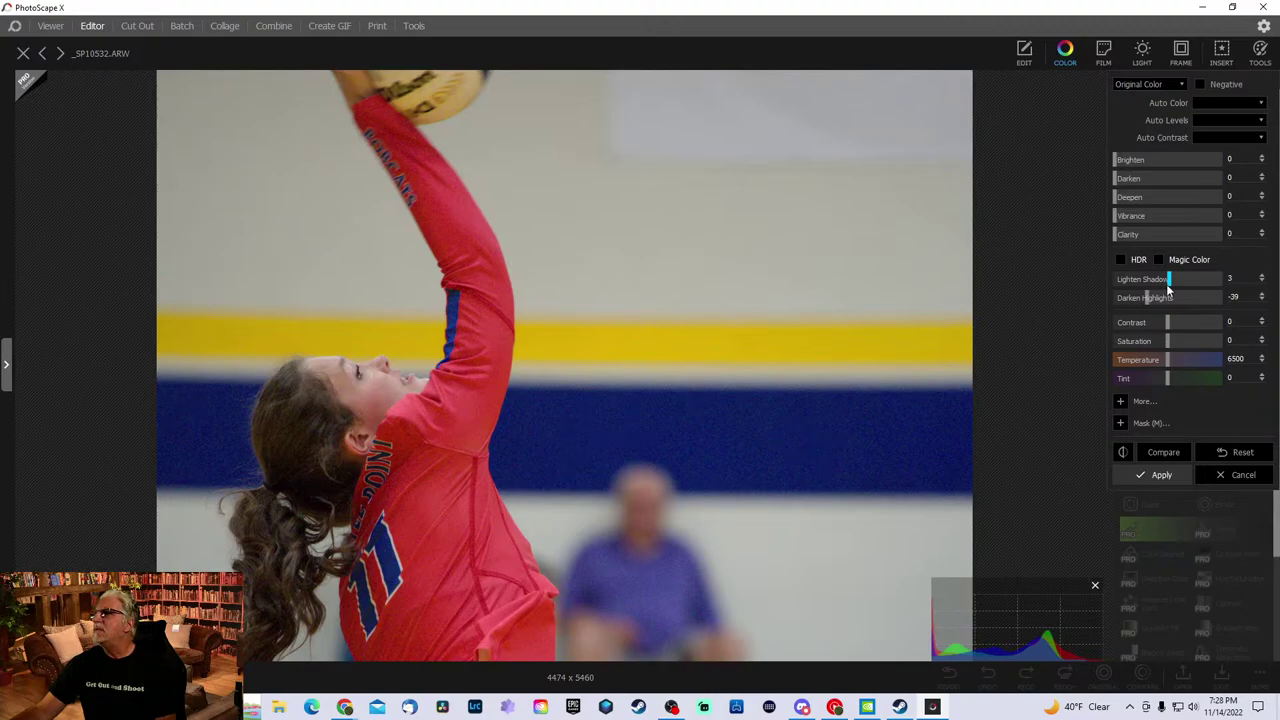
{"action": "left_click_drag", "start_coordinate": [1167, 289], "coordinate": [1163, 291]}
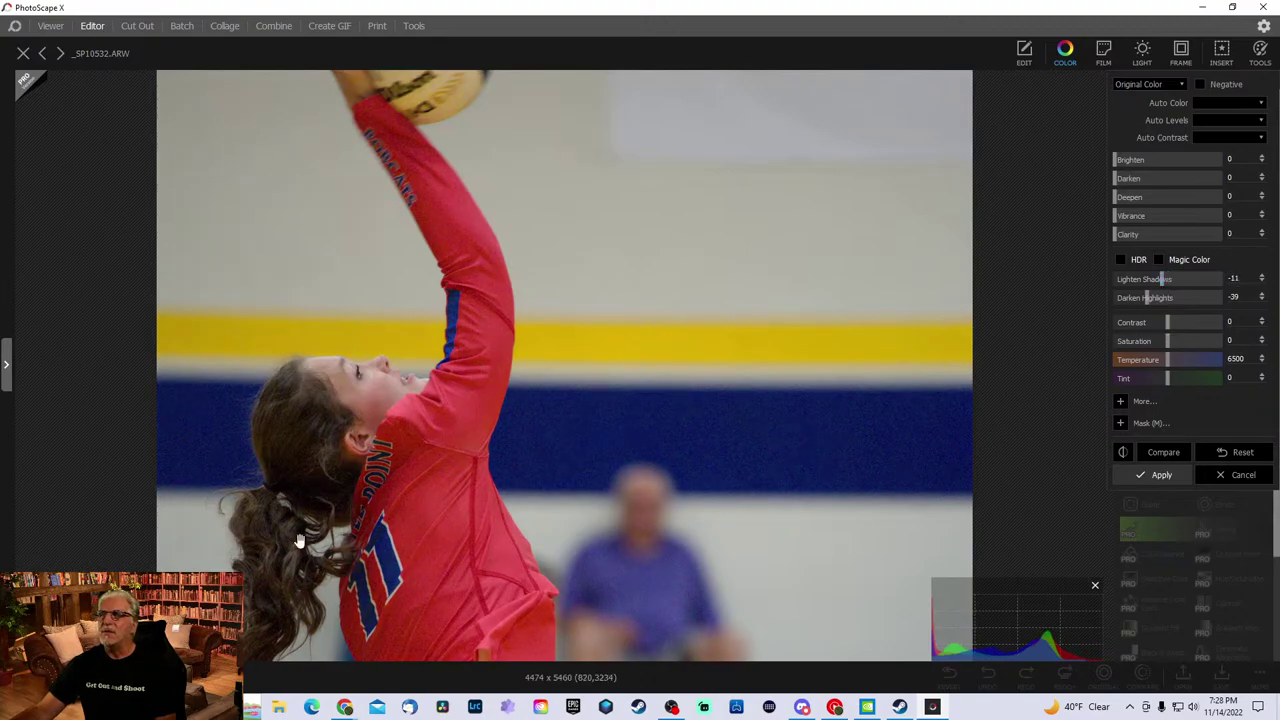
{"action": "scroll", "coordinate": [298, 541], "scroll_direction": "down", "scroll_amount": 2}
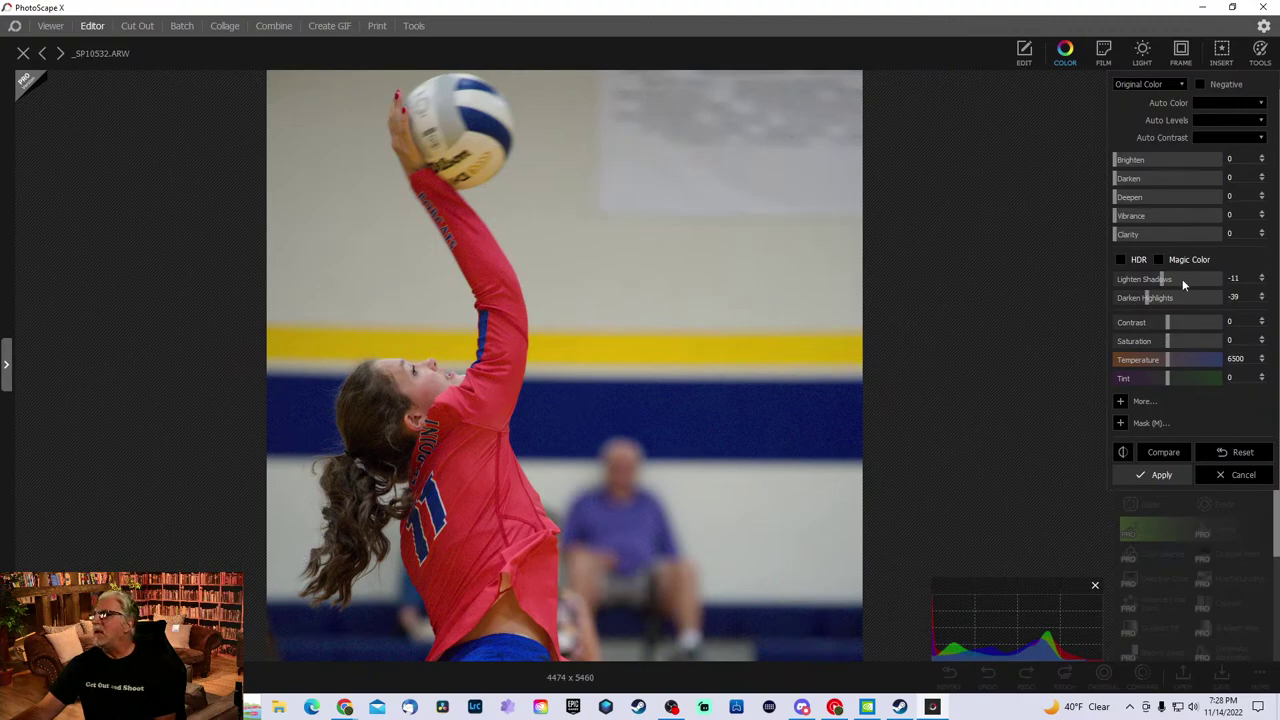
{"action": "mouse_move", "coordinate": [1169, 326]}
{"action": "left_mouse_down"}
{"action": "mouse_move", "coordinate": [1194, 320]}
{"action": "mouse_move", "coordinate": [1169, 327]}
{"action": "left_mouse_up"}
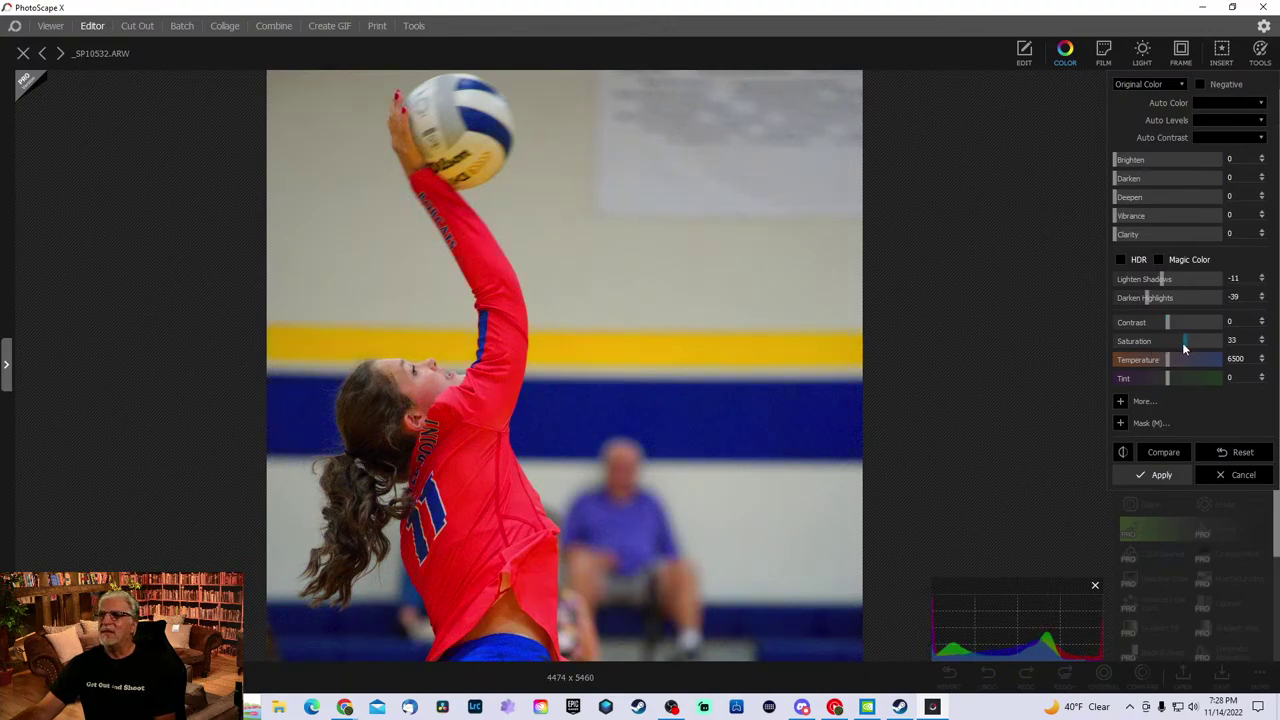
- Try Saturation then reset it, and cool the photo to Temperature 6125 with Tint 8
{"action": "left_click_drag", "start_coordinate": [1186, 339], "coordinate": [1172, 341]}
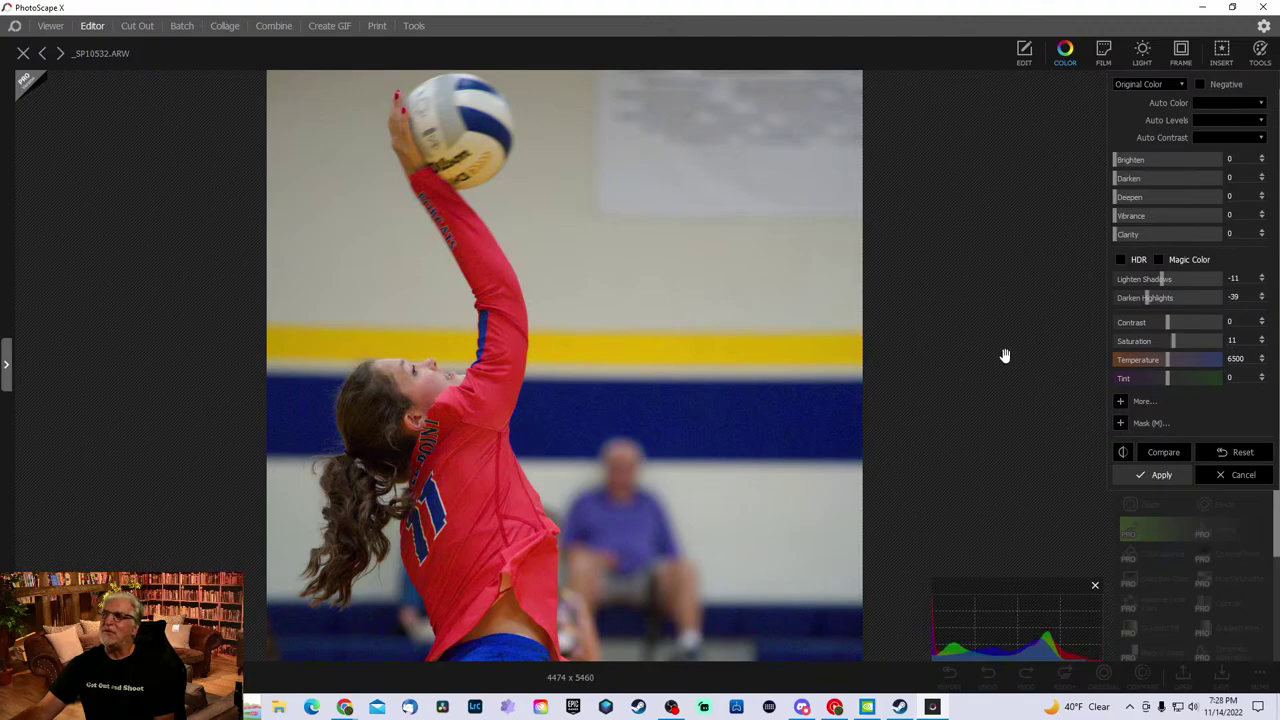
{"action": "double_click", "coordinate": [1174, 344]}
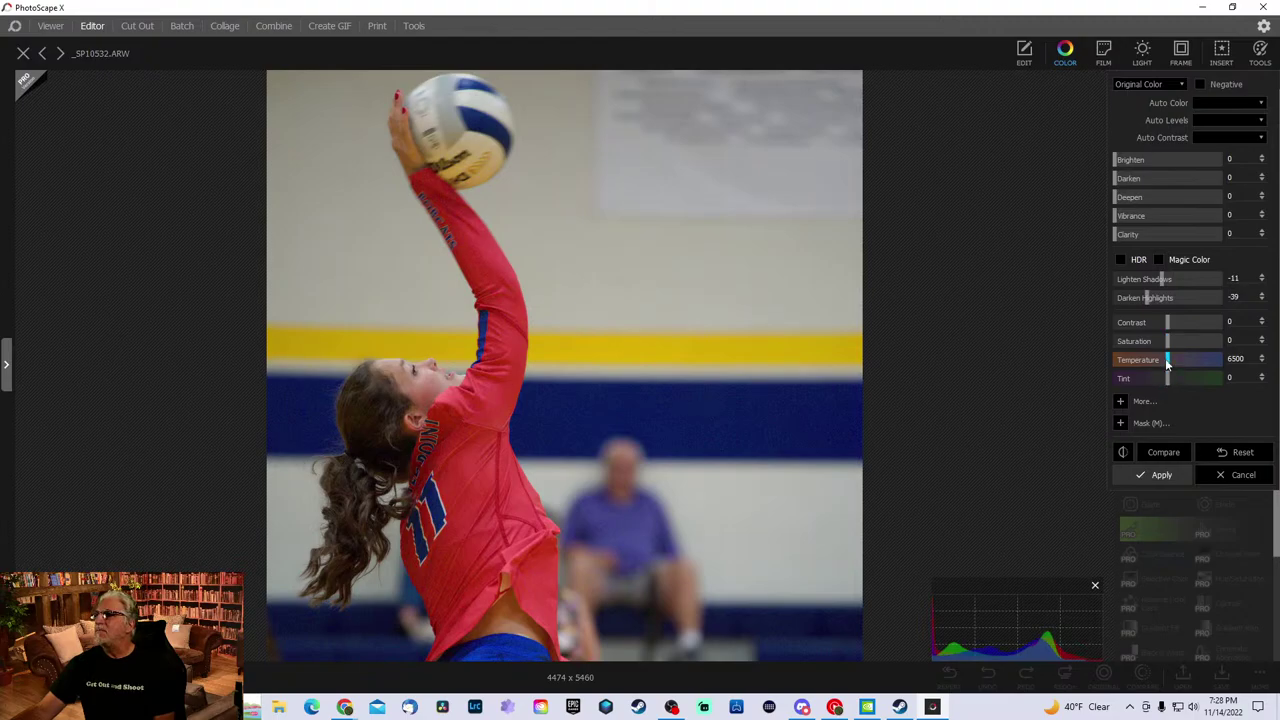
{"action": "left_click_drag", "start_coordinate": [1165, 358], "coordinate": [1168, 390]}
{"action": "left_click_drag", "start_coordinate": [1175, 387], "coordinate": [1177, 384]}
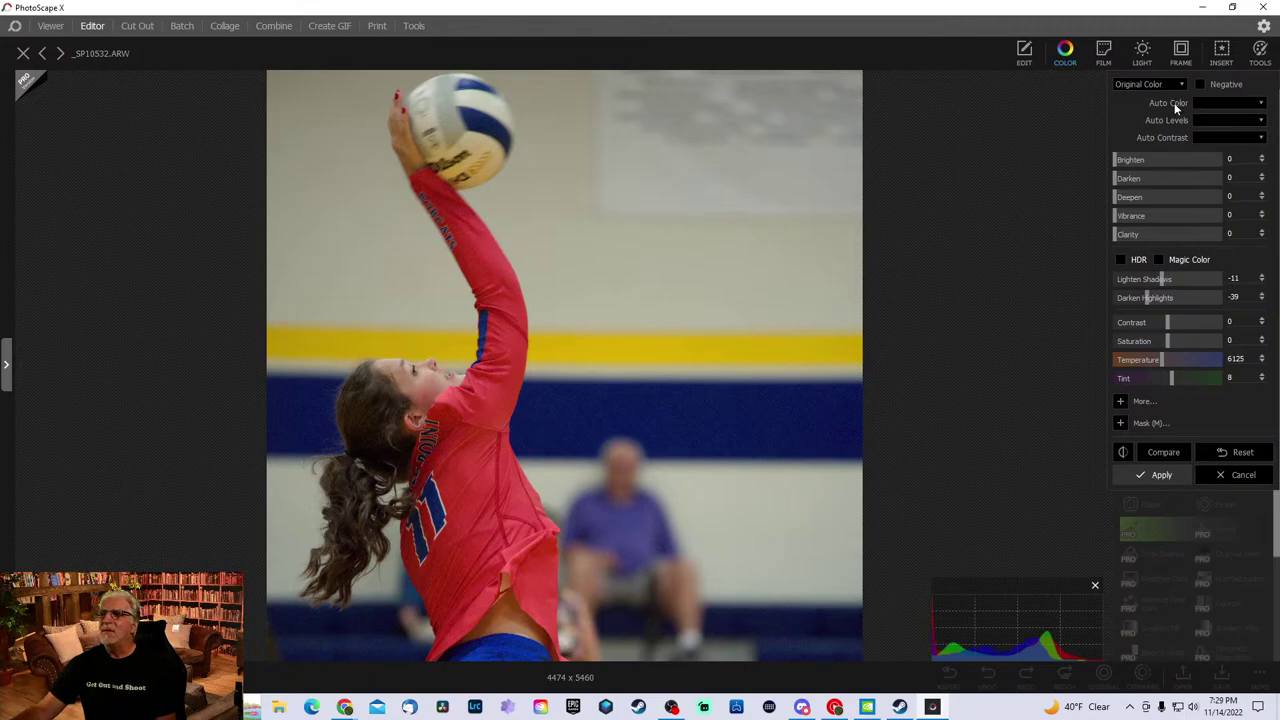
- Apply Auto Color at High, close the histogram, and switch to the Edit tools
{"action": "left_click", "coordinate": [1209, 104]}
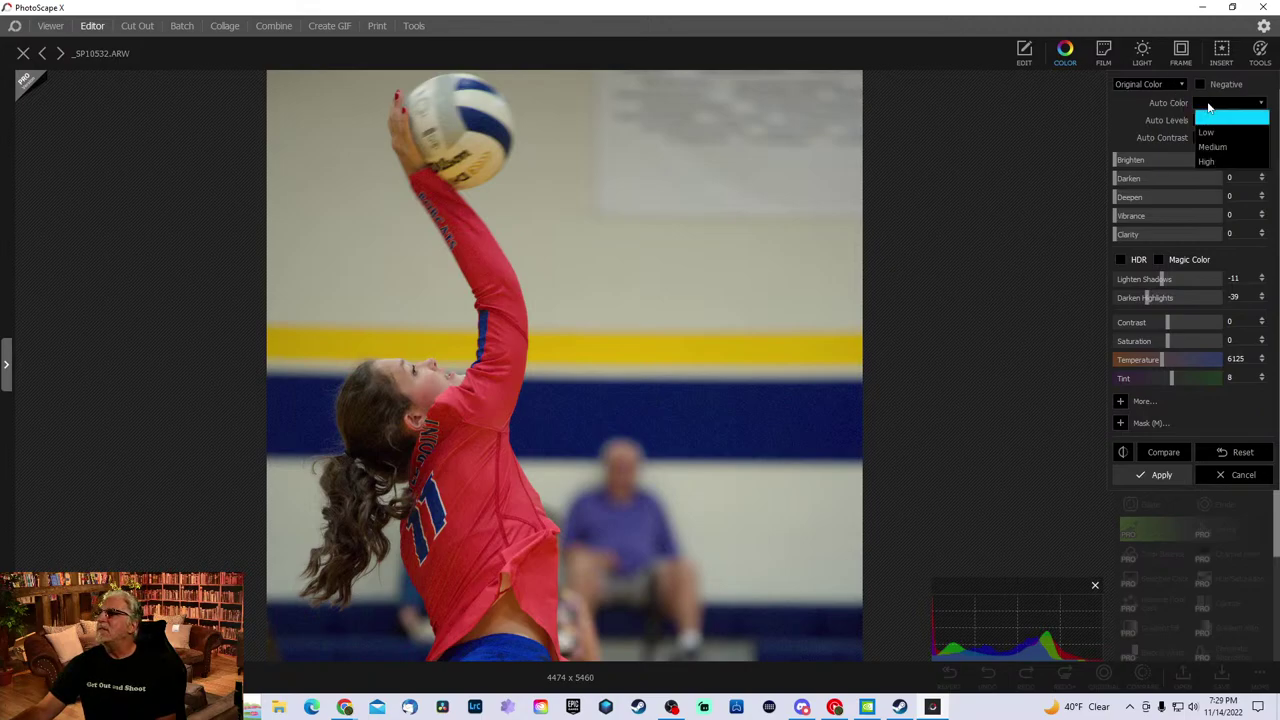
{"action": "left_click", "coordinate": [1213, 158]}
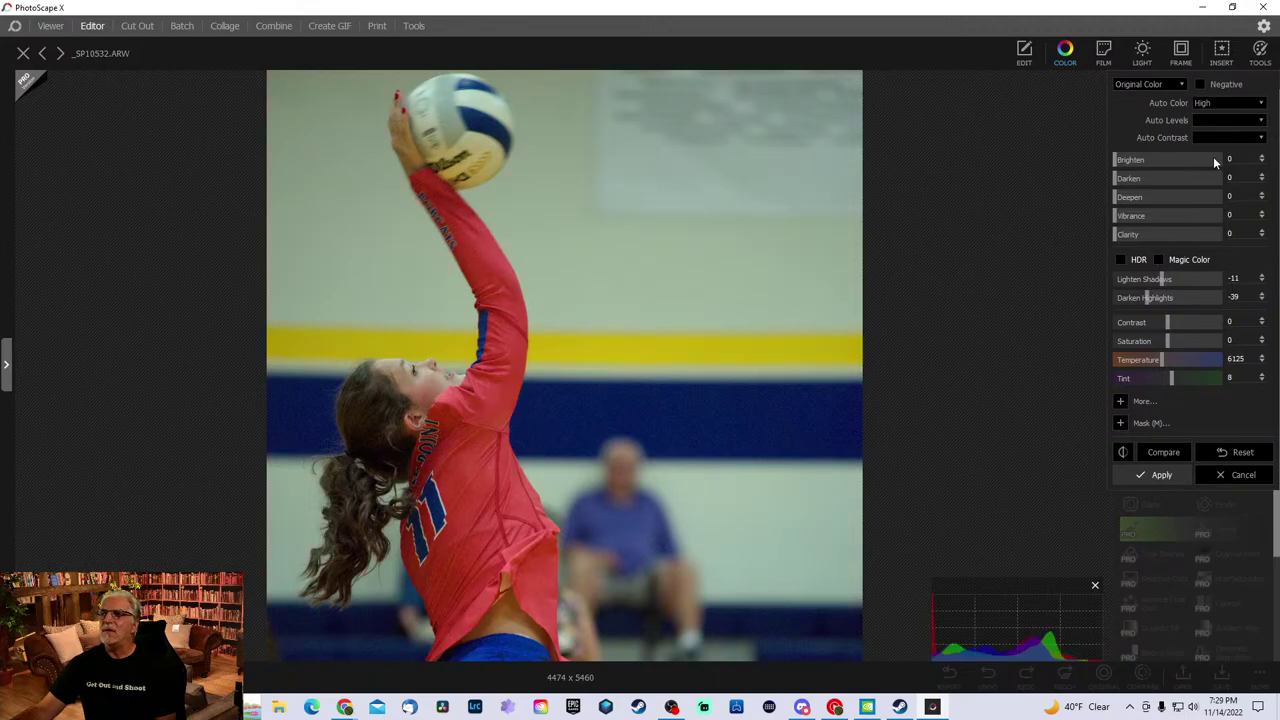
{"action": "left_click", "coordinate": [1094, 585]}
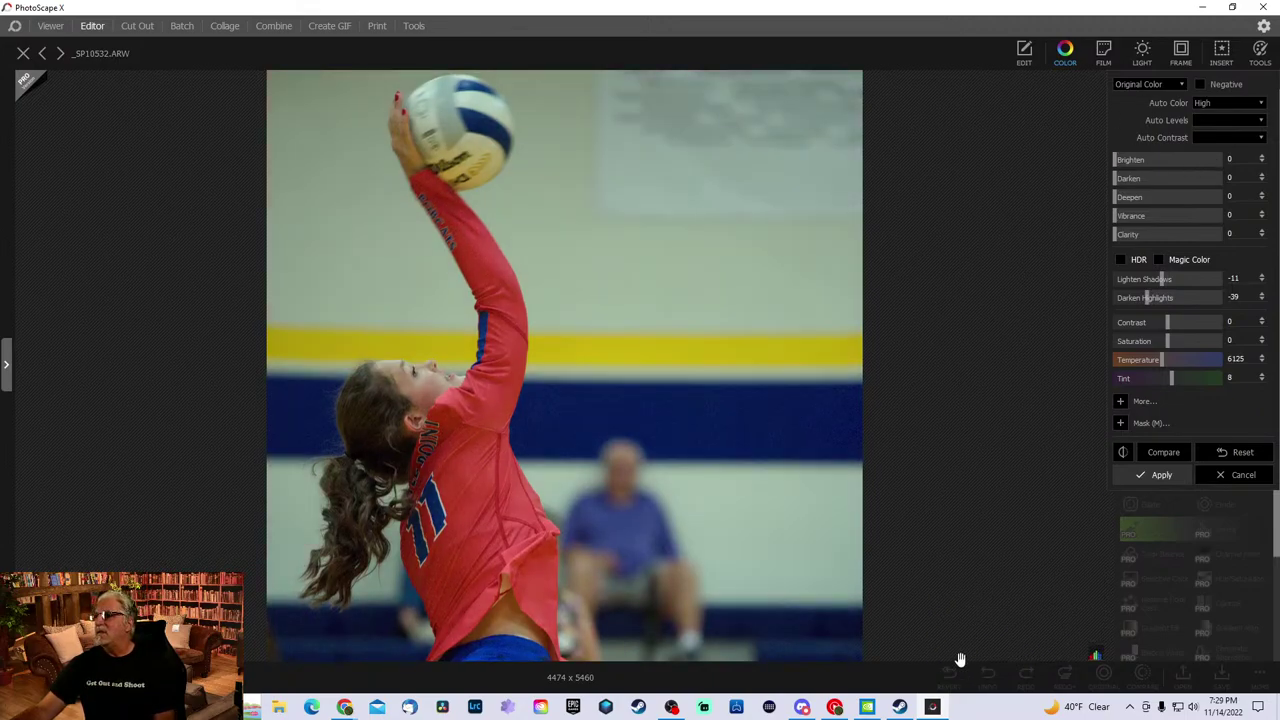
{"action": "left_click", "coordinate": [1023, 55]}
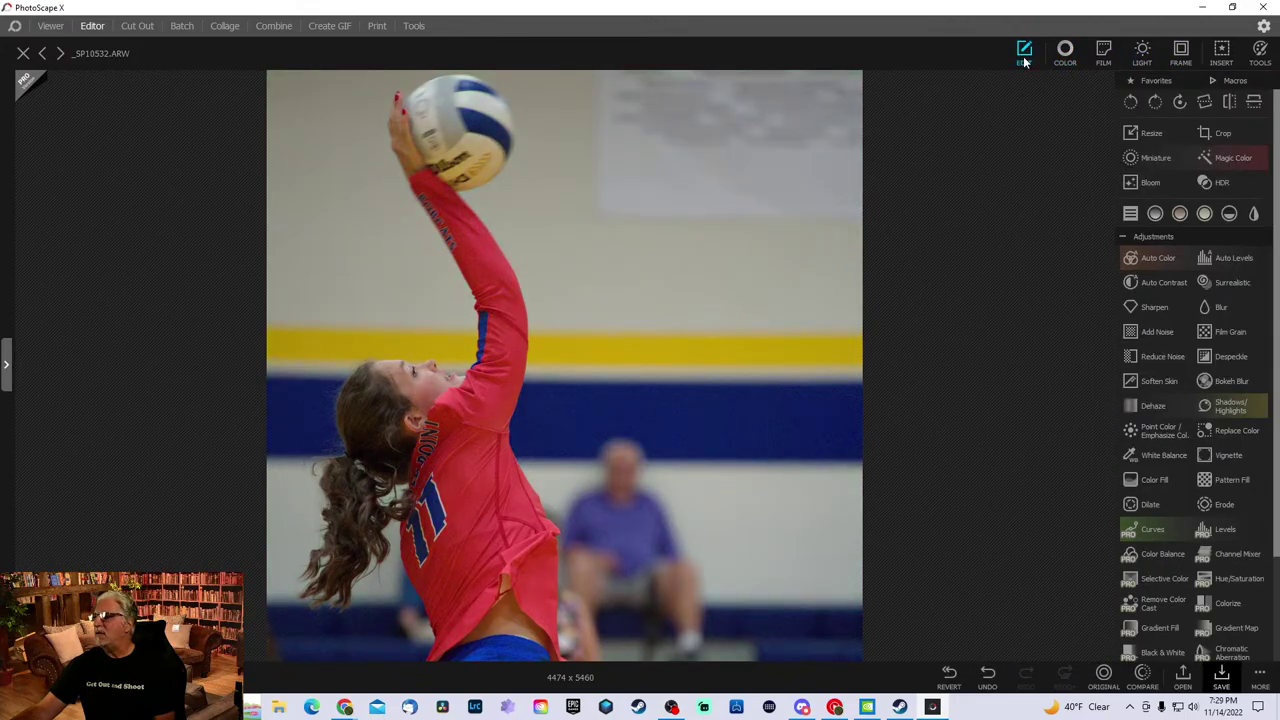
- Undo the crop to restore the full photo and apply Auto Color at High
{"action": "left_click", "coordinate": [989, 682]}
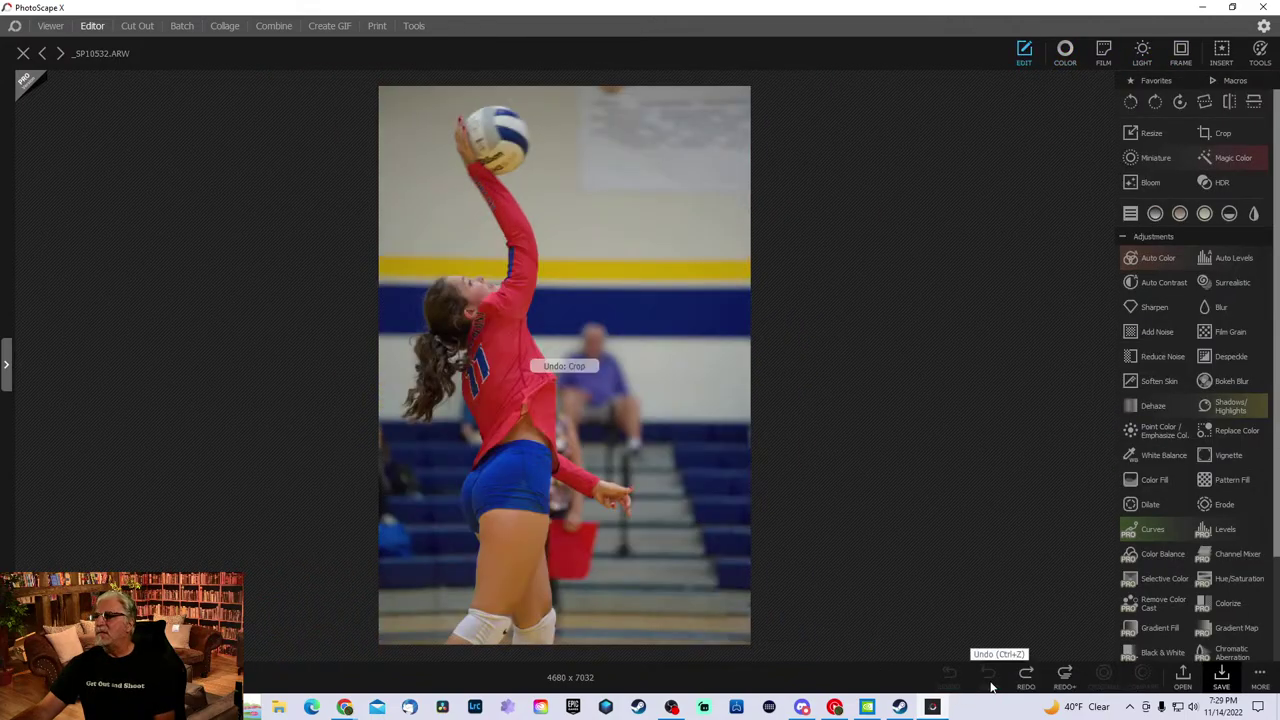
{"action": "left_click", "coordinate": [1064, 62]}
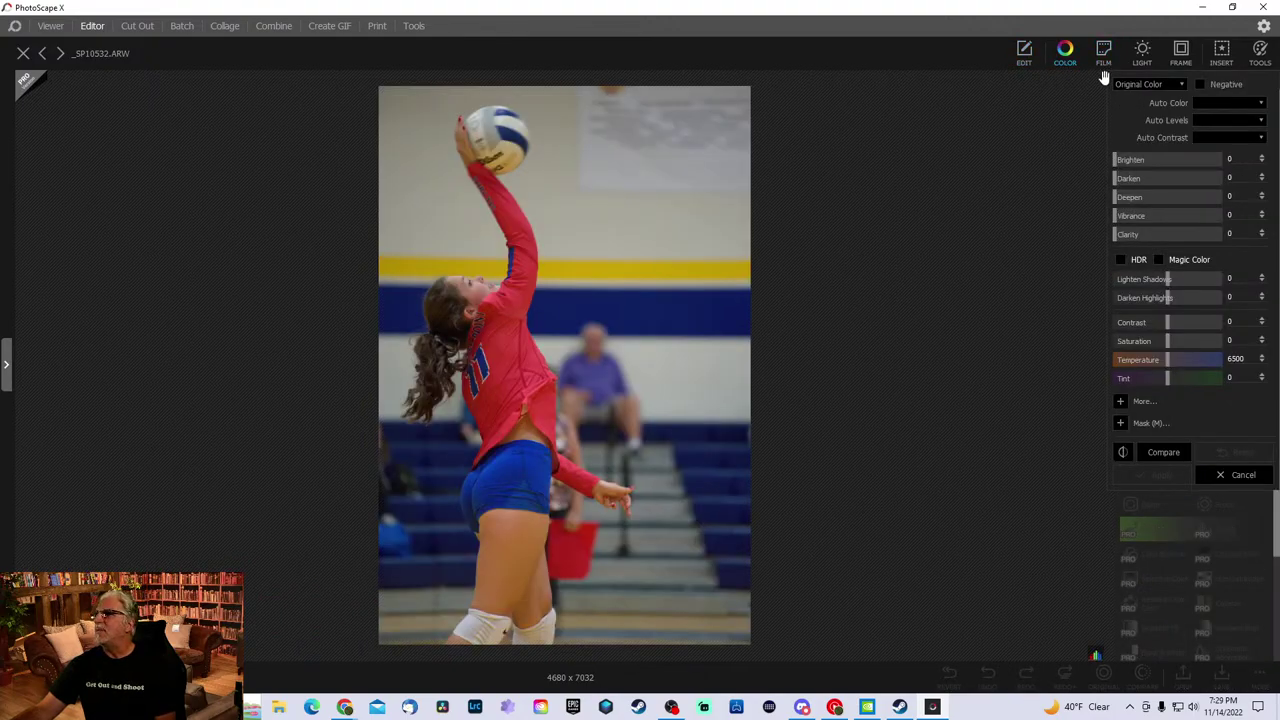
{"action": "left_click", "coordinate": [1230, 103]}
{"action": "left_click", "coordinate": [1228, 163]}
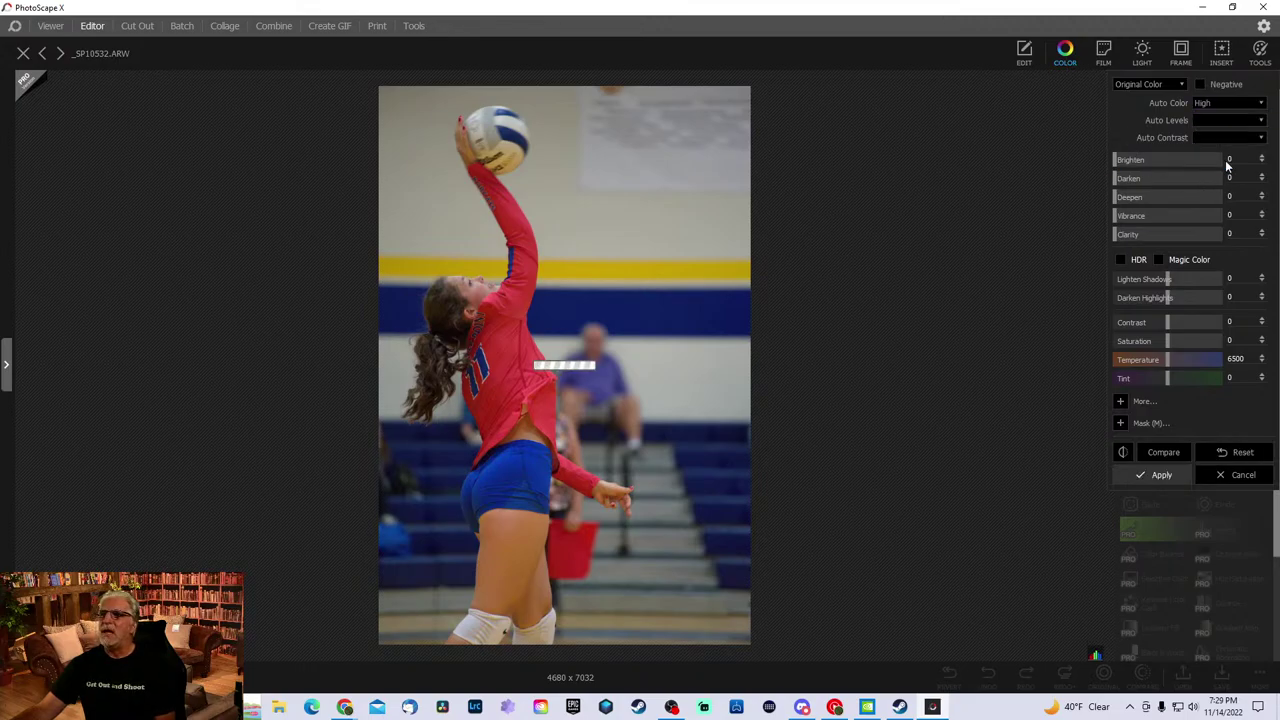
{"action": "scroll", "coordinate": [446, 291], "scroll_direction": "up", "scroll_amount": 3}
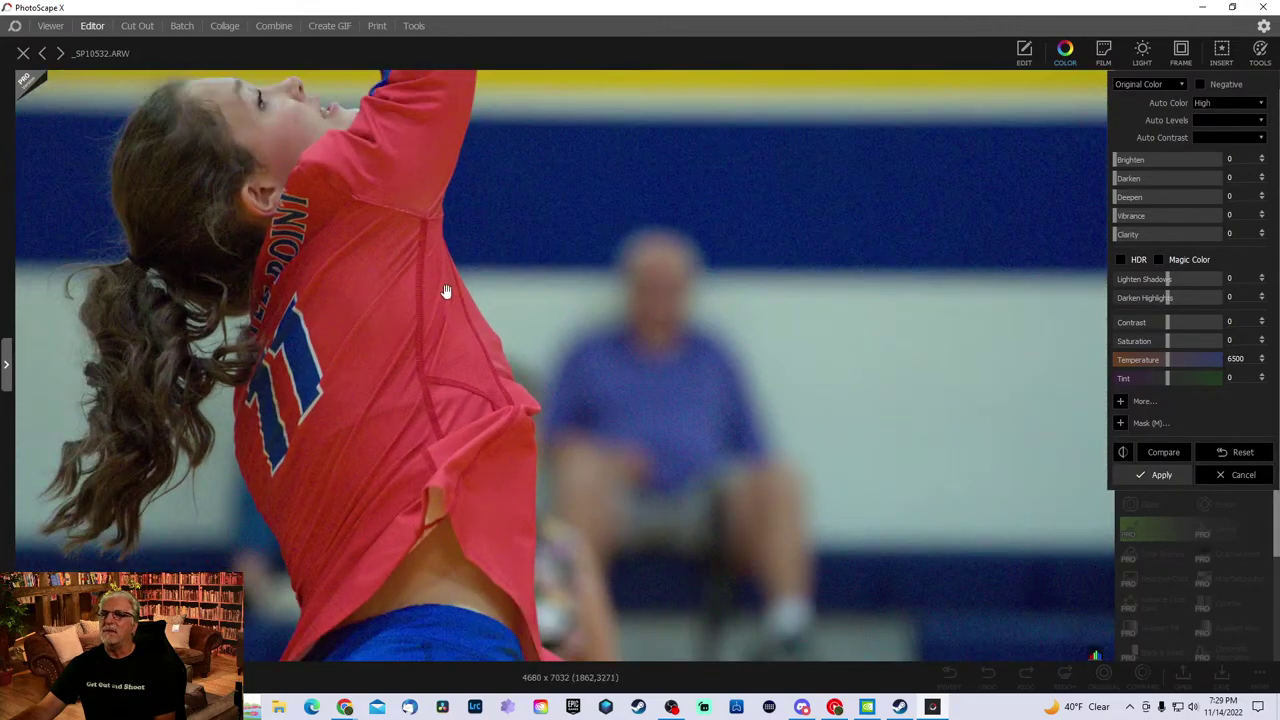
{"action": "left_click_drag", "start_coordinate": [446, 291], "coordinate": [689, 326]}
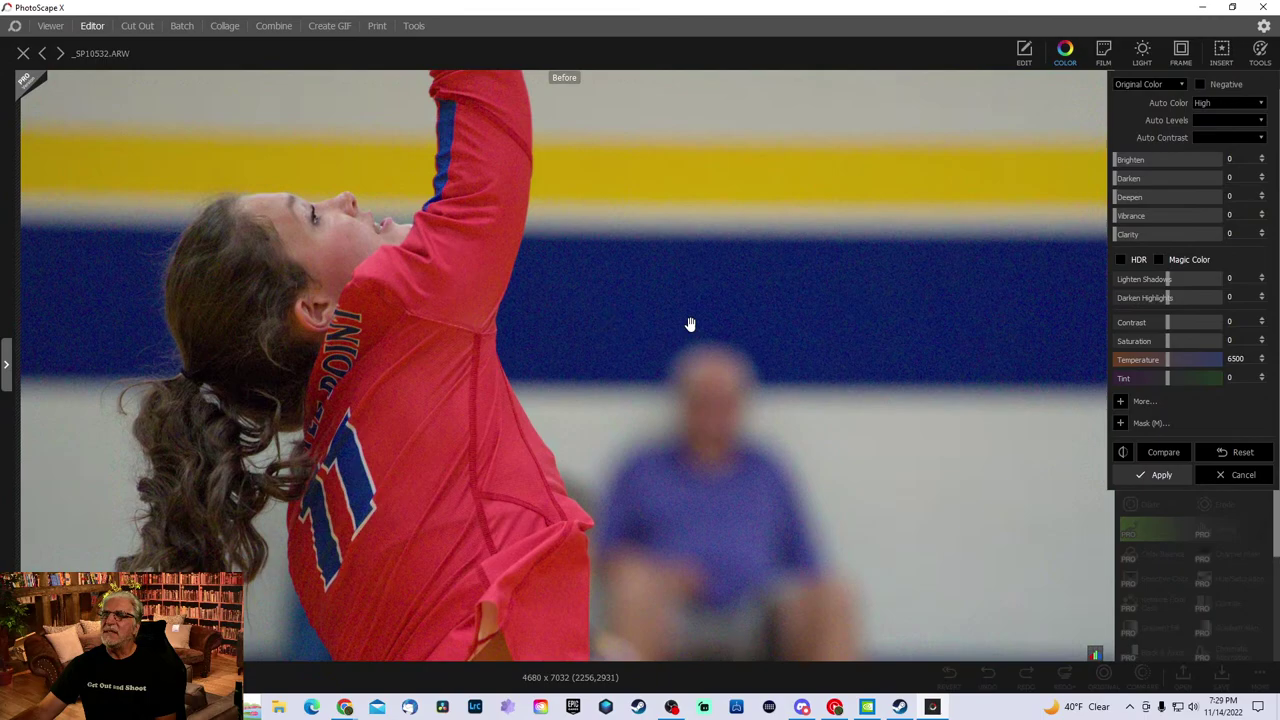
- Cycle Auto Color through Low, Medium and High, settling on Low
{"action": "left_click", "coordinate": [1243, 104]}
{"action": "left_click", "coordinate": [1228, 129]}
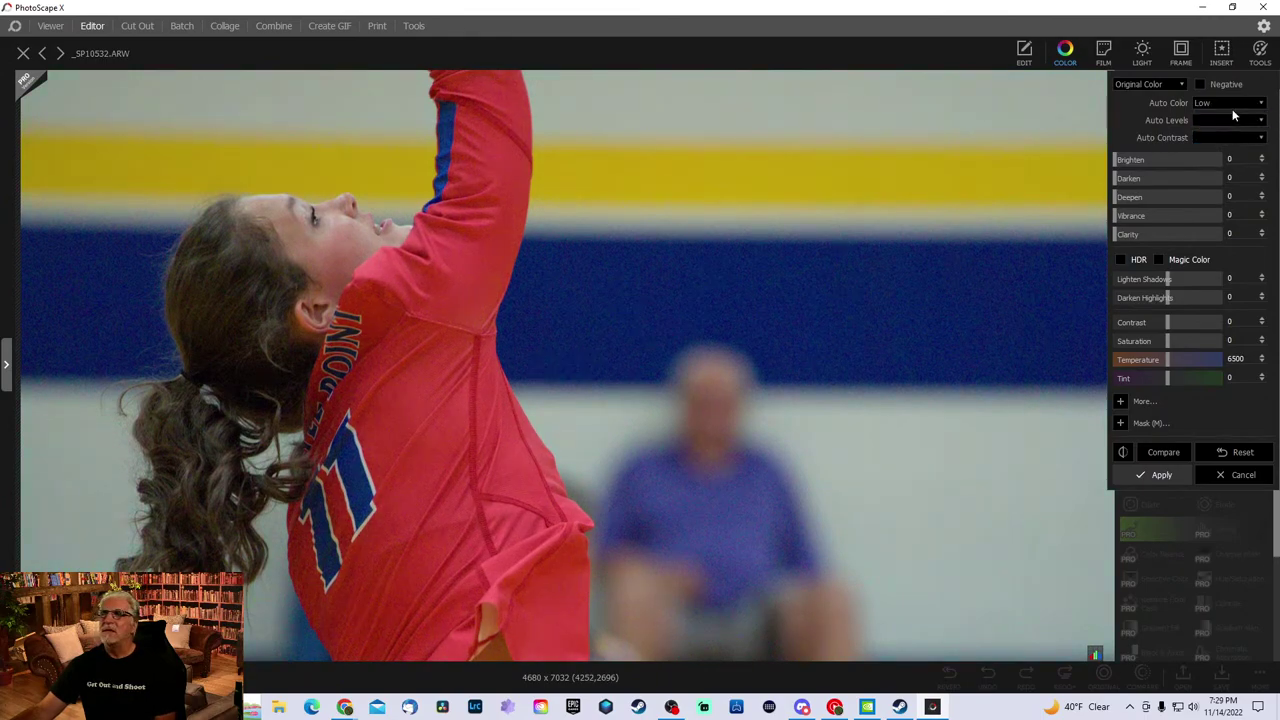
{"action": "left_click", "coordinate": [1230, 104]}
{"action": "left_click", "coordinate": [1219, 142]}
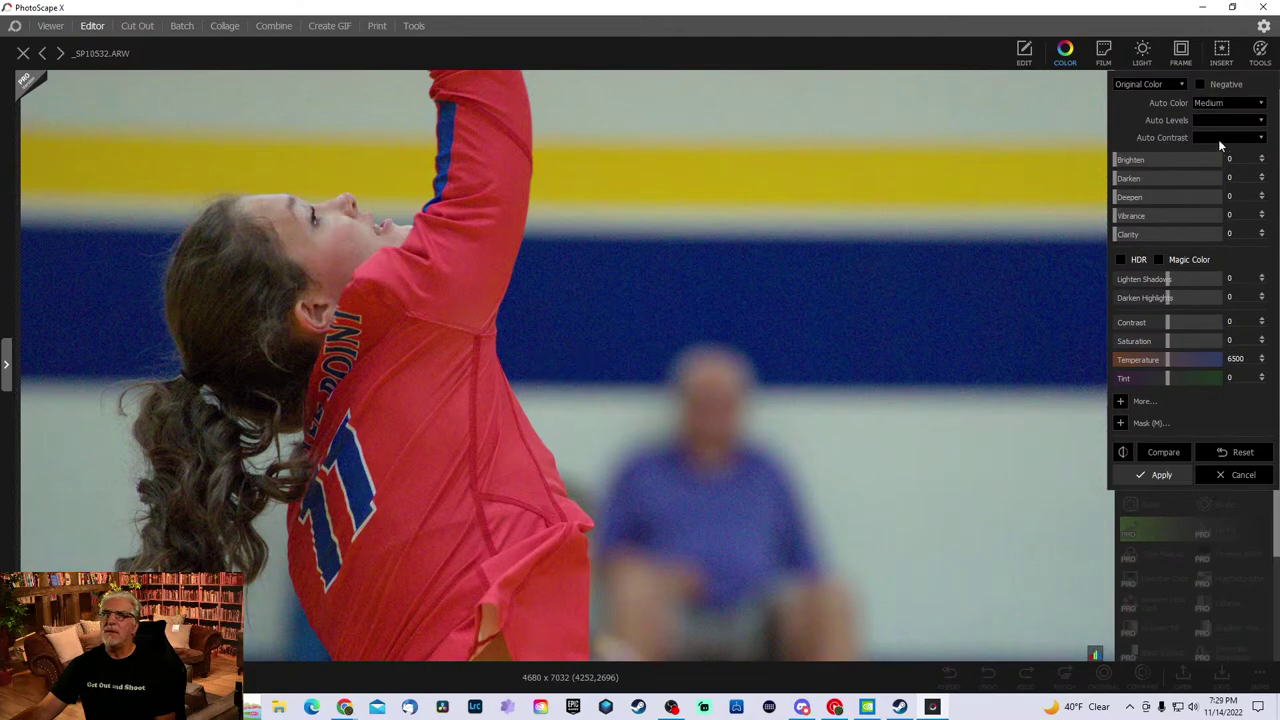
{"action": "left_click", "coordinate": [1231, 104]}
{"action": "left_click", "coordinate": [1213, 156]}
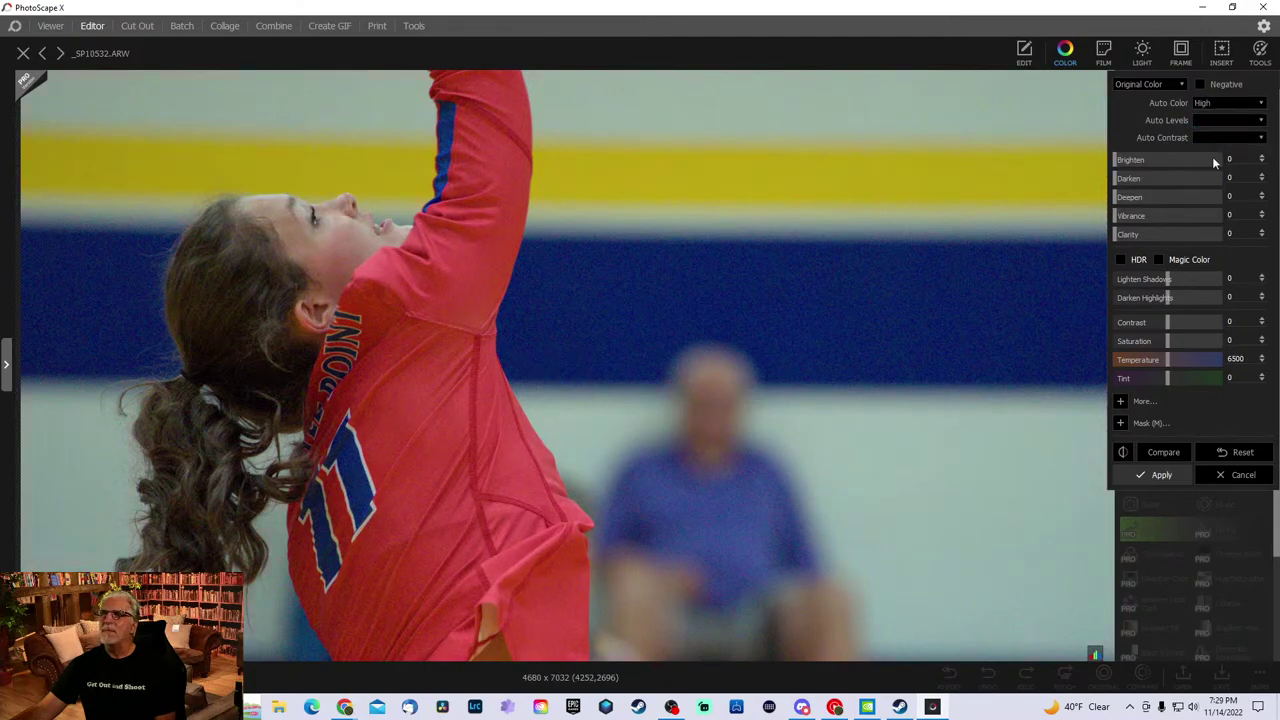
{"action": "left_click", "coordinate": [1226, 105]}
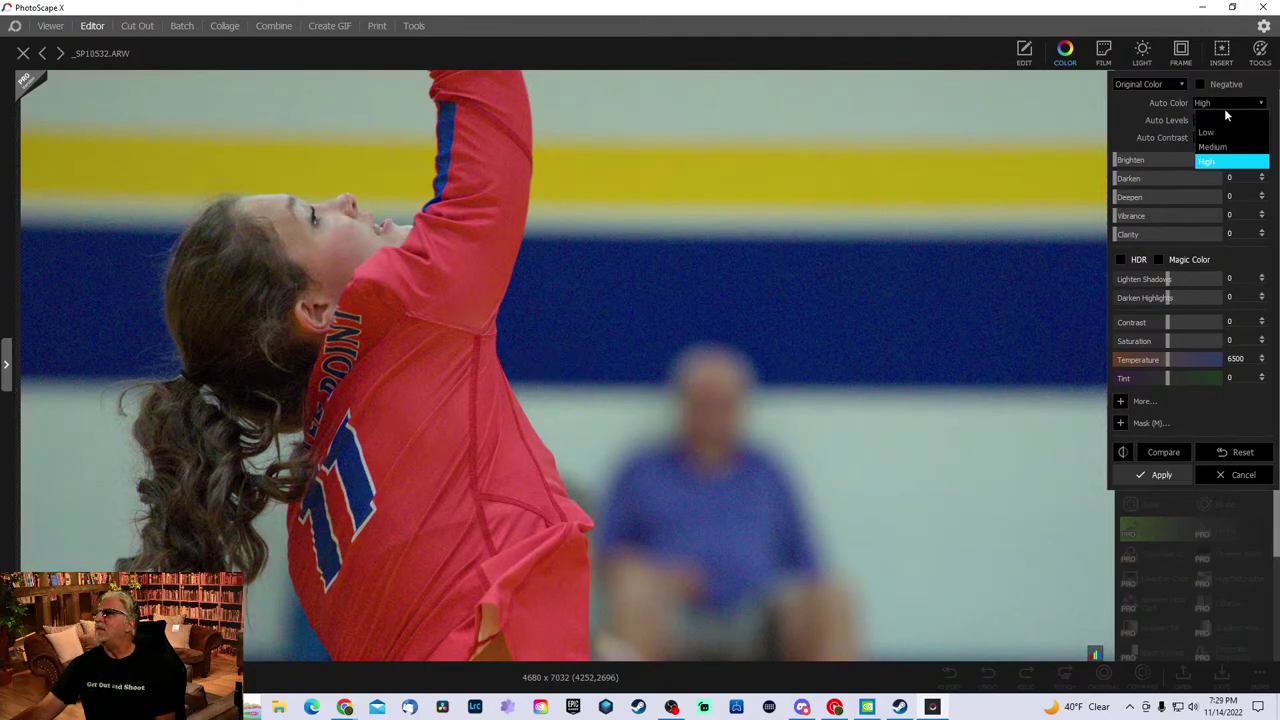
{"action": "left_click", "coordinate": [1214, 132]}
- Try Auto Levels at High and Low, settling on Medium
{"action": "left_click", "coordinate": [1226, 120]}
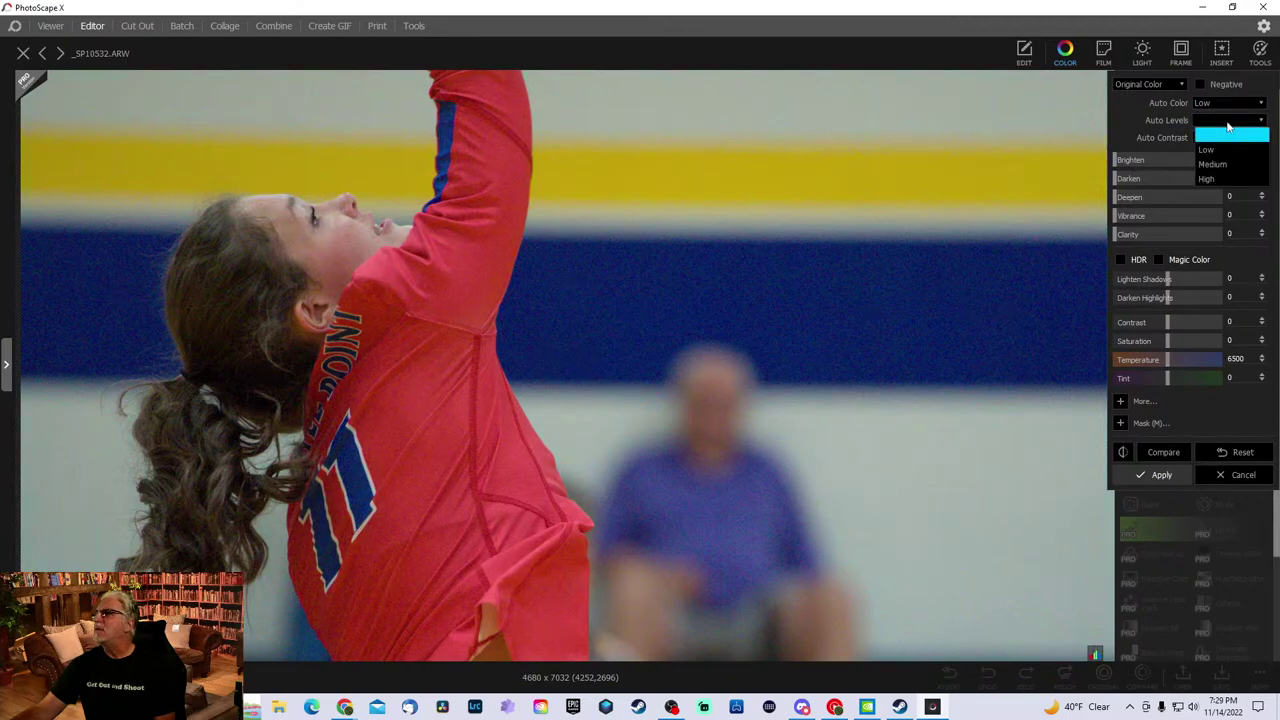
{"action": "left_click", "coordinate": [1221, 177]}
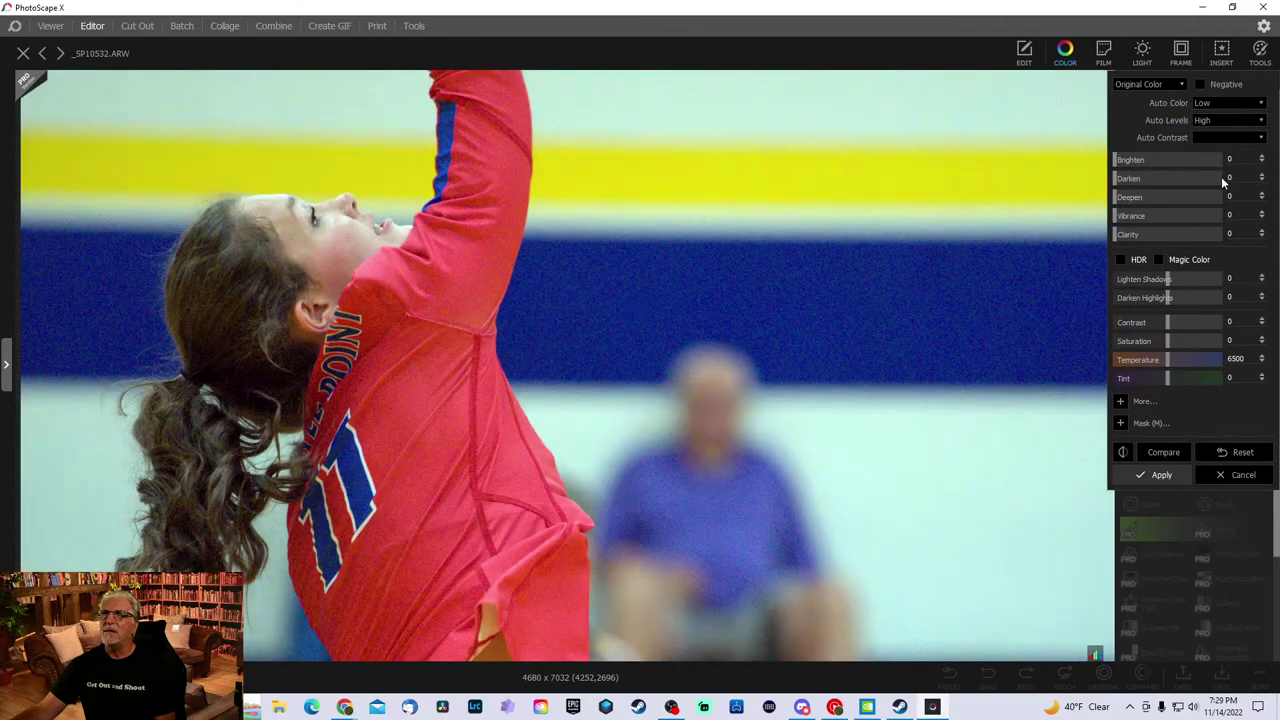
{"action": "scroll", "coordinate": [289, 593], "scroll_direction": "down", "scroll_amount": 2}
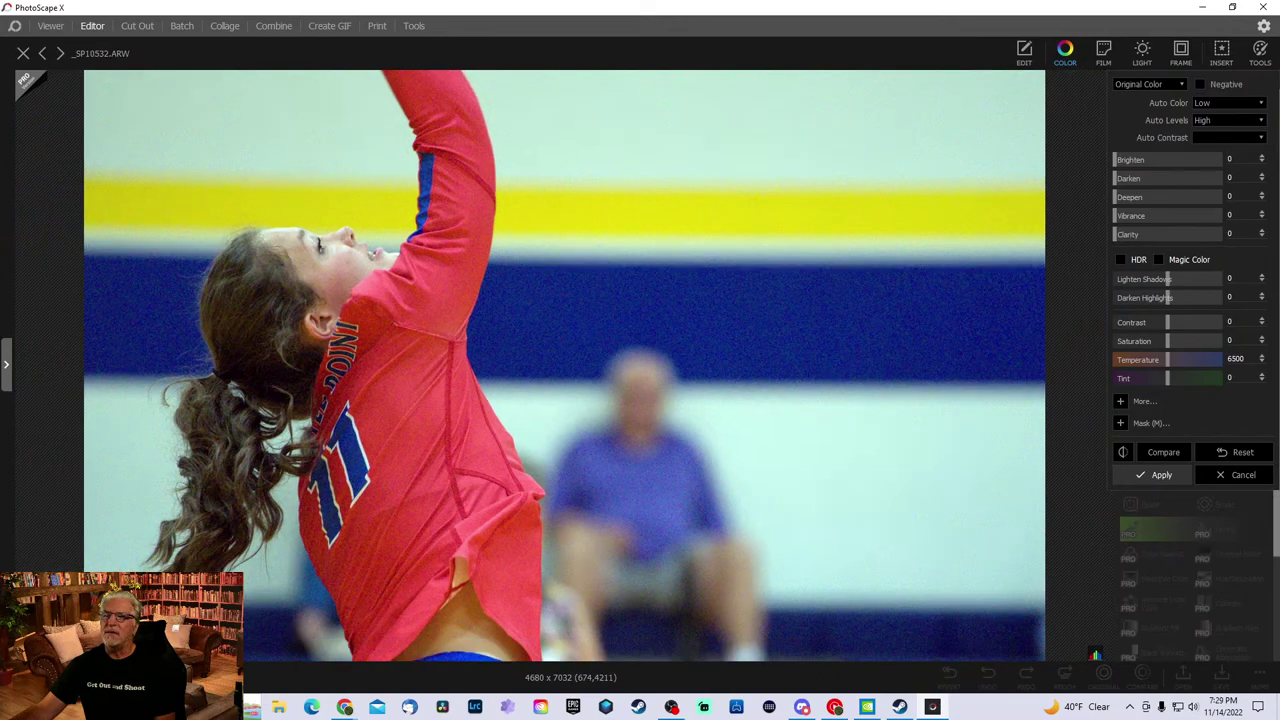
{"action": "scroll", "coordinate": [598, 342], "scroll_direction": "down", "scroll_amount": 2}
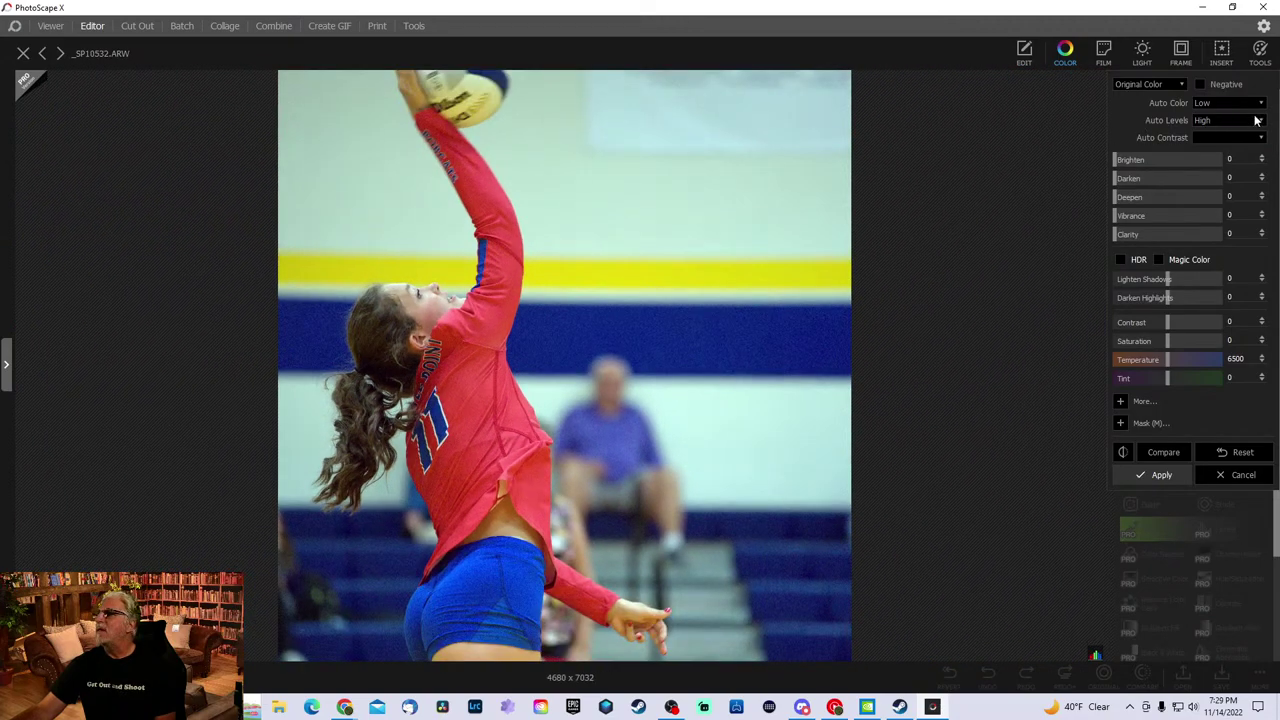
{"action": "left_click", "coordinate": [1247, 124]}
{"action": "left_click", "coordinate": [1227, 147]}
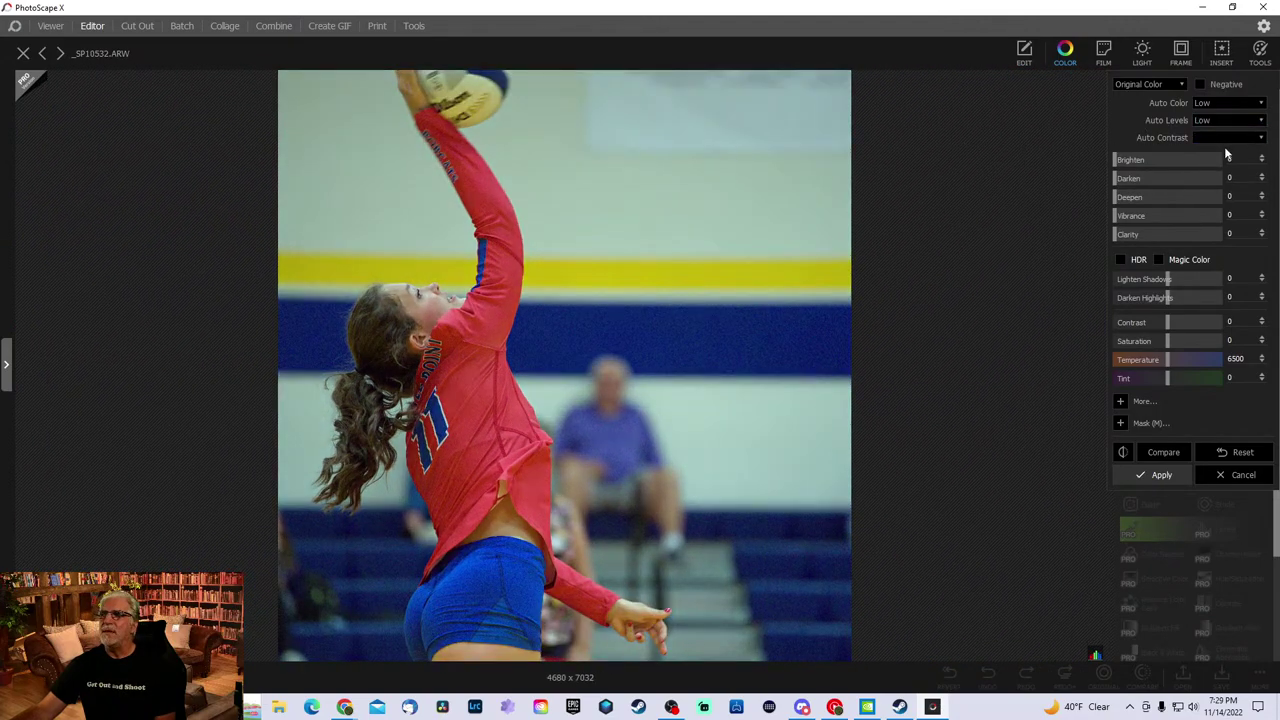
{"action": "left_click", "coordinate": [1240, 124]}
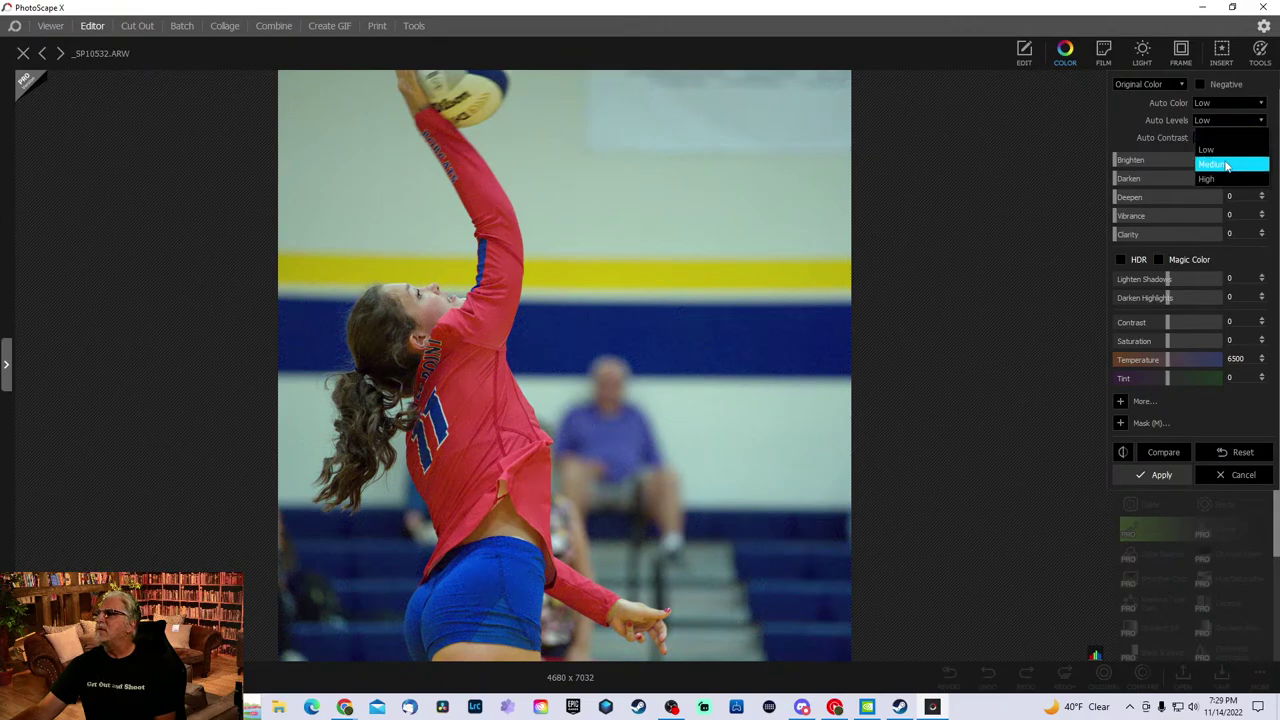
{"action": "left_click", "coordinate": [1227, 162]}
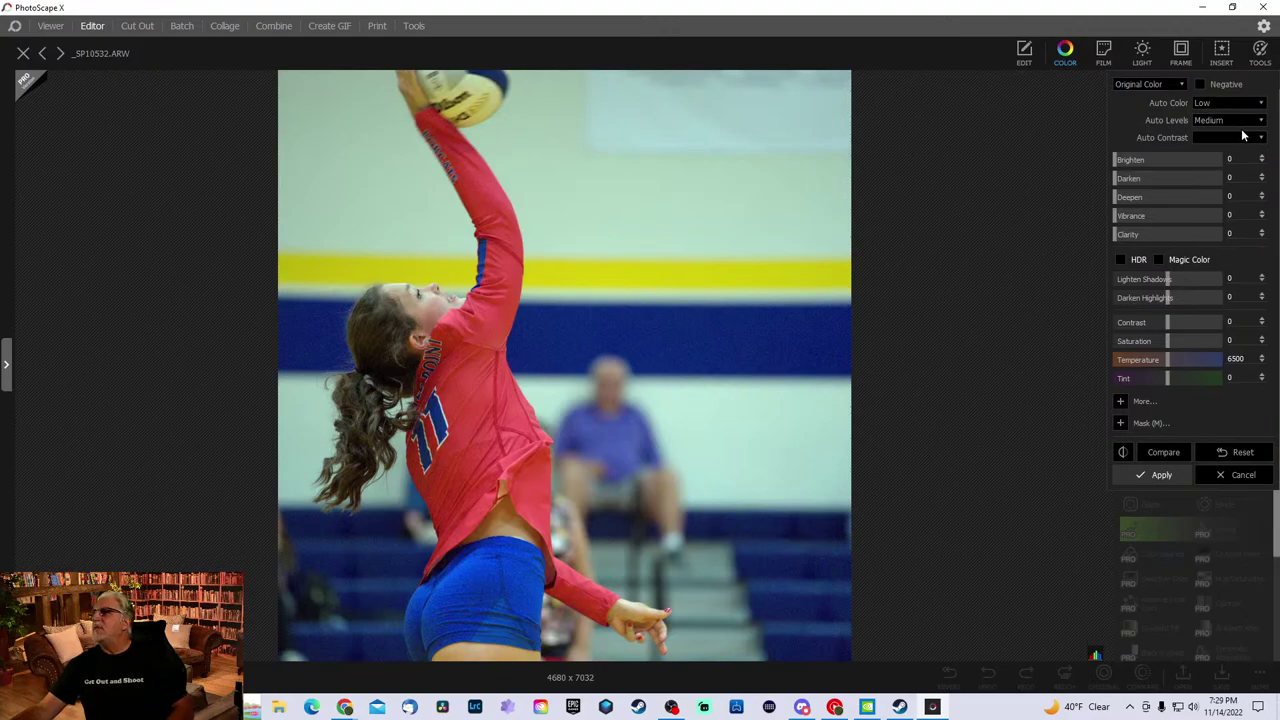
- Compare Auto Contrast at High, Low and Medium, settling on High
{"action": "left_click", "coordinate": [1228, 140]}
{"action": "left_click", "coordinate": [1220, 197]}
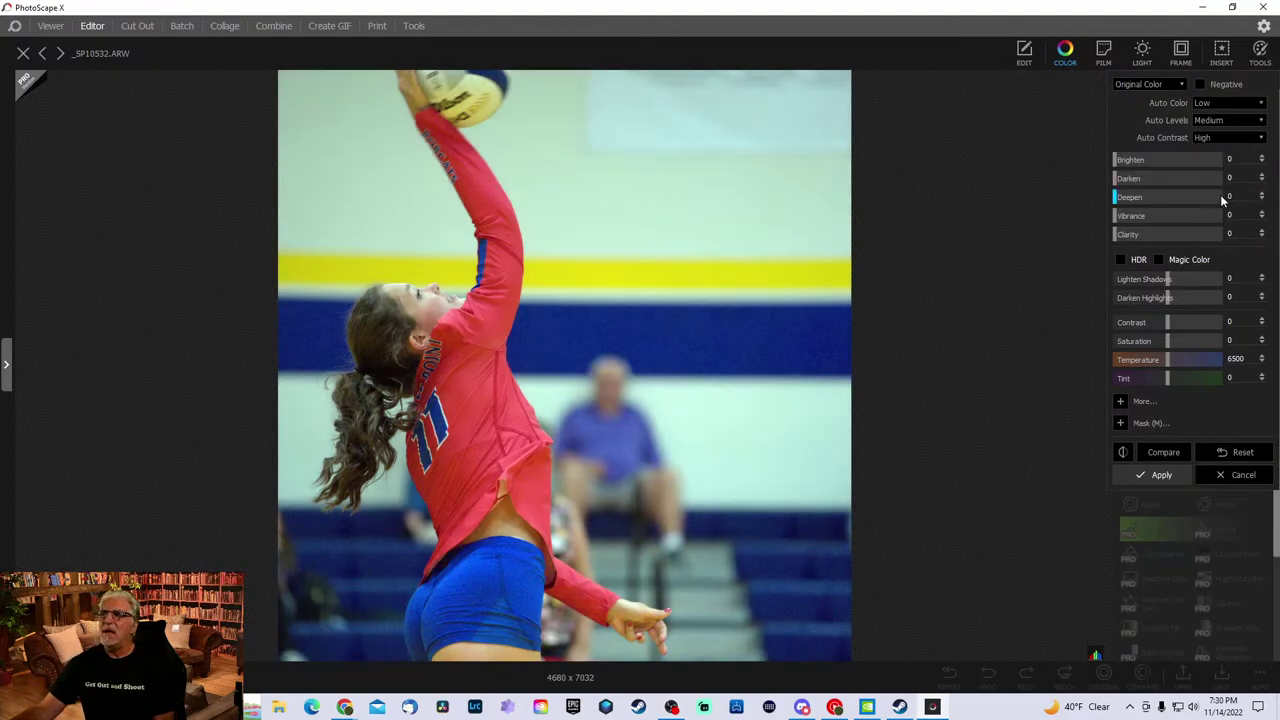
{"action": "left_click", "coordinate": [1230, 140]}
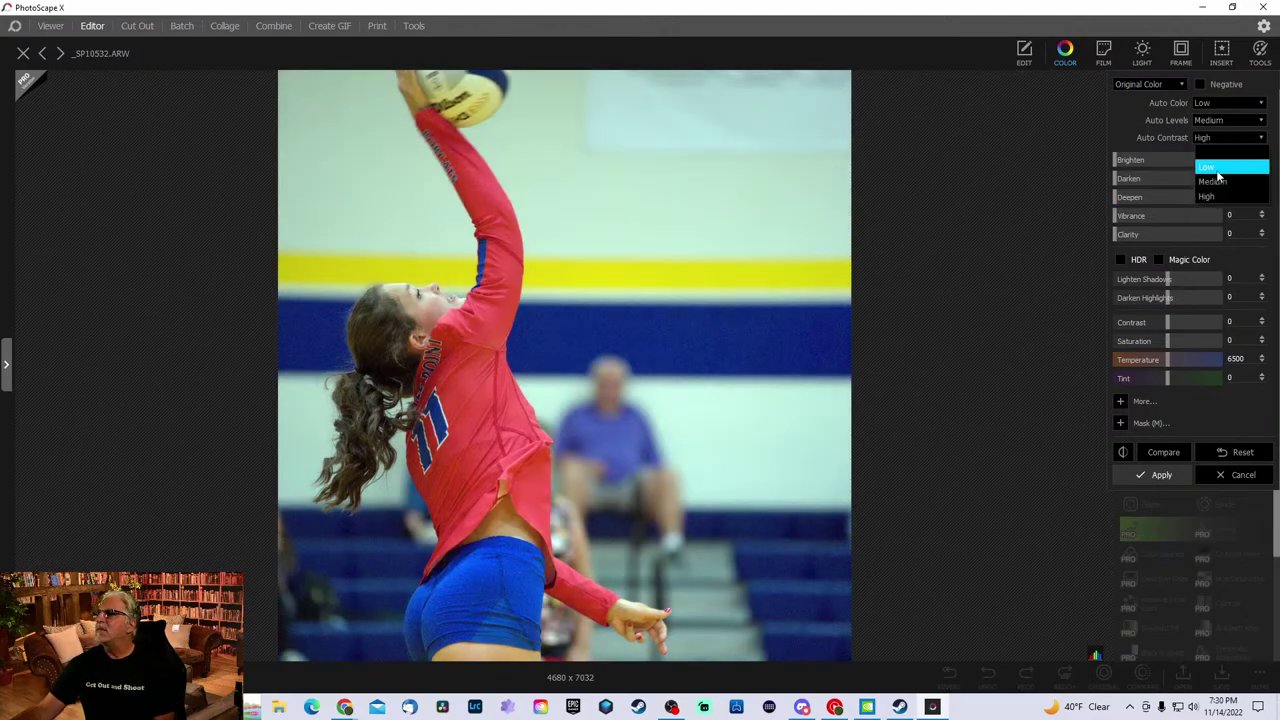
{"action": "left_click", "coordinate": [1212, 168]}
{"action": "left_click", "coordinate": [1232, 137]}
{"action": "left_click", "coordinate": [1217, 183]}
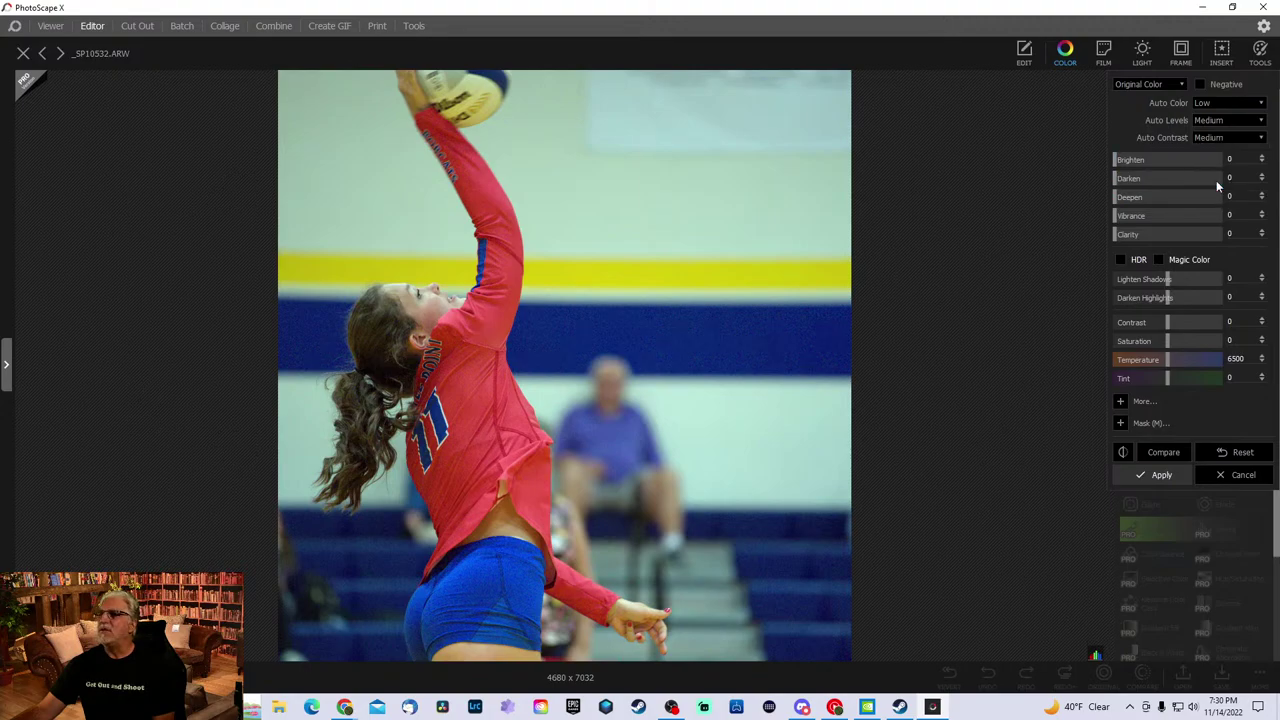
{"action": "left_click", "coordinate": [1220, 137]}
{"action": "left_click", "coordinate": [1218, 197]}
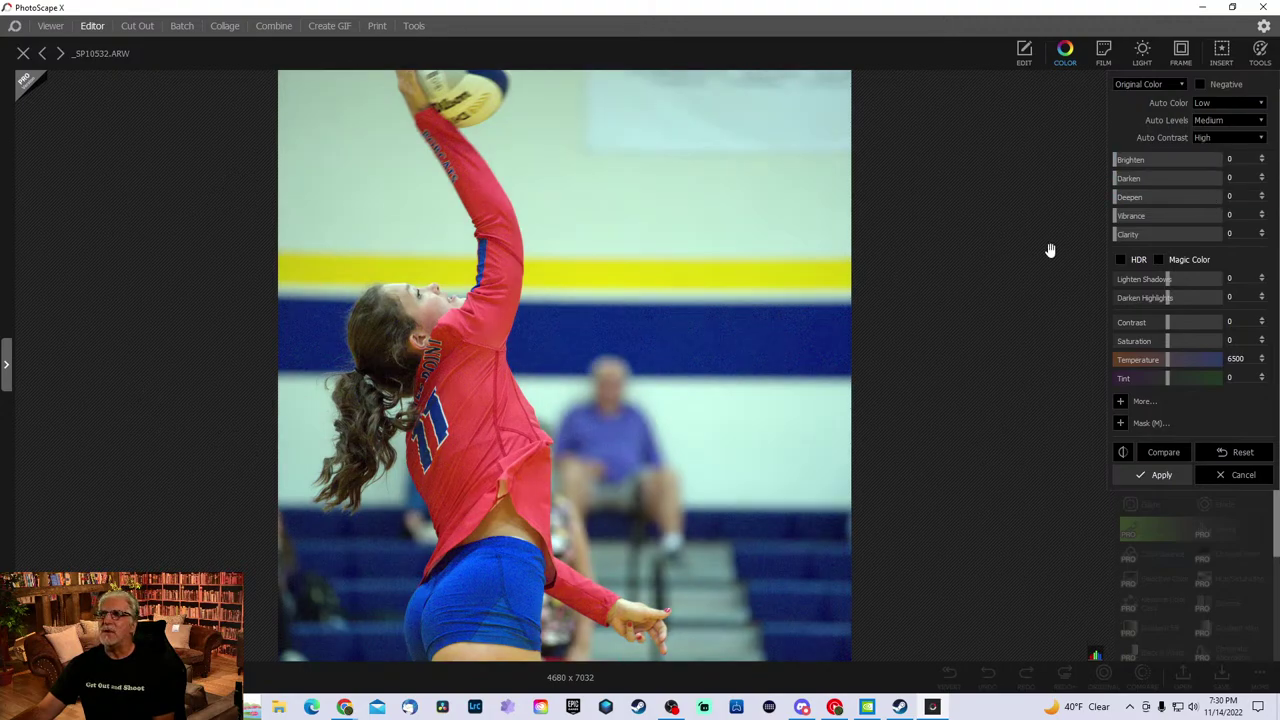
- Set Deepen to 14 and Vibrance to 30 after trying the maximum of 100
{"action": "left_click_drag", "start_coordinate": [1116, 165], "coordinate": [1224, 216]}
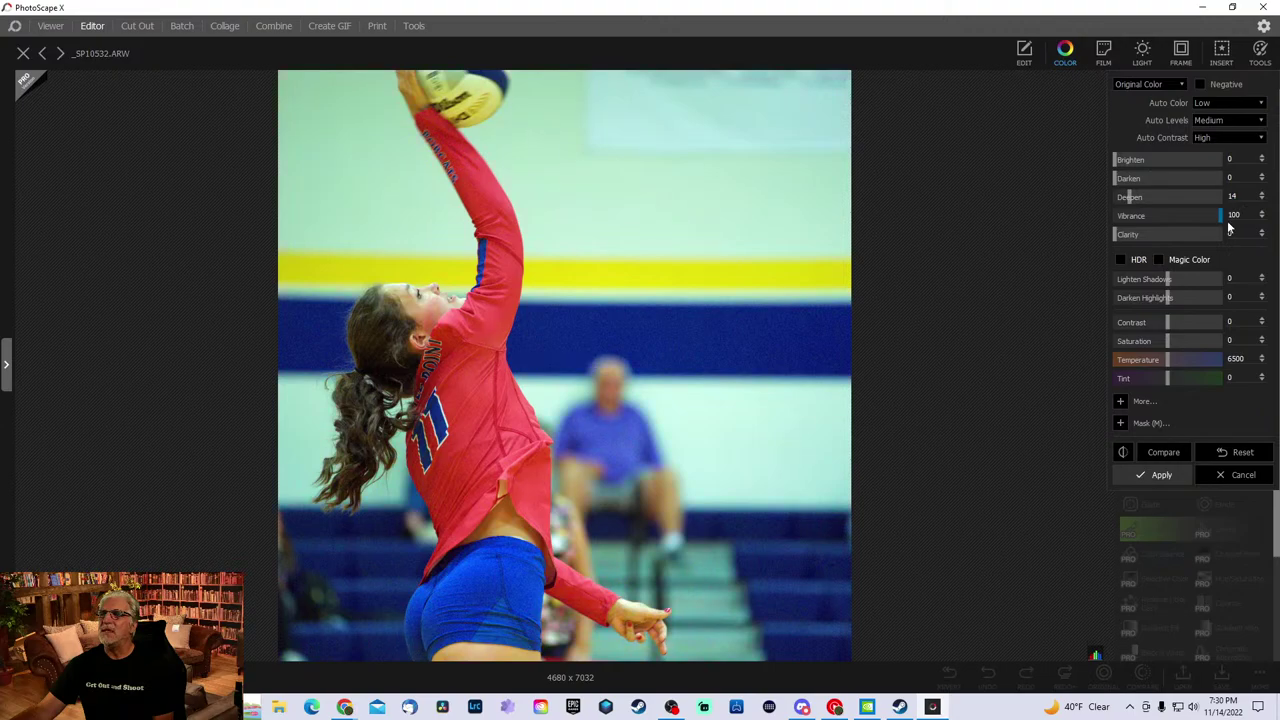
{"action": "scroll", "coordinate": [363, 323], "scroll_direction": "up", "scroll_amount": 5}
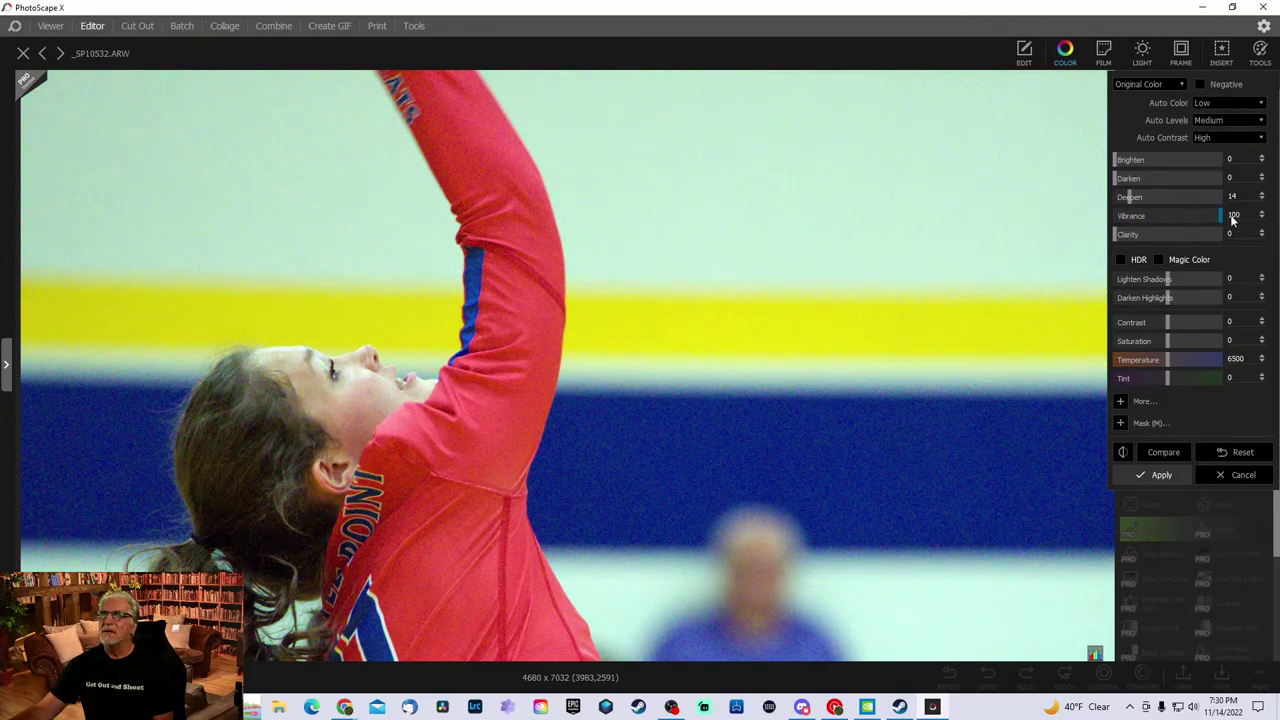
{"action": "left_click_drag", "start_coordinate": [1145, 220], "coordinate": [1241, 220]}
{"action": "left_click_drag", "start_coordinate": [1140, 218], "coordinate": [1164, 235]}
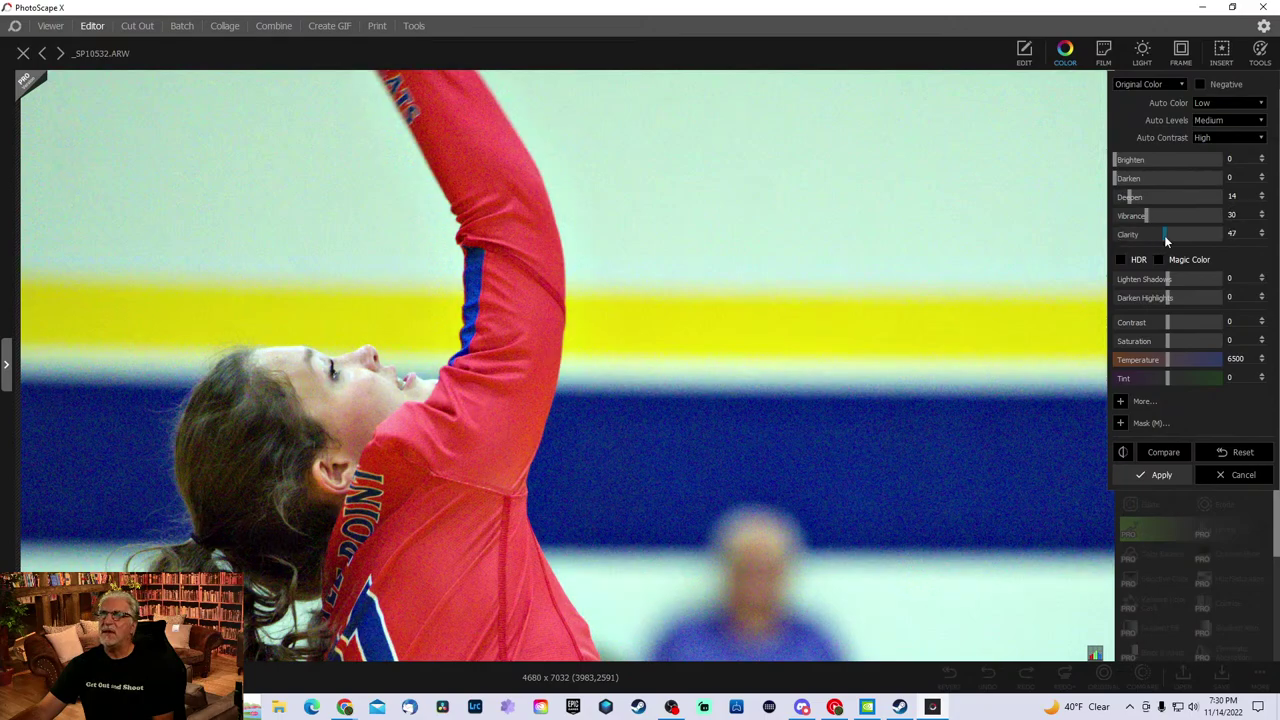
{"action": "scroll", "coordinate": [434, 548], "scroll_direction": "down", "scroll_amount": 1}
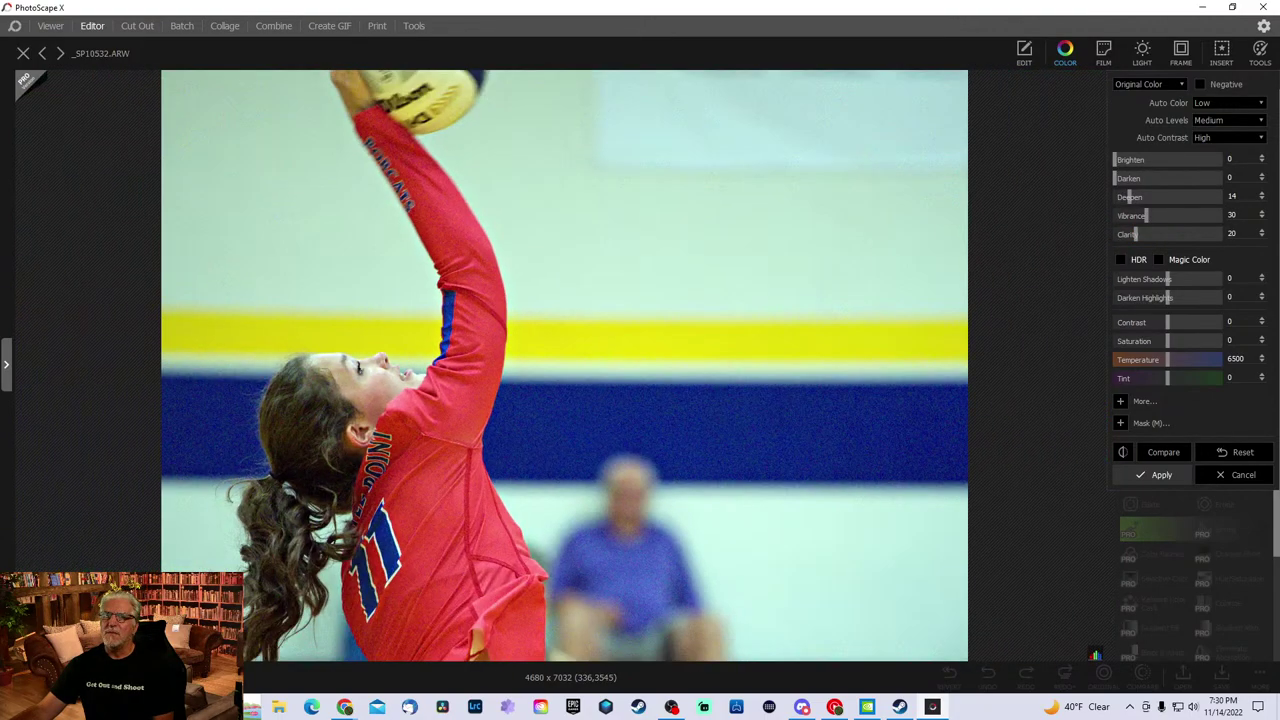
{"action": "left_click_drag", "start_coordinate": [476, 520], "coordinate": [476, 423]}
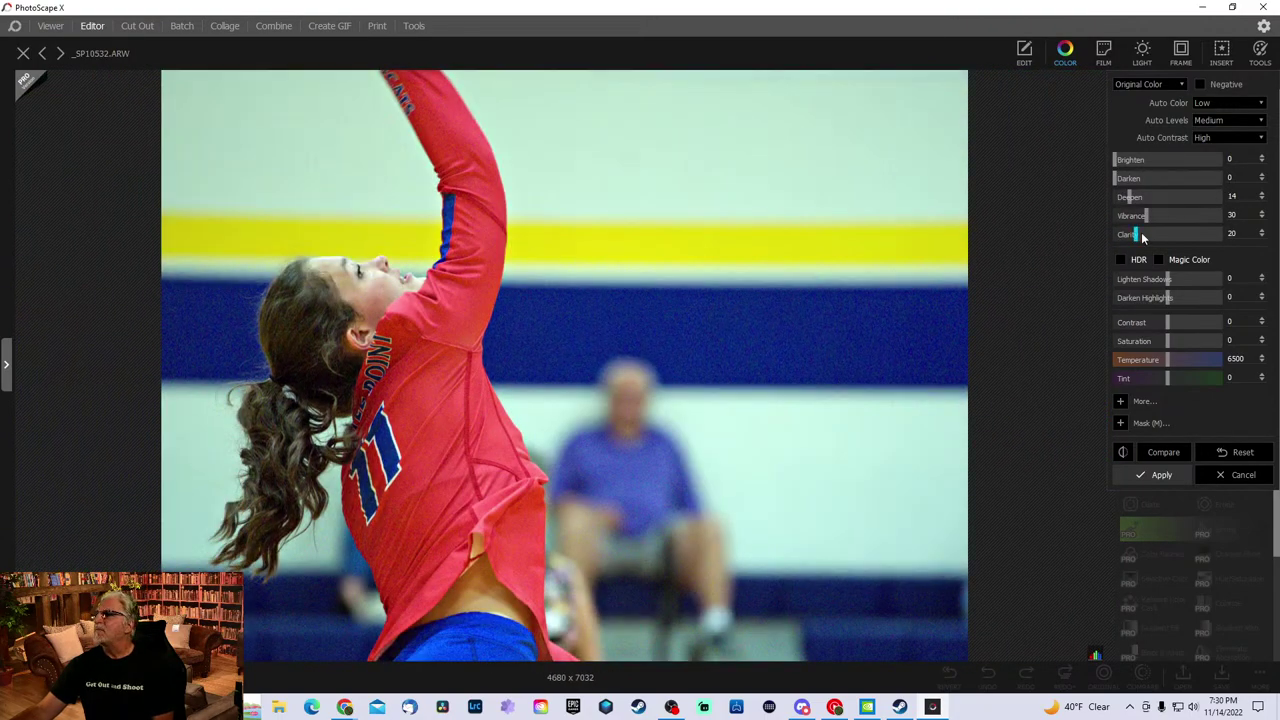
- Set Clarity to 37, then reset all Color adjustments to the original
{"action": "left_click_drag", "start_coordinate": [1166, 234], "coordinate": [1148, 234]}
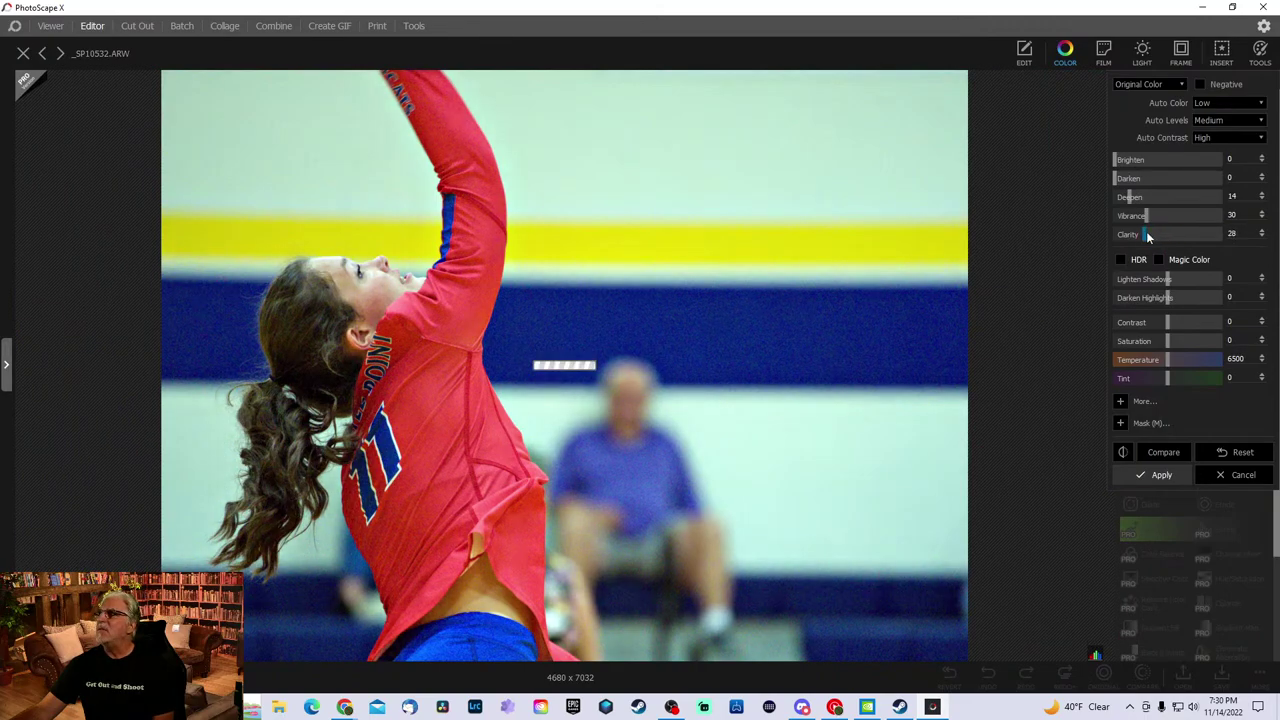
{"action": "left_click_drag", "start_coordinate": [1148, 234], "coordinate": [1154, 234]}
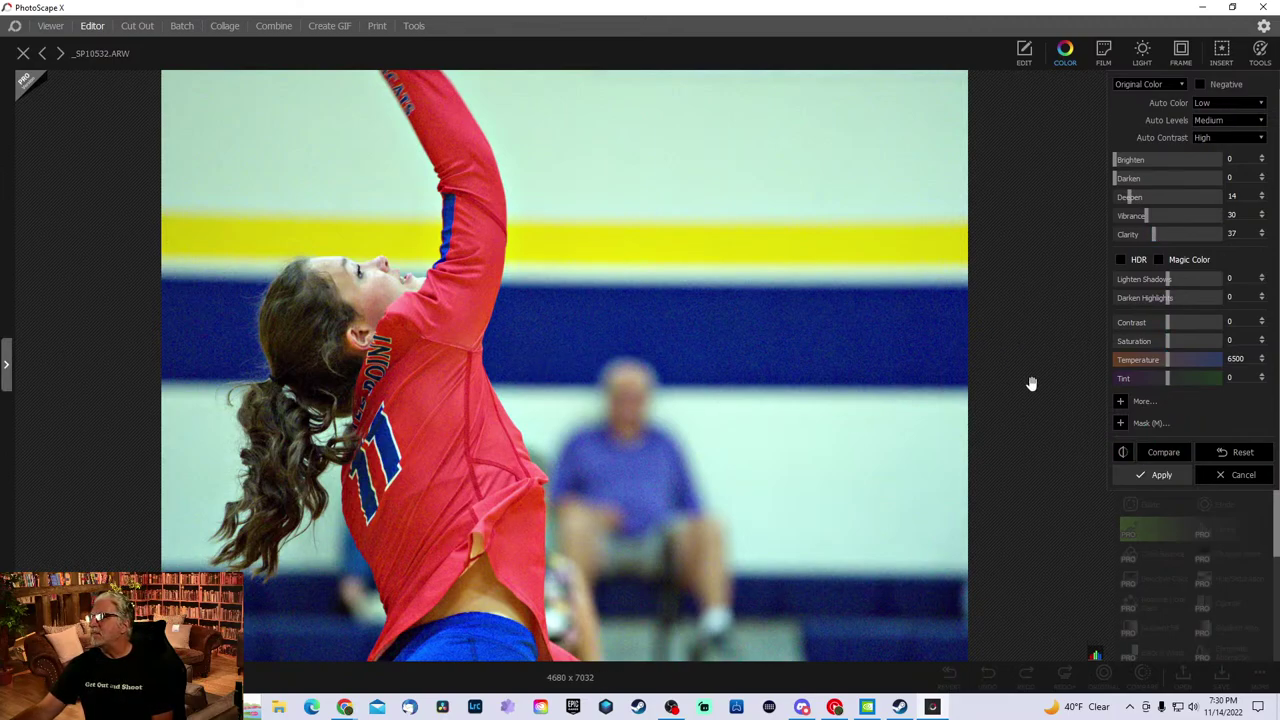
{"action": "left_click", "coordinate": [1237, 455]}
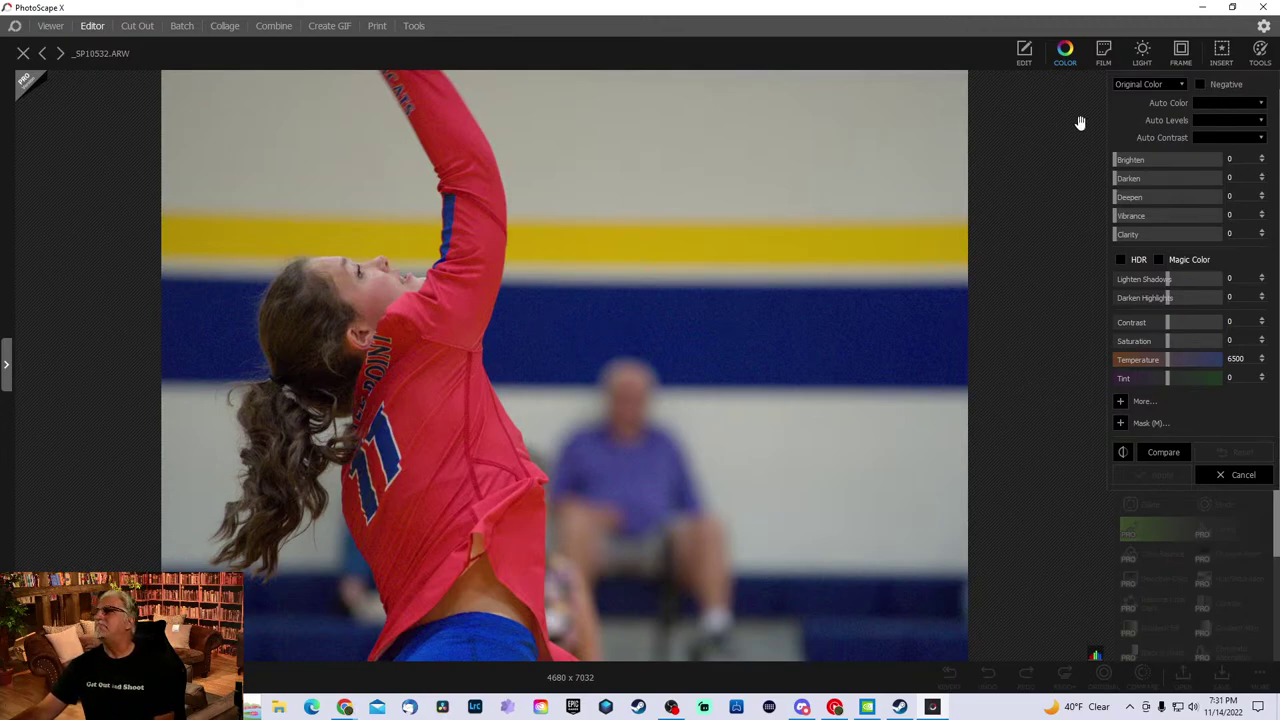
- Apply the Negative inversion, compare it with the original, then switch Negative off
{"action": "left_click", "coordinate": [1200, 86]}
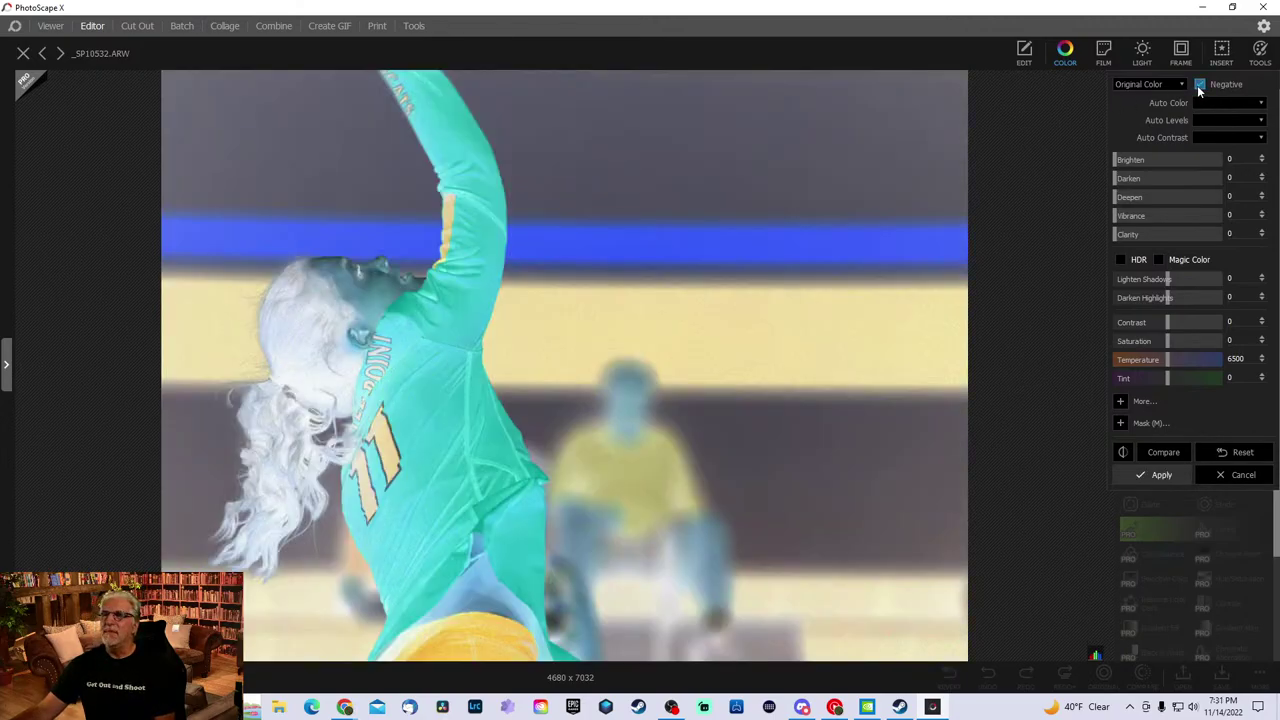
{"action": "scroll", "coordinate": [488, 413], "scroll_direction": "down", "scroll_amount": 3}
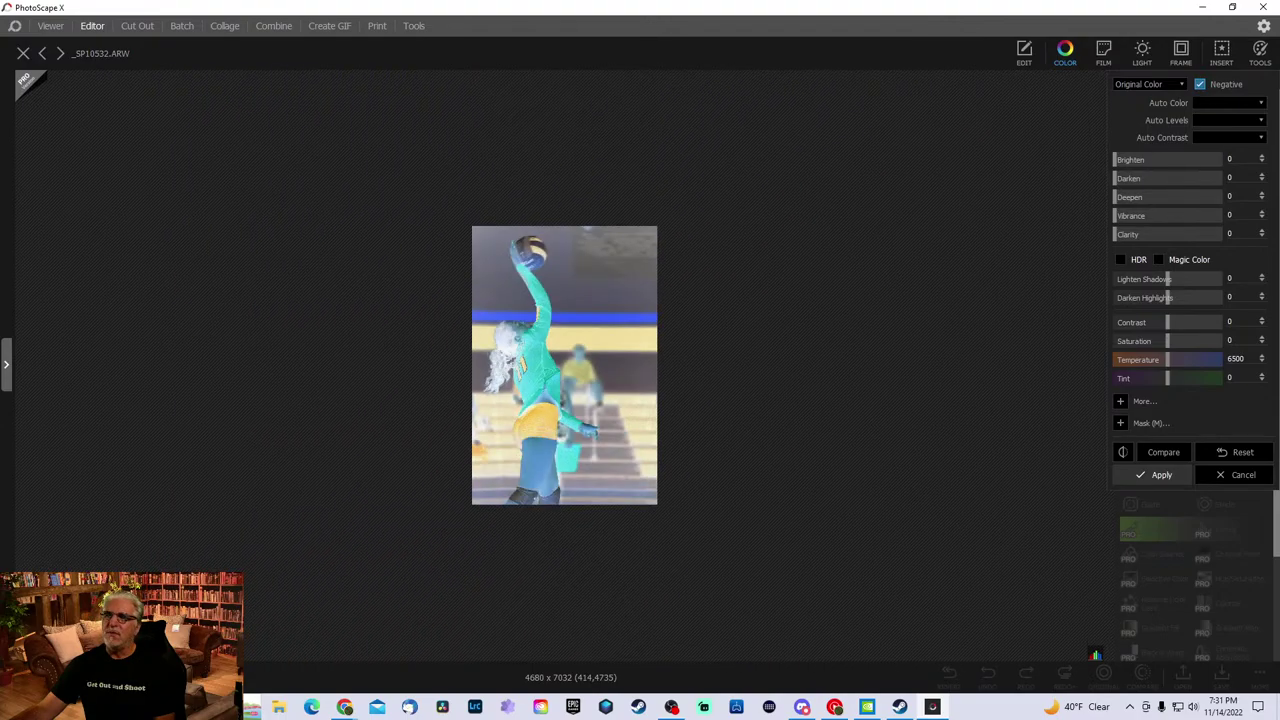
{"action": "scroll", "coordinate": [564, 366], "scroll_direction": "up", "scroll_amount": 1}
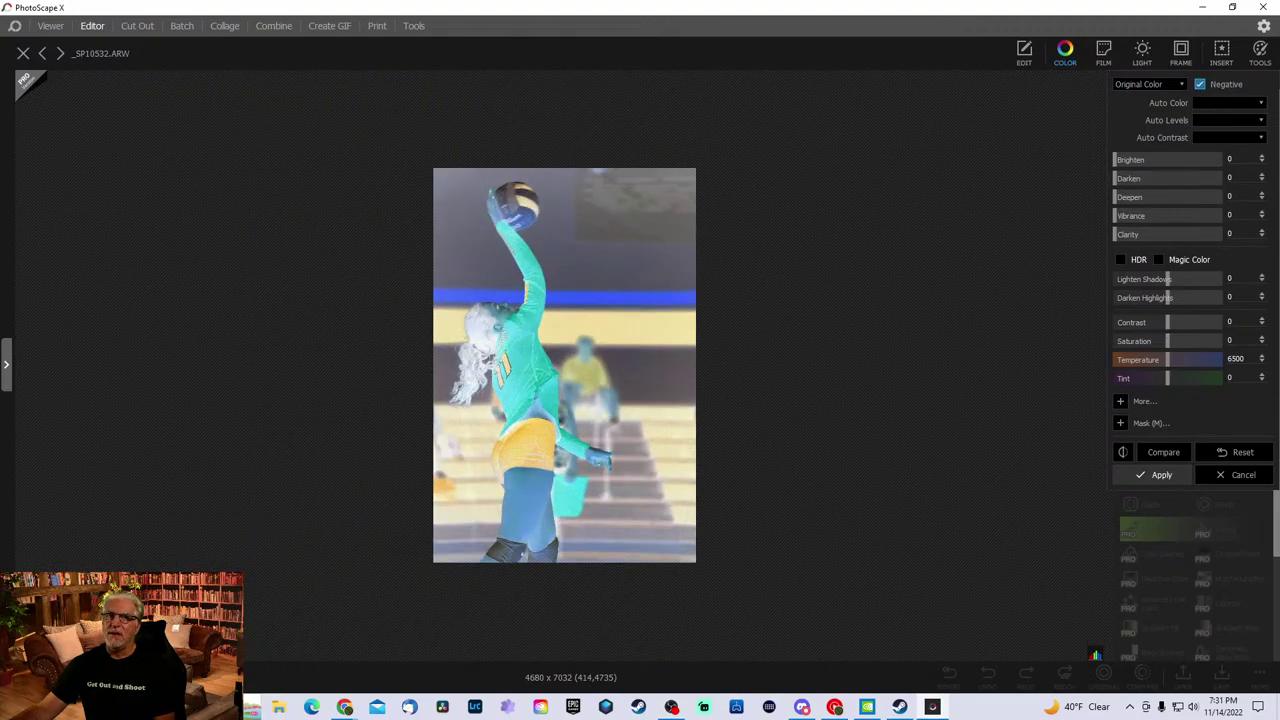
{"action": "scroll", "coordinate": [564, 366], "scroll_direction": "up", "scroll_amount": 1}
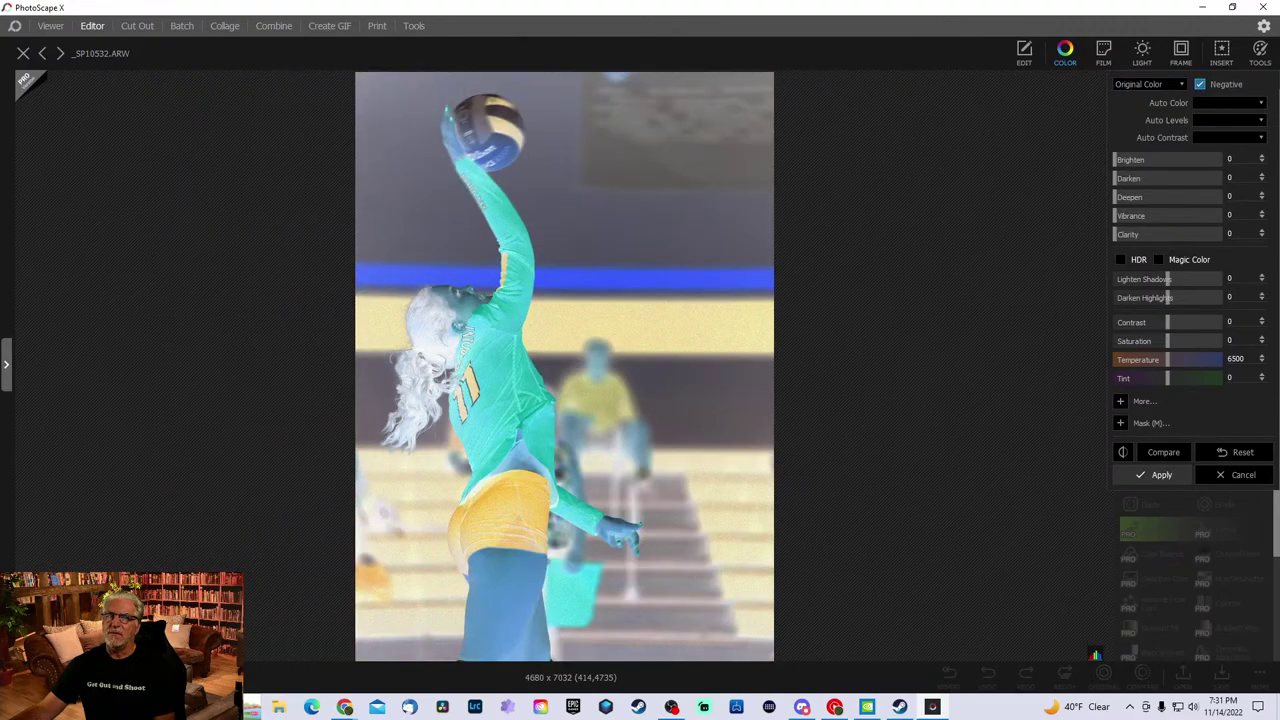
{"action": "left_click", "coordinate": [490, 414]}
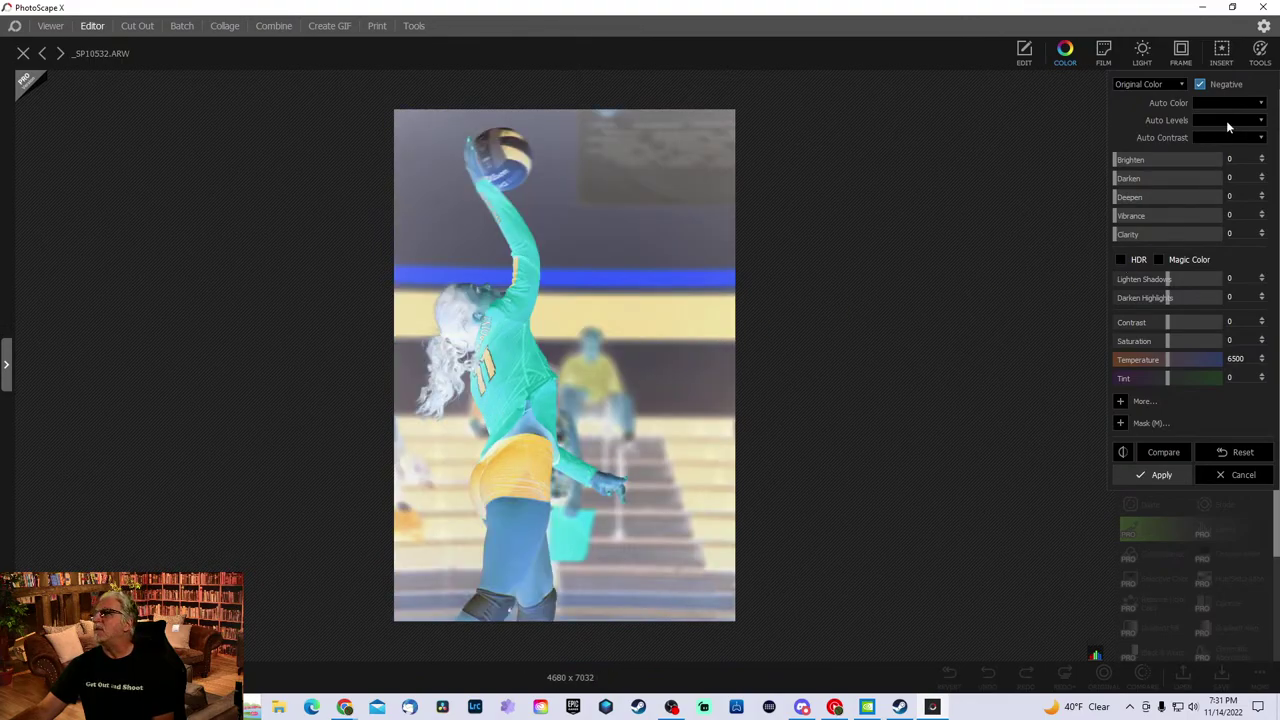
{"action": "left_click", "coordinate": [1200, 84]}
- Try the Grayscale and Sepia colour modes on the photo
{"action": "left_click", "coordinate": [1171, 86]}
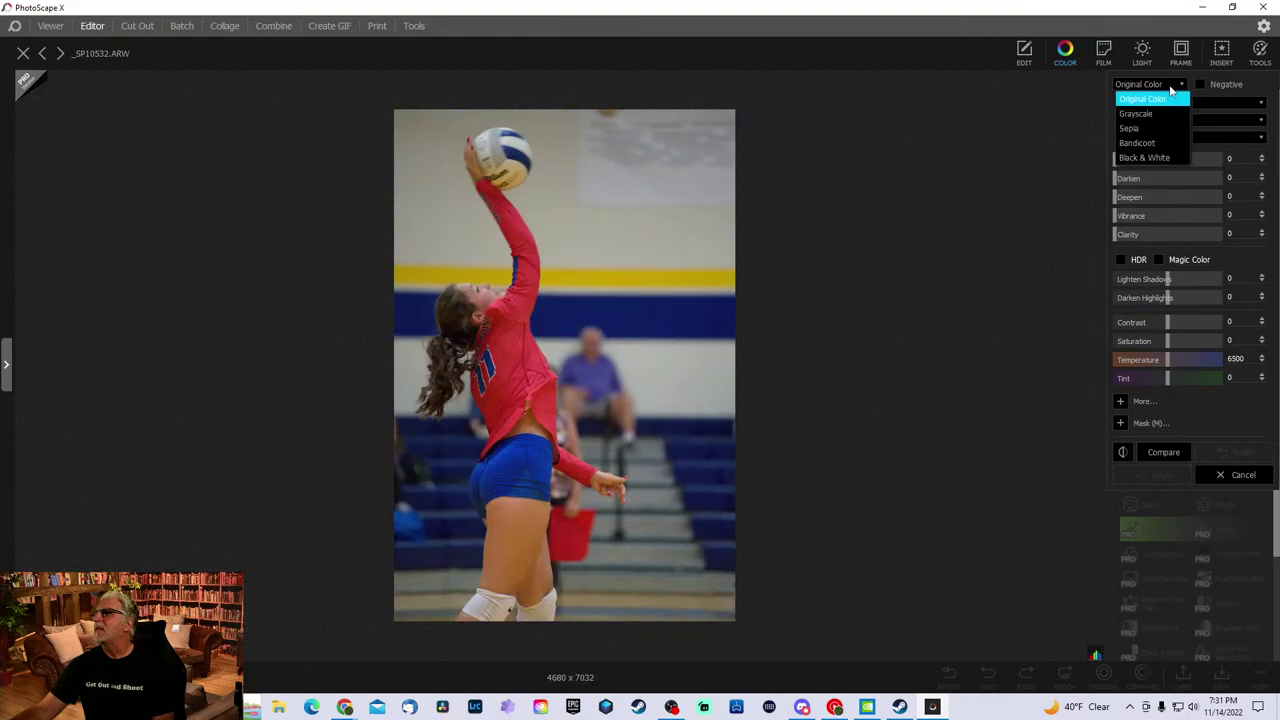
{"action": "left_click", "coordinate": [1157, 114]}
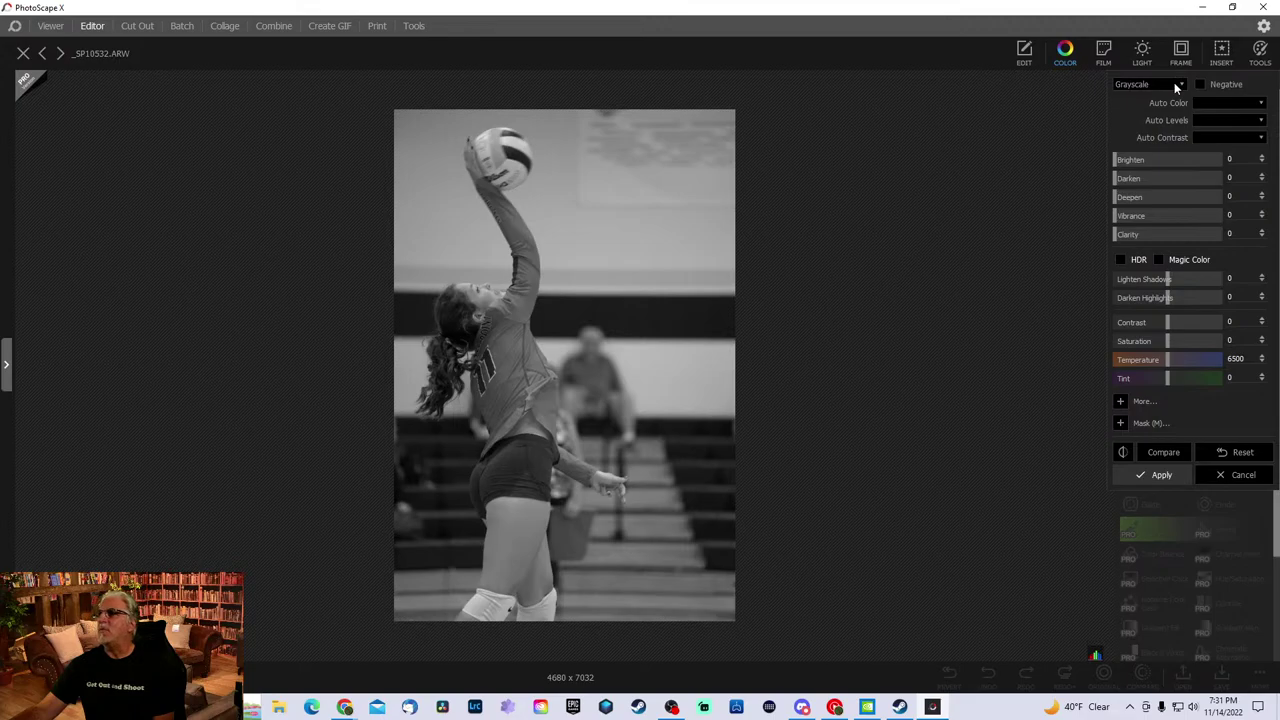
{"action": "left_click", "coordinate": [1176, 88]}
{"action": "left_click", "coordinate": [1150, 128]}
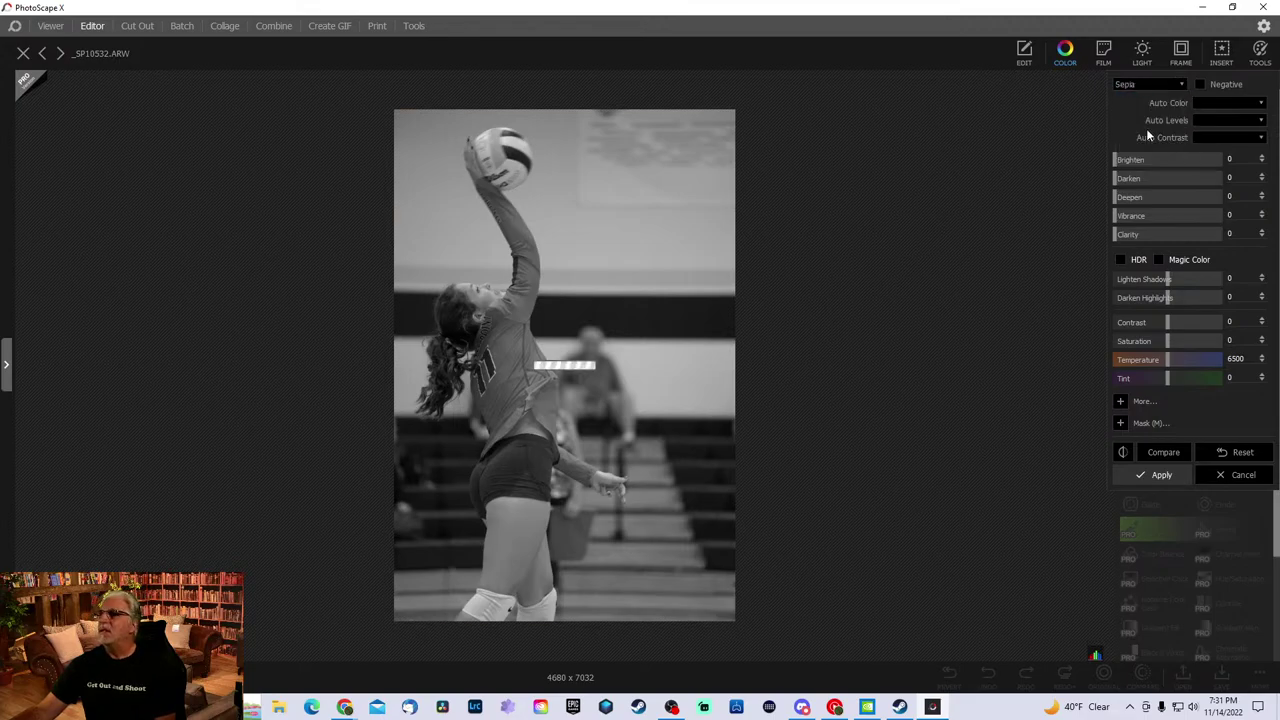
- Switch to Black & White with Brighten 83 and Lighten Shadows 48
{"action": "left_click", "coordinate": [1176, 86]}
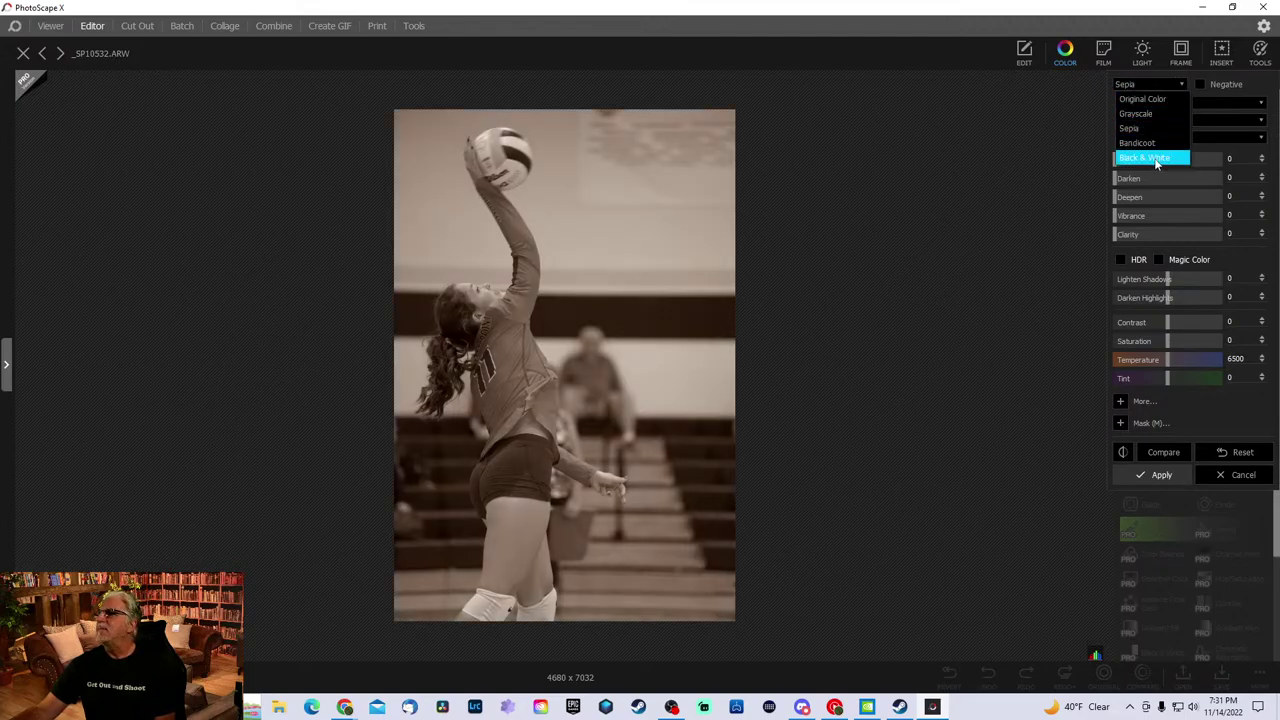
{"action": "left_click", "coordinate": [1154, 156]}
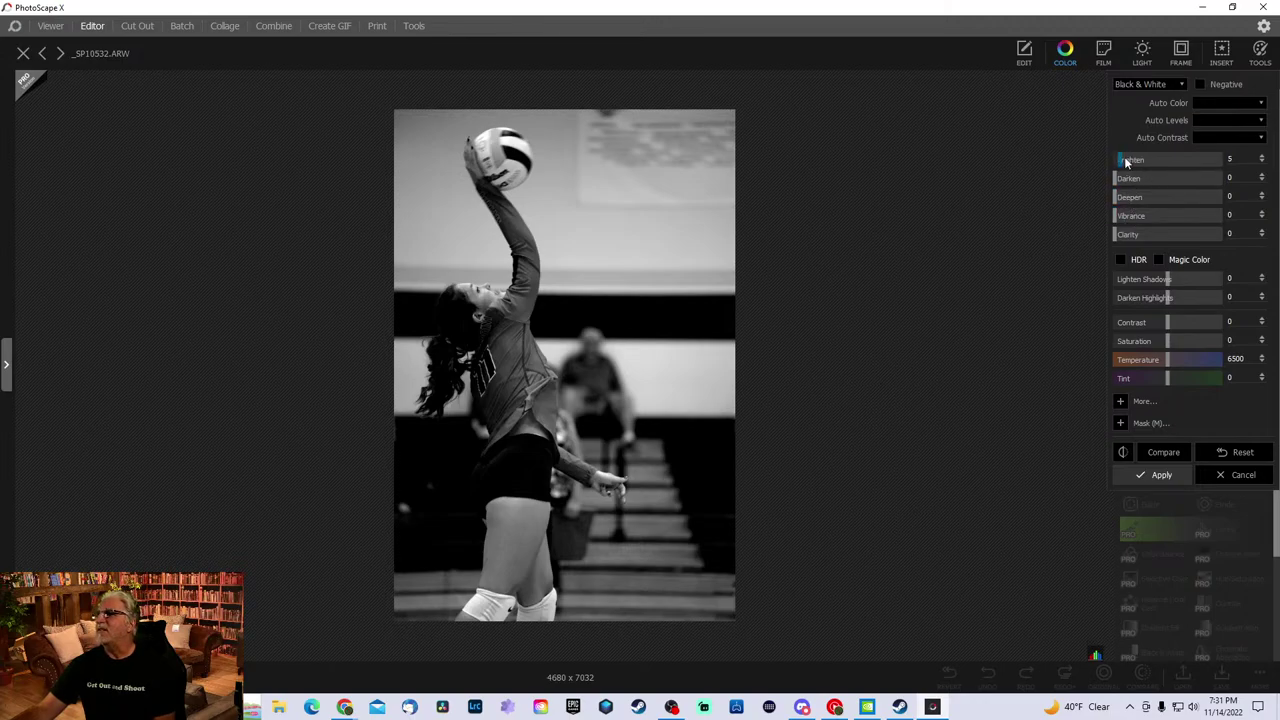
{"action": "left_click_drag", "start_coordinate": [1123, 161], "coordinate": [1202, 162]}
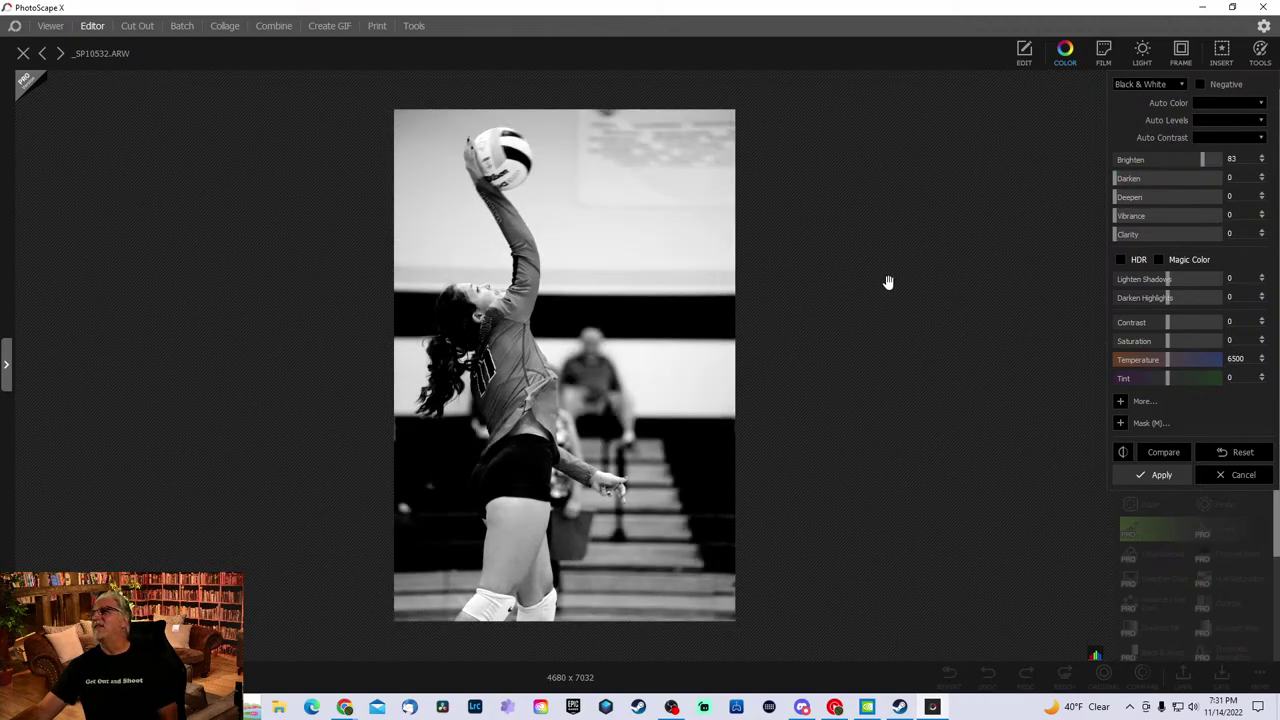
{"action": "left_click_drag", "start_coordinate": [1165, 280], "coordinate": [1195, 282]}
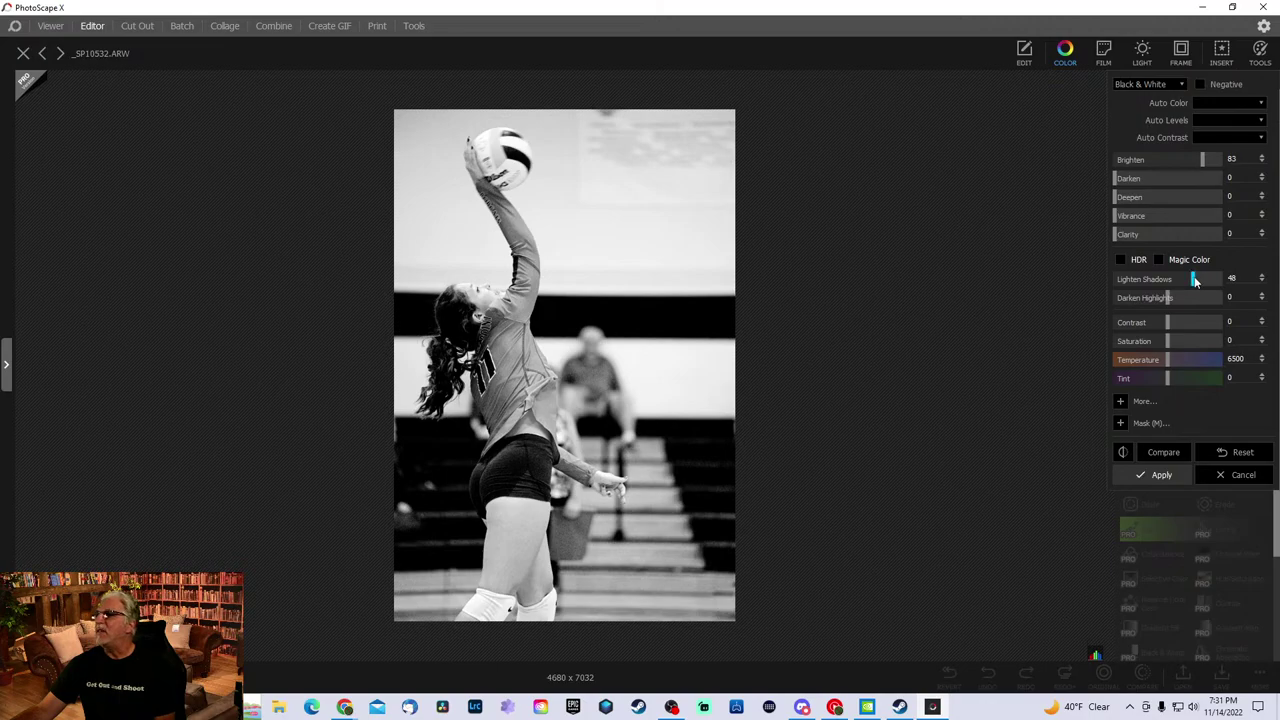
- Preview Cinema, Velvia, Provia, Cross Process, Agfa, Cafeteria, O00 and Kinsfolk, then set the film look to None
{"action": "left_click", "coordinate": [1104, 55]}
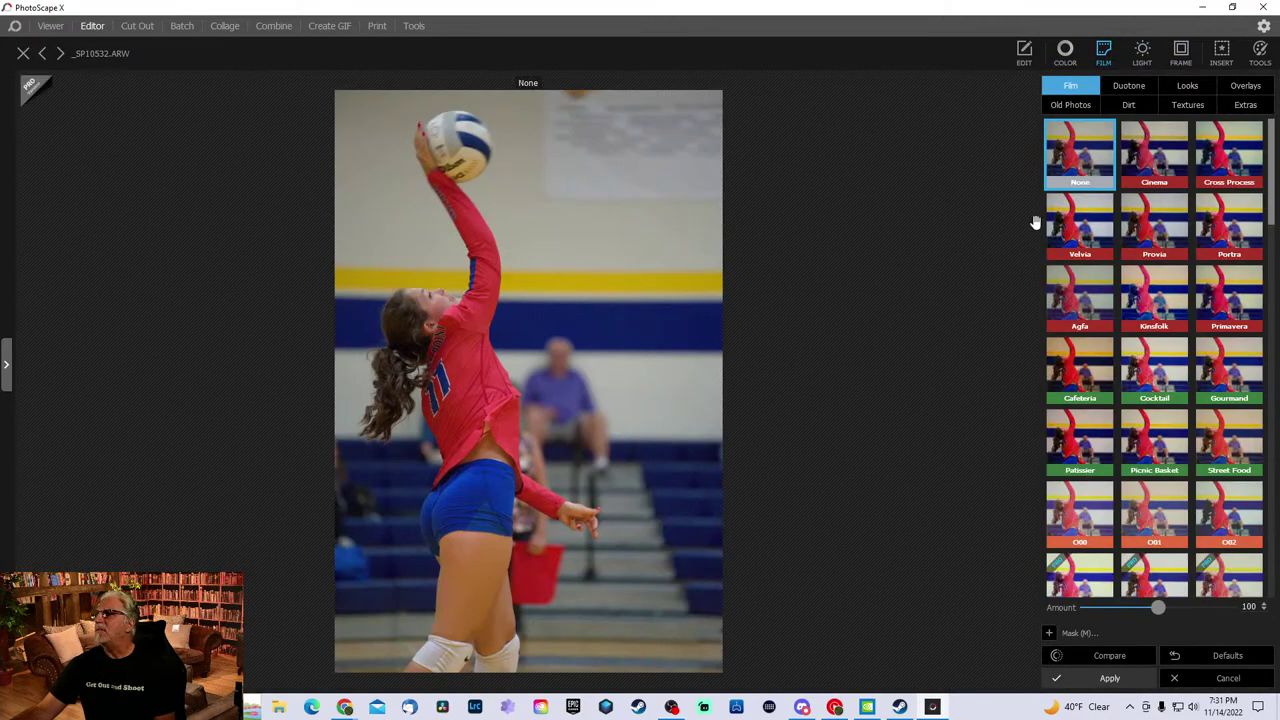
{"action": "left_click", "coordinate": [1154, 172]}
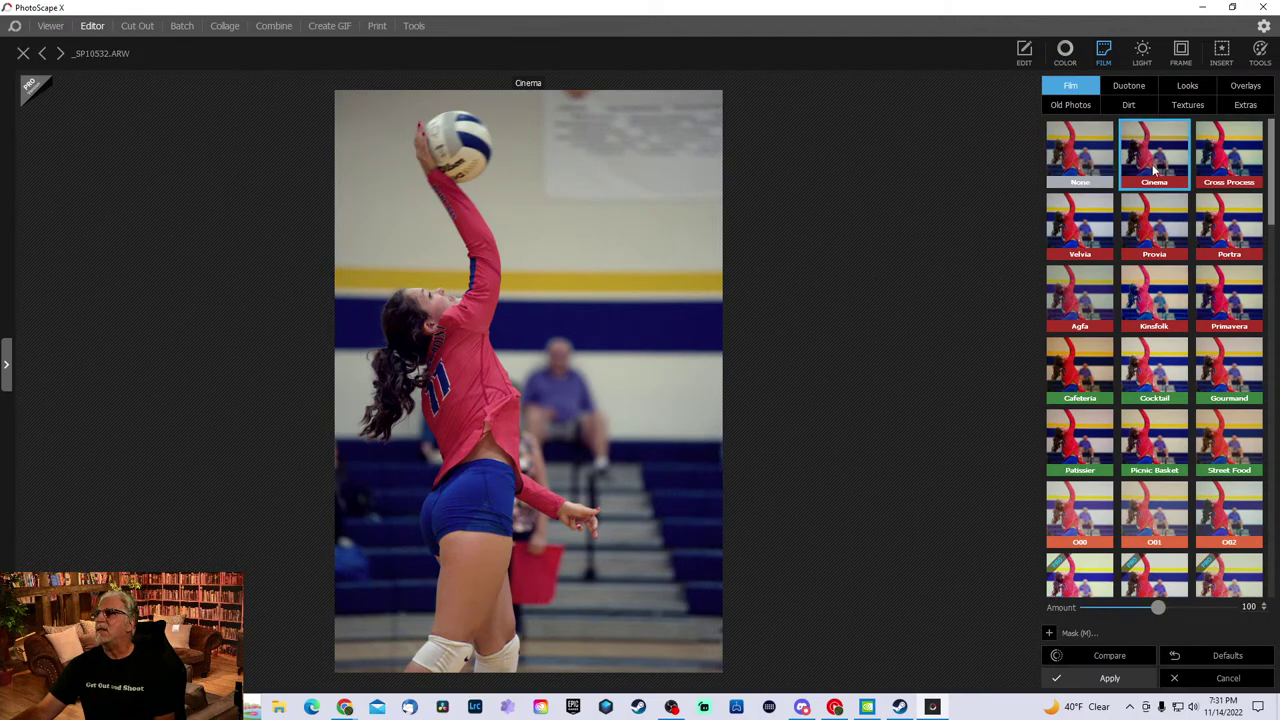
{"action": "left_click", "coordinate": [1078, 250]}
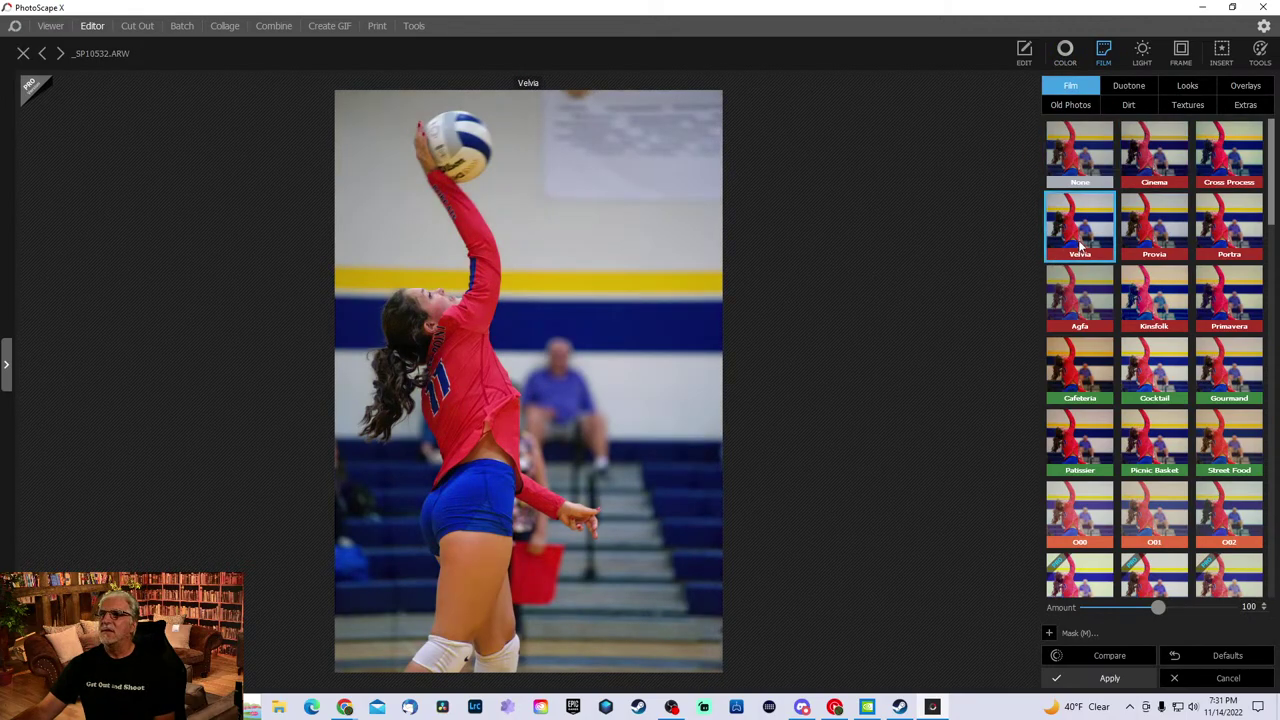
{"action": "left_click", "coordinate": [1178, 233]}
{"action": "left_click", "coordinate": [1235, 168]}
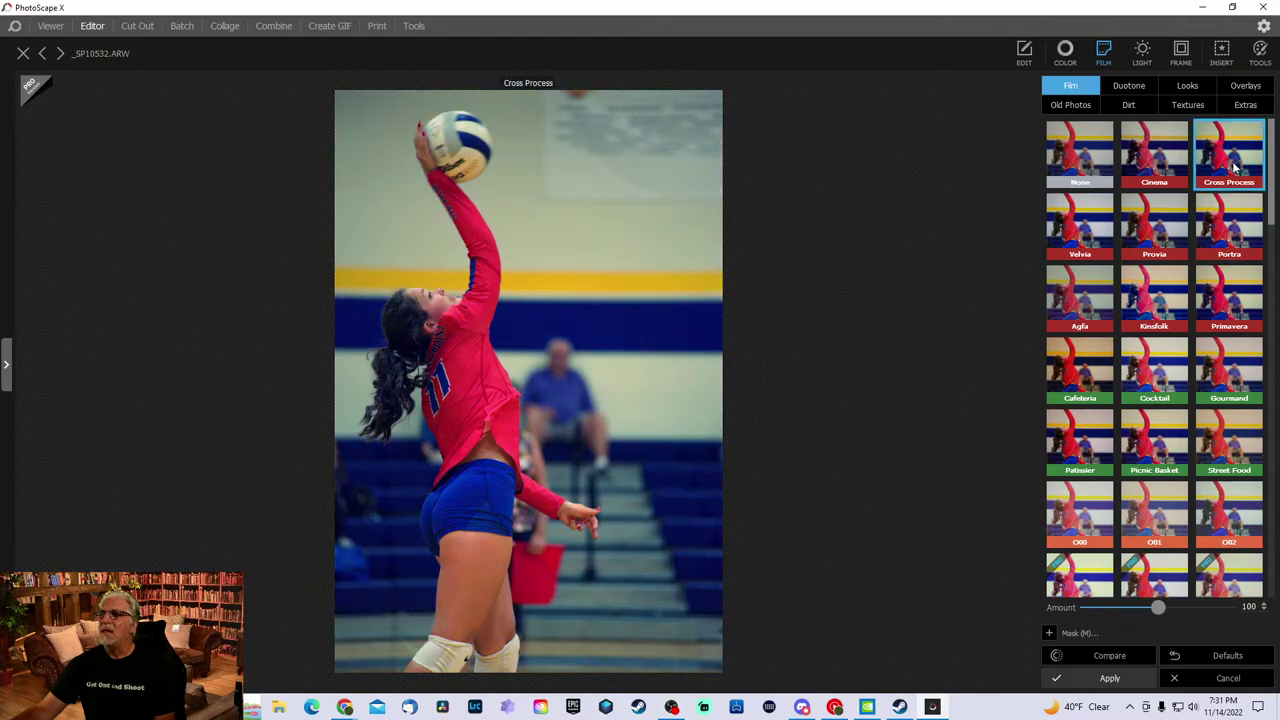
{"action": "left_click", "coordinate": [1077, 313]}
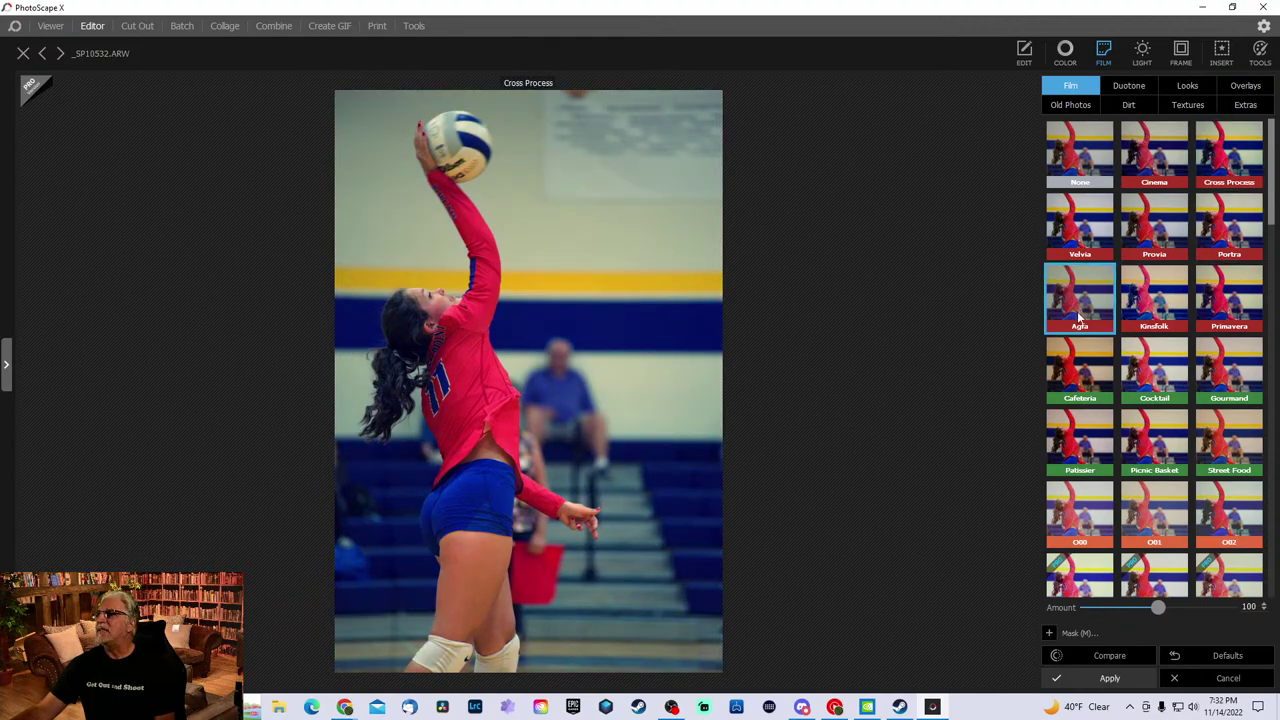
{"action": "left_click", "coordinate": [1087, 390]}
{"action": "left_click", "coordinate": [1110, 529]}
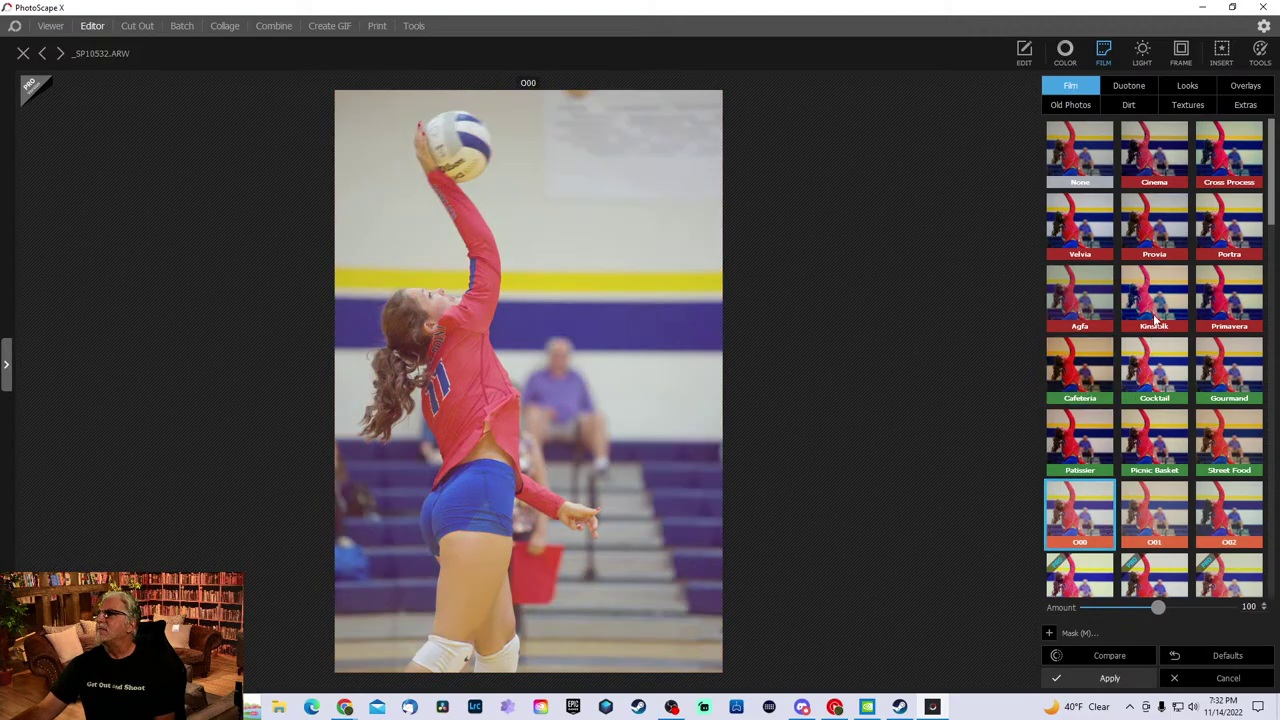
{"action": "left_click", "coordinate": [1160, 313]}
{"action": "left_click", "coordinate": [1068, 180]}
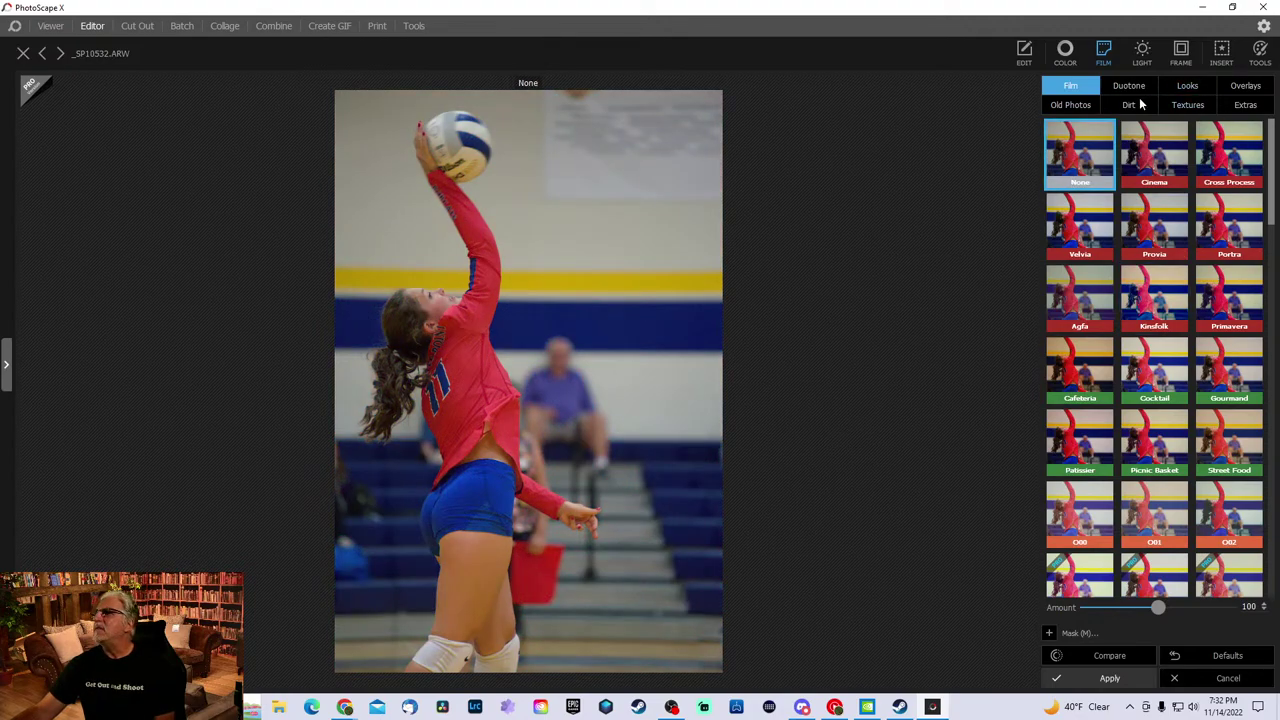
- Try Dirt overlays 001, 003, 004, 005 and 009 on the volleyball photo
{"action": "left_click", "coordinate": [1129, 86]}
{"action": "left_click", "coordinate": [1134, 106]}
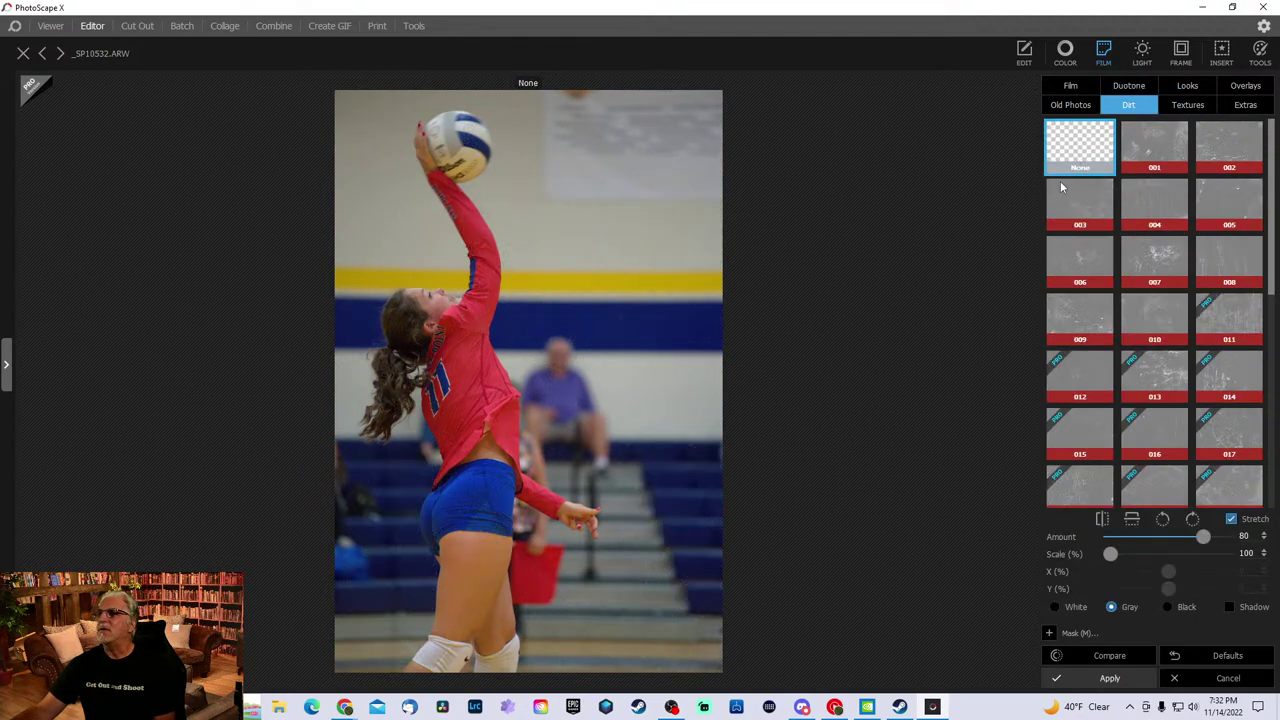
{"action": "left_click", "coordinate": [1147, 151]}
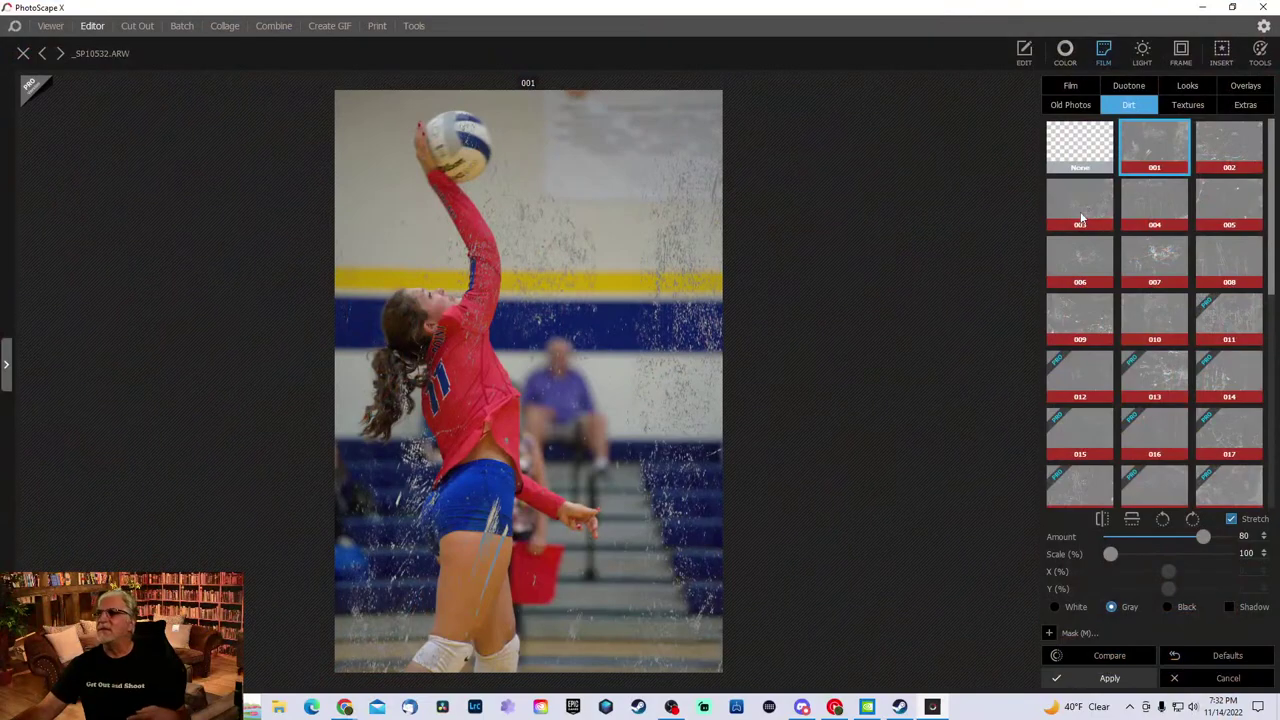
{"action": "left_click", "coordinate": [1078, 200]}
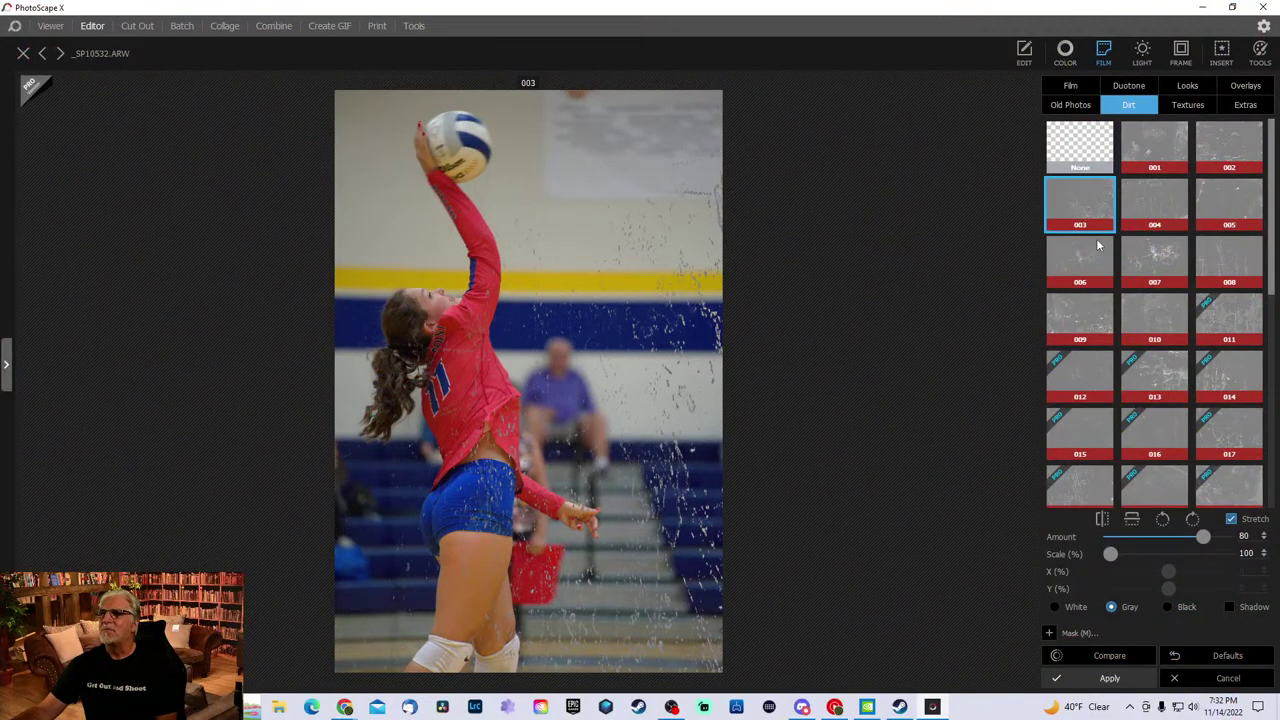
{"action": "left_click", "coordinate": [1144, 210]}
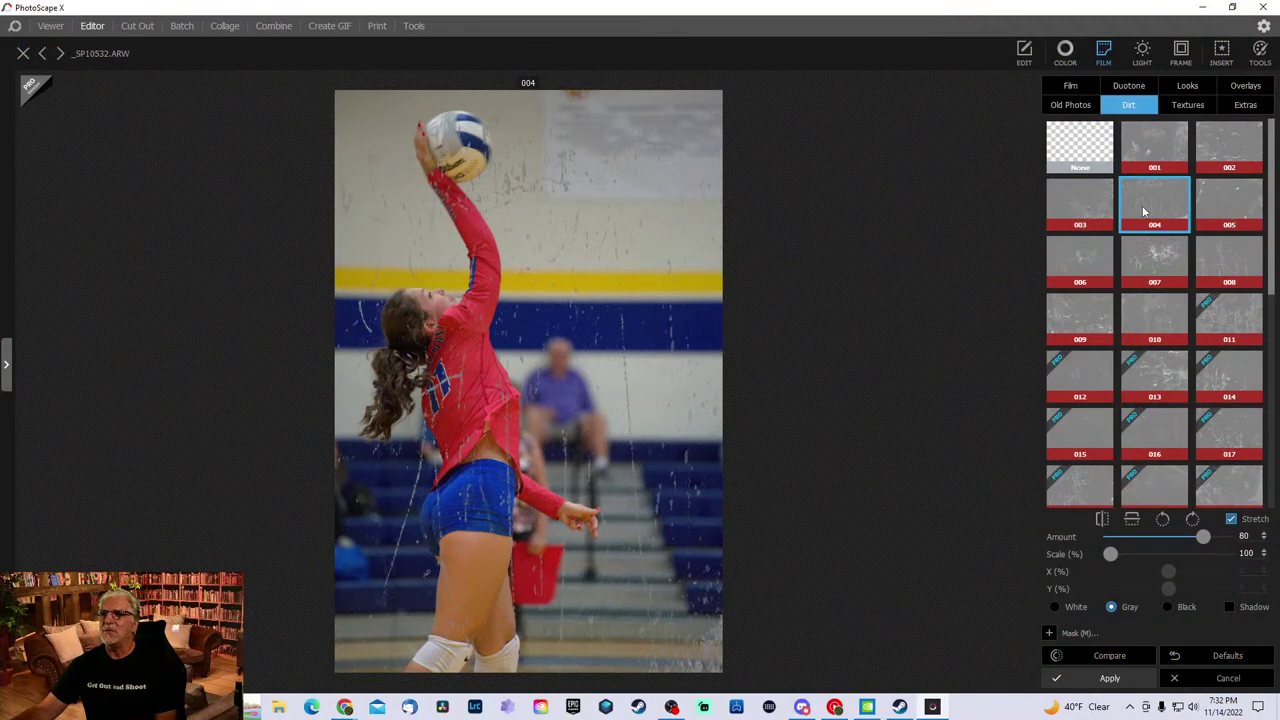
{"action": "left_click", "coordinate": [1231, 209]}
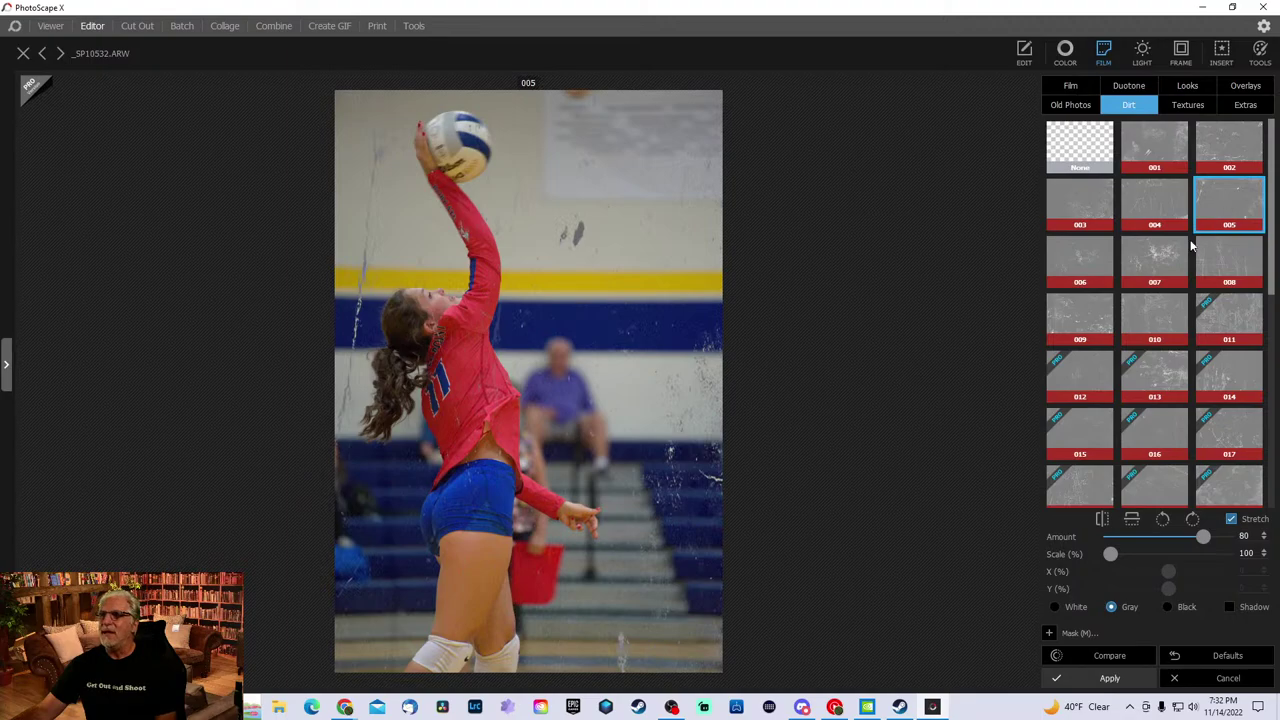
{"action": "left_click", "coordinate": [1079, 316]}
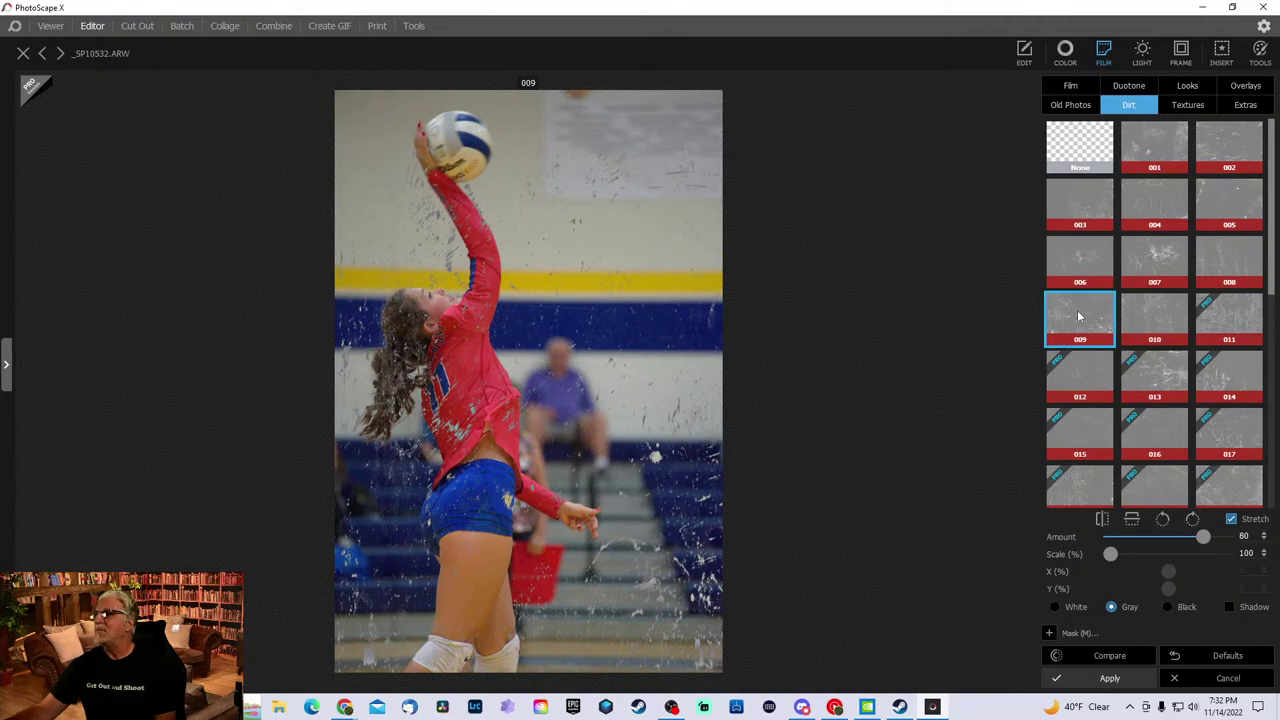
- Dismiss the PRO offer for overlay 013, try 006 and 003, and settle on Dirt 001
{"action": "left_click", "coordinate": [1146, 384]}
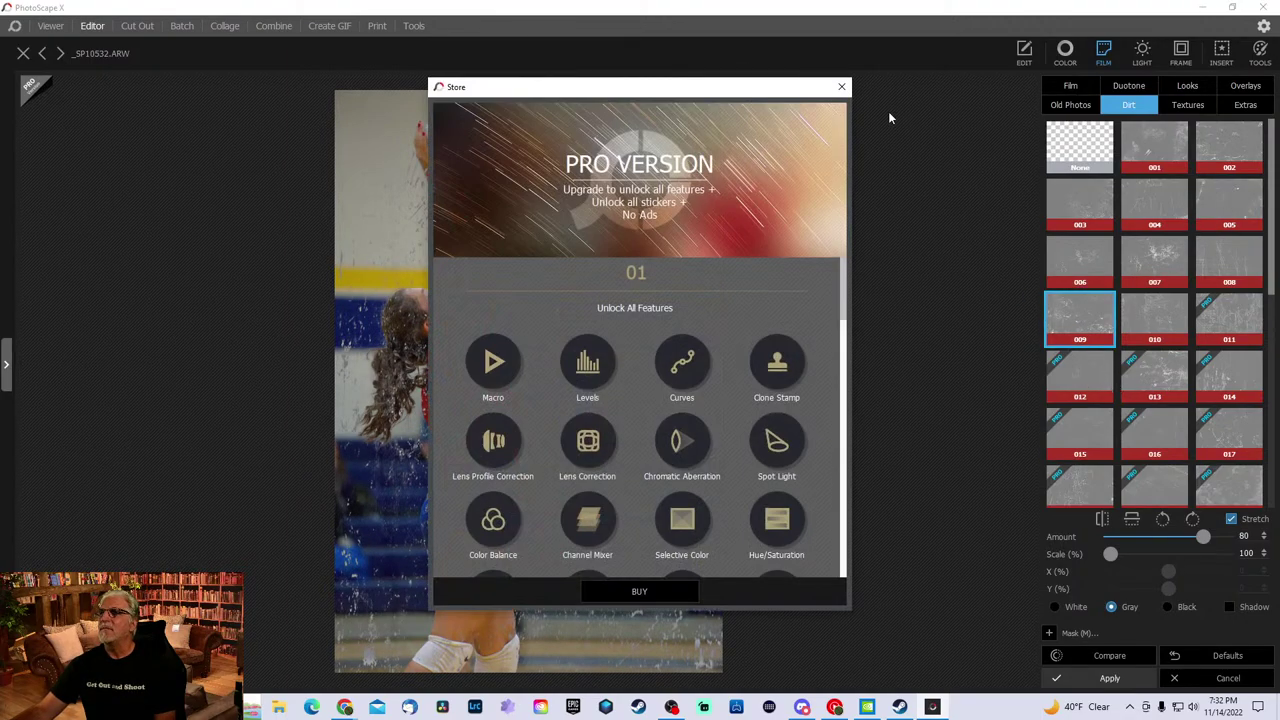
{"action": "left_click", "coordinate": [841, 87]}
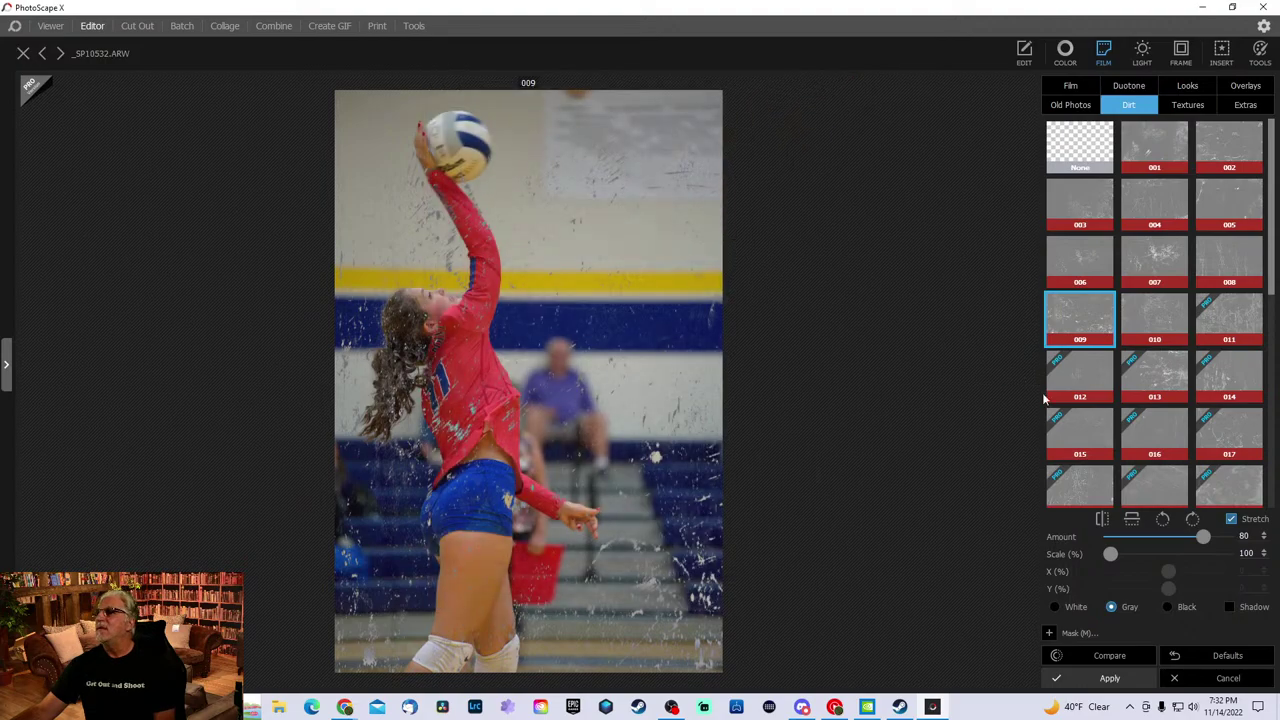
{"action": "left_click", "coordinate": [1081, 270]}
{"action": "left_click", "coordinate": [1087, 218]}
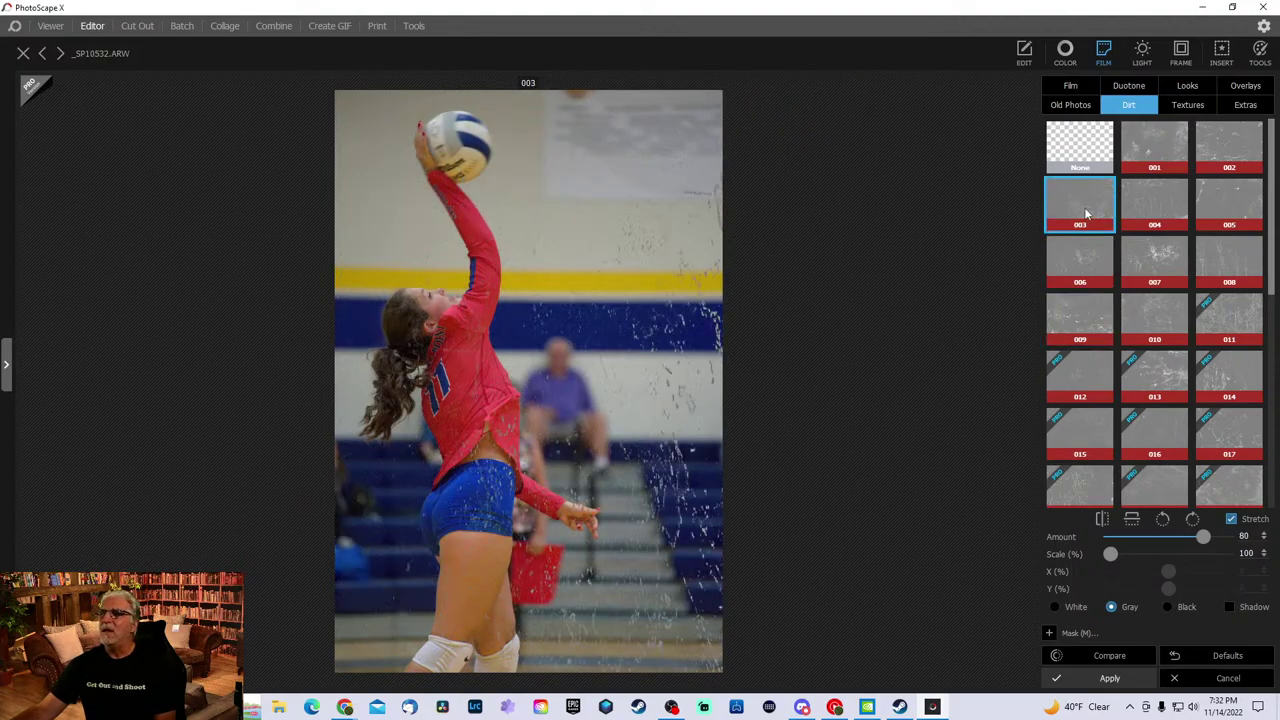
{"action": "left_click", "coordinate": [1160, 166]}
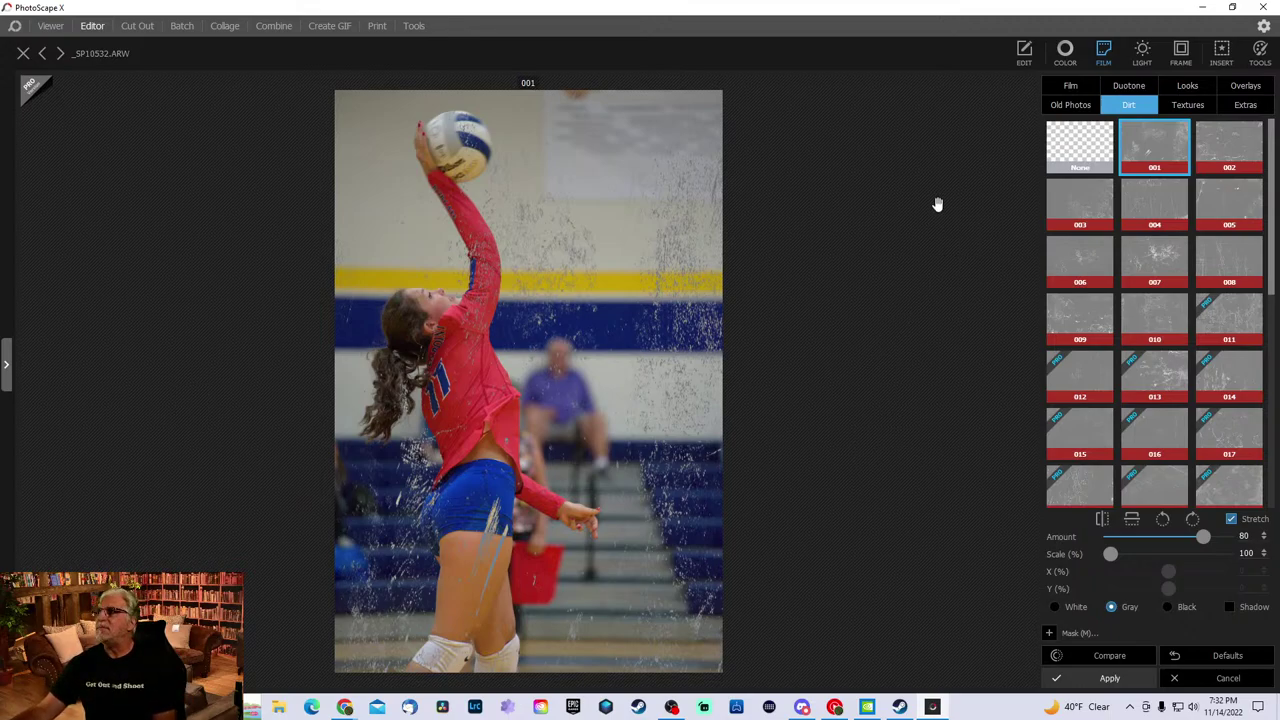
- Try Fabric textures 001 through 010, revisiting 006, 007 and 008
{"action": "left_click", "coordinate": [1195, 107]}
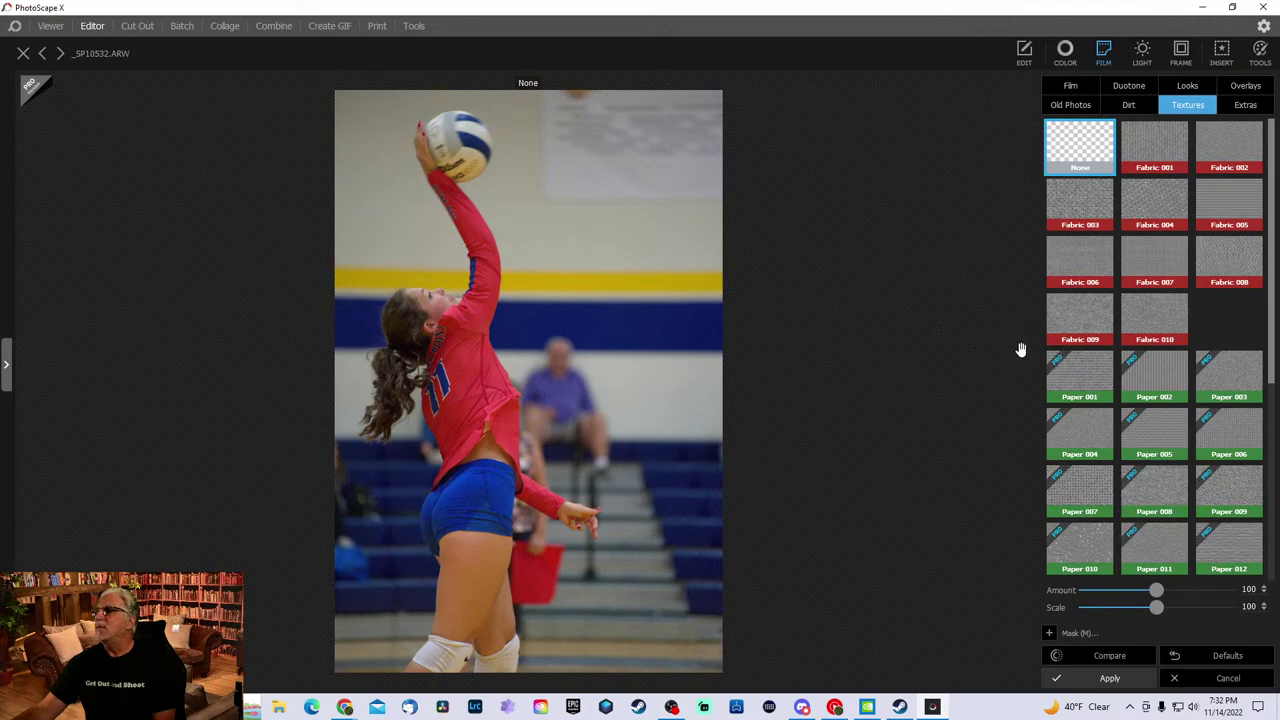
{"action": "left_click", "coordinate": [1162, 142]}
{"action": "left_click", "coordinate": [1242, 148]}
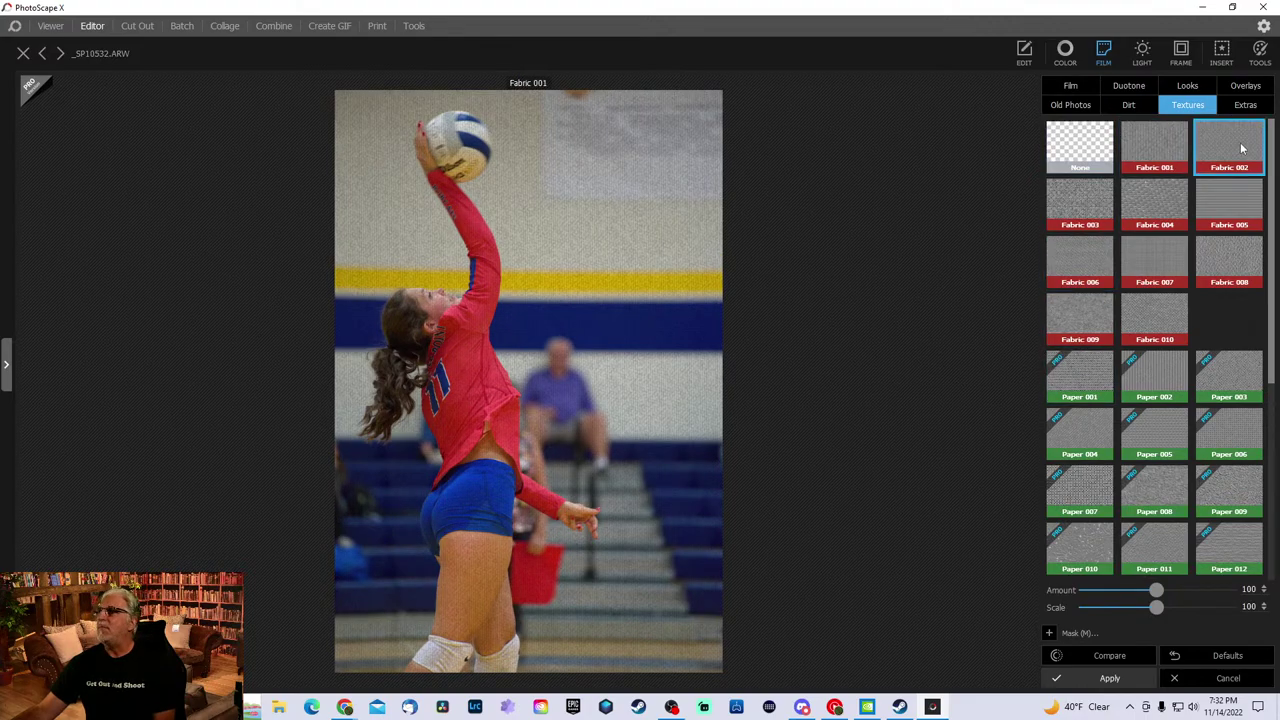
{"action": "left_click", "coordinate": [1088, 202]}
{"action": "left_click", "coordinate": [1143, 206]}
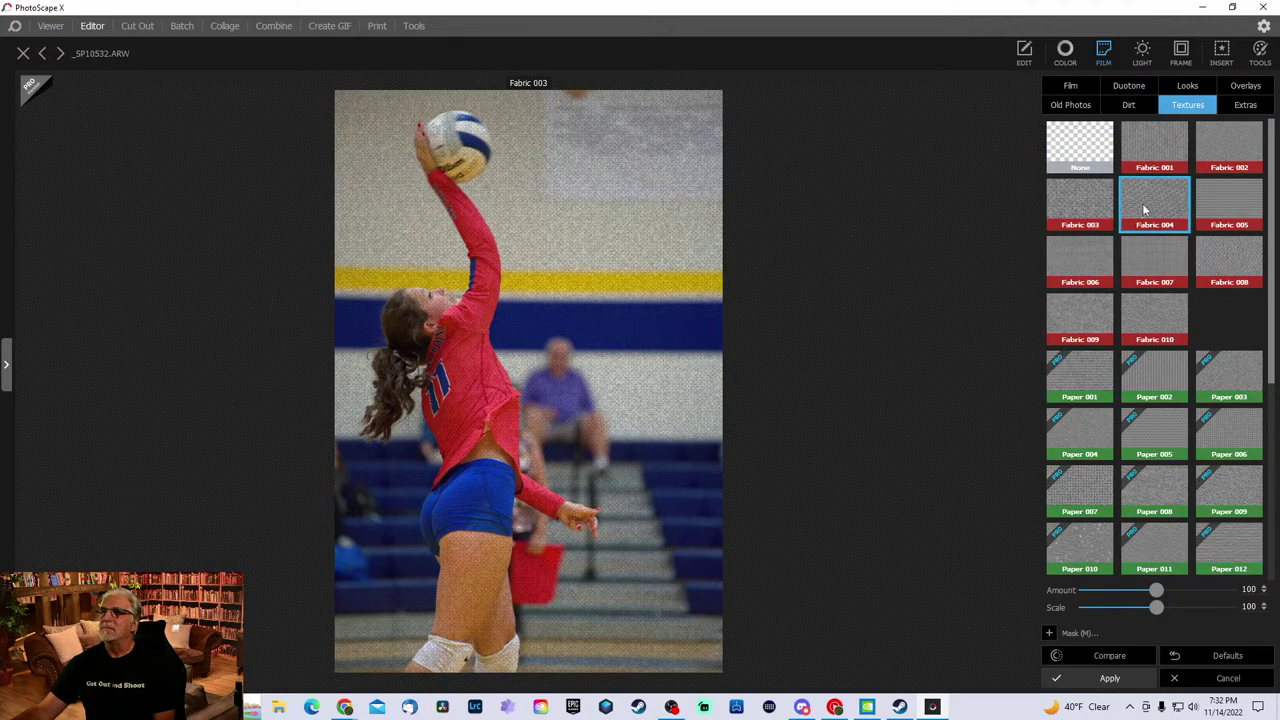
{"action": "left_click", "coordinate": [1089, 276]}
{"action": "left_click", "coordinate": [1148, 273]}
{"action": "left_click", "coordinate": [1085, 318]}
{"action": "left_click", "coordinate": [1165, 315]}
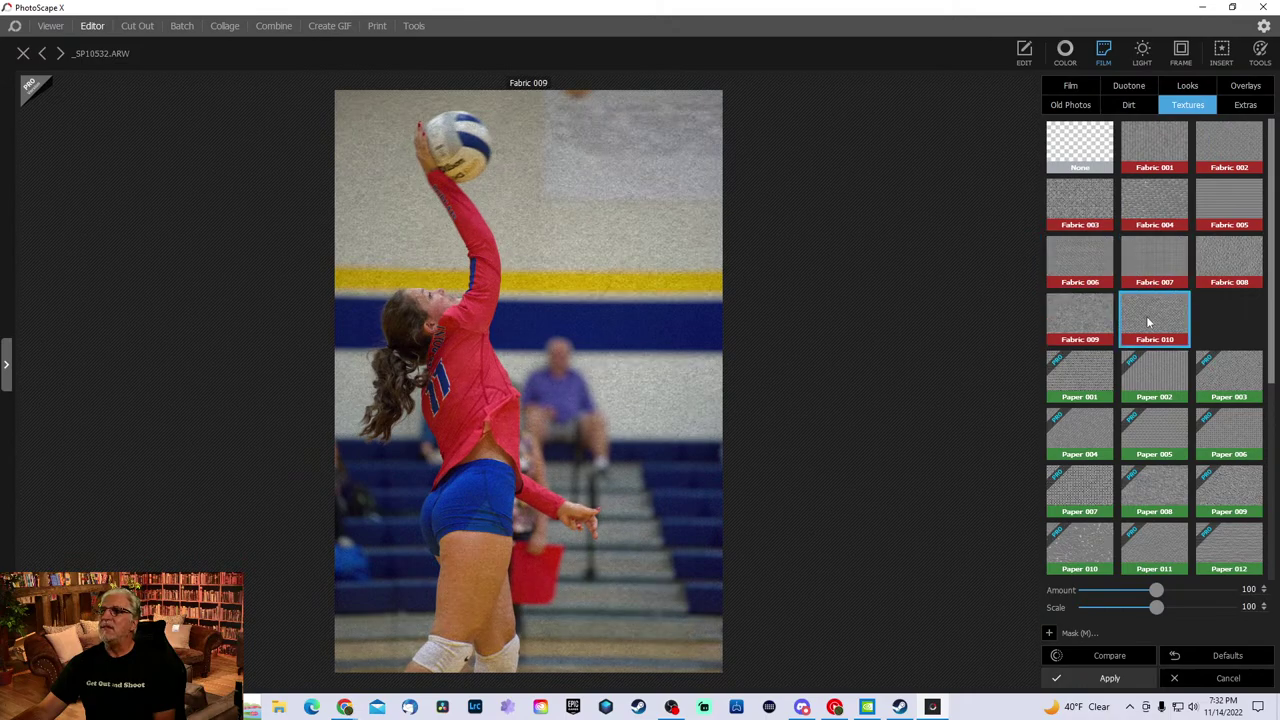
{"action": "left_click", "coordinate": [1092, 284]}
{"action": "left_click", "coordinate": [1144, 264]}
{"action": "left_click", "coordinate": [1226, 264]}
- Keep Fabric 007, then try Scratch overlays 01 through 06
{"action": "left_click", "coordinate": [1167, 263]}
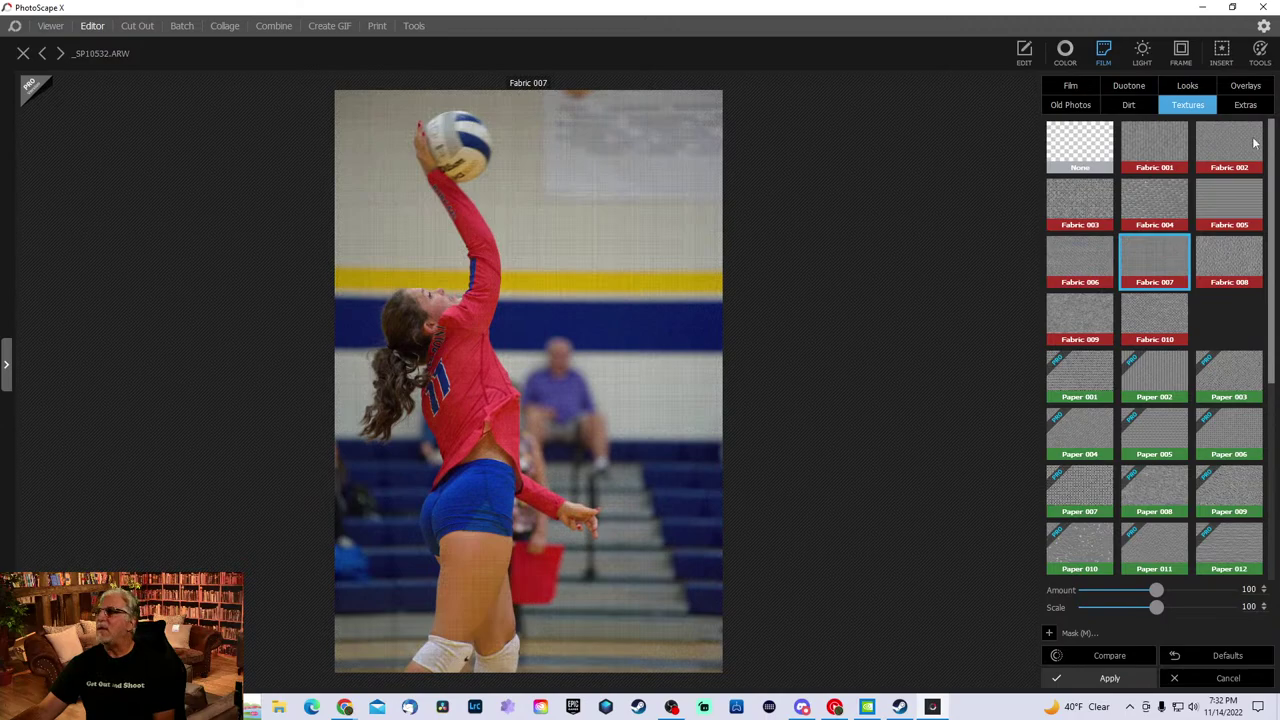
{"action": "left_click", "coordinate": [1245, 105]}
{"action": "left_click", "coordinate": [1152, 150]}
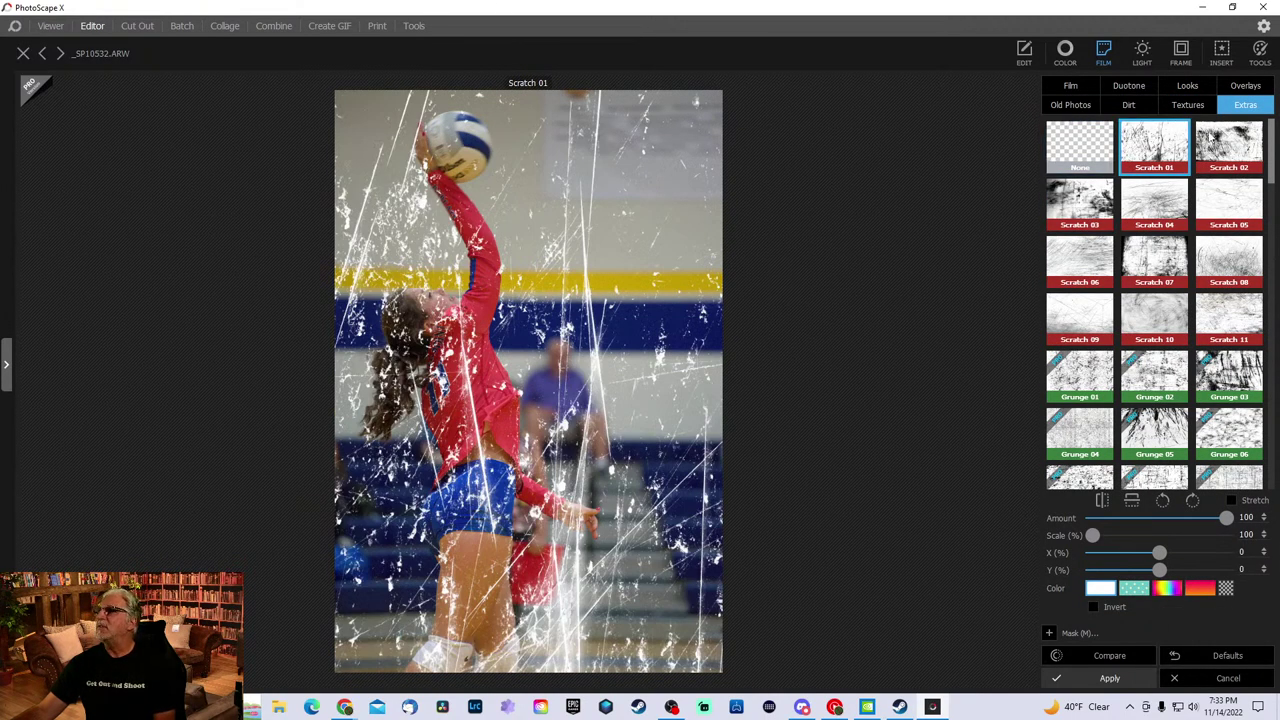
{"action": "left_click", "coordinate": [1212, 138]}
{"action": "left_click", "coordinate": [1080, 203]}
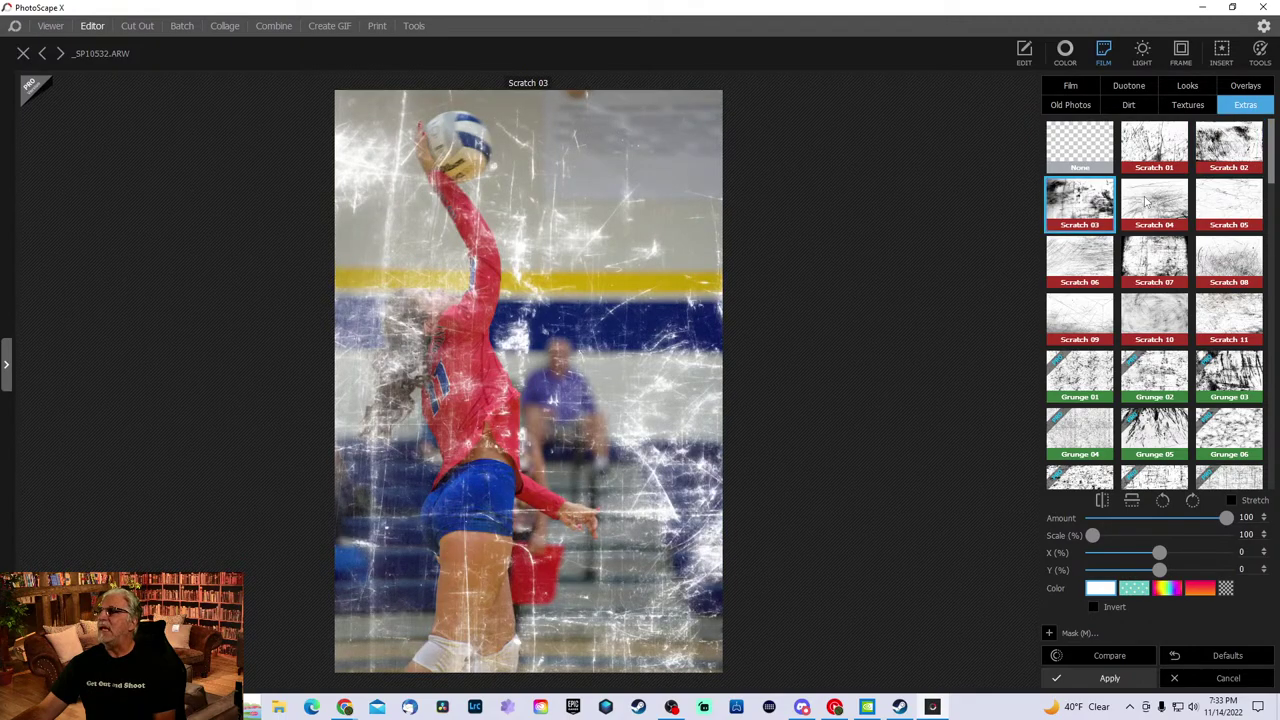
{"action": "left_click", "coordinate": [1157, 204]}
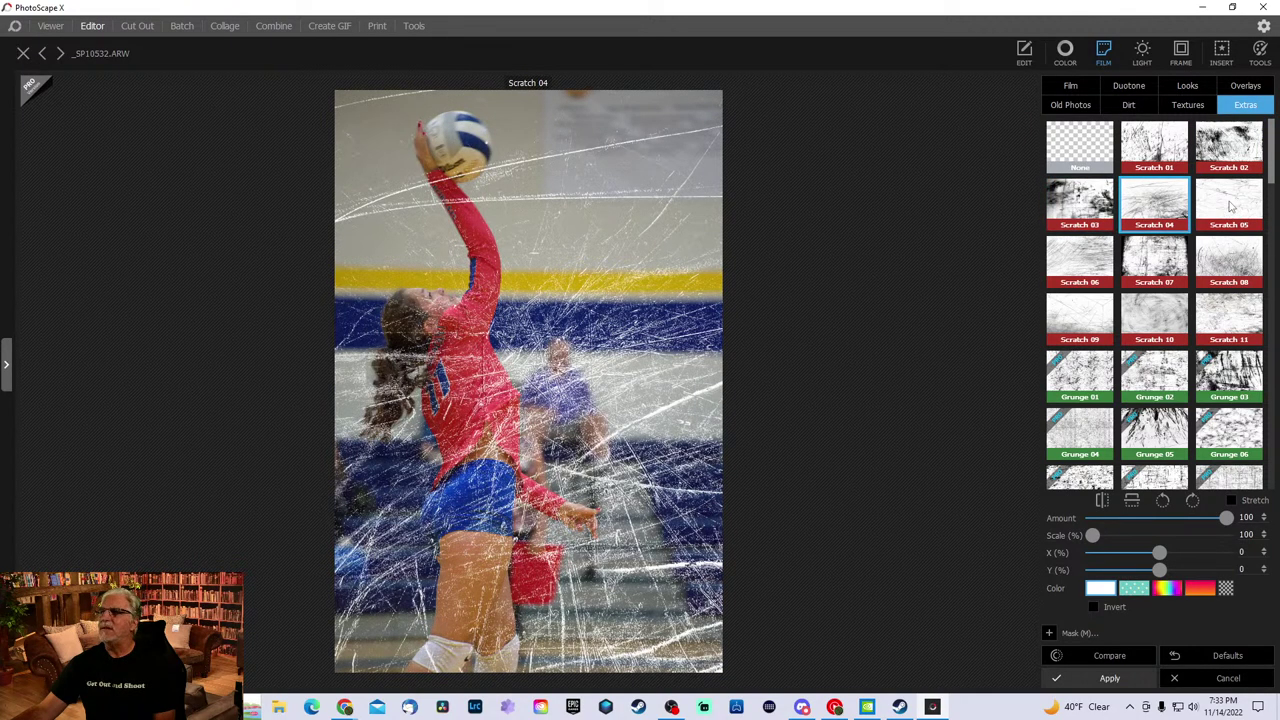
{"action": "left_click", "coordinate": [1226, 208]}
{"action": "left_click", "coordinate": [1093, 272]}
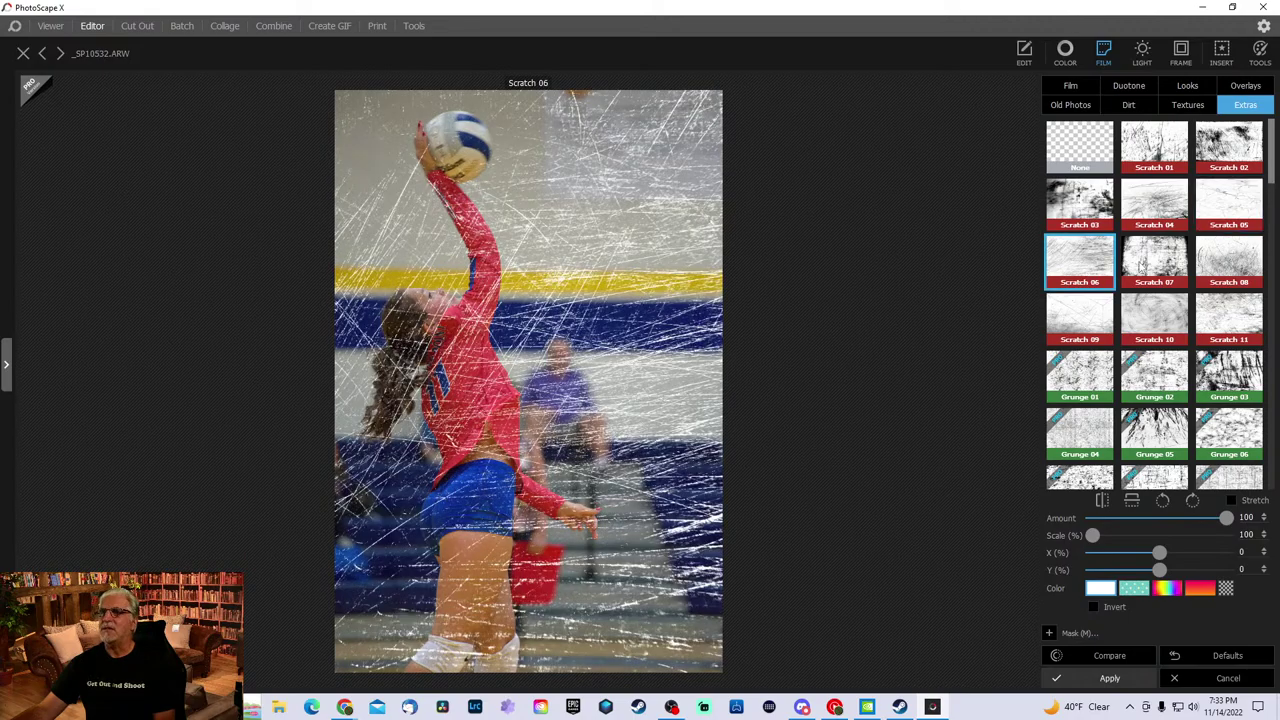
- Try Scratch 07, 09, 10, 11 and 08, then clear the scratch overlay
{"action": "left_click", "coordinate": [1143, 267]}
{"action": "left_click", "coordinate": [1095, 325]}
{"action": "left_click", "coordinate": [1150, 325]}
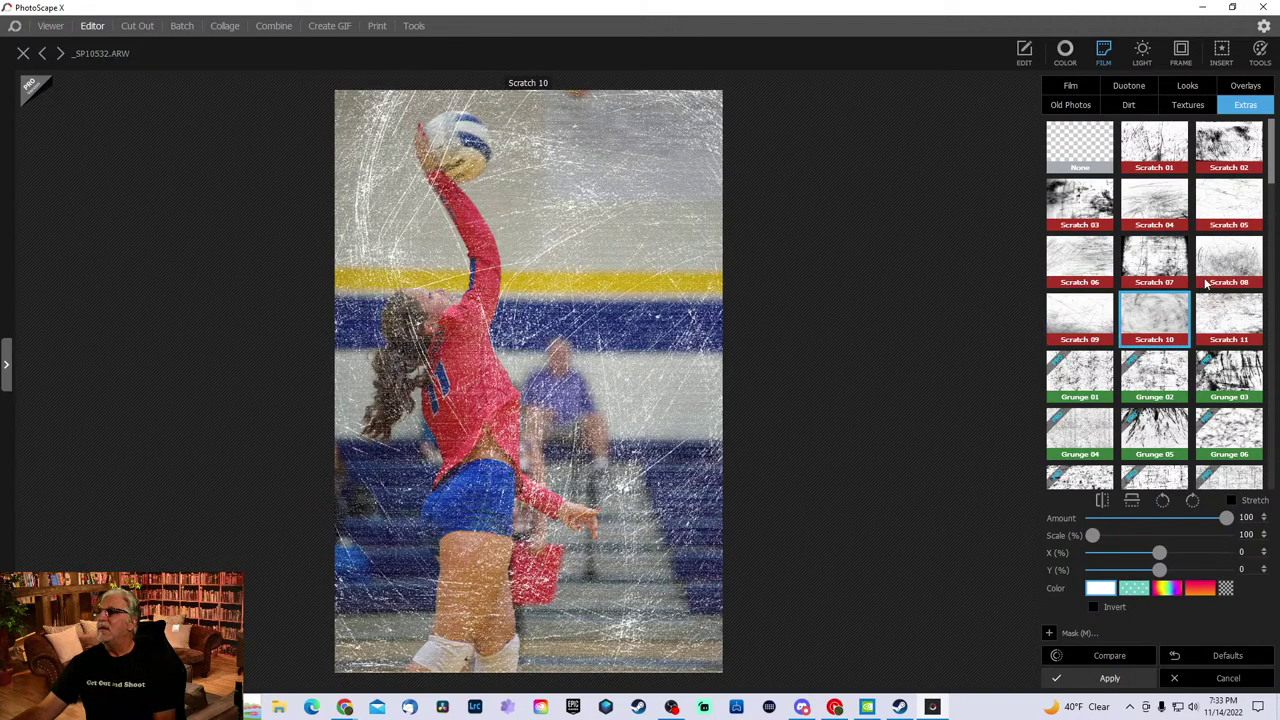
{"action": "left_click", "coordinate": [1217, 311]}
{"action": "left_click", "coordinate": [1233, 259]}
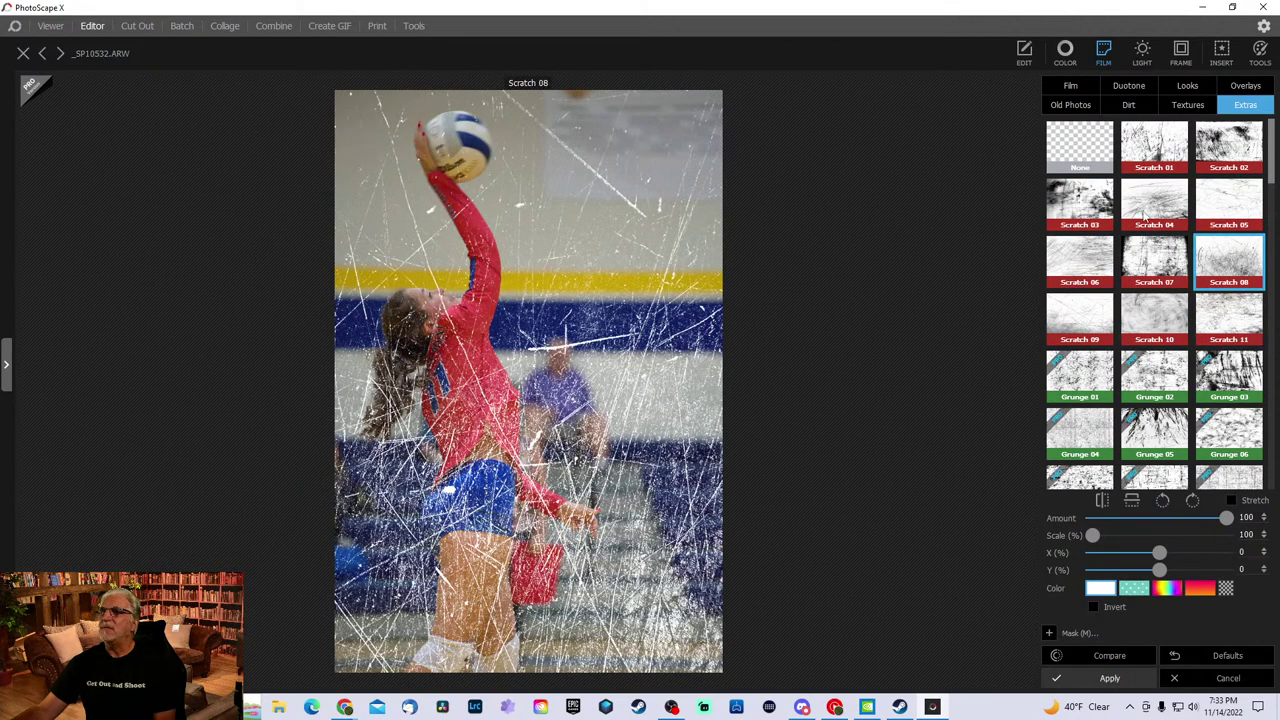
{"action": "left_click", "coordinate": [1087, 170]}
{"action": "left_click", "coordinate": [1163, 163]}
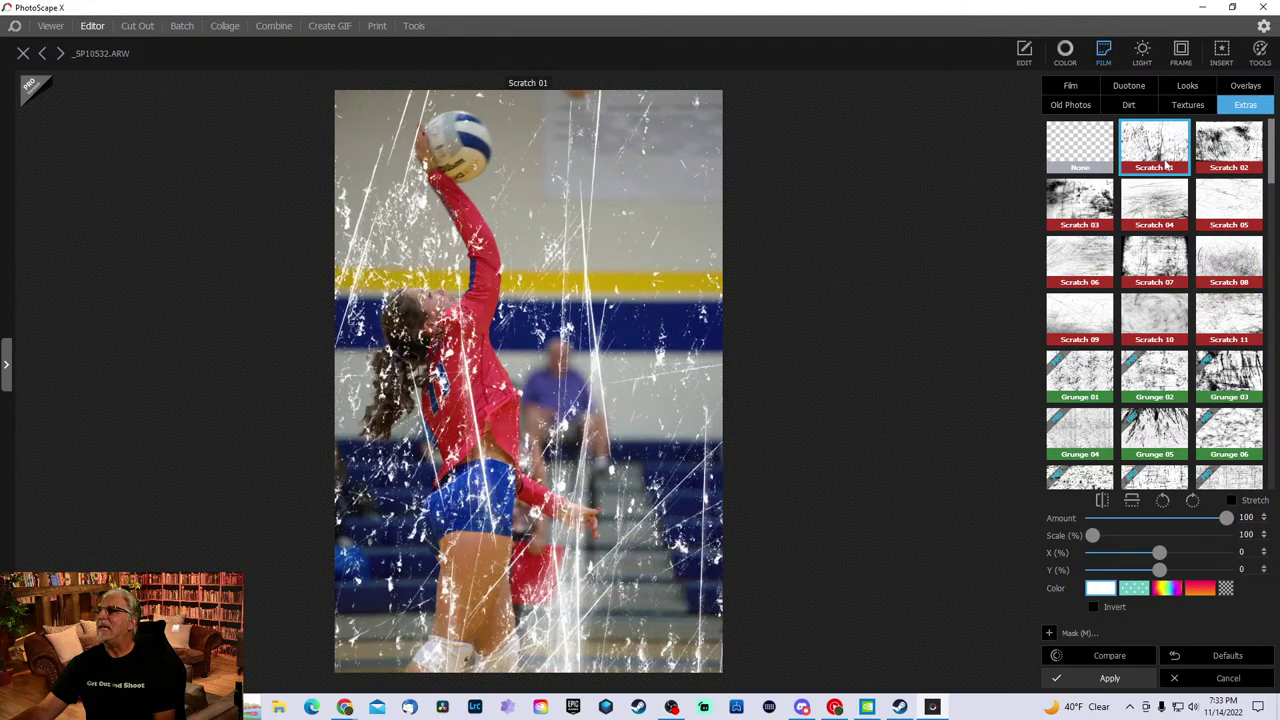
{"action": "left_click", "coordinate": [1070, 108]}
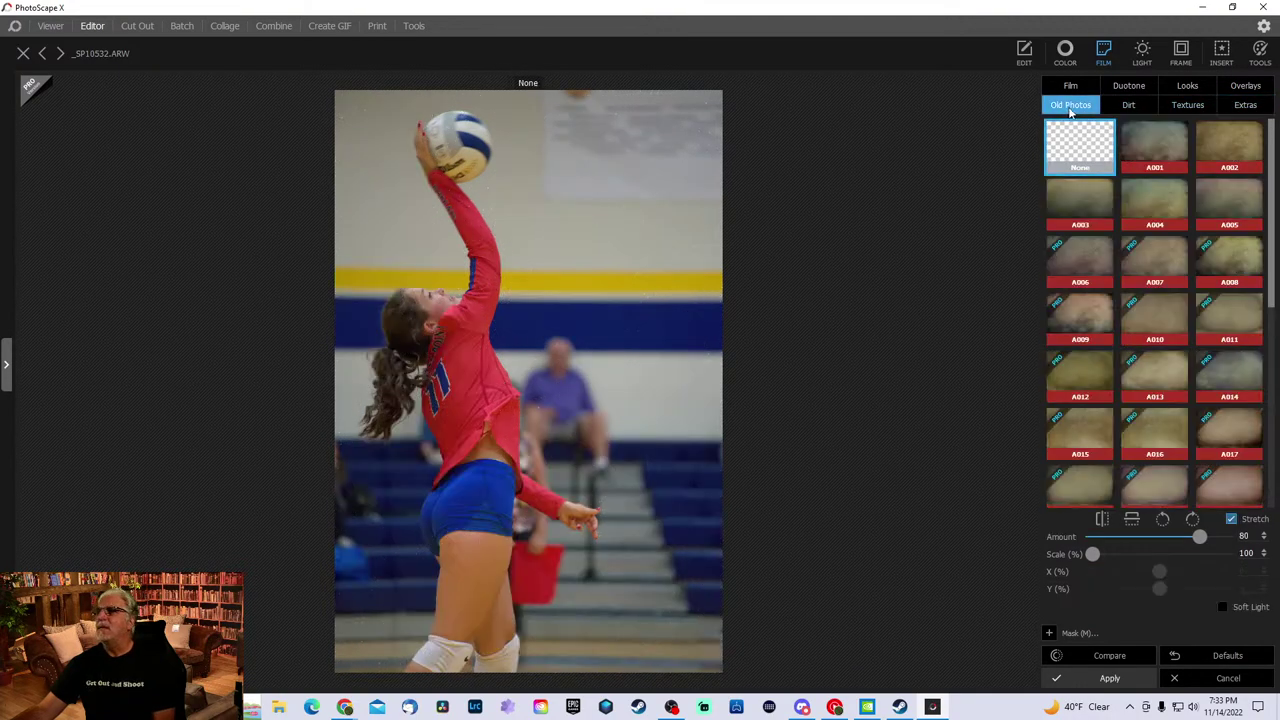
- Try Old Photos textures A001 through A005, returning to A002
{"action": "left_click", "coordinate": [1151, 155]}
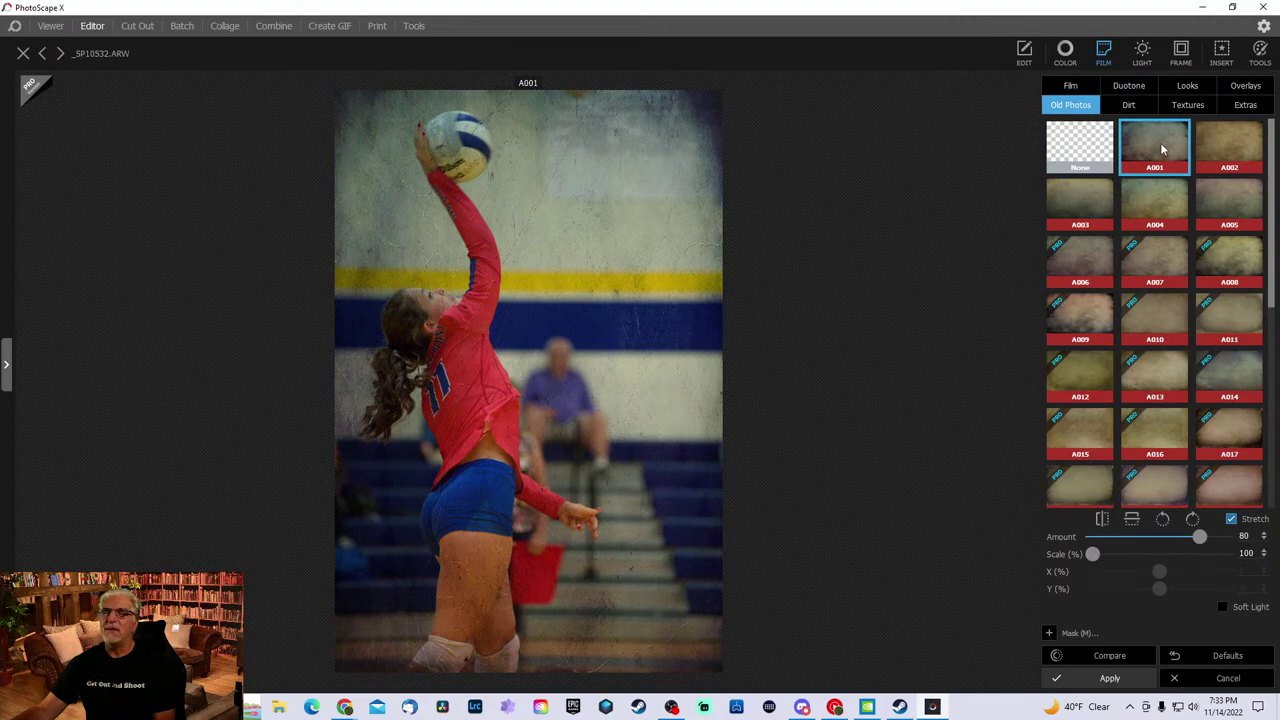
{"action": "left_click", "coordinate": [1235, 146]}
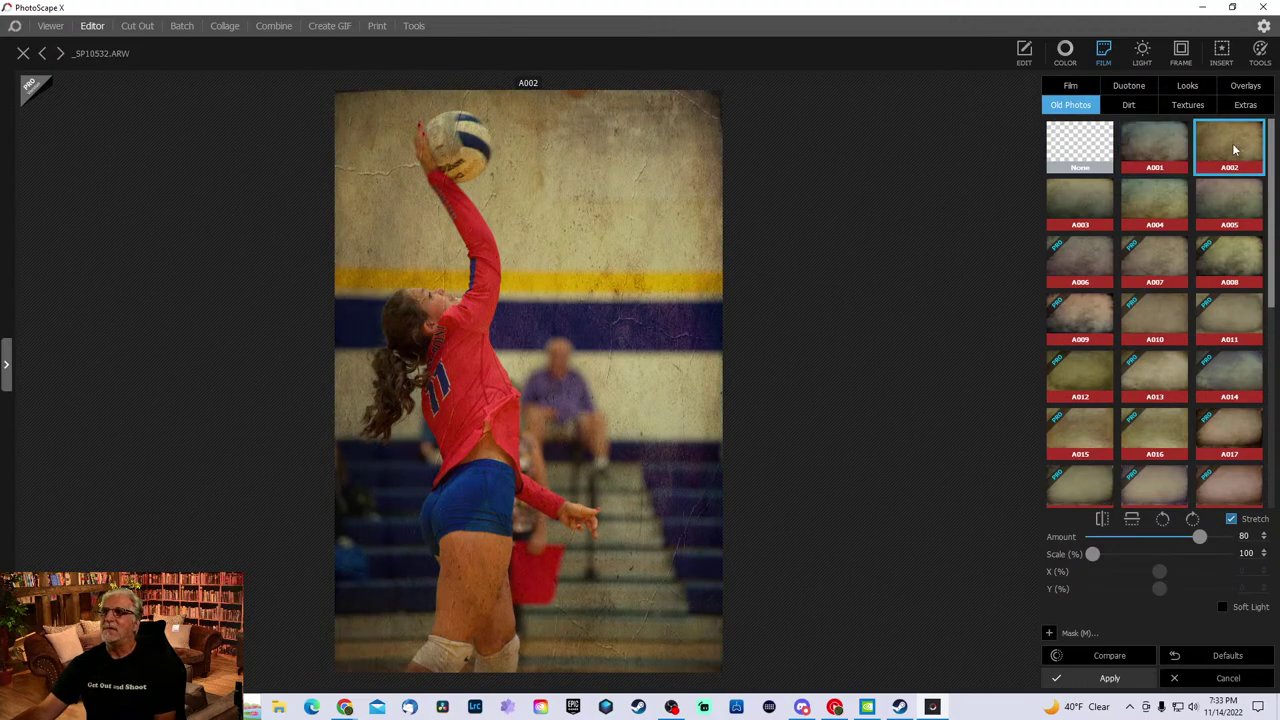
{"action": "left_click", "coordinate": [1085, 197]}
{"action": "left_click", "coordinate": [1141, 204]}
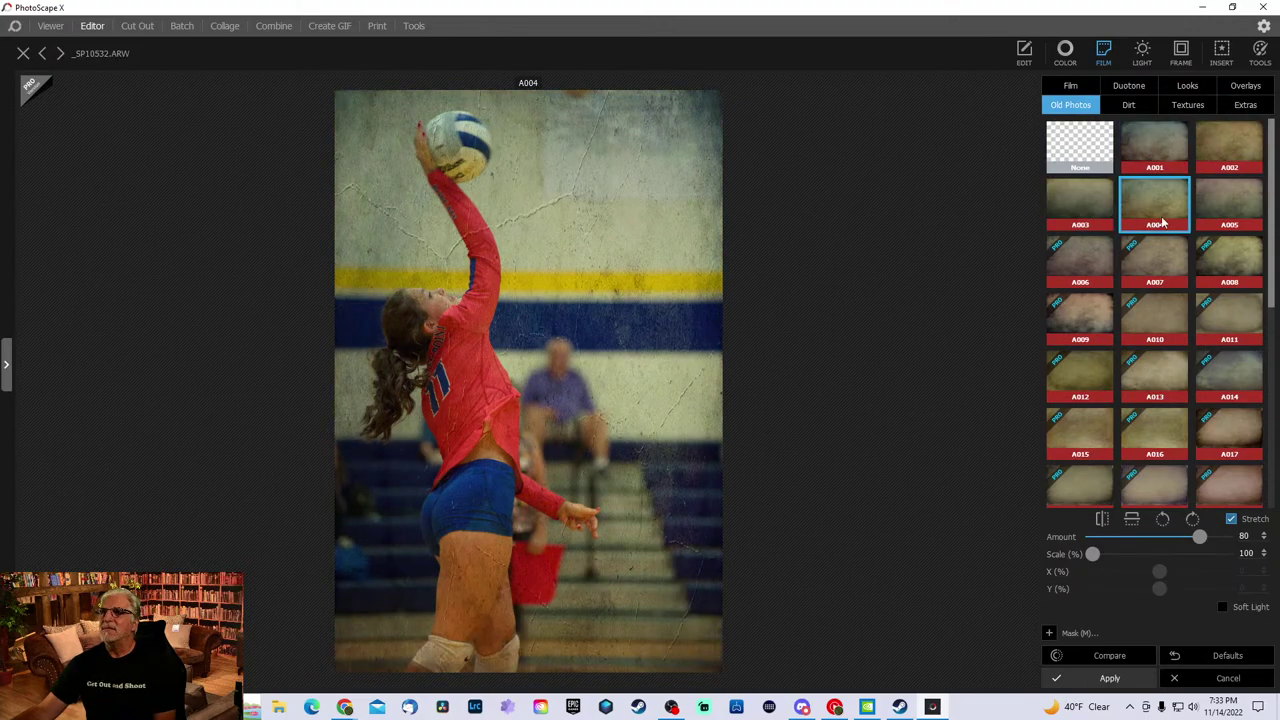
{"action": "left_click", "coordinate": [1228, 204]}
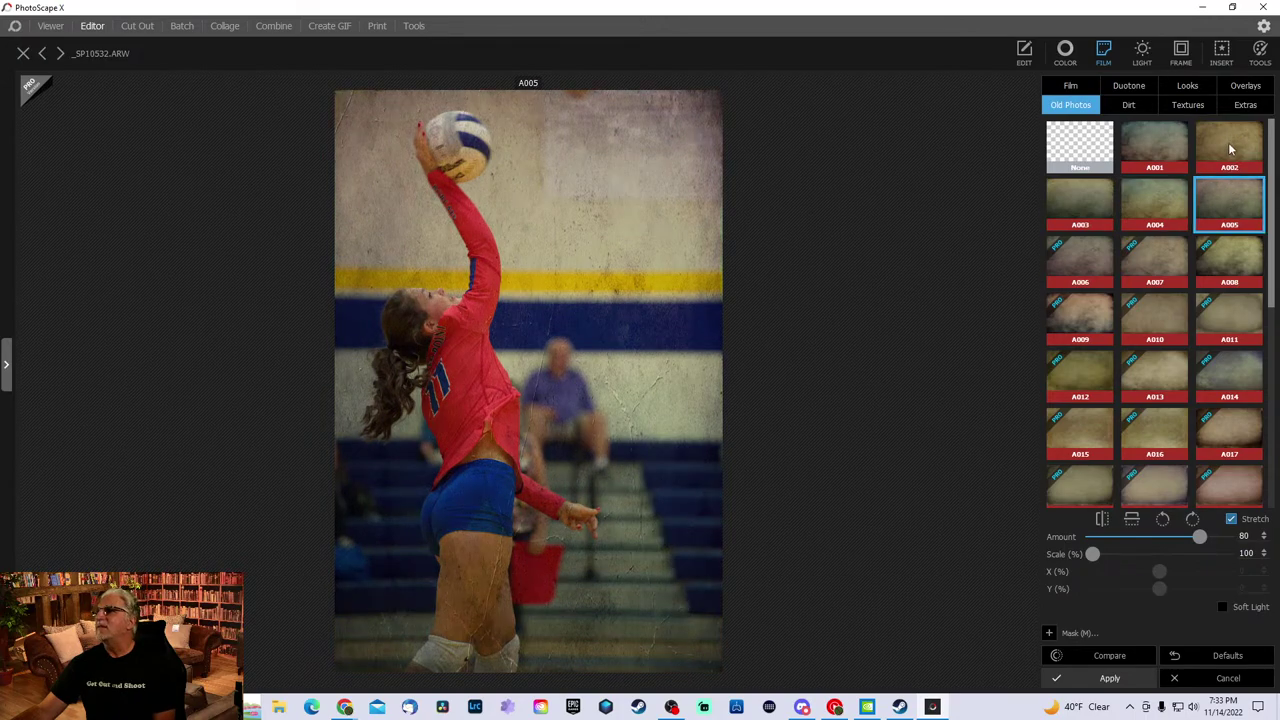
{"action": "left_click", "coordinate": [1231, 160]}
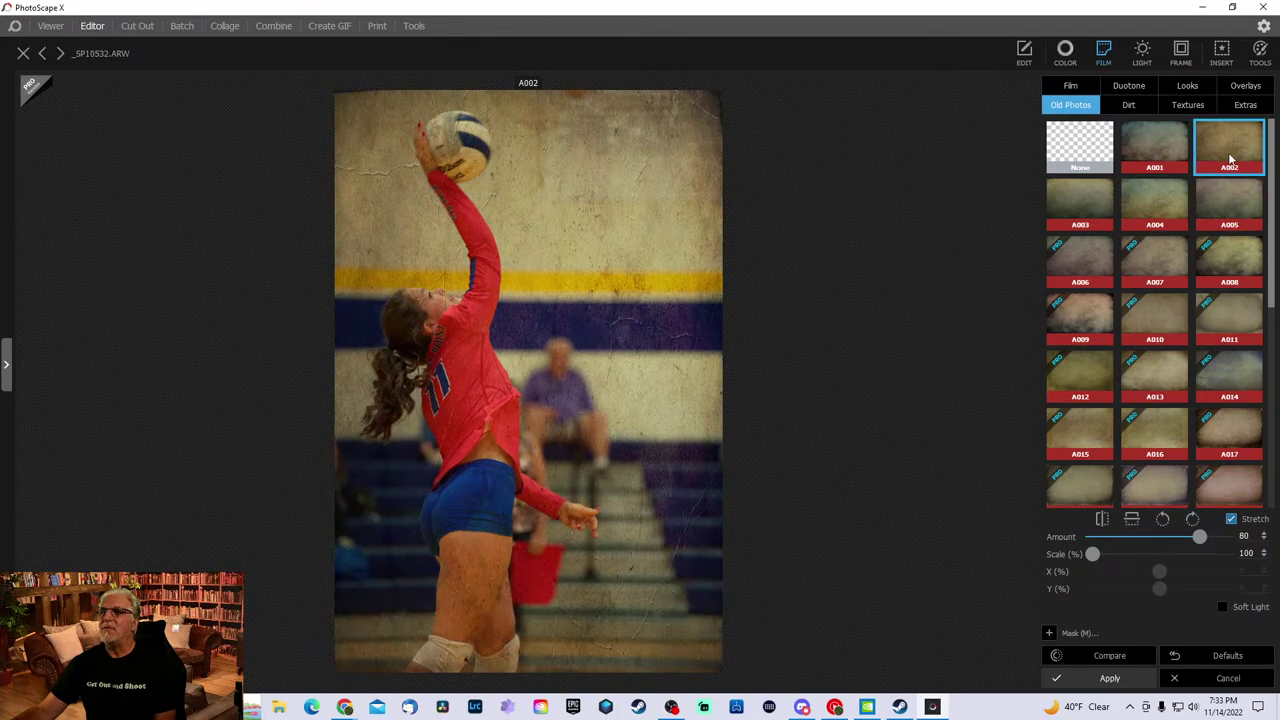
- Try Vintage overlays A001, the warm A002, and several others
{"action": "left_click", "coordinate": [1250, 87]}
{"action": "left_click", "coordinate": [1136, 136]}
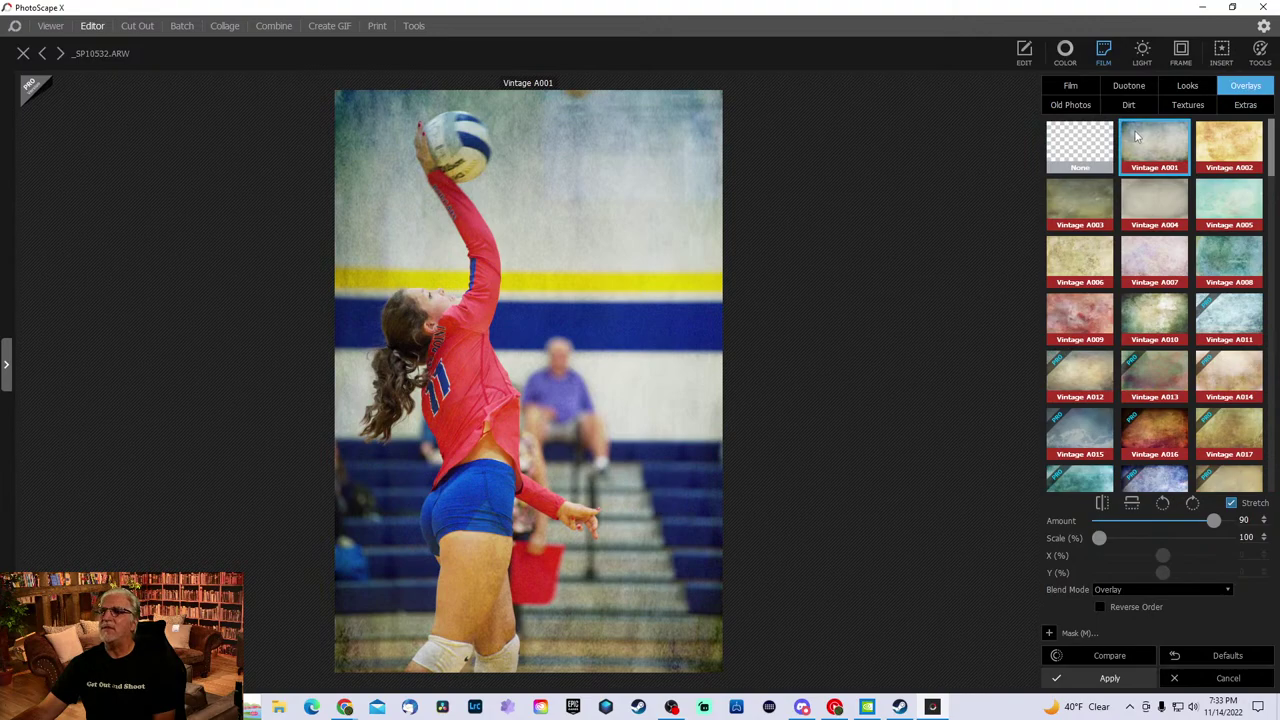
{"action": "left_click", "coordinate": [1221, 162]}
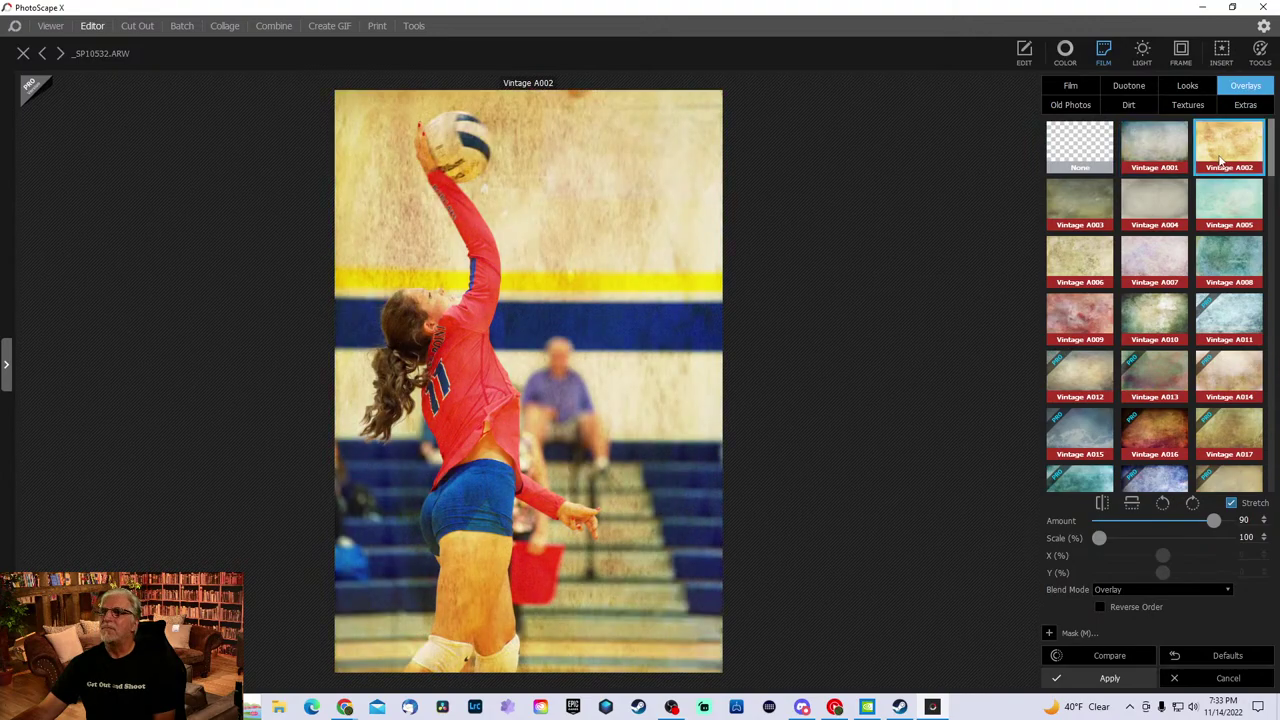
{"action": "left_click", "coordinate": [1157, 207]}
{"action": "left_click", "coordinate": [1083, 218]}
{"action": "left_click", "coordinate": [1065, 255]}
{"action": "left_click", "coordinate": [1150, 262]}
- Try Vintage A008, A005, A010 and A009, return to A002, then drop the overlay
{"action": "left_click", "coordinate": [1205, 270]}
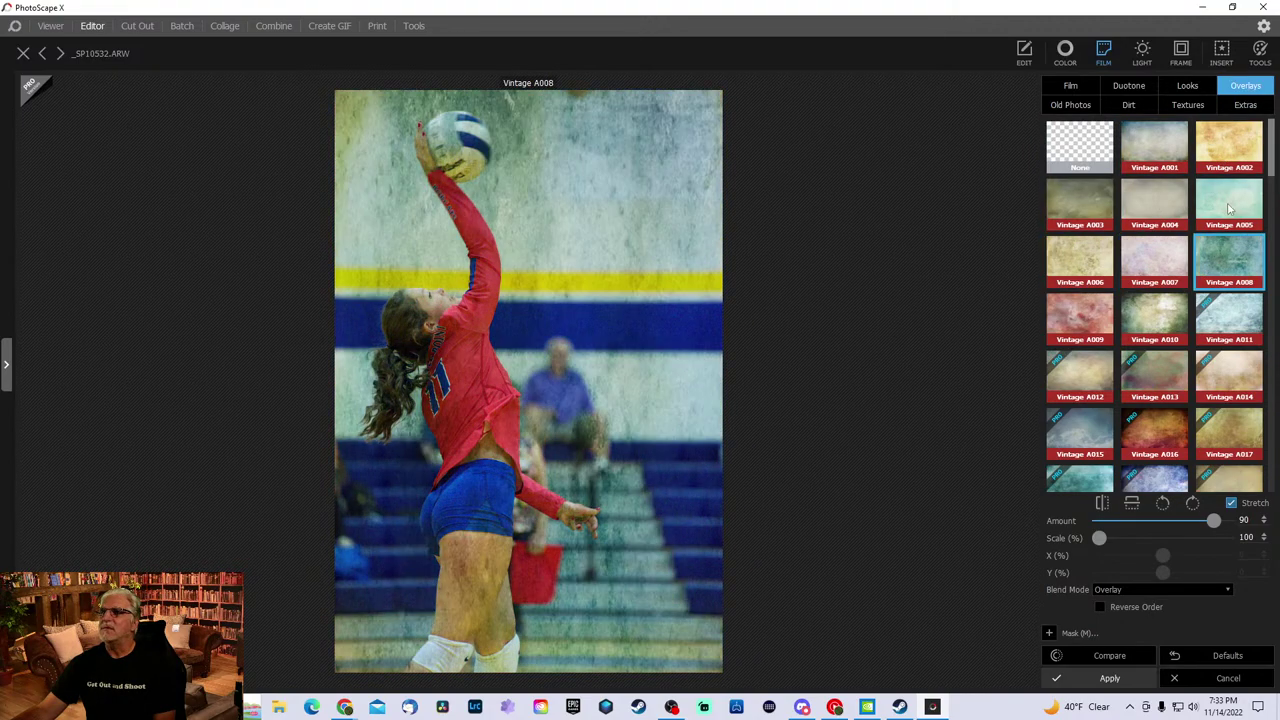
{"action": "left_click", "coordinate": [1229, 208]}
{"action": "left_click", "coordinate": [1155, 322]}
{"action": "left_click", "coordinate": [1087, 320]}
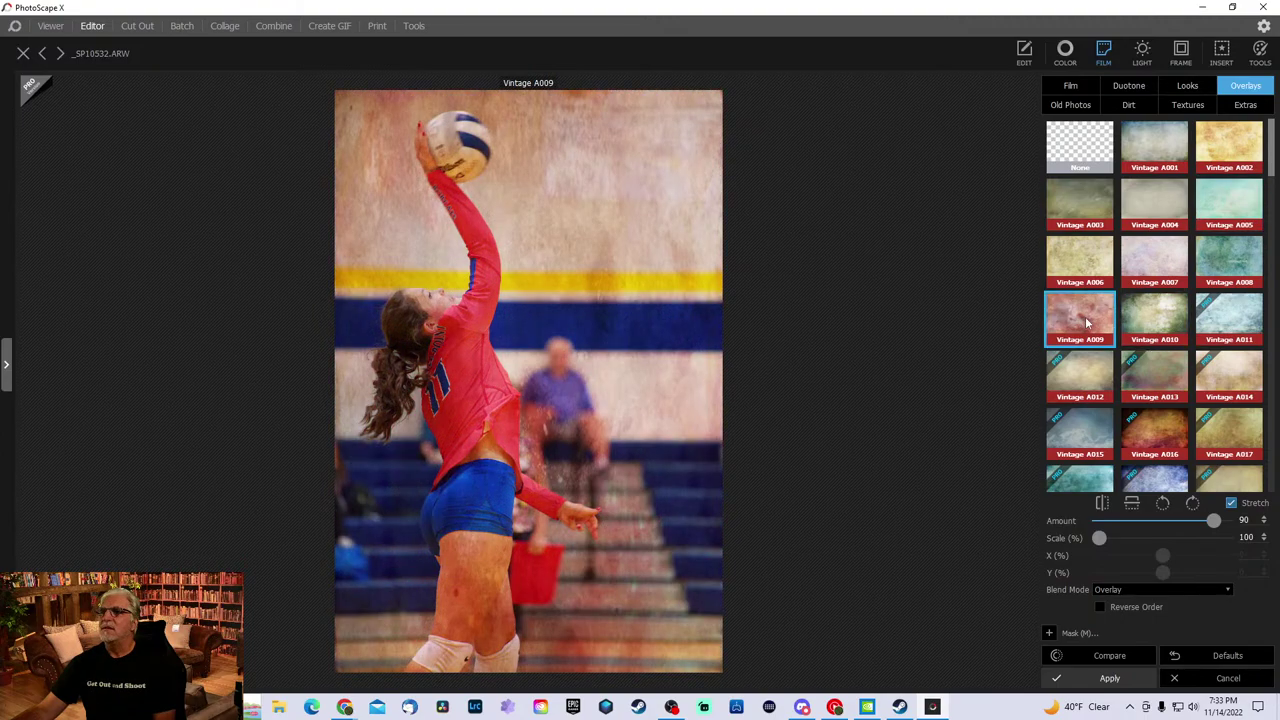
{"action": "left_click", "coordinate": [1232, 150]}
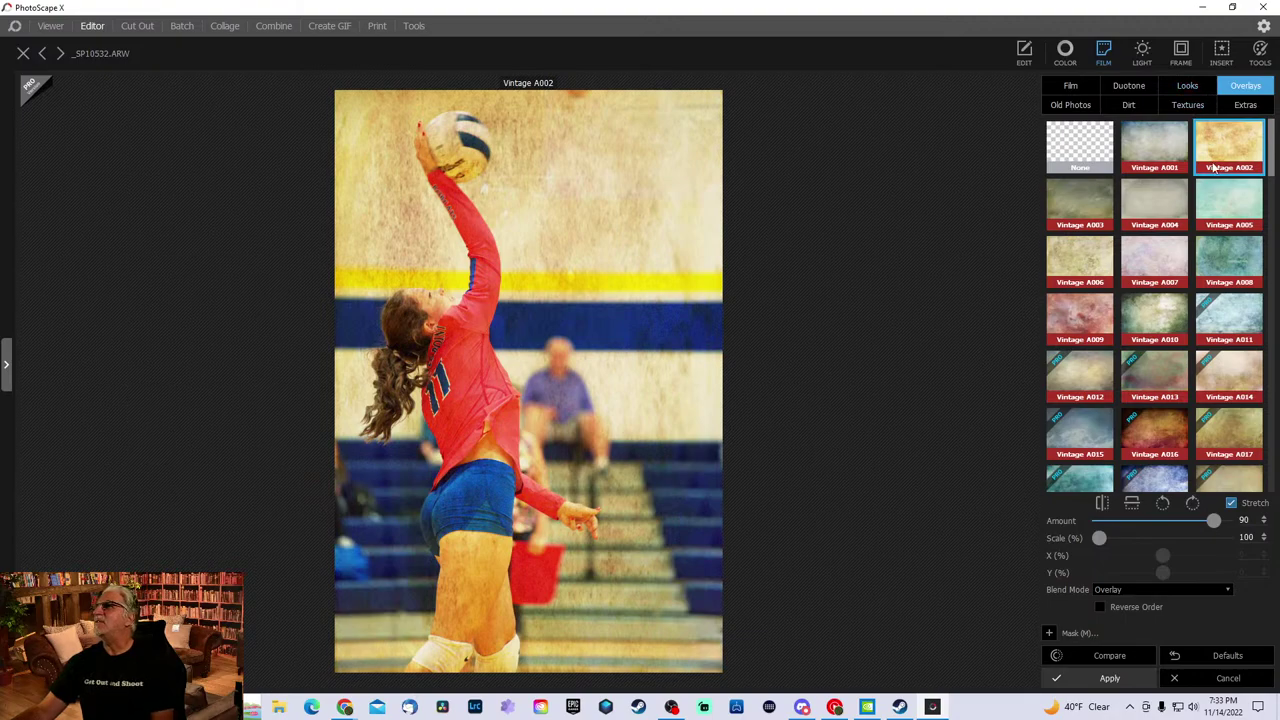
{"action": "left_click", "coordinate": [1129, 86]}
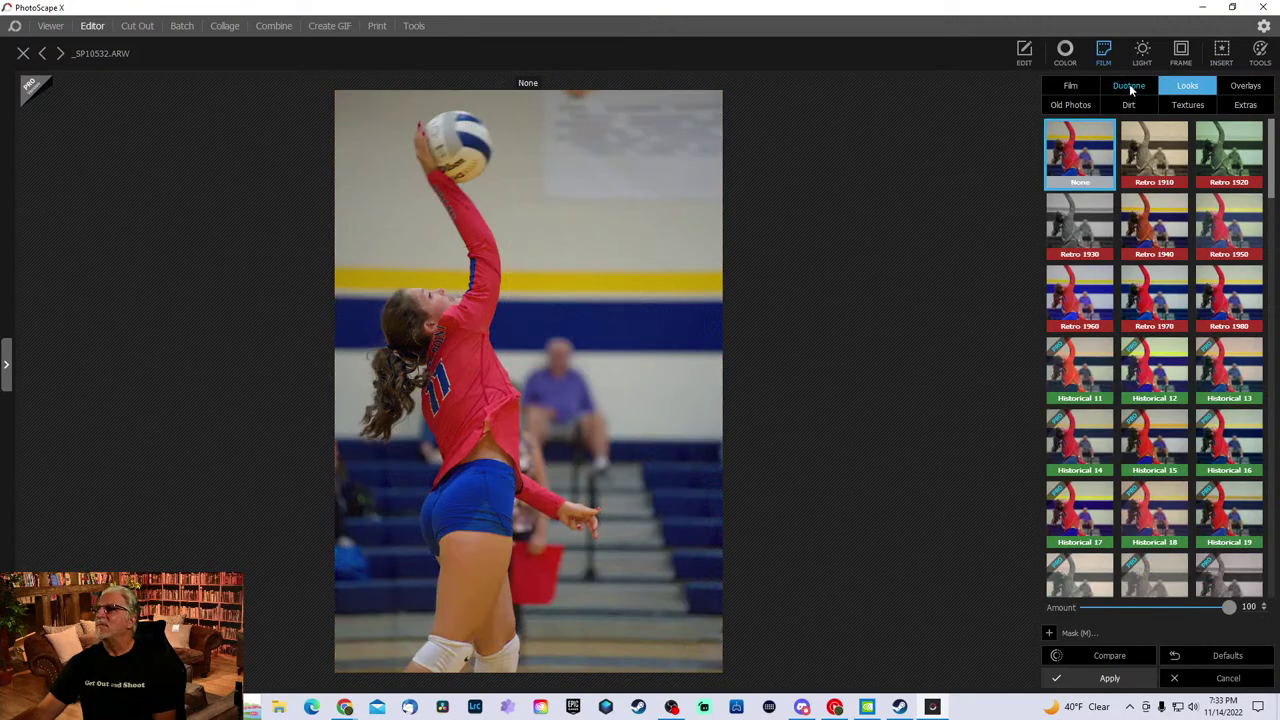
- Try Light Leaks (1) presets 001 through 005 on the photo
{"action": "left_click", "coordinate": [1142, 52]}
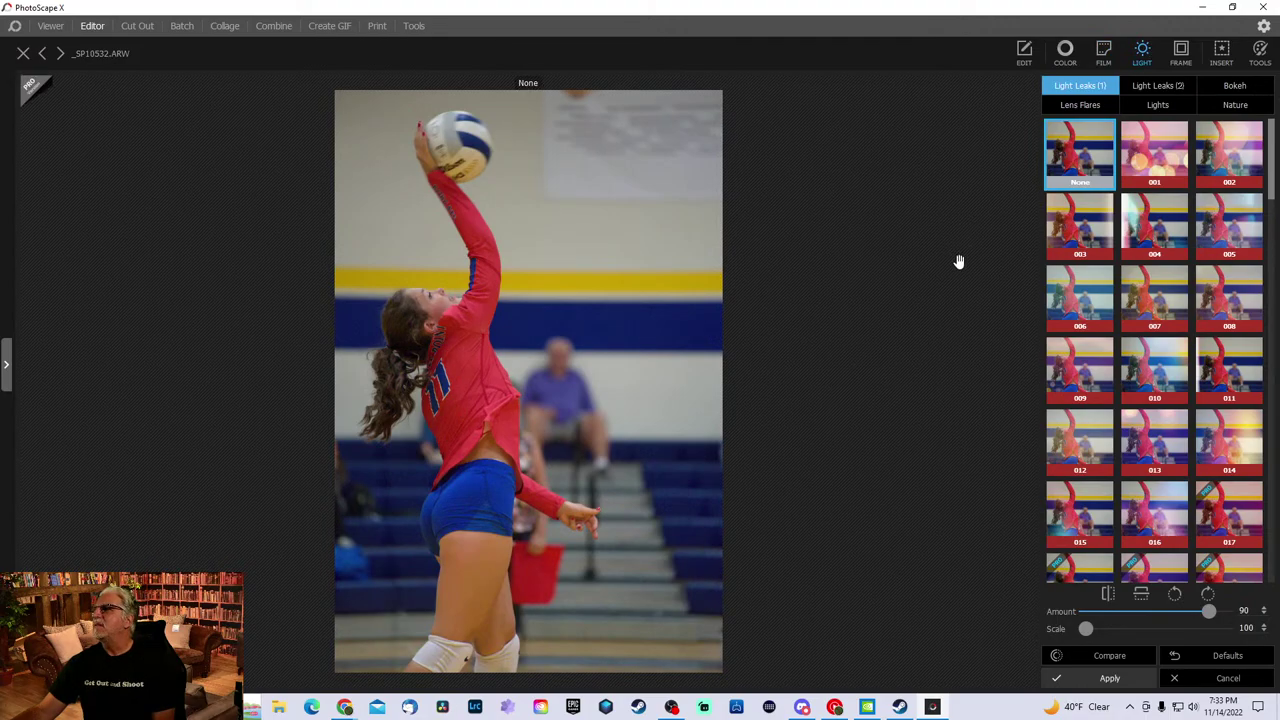
{"action": "left_click", "coordinate": [1160, 87]}
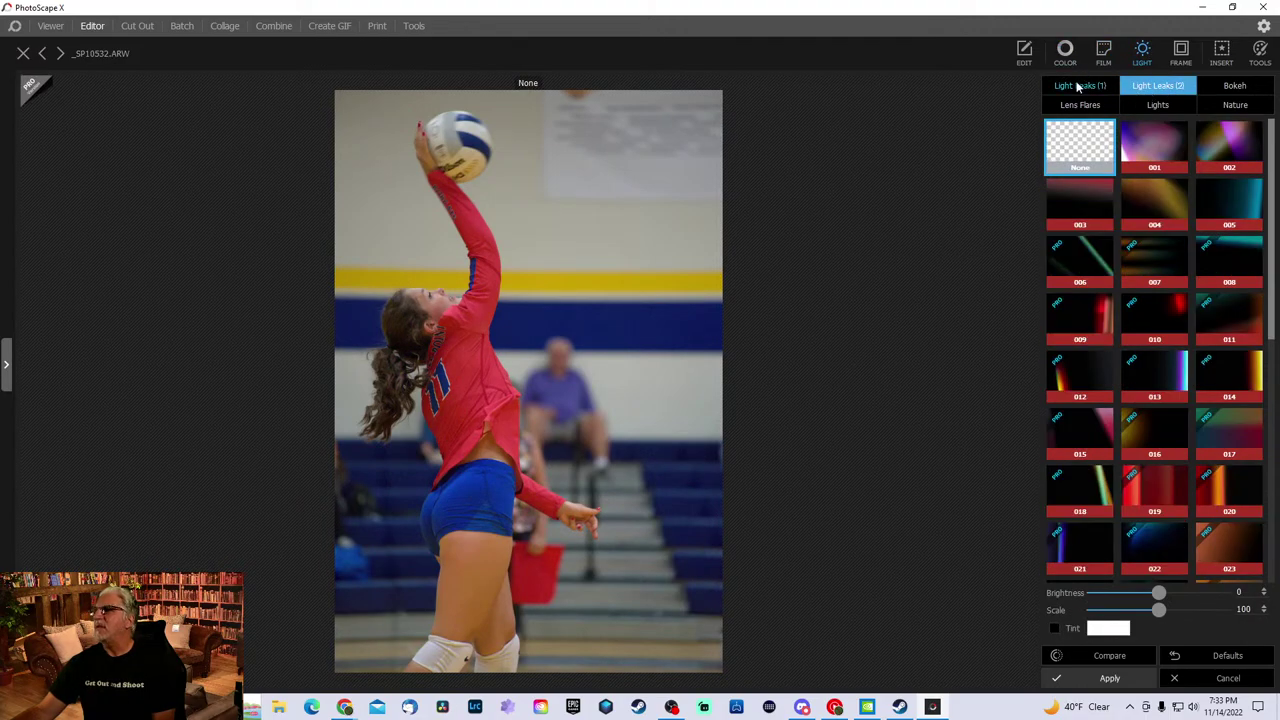
{"action": "left_click", "coordinate": [1077, 87]}
{"action": "left_click", "coordinate": [1136, 155]}
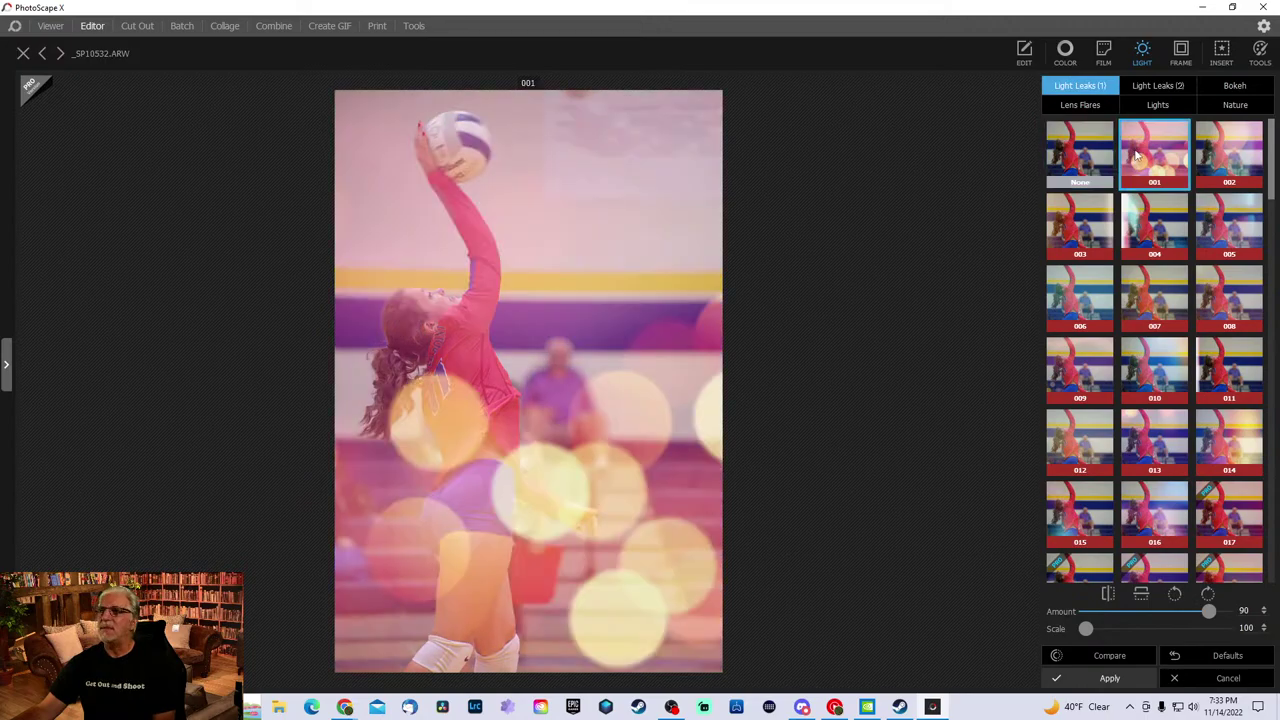
{"action": "left_click", "coordinate": [1232, 162]}
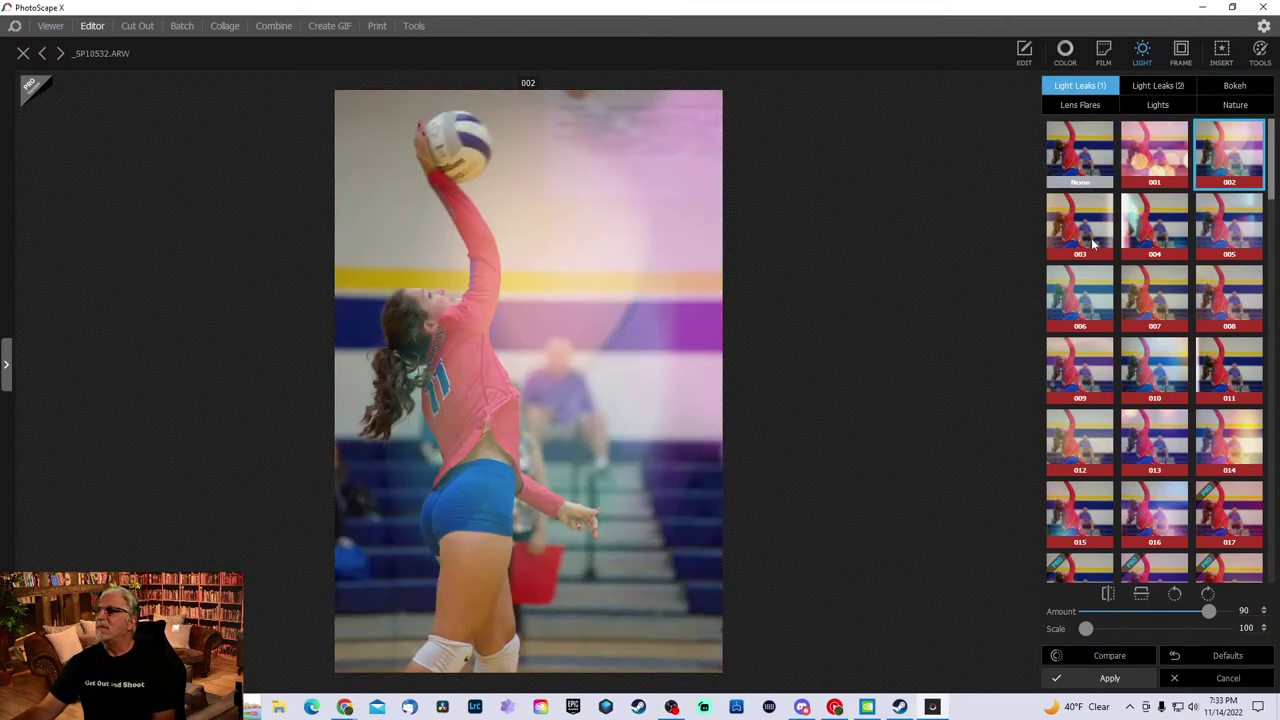
{"action": "left_click", "coordinate": [1085, 242]}
{"action": "left_click", "coordinate": [1134, 240]}
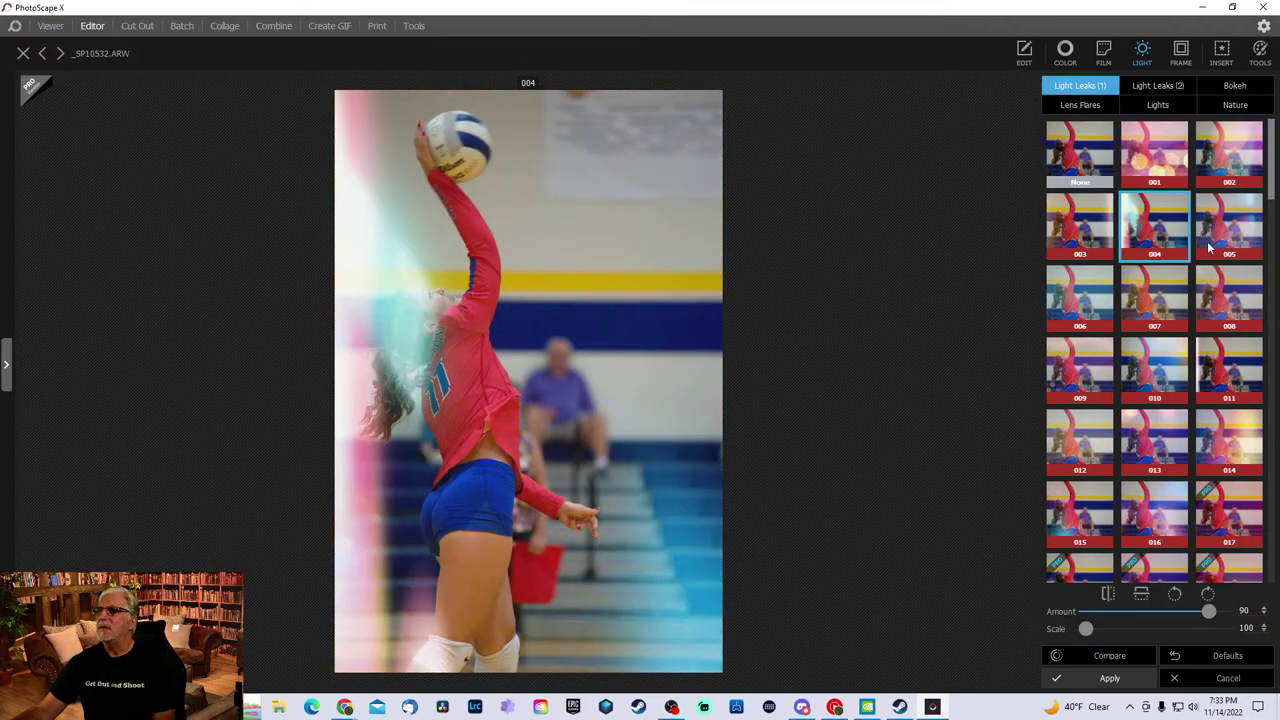
{"action": "left_click", "coordinate": [1222, 238]}
- Try light leaks 006 through 016 and dismiss the Pro upgrade offer
{"action": "left_click", "coordinate": [1087, 308]}
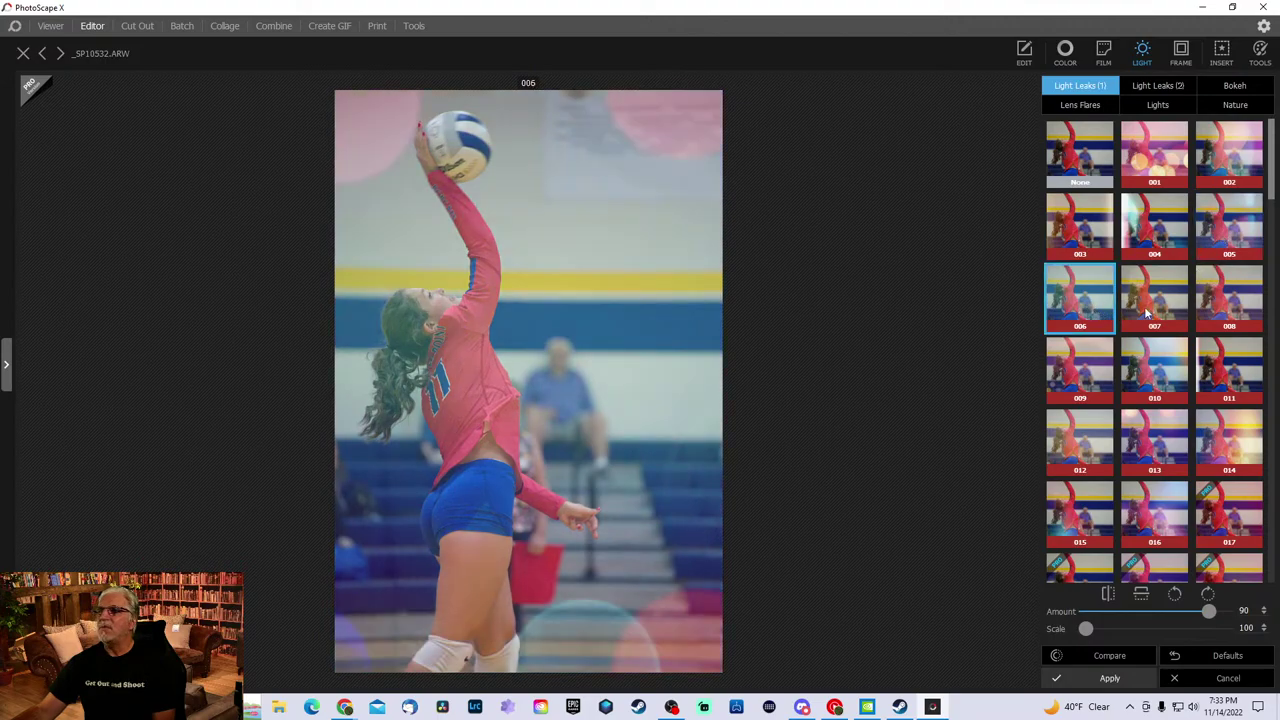
{"action": "left_click", "coordinate": [1152, 312]}
{"action": "left_click", "coordinate": [1233, 314]}
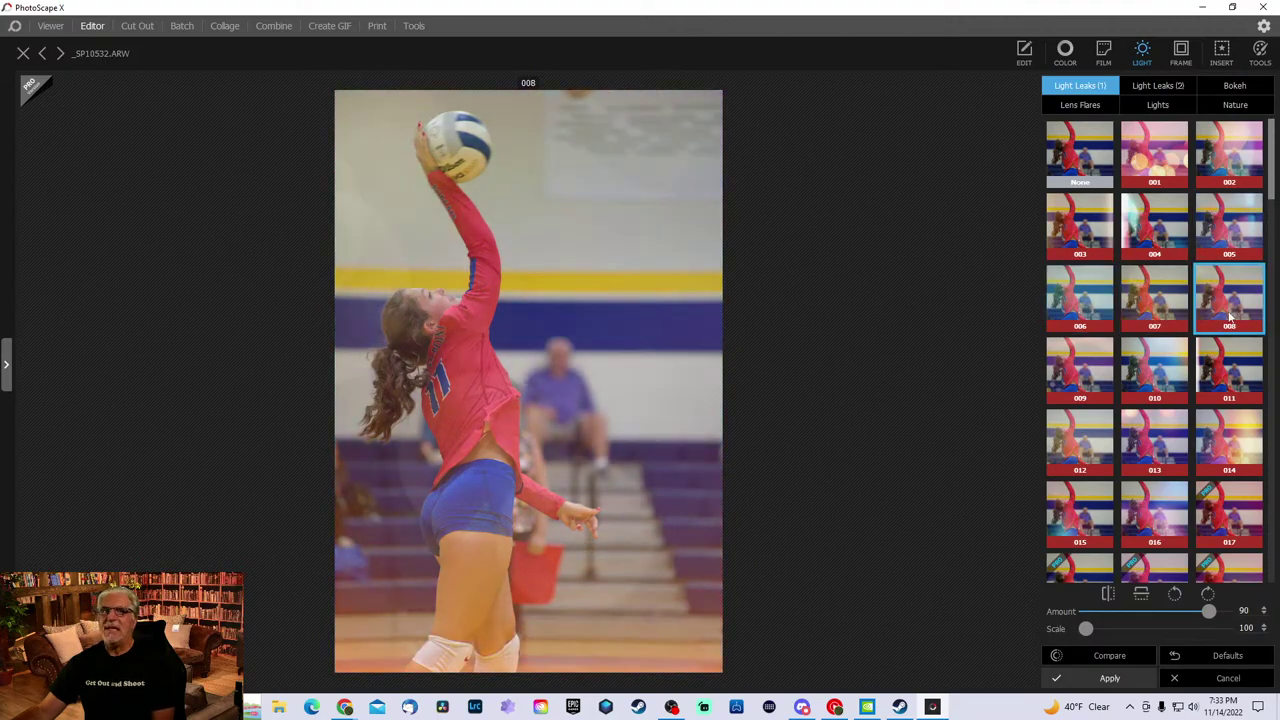
{"action": "left_click", "coordinate": [1154, 370]}
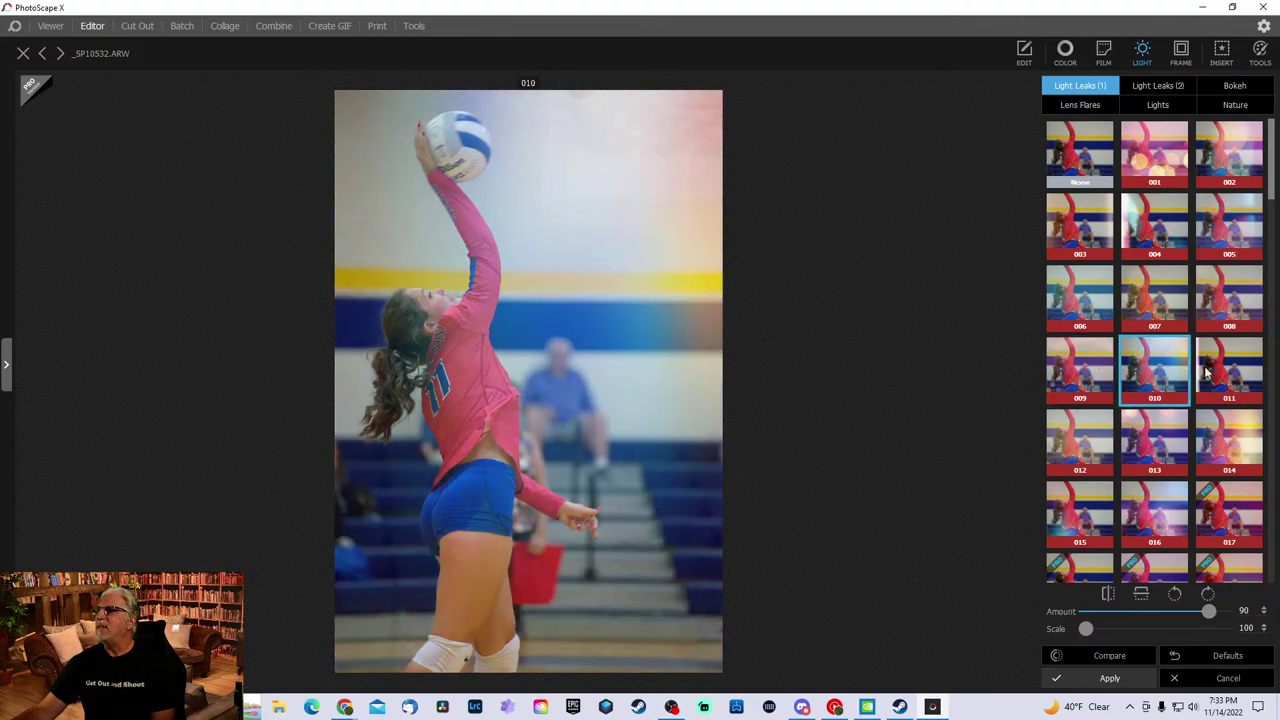
{"action": "left_click", "coordinate": [1228, 380]}
{"action": "left_click", "coordinate": [1145, 440]}
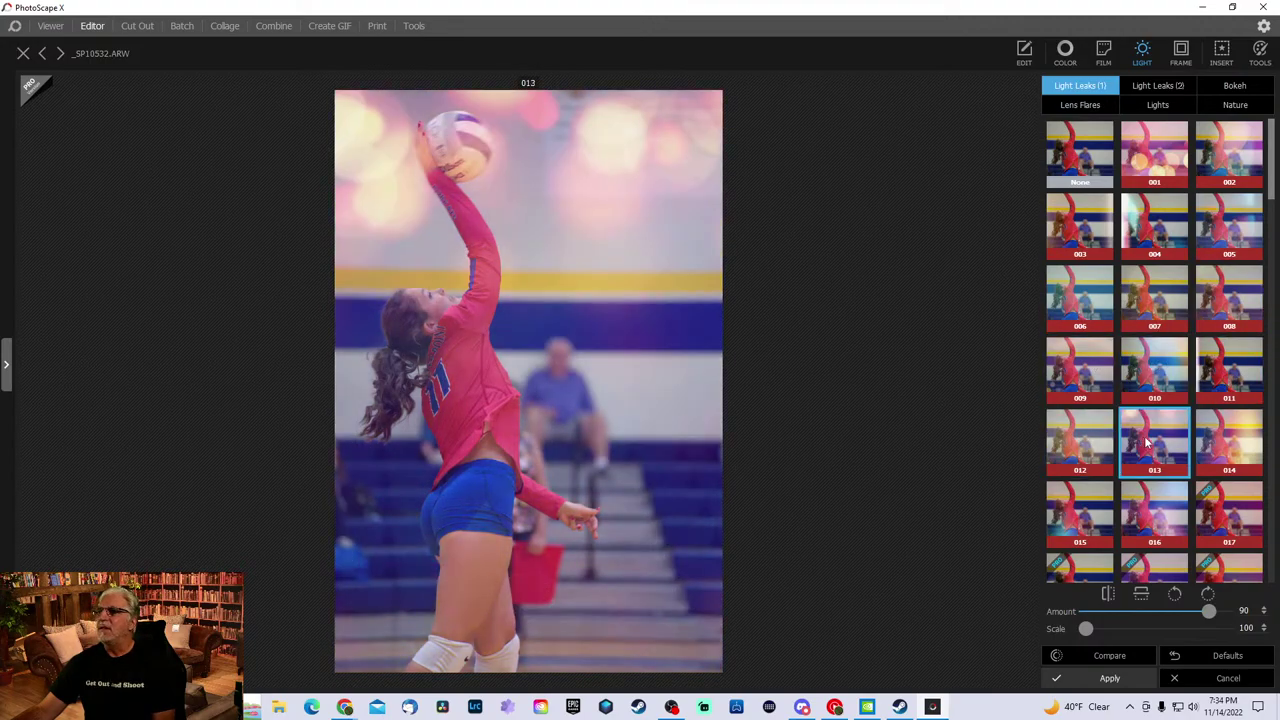
{"action": "left_click", "coordinate": [1090, 512]}
{"action": "left_click", "coordinate": [1154, 512]}
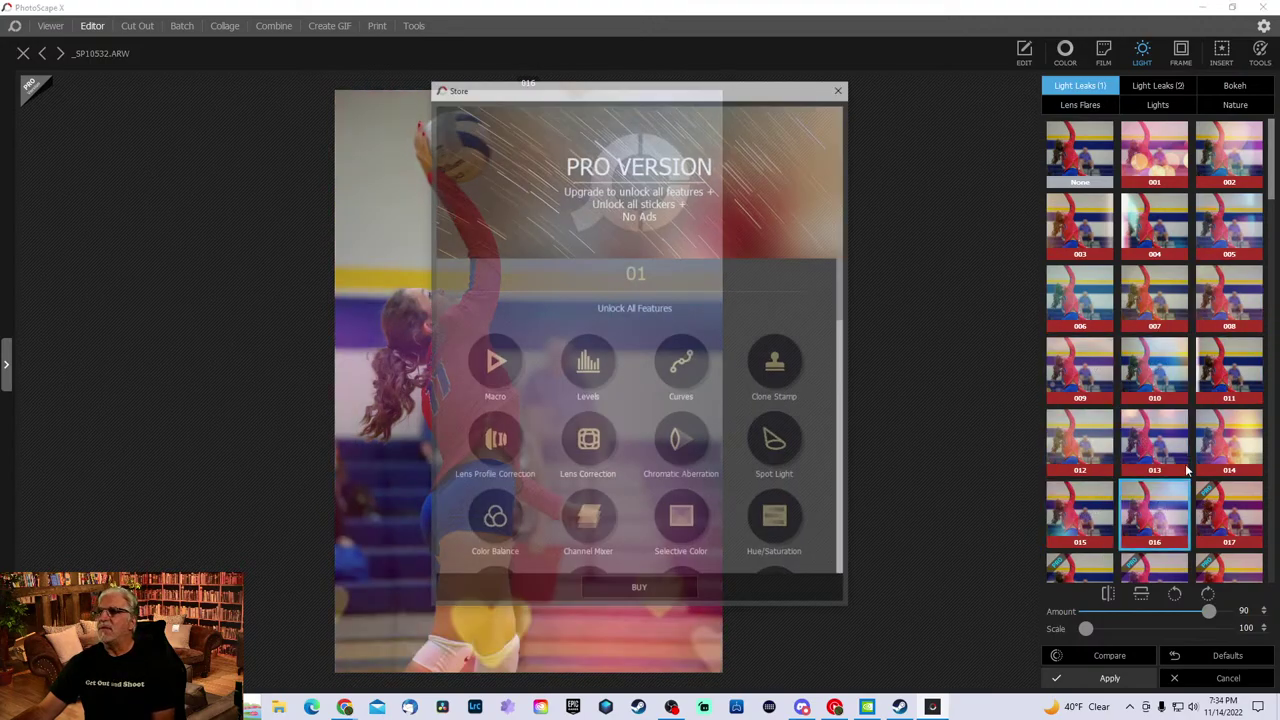
{"action": "left_click", "coordinate": [841, 87]}
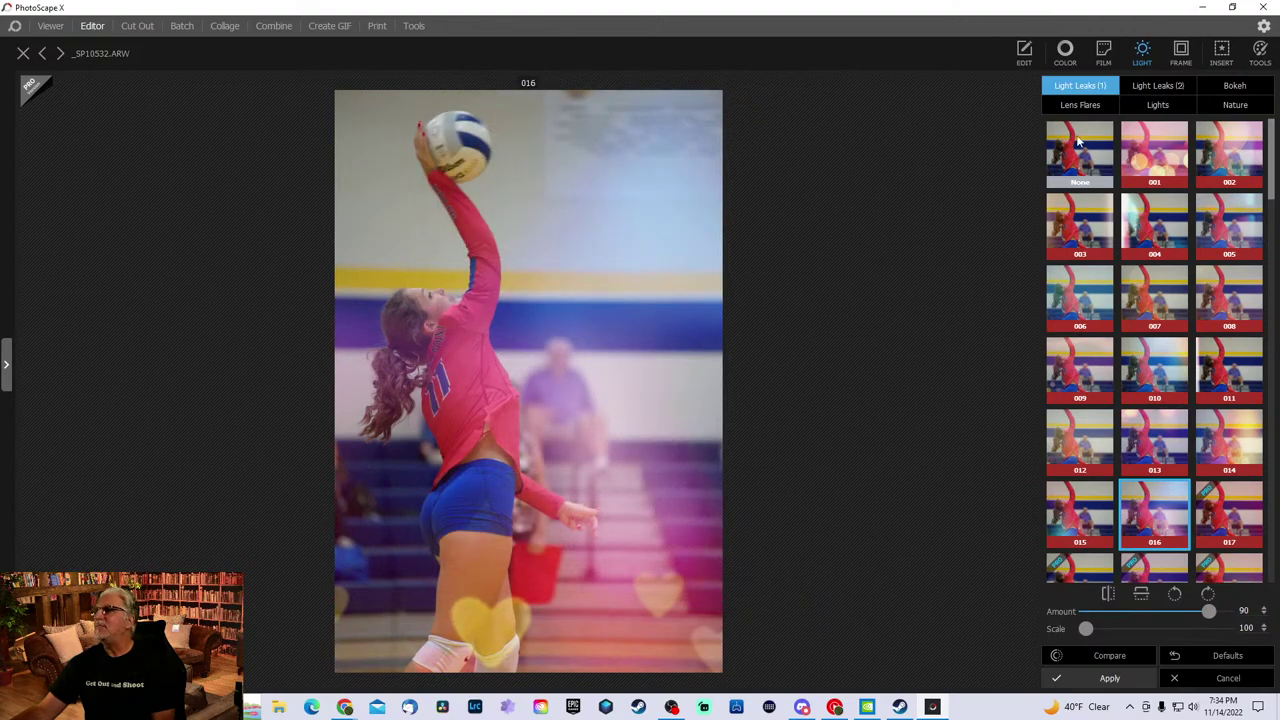
{"action": "left_click", "coordinate": [1157, 86]}
- Try Light Leaks (2) 001–003, moving the leak's centre lower on the photo
{"action": "left_click", "coordinate": [1150, 140]}
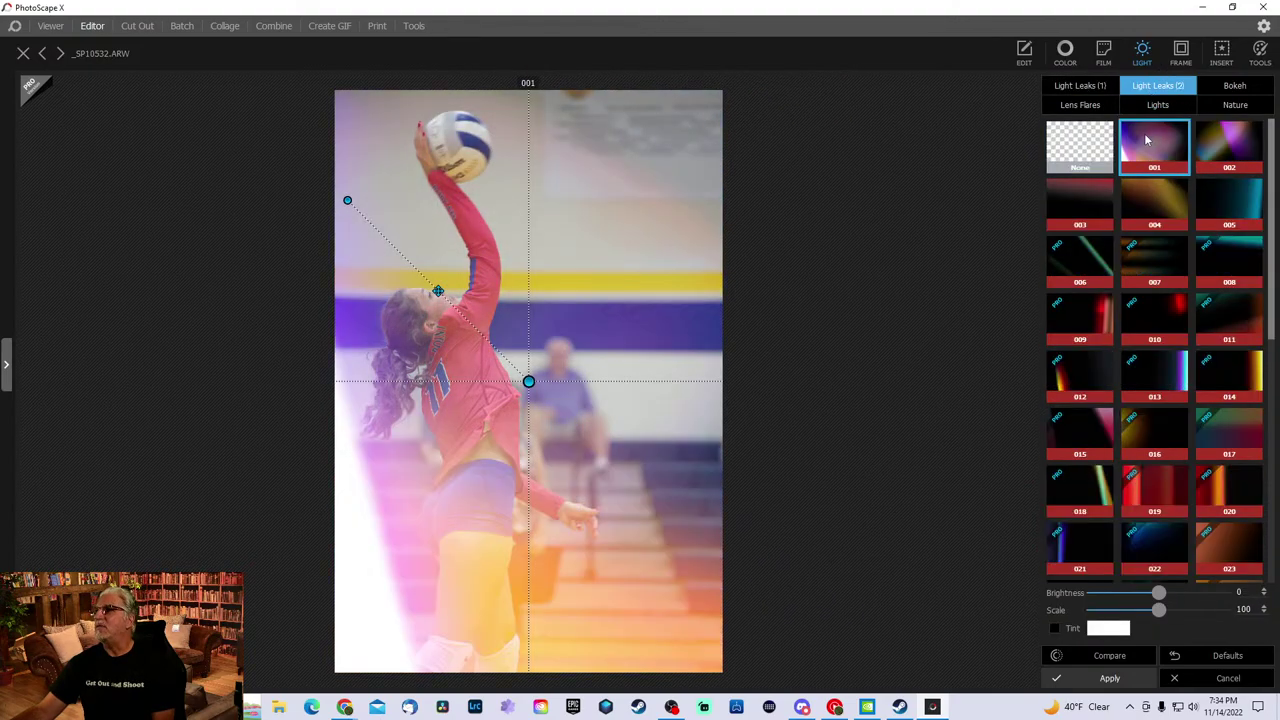
{"action": "left_click", "coordinate": [1248, 152]}
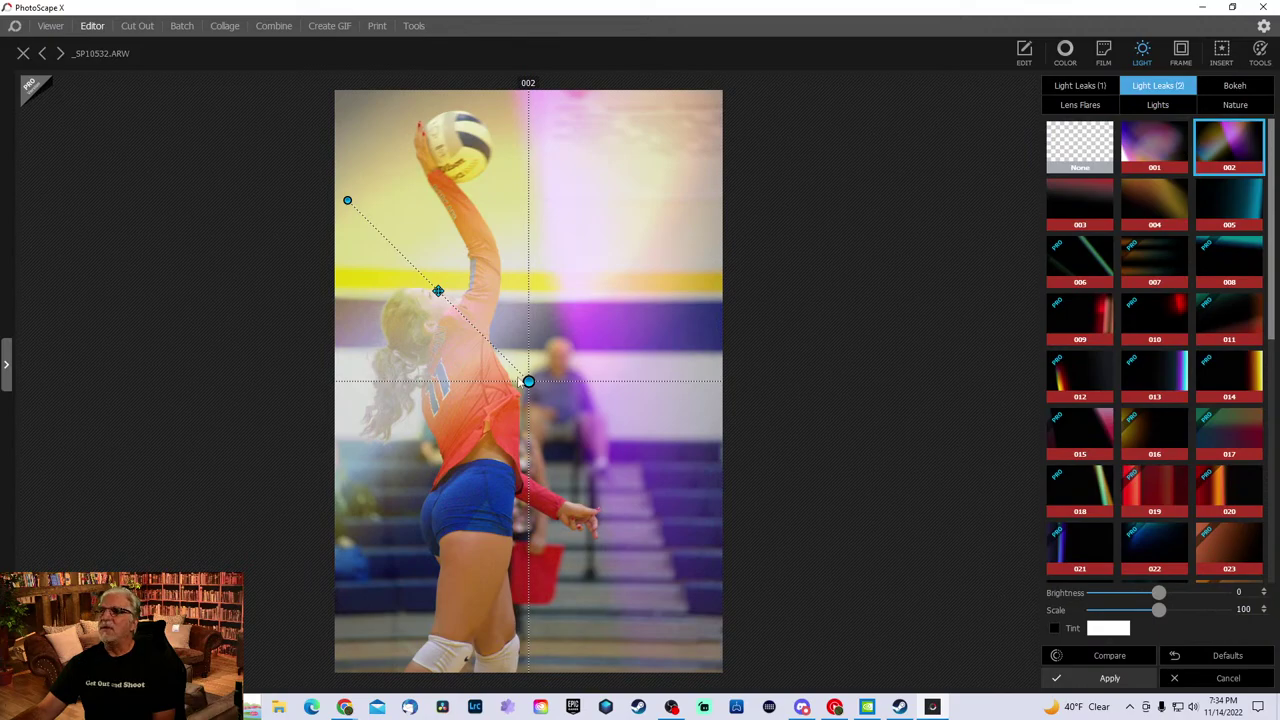
{"action": "left_click_drag", "start_coordinate": [520, 382], "coordinate": [381, 288]}
{"action": "left_click", "coordinate": [1095, 210]}
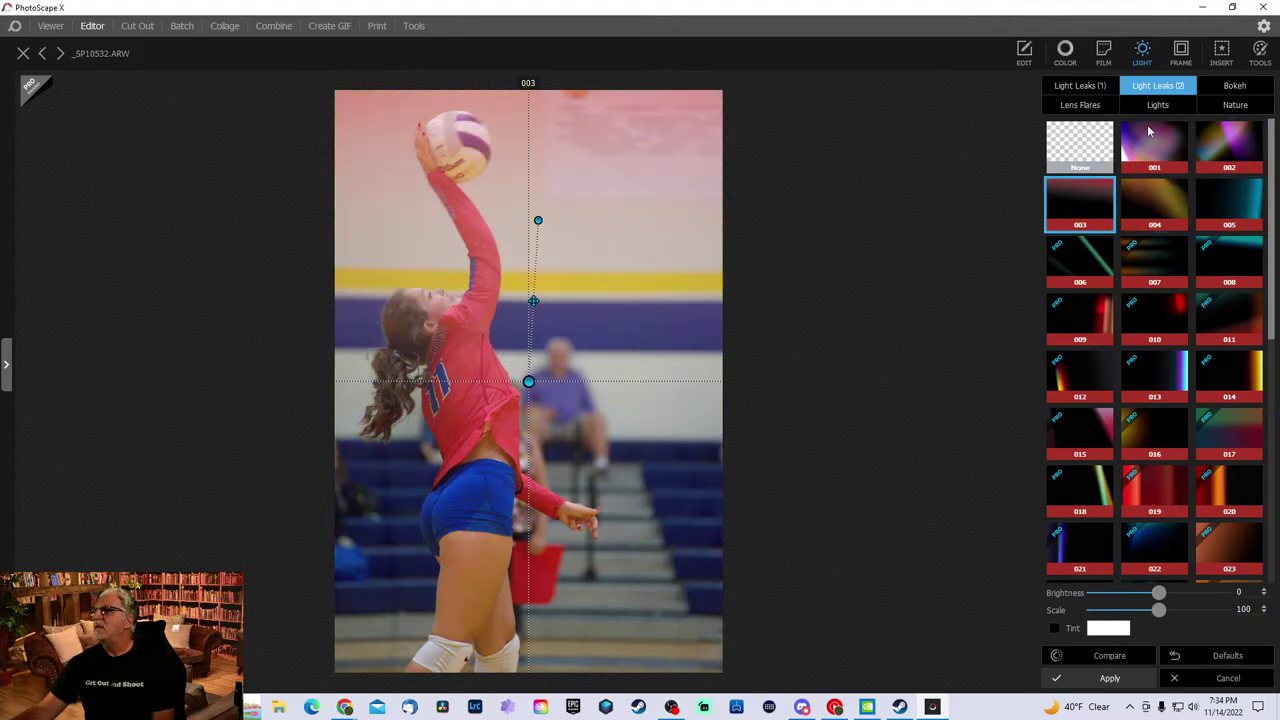
- Preview Bokeh overlays 001, 002, 004, 003, 007 and 008
{"action": "left_click", "coordinate": [1235, 86]}
{"action": "left_click", "coordinate": [1175, 140]}
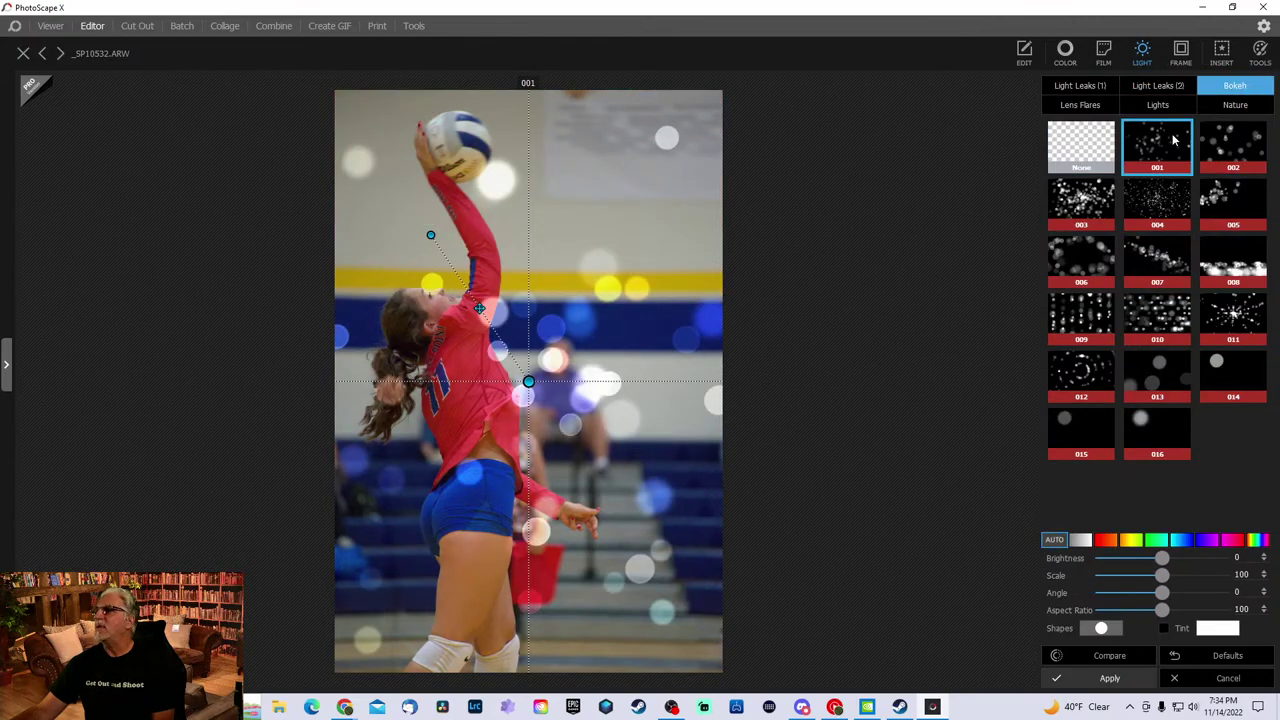
{"action": "left_click", "coordinate": [1236, 146]}
{"action": "left_click", "coordinate": [1155, 200]}
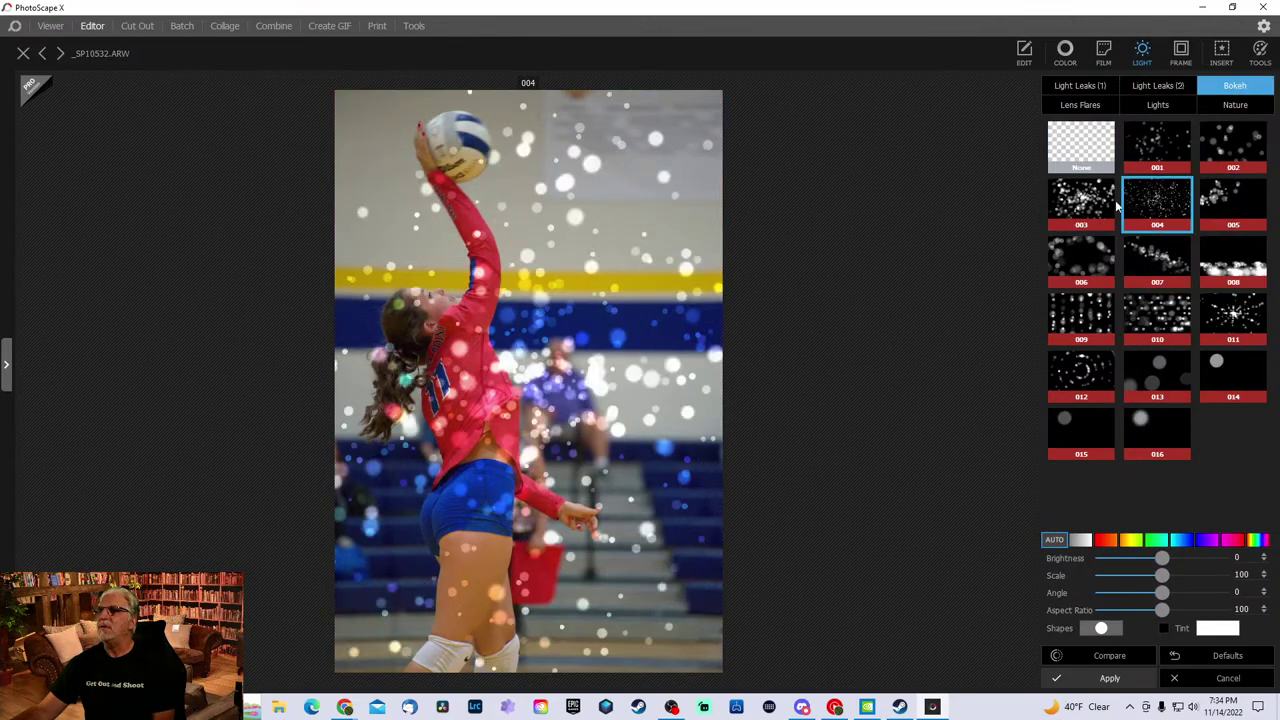
{"action": "left_click", "coordinate": [1075, 210]}
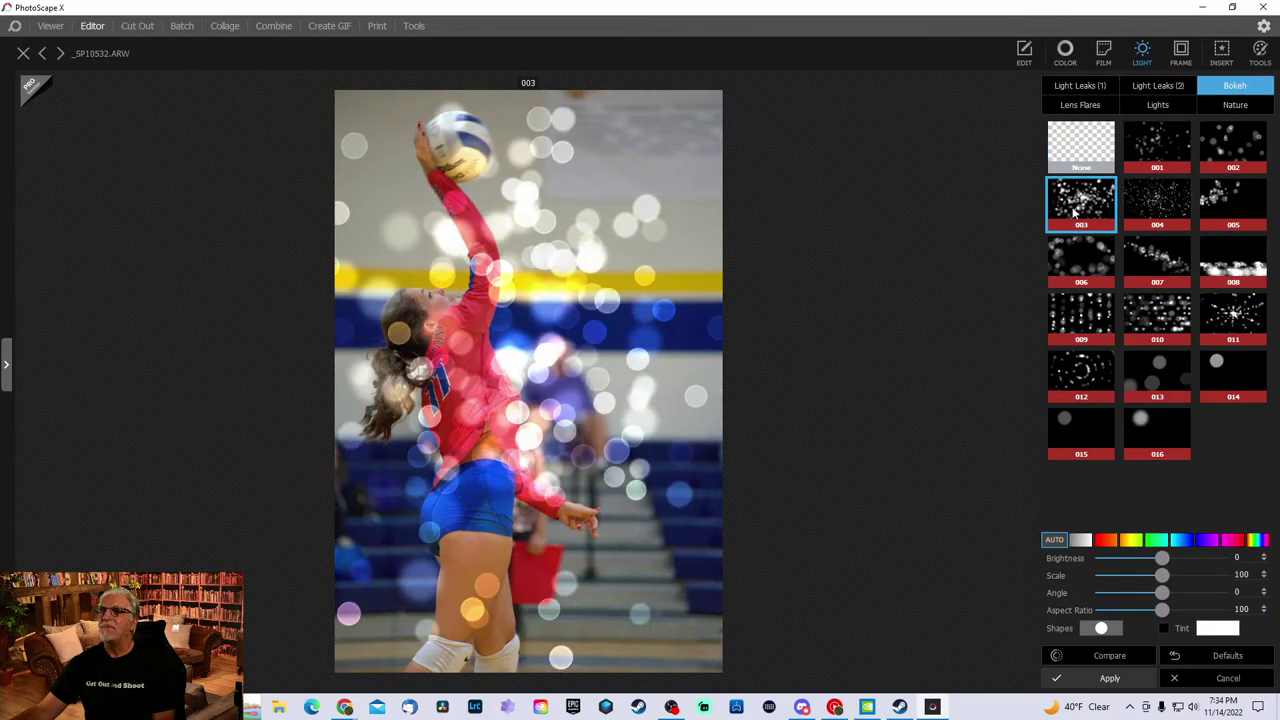
{"action": "left_click", "coordinate": [1167, 273]}
{"action": "left_click", "coordinate": [1243, 266]}
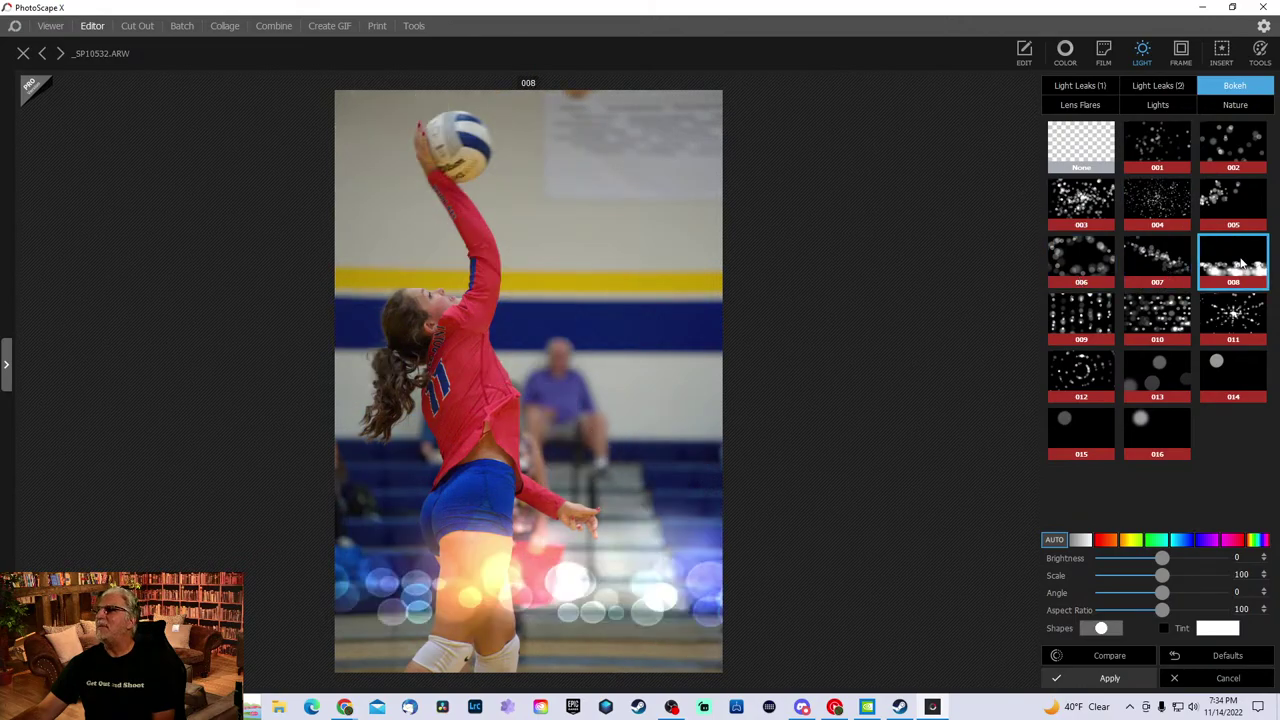
{"action": "left_click", "coordinate": [1082, 105]}
- Add lens flare 002 and drag its glow onto the volleyball, reshaping the streak
{"action": "left_click", "coordinate": [1165, 146]}
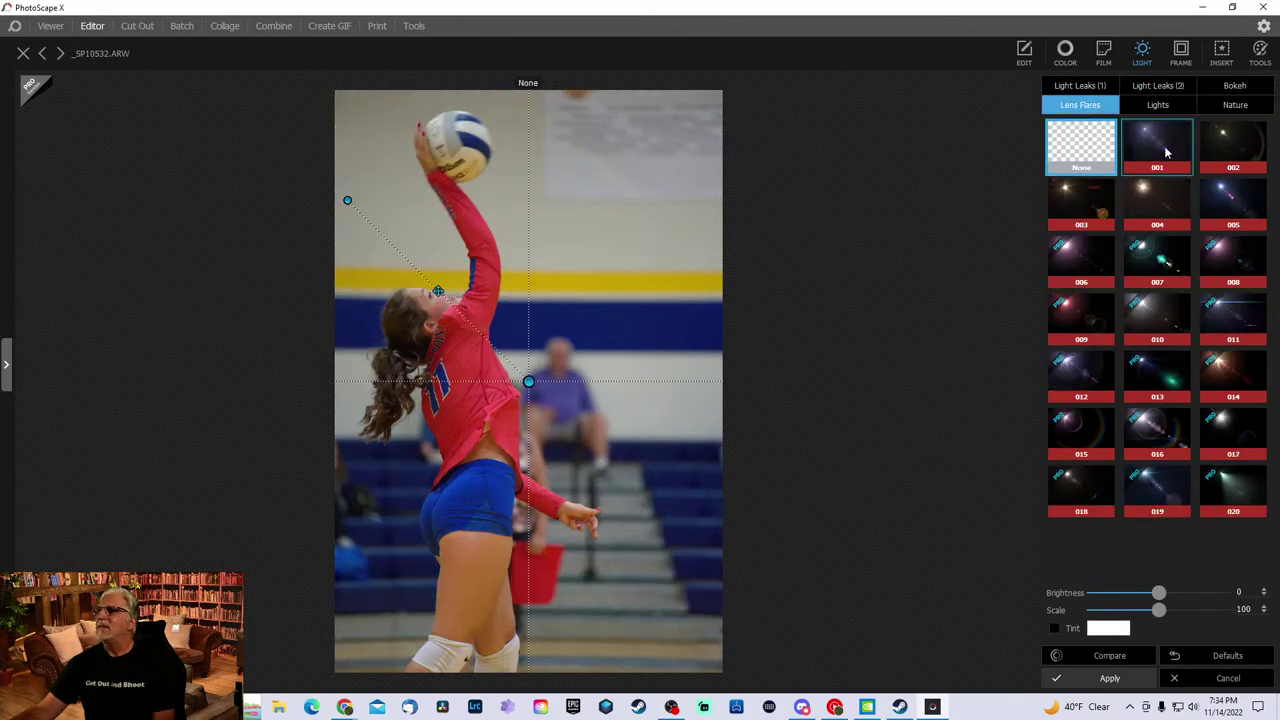
{"action": "left_click", "coordinate": [1232, 143]}
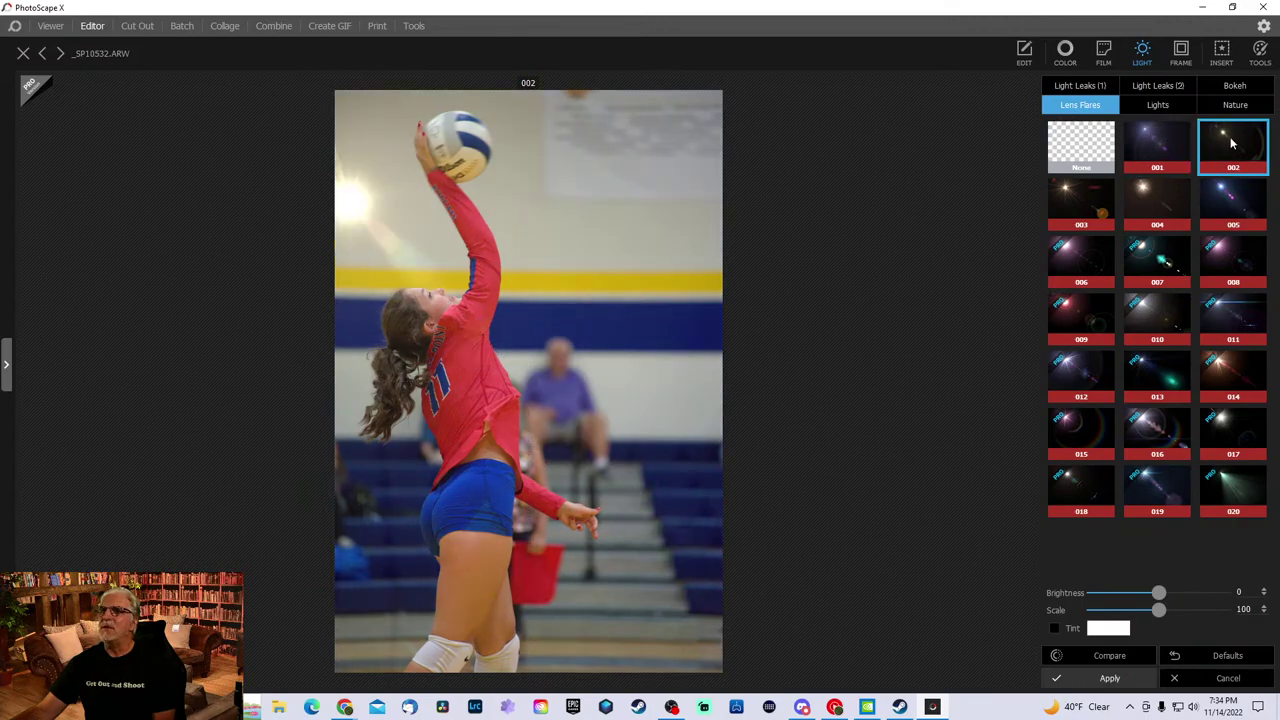
{"action": "mouse_move", "coordinate": [529, 378]}
{"action": "left_mouse_down"}
{"action": "mouse_move", "coordinate": [494, 408]}
{"action": "mouse_move", "coordinate": [361, 431]}
{"action": "mouse_move", "coordinate": [583, 134]}
{"action": "mouse_move", "coordinate": [549, 354]}
{"action": "left_mouse_up"}
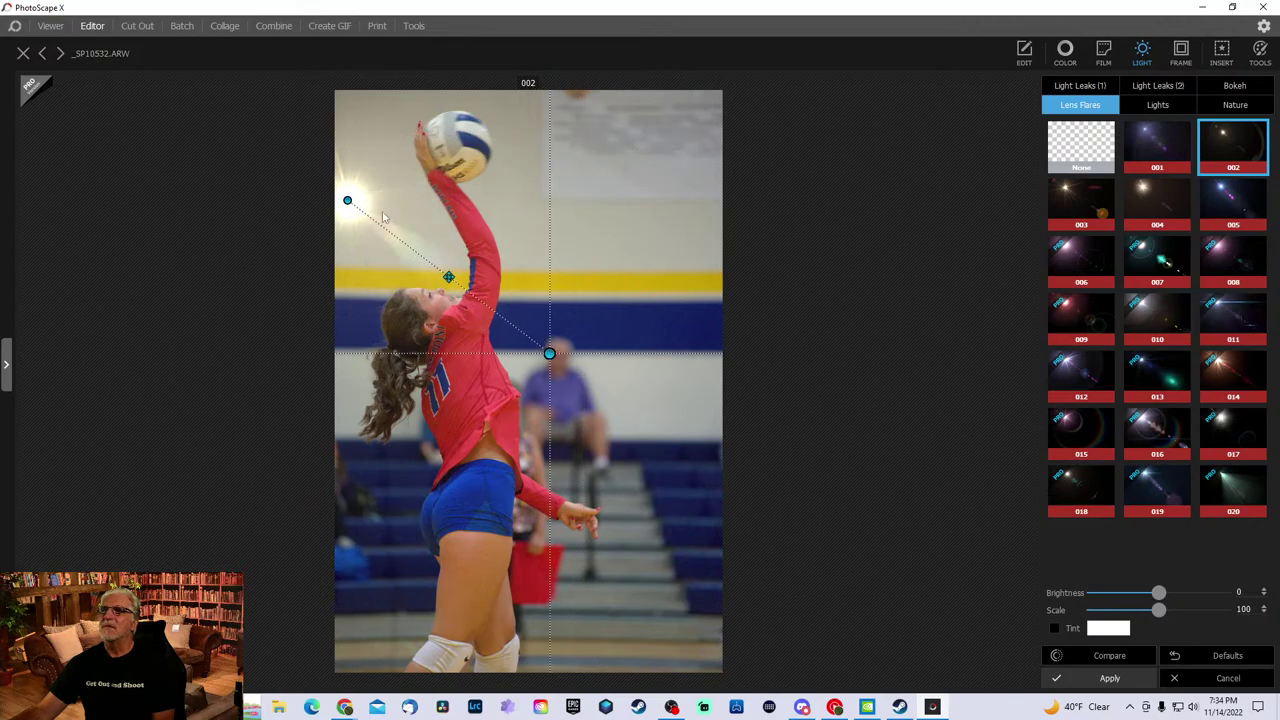
{"action": "mouse_move", "coordinate": [349, 197]}
{"action": "left_mouse_down"}
{"action": "mouse_move", "coordinate": [429, 171]}
{"action": "mouse_move", "coordinate": [455, 141]}
{"action": "left_mouse_up"}
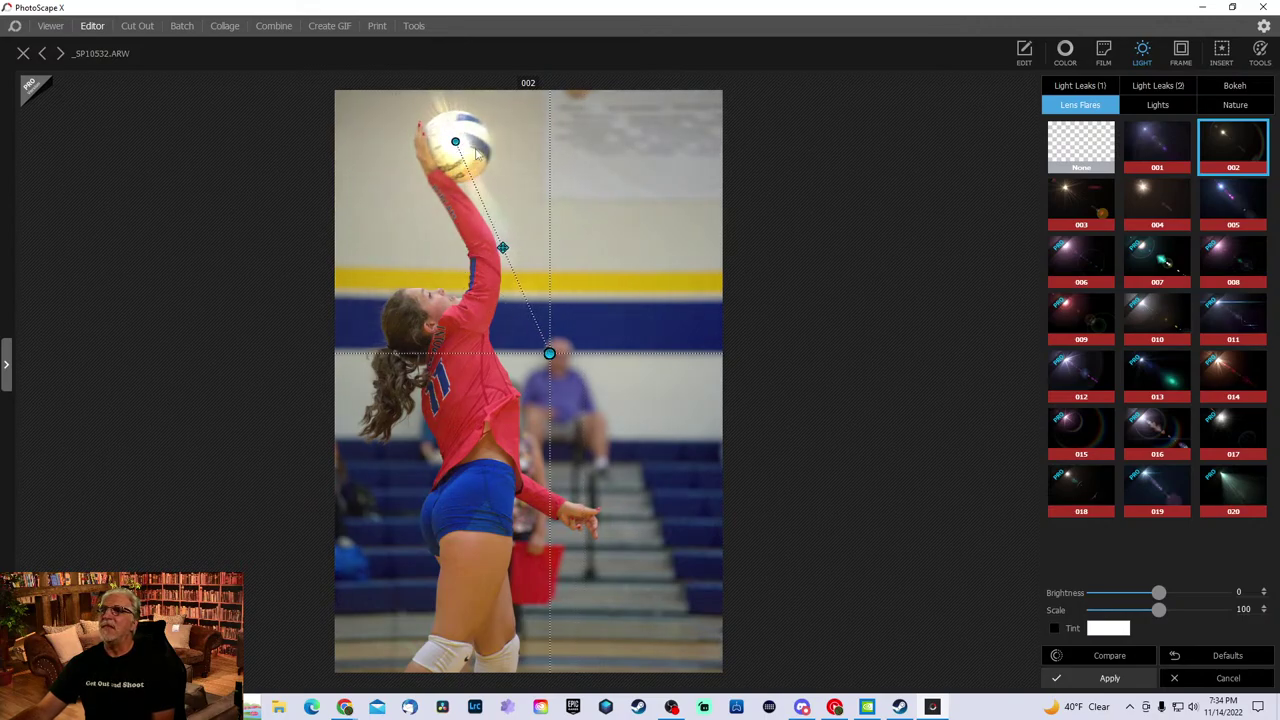
{"action": "mouse_move", "coordinate": [547, 353]}
{"action": "left_mouse_down"}
{"action": "mouse_move", "coordinate": [680, 254]}
{"action": "mouse_move", "coordinate": [723, 163]}
{"action": "mouse_move", "coordinate": [700, 314]}
{"action": "mouse_move", "coordinate": [563, 137]}
{"action": "mouse_move", "coordinate": [291, 217]}
{"action": "mouse_move", "coordinate": [210, 264]}
{"action": "left_mouse_up"}
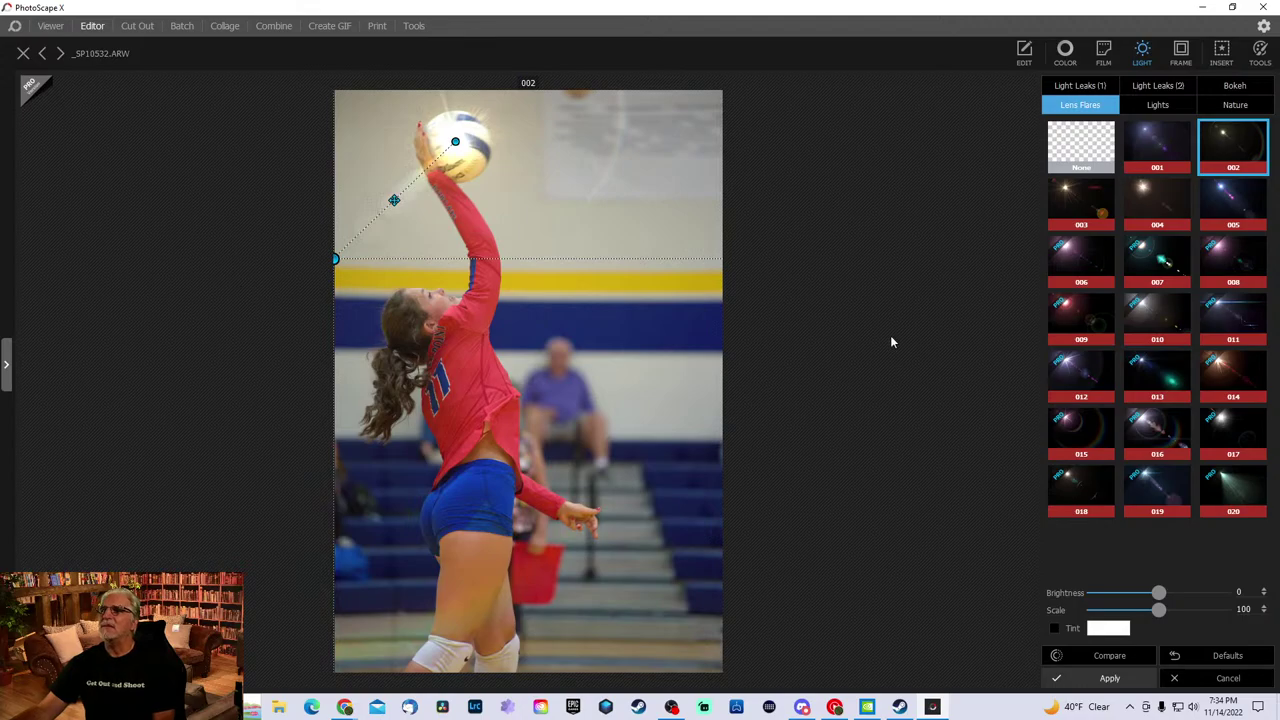
- Try lens flares 003, 004 and locked 006, dismissing the PRO offer
{"action": "left_click", "coordinate": [1070, 222]}
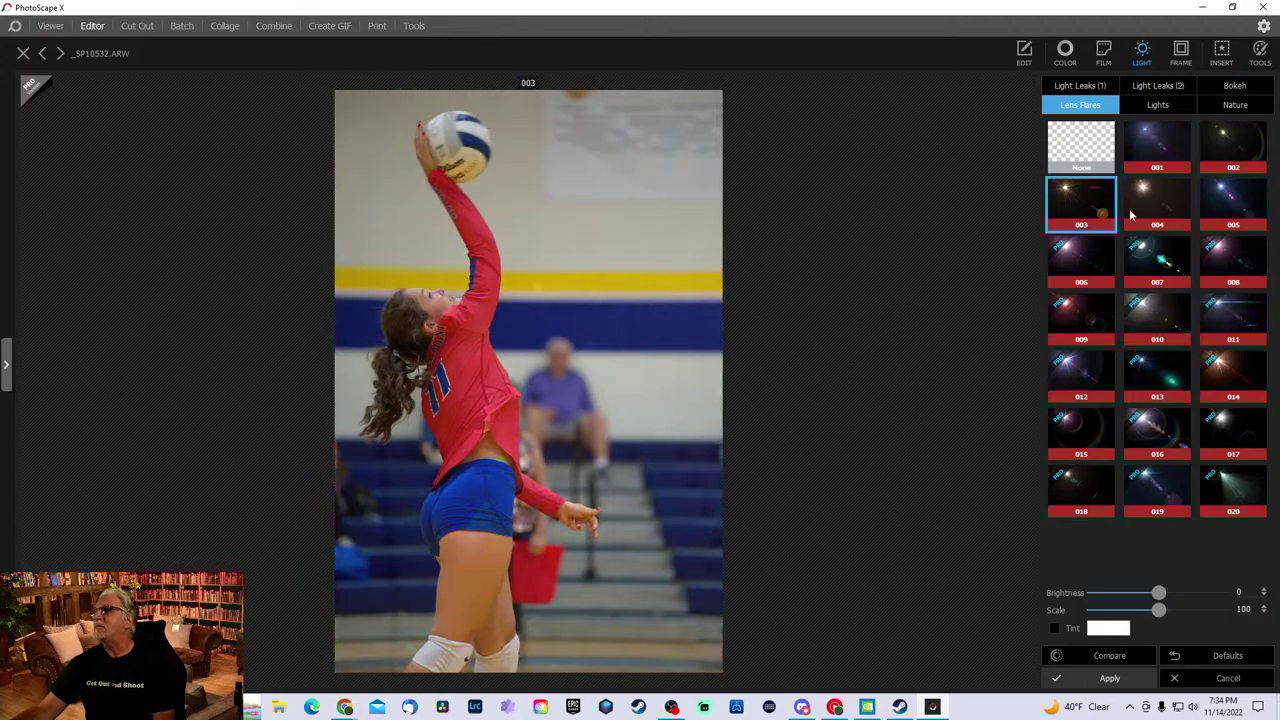
{"action": "left_click", "coordinate": [1154, 217]}
{"action": "left_click", "coordinate": [1103, 260]}
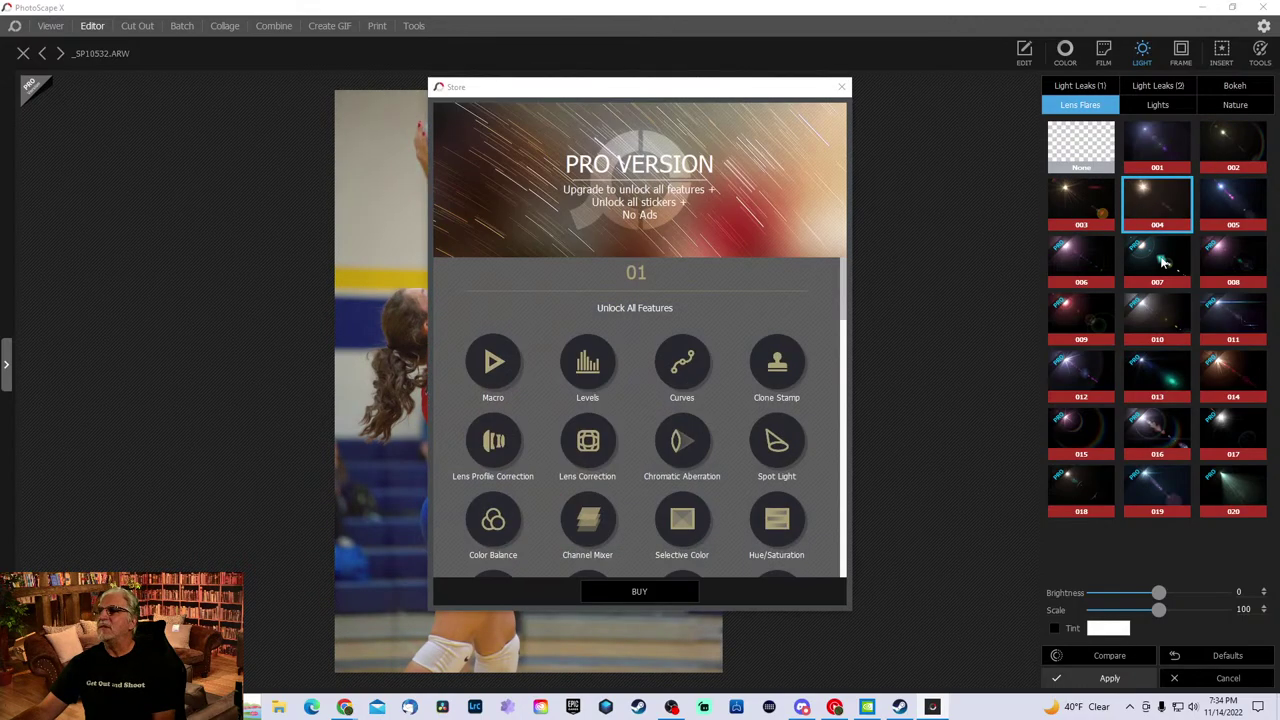
{"action": "left_click", "coordinate": [842, 87]}
- Preview side-bar, thin and double-line border frames without keeping any
{"action": "left_click", "coordinate": [1175, 55]}
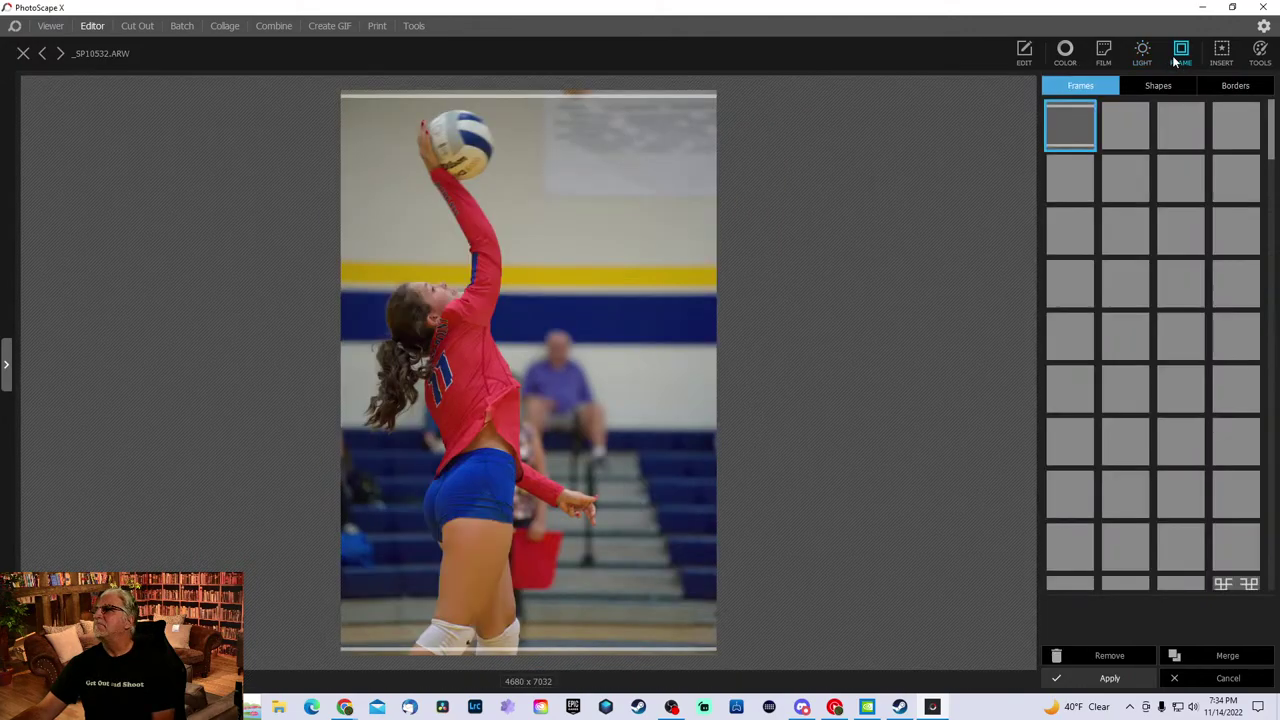
{"action": "left_click", "coordinate": [1122, 183]}
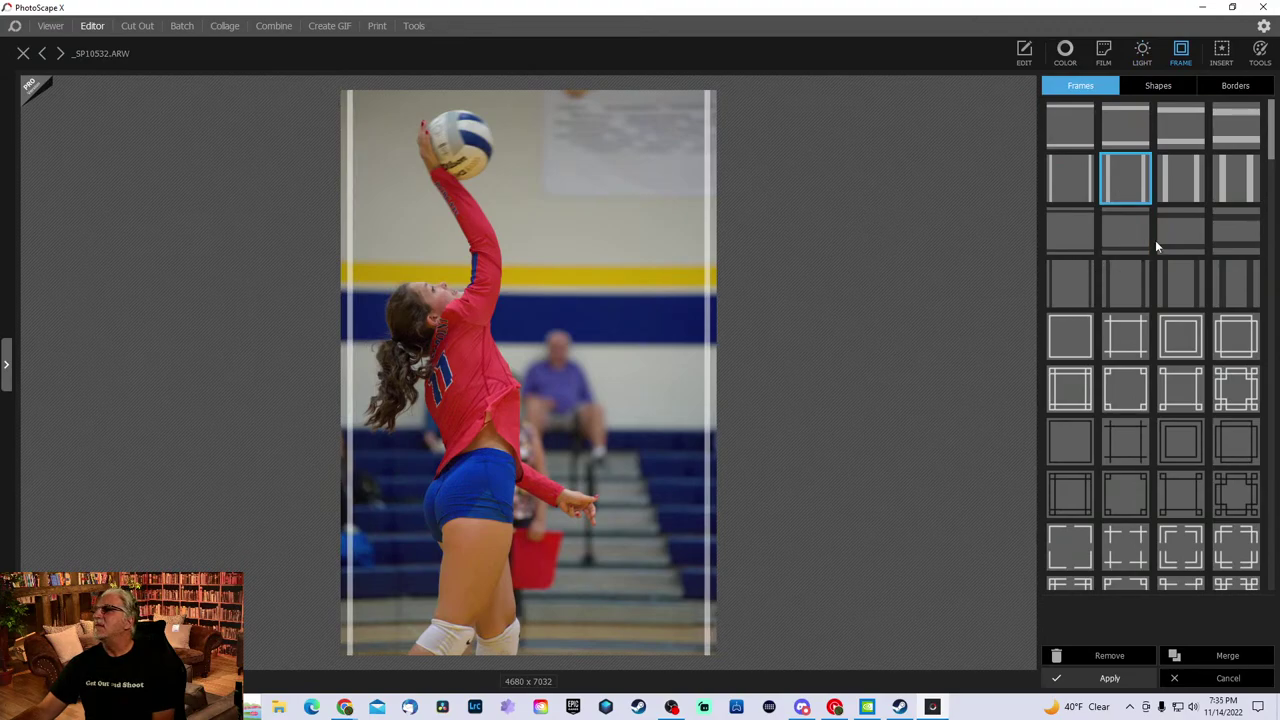
{"action": "left_click", "coordinate": [1167, 177]}
{"action": "left_click", "coordinate": [1066, 348]}
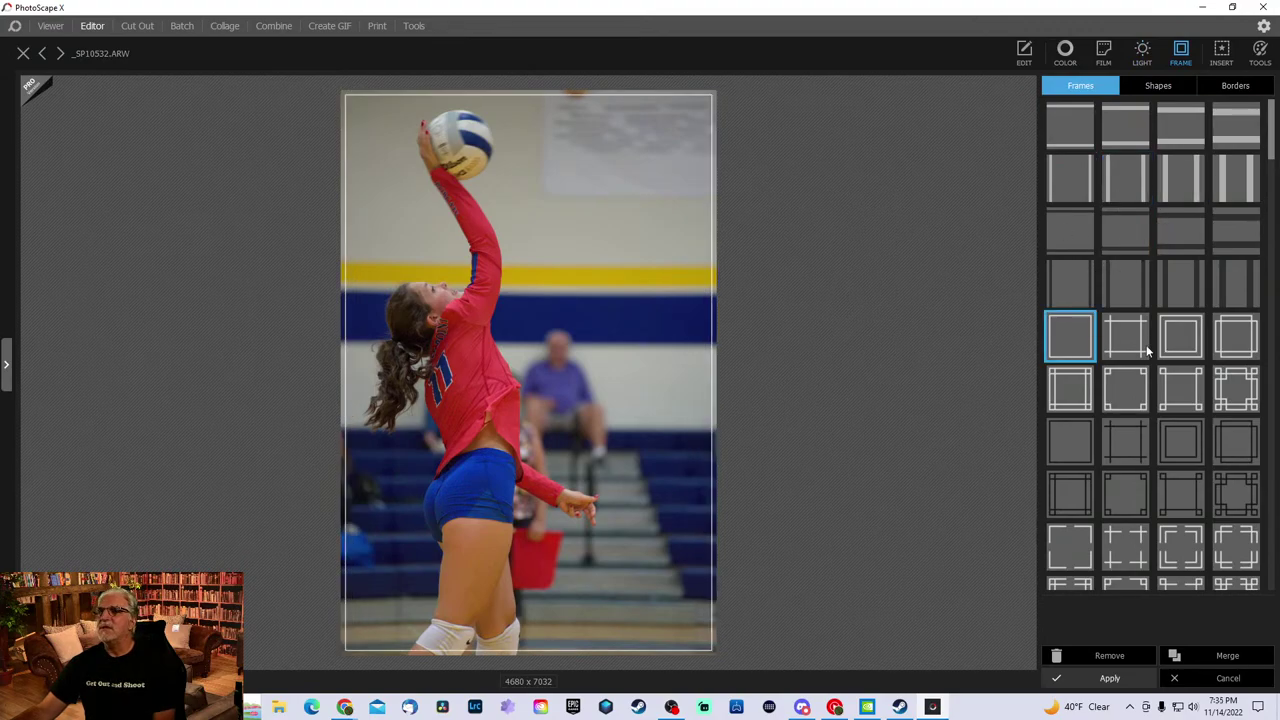
{"action": "left_click", "coordinate": [1146, 350]}
{"action": "left_click", "coordinate": [1068, 390]}
{"action": "left_click", "coordinate": [1124, 388]}
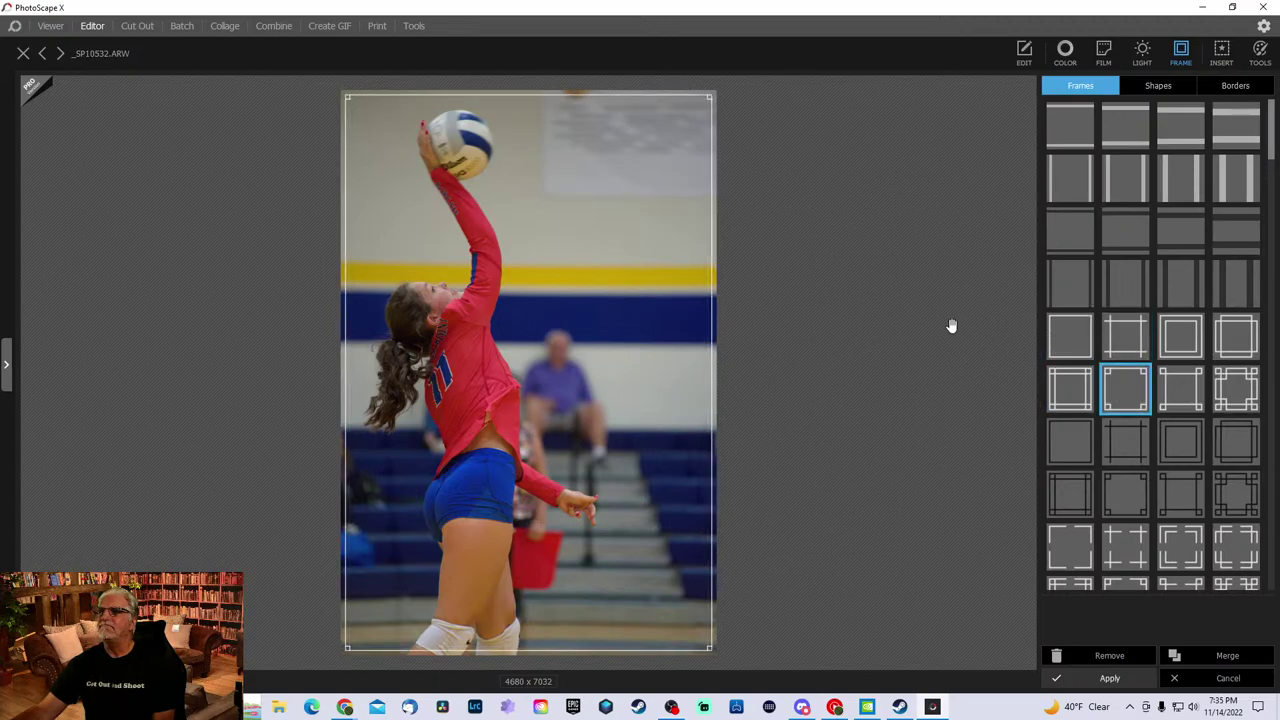
{"action": "left_click", "coordinate": [1071, 444]}
{"action": "left_click", "coordinate": [1075, 485]}
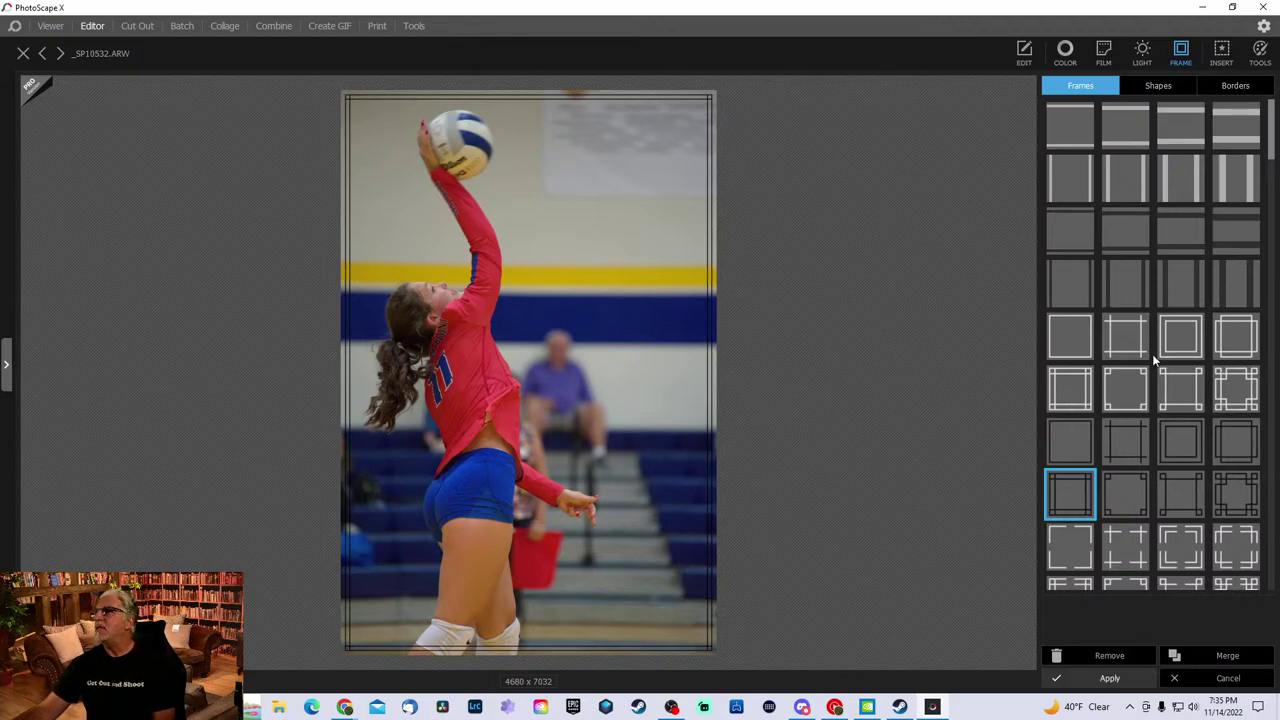
{"action": "left_click", "coordinate": [1104, 52]}
- Preview Provia, Kinsfolk, Cocktail, Patissier, Picnic Basket, Street Food and O00, then apply Dirt 001
{"action": "left_click", "coordinate": [1154, 226]}
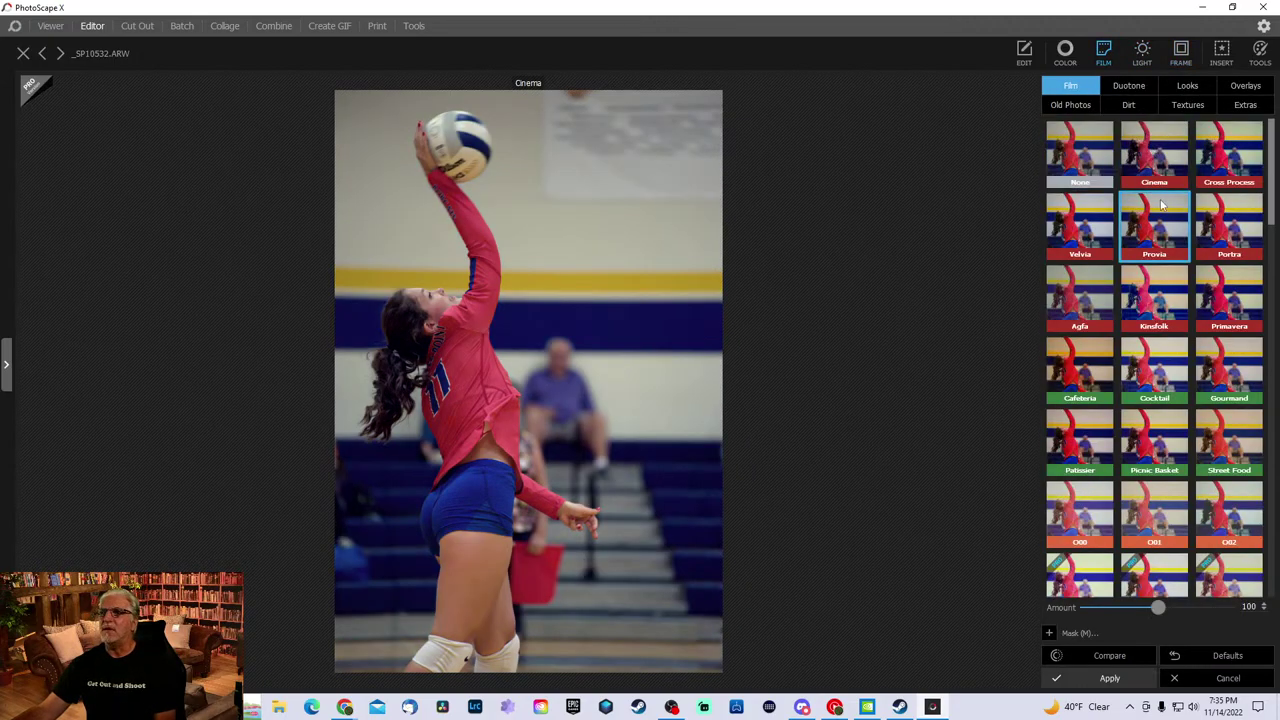
{"action": "left_click", "coordinate": [1163, 318]}
{"action": "left_click", "coordinate": [1143, 360]}
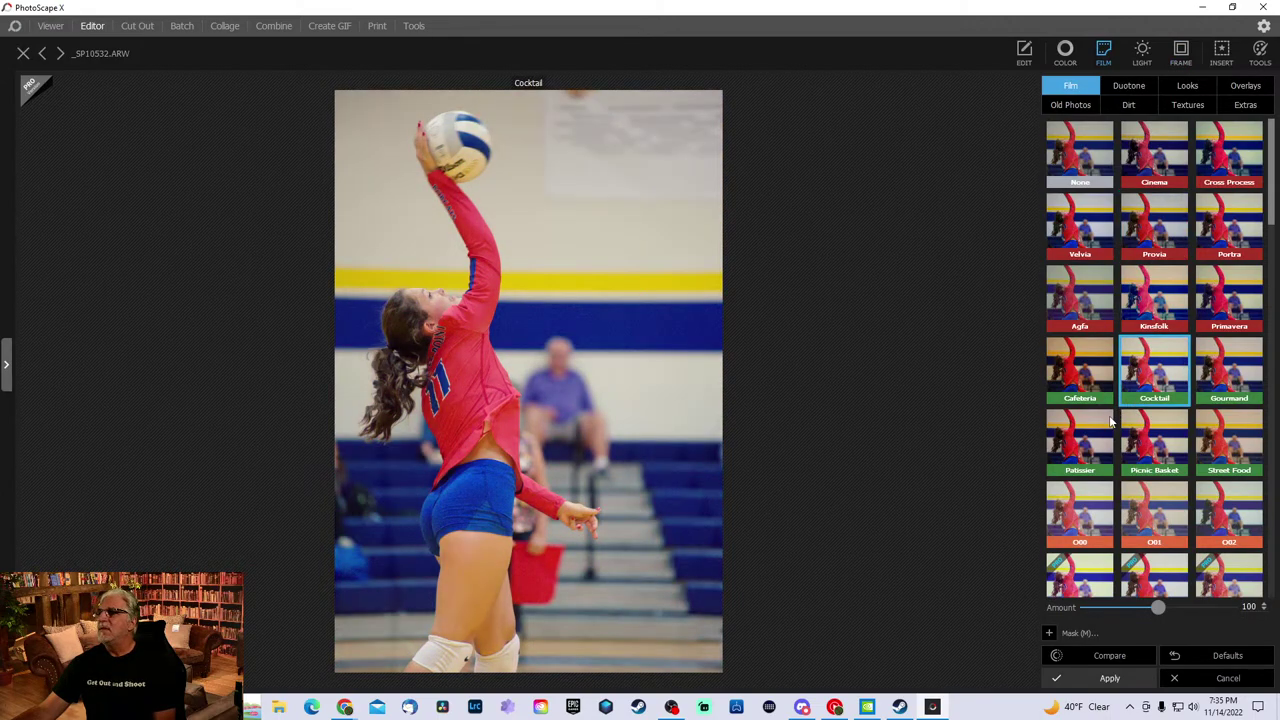
{"action": "left_click", "coordinate": [1080, 440]}
{"action": "left_click", "coordinate": [1150, 445]}
{"action": "left_click", "coordinate": [1238, 450]}
{"action": "left_click", "coordinate": [1082, 510]}
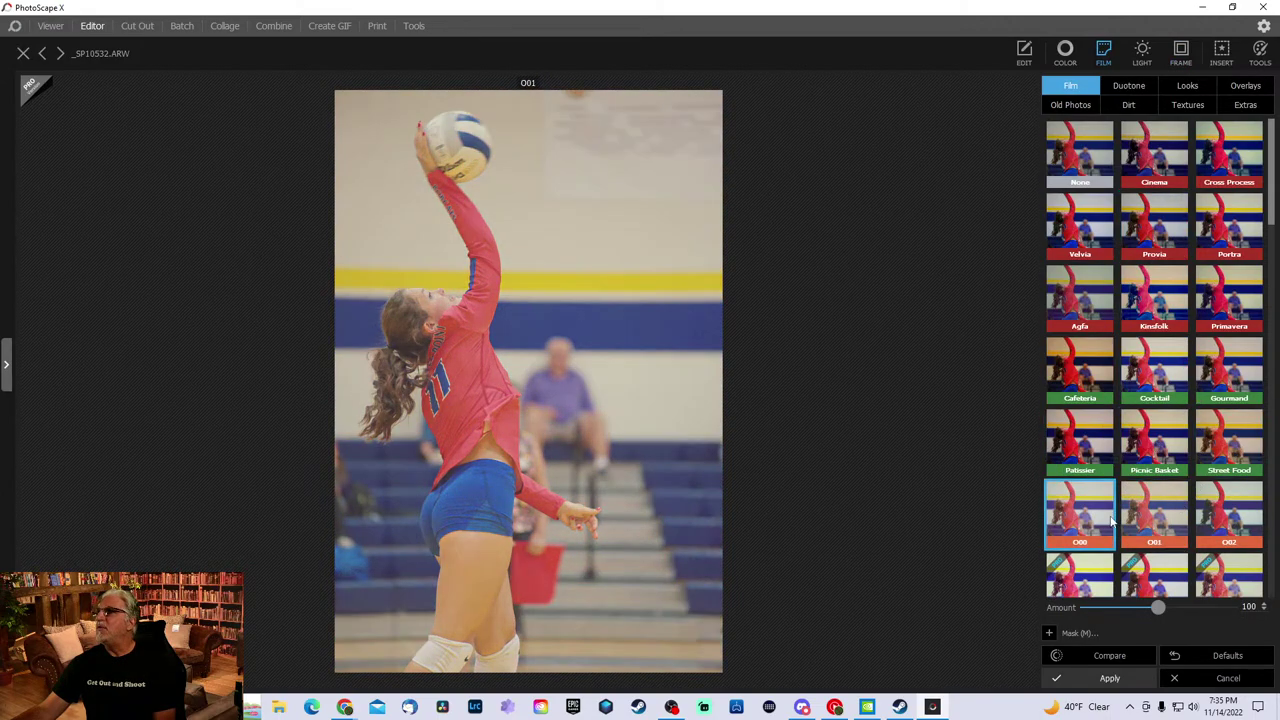
{"action": "left_click", "coordinate": [1130, 105]}
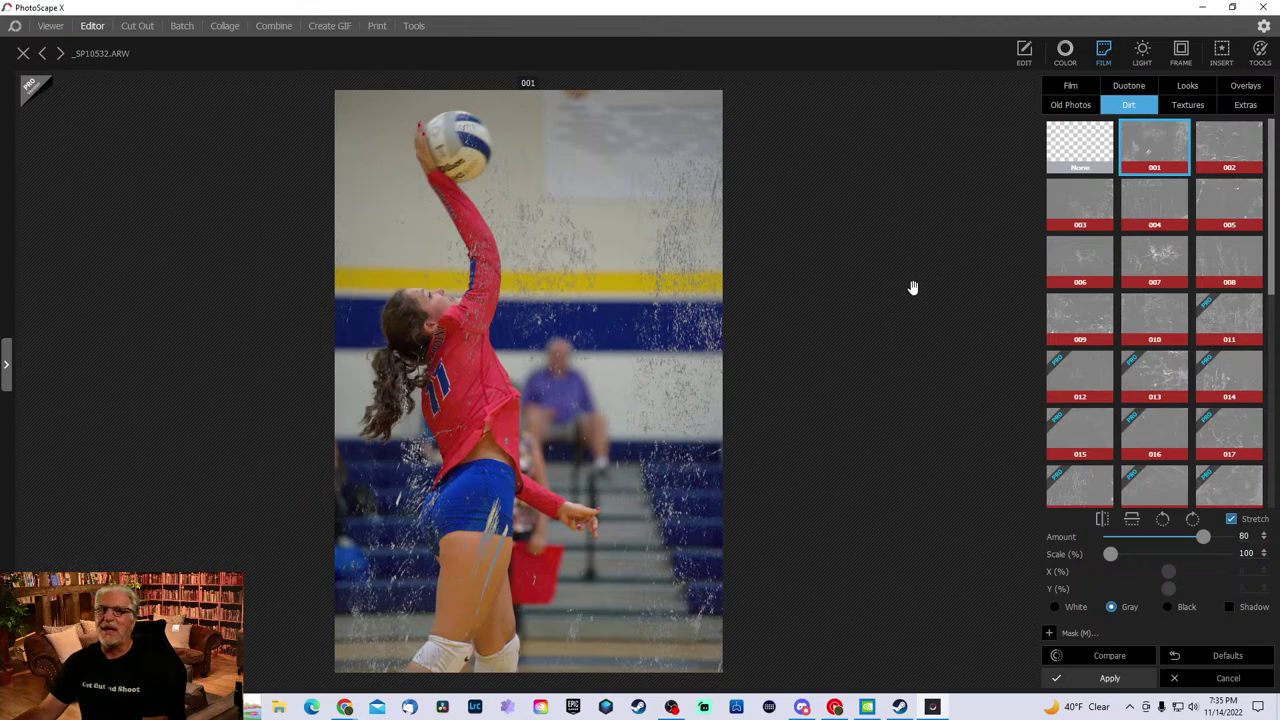
- Add the laughing orange emoji sticker and drag it over the volleyball above the raised hand
{"action": "left_click", "coordinate": [1220, 64]}
{"action": "mouse_move", "coordinate": [1150, 376]}
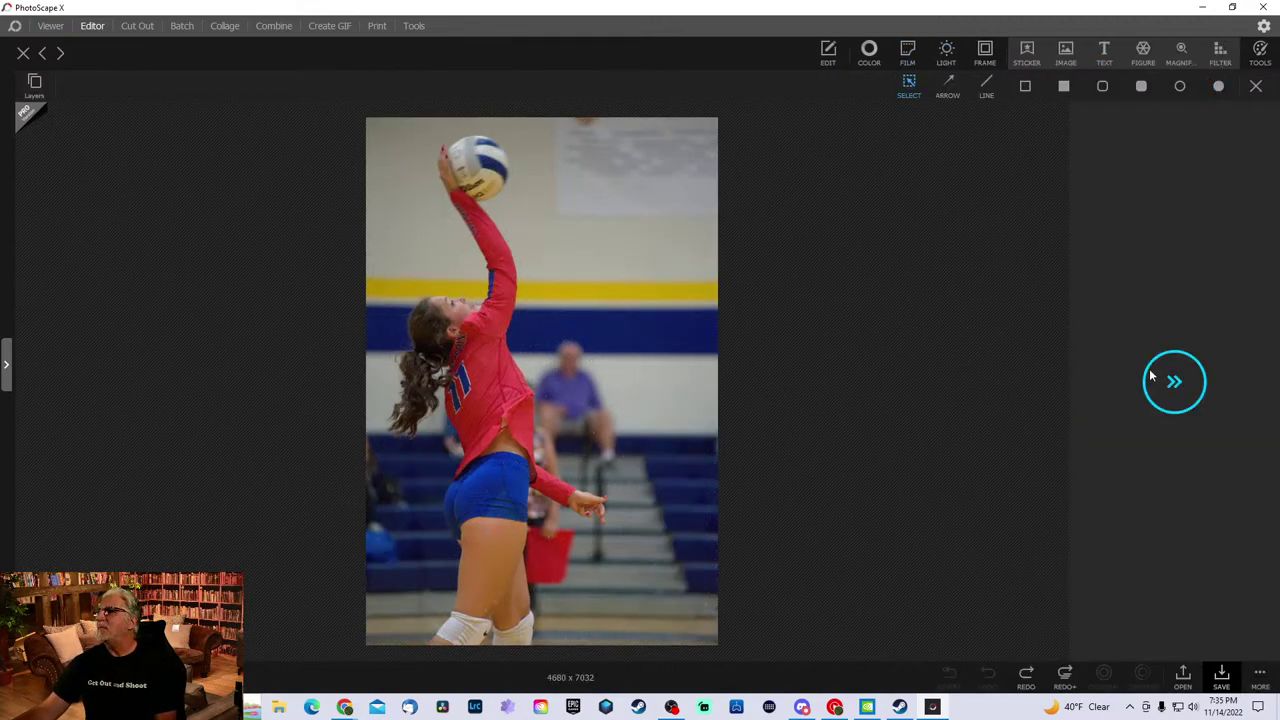
{"action": "left_click", "coordinate": [1024, 56]}
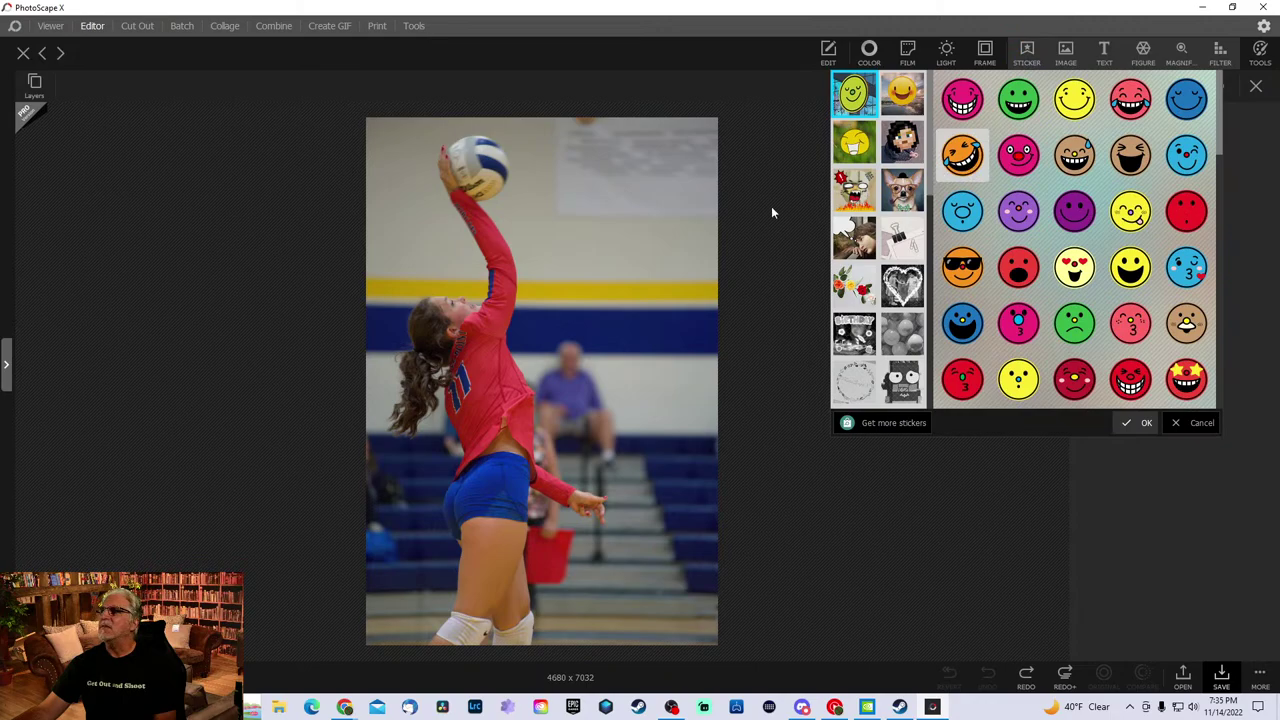
{"action": "left_click", "coordinate": [682, 210]}
{"action": "left_click", "coordinate": [1033, 58]}
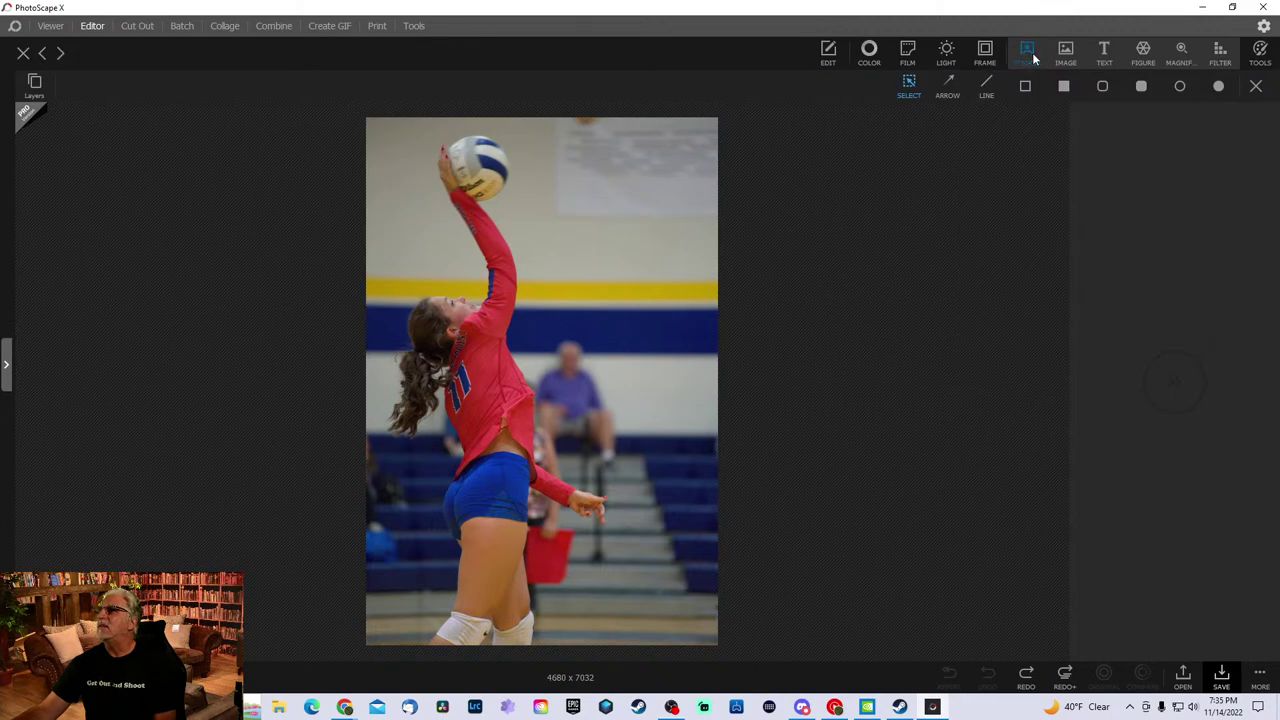
{"action": "double_click", "coordinate": [966, 155]}
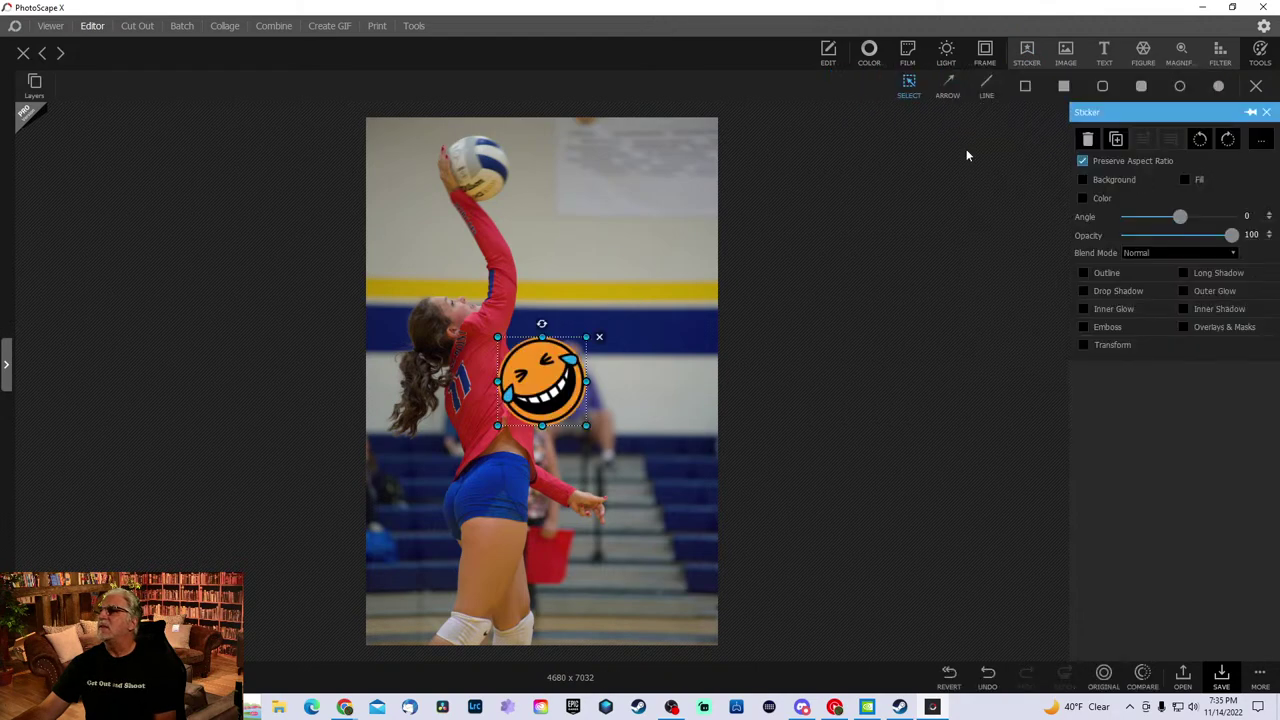
{"action": "left_click", "coordinate": [1027, 52]}
{"action": "left_click_drag", "start_coordinate": [548, 376], "coordinate": [494, 163]}
{"action": "left_click", "coordinate": [846, 354]}
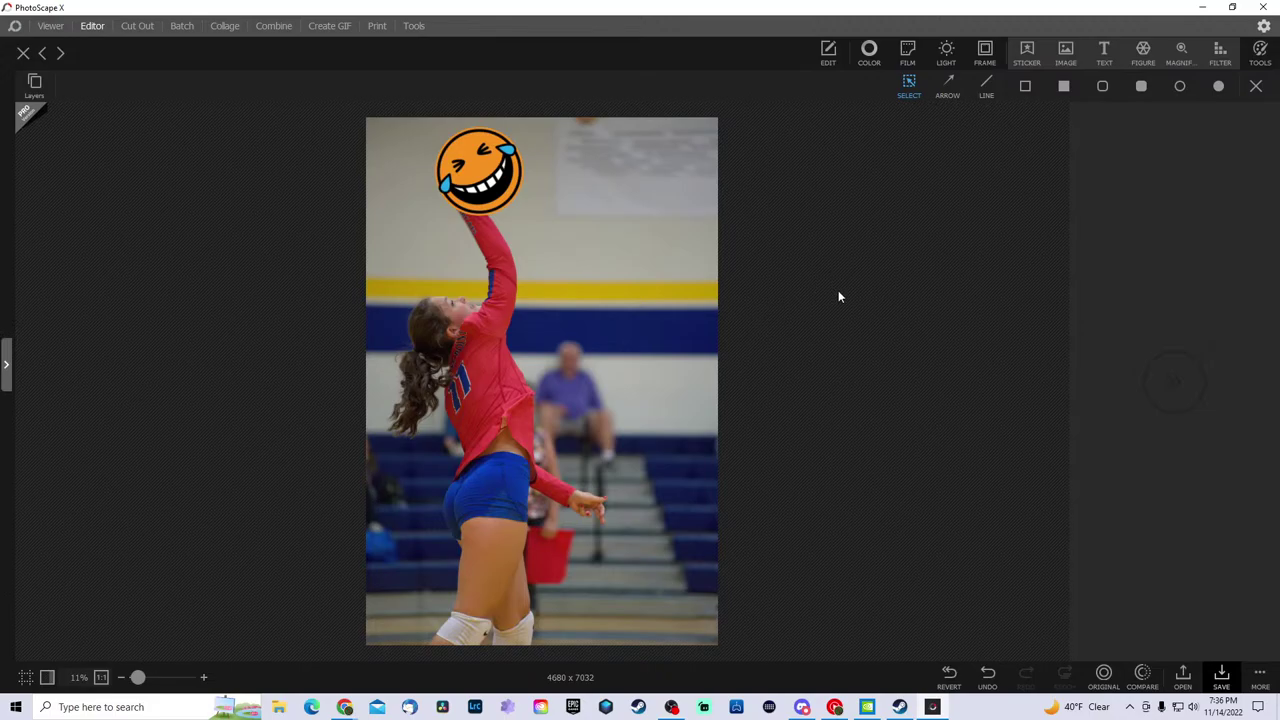
- Place a 'Text' caption beside the emoji and a round magnifier over the player's head
{"action": "left_click", "coordinate": [1106, 50]}
{"action": "left_click_drag", "start_coordinate": [560, 380], "coordinate": [633, 221]}
{"action": "left_click", "coordinate": [1143, 52]}
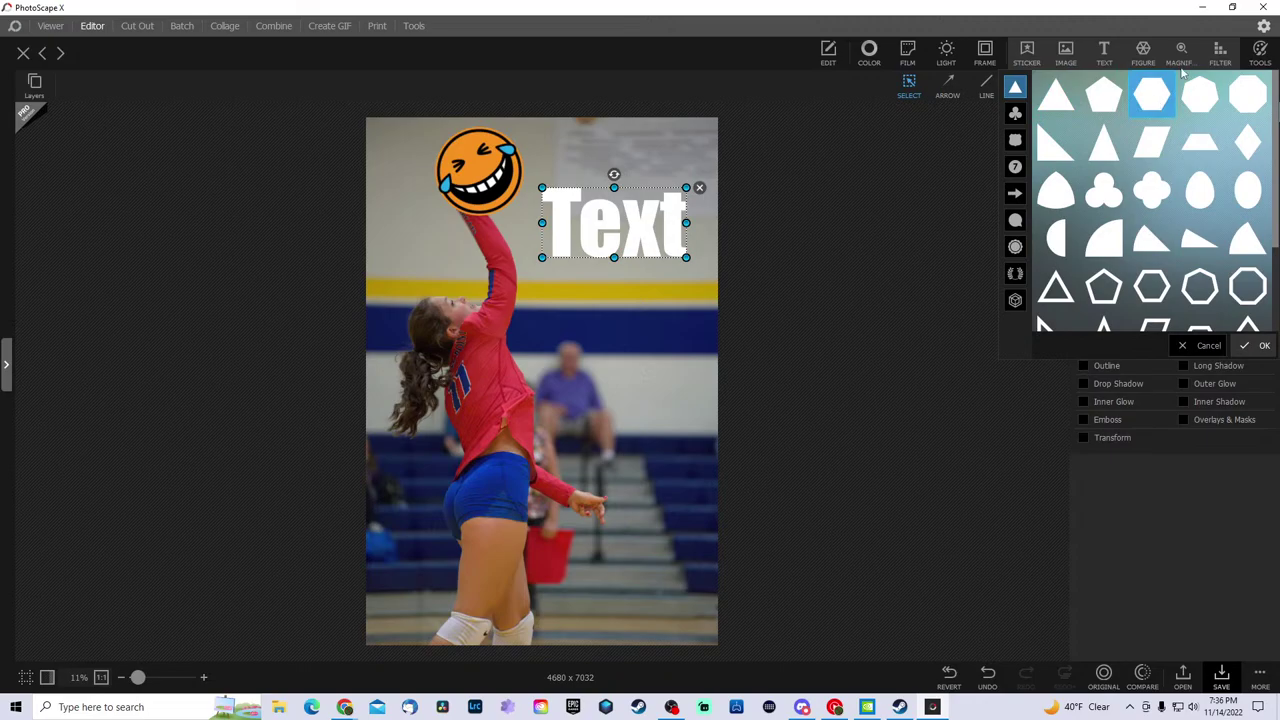
{"action": "left_click", "coordinate": [1182, 66]}
{"action": "left_click_drag", "start_coordinate": [607, 403], "coordinate": [471, 361]}
{"action": "left_click", "coordinate": [853, 392]}
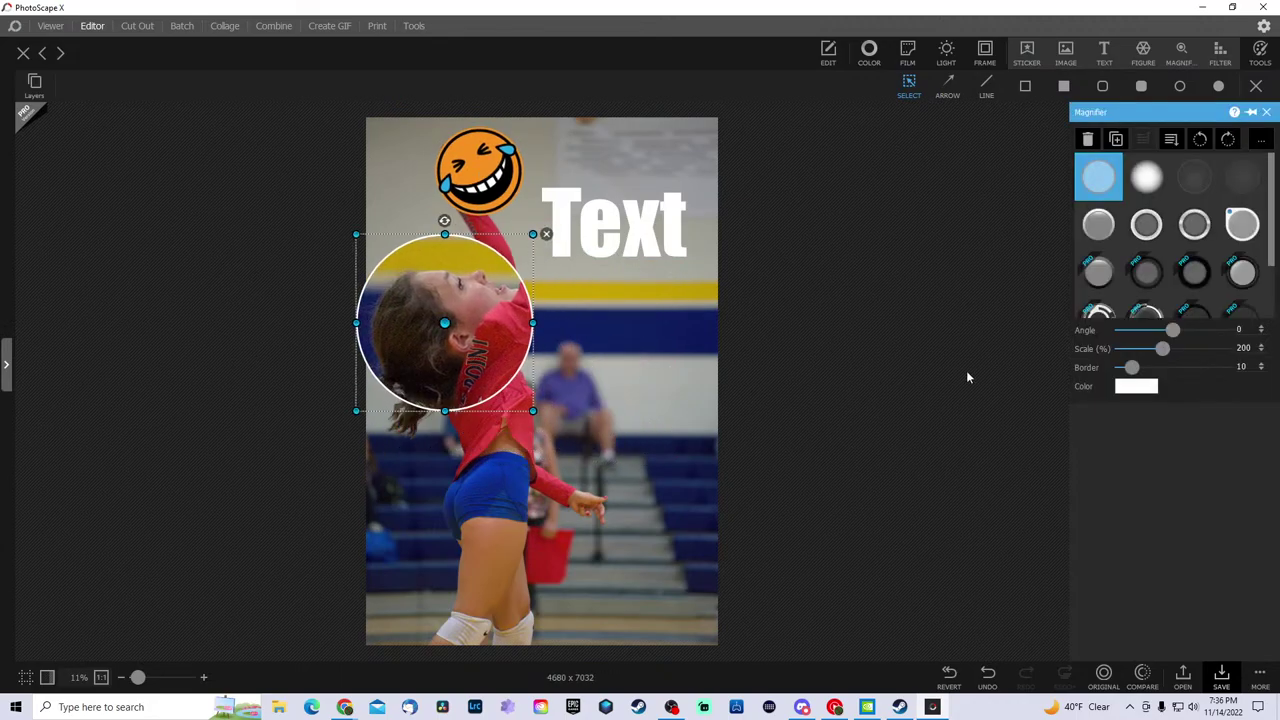
{"action": "left_click", "coordinate": [1256, 86]}
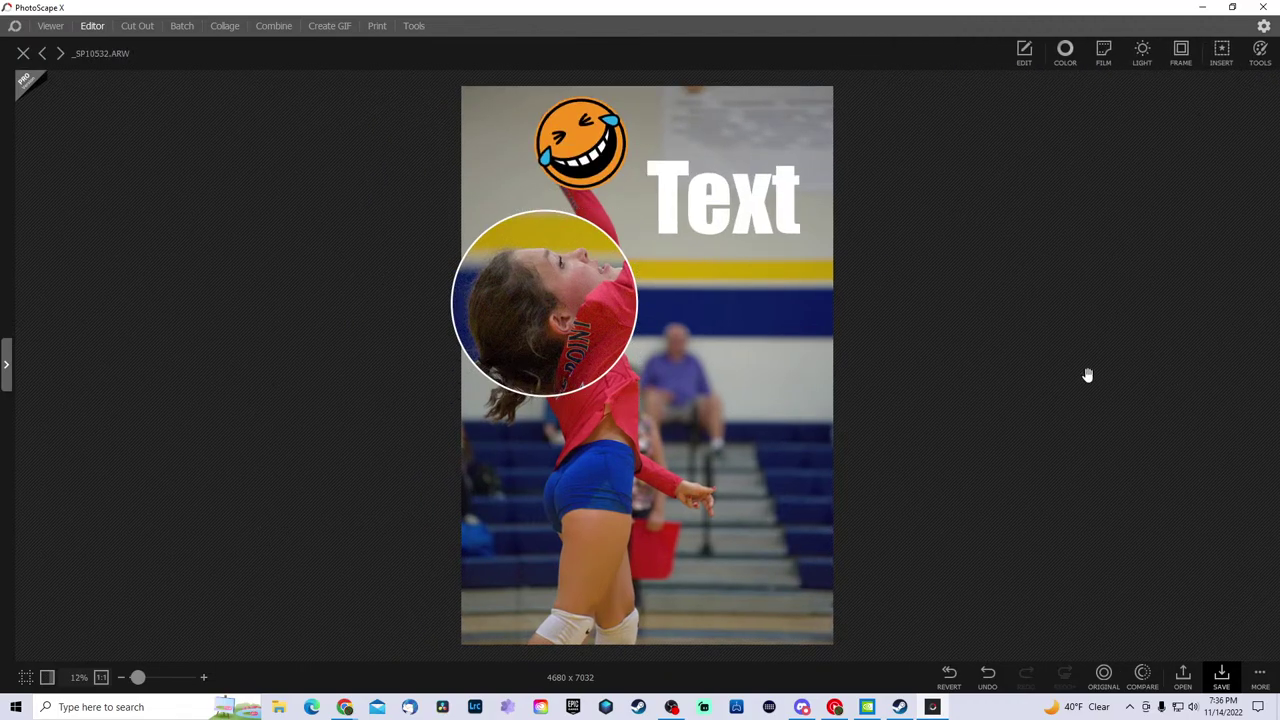
- Undo six times to strip the magnifier, 'Text' caption and emoji sticker
{"action": "left_click", "coordinate": [988, 684]}
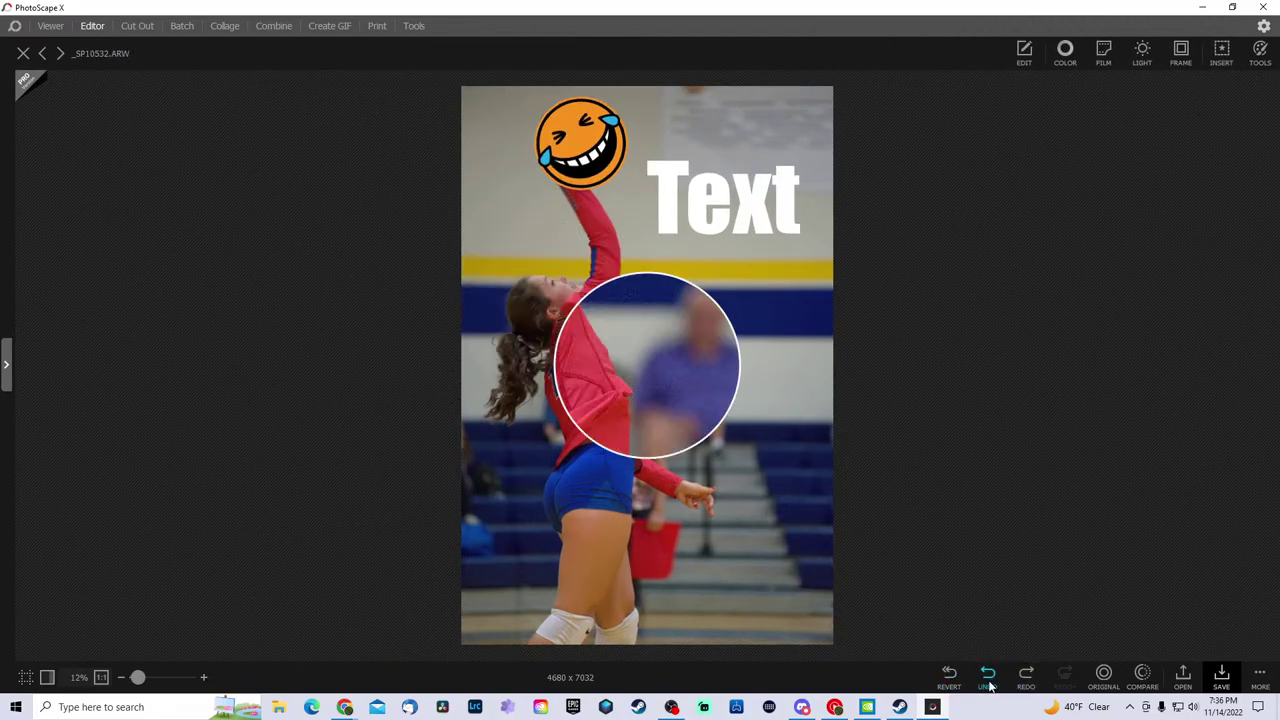
{"action": "left_click", "coordinate": [988, 684]}
{"action": "left_click", "coordinate": [989, 684]}
{"action": "left_click", "coordinate": [990, 684]}
{"action": "left_click", "coordinate": [990, 684]}
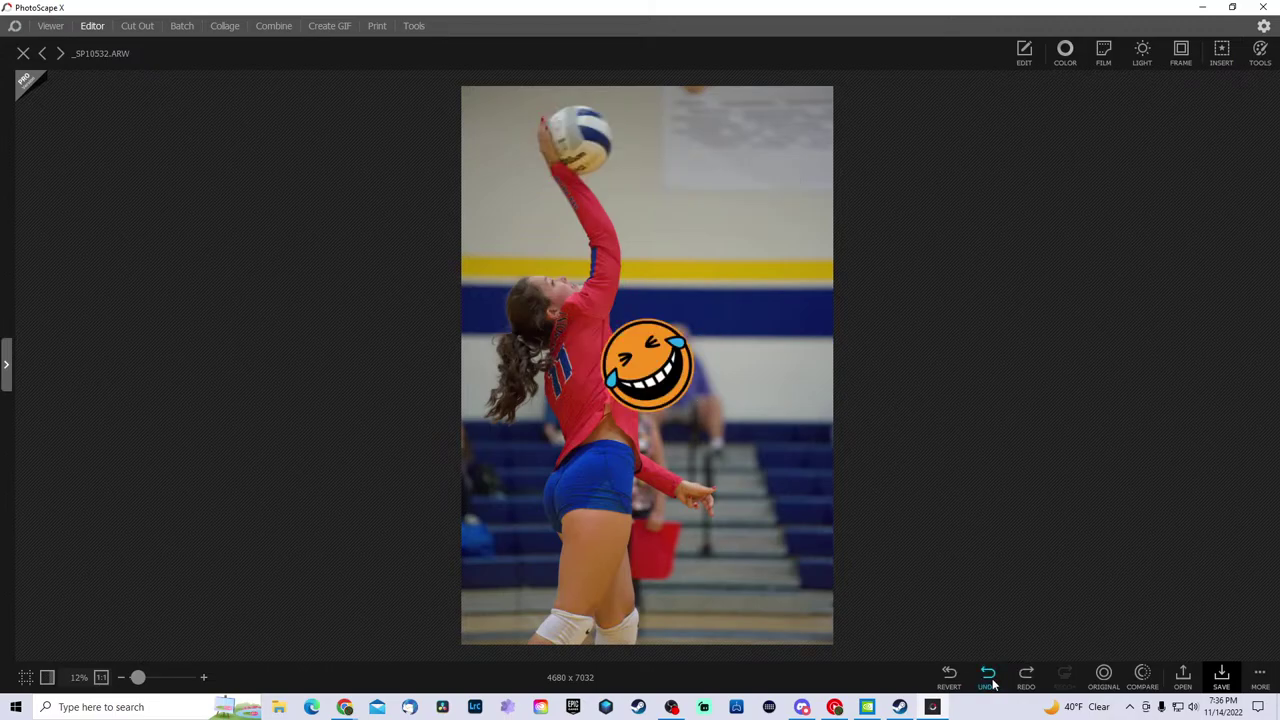
{"action": "left_click", "coordinate": [990, 684]}
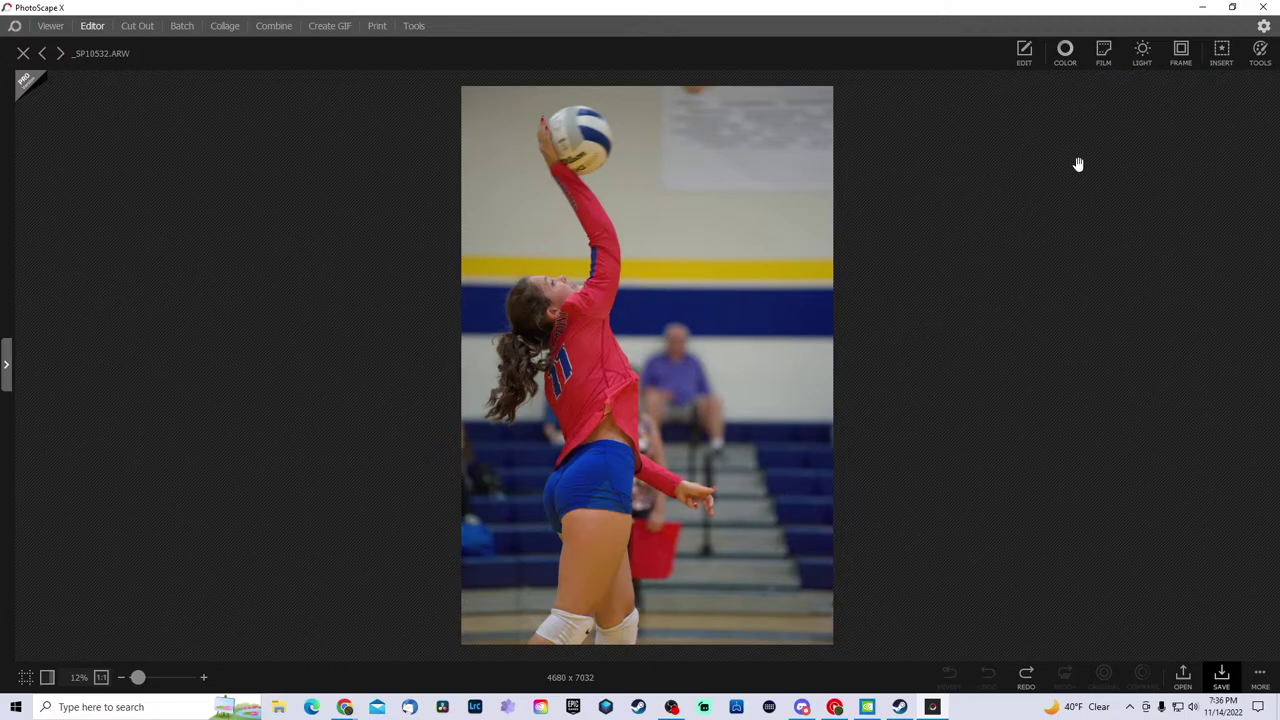
- Erase the seated spectator in the background with the Eraser tool
{"action": "left_click", "coordinate": [1262, 53]}
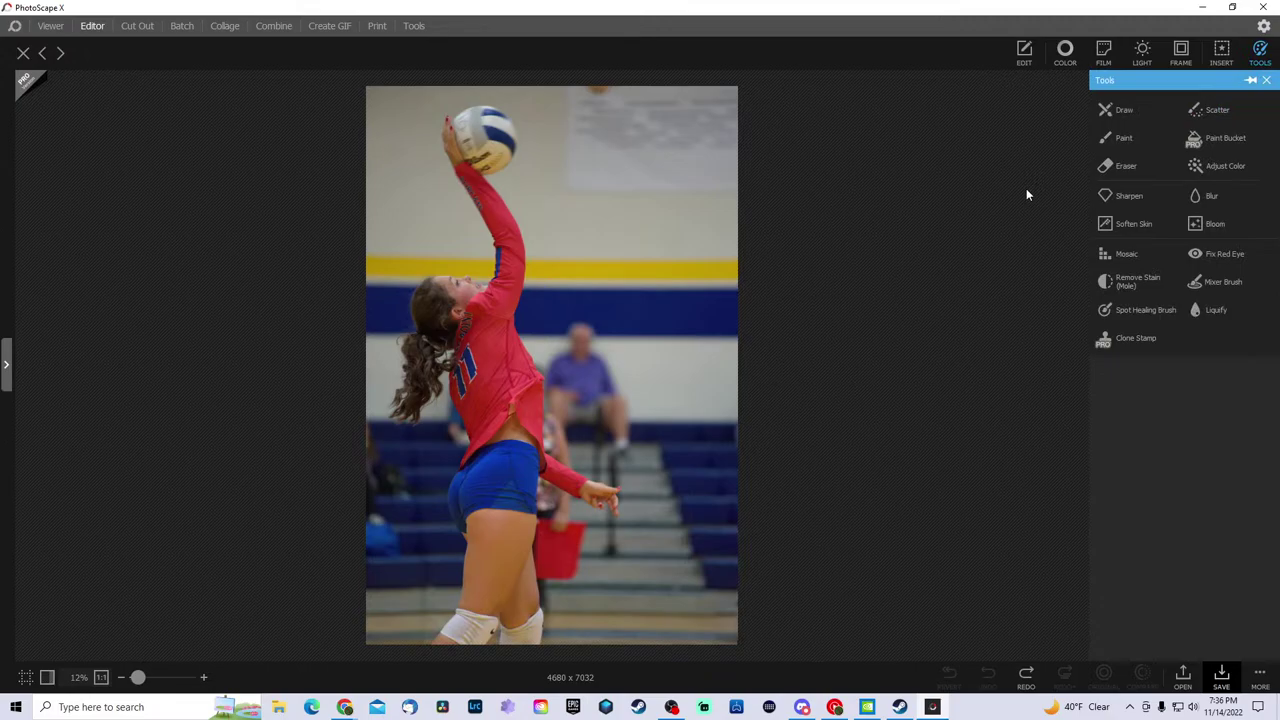
{"action": "left_click", "coordinate": [1122, 166]}
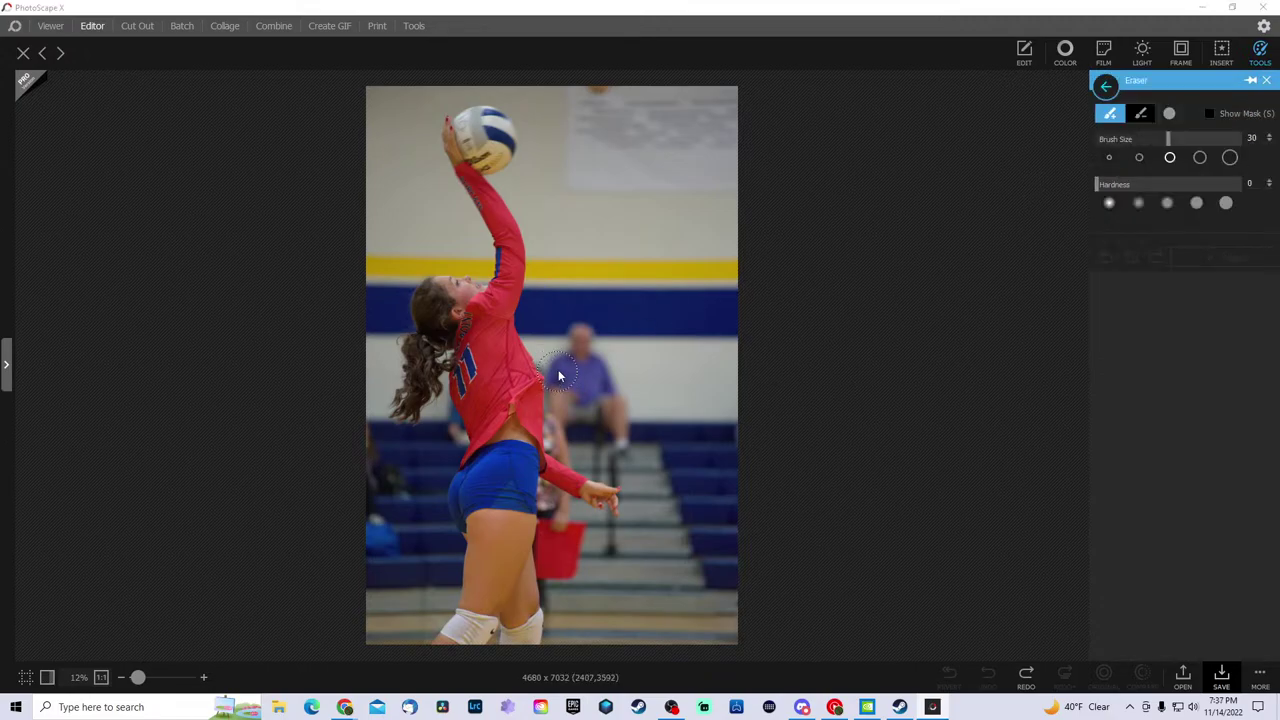
{"action": "mouse_move", "coordinate": [560, 370]}
{"action": "left_mouse_down"}
{"action": "mouse_move", "coordinate": [583, 346]}
{"action": "mouse_move", "coordinate": [562, 402]}
{"action": "mouse_move", "coordinate": [592, 422]}
{"action": "mouse_move", "coordinate": [614, 372]}
{"action": "mouse_move", "coordinate": [620, 420]}
{"action": "mouse_move", "coordinate": [560, 347]}
{"action": "mouse_move", "coordinate": [542, 394]}
{"action": "mouse_move", "coordinate": [632, 451]}
{"action": "mouse_move", "coordinate": [590, 420]}
{"action": "left_mouse_up"}
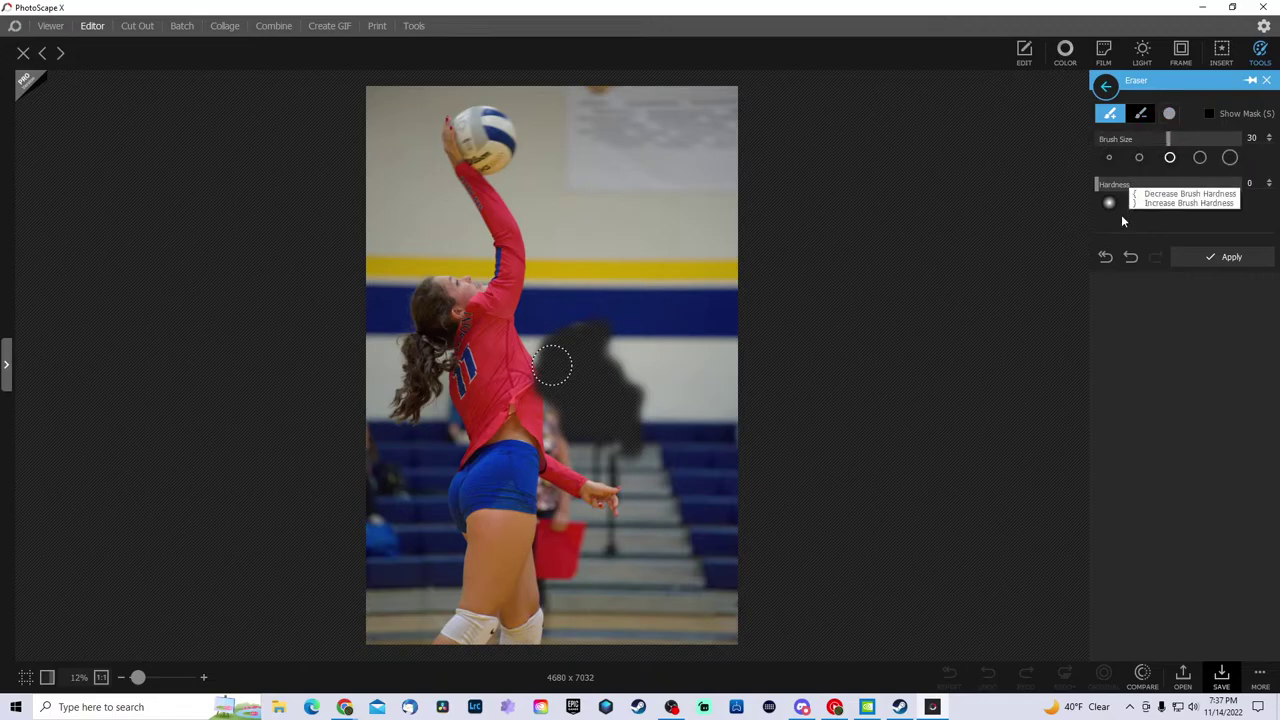
{"action": "left_click", "coordinate": [1105, 86]}
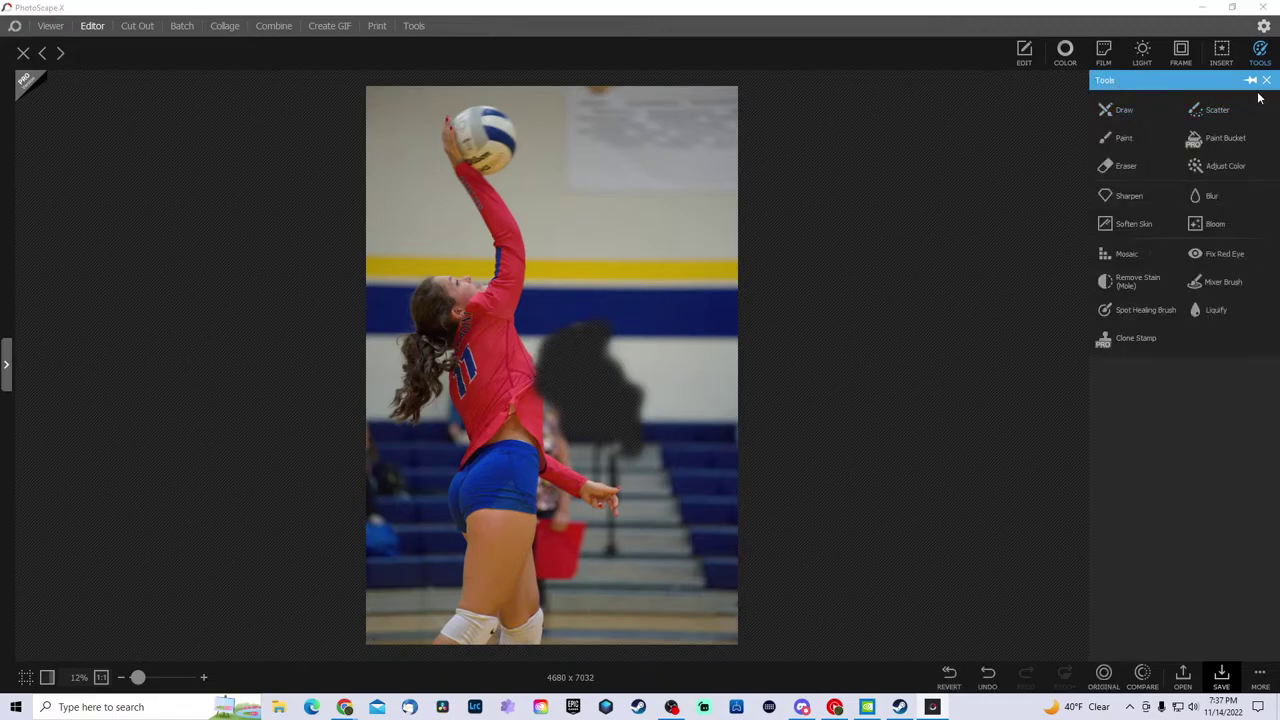
- Paint white over the volleyball, then undo both the paint and the eraser stroke
{"action": "left_click", "coordinate": [1127, 140]}
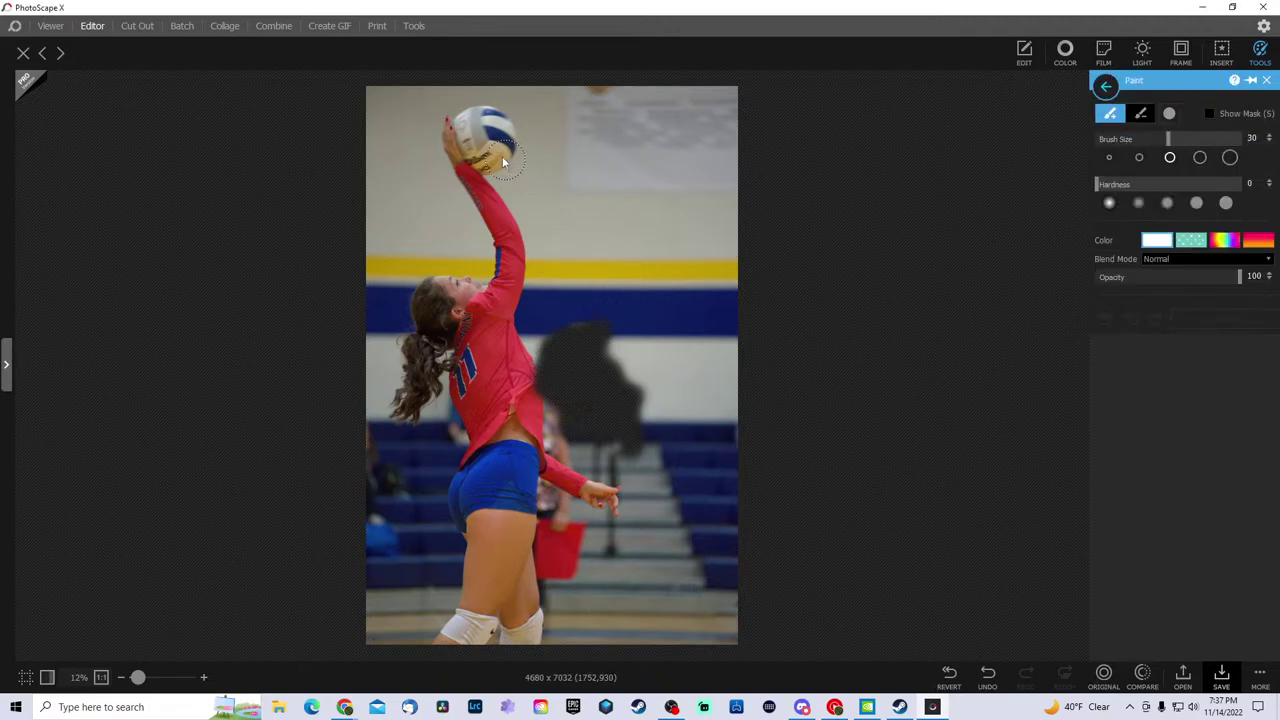
{"action": "mouse_move", "coordinate": [504, 160]}
{"action": "left_mouse_down"}
{"action": "mouse_move", "coordinate": [494, 127]}
{"action": "mouse_move", "coordinate": [479, 134]}
{"action": "mouse_move", "coordinate": [495, 143]}
{"action": "mouse_move", "coordinate": [481, 160]}
{"action": "left_mouse_up"}
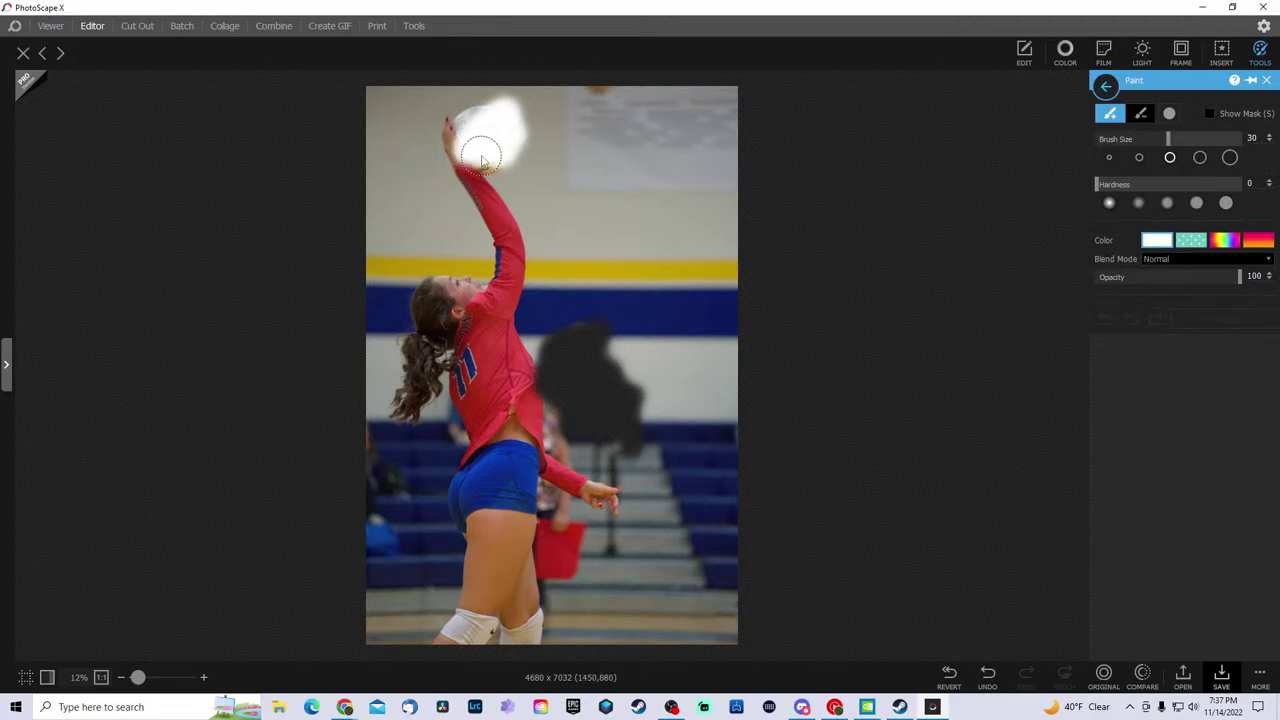
{"action": "left_click", "coordinate": [1266, 80]}
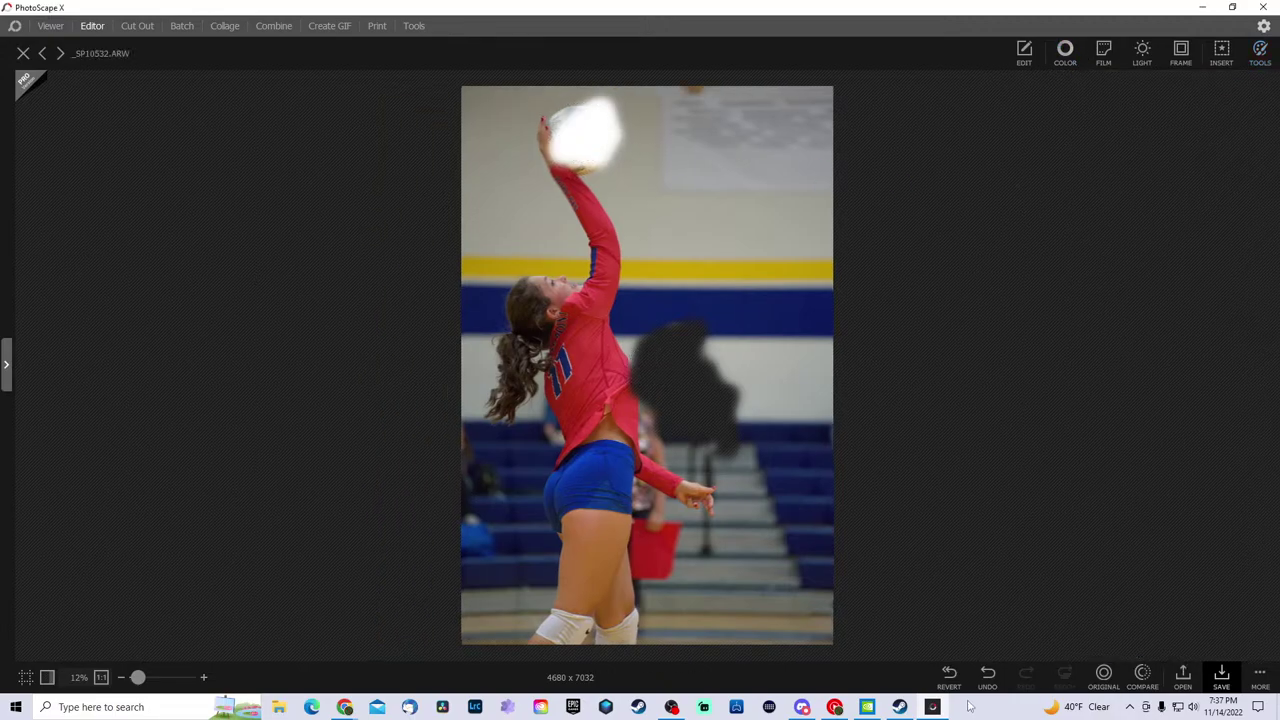
{"action": "left_click", "coordinate": [987, 675]}
{"action": "left_click", "coordinate": [987, 675]}
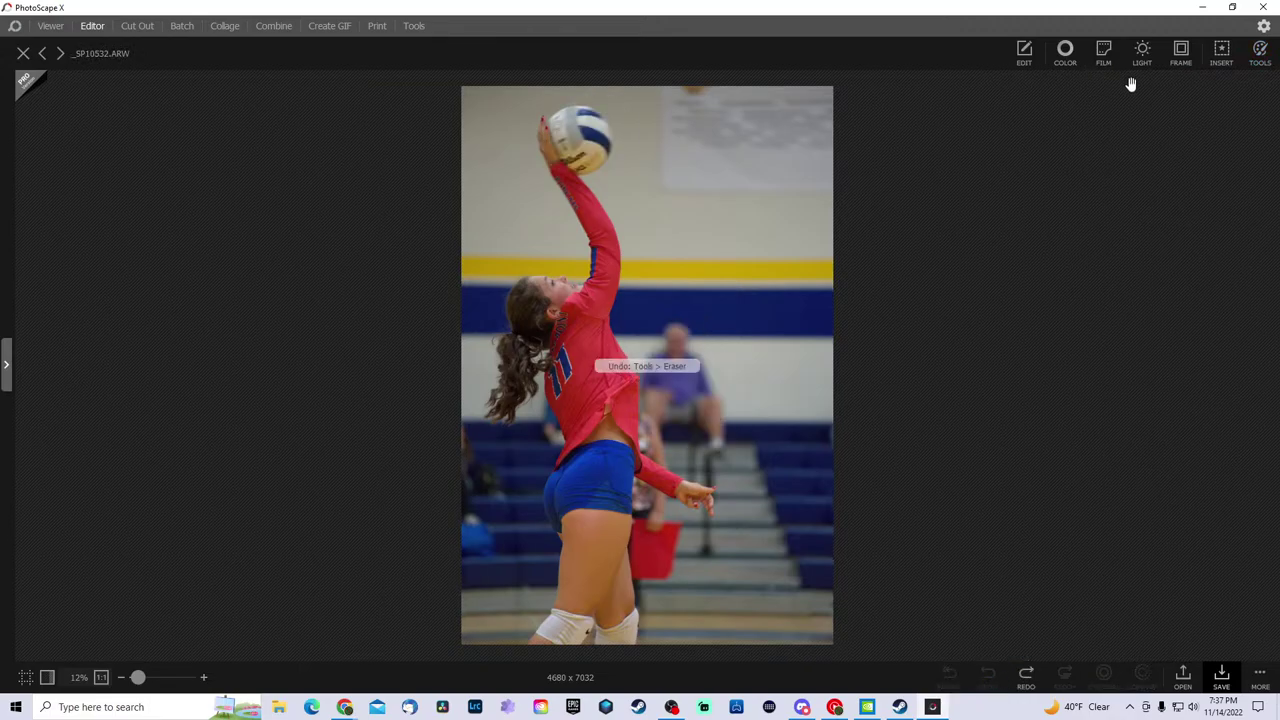
- Show the Edit adjustments, preview Bloom, and zoom to 51% on the player's face
{"action": "left_click", "coordinate": [1034, 58]}
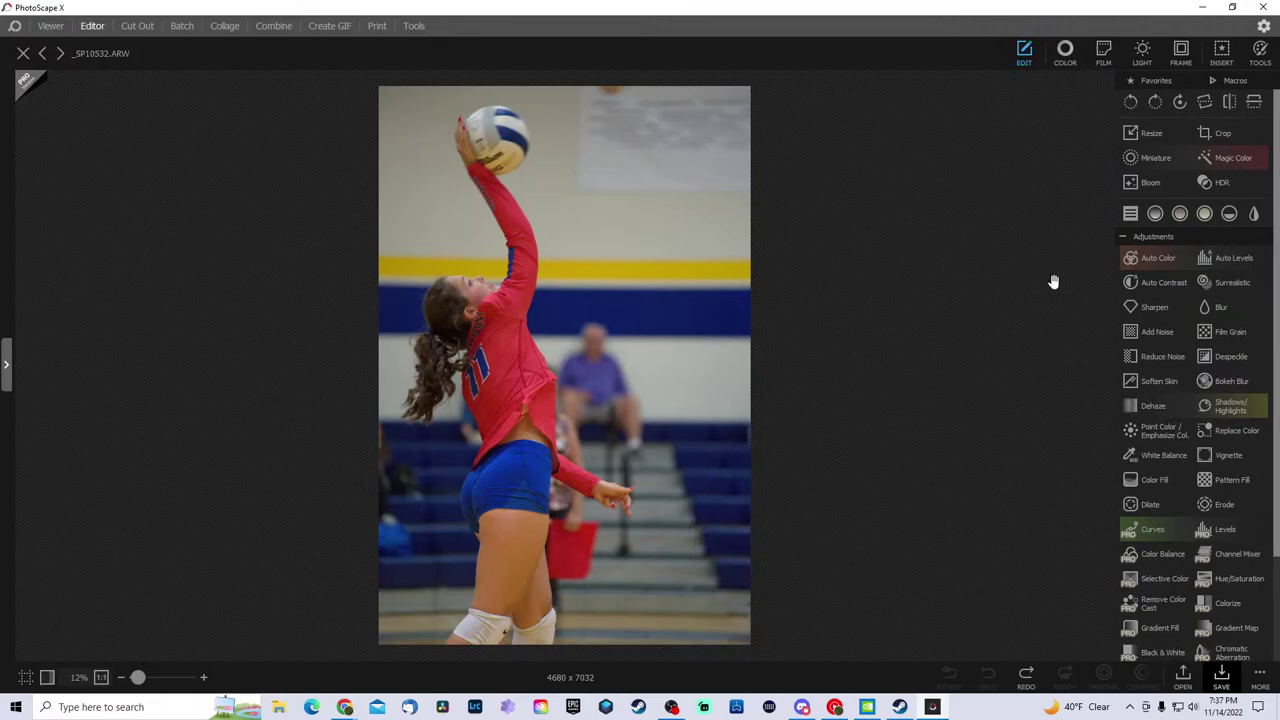
{"action": "left_click", "coordinate": [1065, 52]}
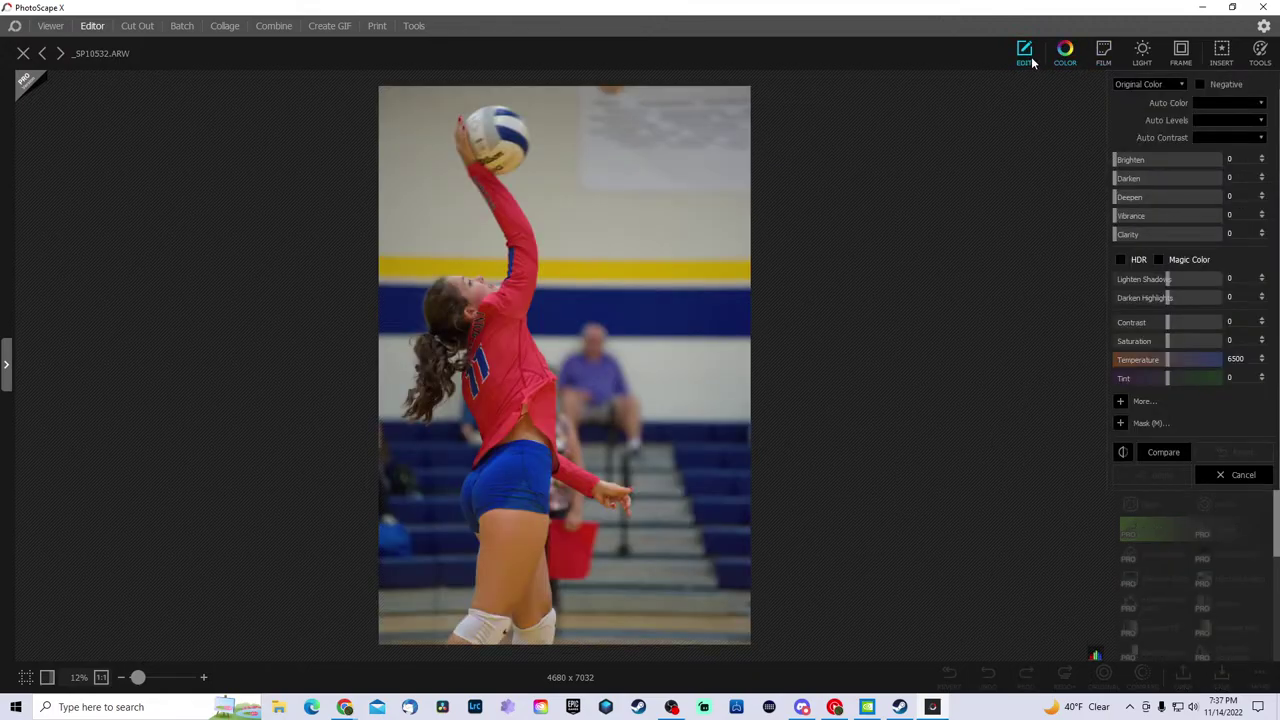
{"action": "left_click", "coordinate": [1033, 62]}
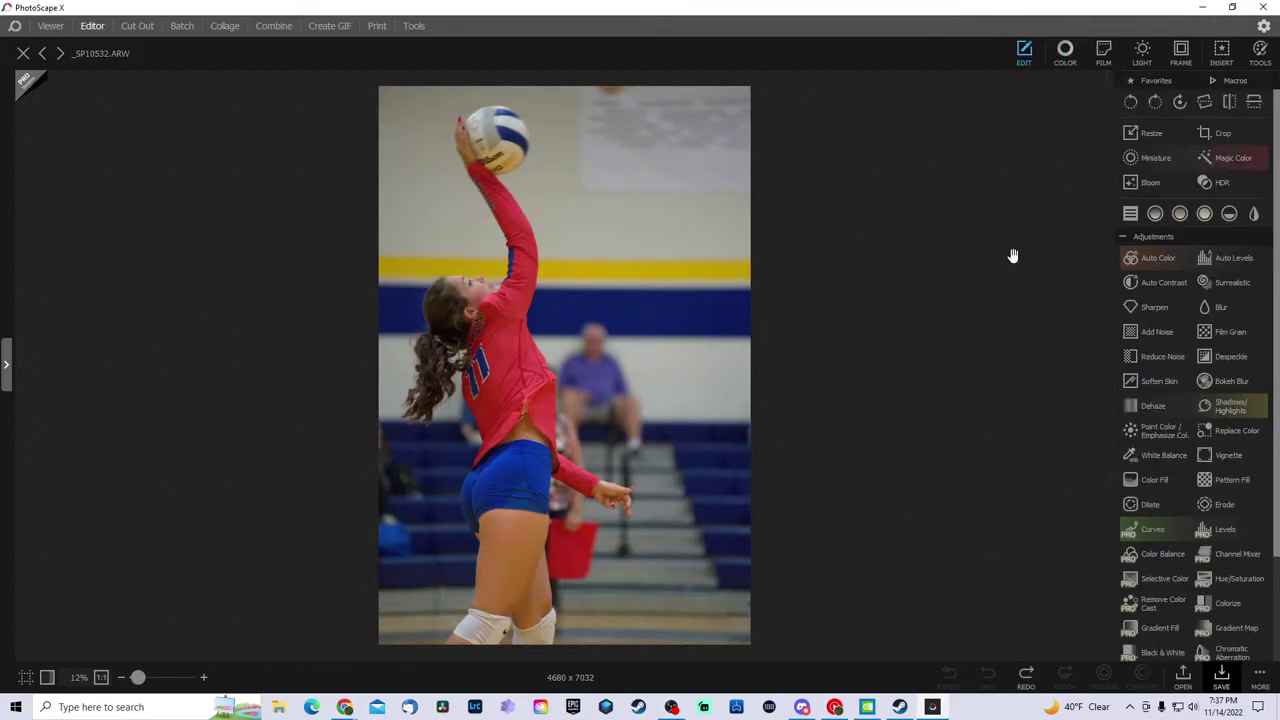
{"action": "left_click", "coordinate": [1143, 182]}
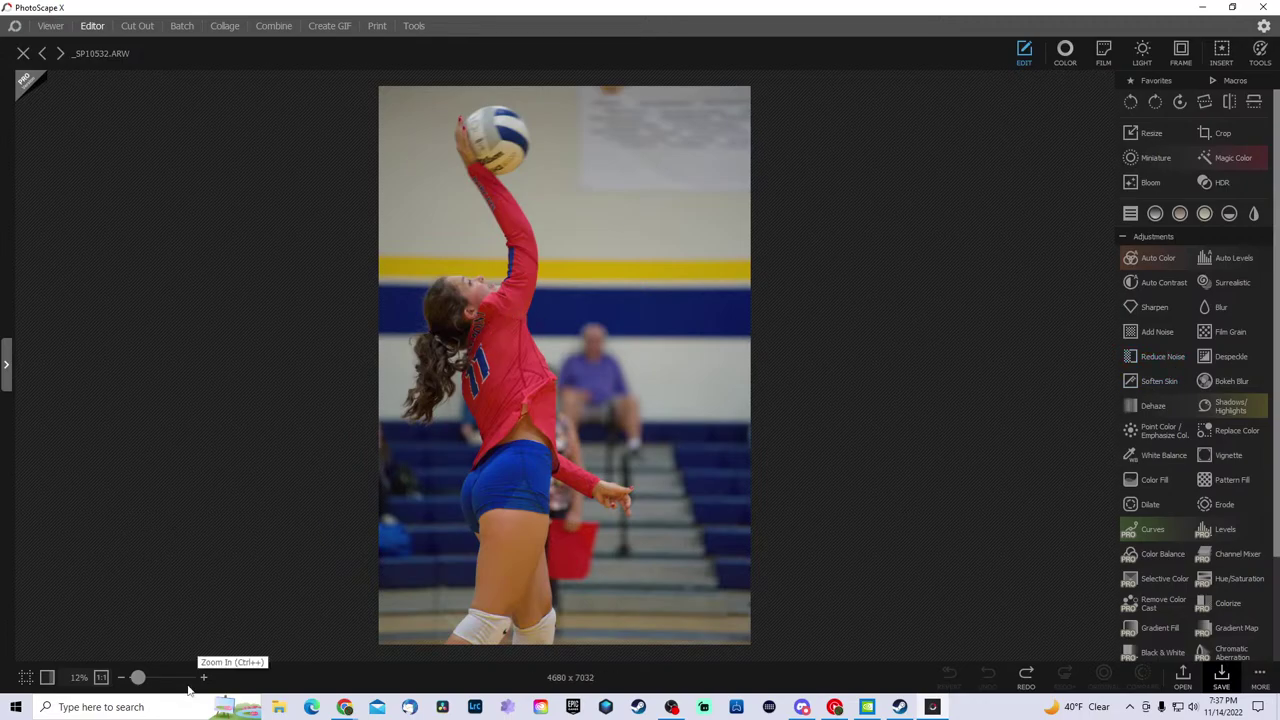
{"action": "left_click_drag", "start_coordinate": [138, 677], "coordinate": [148, 677]}
{"action": "left_click_drag", "start_coordinate": [443, 357], "coordinate": [623, 469]}
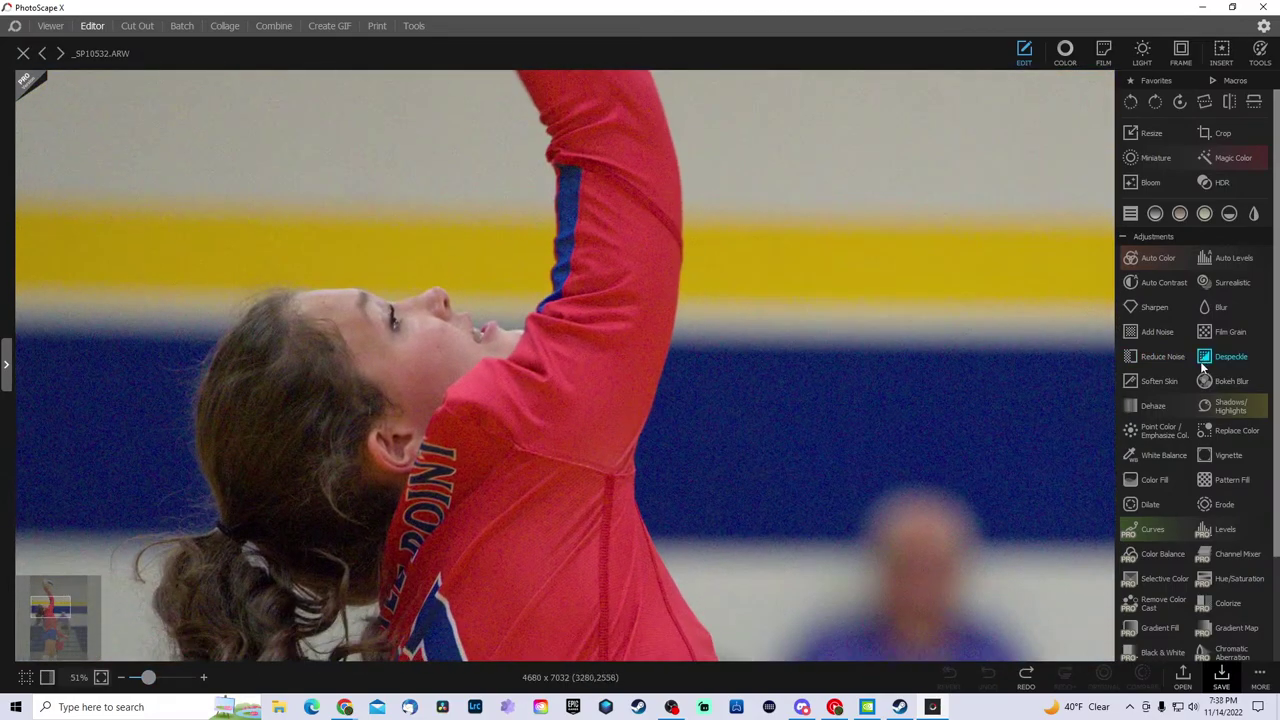
{"action": "left_click", "coordinate": [1150, 377]}
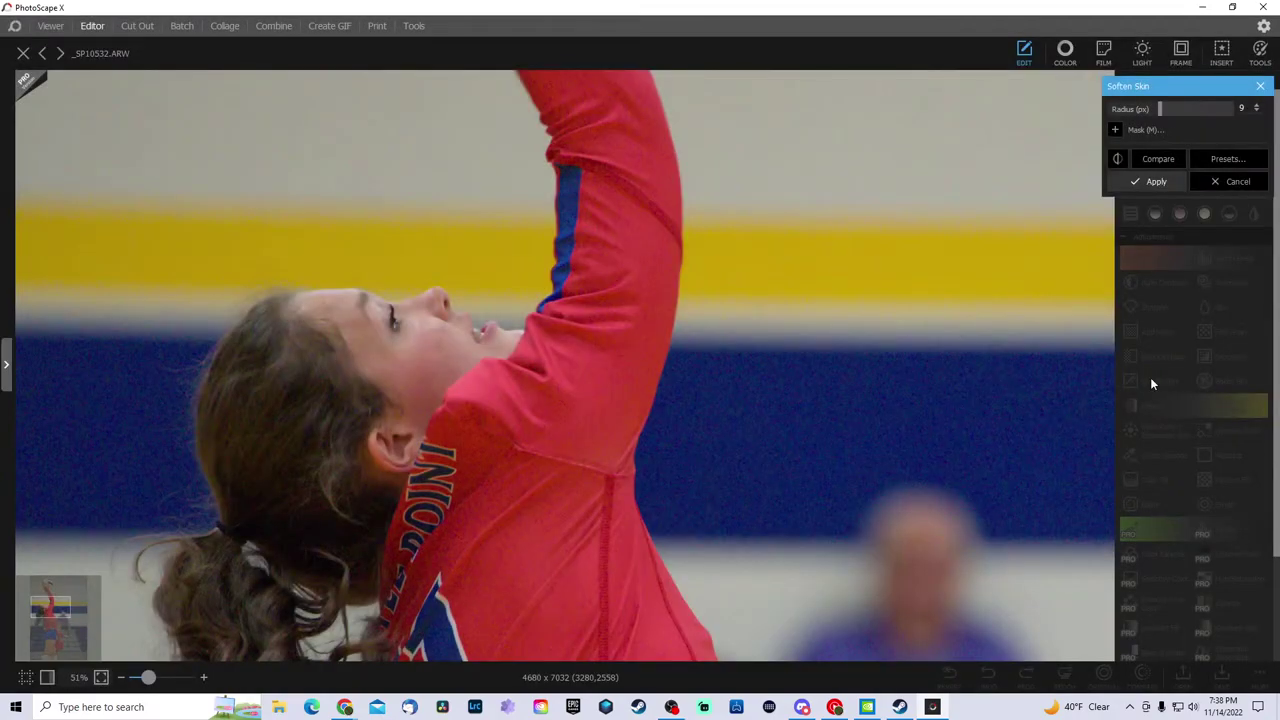
{"action": "left_click", "coordinate": [1157, 180]}
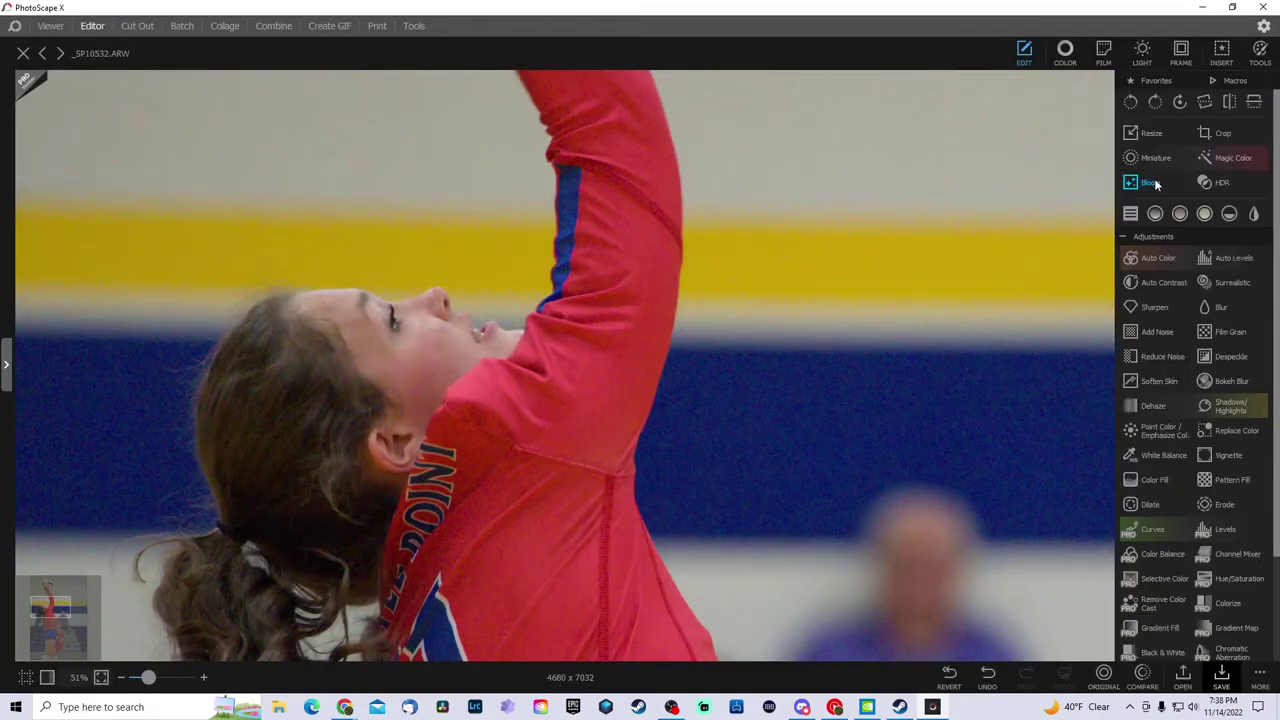
{"action": "left_click", "coordinate": [1144, 678]}
{"action": "left_click", "coordinate": [1144, 678]}
{"action": "left_click", "coordinate": [1144, 678]}
{"action": "left_click", "coordinate": [1144, 678]}
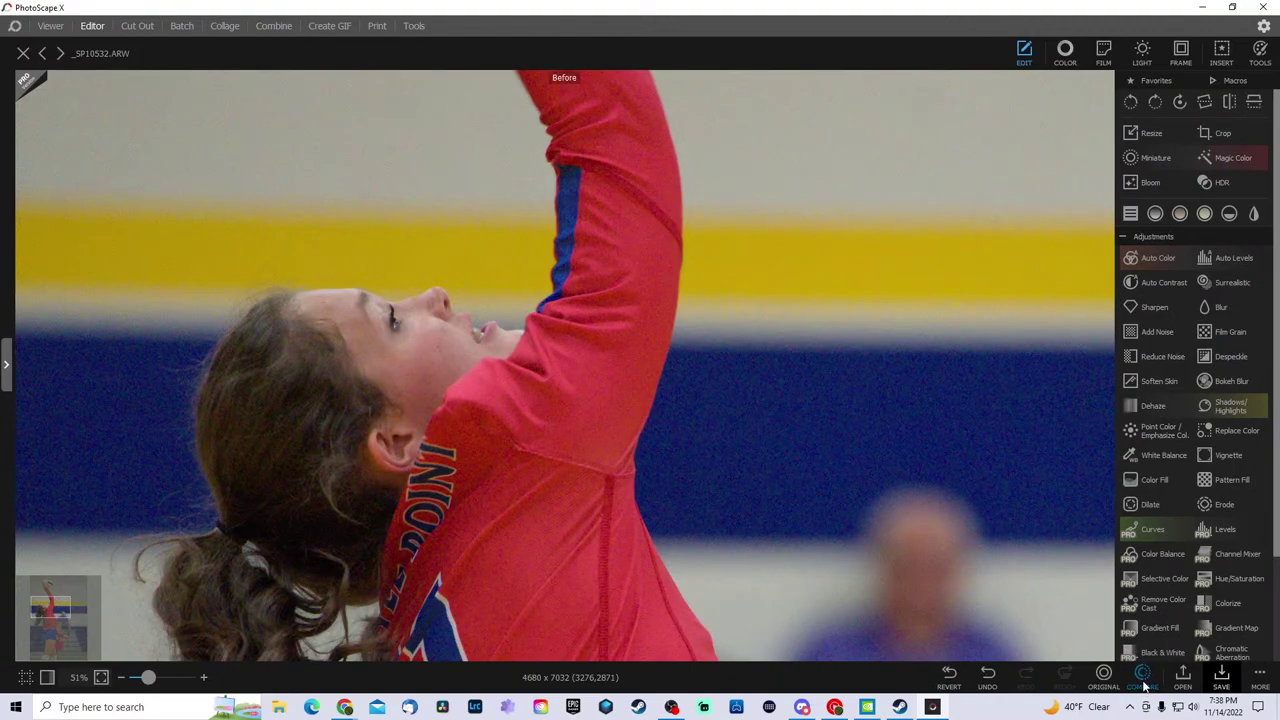
{"action": "left_click", "coordinate": [1144, 678]}
{"action": "left_click", "coordinate": [1145, 680]}
{"action": "left_click", "coordinate": [1145, 680]}
{"action": "left_click", "coordinate": [1144, 680]}
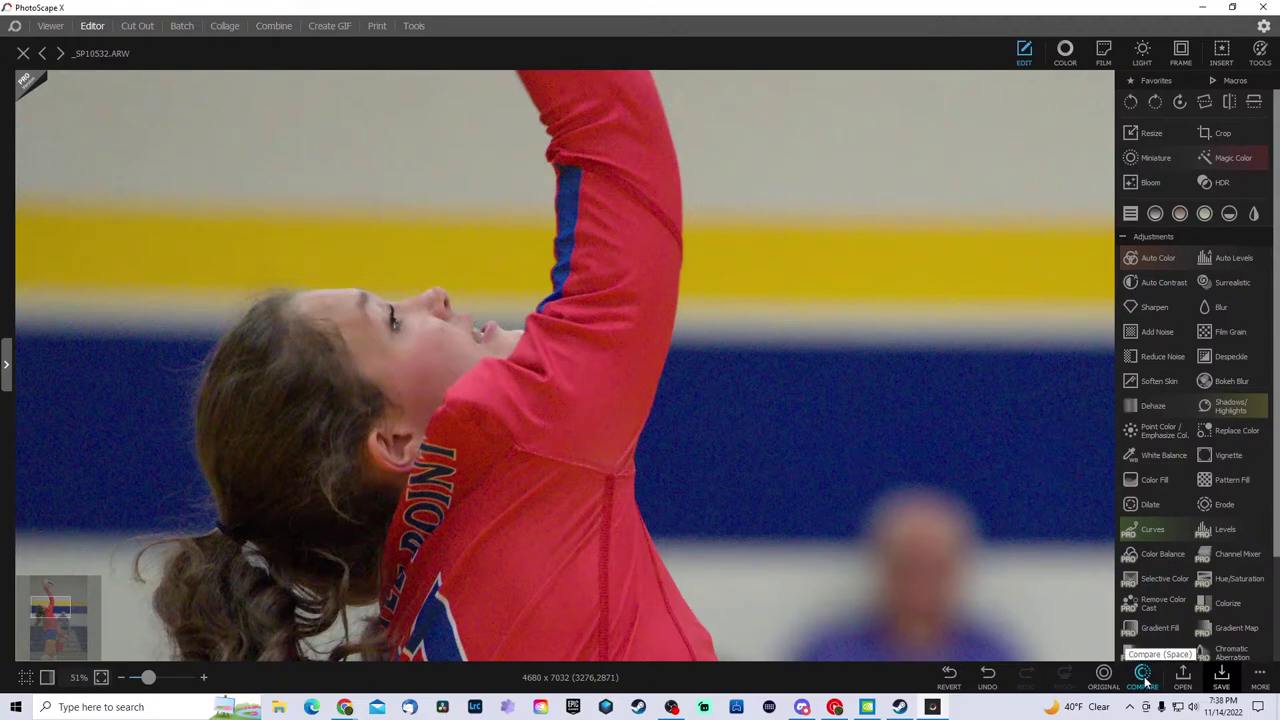
{"action": "left_click", "coordinate": [1145, 680]}
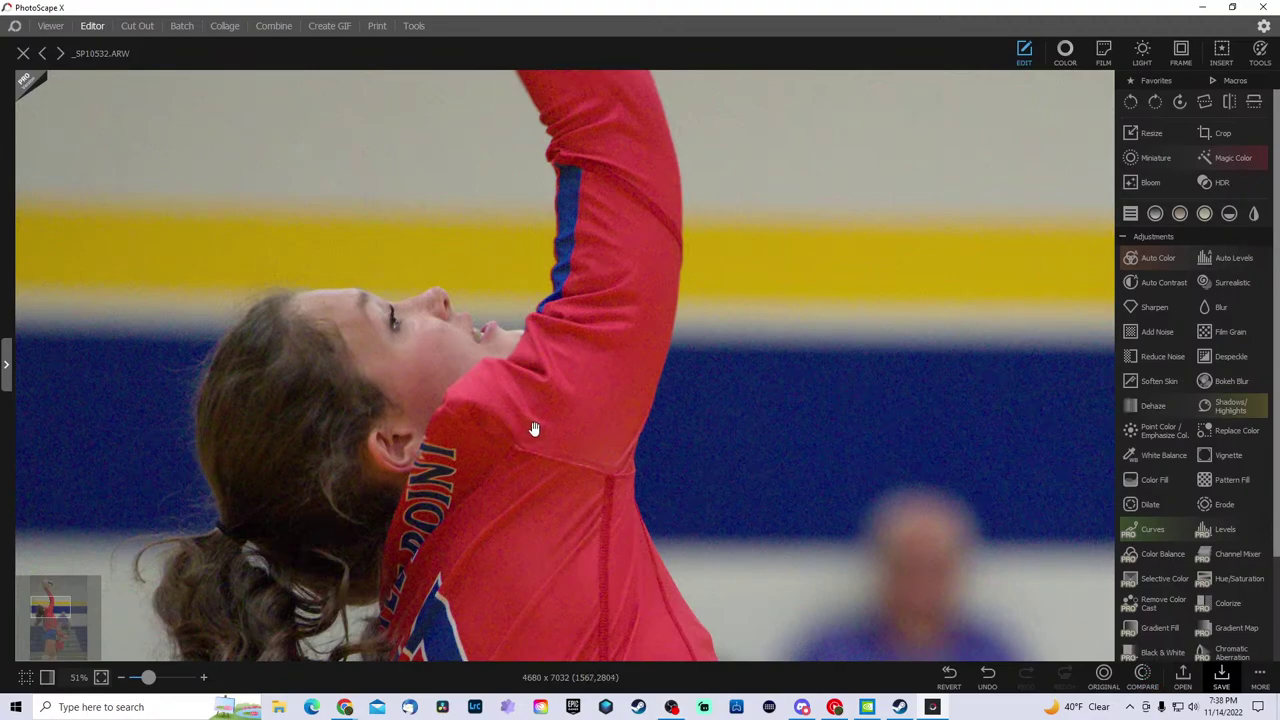
{"action": "left_click", "coordinate": [1146, 682]}
{"action": "left_click", "coordinate": [1146, 682]}
{"action": "left_click", "coordinate": [1146, 678]}
{"action": "left_click", "coordinate": [1146, 678]}
{"action": "left_click", "coordinate": [987, 678]}
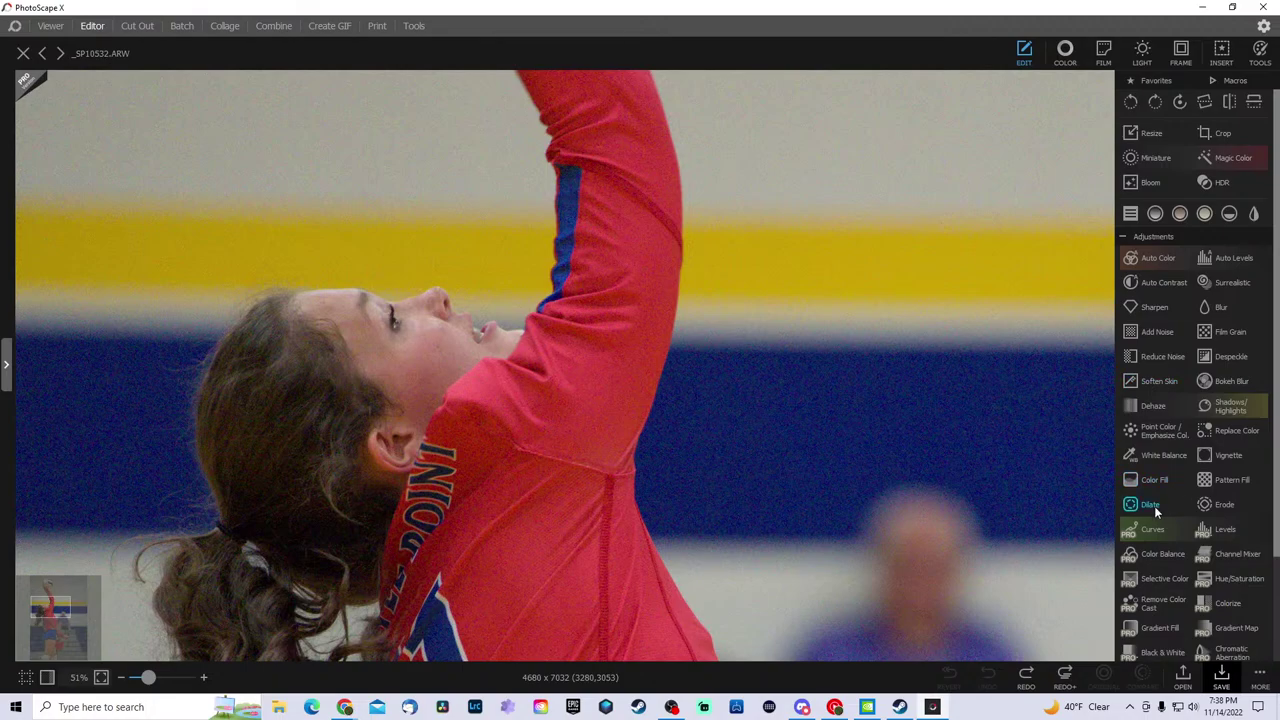
{"action": "left_click", "coordinate": [141, 679]}
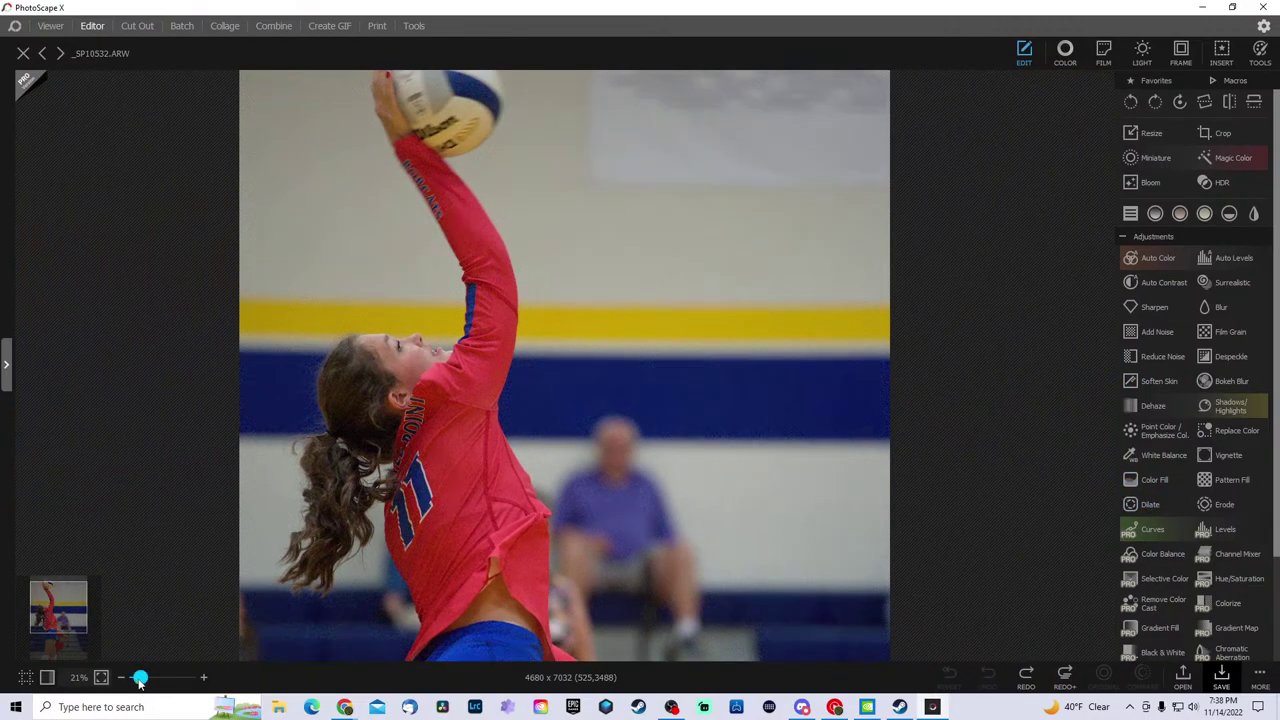
{"action": "left_click", "coordinate": [1151, 503]}
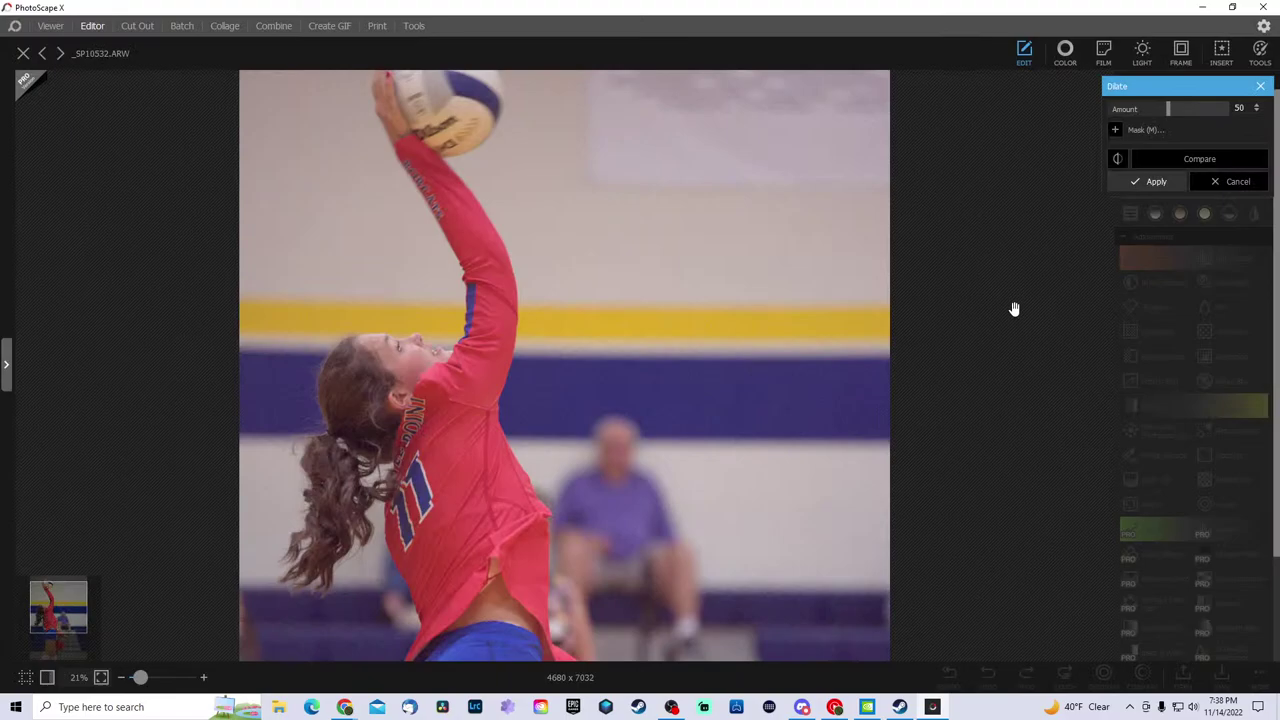
{"action": "left_click", "coordinate": [1260, 86]}
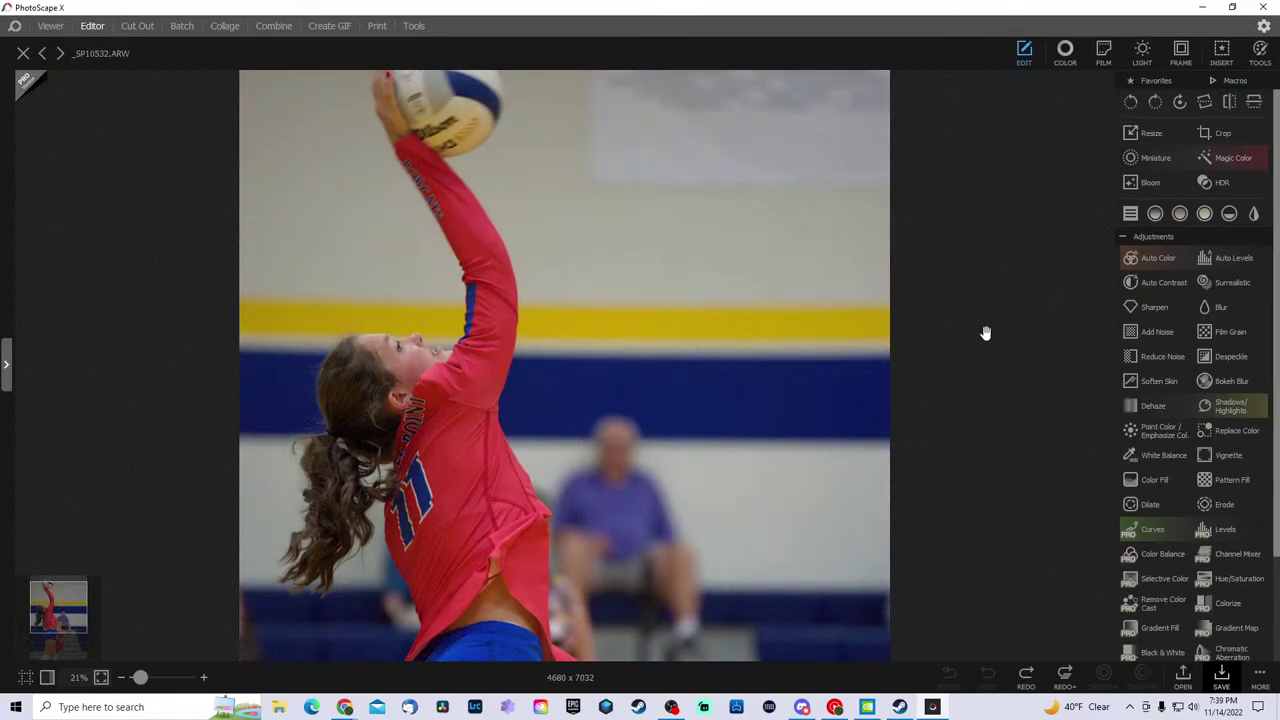
{"action": "scroll", "coordinate": [1228, 505], "scroll_direction": "down", "scroll_amount": 1}
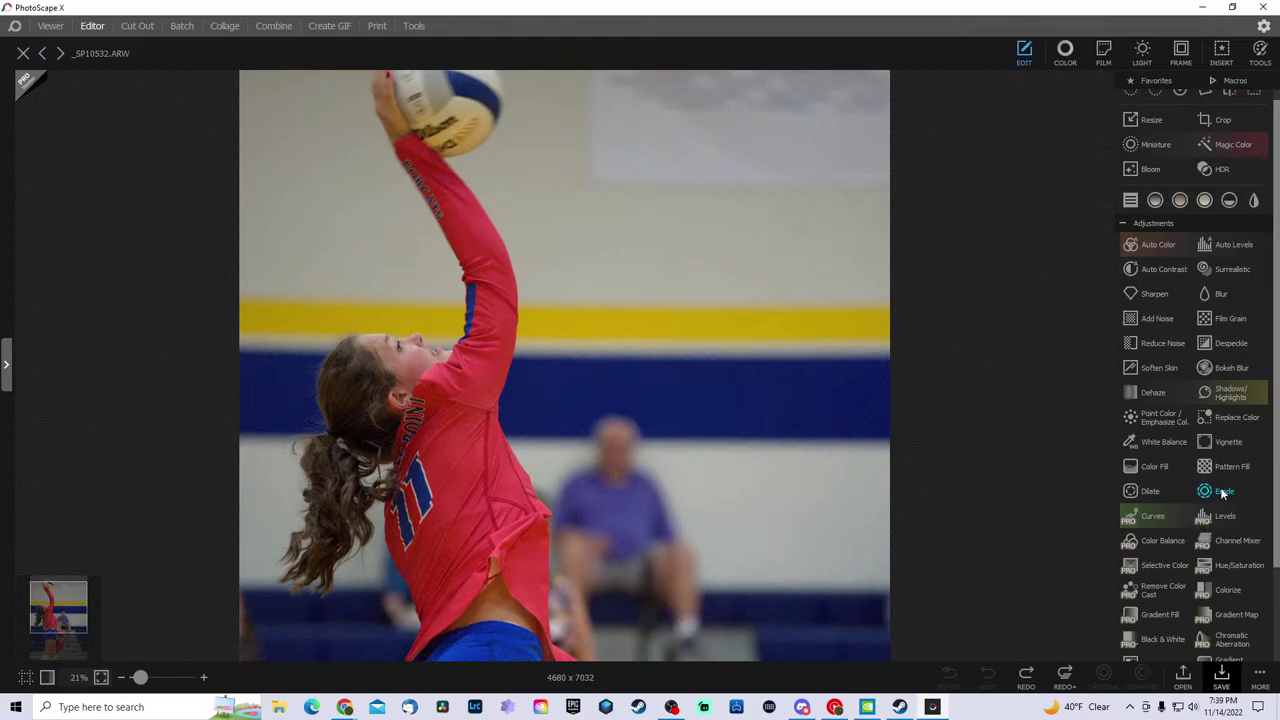
{"action": "left_click", "coordinate": [1223, 492]}
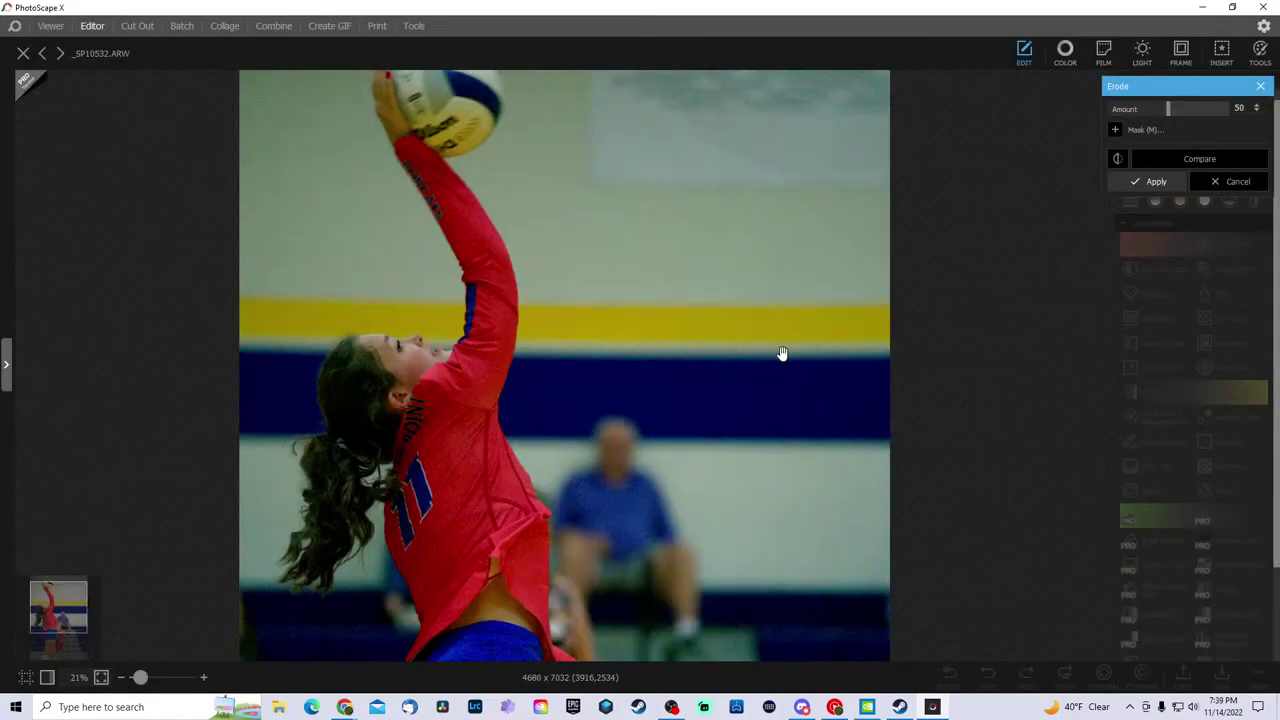
{"action": "left_click_drag", "start_coordinate": [786, 354], "coordinate": [694, 329]}
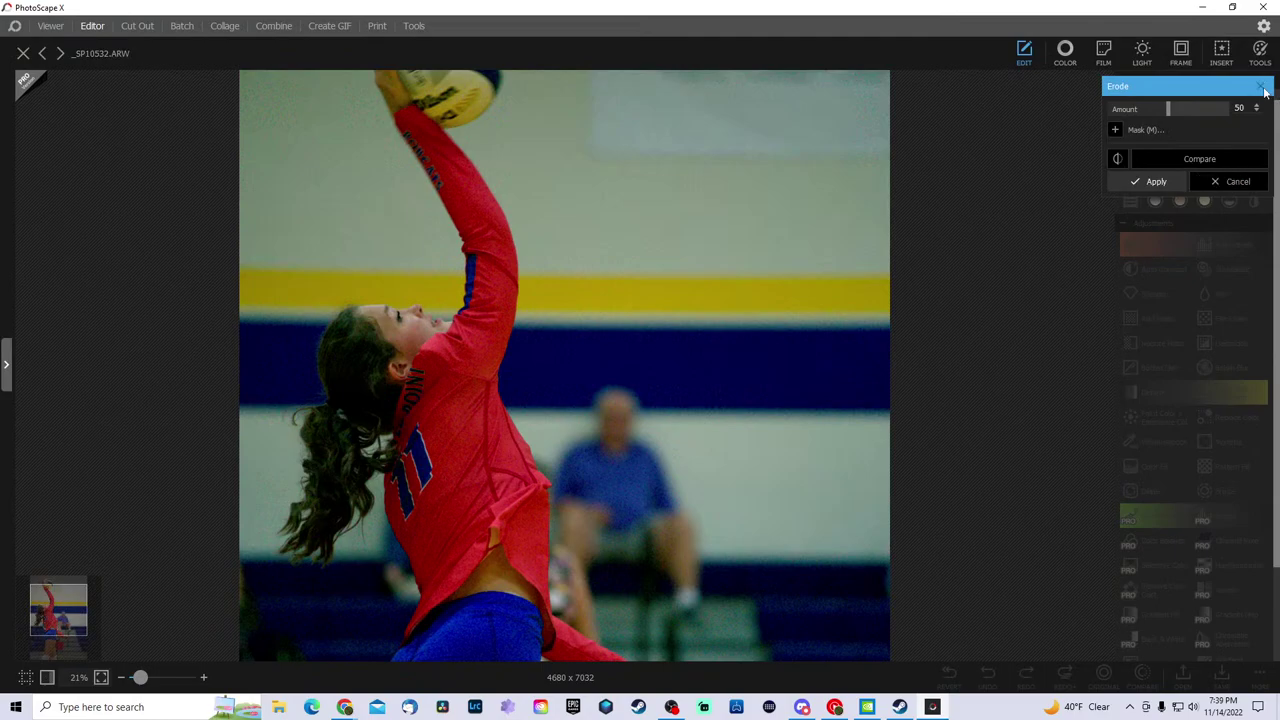
{"action": "left_click", "coordinate": [1232, 181]}
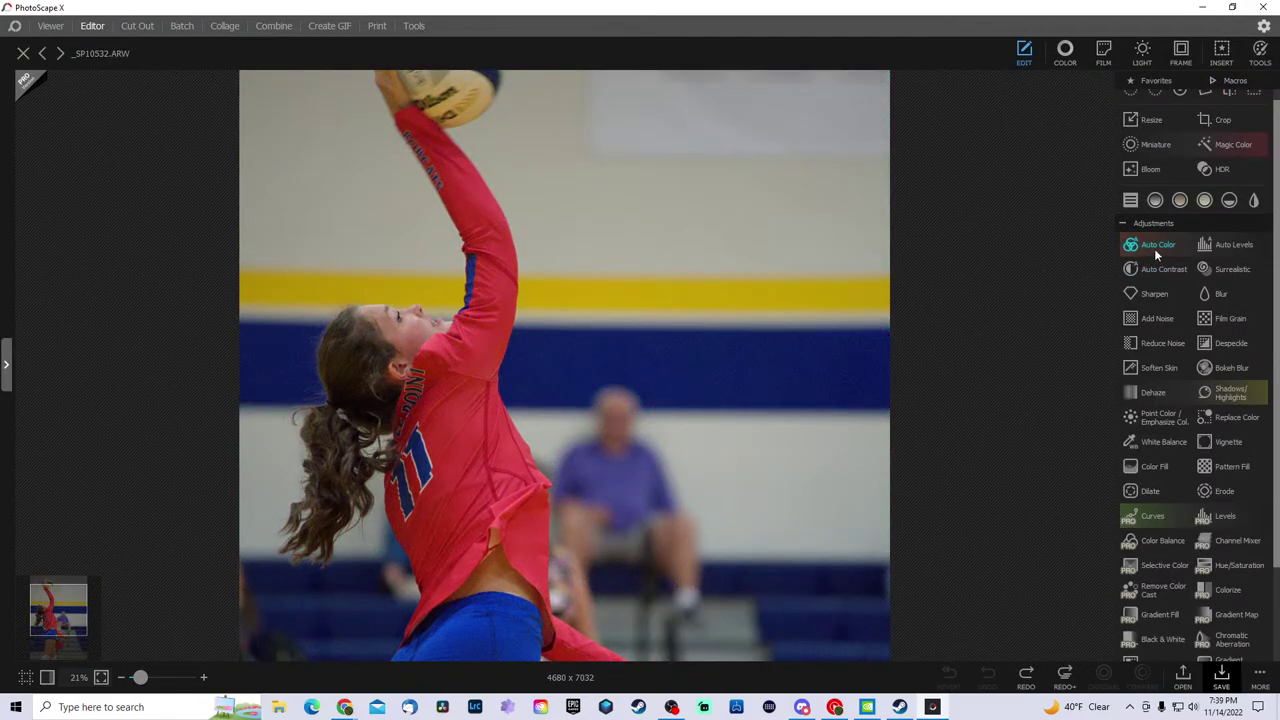
{"action": "left_click", "coordinate": [1230, 245]}
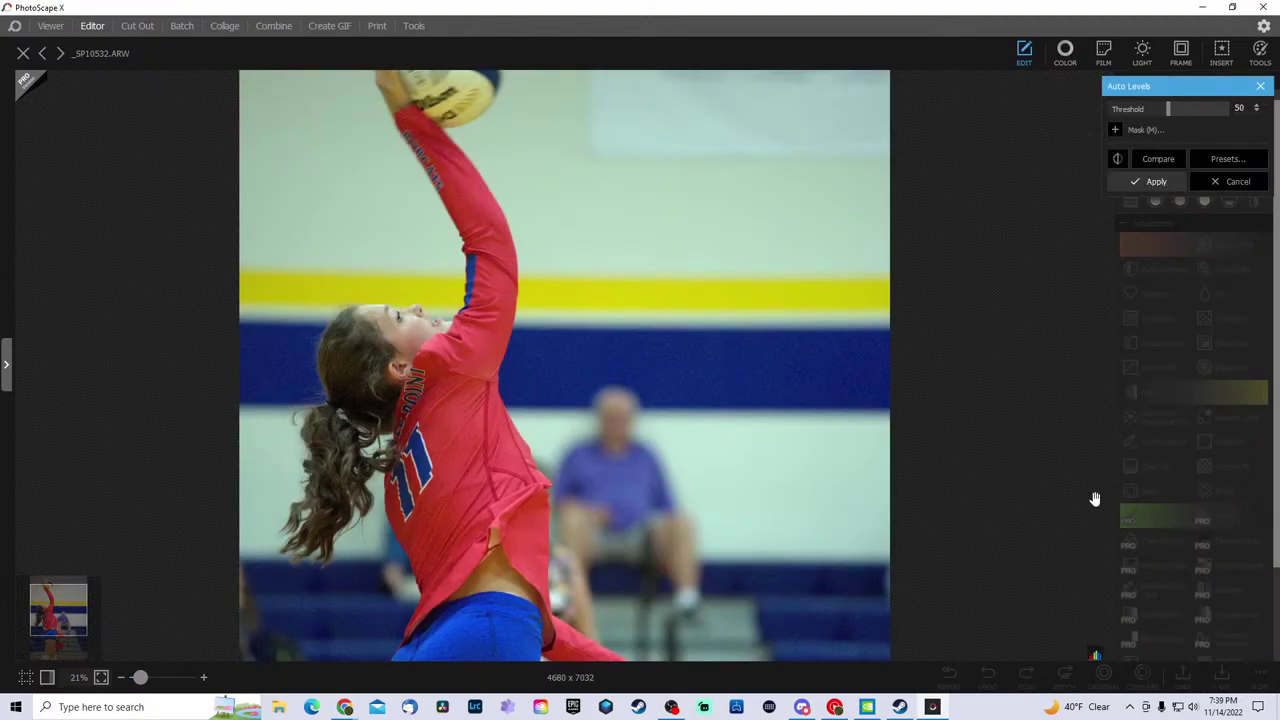
{"action": "left_click", "coordinate": [1260, 86]}
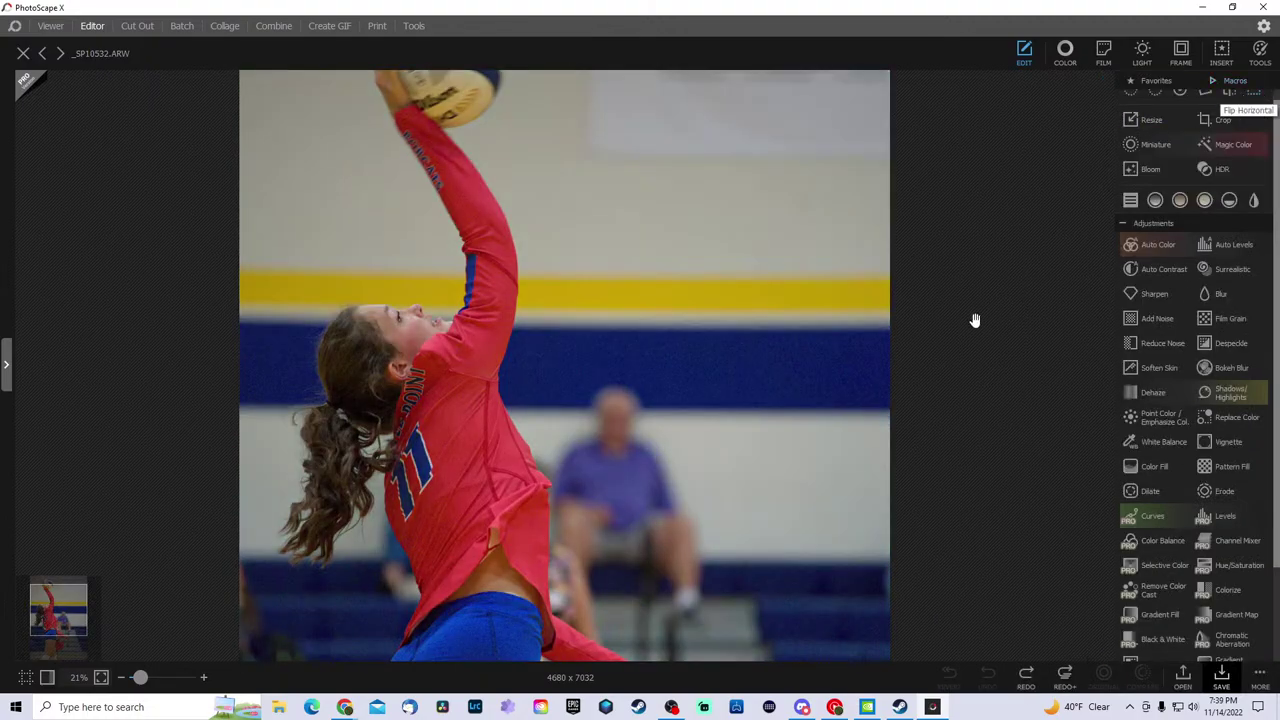
{"action": "left_click", "coordinate": [1063, 679]}
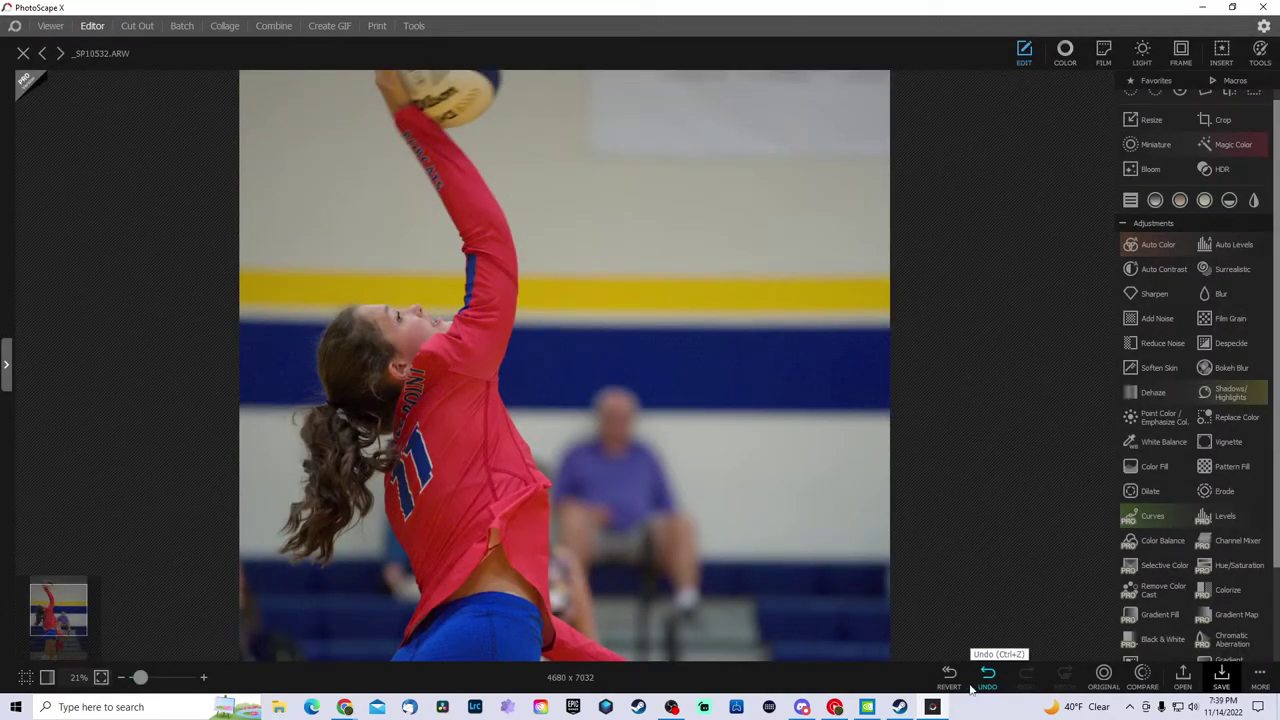
{"action": "left_click", "coordinate": [986, 671]}
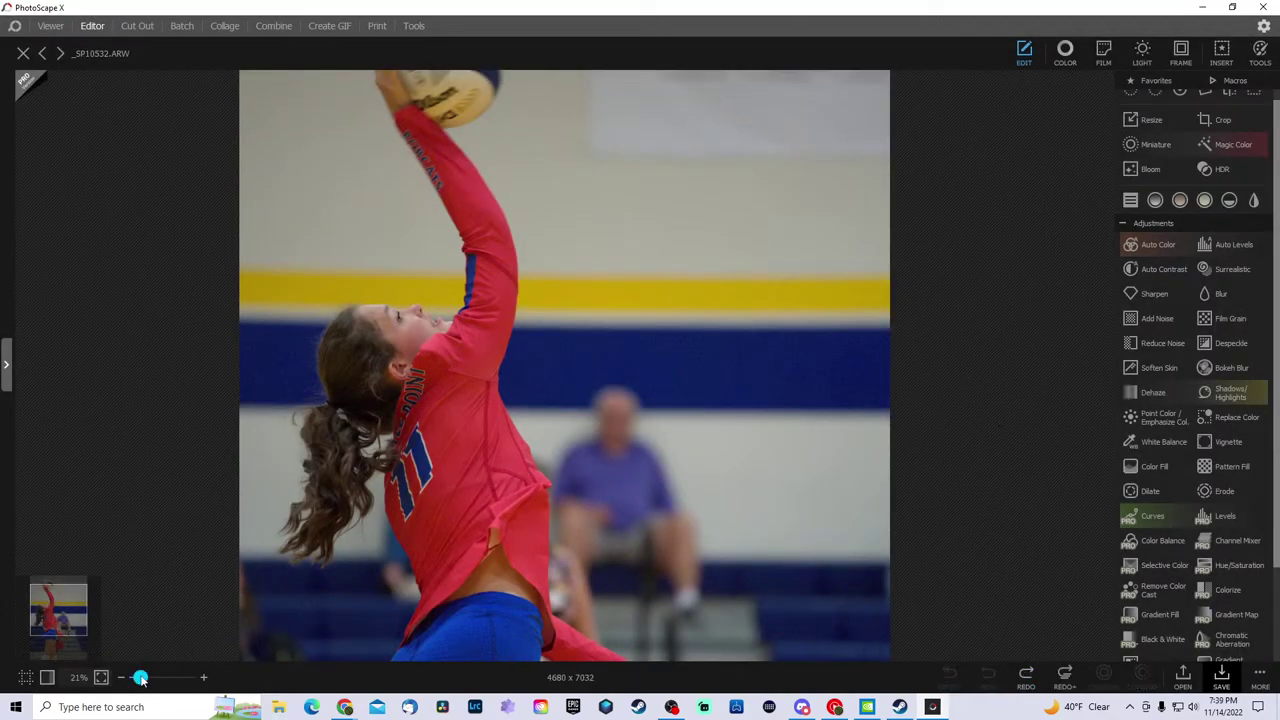
- Start a crop and try the 1920 x 1080, 1 x 1, A4 and 4 x 5 ratios
{"action": "left_click_drag", "start_coordinate": [141, 678], "coordinate": [138, 678]}
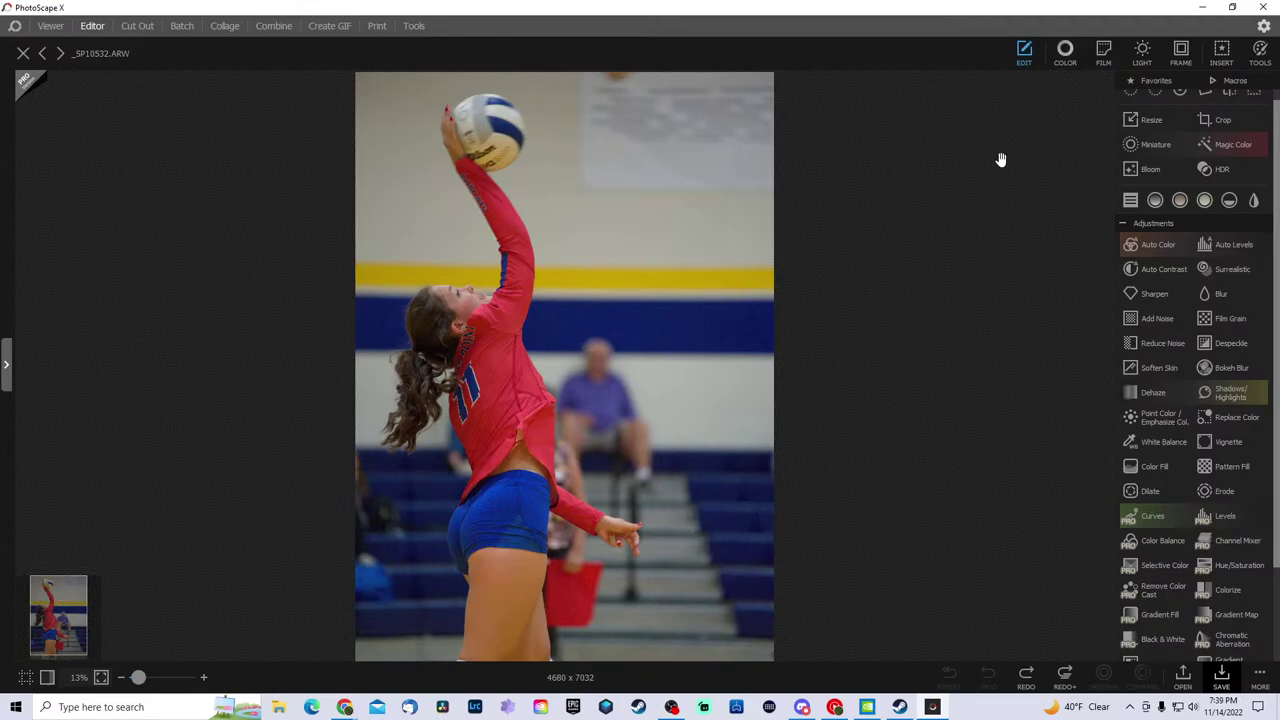
{"action": "left_click", "coordinate": [1218, 121]}
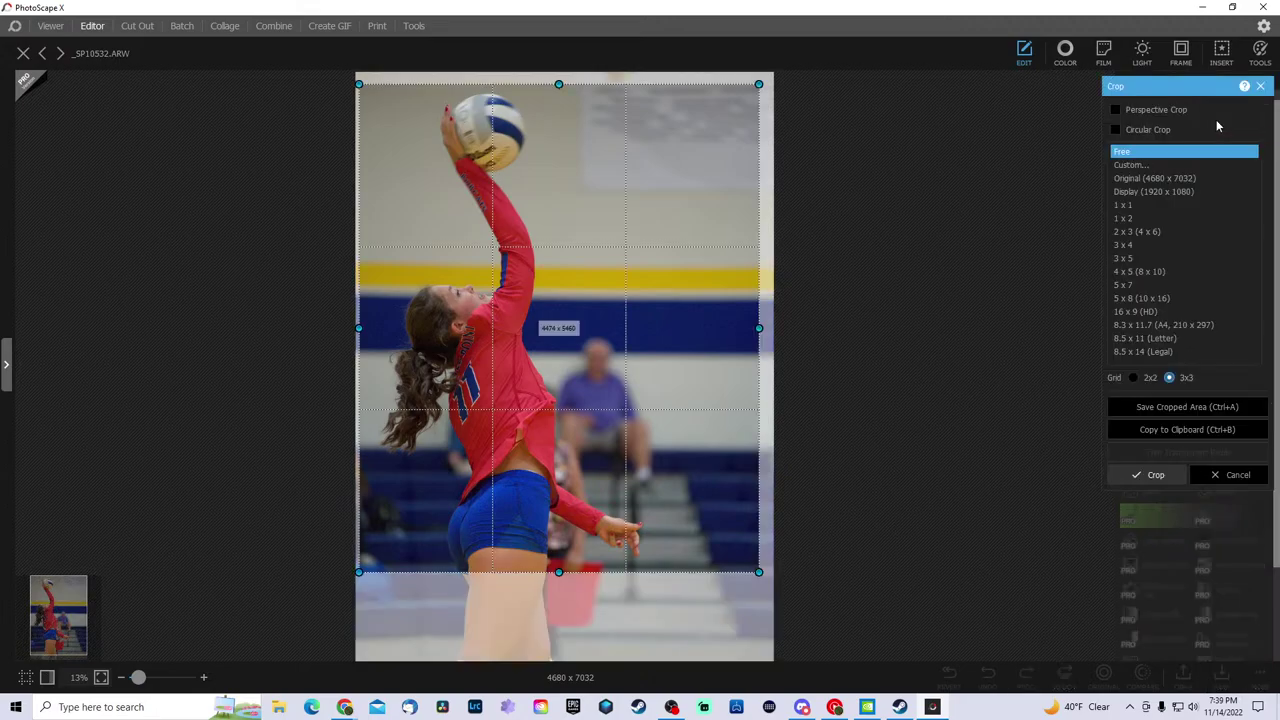
{"action": "left_click_drag", "start_coordinate": [587, 657], "coordinate": [587, 584]}
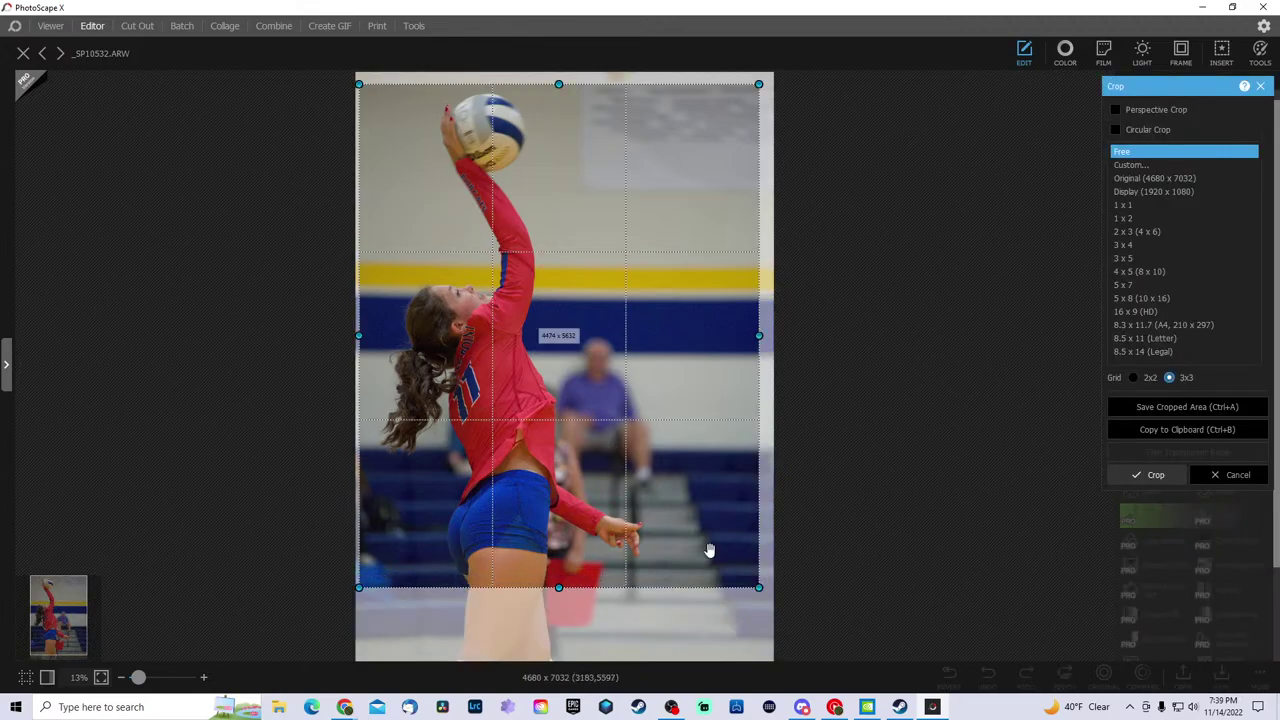
{"action": "left_click", "coordinate": [1165, 193]}
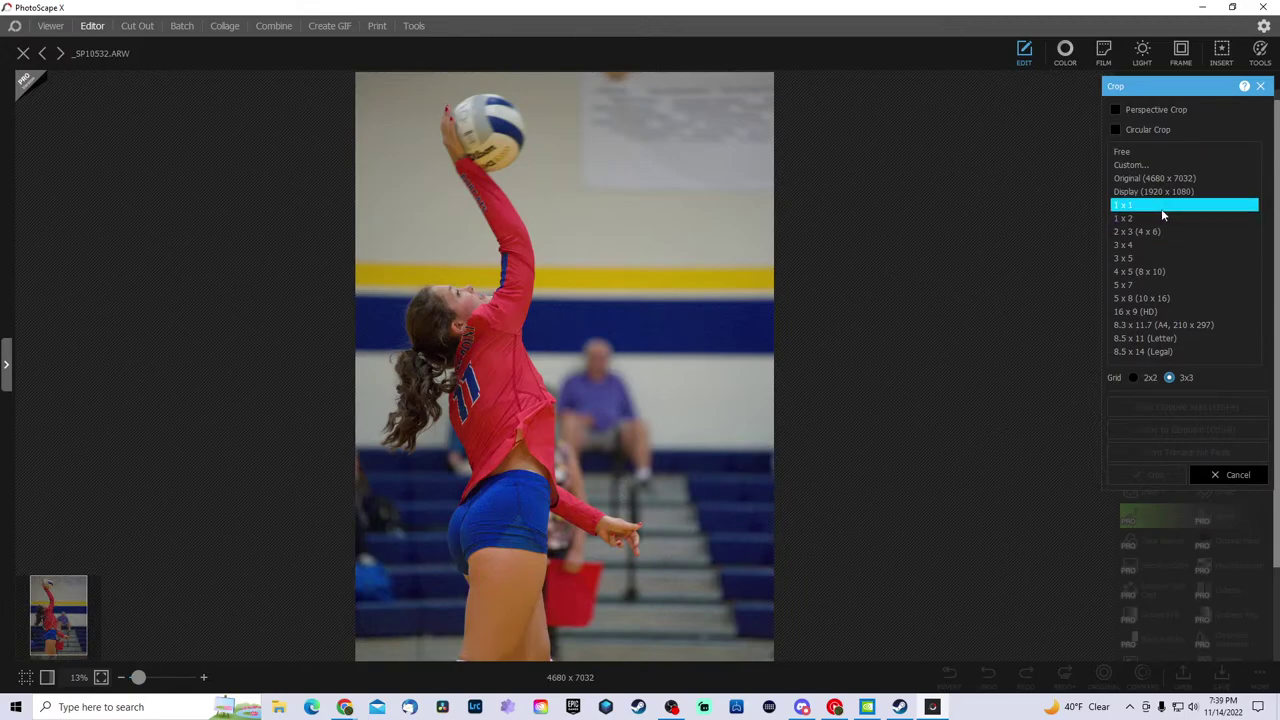
{"action": "left_click", "coordinate": [1162, 208]}
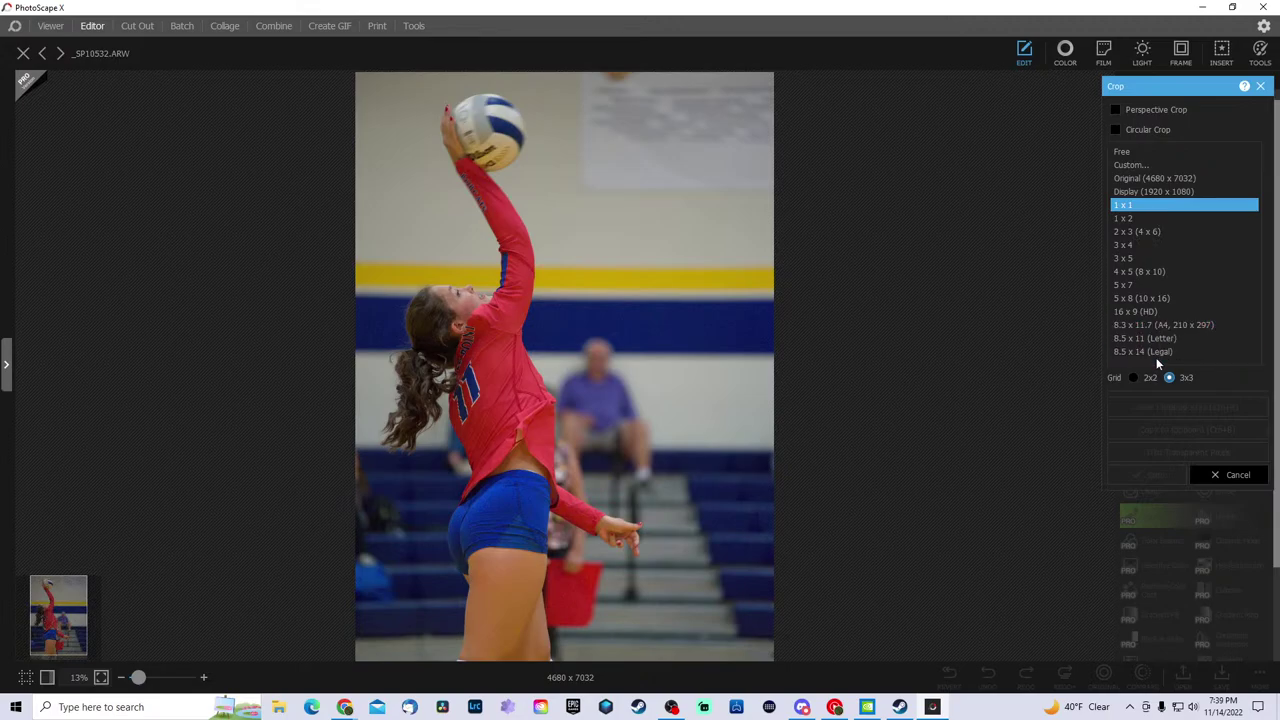
{"action": "left_click", "coordinate": [1160, 325]}
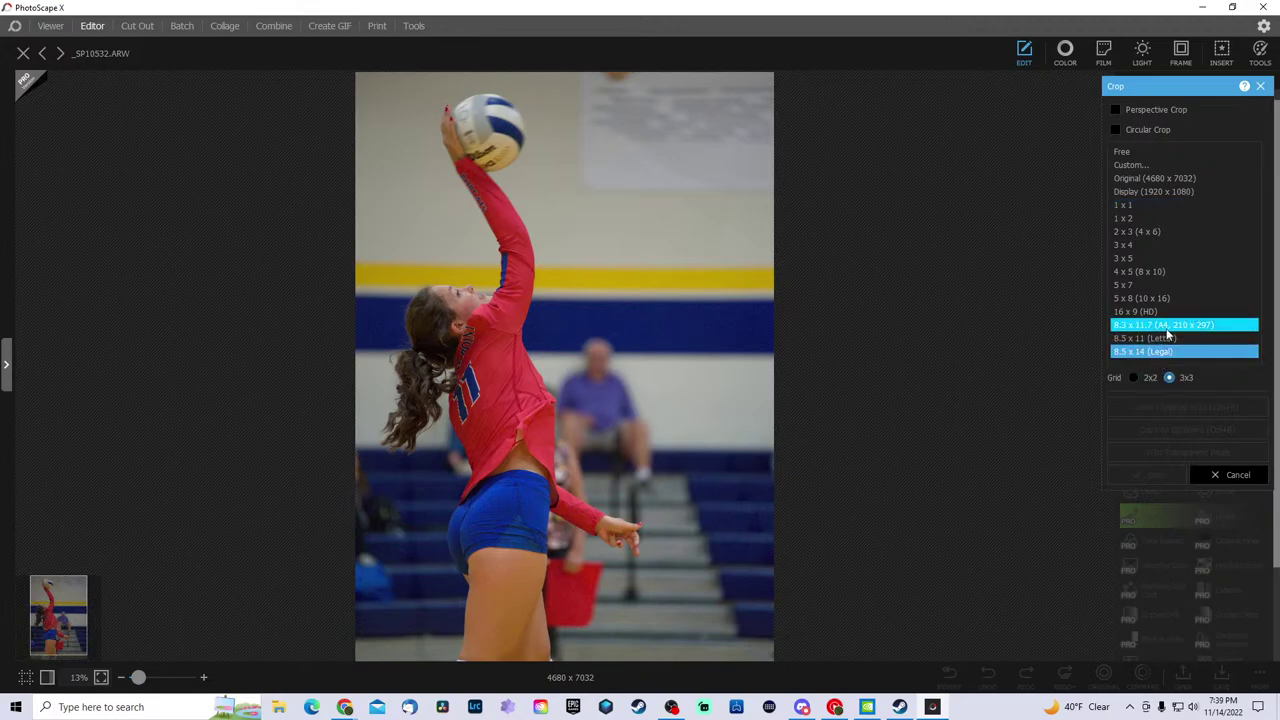
{"action": "left_click", "coordinate": [1157, 273]}
- Cancel, then crop the photo with a Free ratio to 4474 x 5460
{"action": "left_click", "coordinate": [1224, 472]}
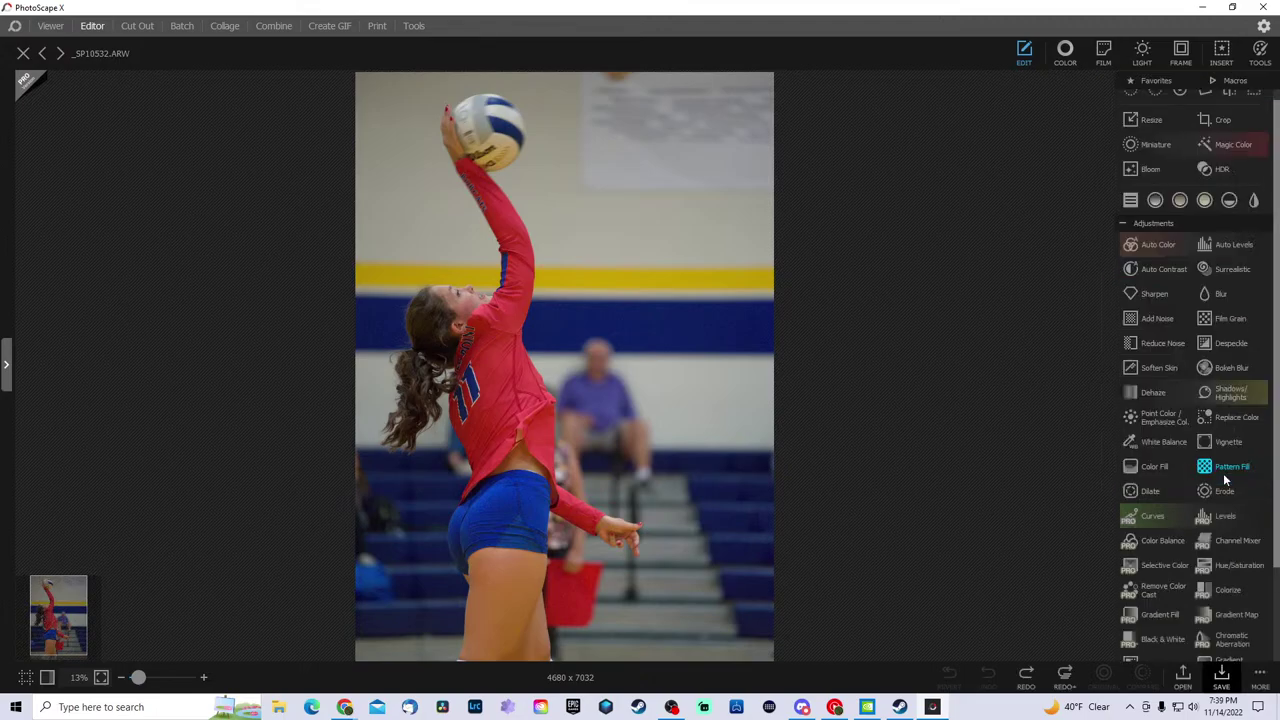
{"action": "left_click", "coordinate": [1218, 120]}
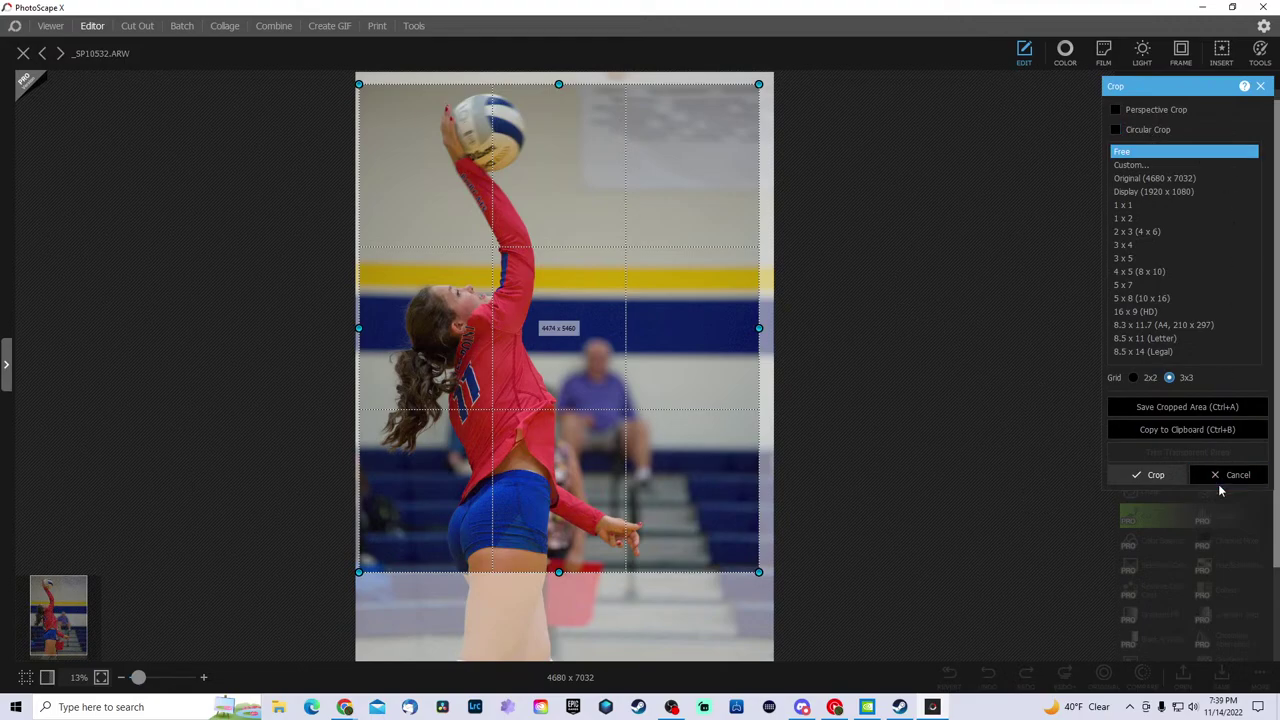
{"action": "left_click", "coordinate": [1155, 475]}
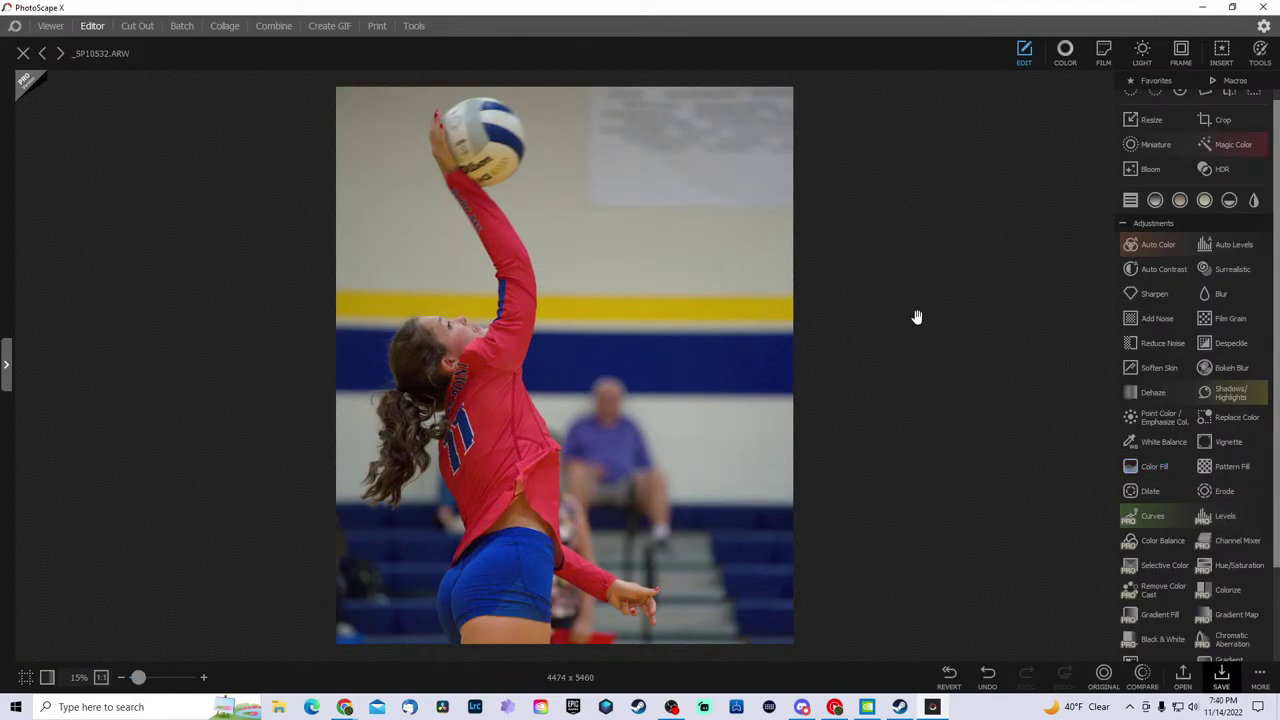
- Apply Auto Contrast after testing threshold values between 52 and 82
{"action": "left_click", "coordinate": [1152, 269]}
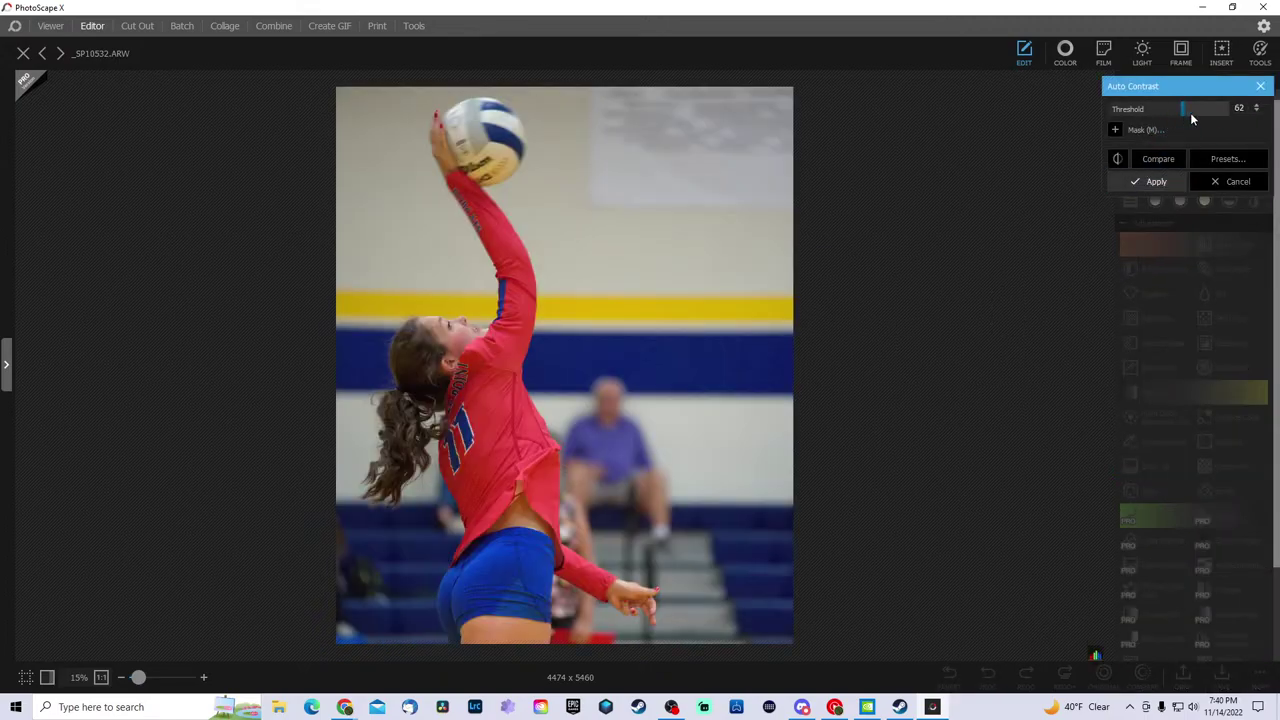
{"action": "left_click_drag", "start_coordinate": [1219, 117], "coordinate": [1171, 120]}
{"action": "left_click", "coordinate": [1140, 184]}
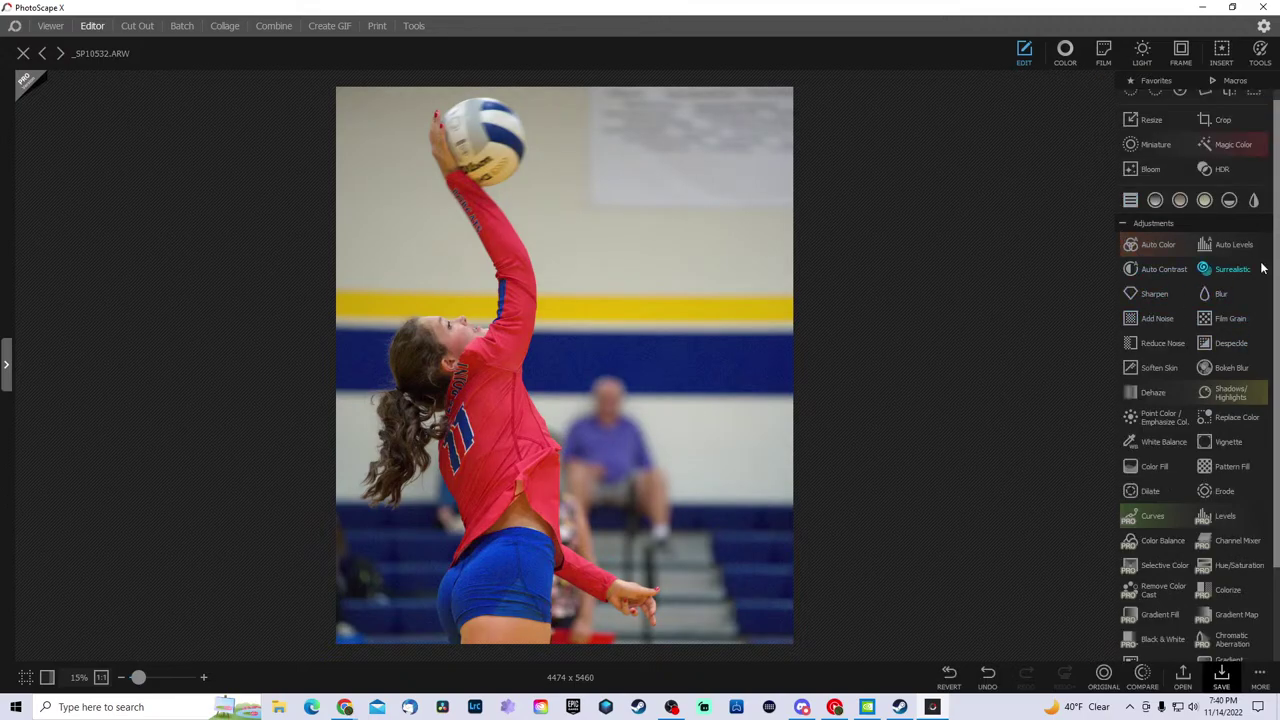
{"action": "left_click", "coordinate": [1158, 295]}
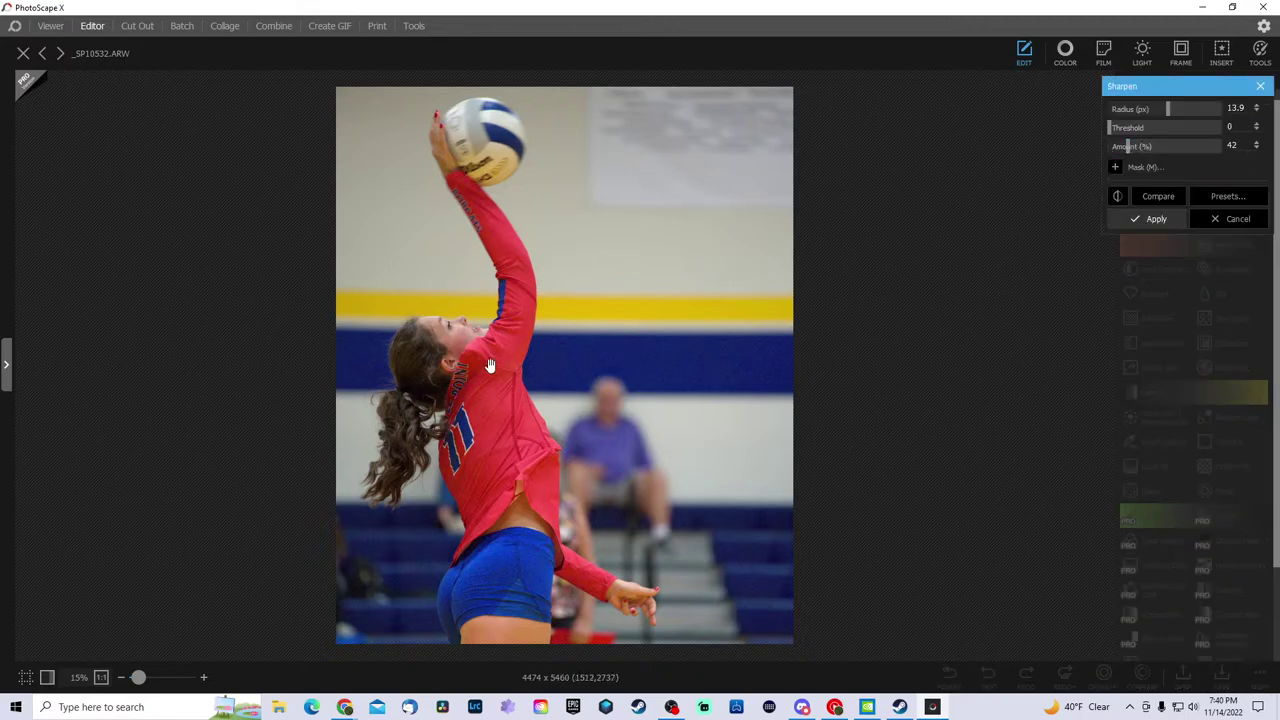
{"action": "left_click", "coordinate": [140, 678]}
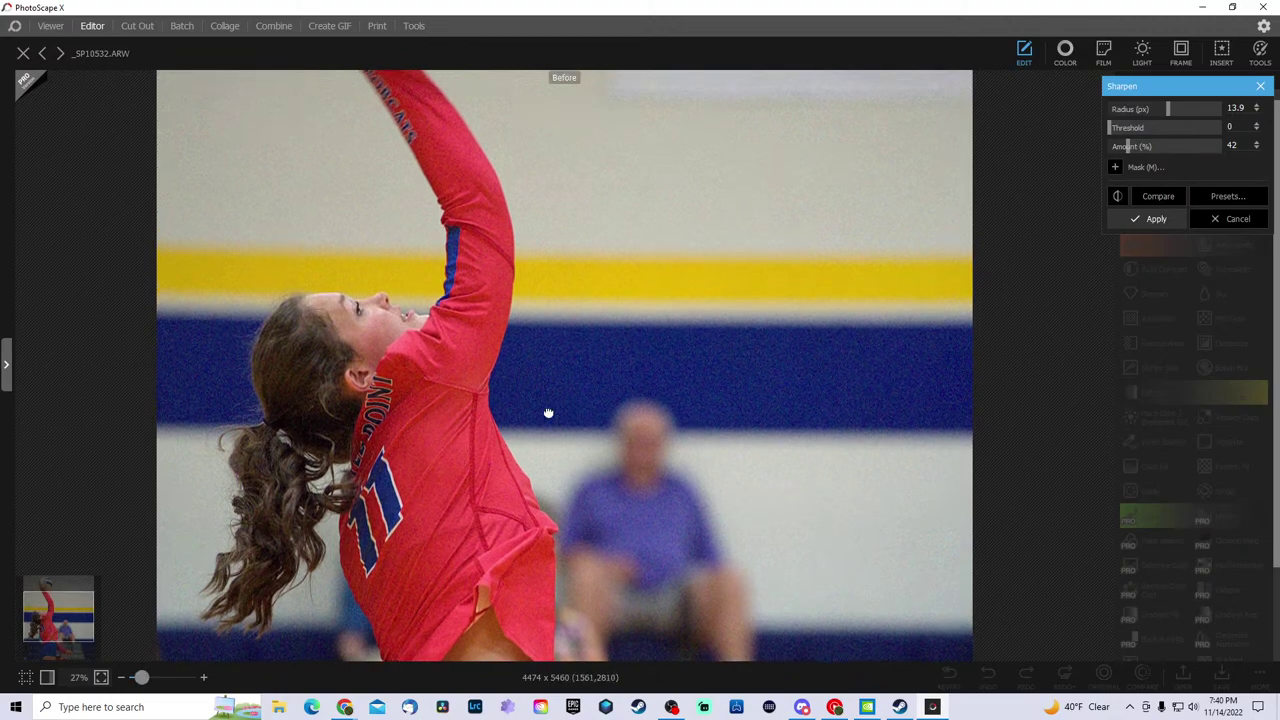
{"action": "scroll", "coordinate": [300, 522], "scroll_direction": "up", "scroll_amount": 1}
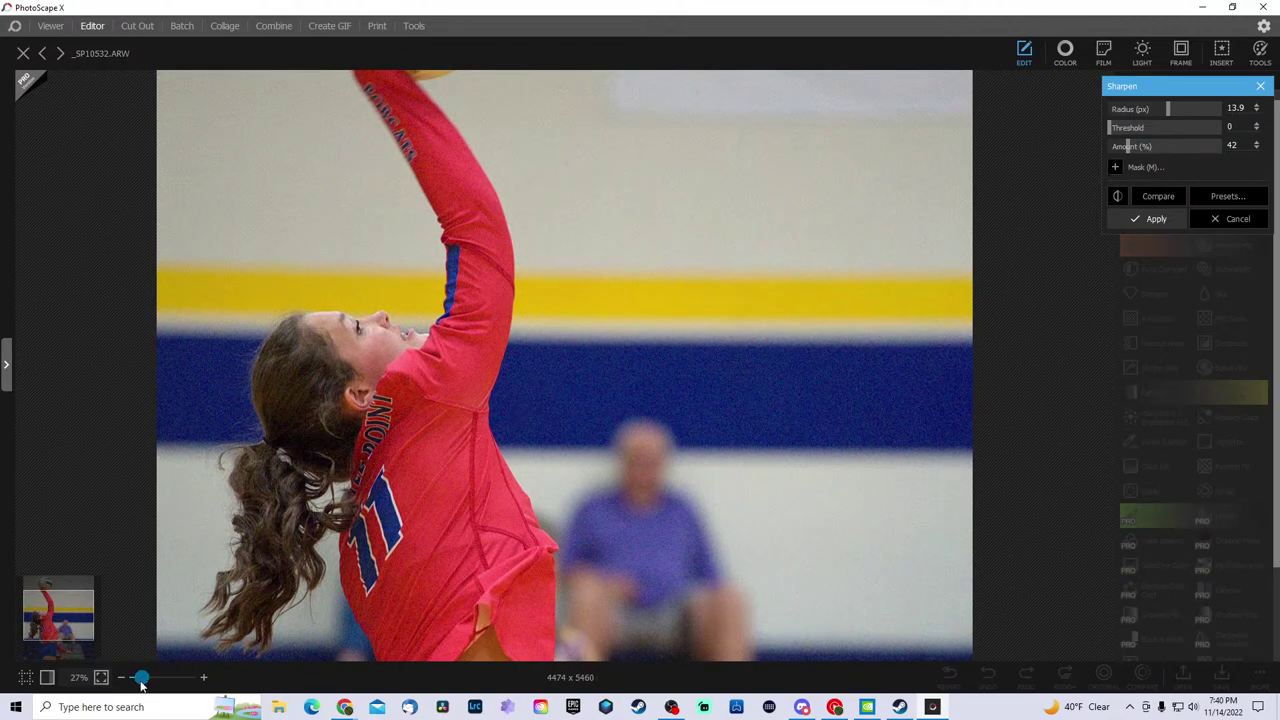
{"action": "left_click", "coordinate": [1230, 218]}
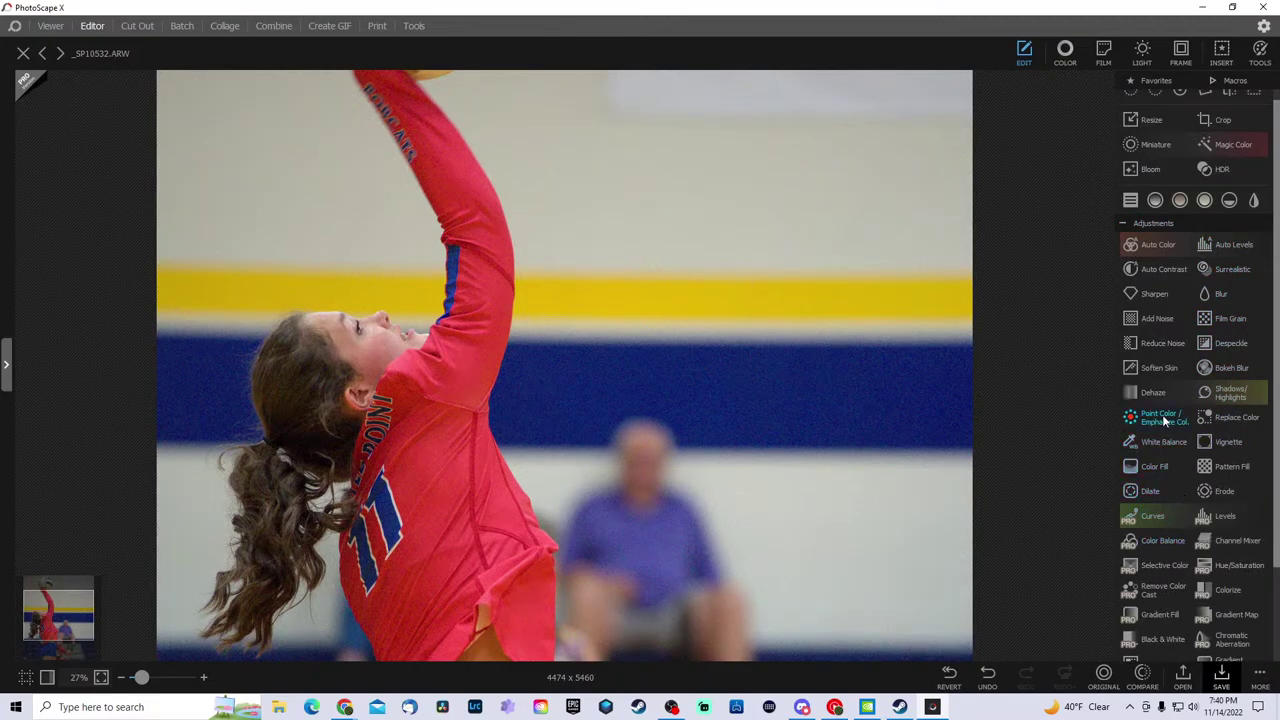
- Apply Reduce Noise at luminance 20 and color 19, then compare with the original up close
{"action": "left_click", "coordinate": [1163, 342]}
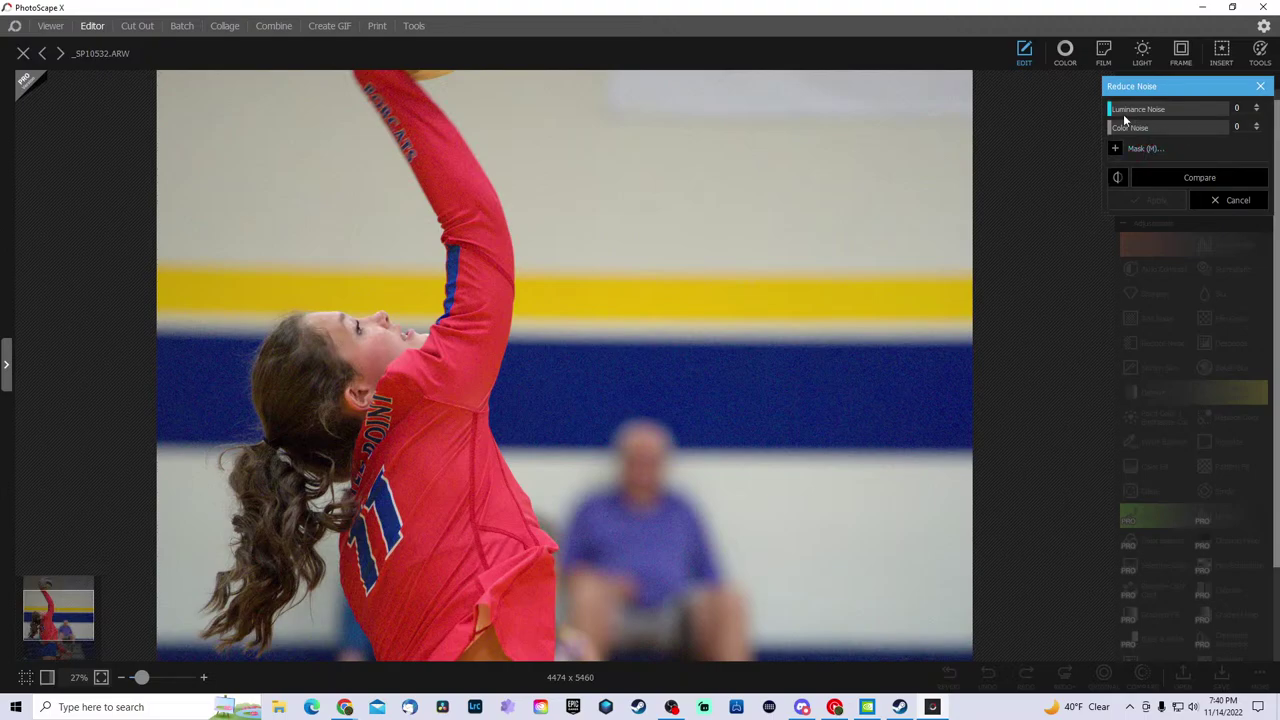
{"action": "mouse_move", "coordinate": [1111, 112]}
{"action": "left_mouse_down"}
{"action": "mouse_move", "coordinate": [1146, 110]}
{"action": "mouse_move", "coordinate": [1157, 126]}
{"action": "mouse_move", "coordinate": [1131, 127]}
{"action": "left_mouse_up"}
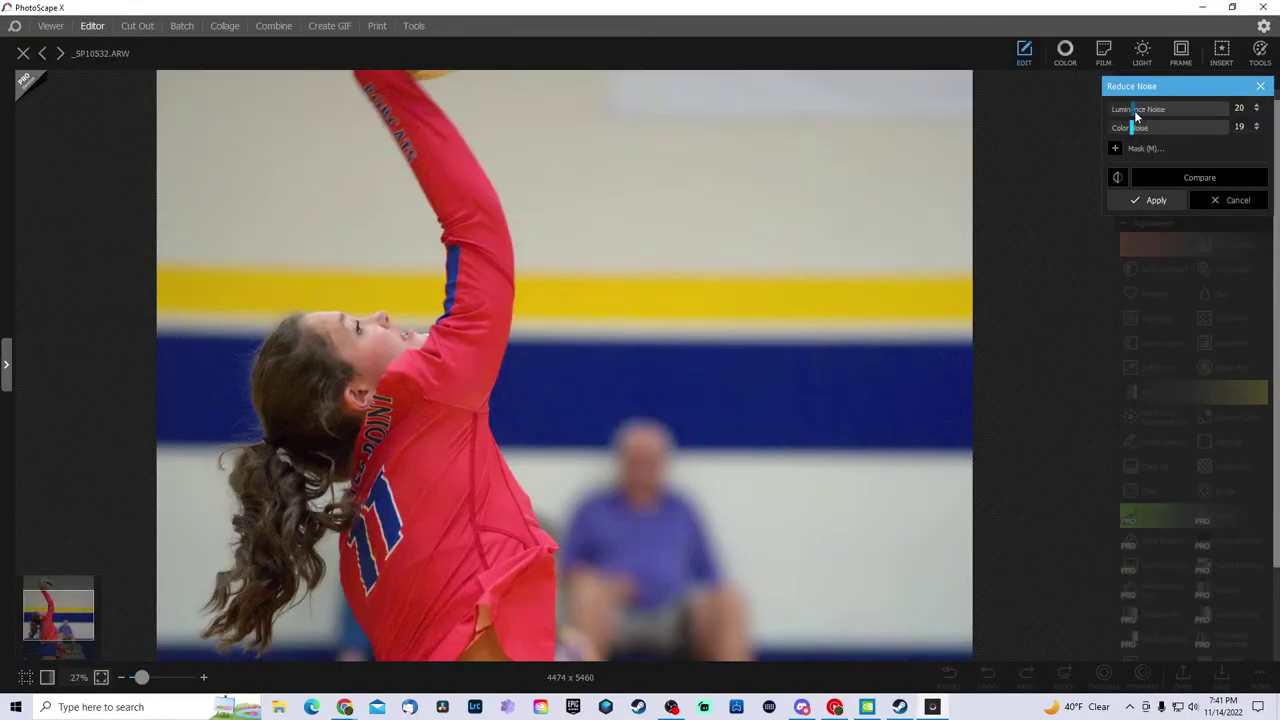
{"action": "left_click", "coordinate": [1134, 110]}
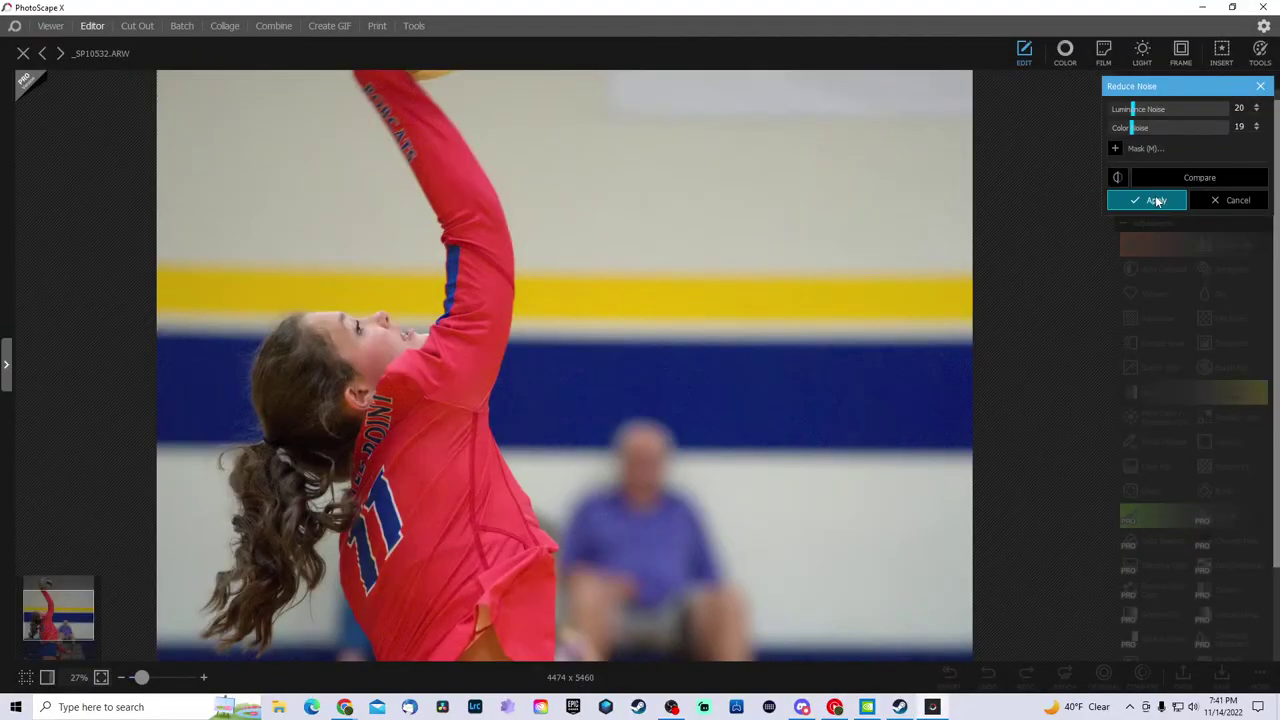
{"action": "left_click", "coordinate": [1156, 201]}
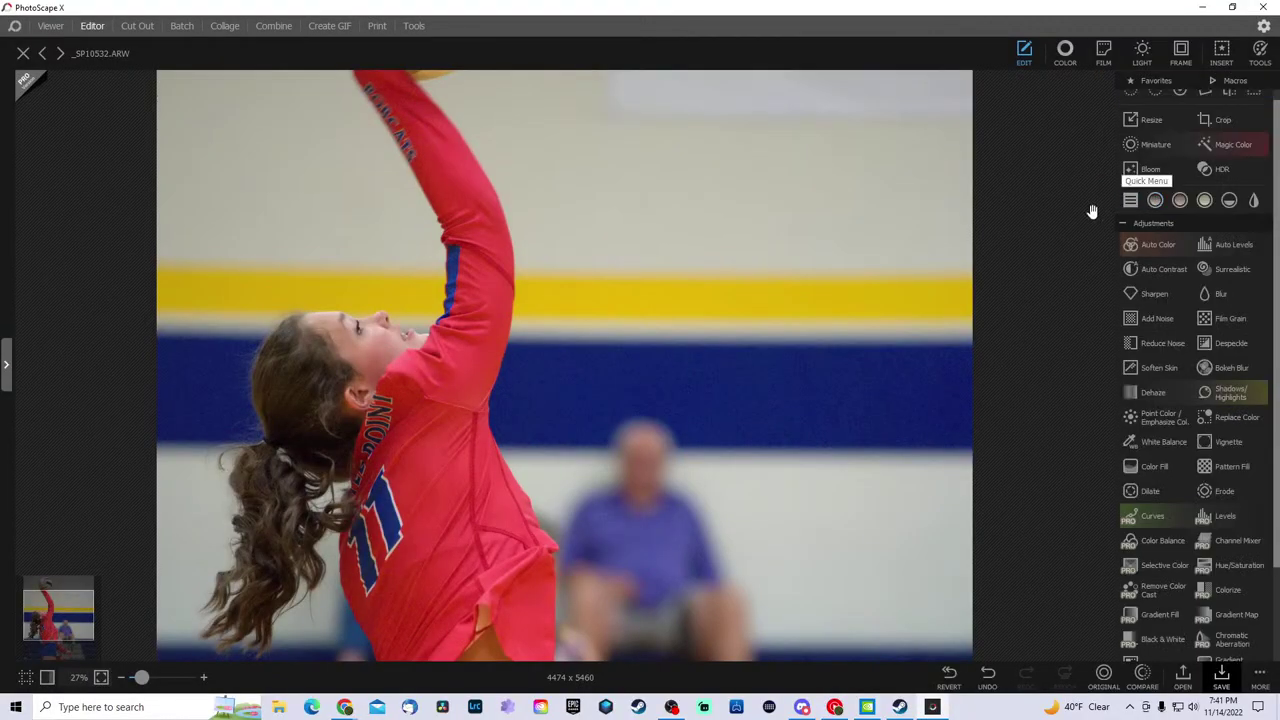
{"action": "left_click", "coordinate": [1147, 679]}
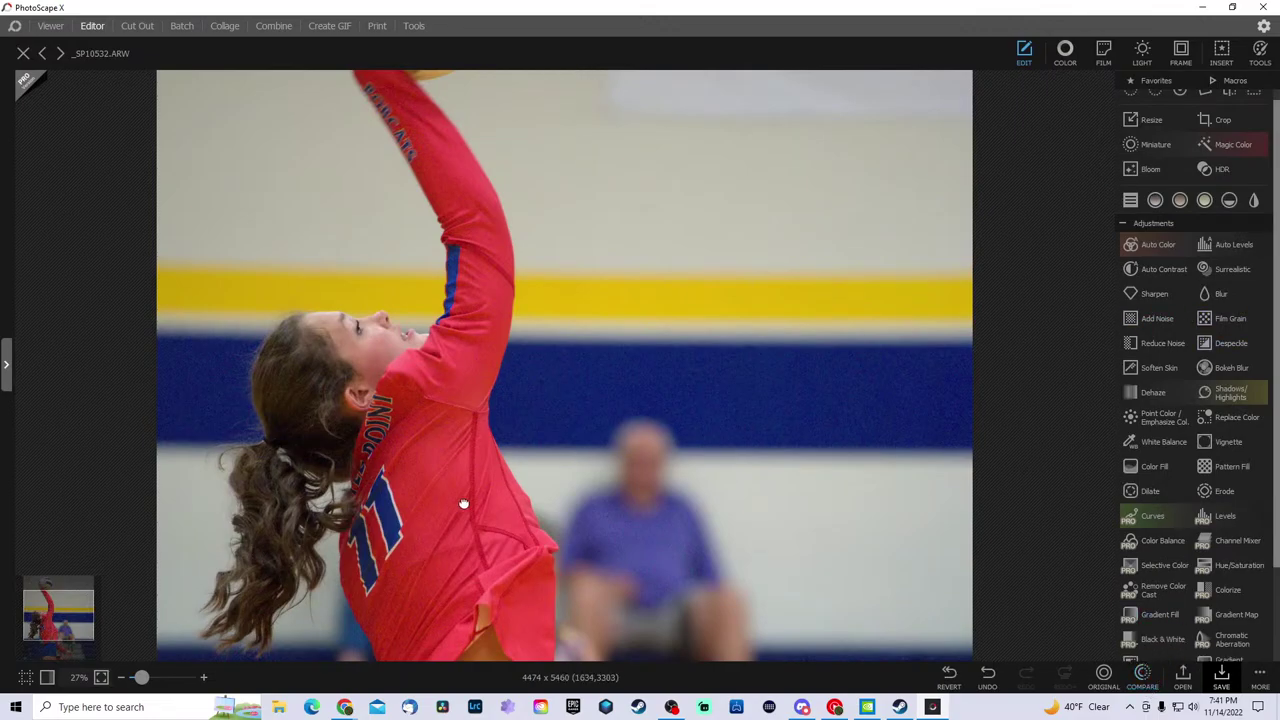
{"action": "scroll", "coordinate": [463, 506], "scroll_direction": "down", "scroll_amount": 1}
{"action": "left_click_drag", "start_coordinate": [141, 679], "coordinate": [145, 680]}
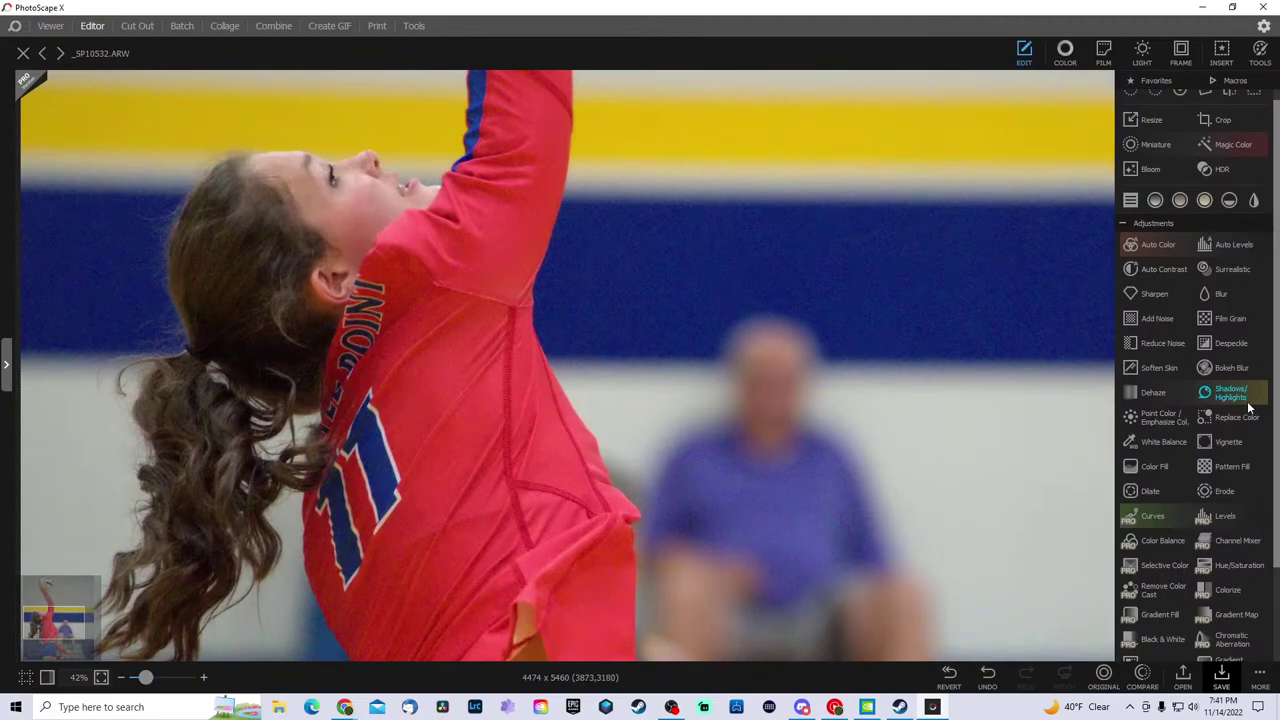
- Apply Sharpen with a lowered Amount, then zoom out to the whole photo
{"action": "left_click", "coordinate": [1158, 294]}
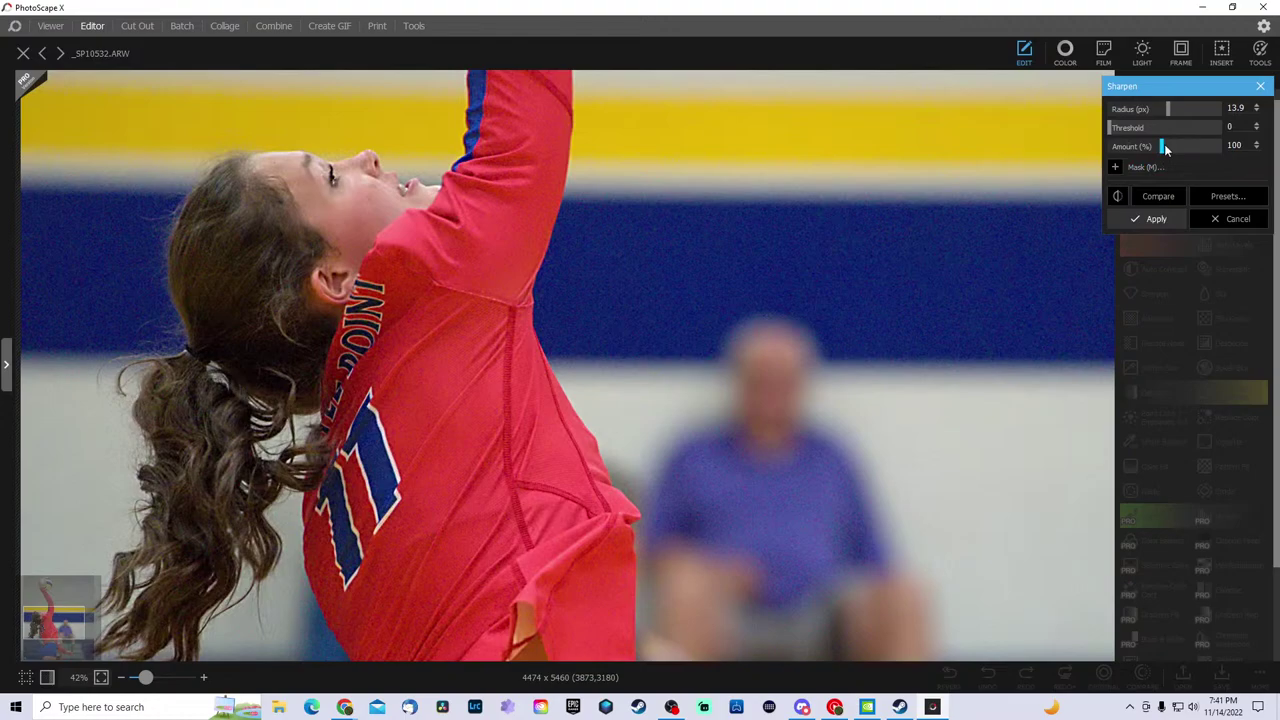
{"action": "mouse_move", "coordinate": [1164, 145]}
{"action": "left_mouse_down"}
{"action": "mouse_move", "coordinate": [1142, 147]}
{"action": "mouse_move", "coordinate": [1157, 146]}
{"action": "left_mouse_up"}
{"action": "left_click", "coordinate": [1157, 219]}
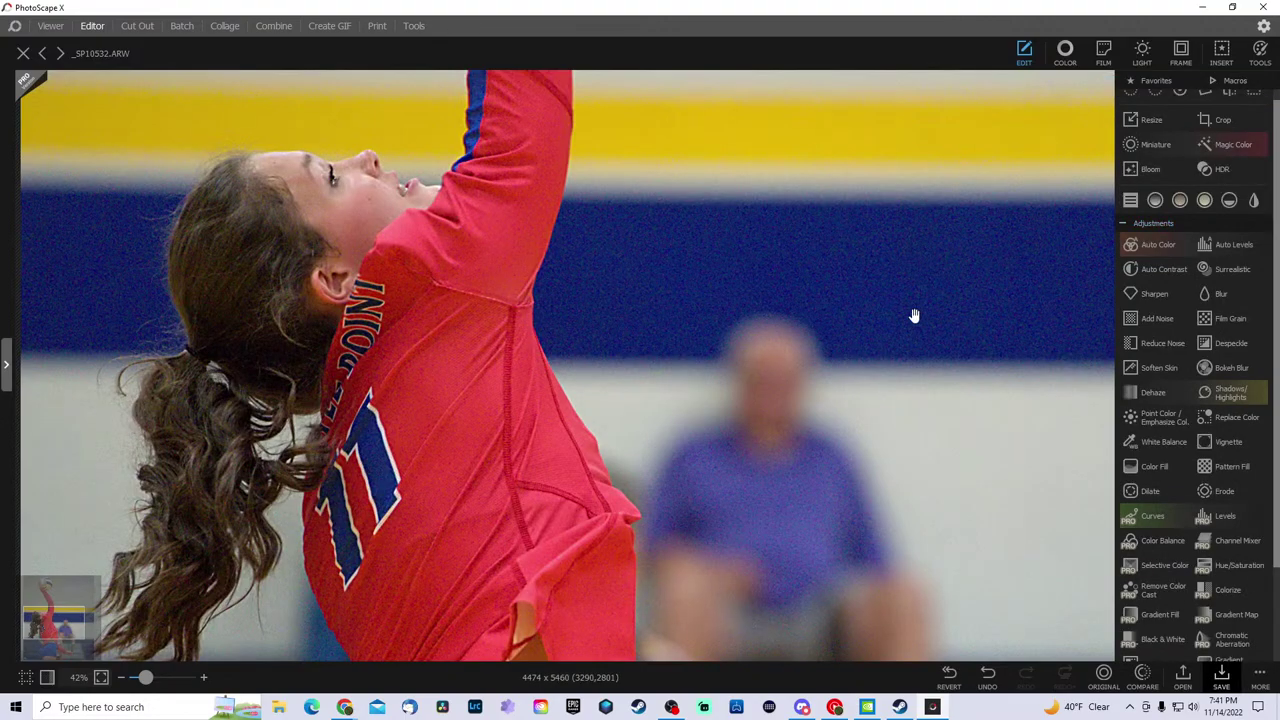
{"action": "left_click_drag", "start_coordinate": [144, 678], "coordinate": [139, 678]}
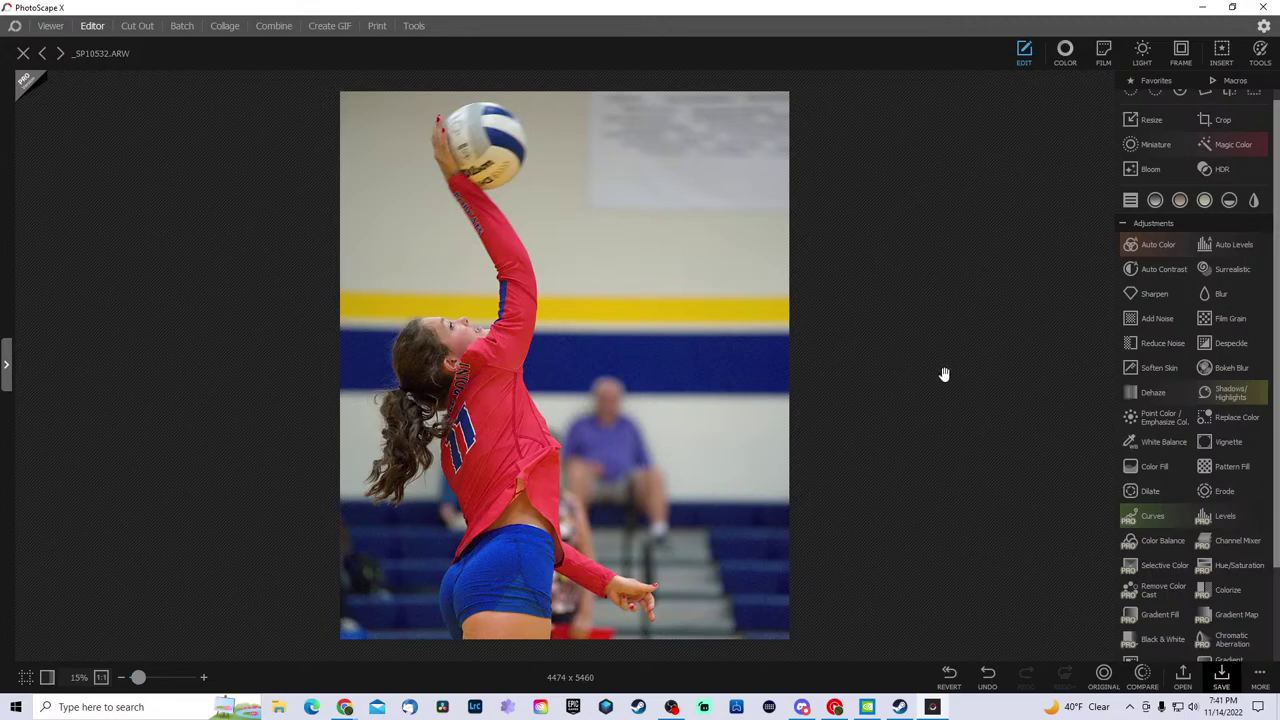
- Try White Balance with Preserve Luminosity off on a sampled white area, then discard it
{"action": "left_click", "coordinate": [1160, 440]}
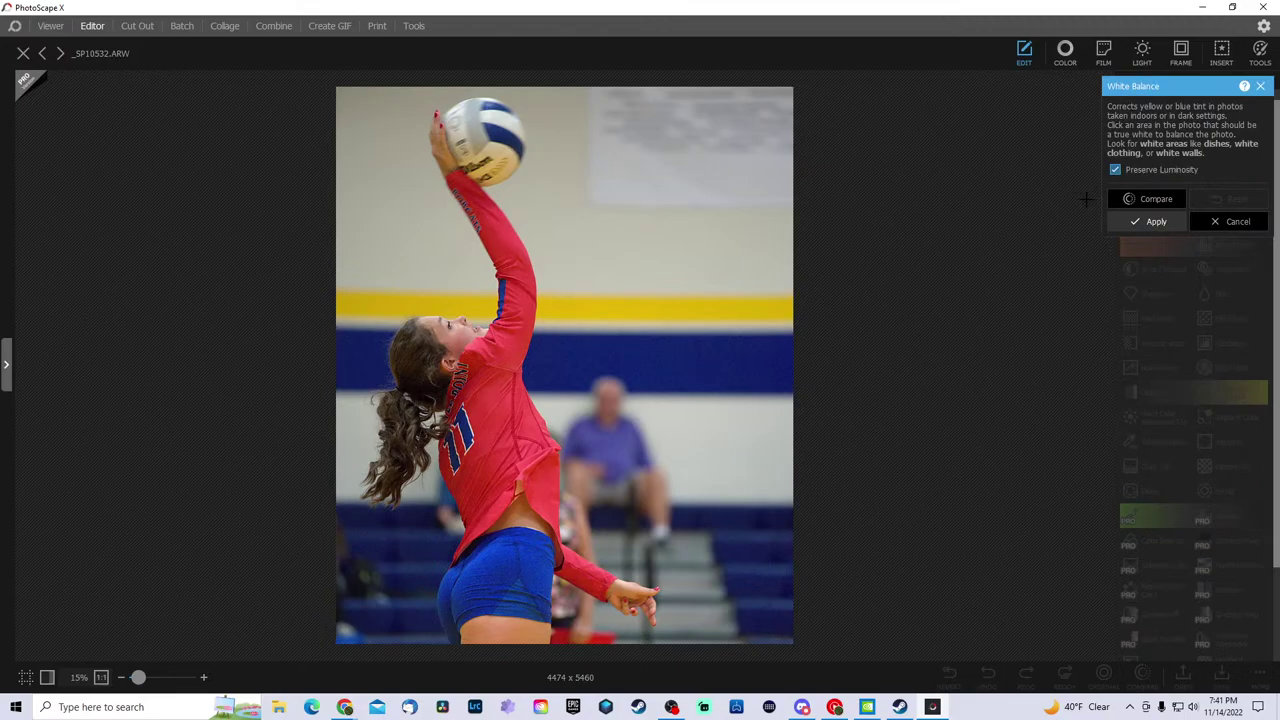
{"action": "left_click", "coordinate": [1117, 172]}
{"action": "left_click", "coordinate": [600, 165]}
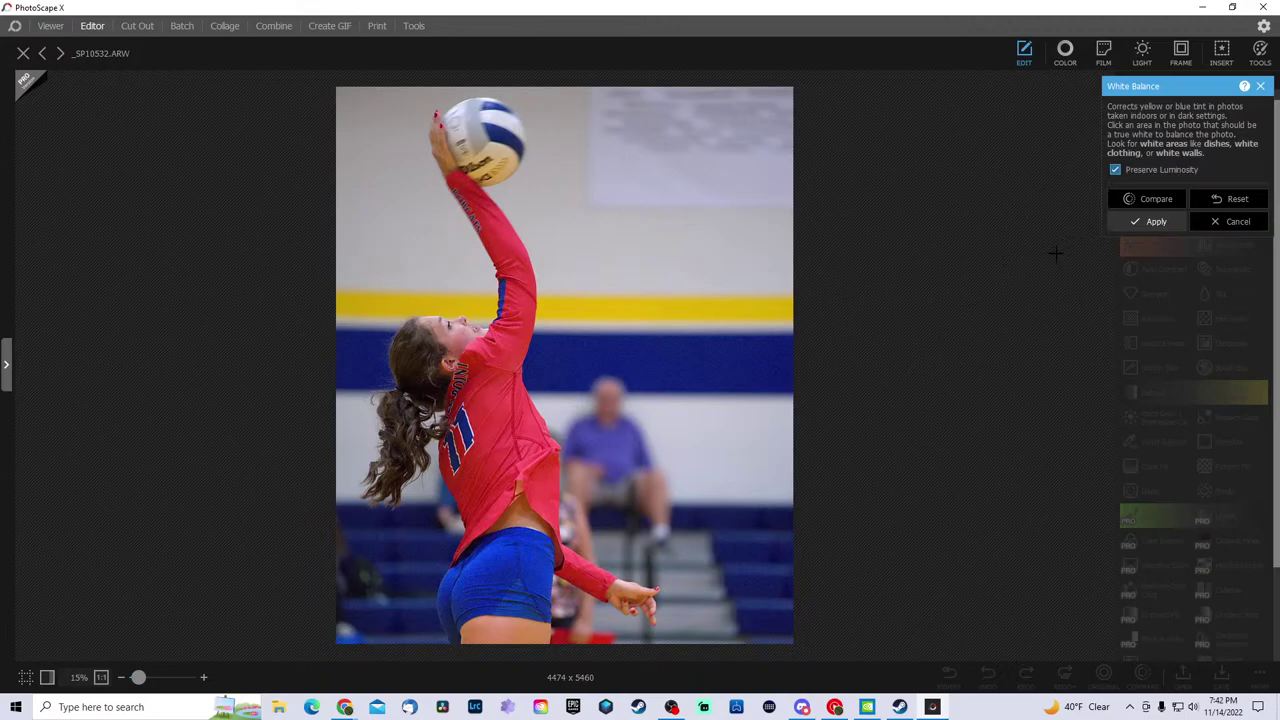
{"action": "left_click", "coordinate": [1230, 222]}
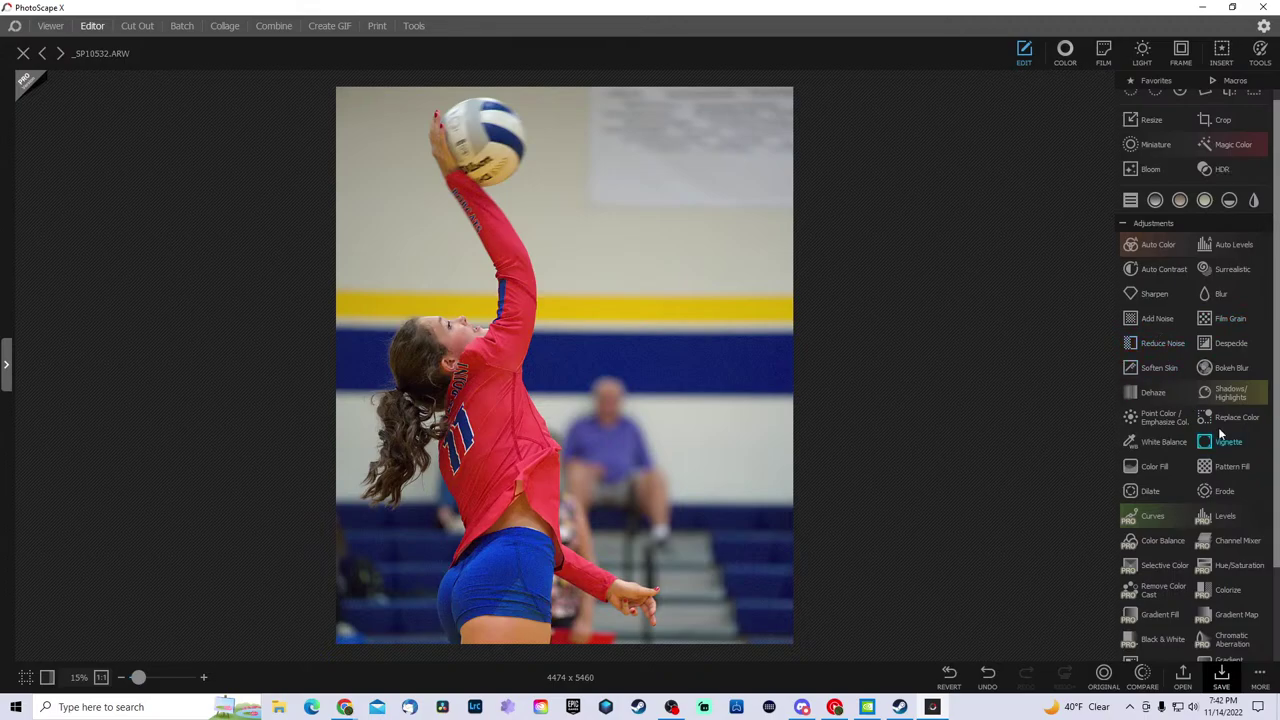
- Apply White Balance sampled from the white of the volleyball
{"action": "left_click", "coordinate": [1165, 442]}
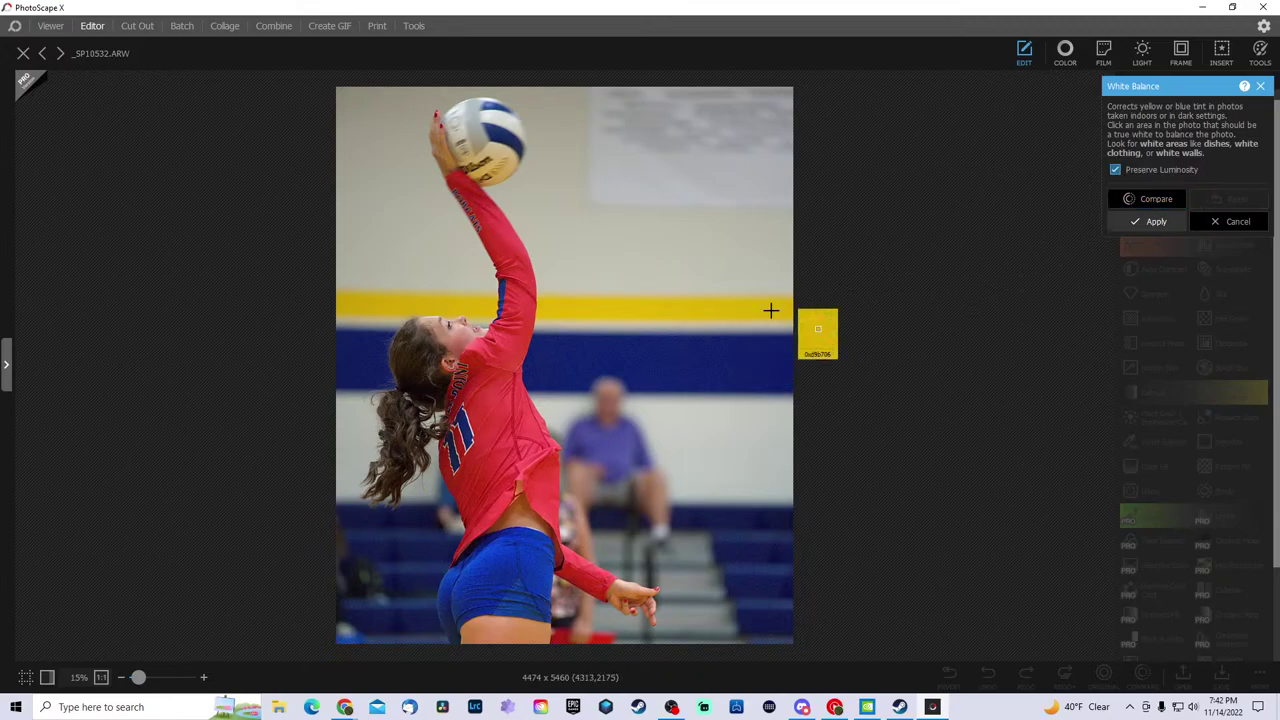
{"action": "left_click", "coordinate": [503, 119]}
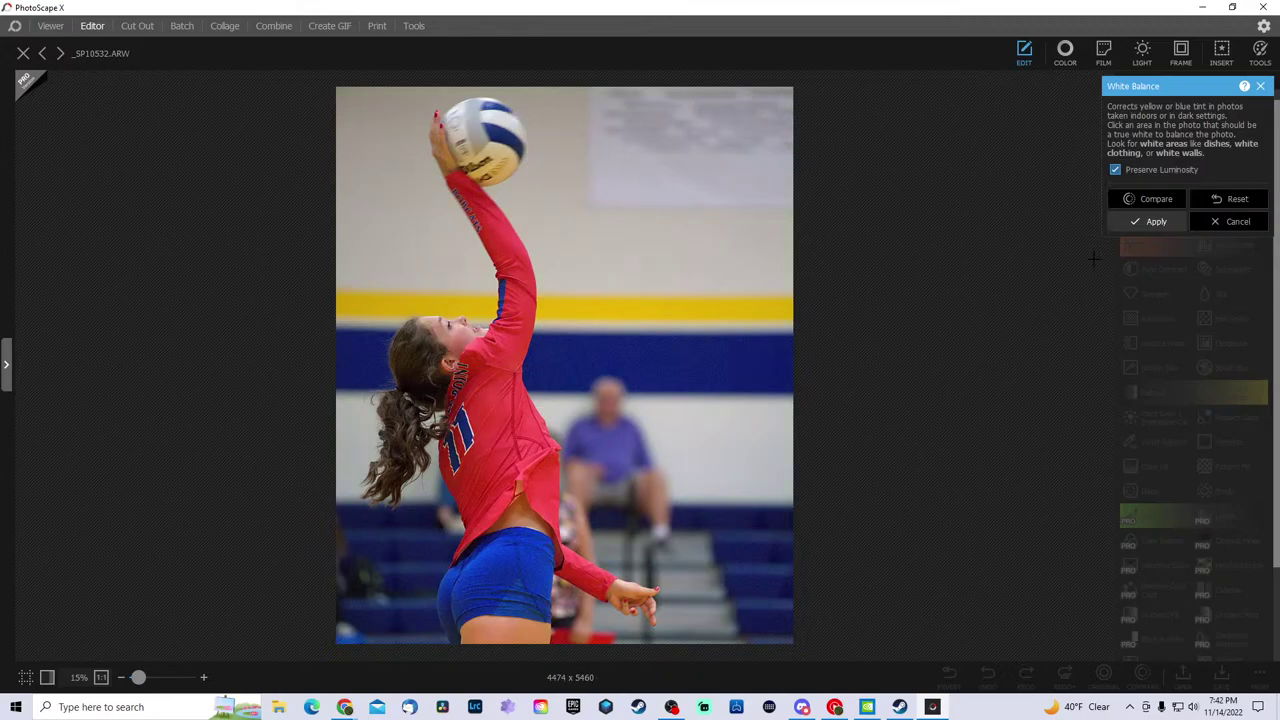
{"action": "left_click", "coordinate": [1158, 223]}
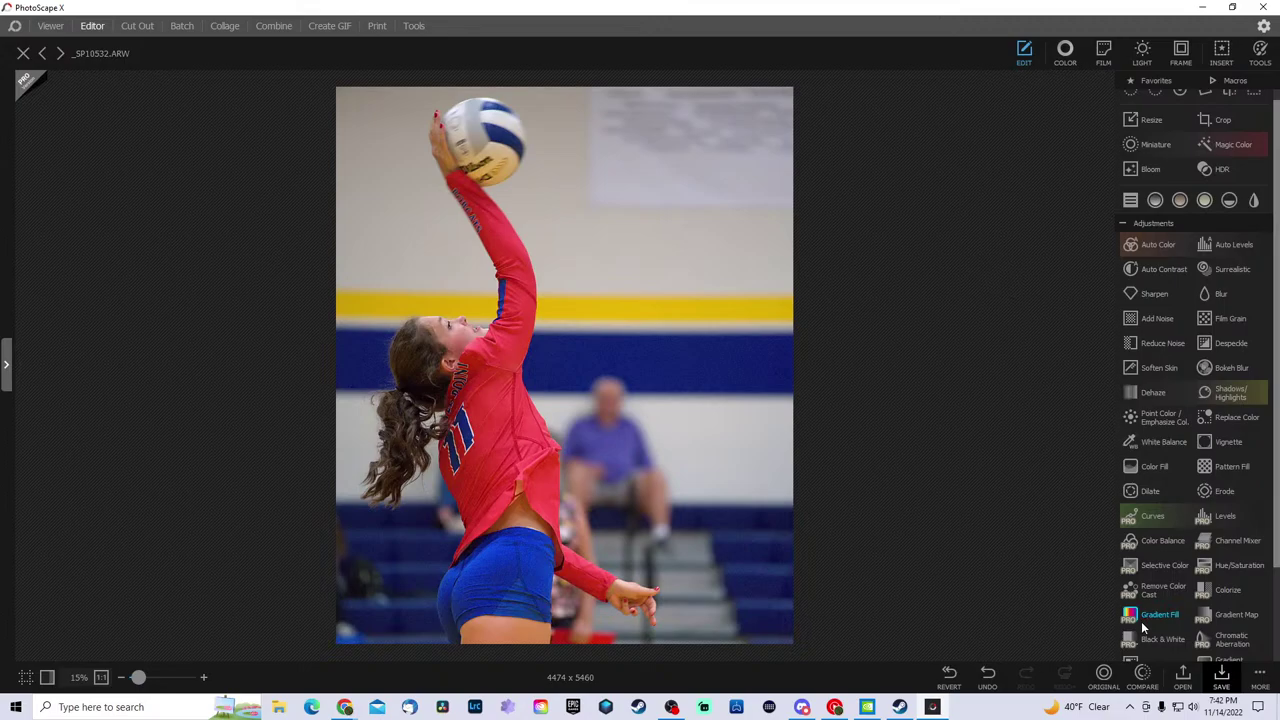
- Dismiss the pro-version offer from Color Balance and start a Despeckle preview with a larger radius
{"action": "left_click", "coordinate": [1168, 546]}
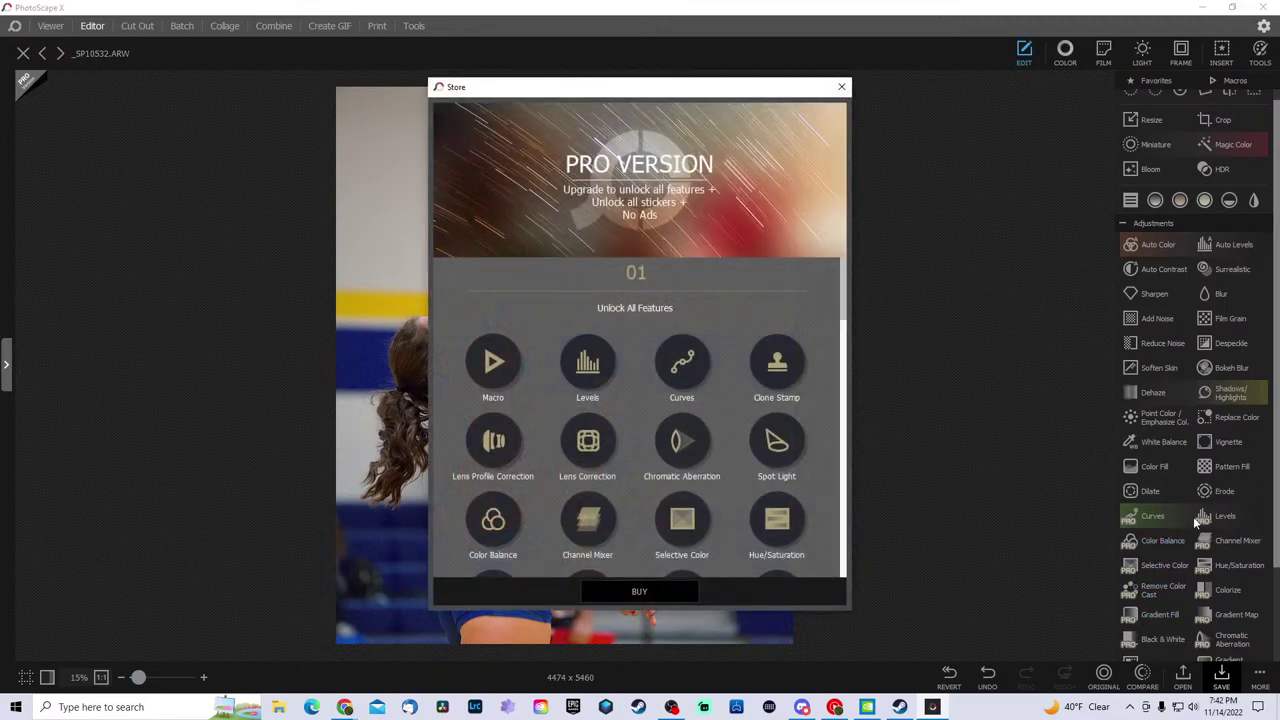
{"action": "left_click", "coordinate": [637, 594]}
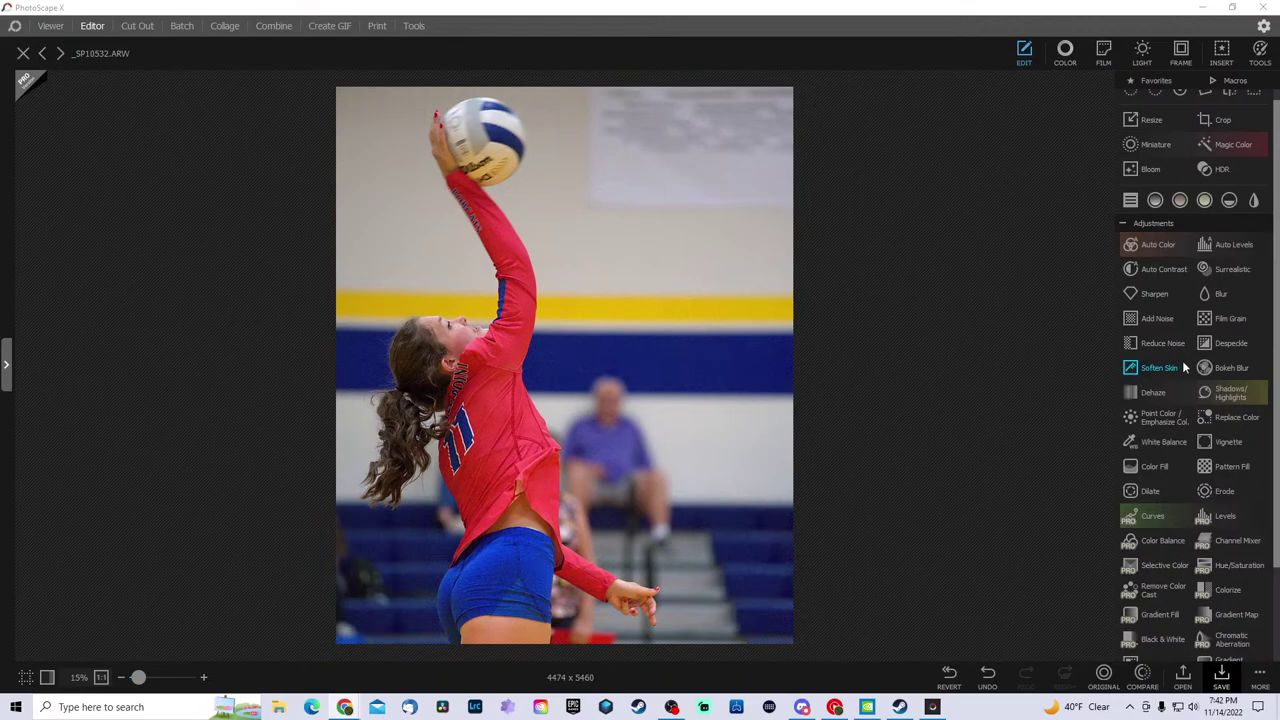
{"action": "scroll", "coordinate": [1183, 362], "scroll_direction": "up", "scroll_amount": 1}
{"action": "left_click", "coordinate": [1221, 359]}
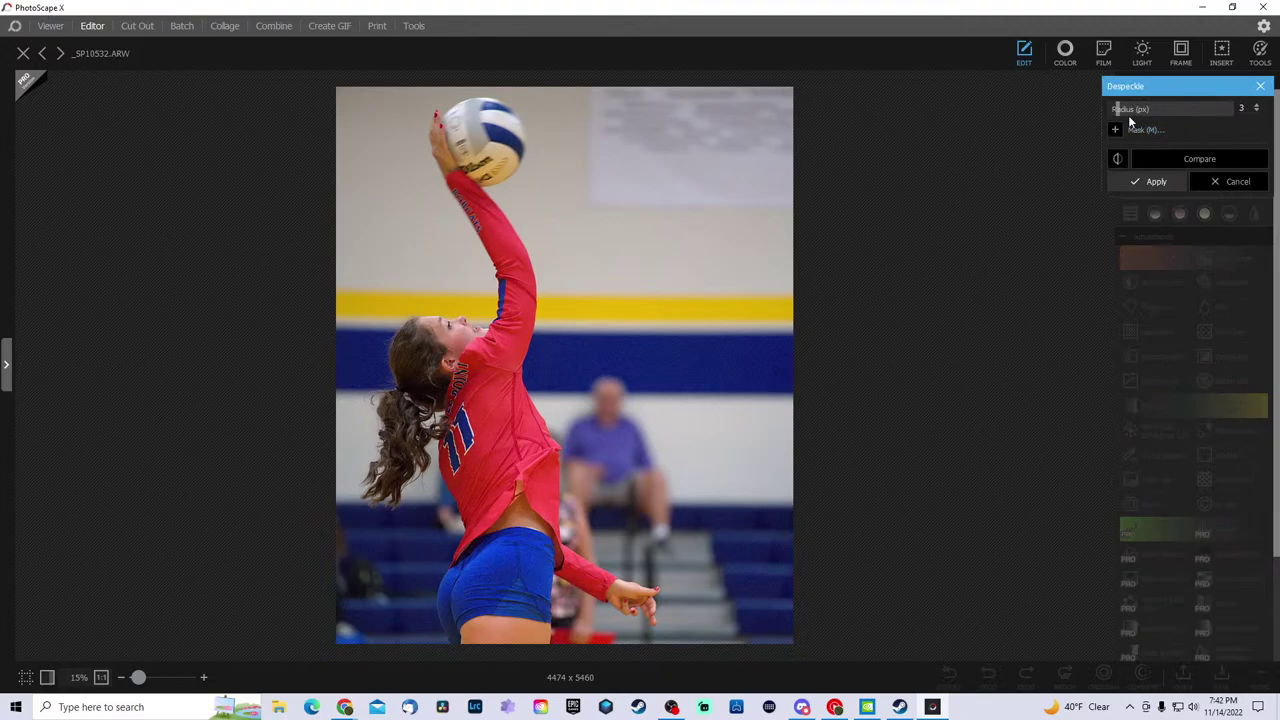
{"action": "mouse_move", "coordinate": [1119, 110]}
{"action": "left_mouse_down"}
{"action": "mouse_move", "coordinate": [1189, 103]}
{"action": "mouse_move", "coordinate": [1108, 108]}
{"action": "left_mouse_up"}
- Zoom in on the red jersey number and raise the Despeckle radius to 30
{"action": "left_click_drag", "start_coordinate": [138, 677], "coordinate": [143, 677]}
{"action": "left_click", "coordinate": [154, 677]}
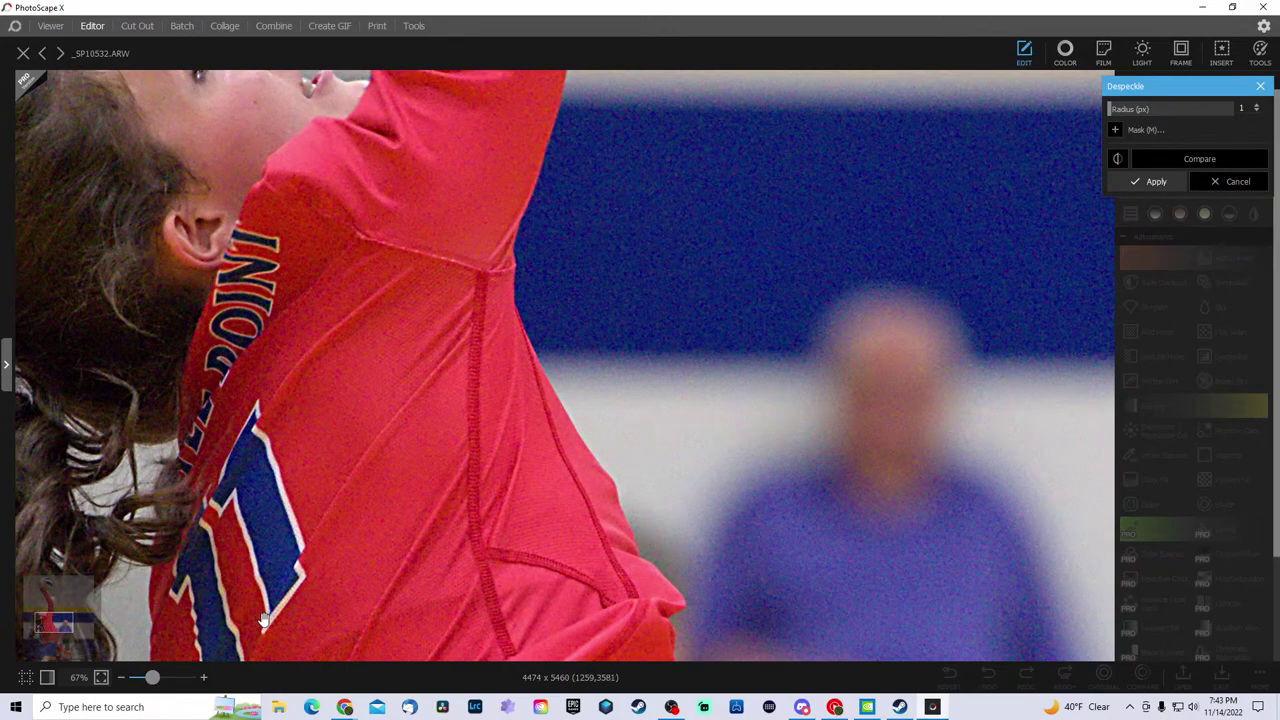
{"action": "left_click_drag", "start_coordinate": [480, 497], "coordinate": [771, 354]}
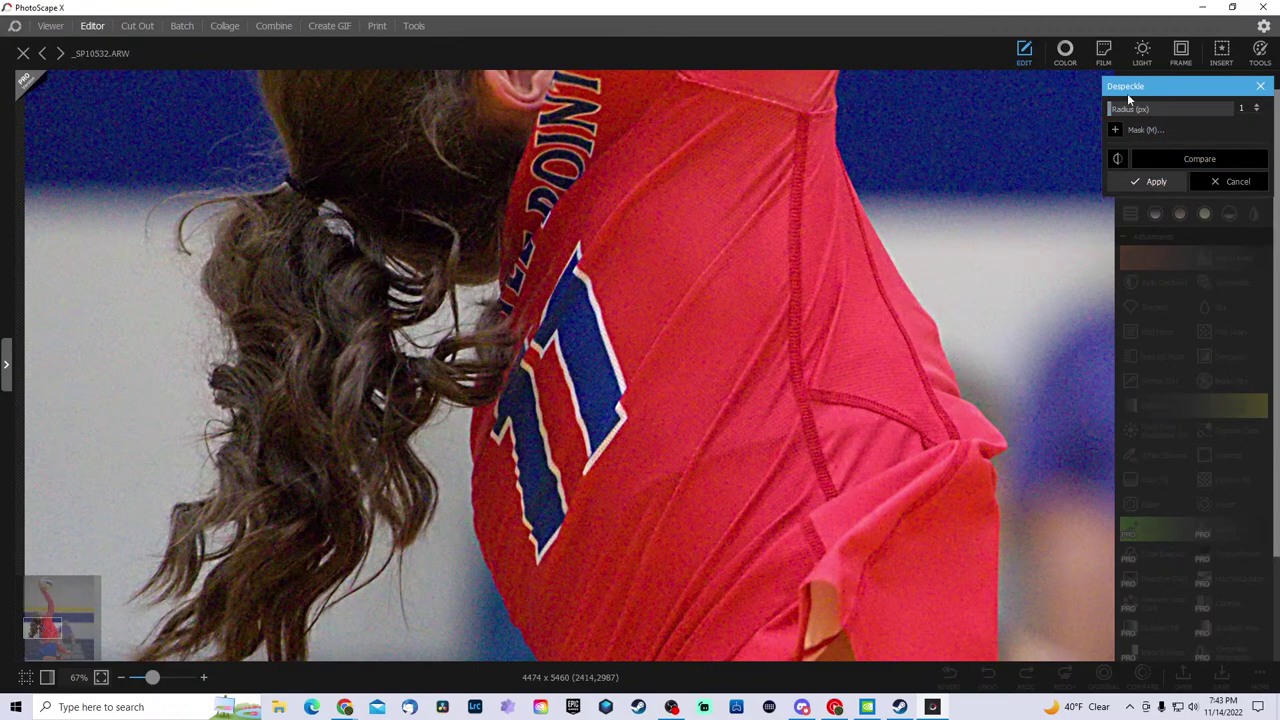
{"action": "left_click_drag", "start_coordinate": [1111, 109], "coordinate": [1233, 116]}
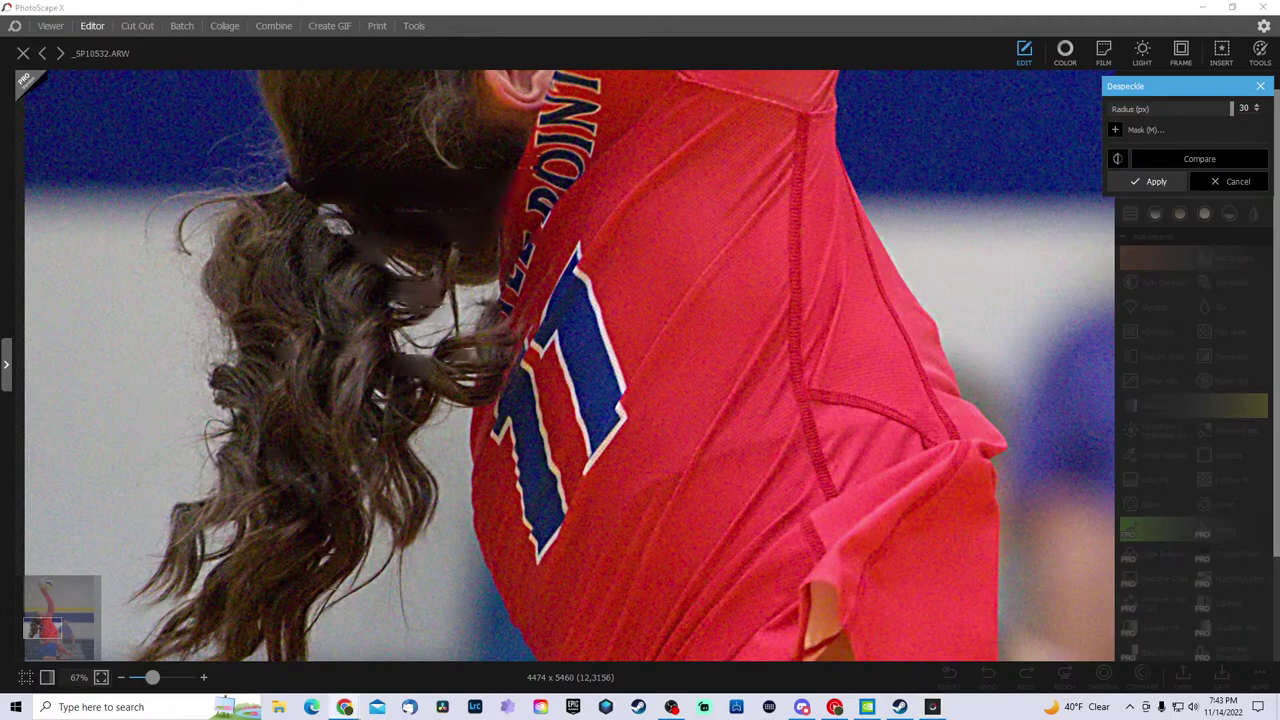
- Show the folder browser, try Despeckle radii down to 9 and 18, then cancel the effect
{"action": "key", "text": "Tab"}
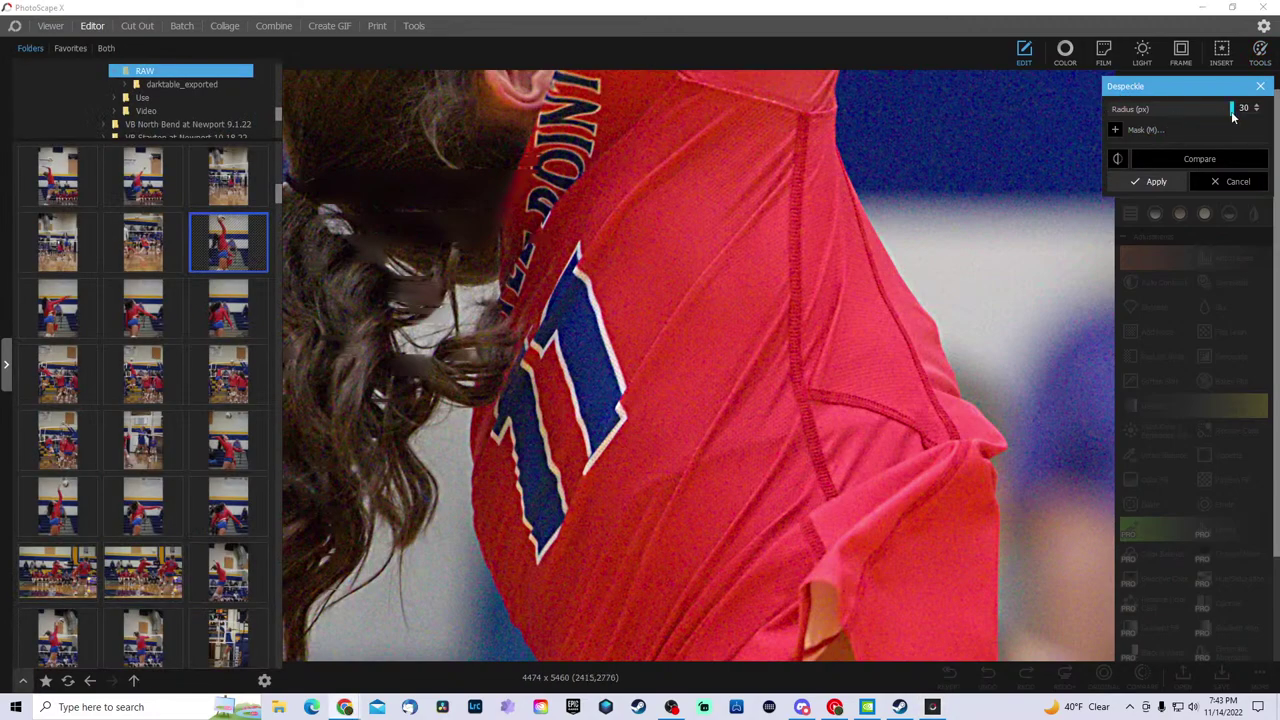
{"action": "left_click", "coordinate": [1216, 115]}
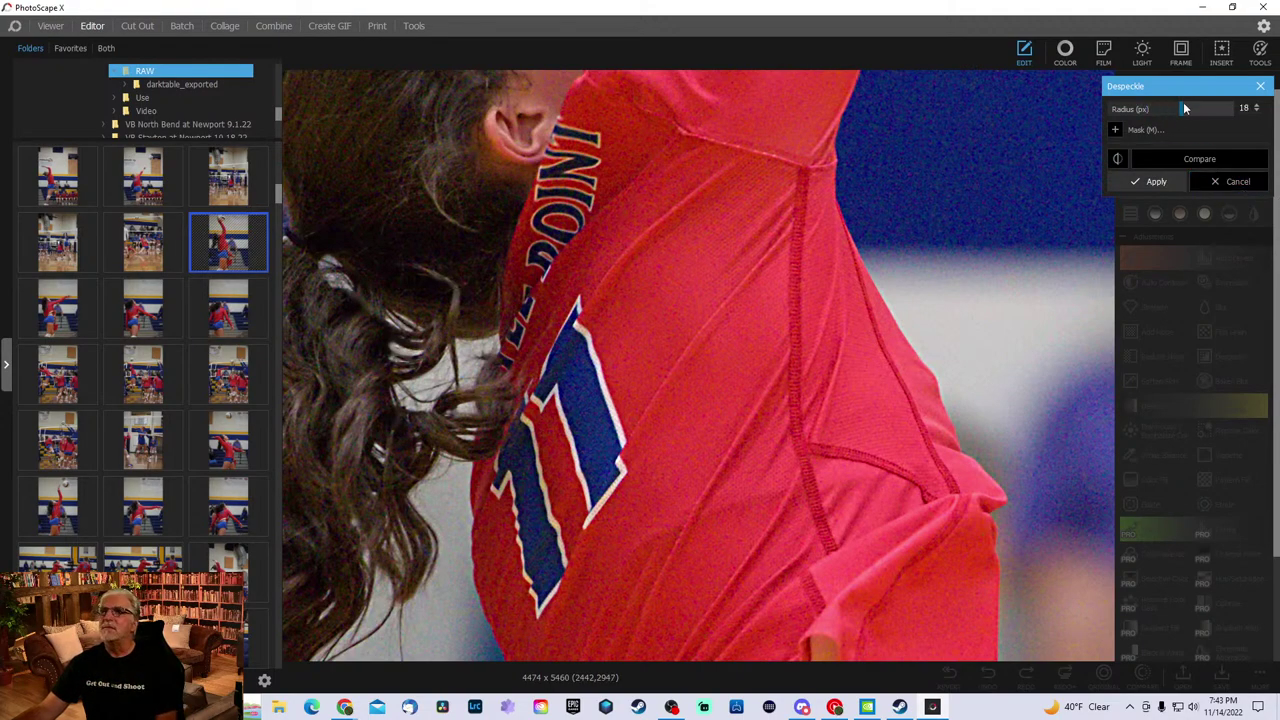
{"action": "left_click", "coordinate": [1210, 184]}
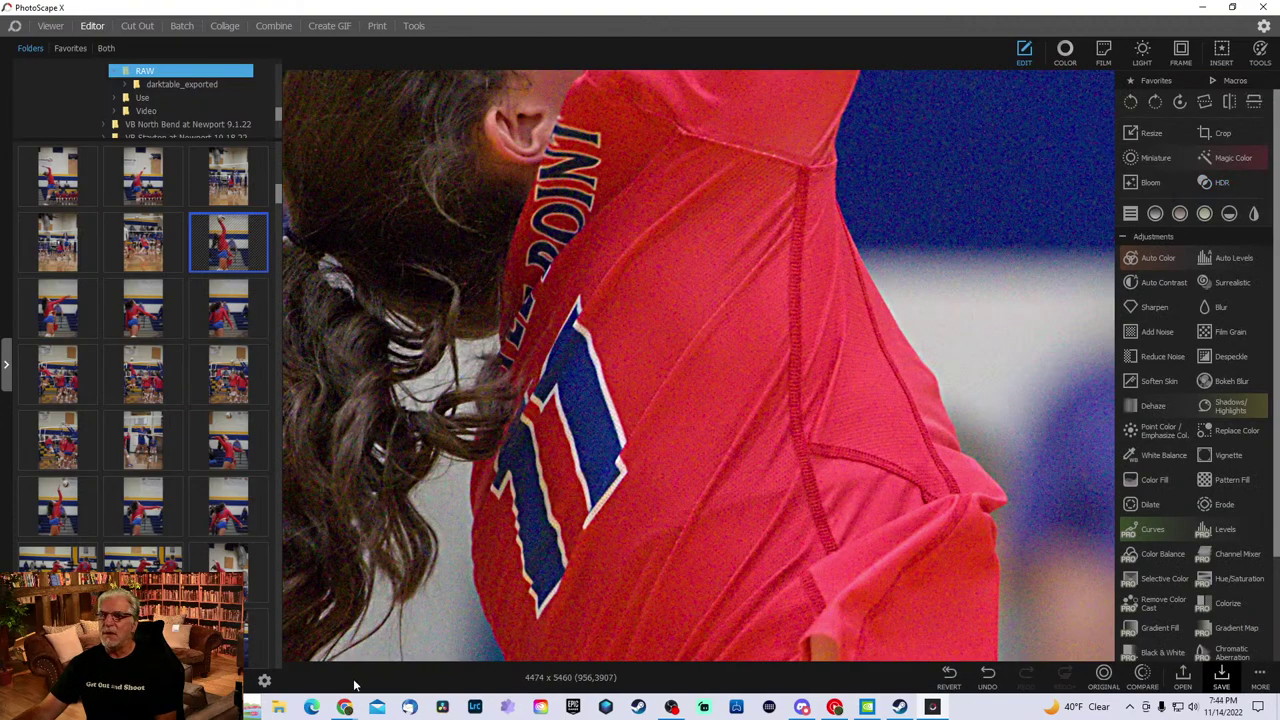
- Collapse the folder browser and scroll through the Adjustments panel with the whole player in view
{"action": "key", "text": "Tab"}
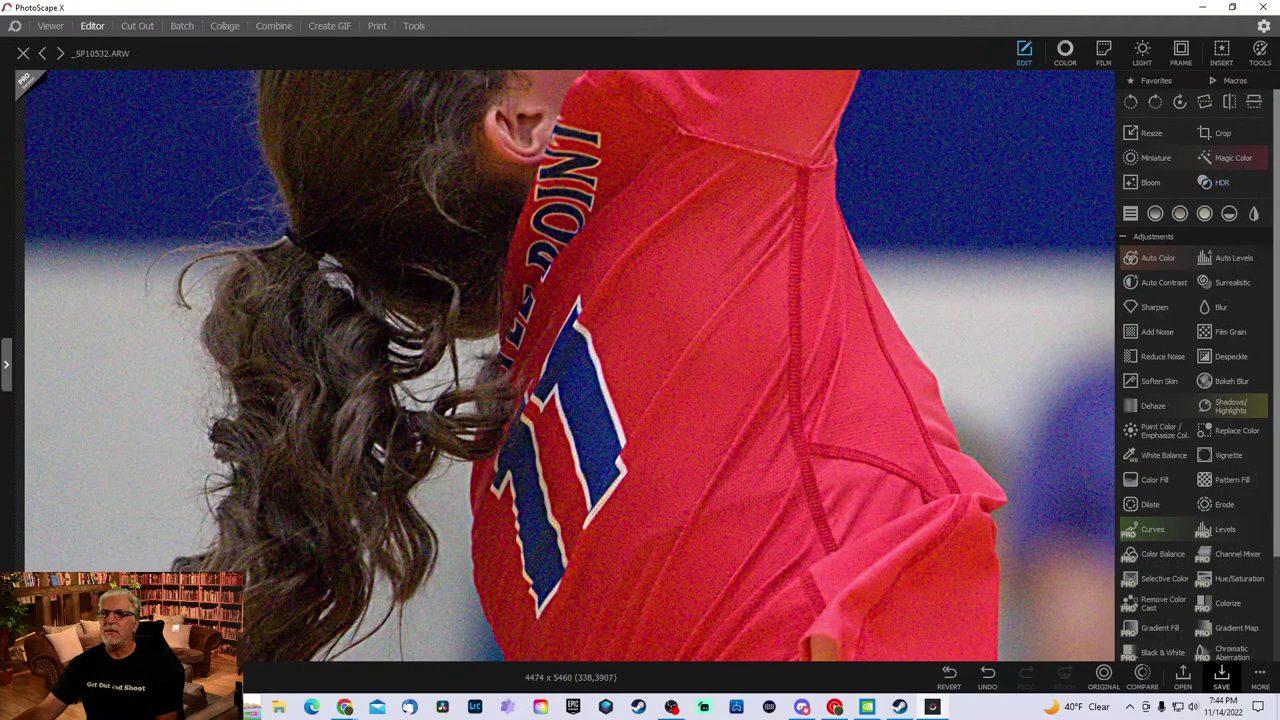
{"action": "scroll", "coordinate": [654, 422], "scroll_direction": "down", "scroll_amount": 5}
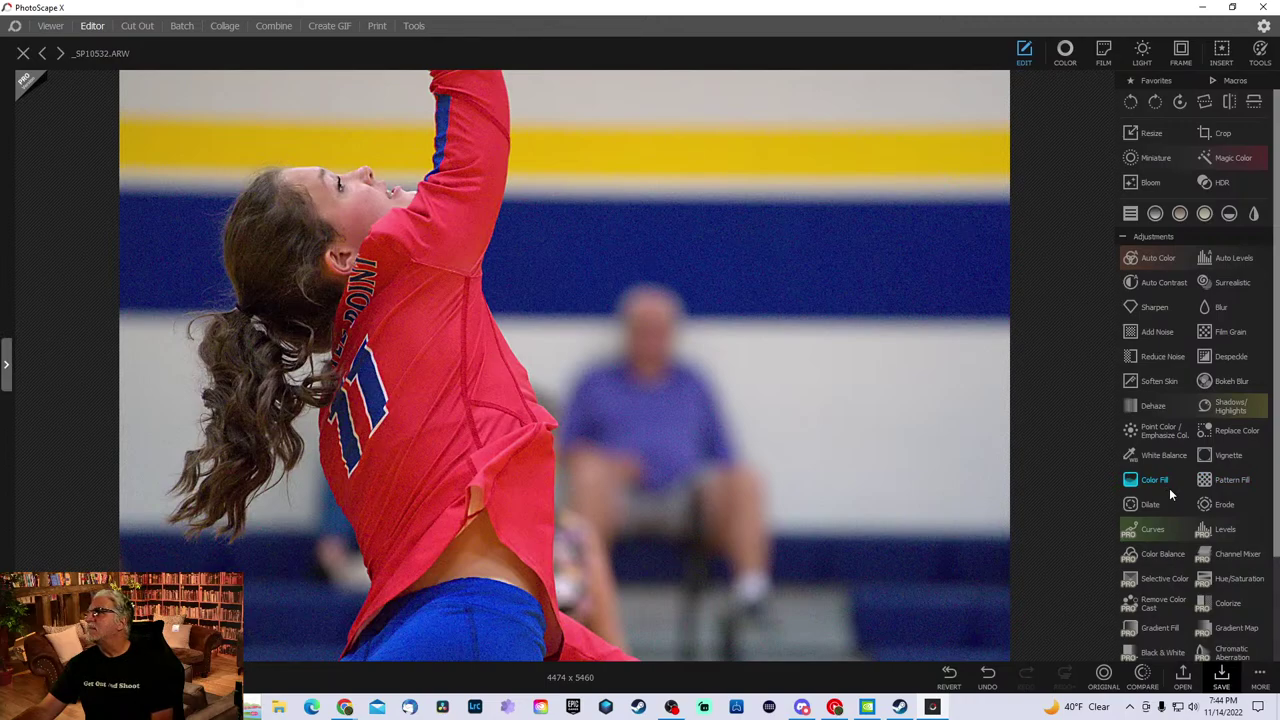
{"action": "scroll", "coordinate": [1169, 488], "scroll_direction": "down", "scroll_amount": 3}
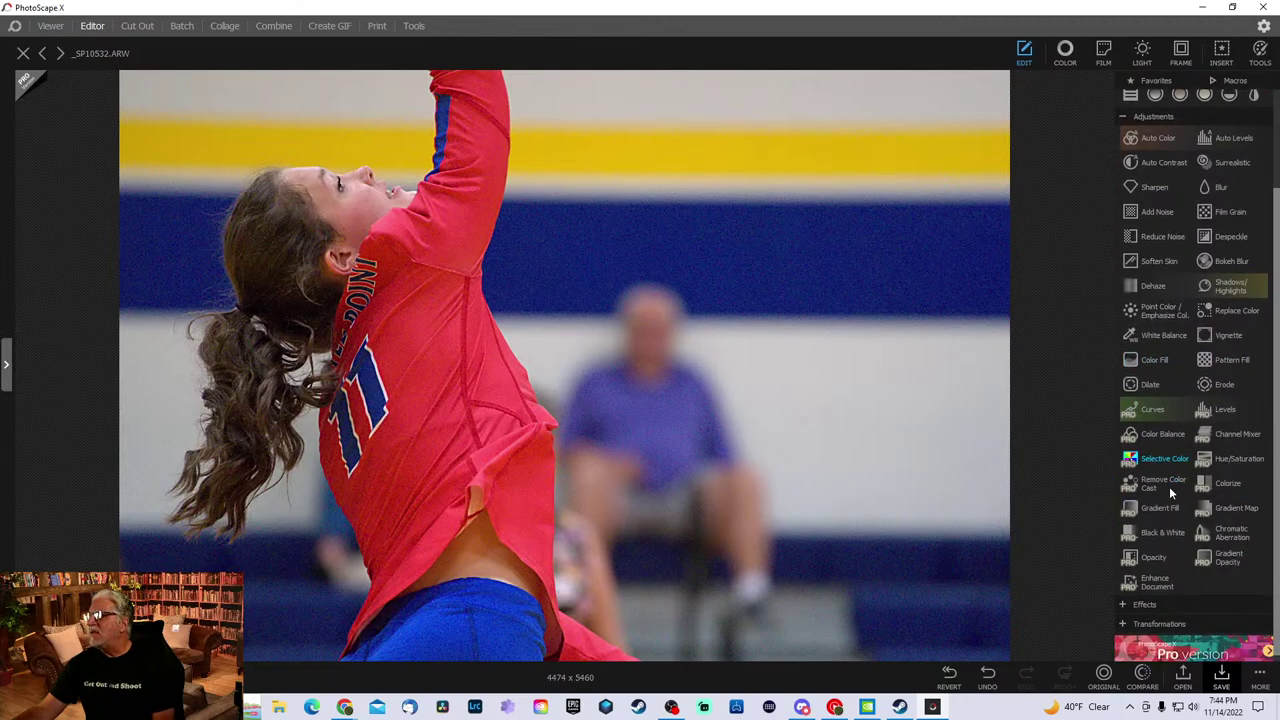
{"action": "scroll", "coordinate": [1186, 482], "scroll_direction": "up", "scroll_amount": 3}
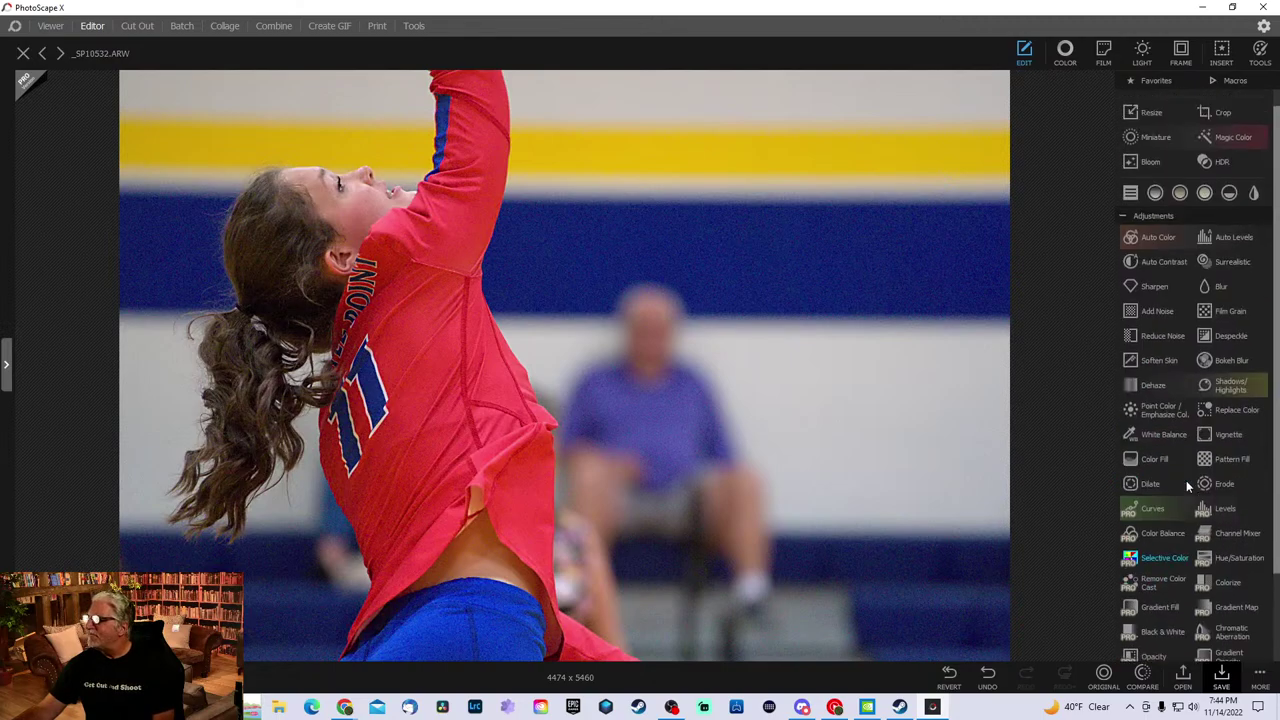
{"action": "scroll", "coordinate": [1174, 485], "scroll_direction": "up", "scroll_amount": 1}
{"action": "scroll", "coordinate": [1103, 500], "scroll_direction": "up", "scroll_amount": 1}
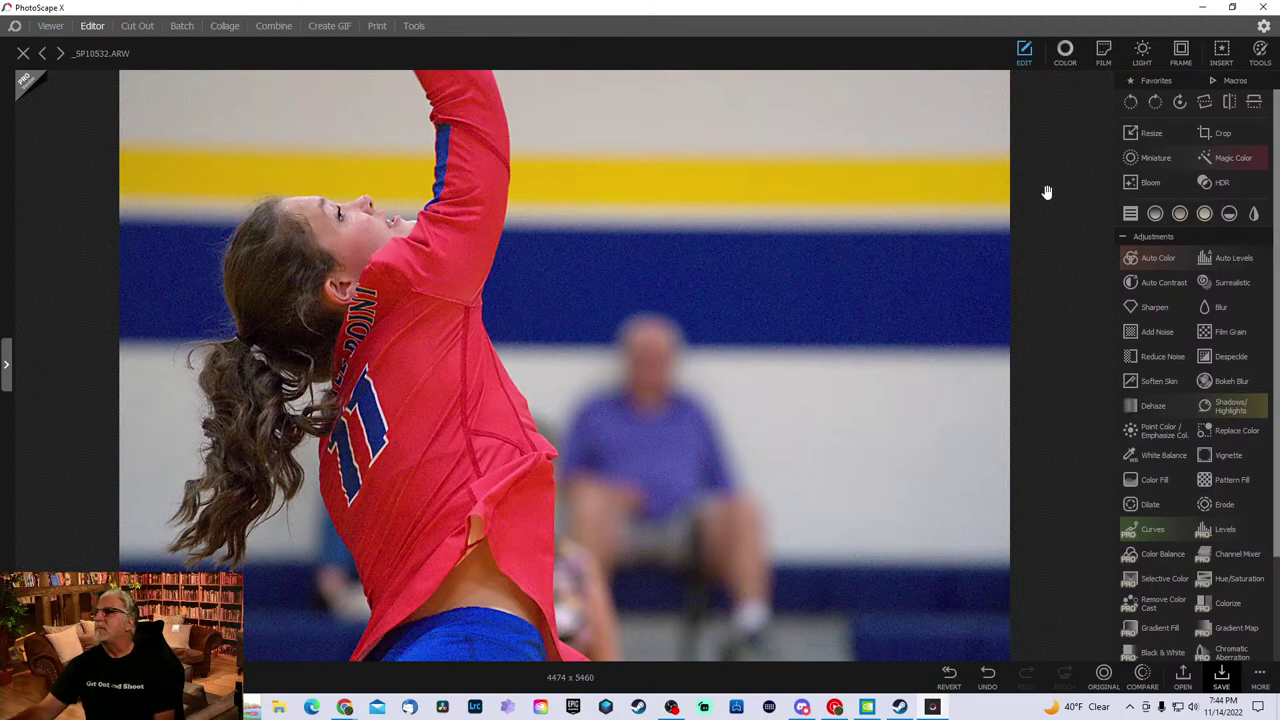
{"action": "left_click", "coordinate": [50, 25]}
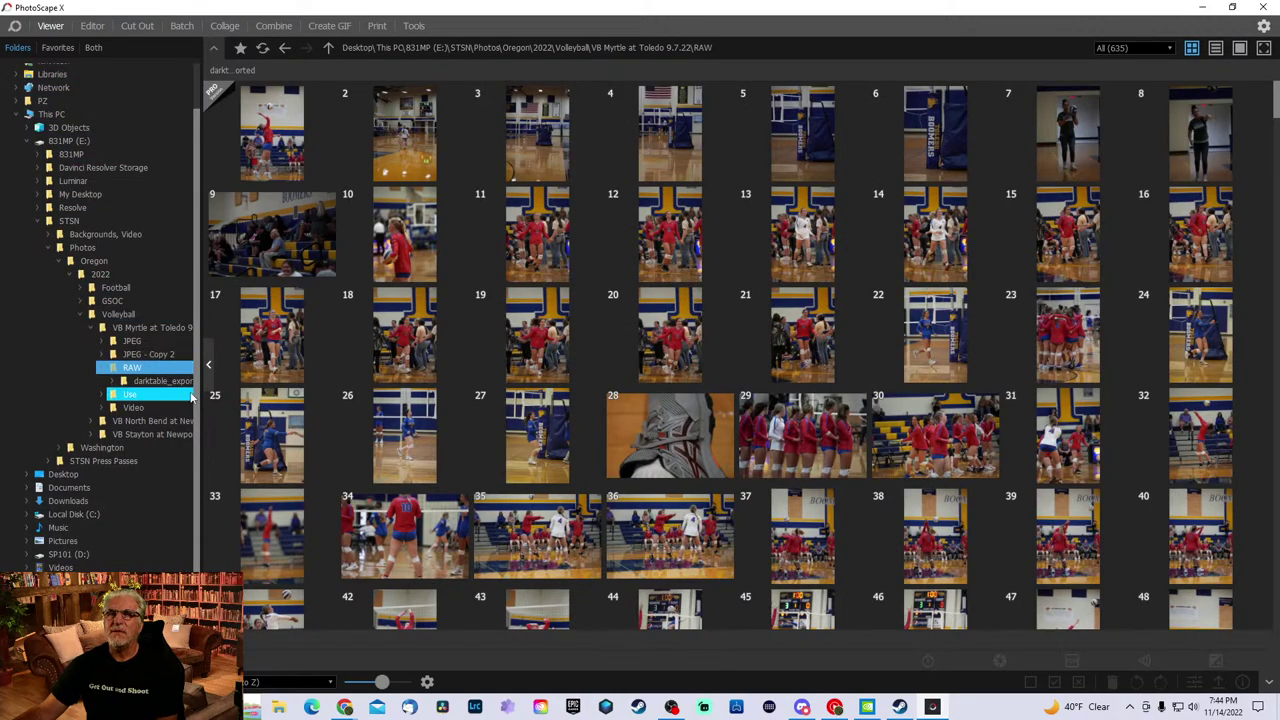
{"action": "left_click", "coordinate": [124, 342]}
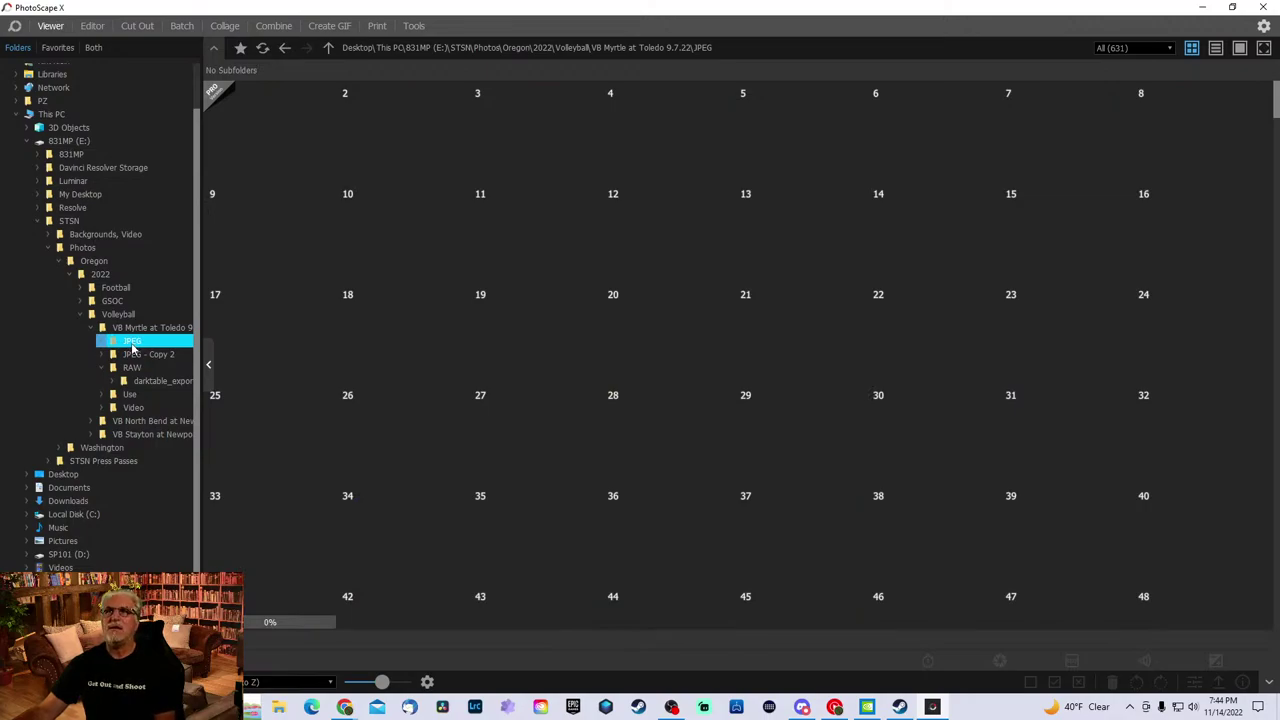
{"action": "scroll", "coordinate": [568, 355], "scroll_direction": "down", "scroll_amount": 3}
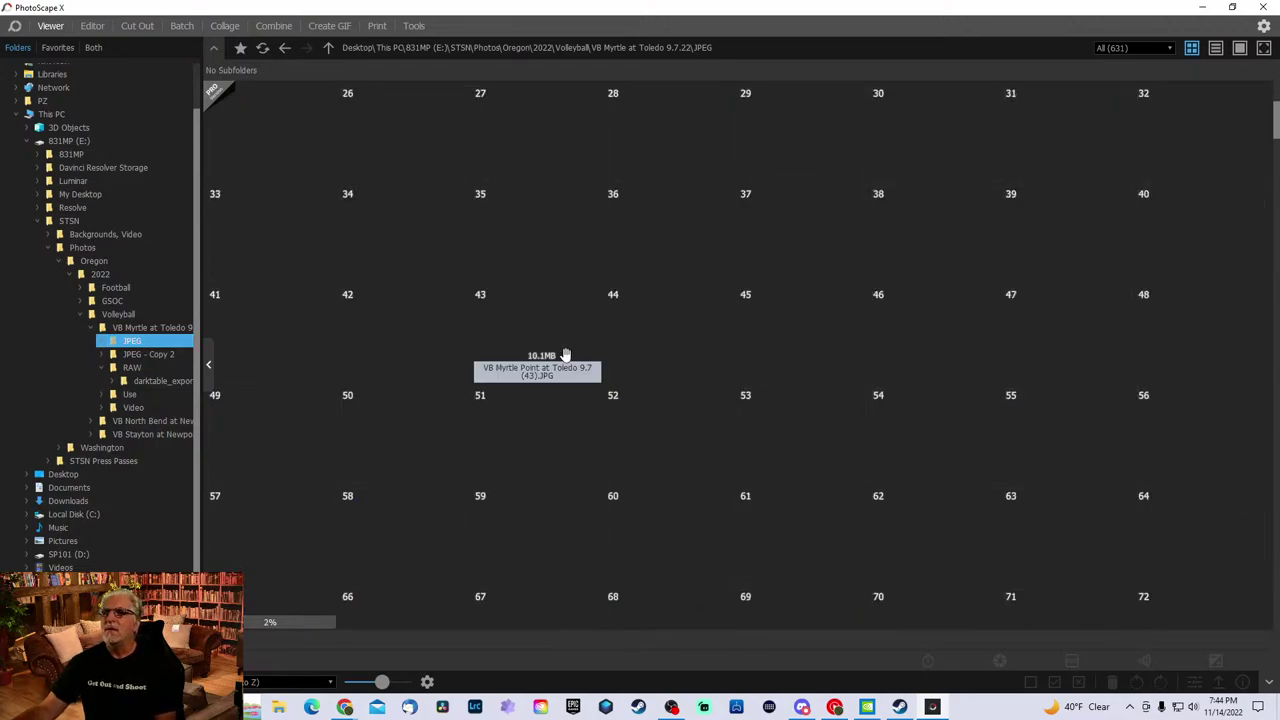
{"action": "scroll", "coordinate": [565, 355], "scroll_direction": "up", "scroll_amount": 3}
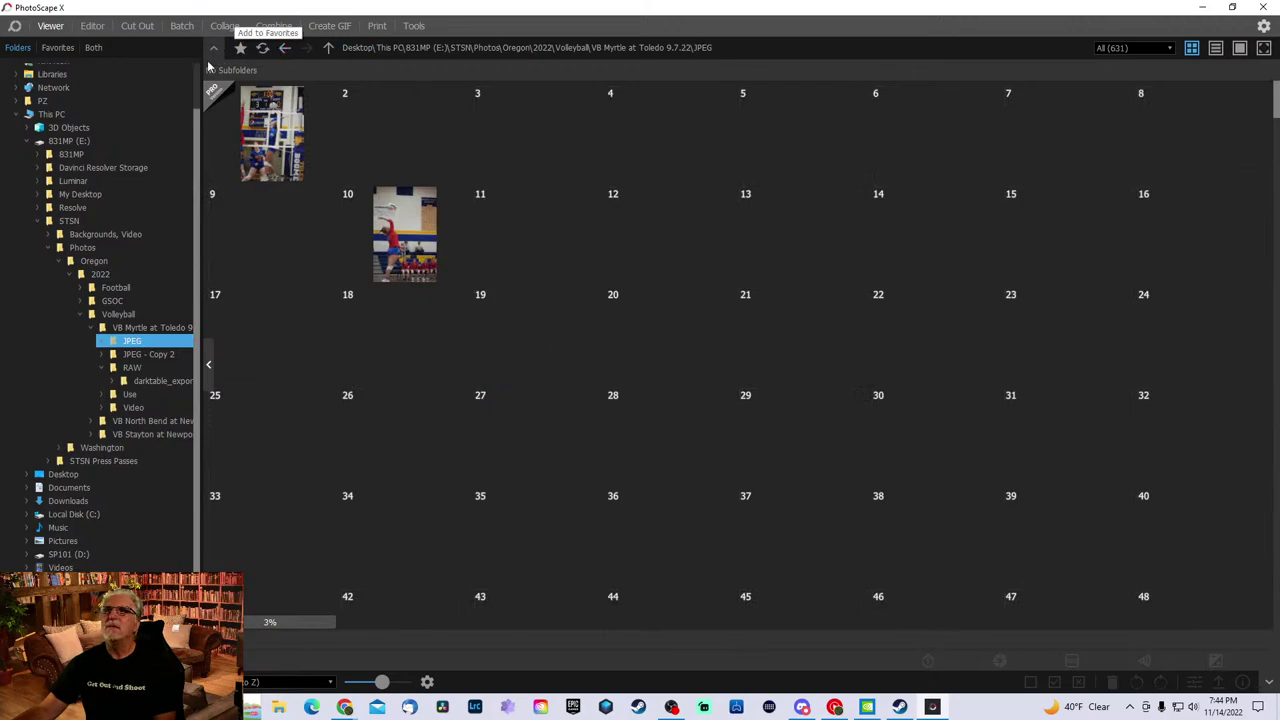
- Return to the Editor, show the folder browser, and scroll down the folder tree
{"action": "left_click", "coordinate": [93, 26]}
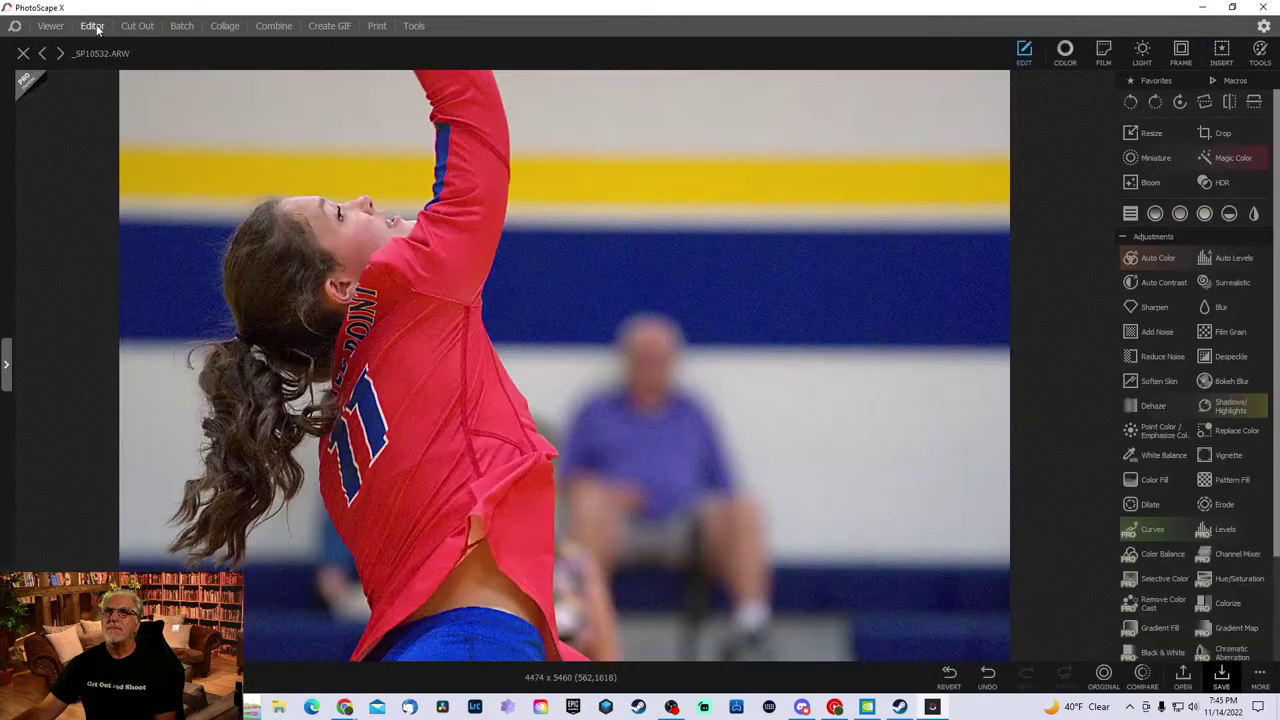
{"action": "left_click", "coordinate": [6, 366]}
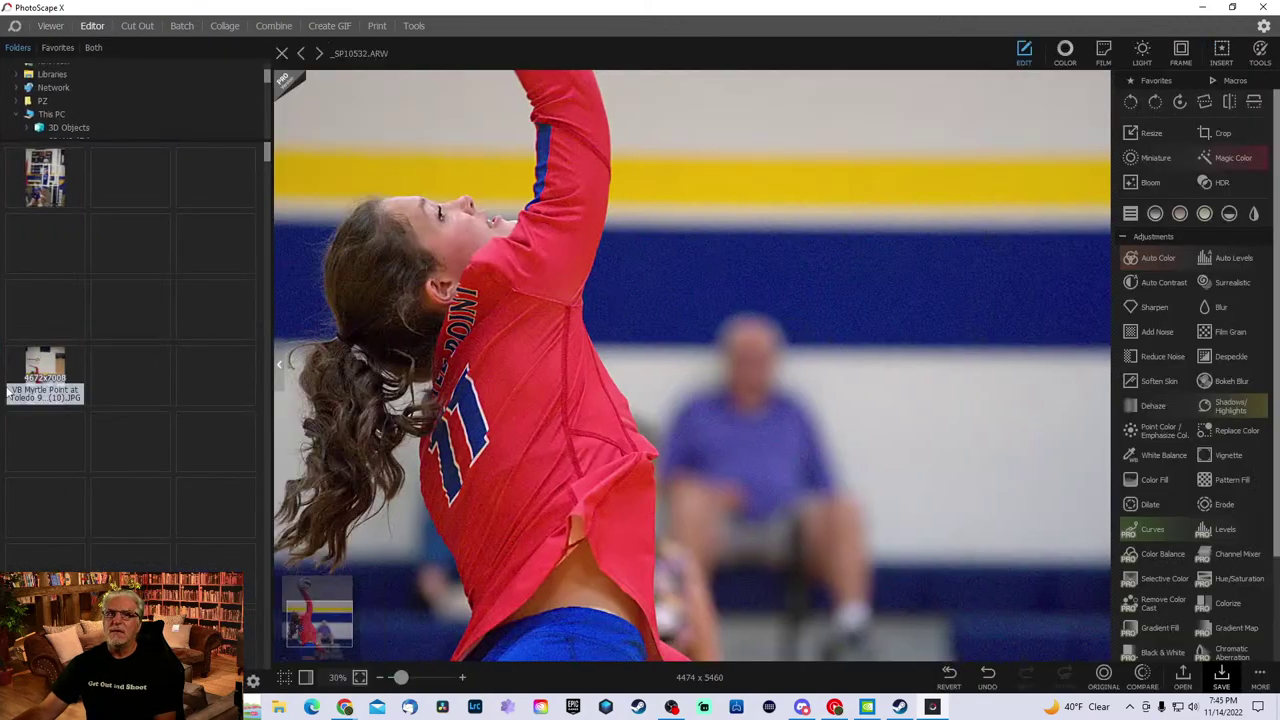
{"action": "scroll", "coordinate": [120, 124], "scroll_direction": "down", "scroll_amount": 10}
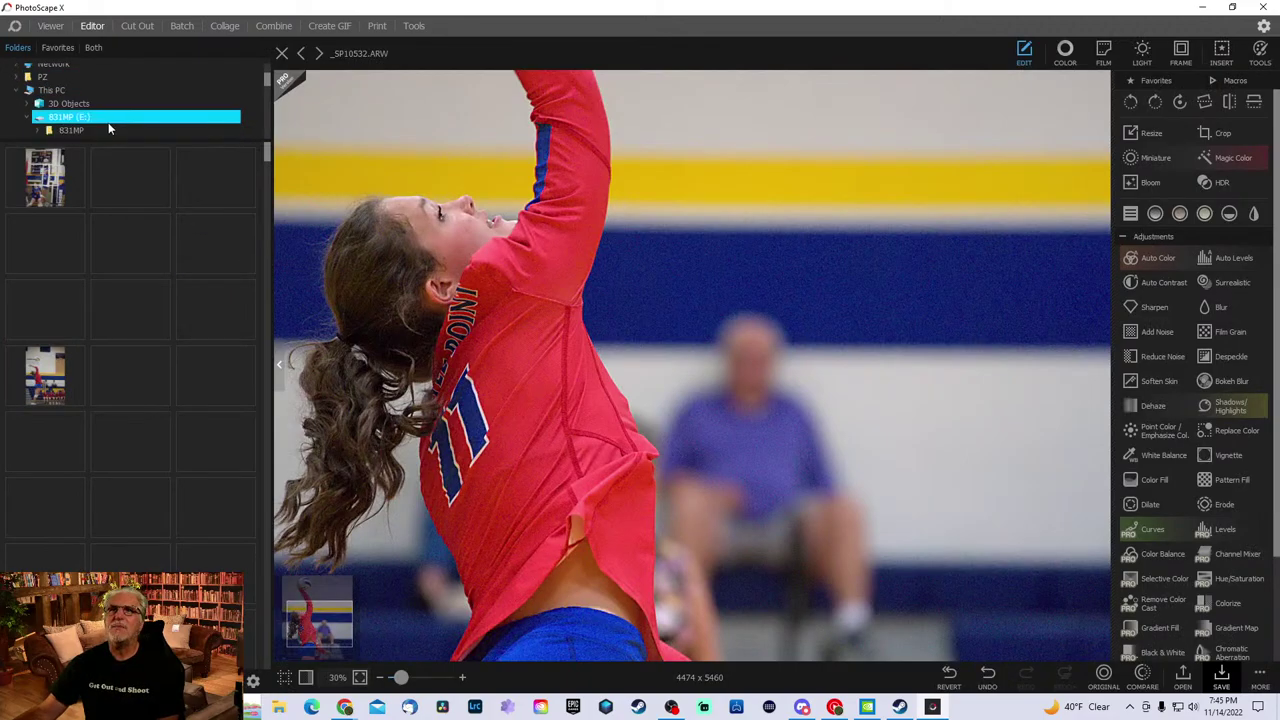
{"action": "scroll", "coordinate": [142, 119], "scroll_direction": "down", "scroll_amount": 6}
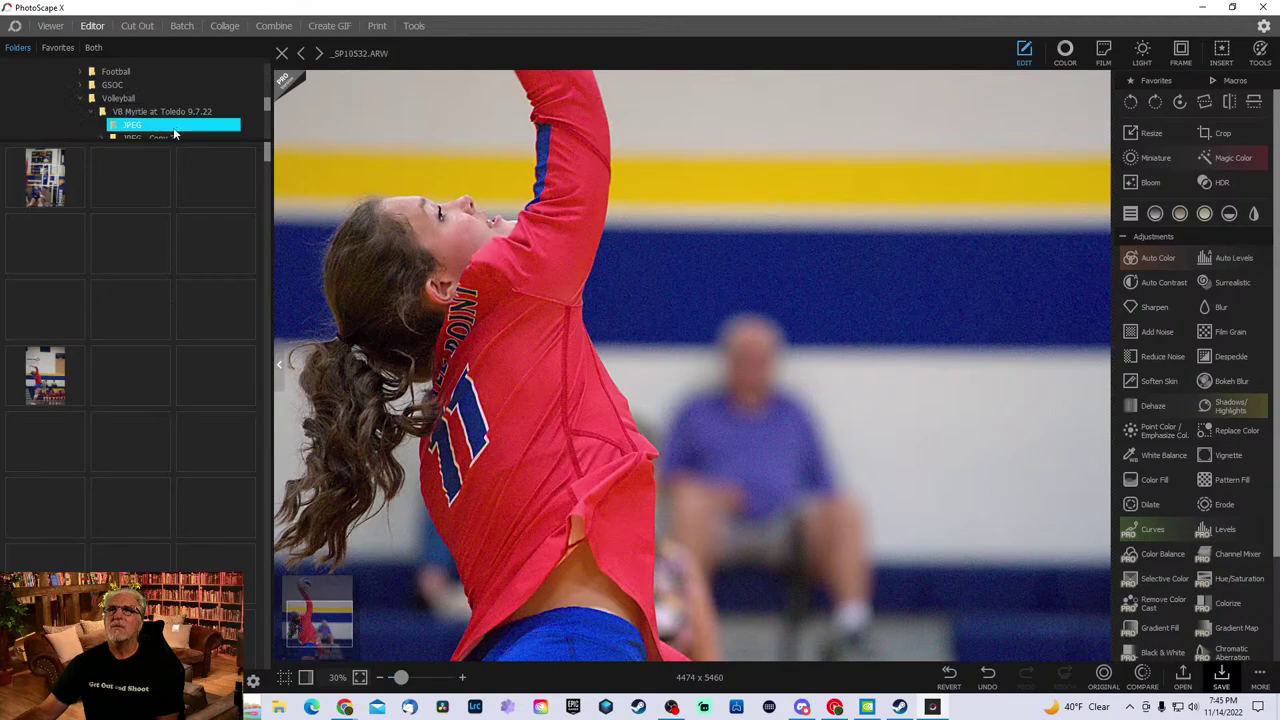
{"action": "scroll", "coordinate": [142, 119], "scroll_direction": "down", "scroll_amount": 1}
- Select the JPEG folder, glance at its options menu, and scroll through its thumbnails
{"action": "left_click", "coordinate": [143, 115]}
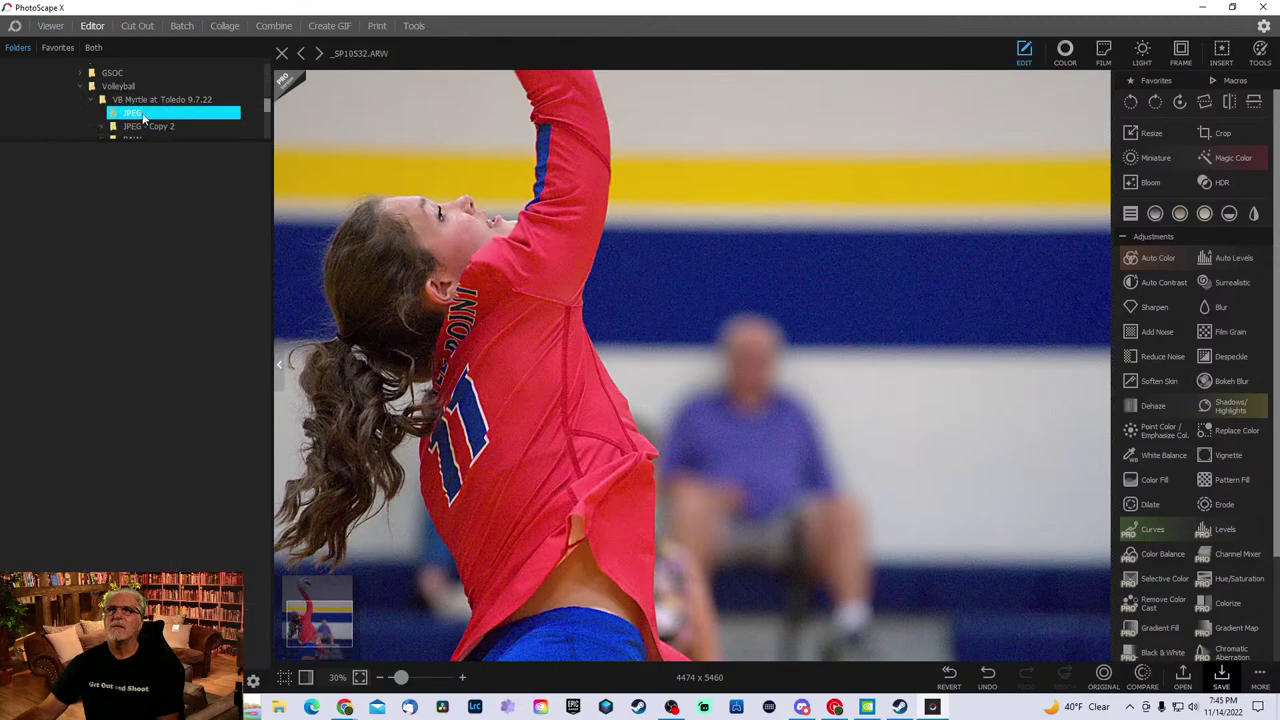
{"action": "right_click", "coordinate": [142, 116]}
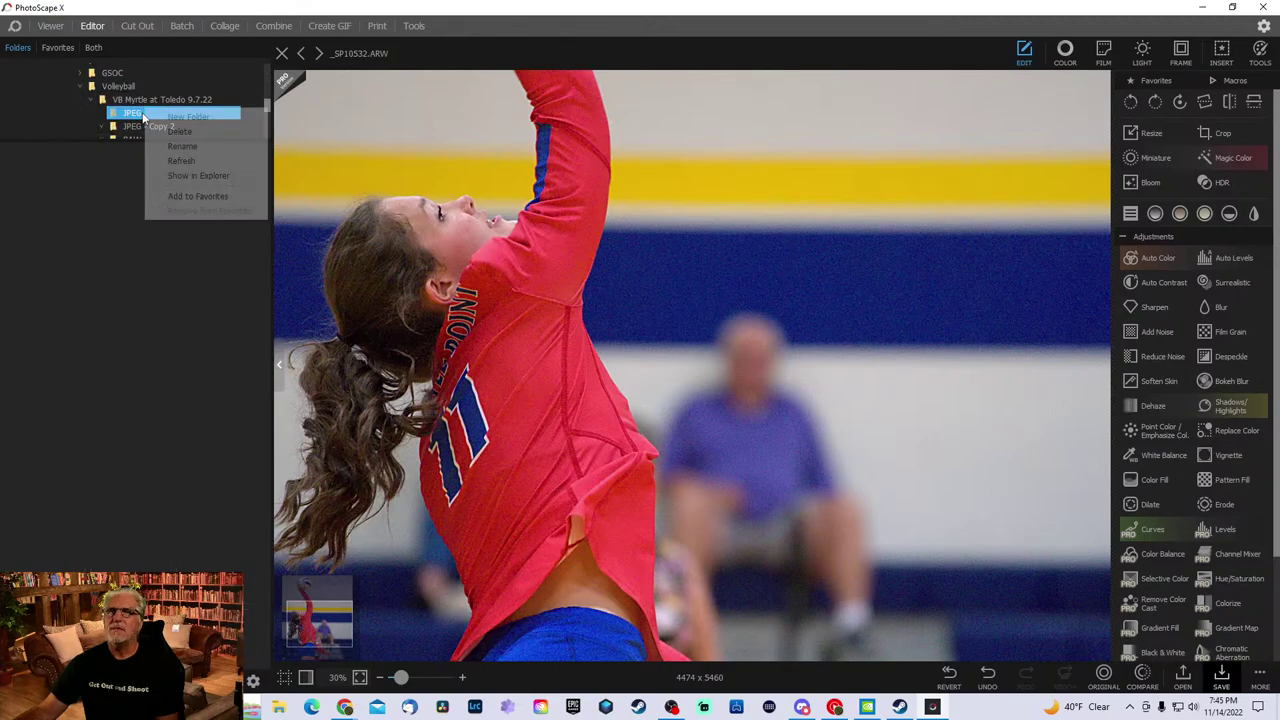
{"action": "key", "text": "Escape"}
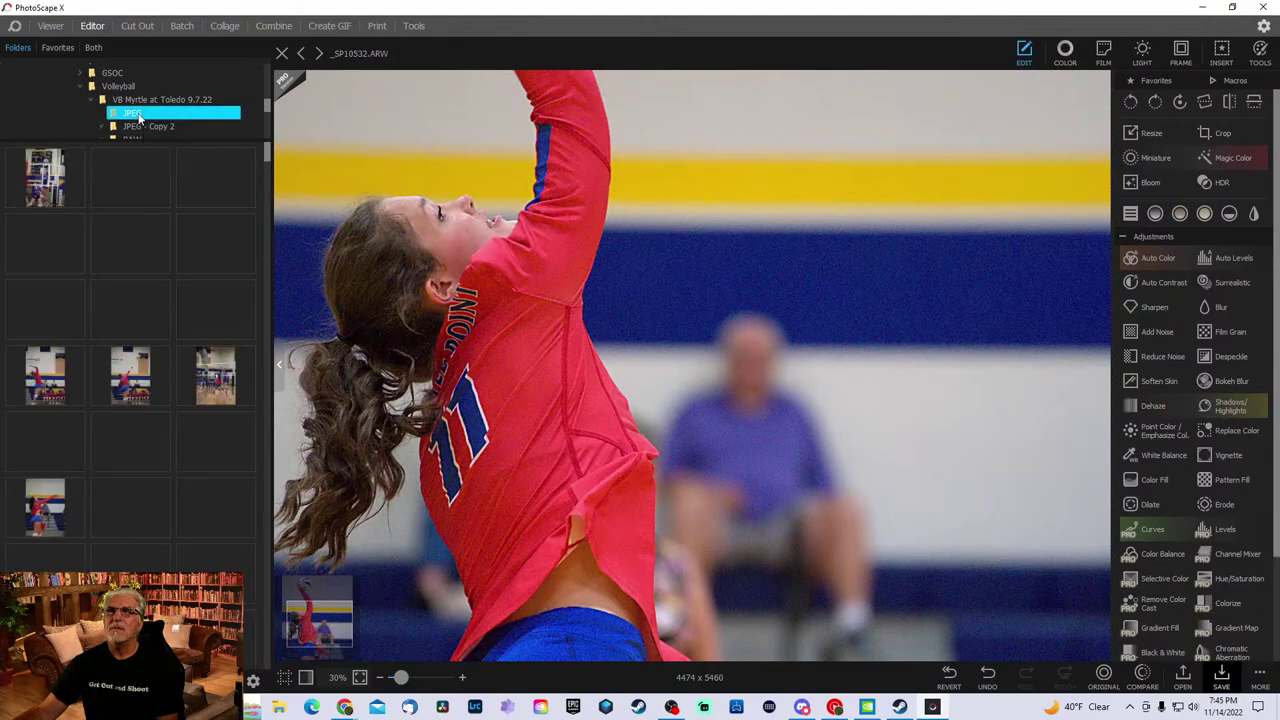
{"action": "scroll", "coordinate": [160, 481], "scroll_direction": "down", "scroll_amount": 1}
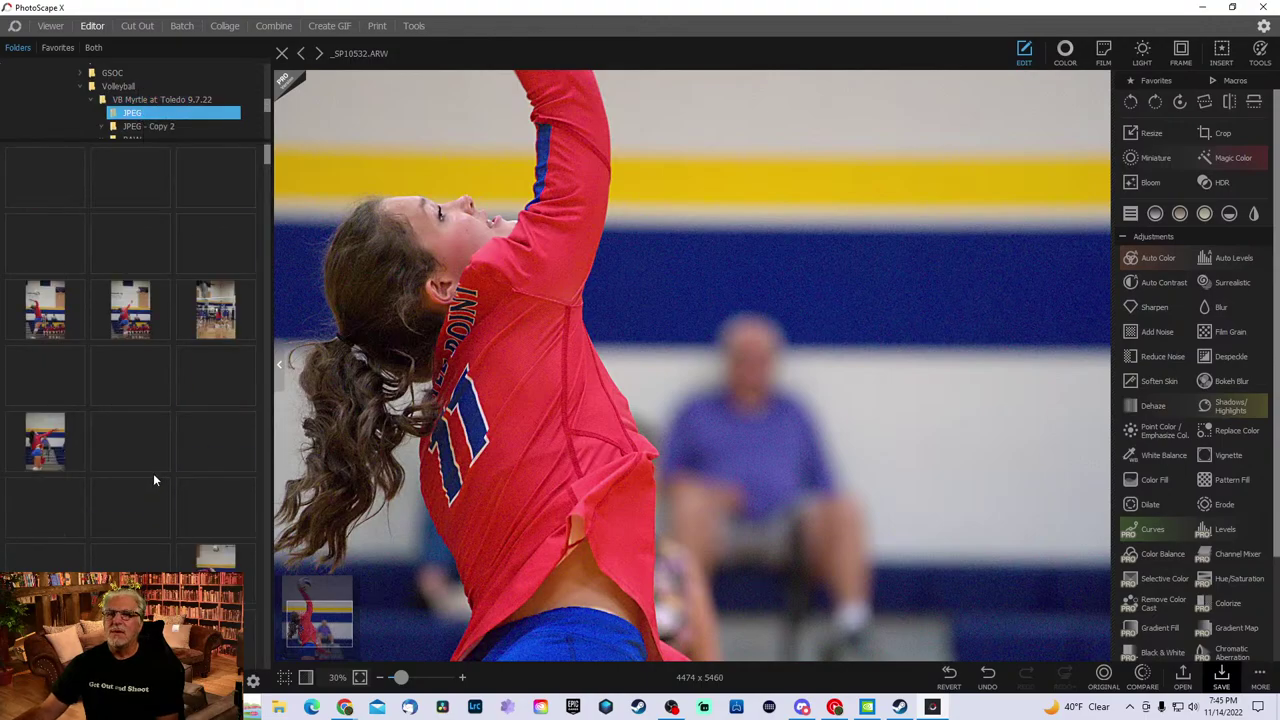
{"action": "scroll", "coordinate": [145, 478], "scroll_direction": "up", "scroll_amount": 1}
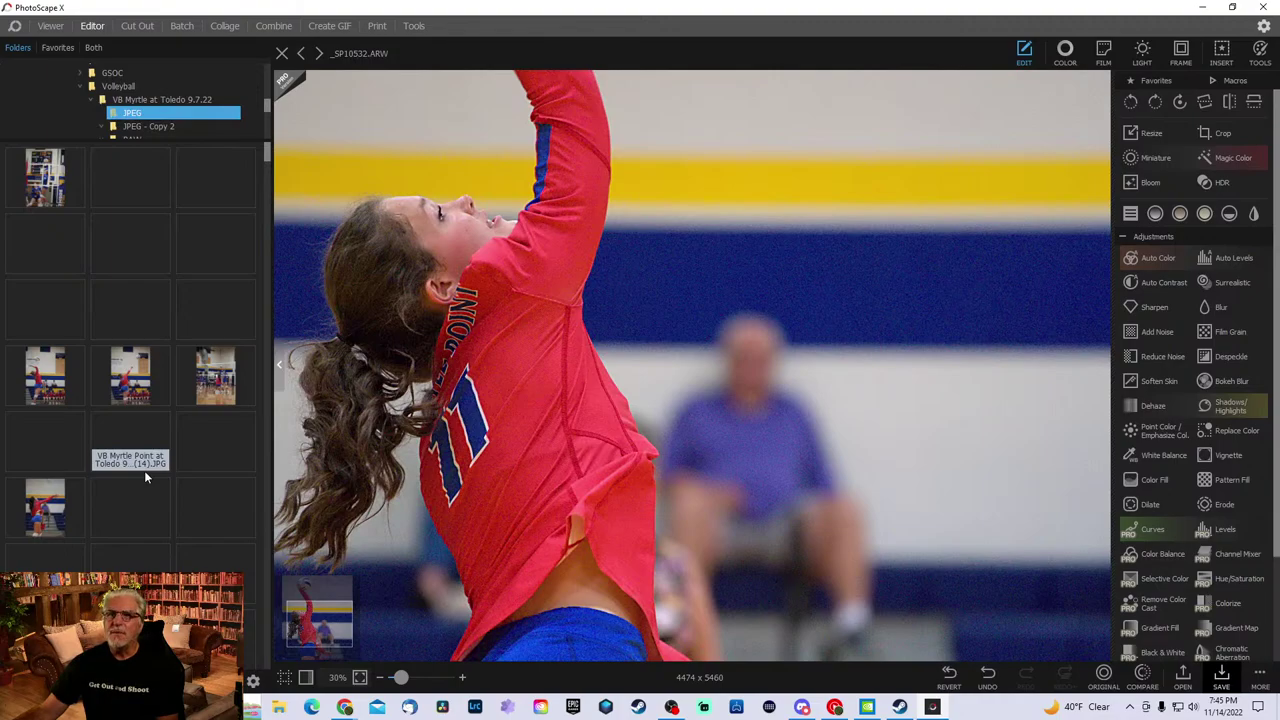
{"action": "scroll", "coordinate": [144, 470], "scroll_direction": "down", "scroll_amount": 4}
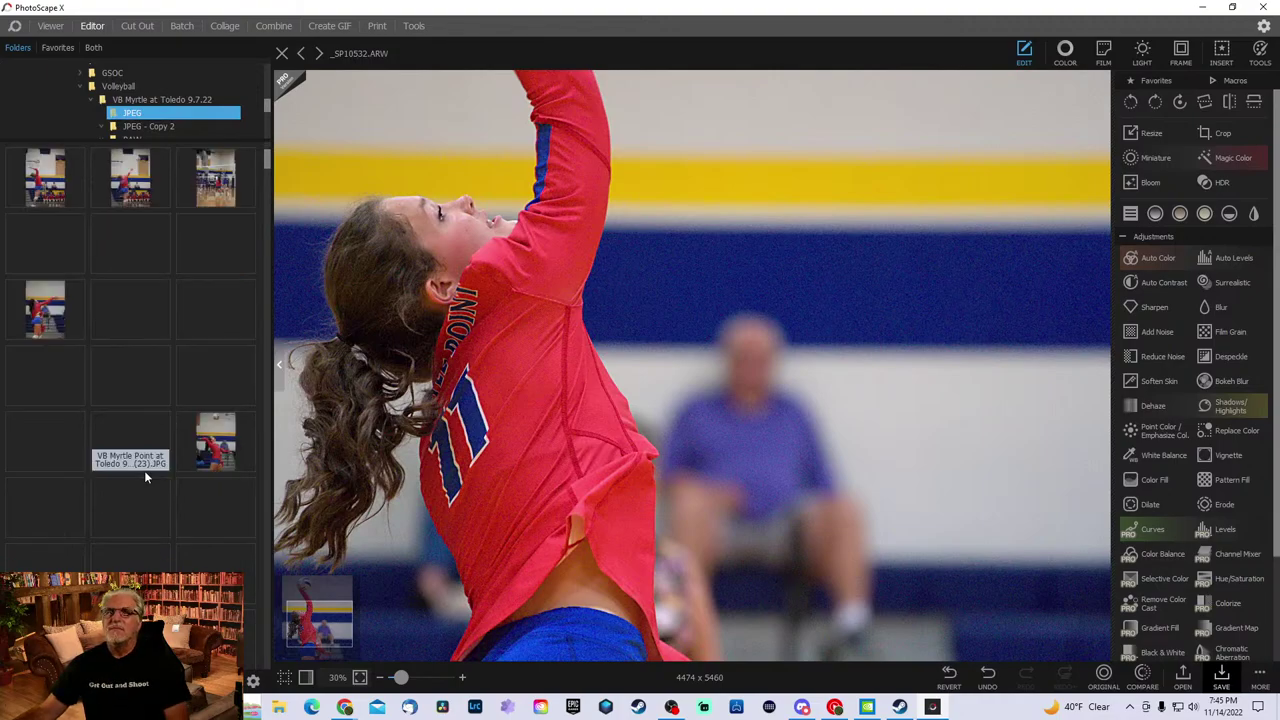
{"action": "scroll", "coordinate": [144, 472], "scroll_direction": "down", "scroll_amount": 3}
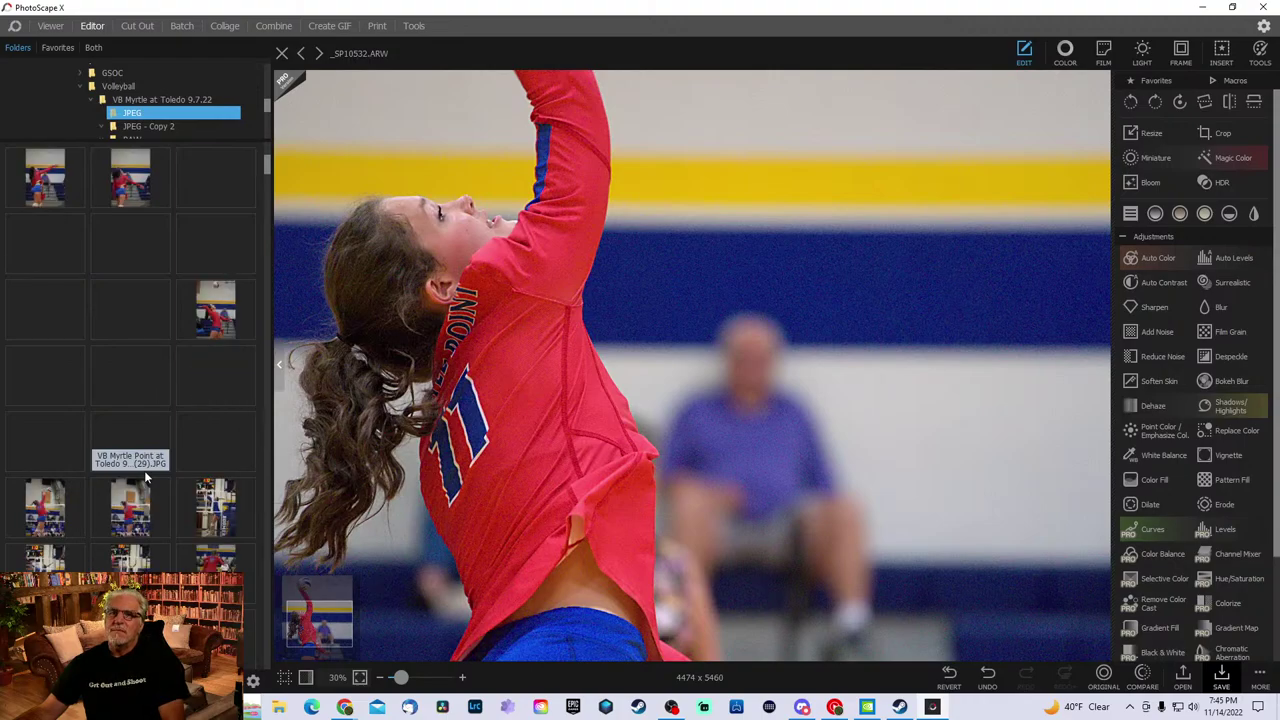
{"action": "scroll", "coordinate": [145, 478], "scroll_direction": "down", "scroll_amount": 1}
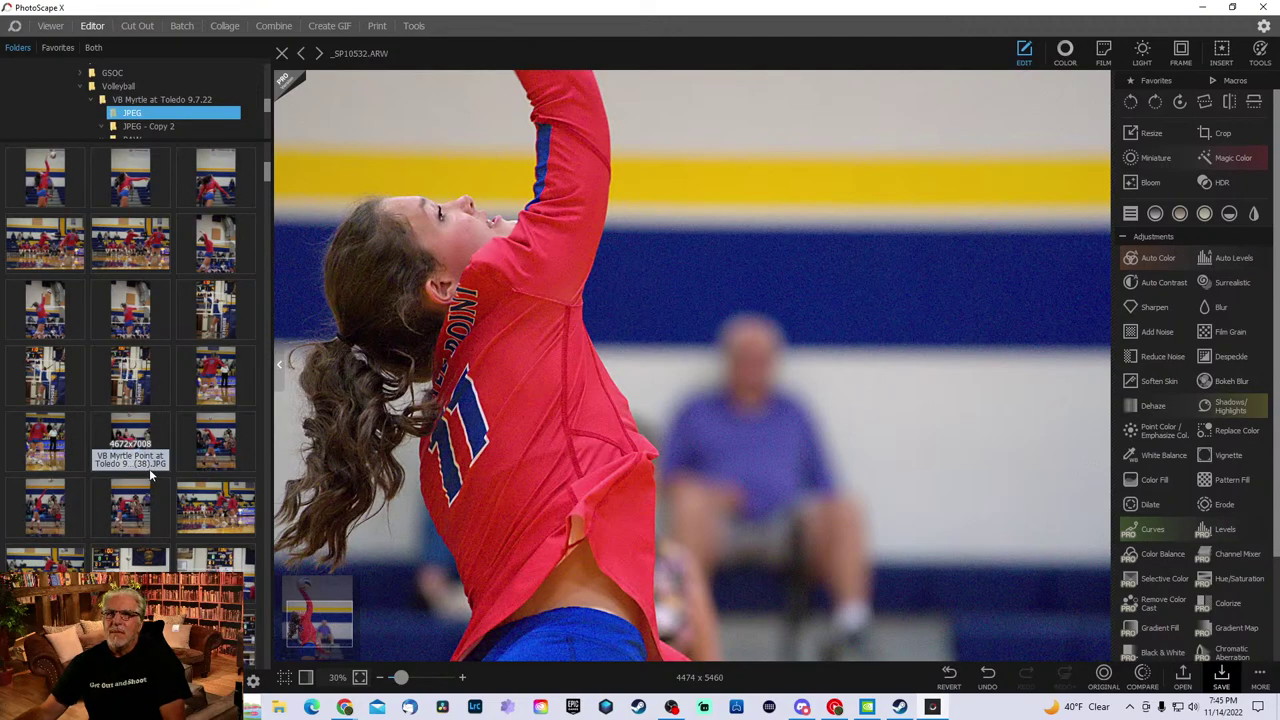
- Open 'VB Myrtle Point at Toledo 9.7 (25).JPG' without saving RAW edits, zoom in, and hide the browser
{"action": "left_click", "coordinate": [44, 172]}
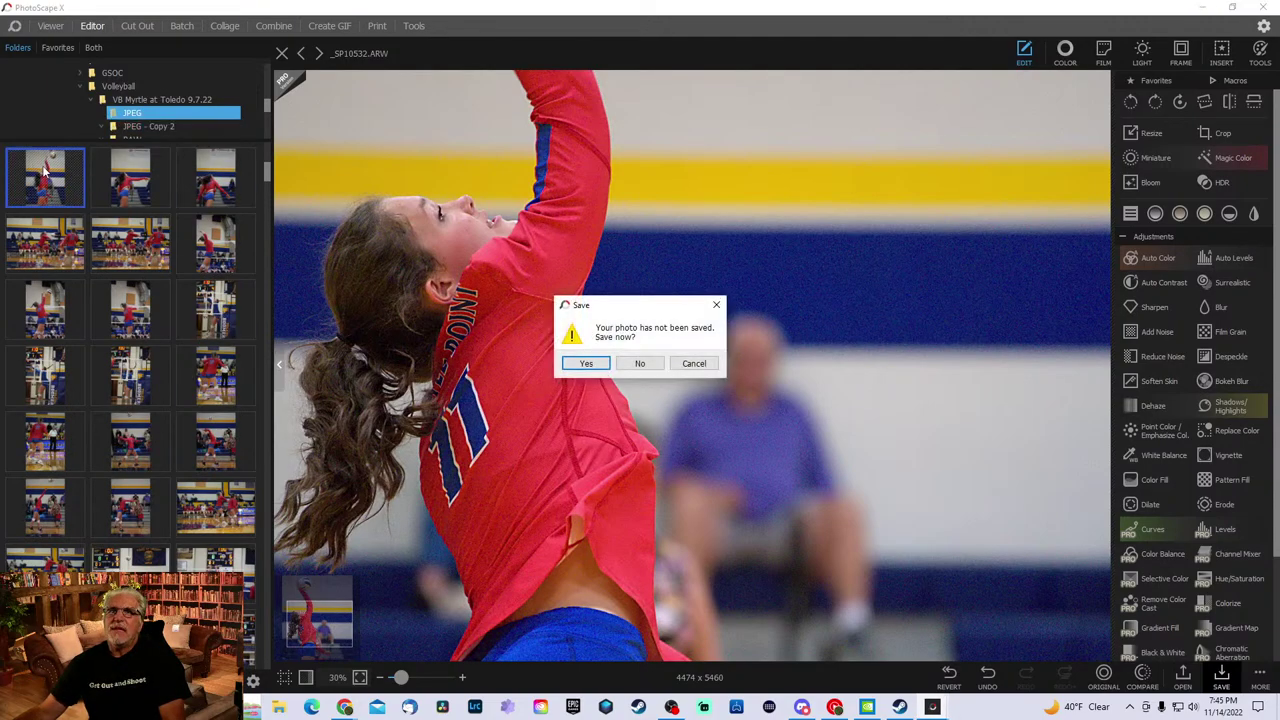
{"action": "left_click", "coordinate": [640, 366]}
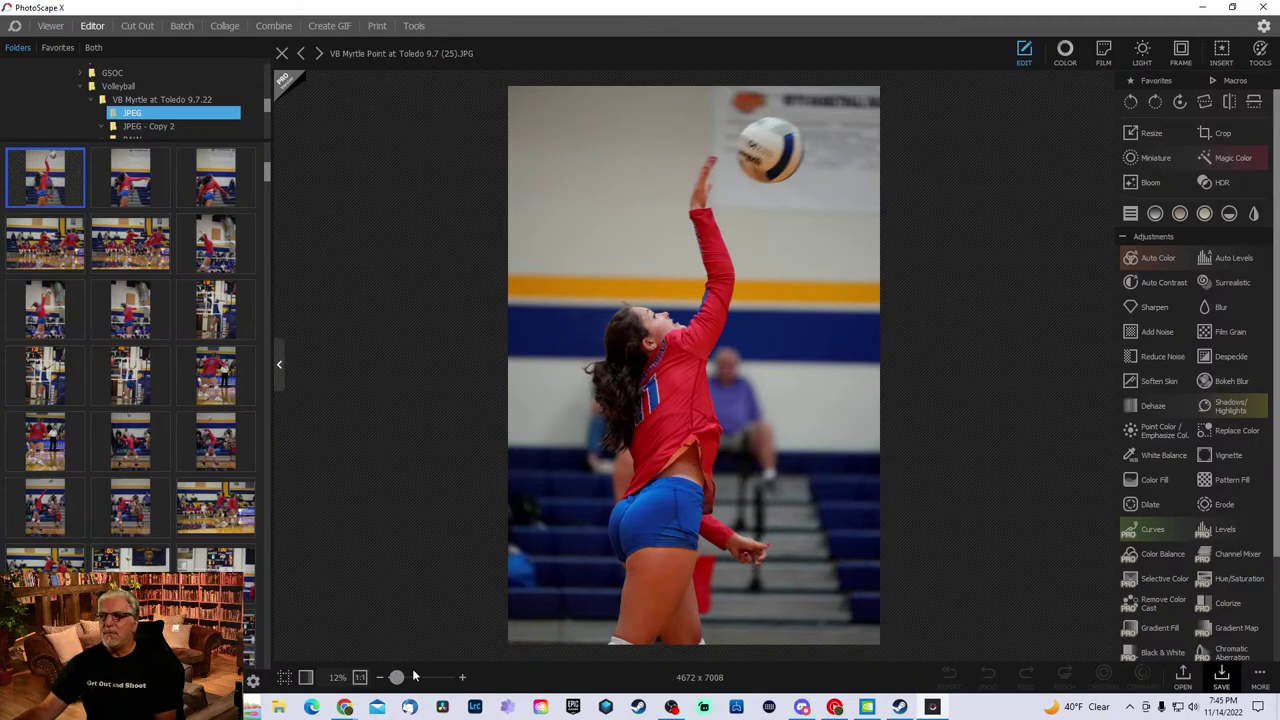
{"action": "left_click_drag", "start_coordinate": [399, 679], "coordinate": [403, 679]}
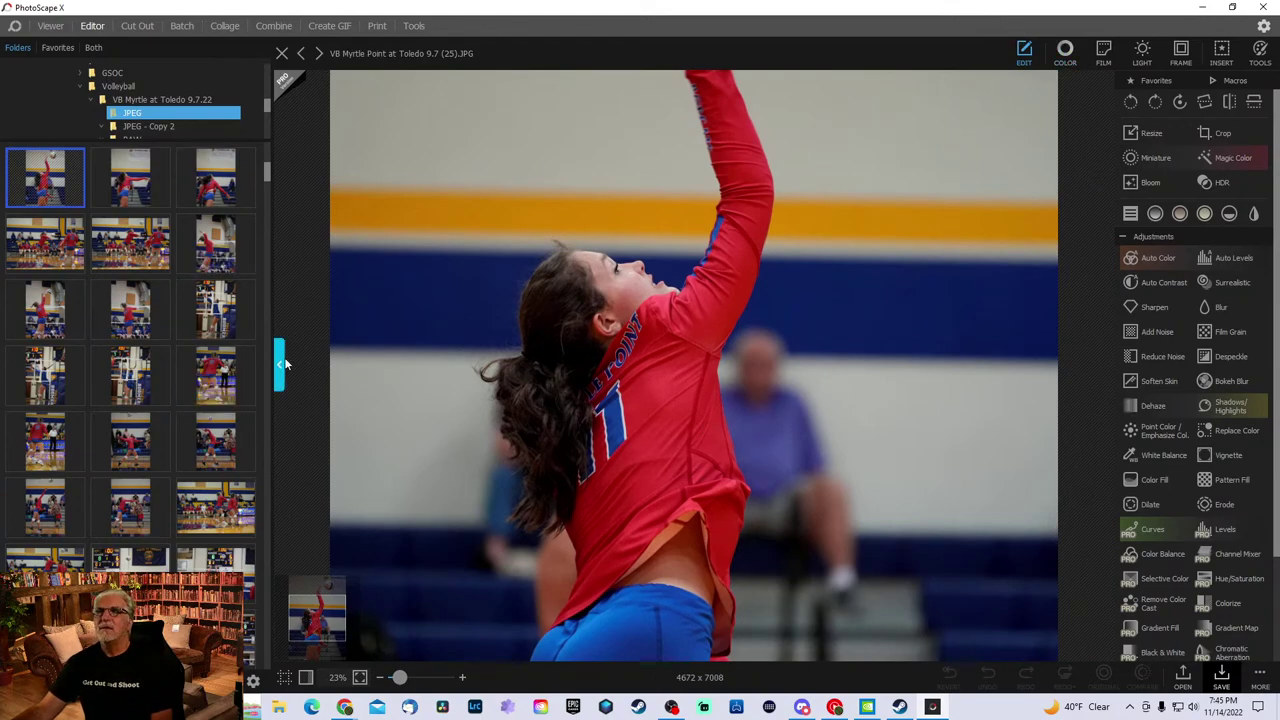
{"action": "left_click", "coordinate": [279, 364]}
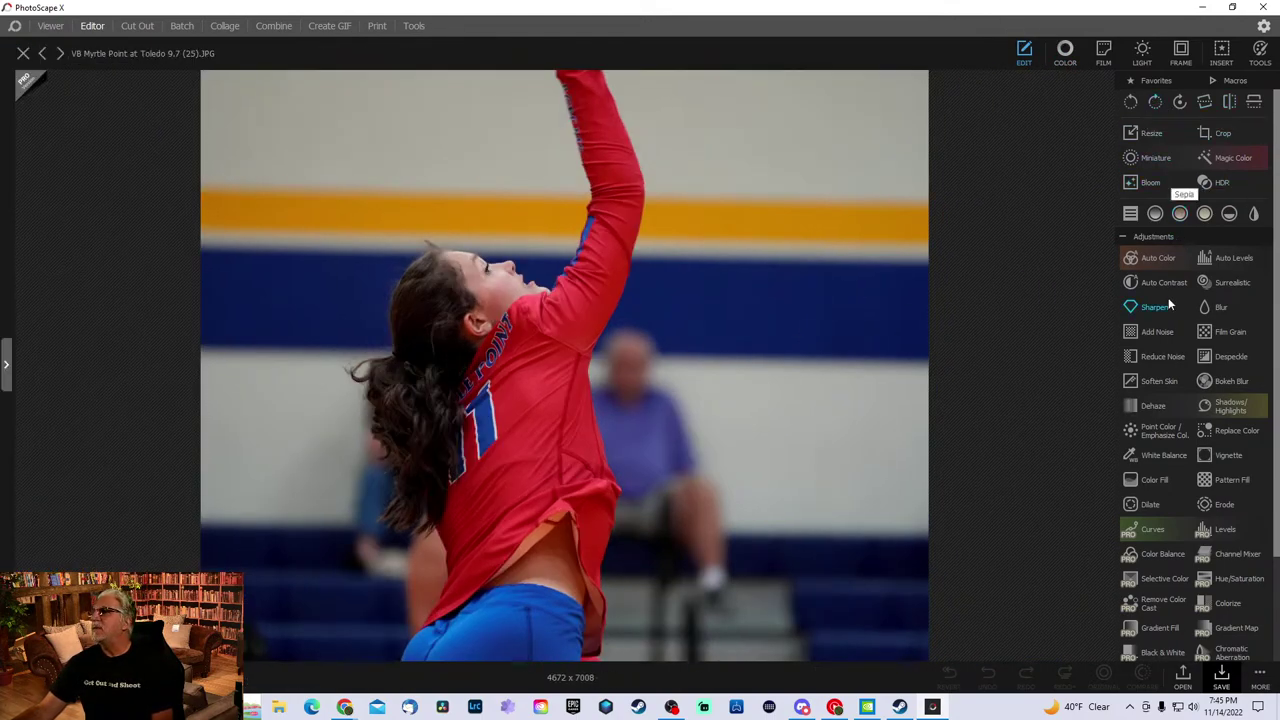
- Apply Auto Color to the JPEG and toggle Compare to view before and after
{"action": "left_click", "coordinate": [1158, 260]}
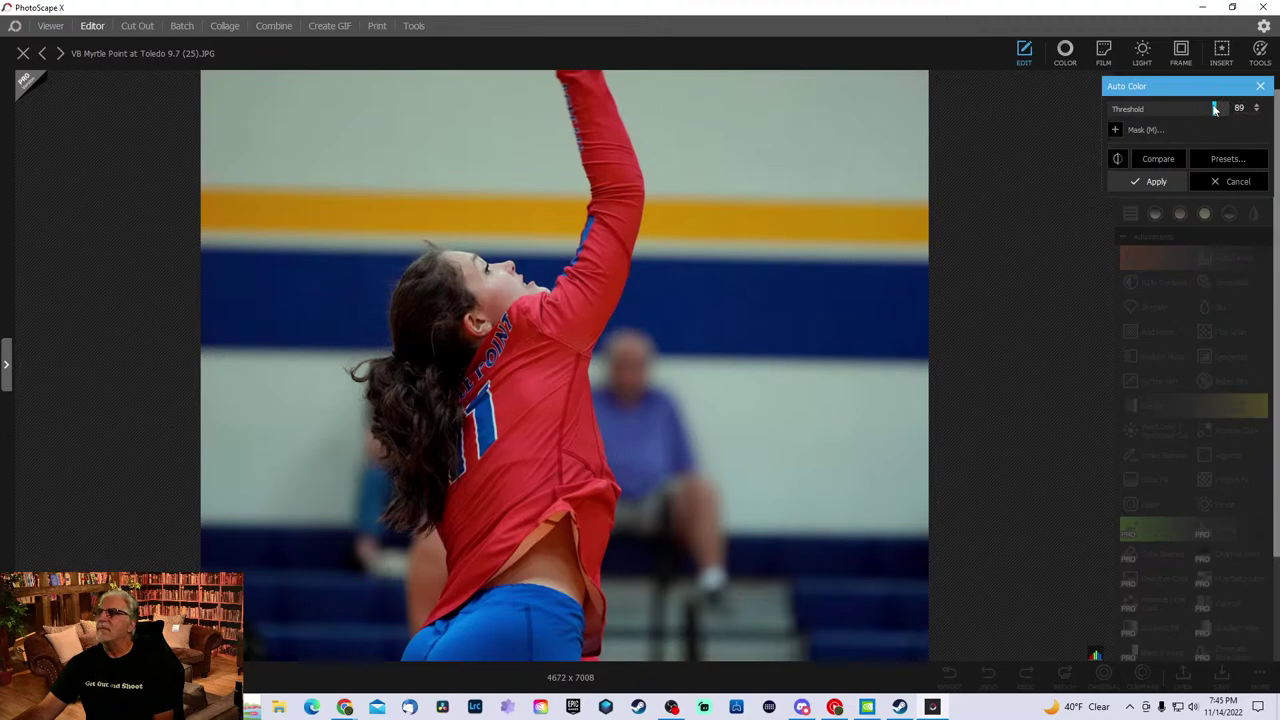
{"action": "left_click", "coordinate": [1152, 181]}
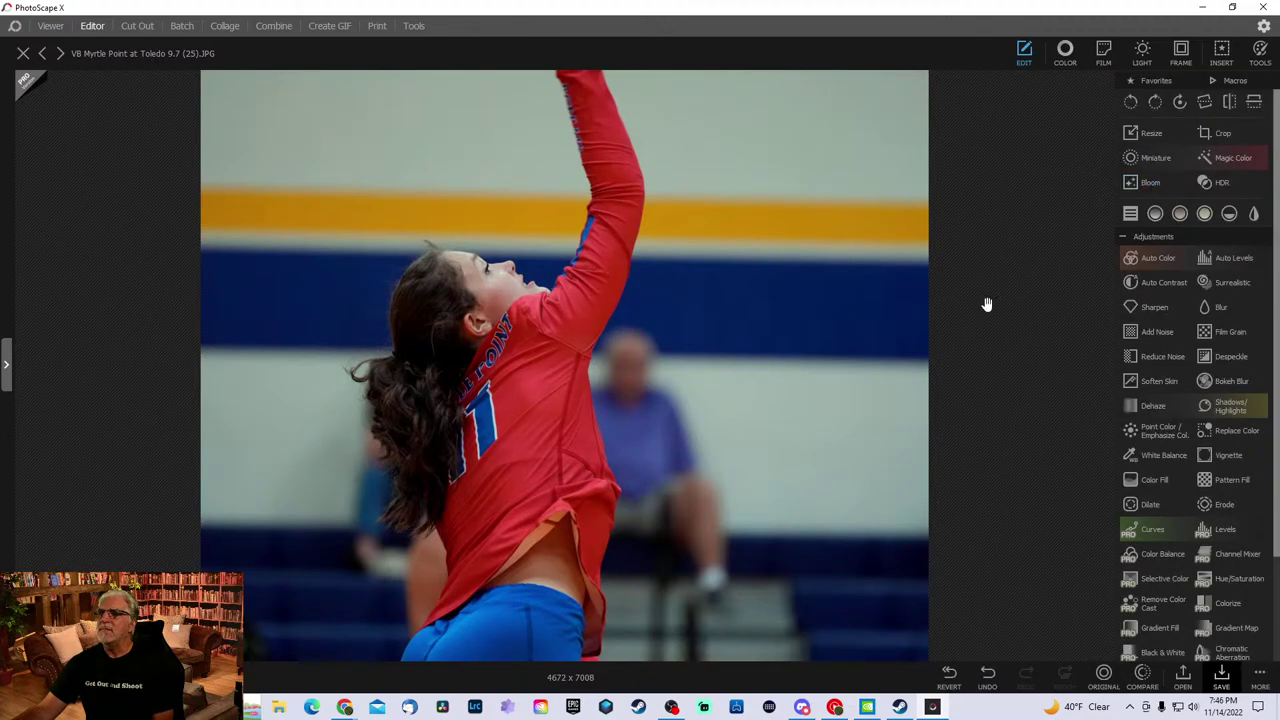
{"action": "left_click", "coordinate": [1146, 680]}
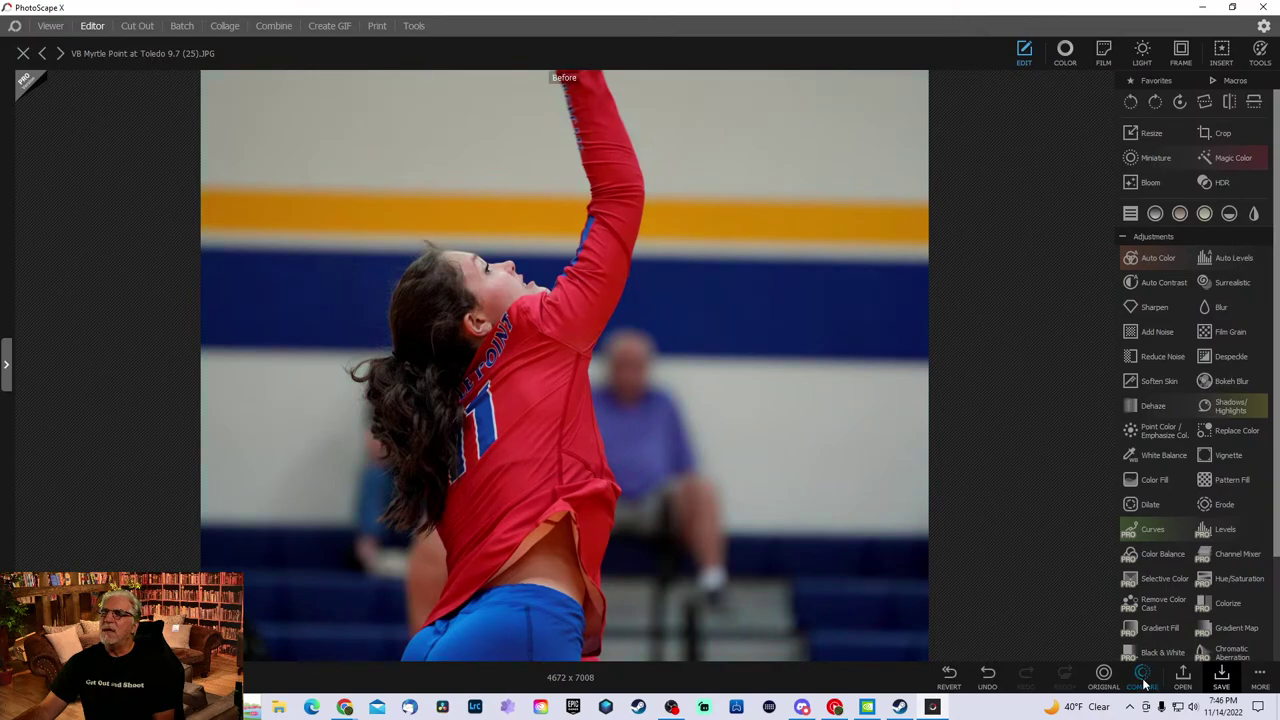
{"action": "left_click", "coordinate": [1146, 680]}
{"action": "left_click", "coordinate": [1146, 680]}
{"action": "left_click", "coordinate": [1146, 680]}
- Keep comparing the edited photo against the original, then undo the Auto Color correction
{"action": "left_click", "coordinate": [1146, 680]}
{"action": "left_click", "coordinate": [1146, 680]}
{"action": "left_click", "coordinate": [1146, 680]}
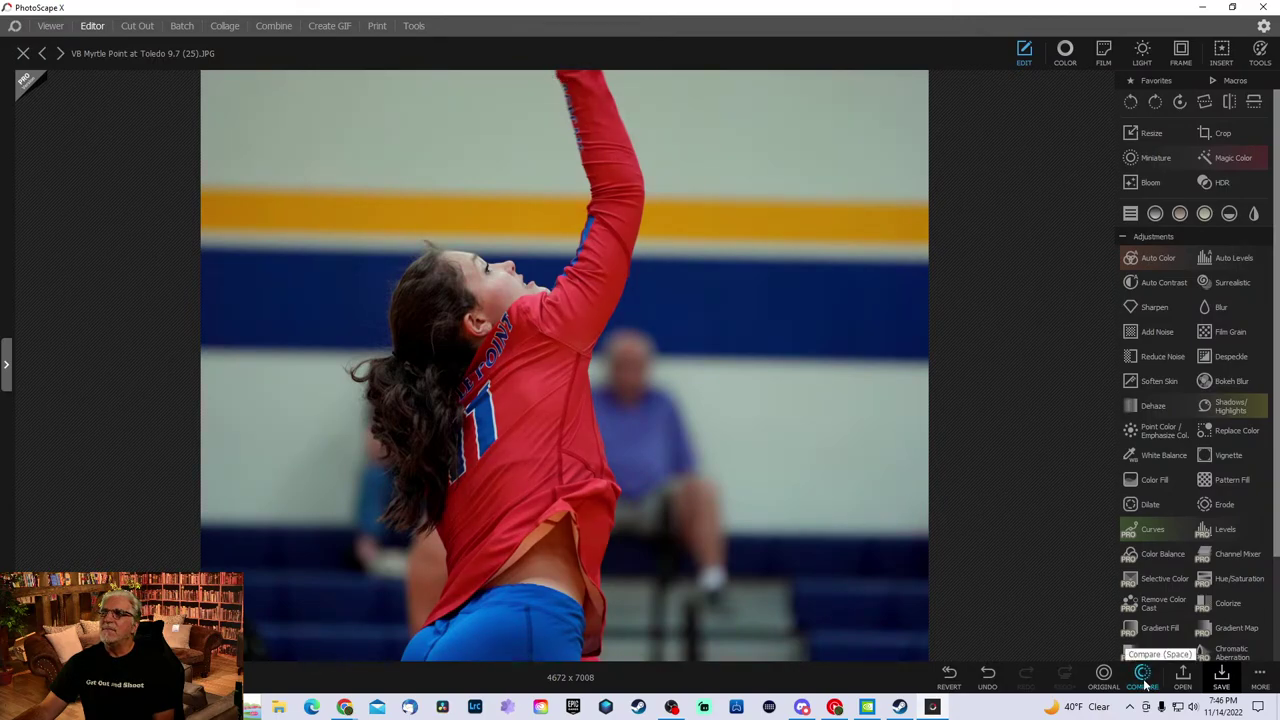
{"action": "left_click", "coordinate": [1146, 680]}
{"action": "left_click", "coordinate": [1146, 680]}
{"action": "left_click", "coordinate": [1146, 680]}
{"action": "left_click", "coordinate": [1146, 680]}
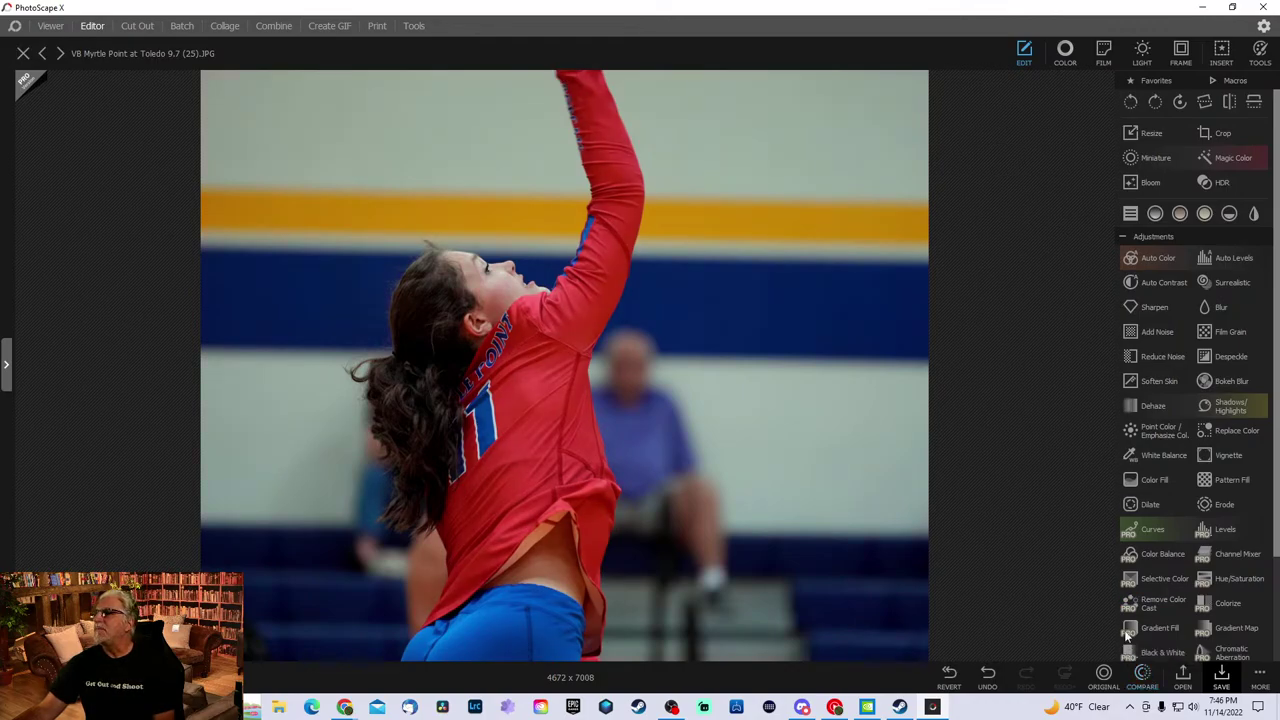
{"action": "left_click", "coordinate": [987, 674]}
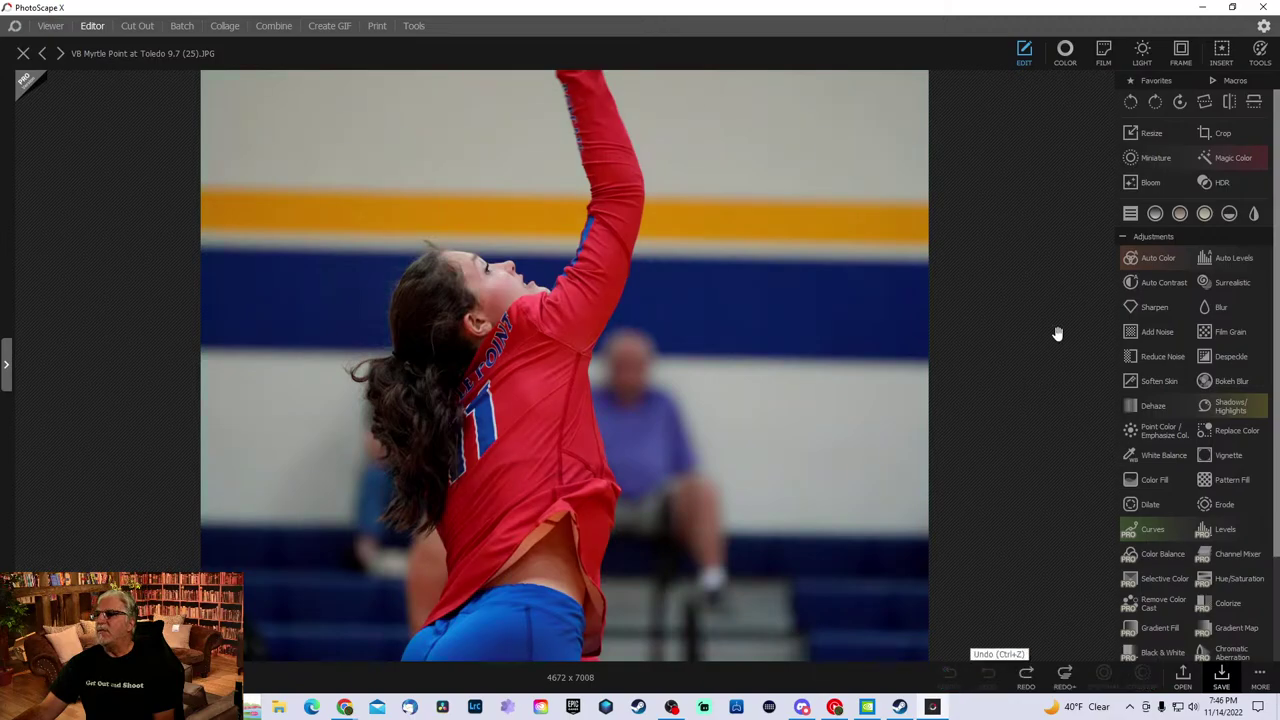
{"action": "left_click", "coordinate": [1160, 285]}
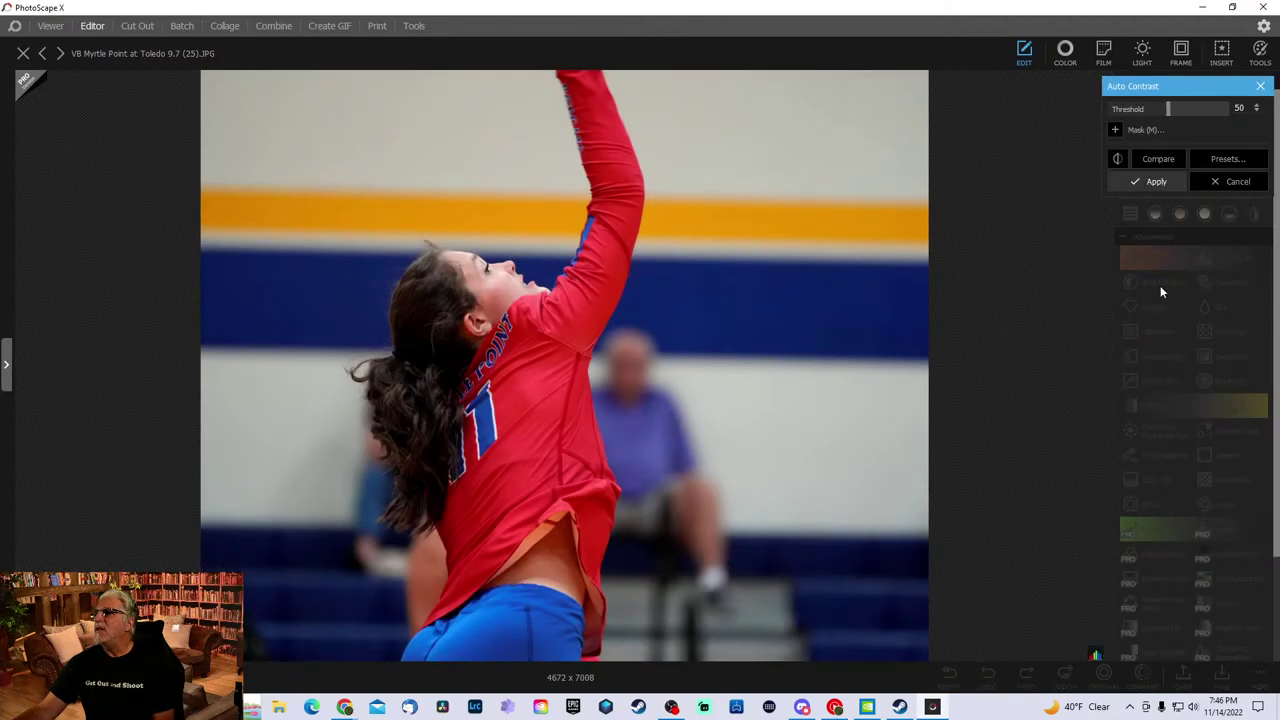
{"action": "left_click", "coordinate": [1156, 182]}
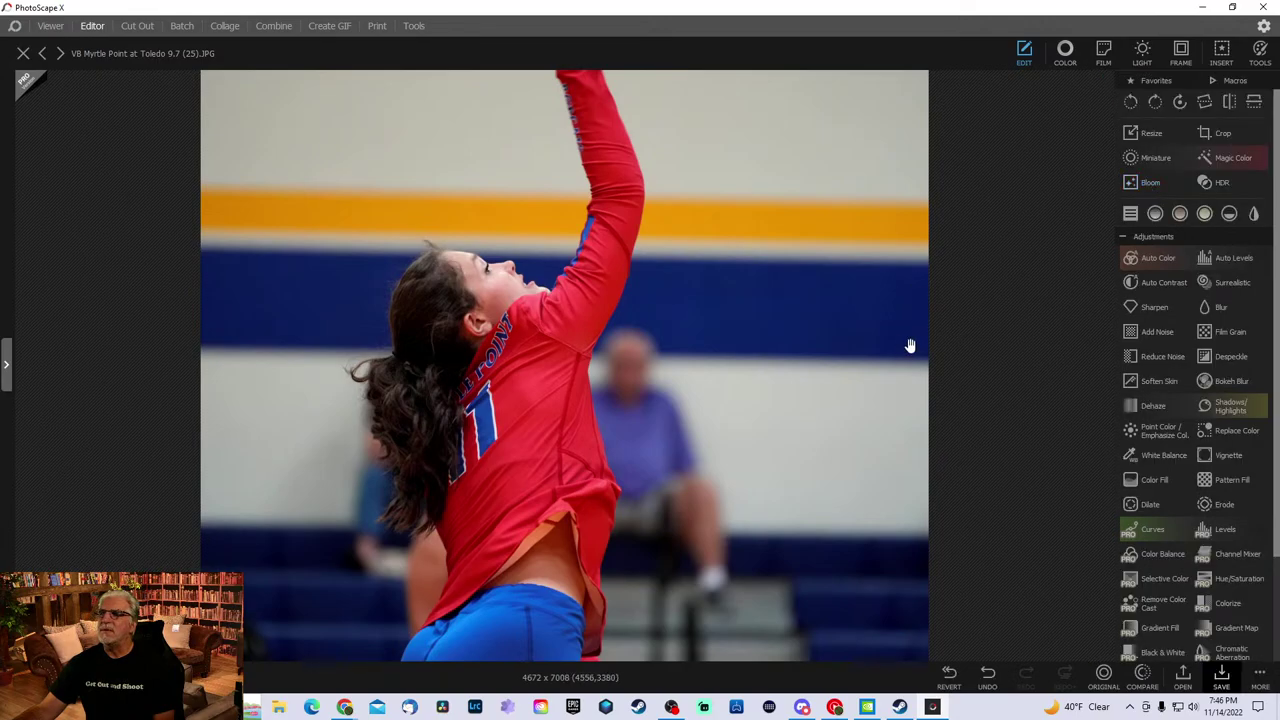
{"action": "left_click", "coordinate": [1145, 683]}
{"action": "left_click", "coordinate": [1145, 683]}
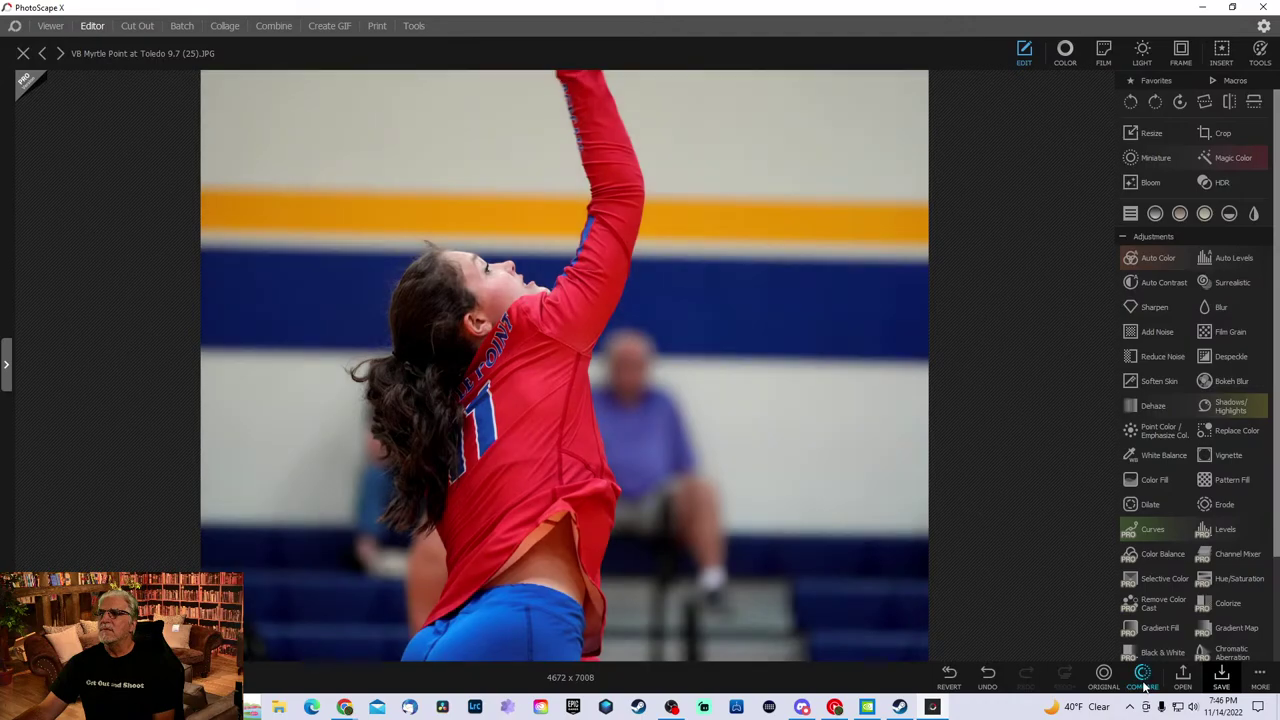
{"action": "left_click", "coordinate": [1145, 683]}
{"action": "left_click", "coordinate": [948, 675]}
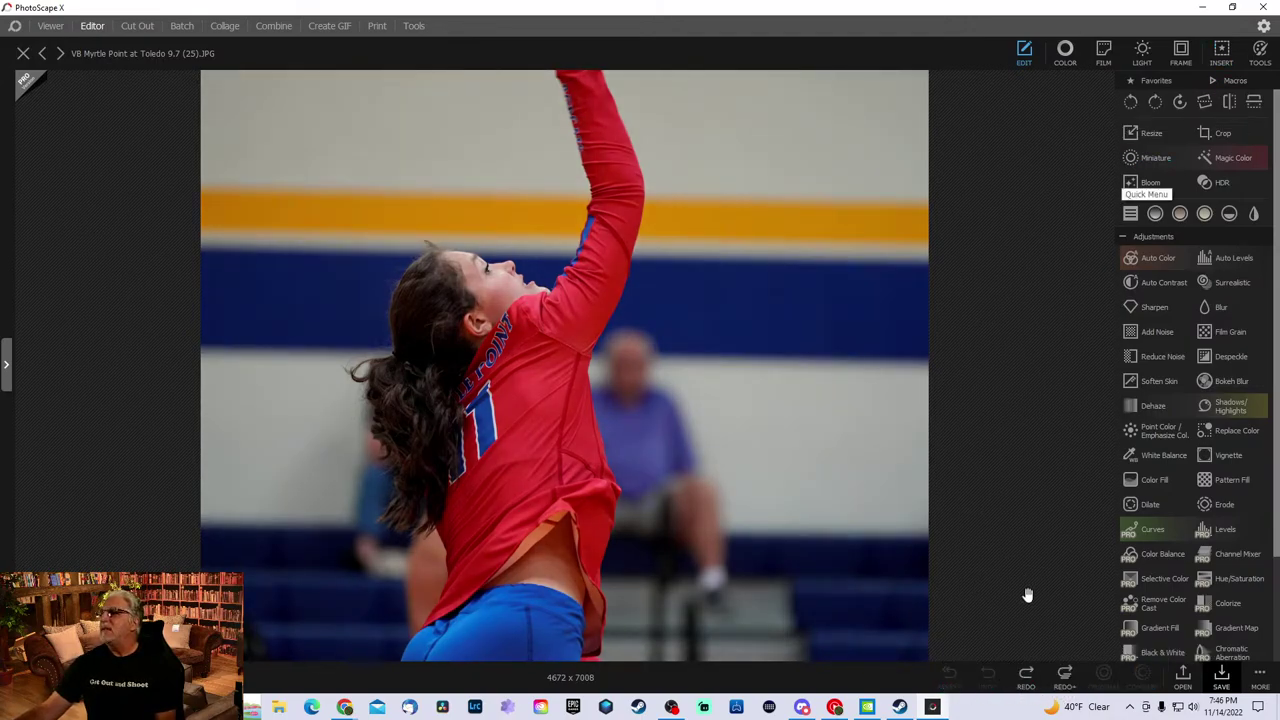
{"action": "left_click", "coordinate": [1025, 675]}
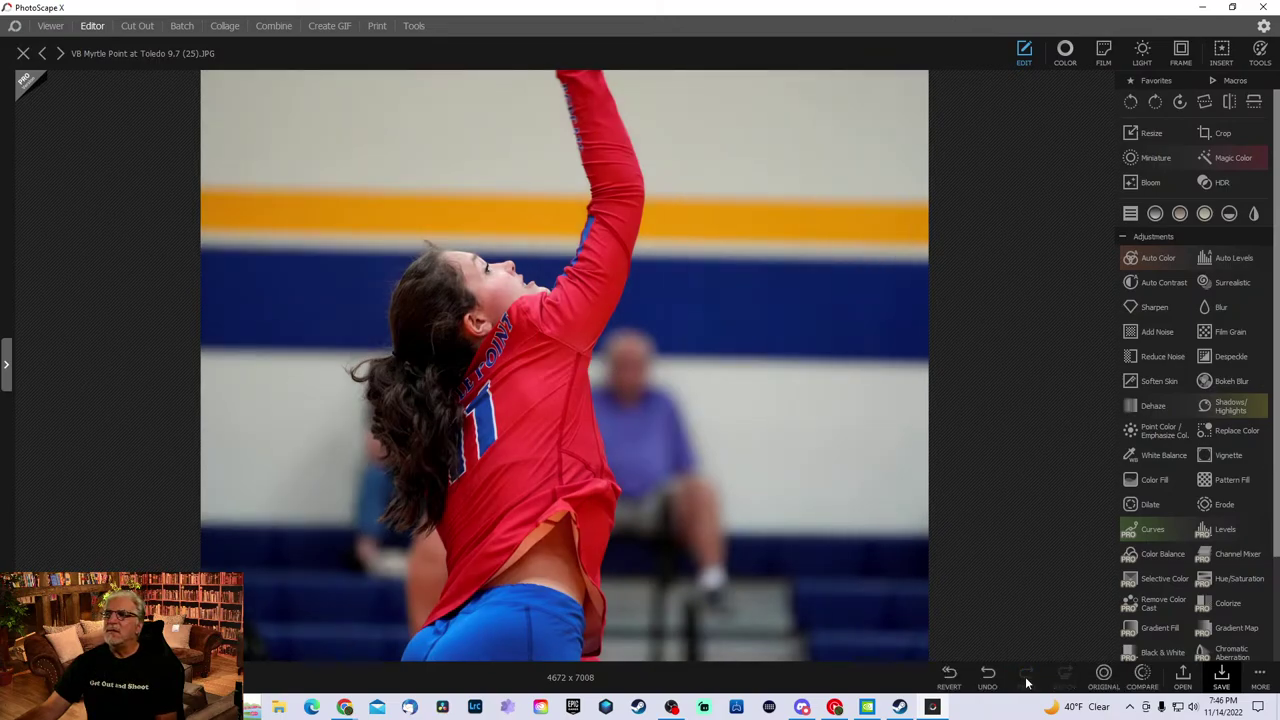
{"action": "left_click", "coordinate": [988, 678]}
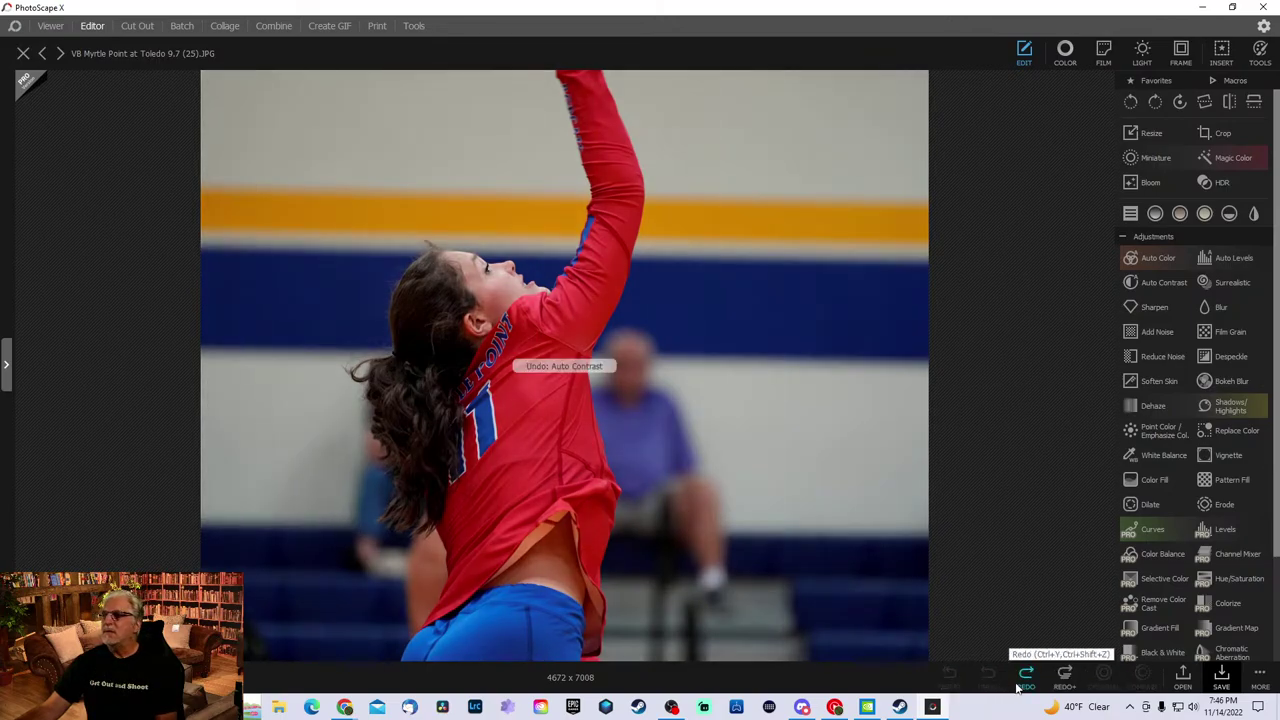
{"action": "left_click", "coordinate": [1025, 678]}
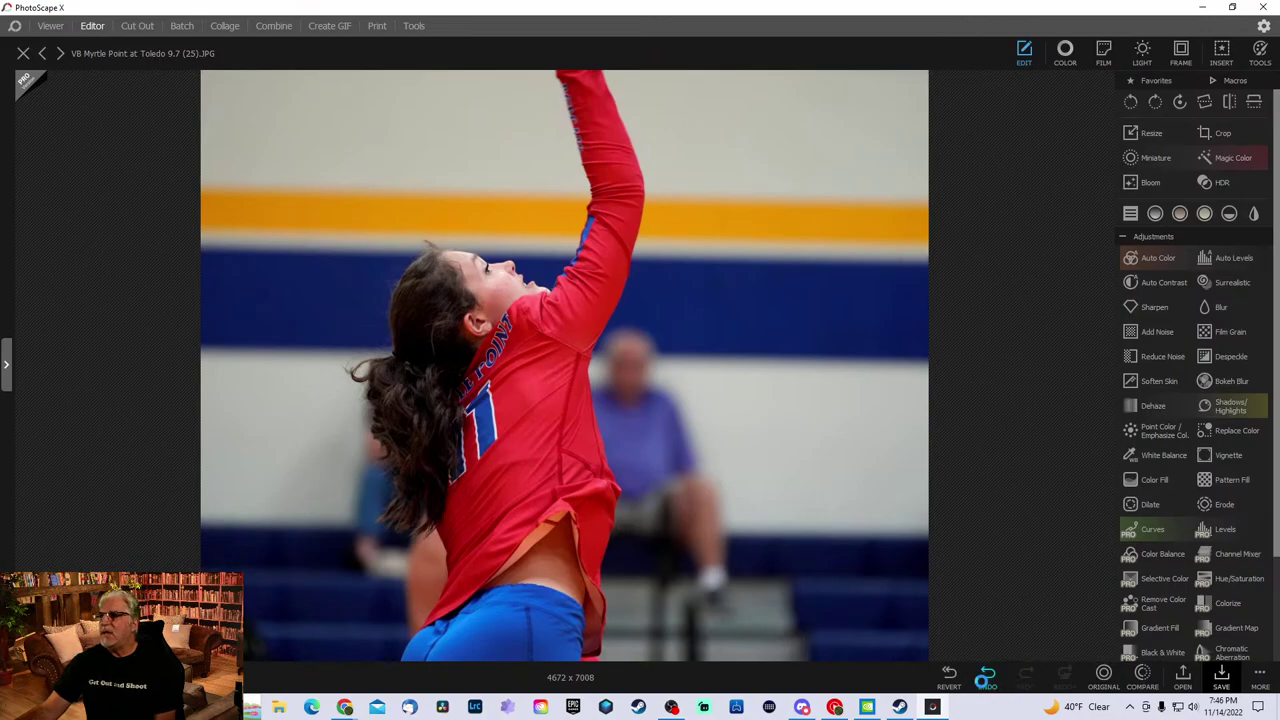
{"action": "left_click", "coordinate": [988, 678]}
{"action": "left_click", "coordinate": [1025, 678]}
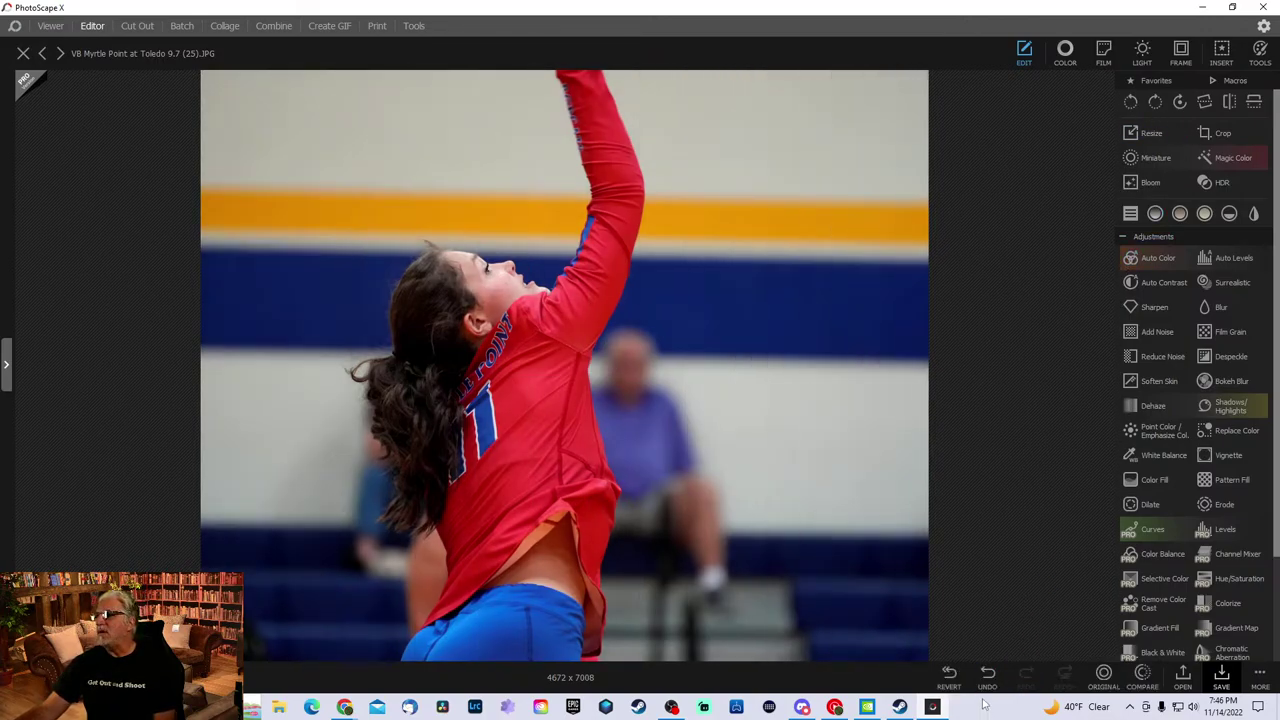
{"action": "left_click", "coordinate": [947, 676]}
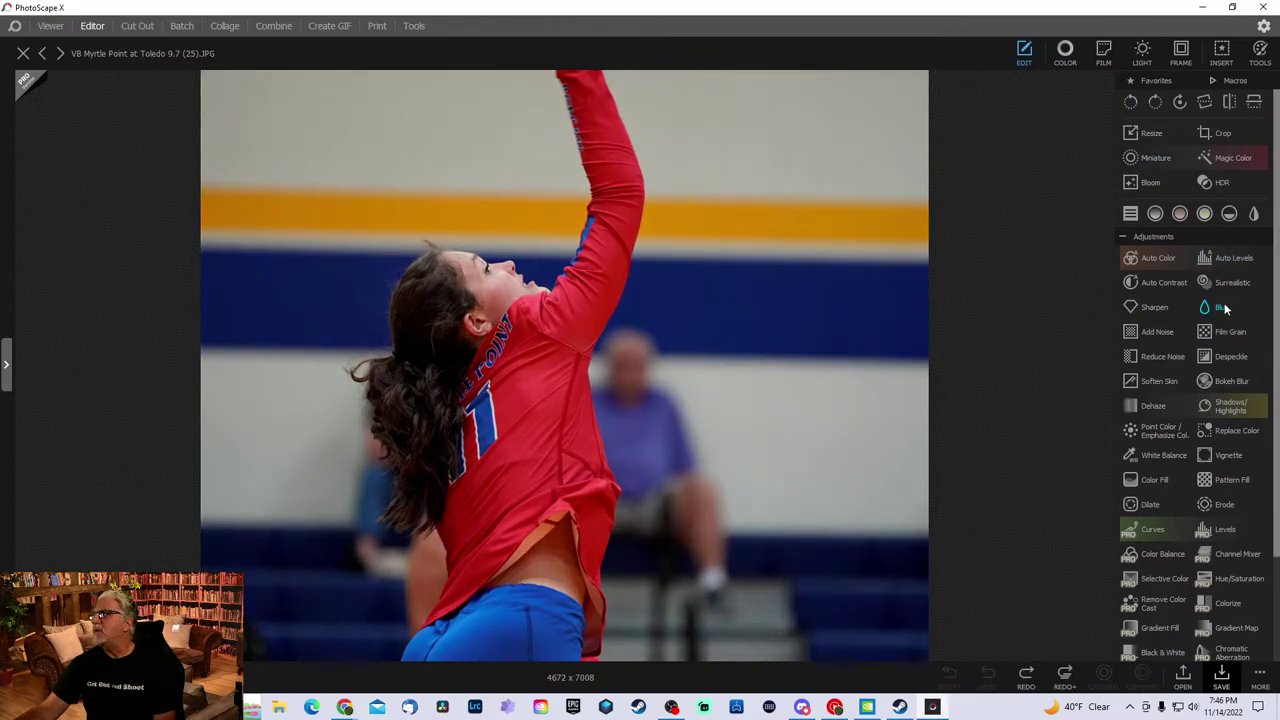
- Apply Auto Levels at the default threshold of 50 and compare it using Undo and Redo
{"action": "left_click", "coordinate": [1240, 259]}
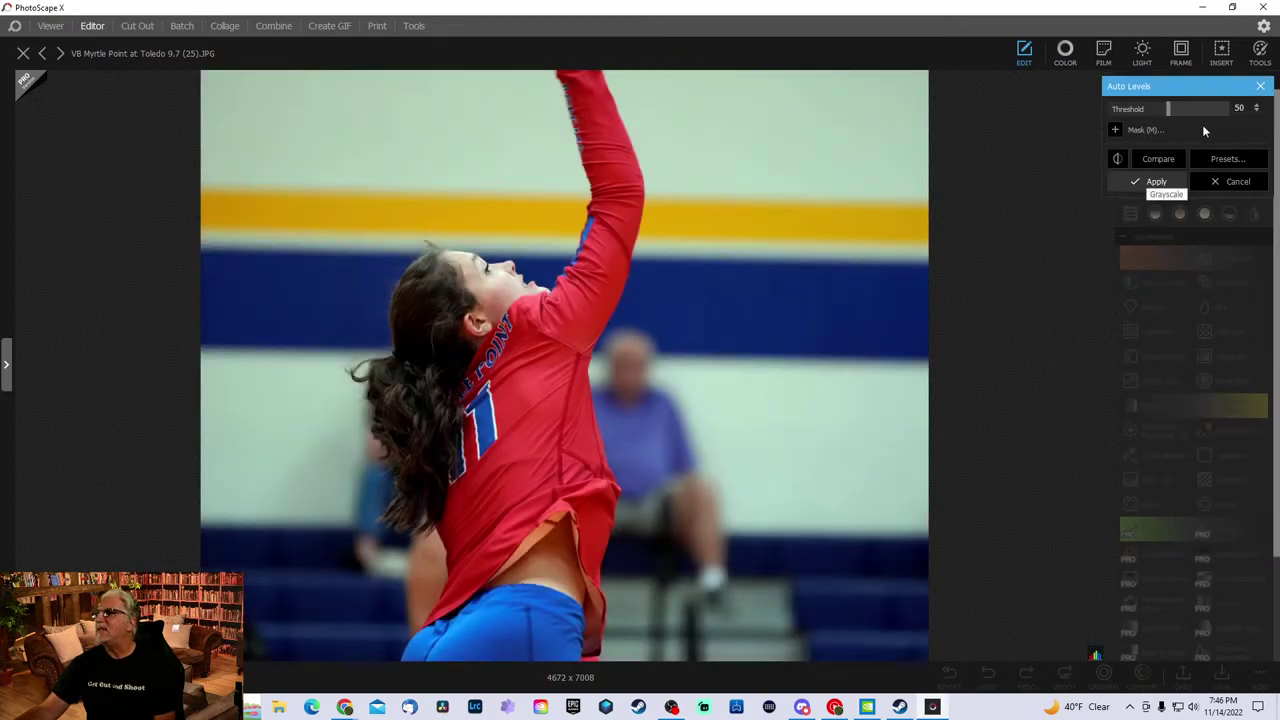
{"action": "left_click", "coordinate": [1148, 182]}
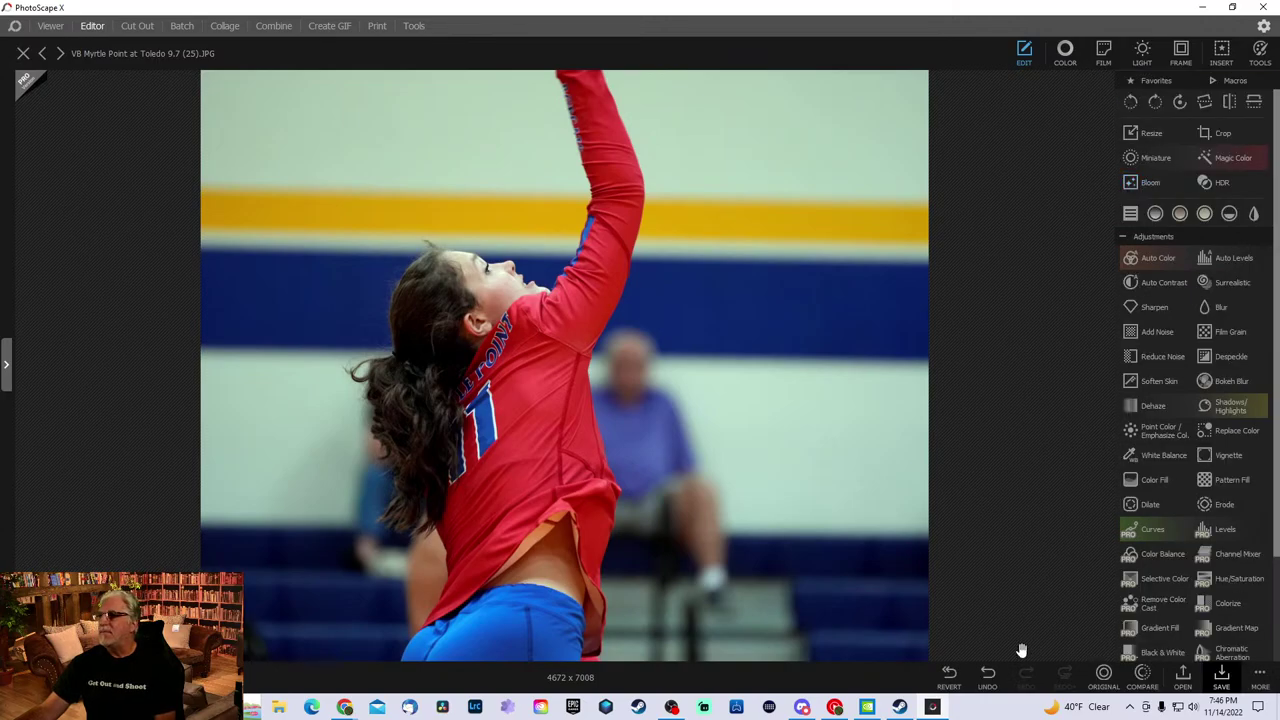
{"action": "left_click", "coordinate": [987, 674]}
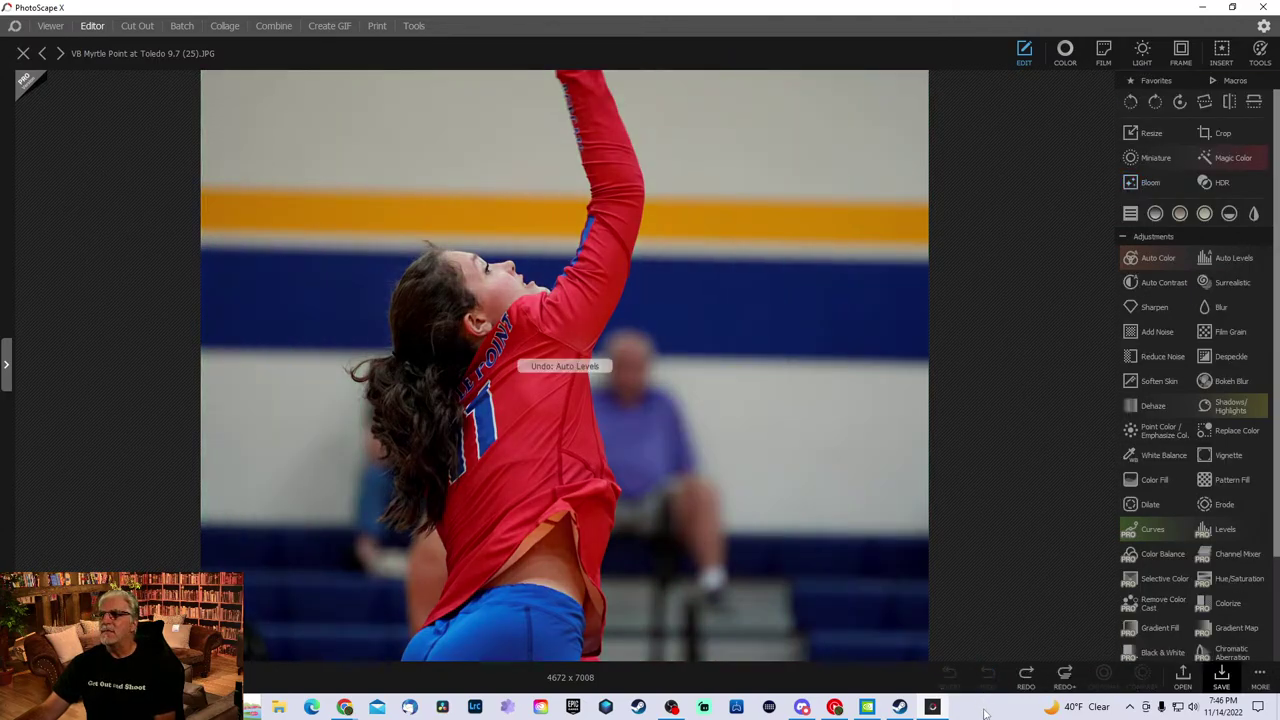
{"action": "left_click", "coordinate": [1038, 683]}
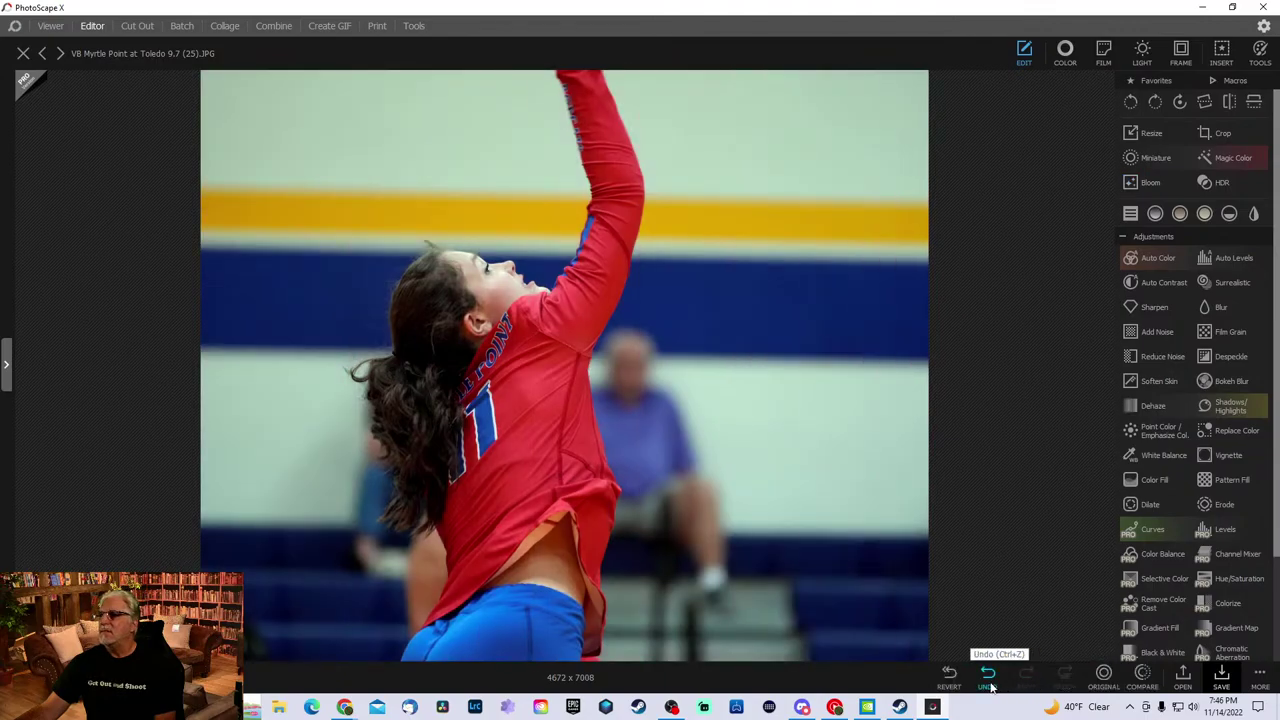
{"action": "left_click", "coordinate": [987, 681]}
{"action": "left_click", "coordinate": [1025, 676]}
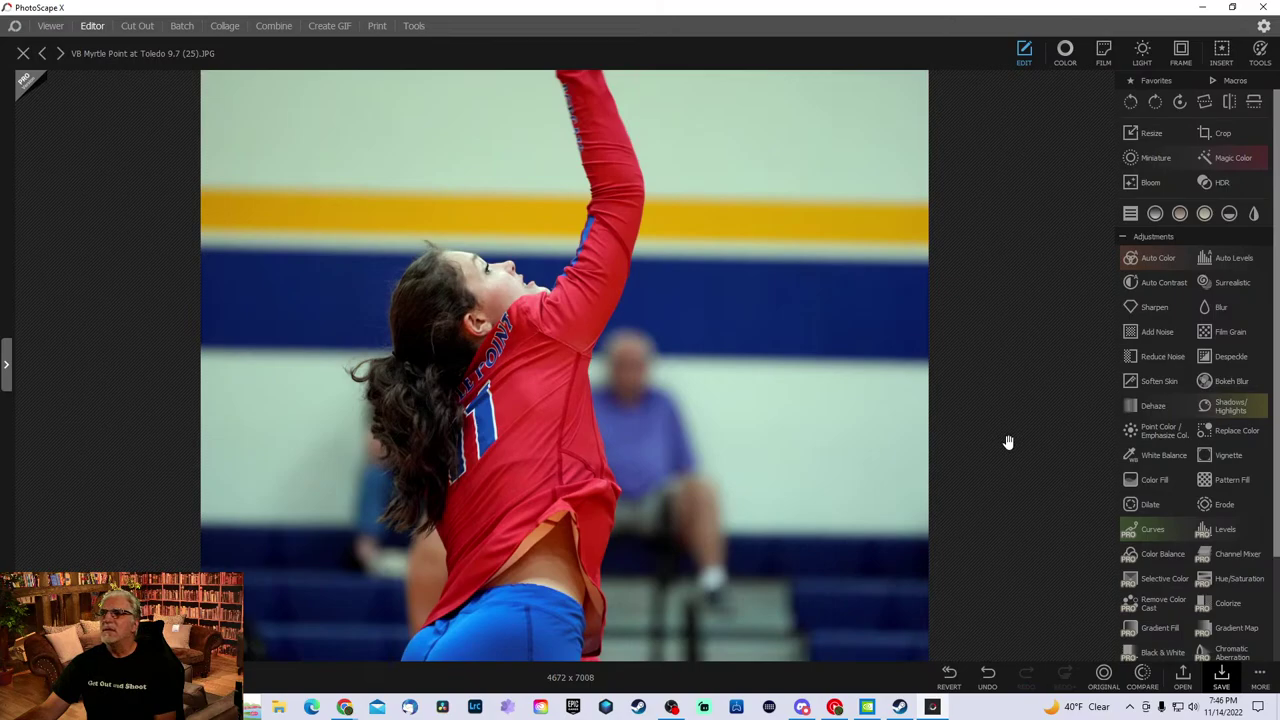
- Compare again, leave Auto Levels reapplied, and switch to the Viewer to browse folders
{"action": "left_click", "coordinate": [987, 676]}
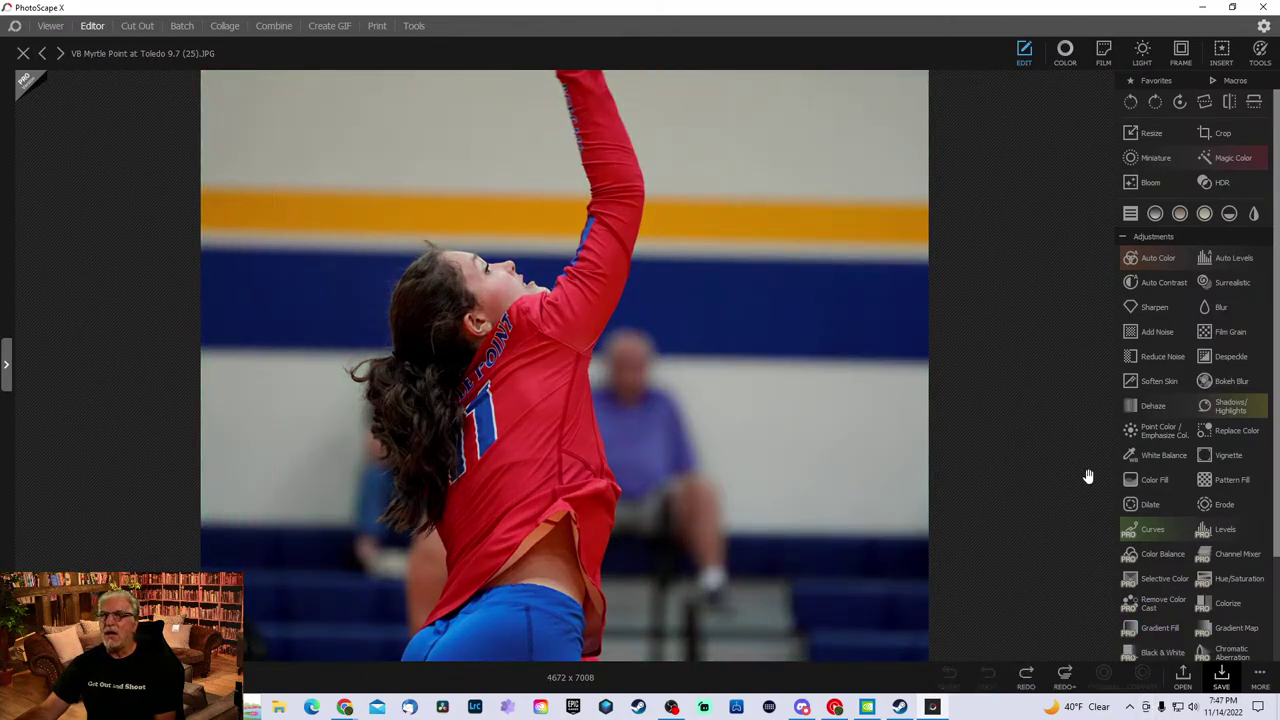
{"action": "left_click", "coordinate": [1026, 674]}
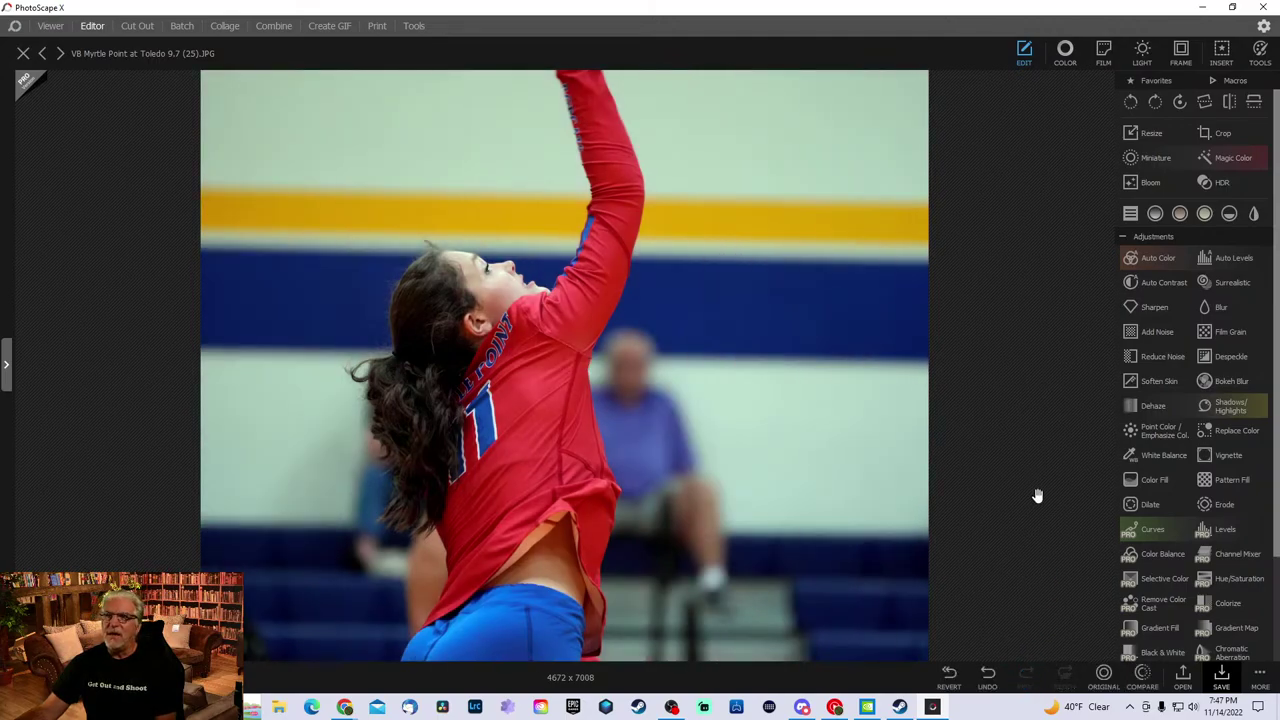
{"action": "left_click", "coordinate": [988, 677]}
{"action": "left_click", "coordinate": [1026, 674]}
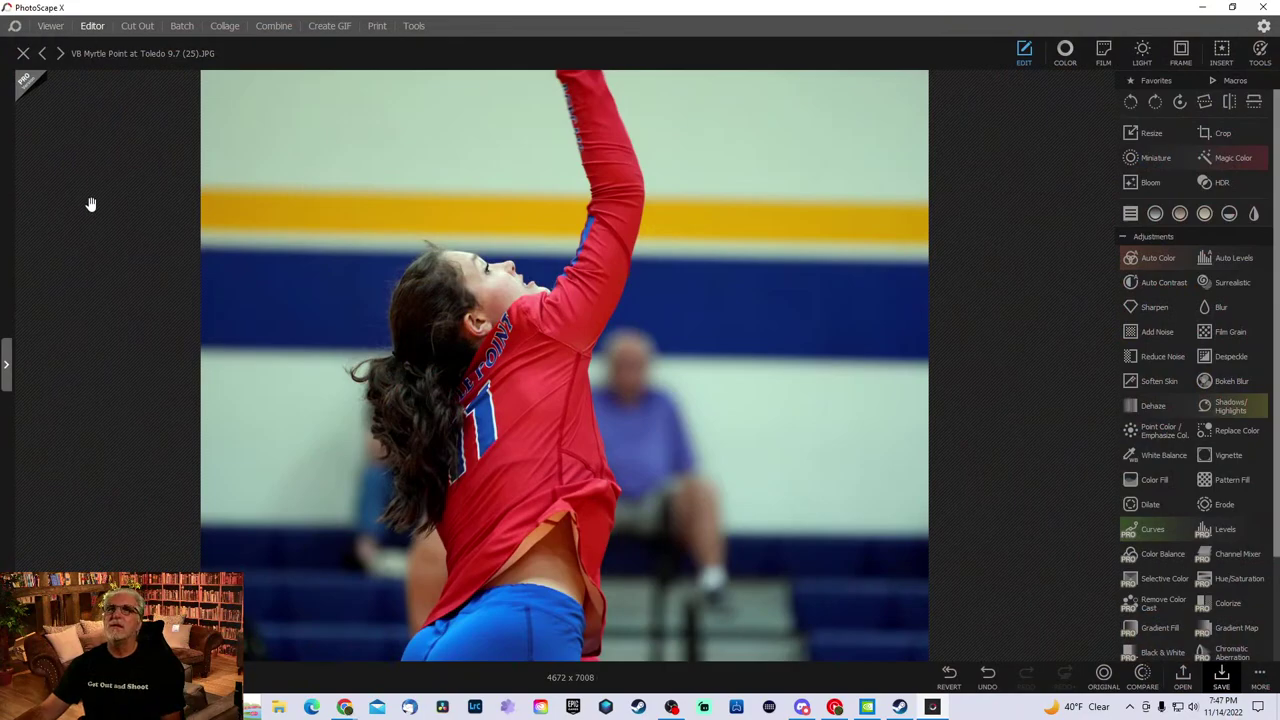
{"action": "left_click", "coordinate": [51, 26]}
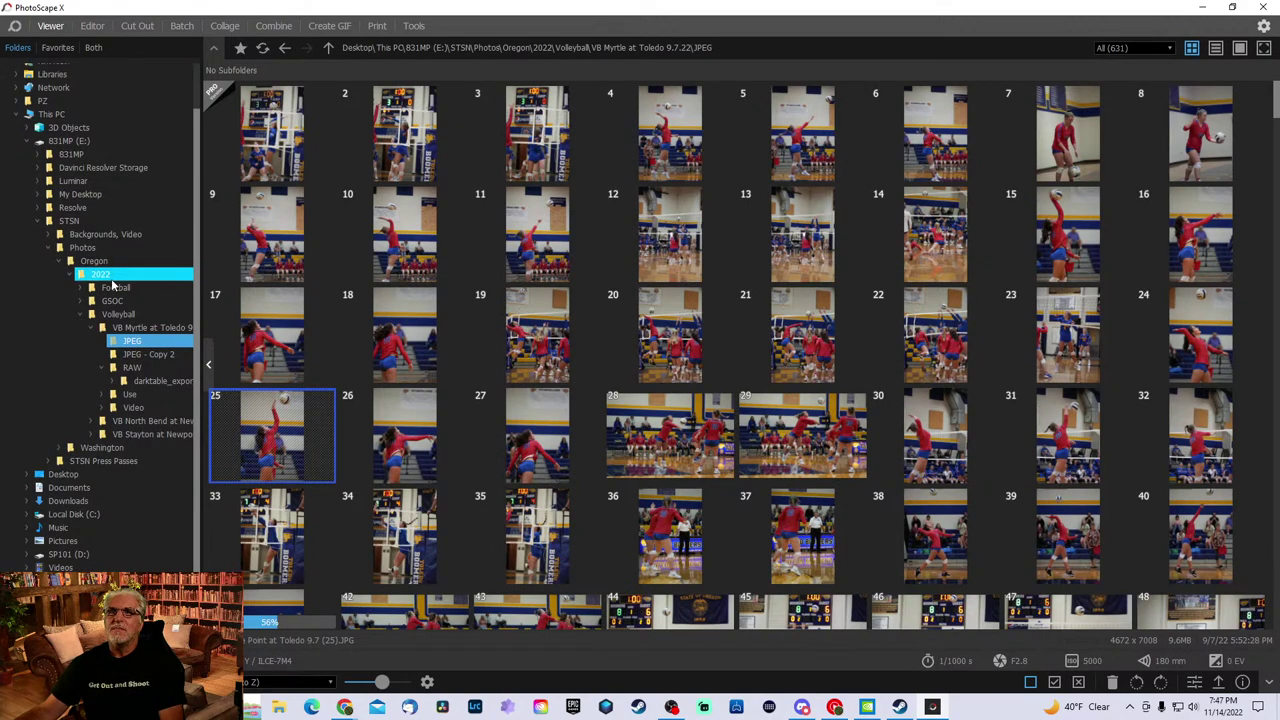
- Expand Football > FB Oakridge at Toledo 9.16.22 and open its JPEG folder
{"action": "left_click", "coordinate": [81, 289]}
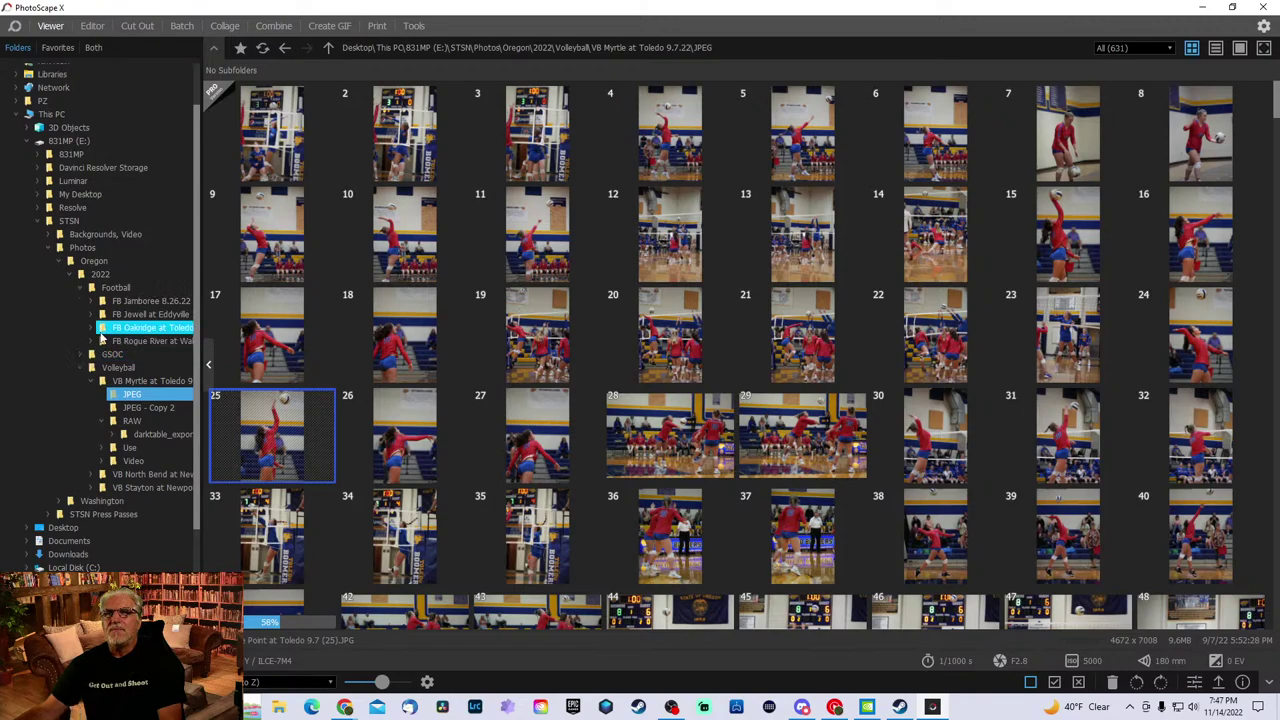
{"action": "left_click", "coordinate": [93, 330]}
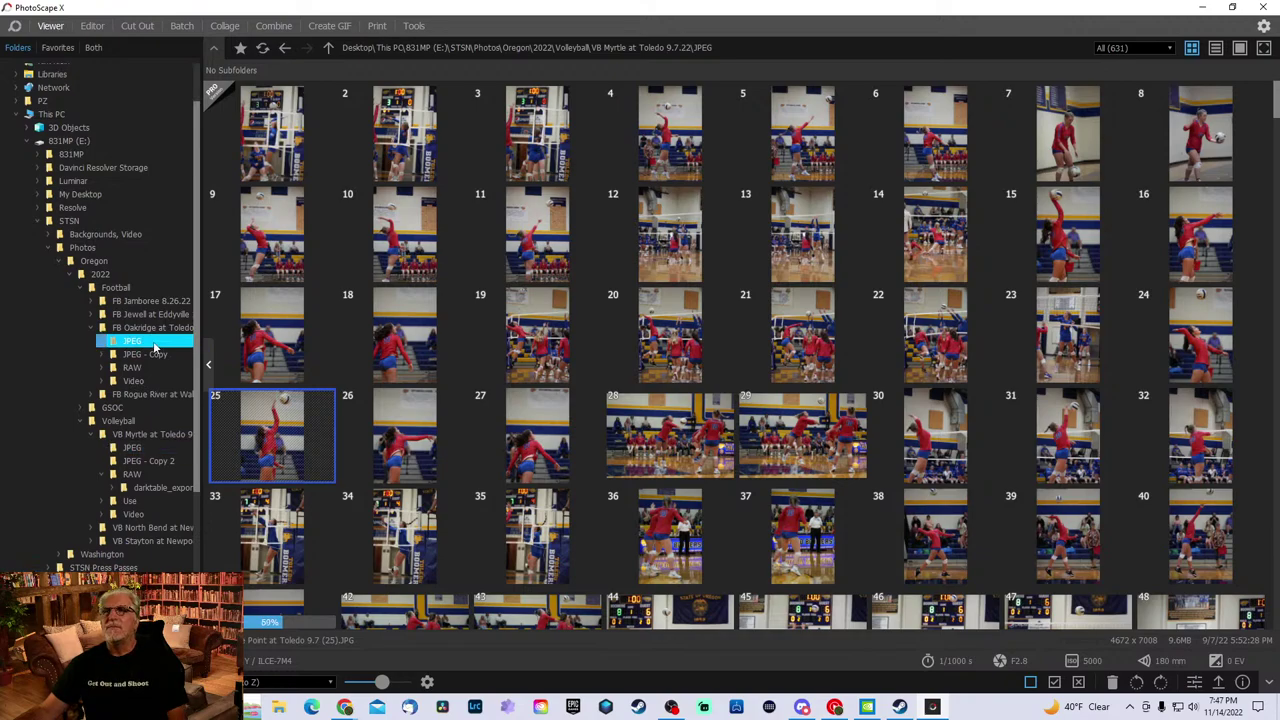
{"action": "left_click", "coordinate": [140, 341]}
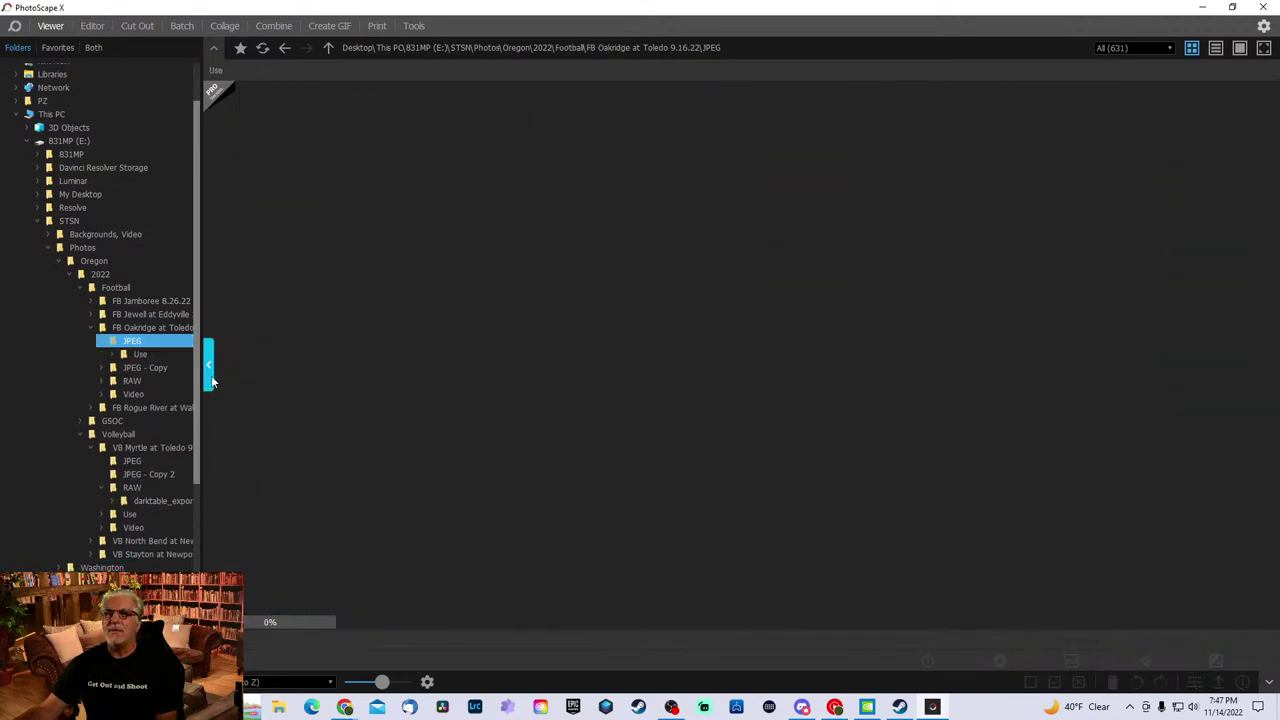
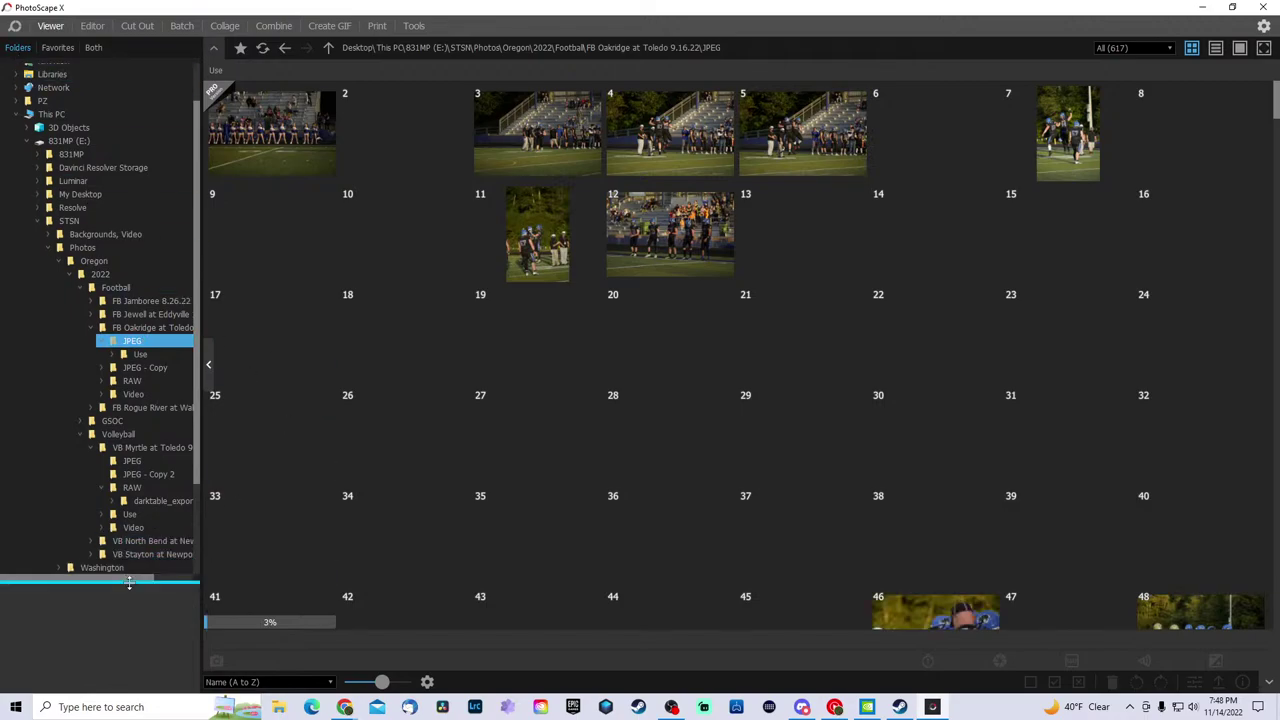
- Shrink the folder tree area, then switch to the Editor with the folder browser showing
{"action": "left_click_drag", "start_coordinate": [129, 583], "coordinate": [156, 563]}
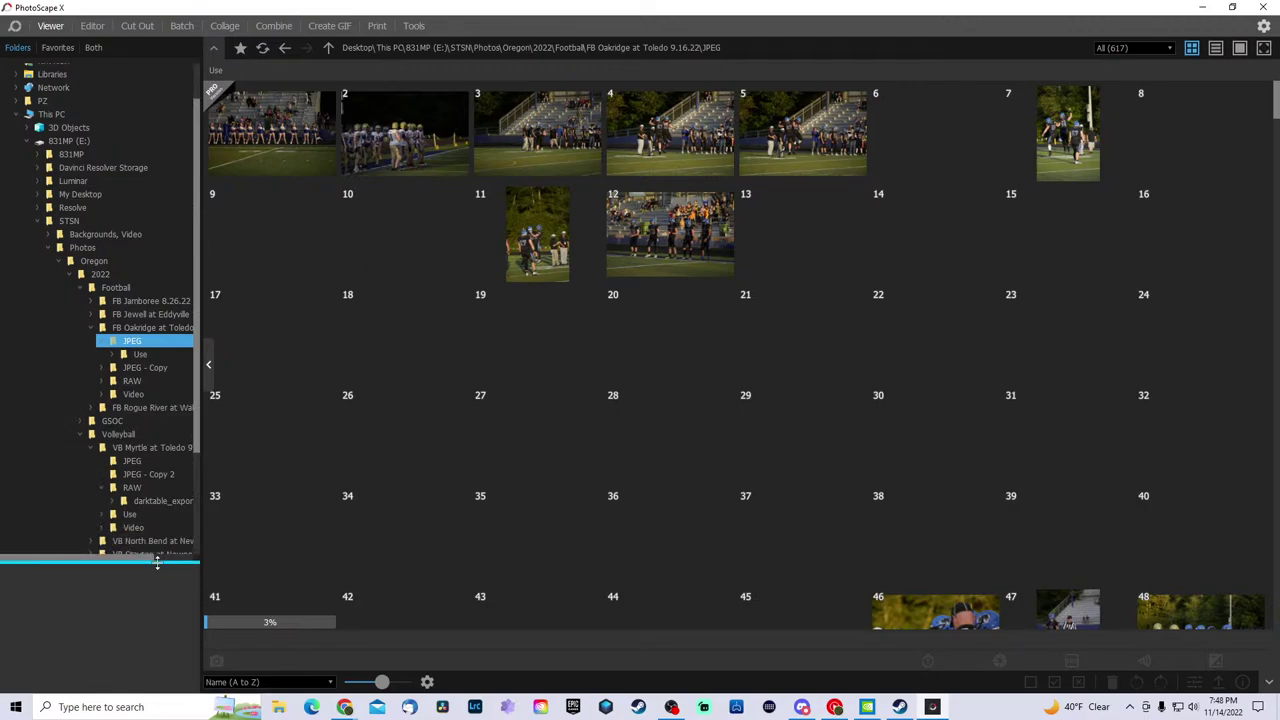
{"action": "scroll", "coordinate": [657, 417], "scroll_direction": "down", "scroll_amount": 3}
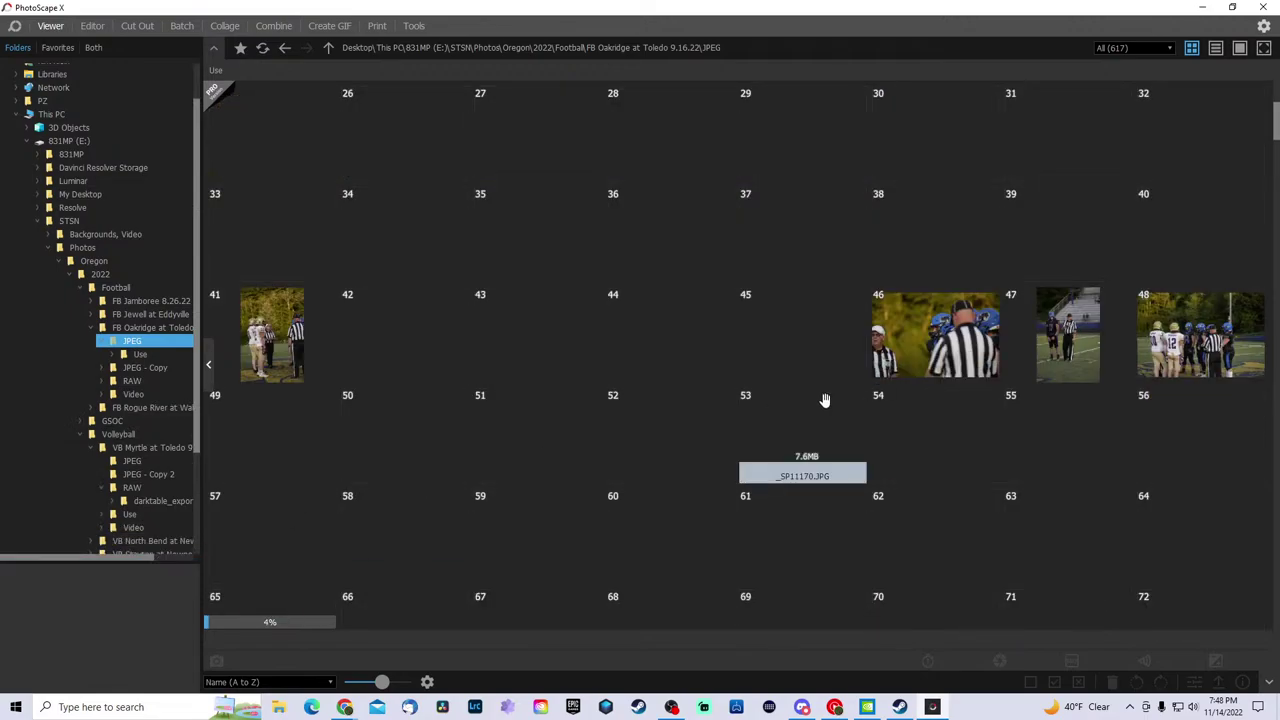
{"action": "scroll", "coordinate": [803, 406], "scroll_direction": "down", "scroll_amount": 2}
{"action": "scroll", "coordinate": [782, 413], "scroll_direction": "up", "scroll_amount": 2}
{"action": "scroll", "coordinate": [777, 418], "scroll_direction": "down", "scroll_amount": 1}
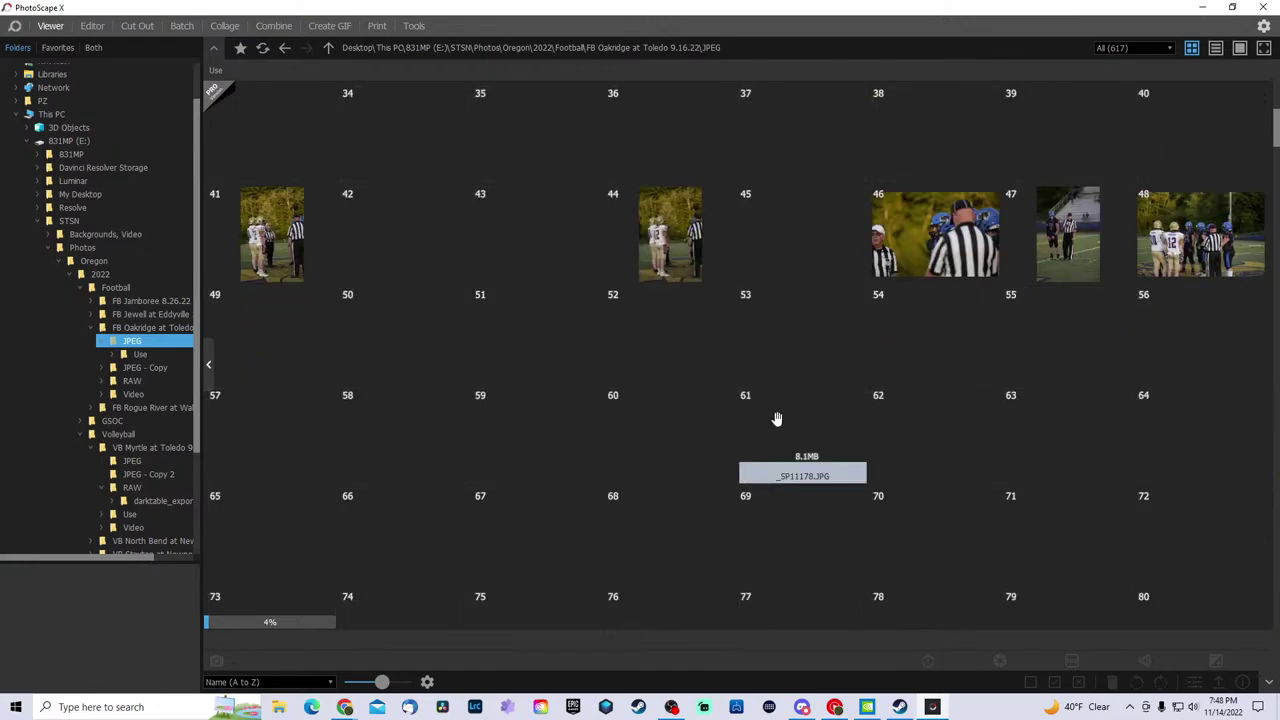
{"action": "scroll", "coordinate": [777, 418], "scroll_direction": "down", "scroll_amount": 1}
{"action": "scroll", "coordinate": [776, 417], "scroll_direction": "up", "scroll_amount": 1}
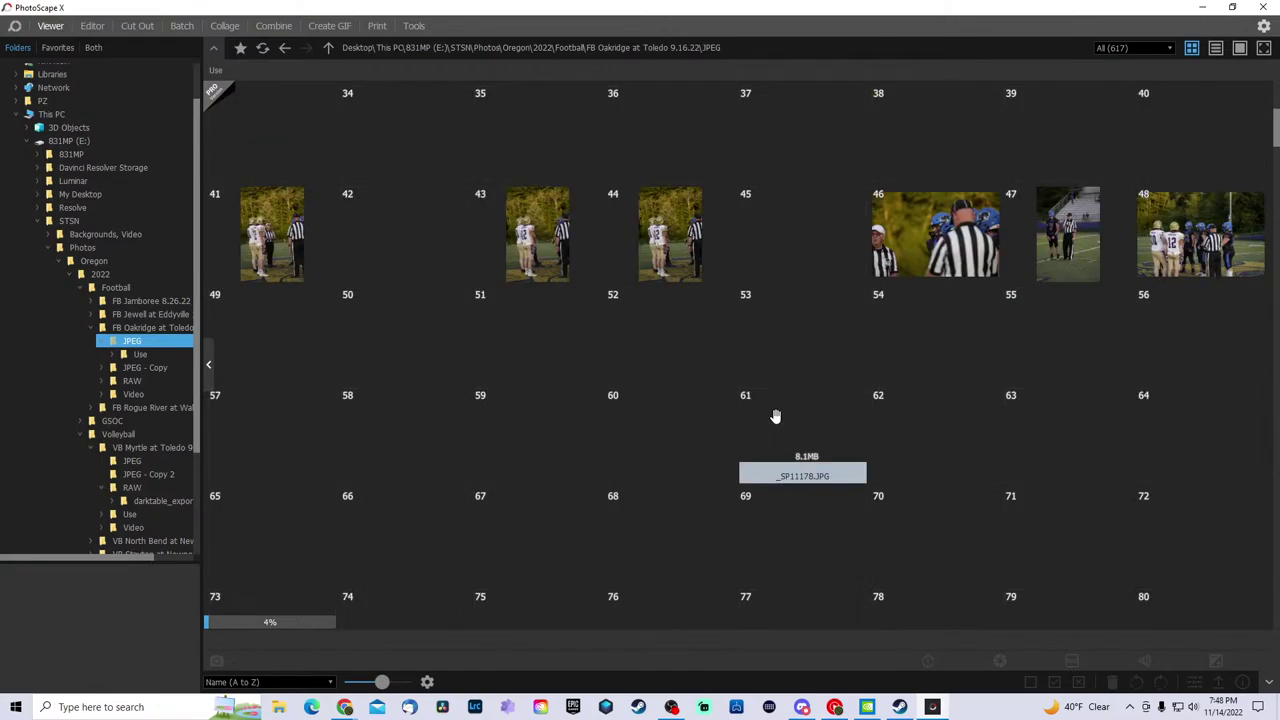
{"action": "scroll", "coordinate": [737, 426], "scroll_direction": "down", "scroll_amount": 1}
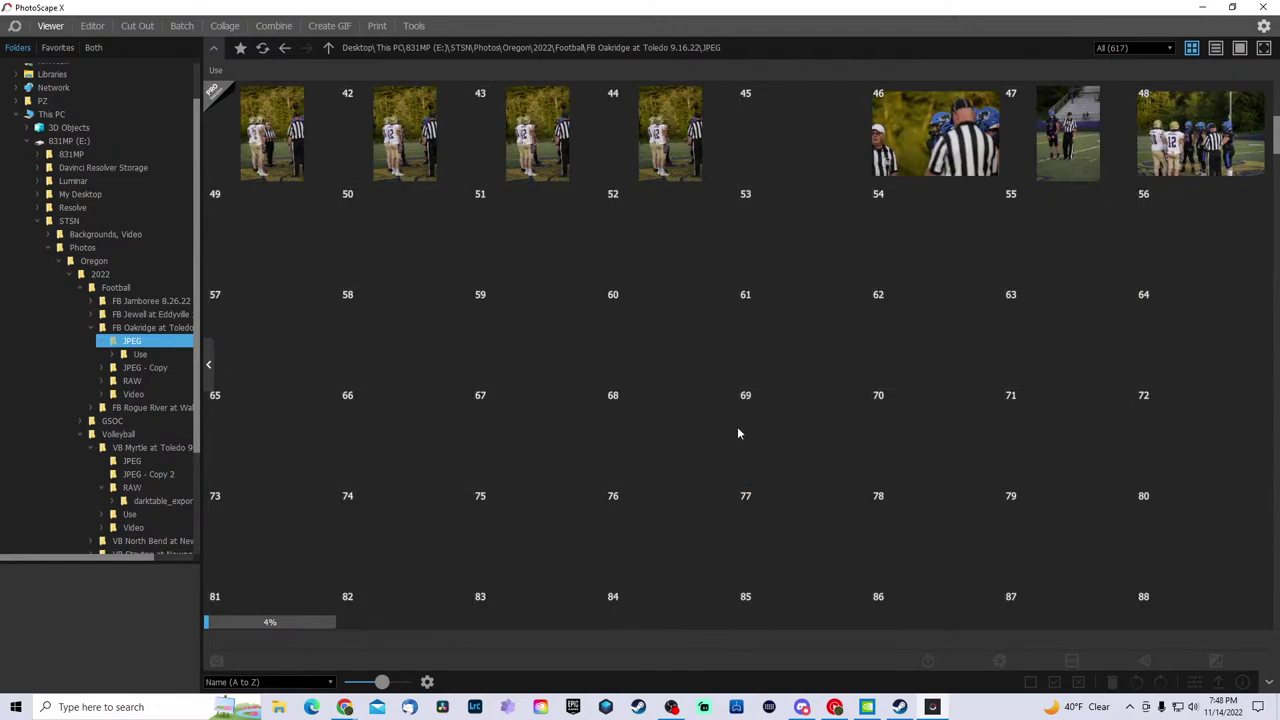
{"action": "left_click", "coordinate": [92, 27]}
{"action": "left_click", "coordinate": [5, 365]}
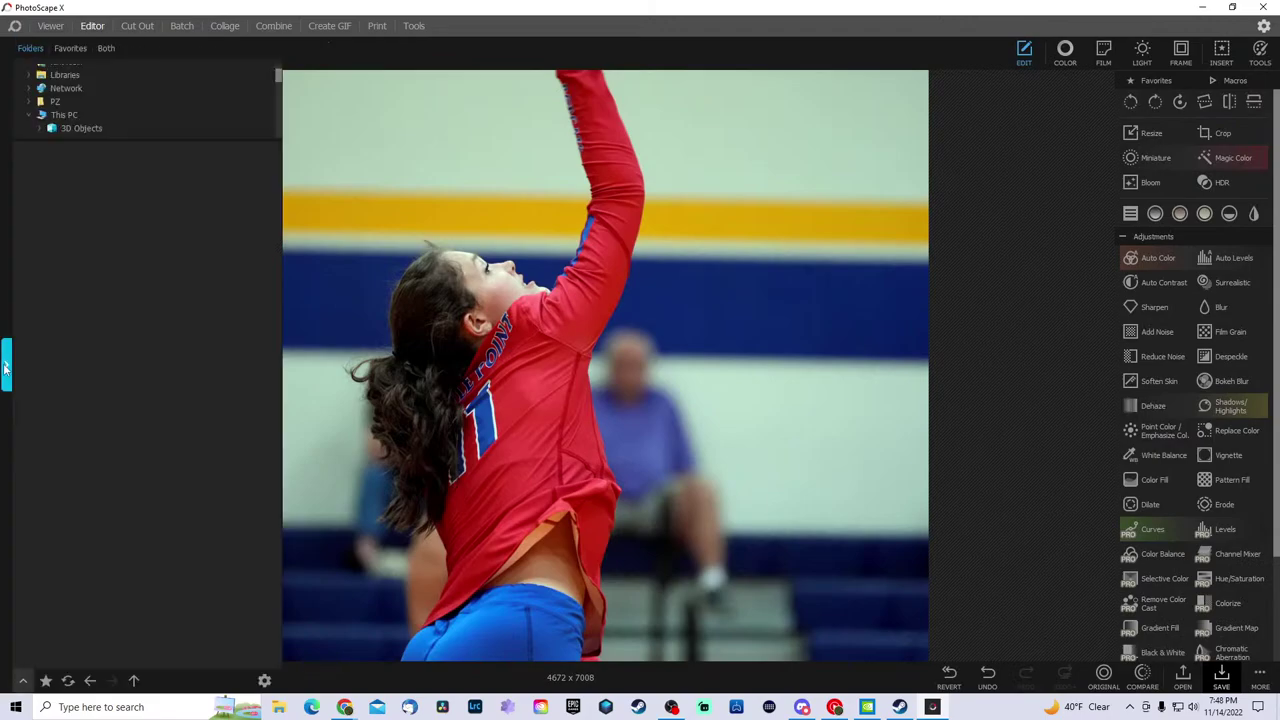
- Move down the folder tree from STSN to the Football folder
{"action": "left_click", "coordinate": [131, 101]}
{"action": "key", "text": "Down"}
{"action": "key", "text": "Down"}
{"action": "key", "text": "Down"}
{"action": "key", "text": "Down"}
{"action": "key", "text": "Down"}
{"action": "key", "text": "Down"}
{"action": "key", "text": "Down"}
{"action": "key", "text": "Down"}
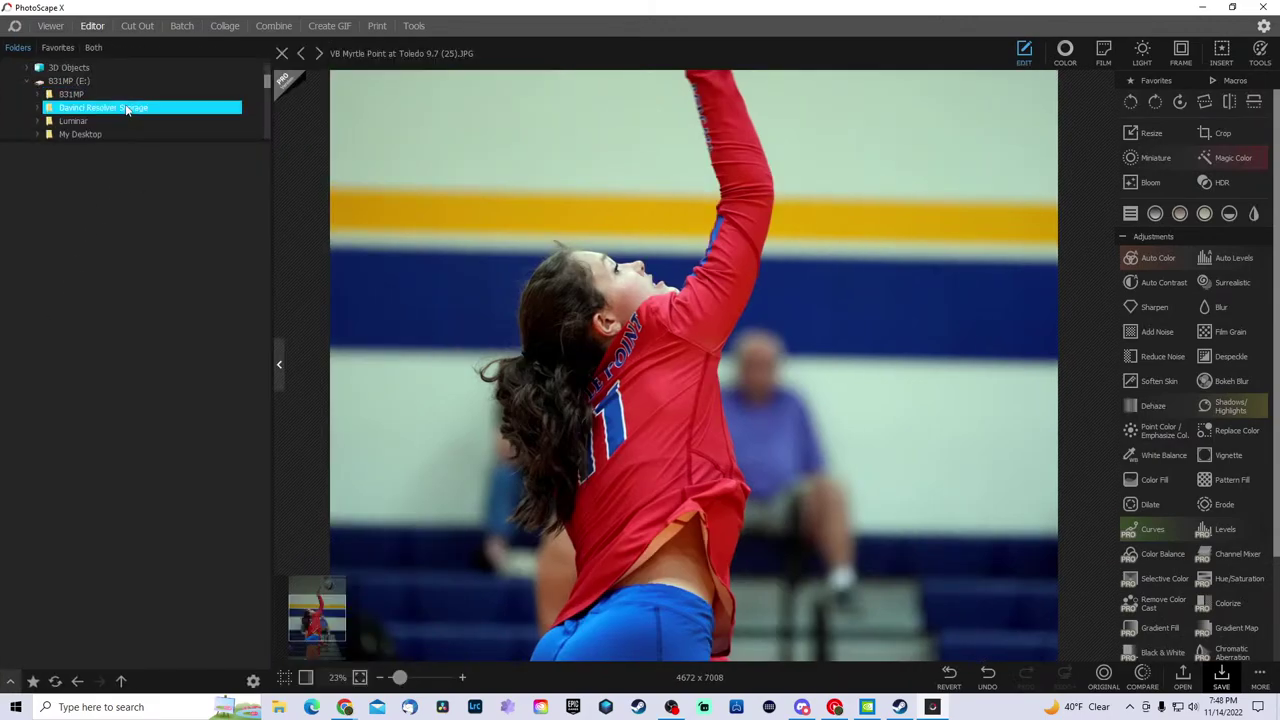
{"action": "scroll", "coordinate": [150, 98], "scroll_direction": "down", "scroll_amount": 1}
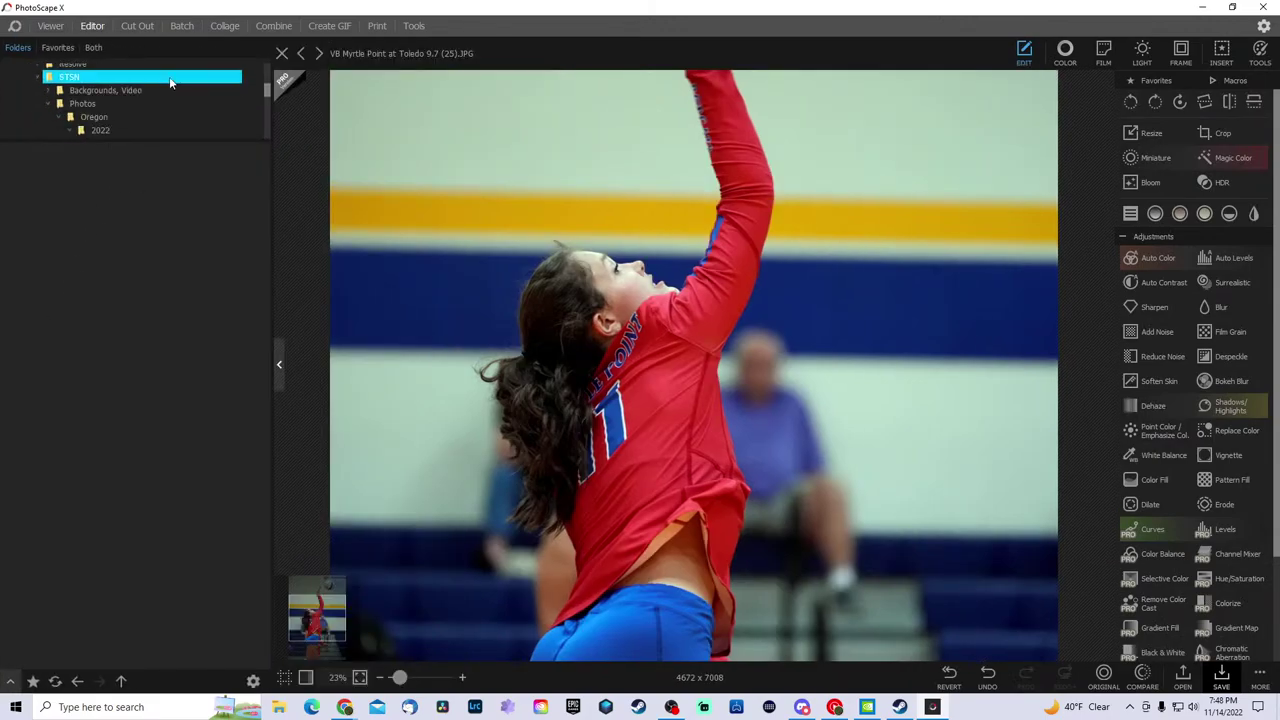
{"action": "left_click", "coordinate": [185, 103]}
{"action": "left_click", "coordinate": [165, 116]}
{"action": "left_click", "coordinate": [150, 130]}
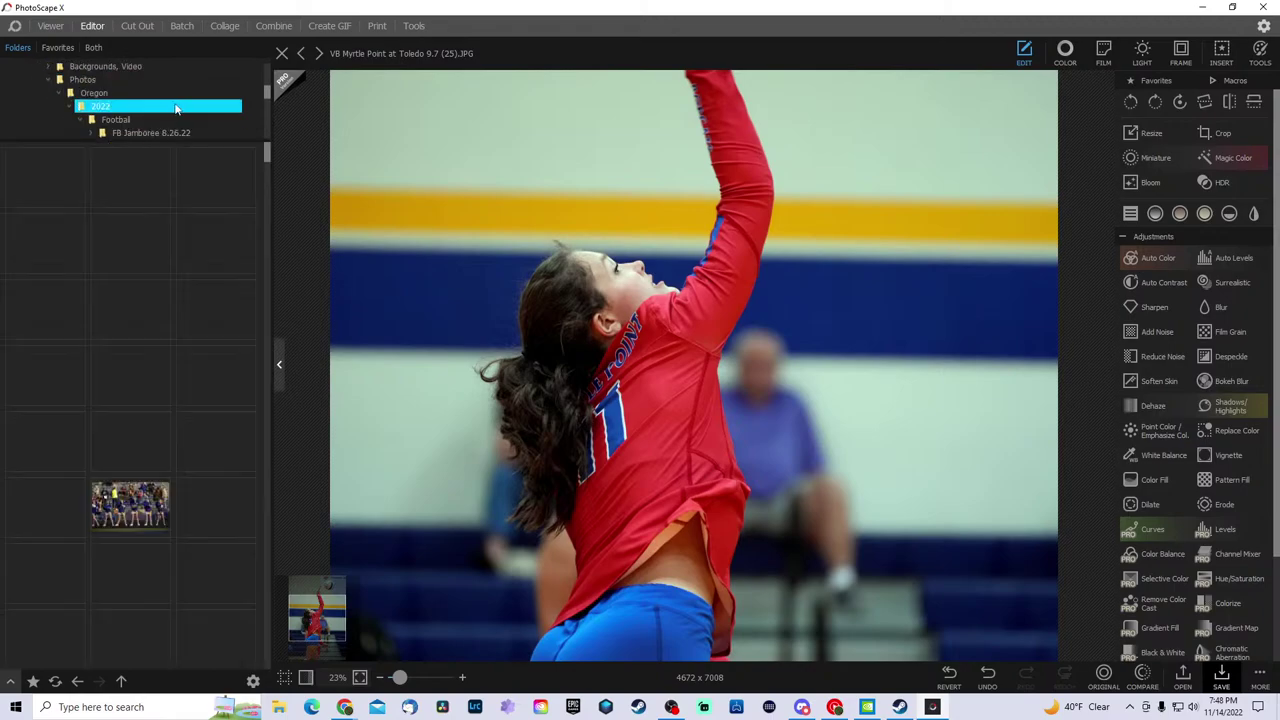
{"action": "left_click", "coordinate": [139, 122]}
- Open FB Oakridge at Toledo 9.16.22 > JPEG and pick the referee photo
{"action": "left_click", "coordinate": [150, 132]}
{"action": "left_click", "coordinate": [165, 134]}
{"action": "left_click", "coordinate": [175, 135]}
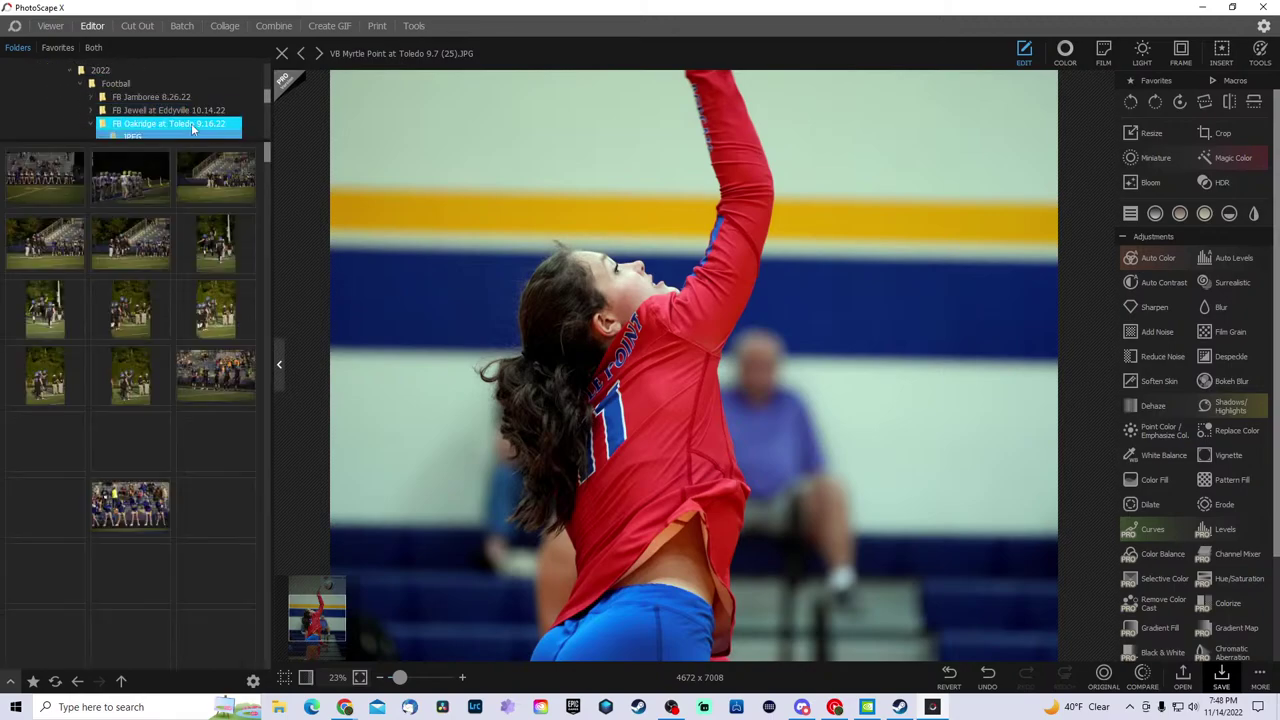
{"action": "left_click", "coordinate": [183, 137]}
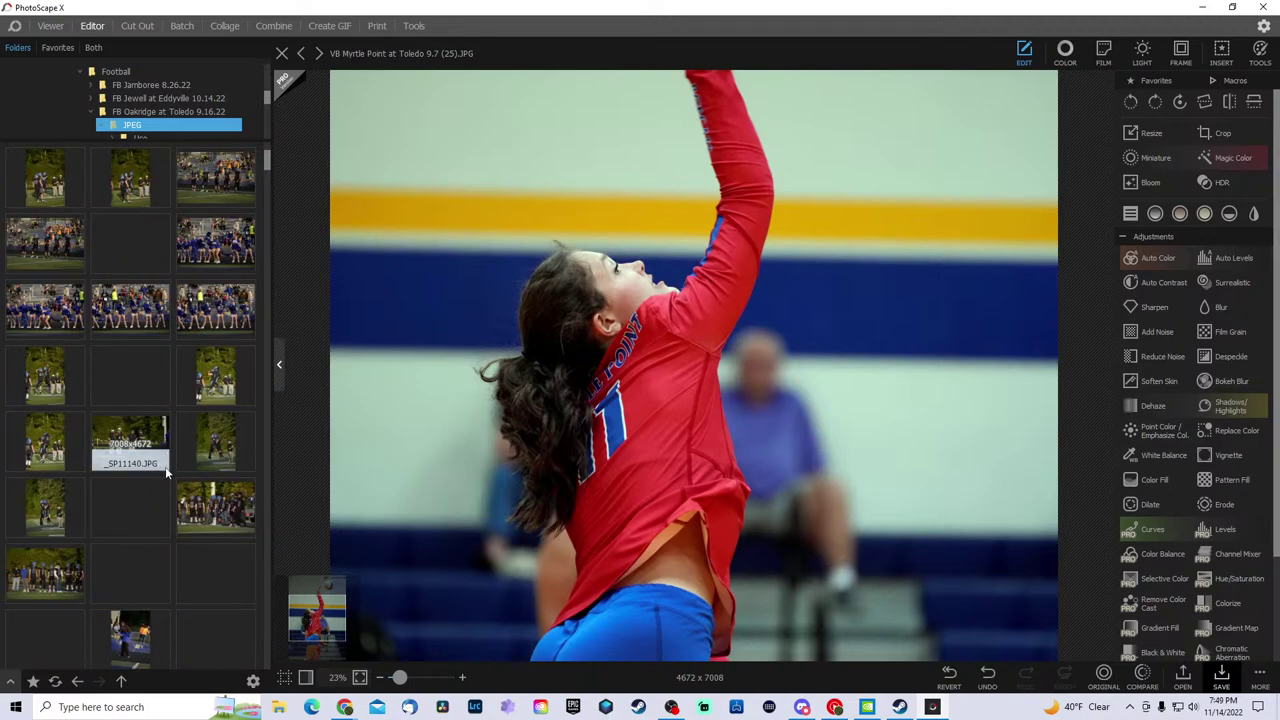
{"action": "scroll", "coordinate": [167, 473], "scroll_direction": "down", "scroll_amount": 4}
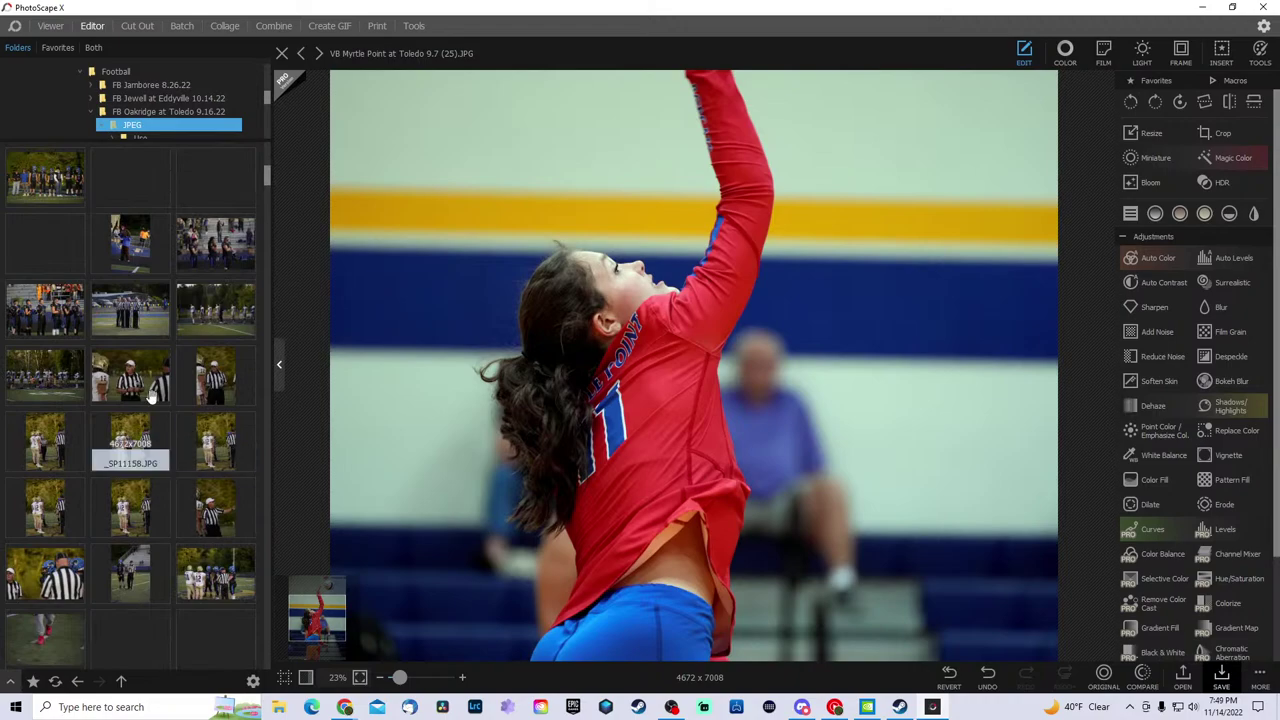
{"action": "left_click", "coordinate": [132, 375]}
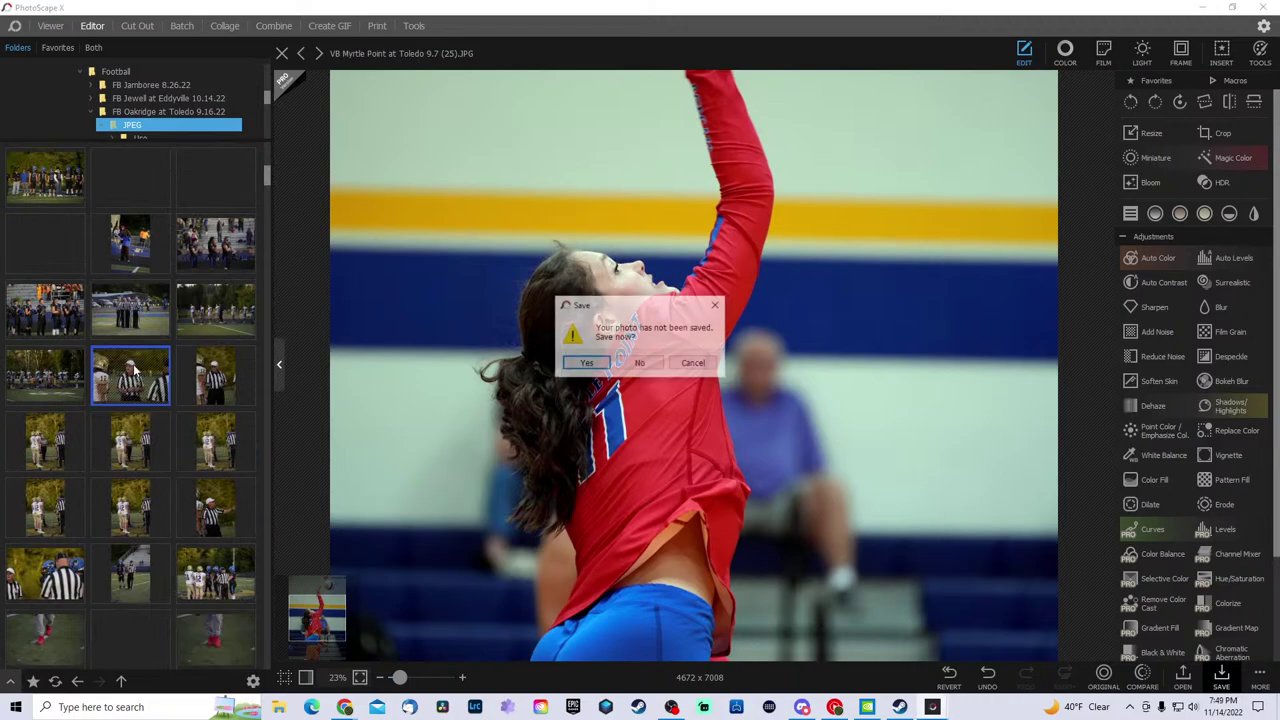
- Decline saving the volleyball photo and view field action shots from the tackle sequence
{"action": "left_click", "coordinate": [622, 363]}
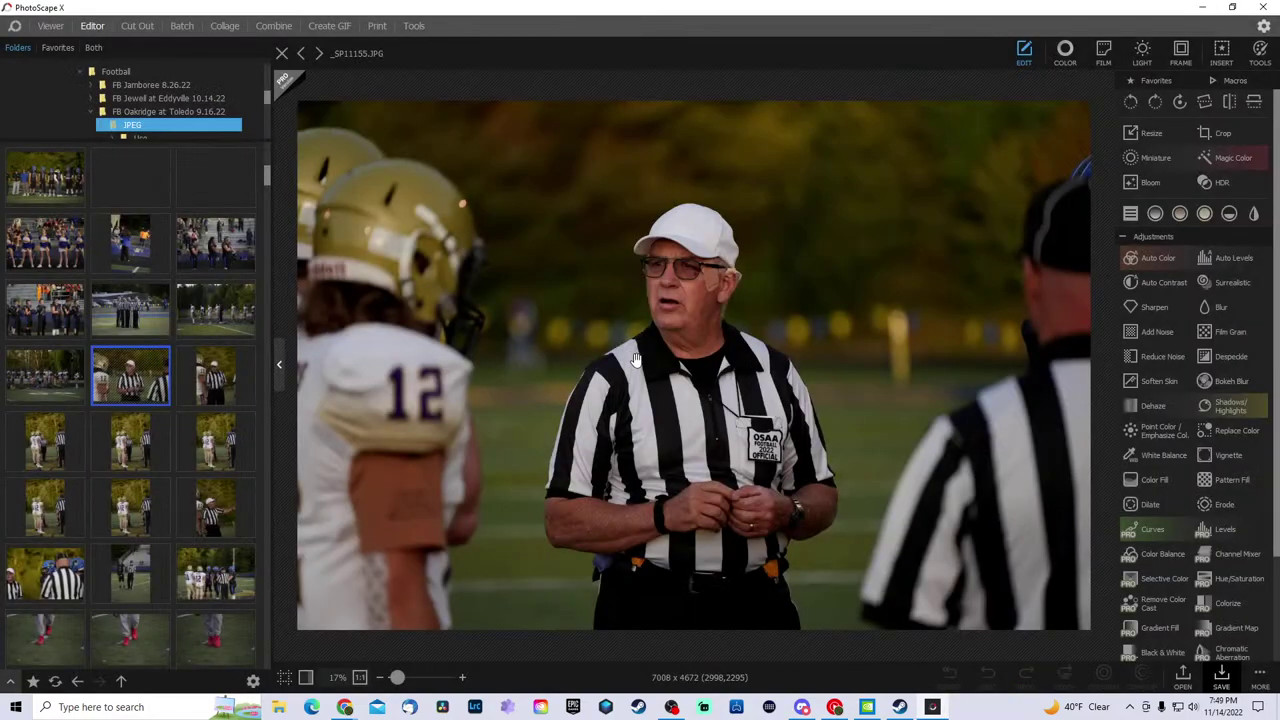
{"action": "scroll", "coordinate": [142, 415], "scroll_direction": "down", "scroll_amount": 2}
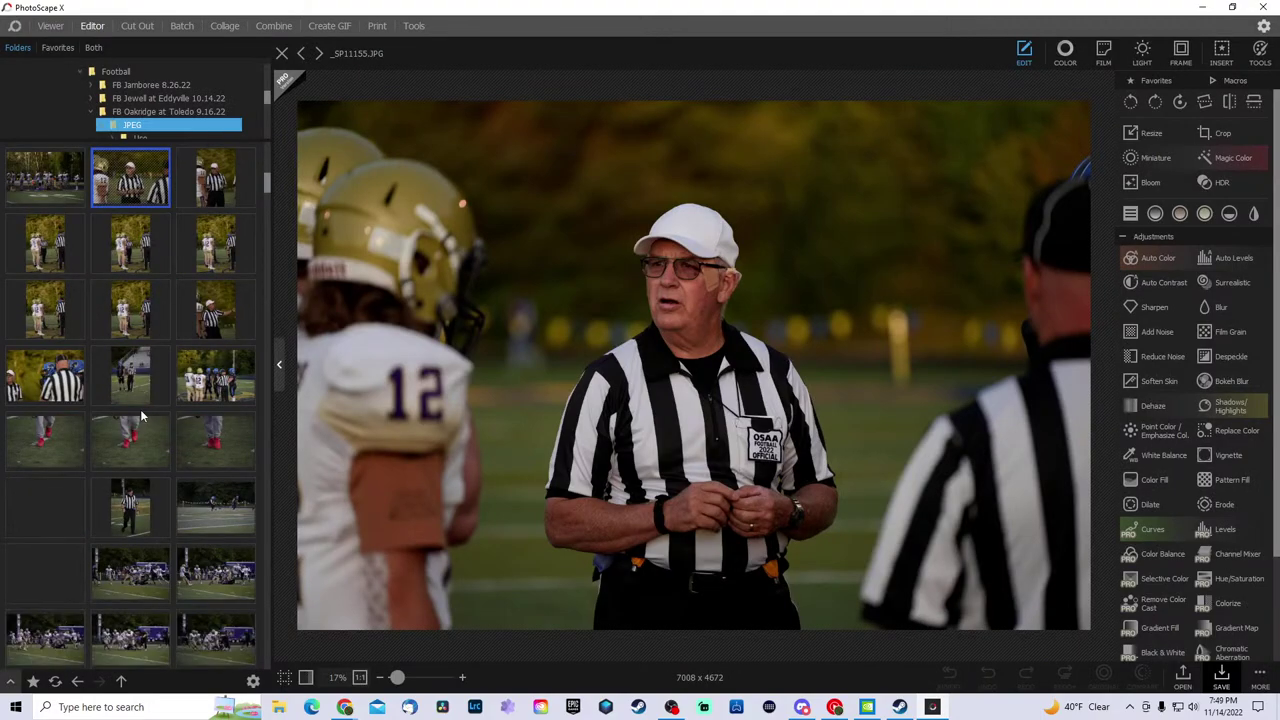
{"action": "scroll", "coordinate": [142, 415], "scroll_direction": "down", "scroll_amount": 3}
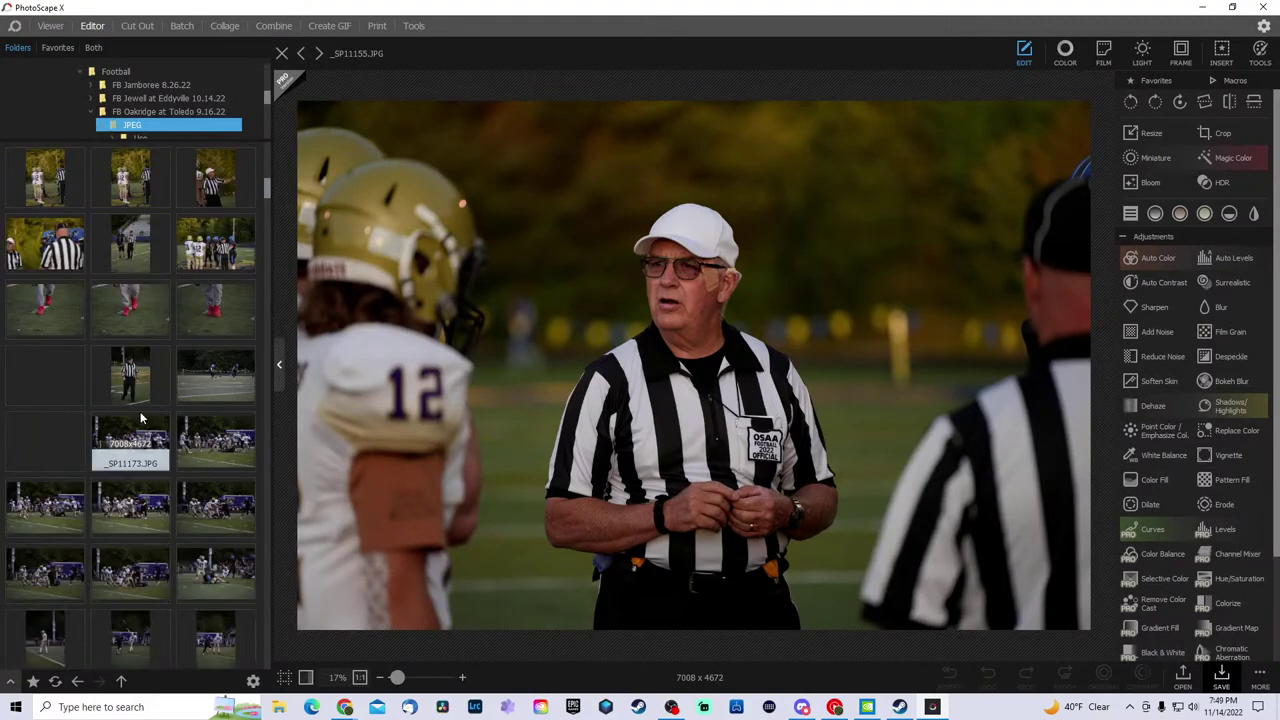
{"action": "scroll", "coordinate": [141, 418], "scroll_direction": "down", "scroll_amount": 3}
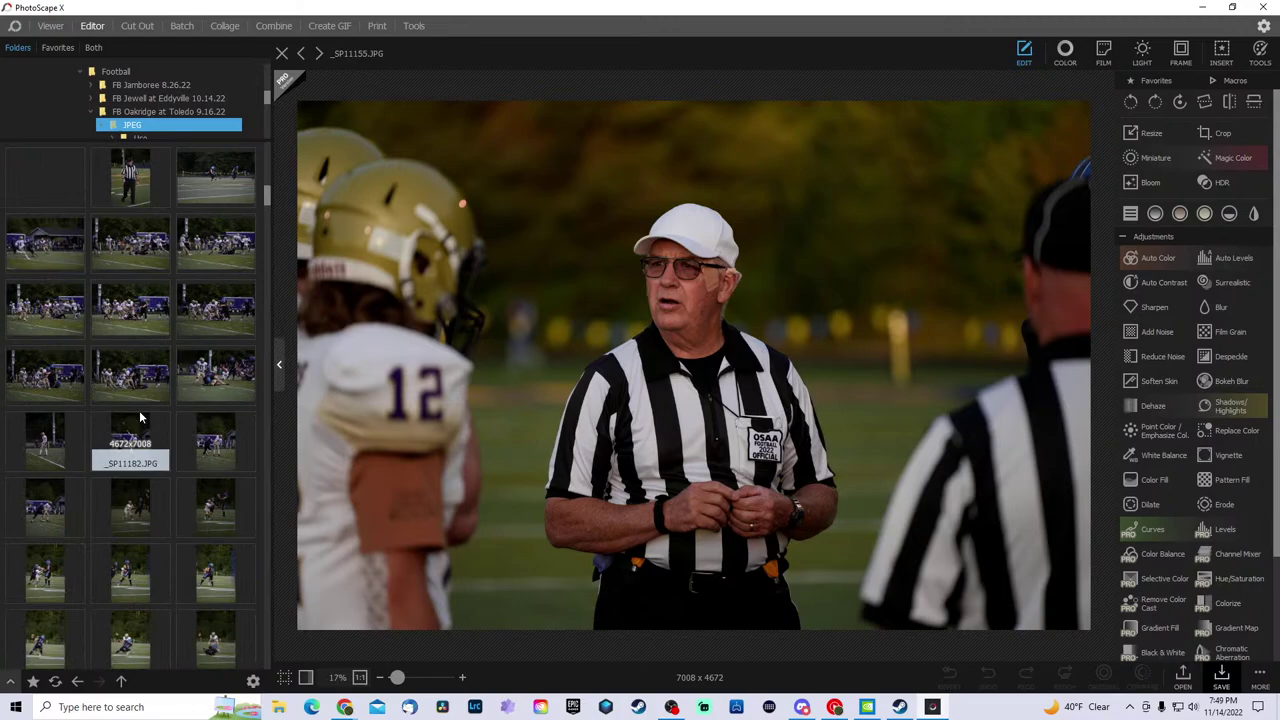
{"action": "left_click", "coordinate": [45, 312]}
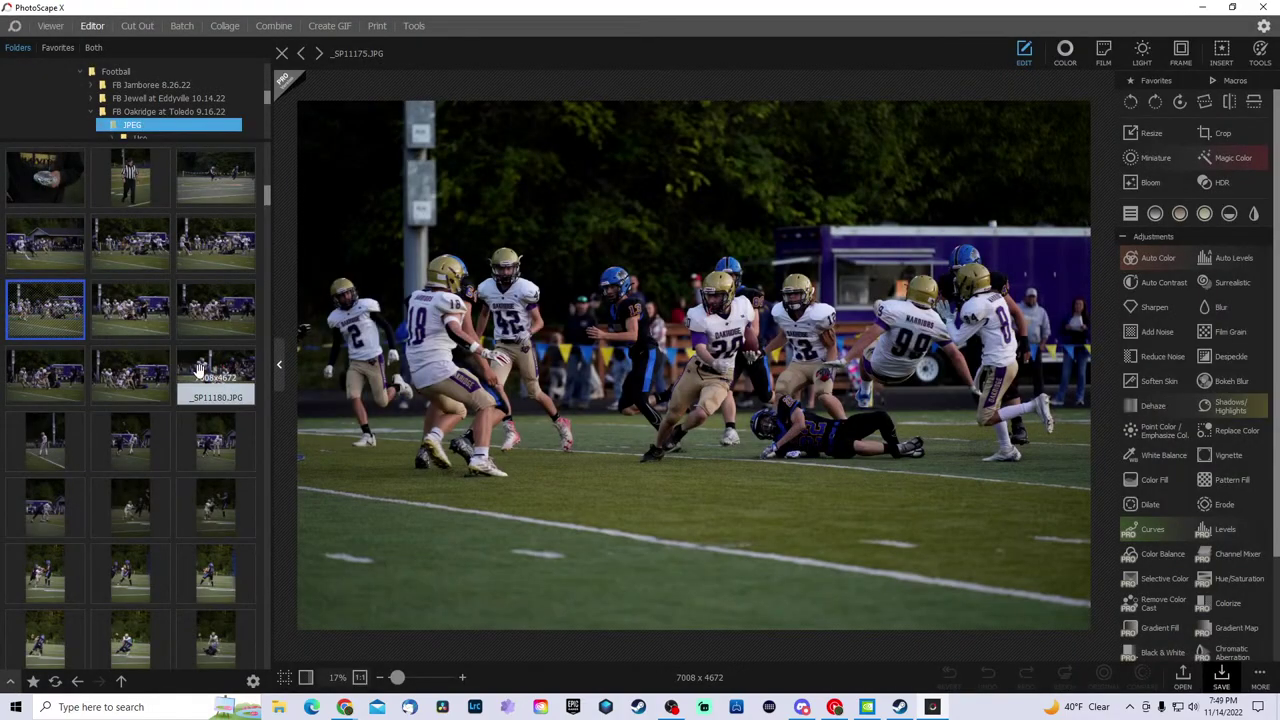
{"action": "left_click", "coordinate": [222, 308]}
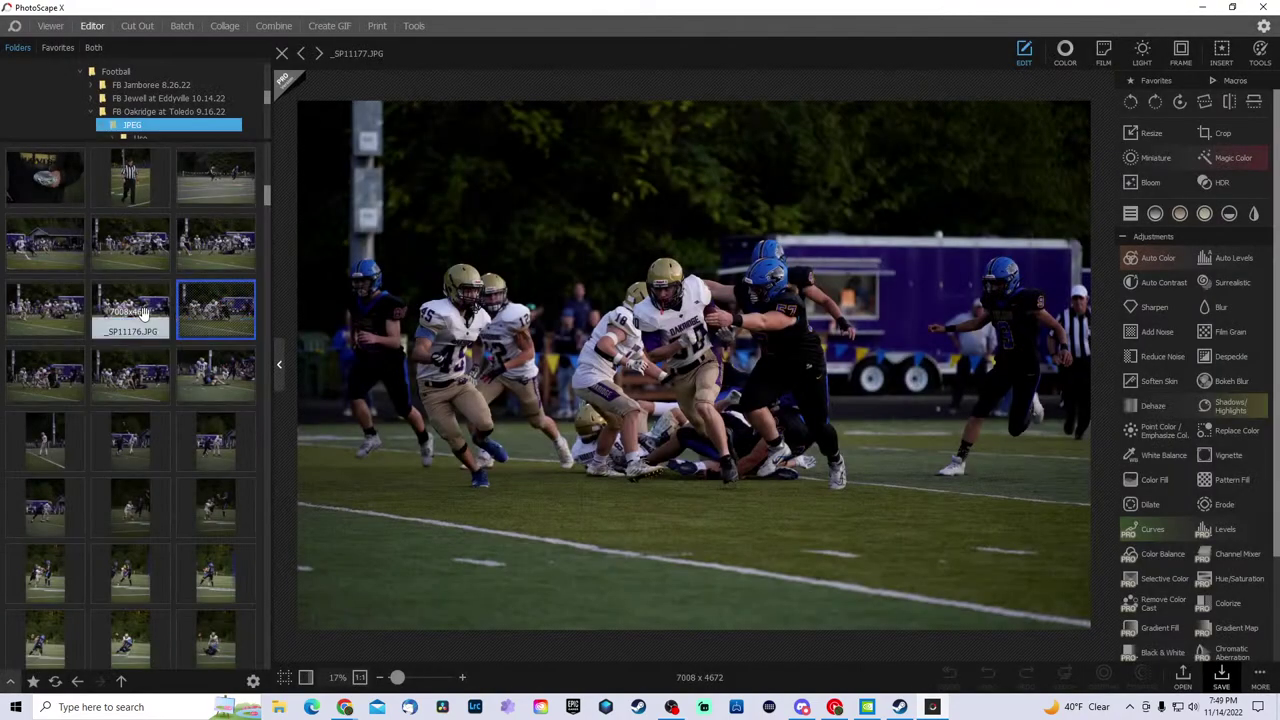
- Compare _SP11176 through _SP11180, settle on _SP11176.JPG and hide the folder browser
{"action": "left_click", "coordinate": [143, 313]}
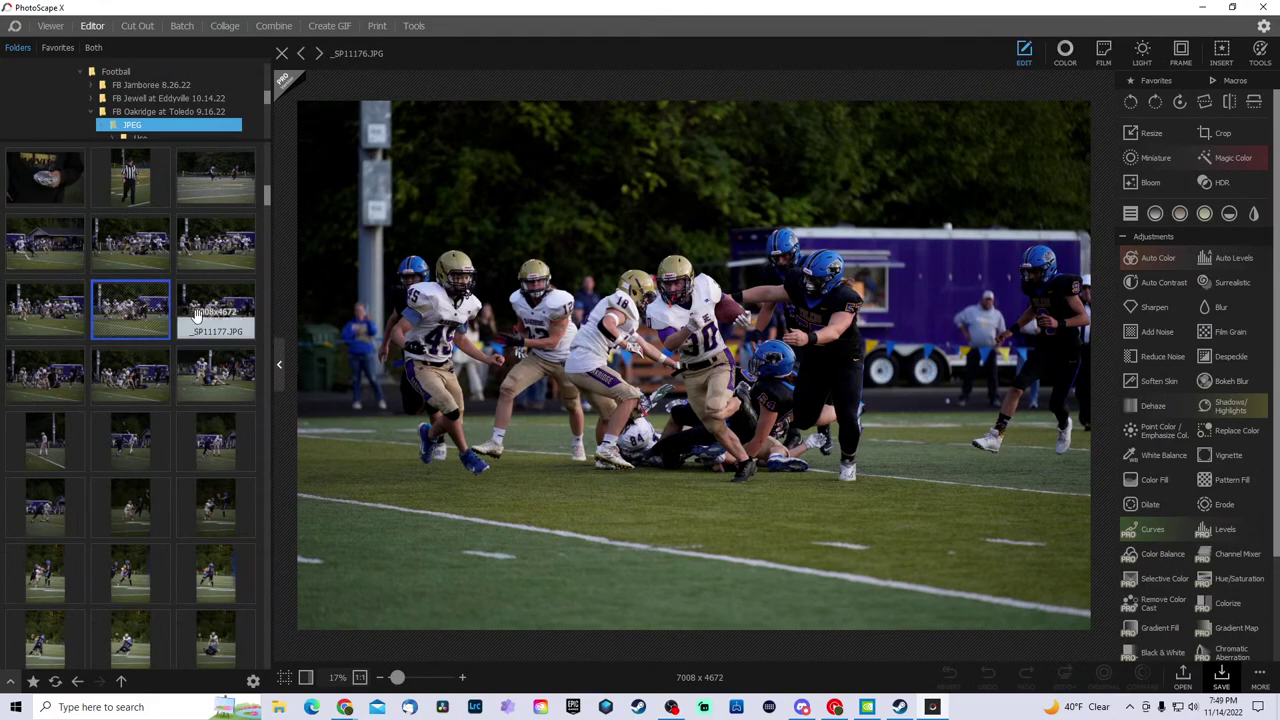
{"action": "left_click", "coordinate": [198, 313]}
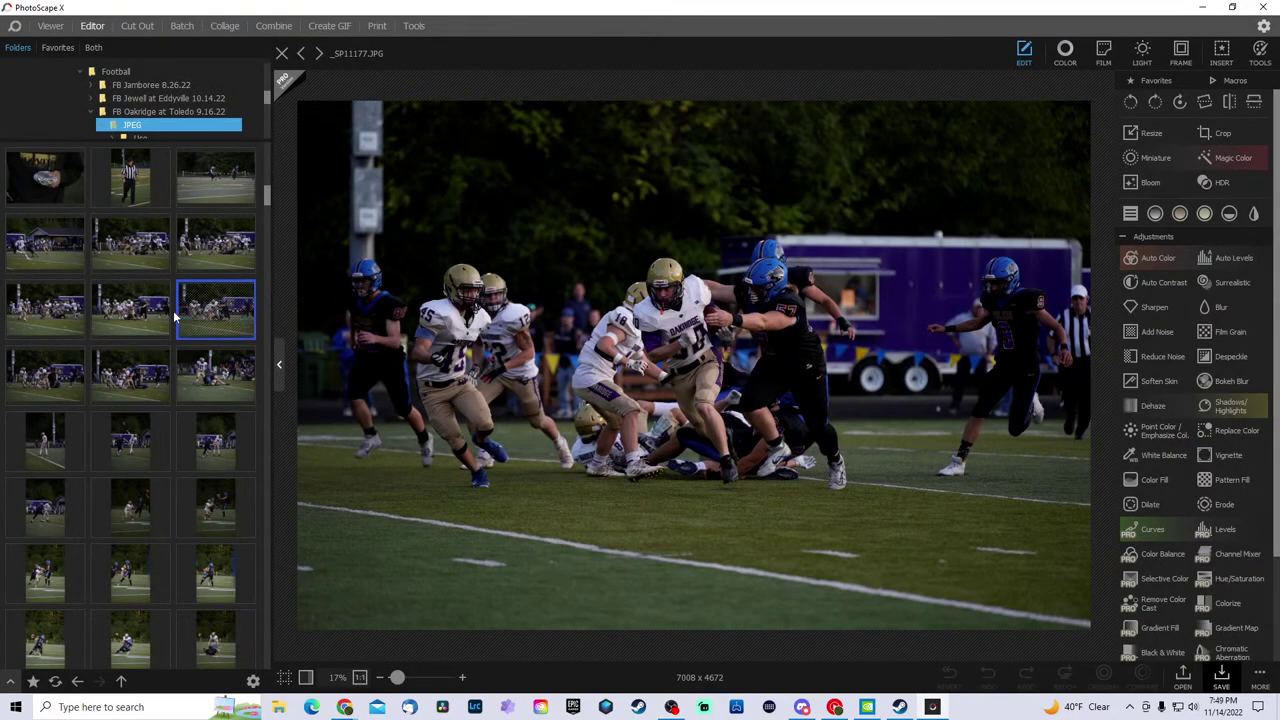
{"action": "left_click", "coordinate": [80, 358]}
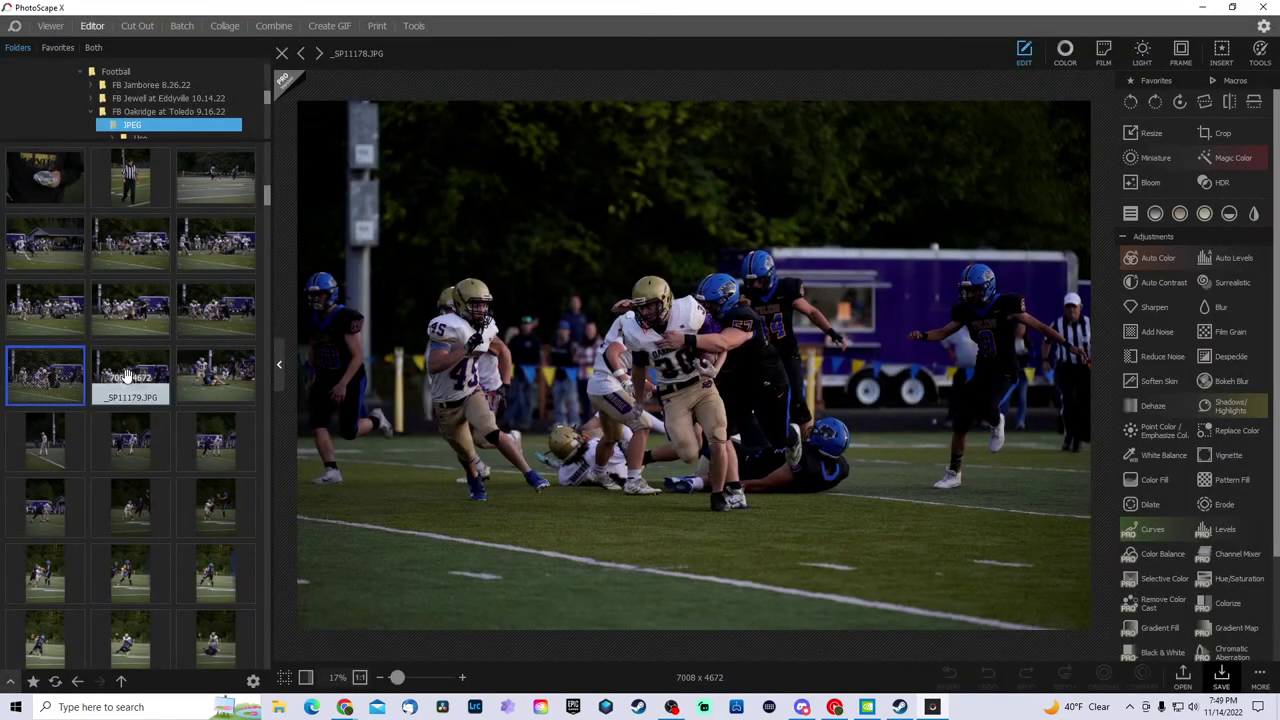
{"action": "left_click", "coordinate": [125, 375]}
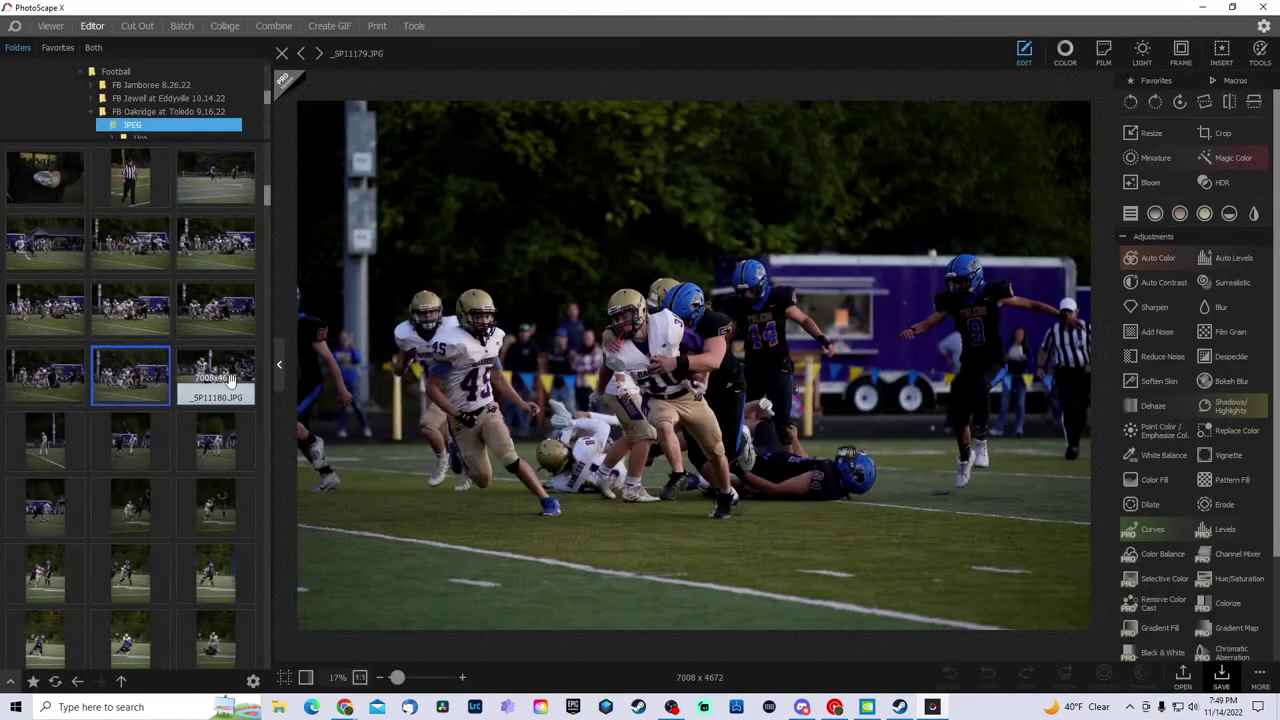
{"action": "left_click", "coordinate": [230, 382]}
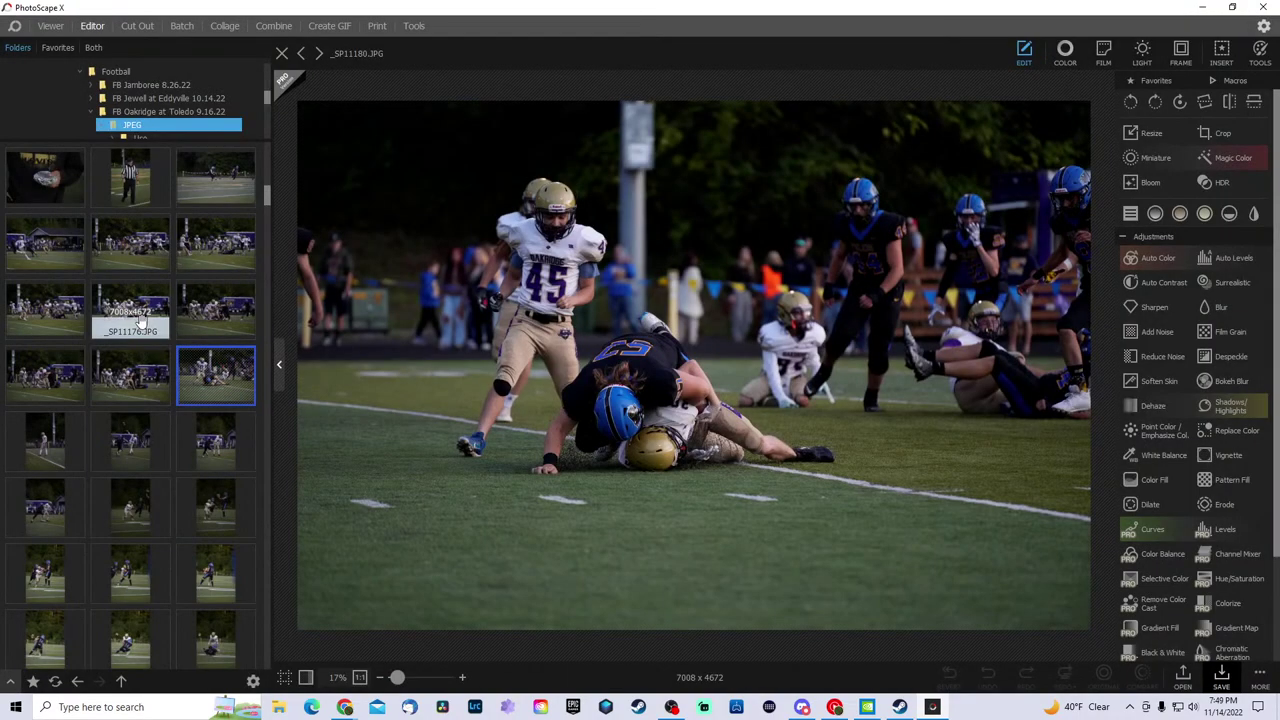
{"action": "left_click", "coordinate": [141, 320]}
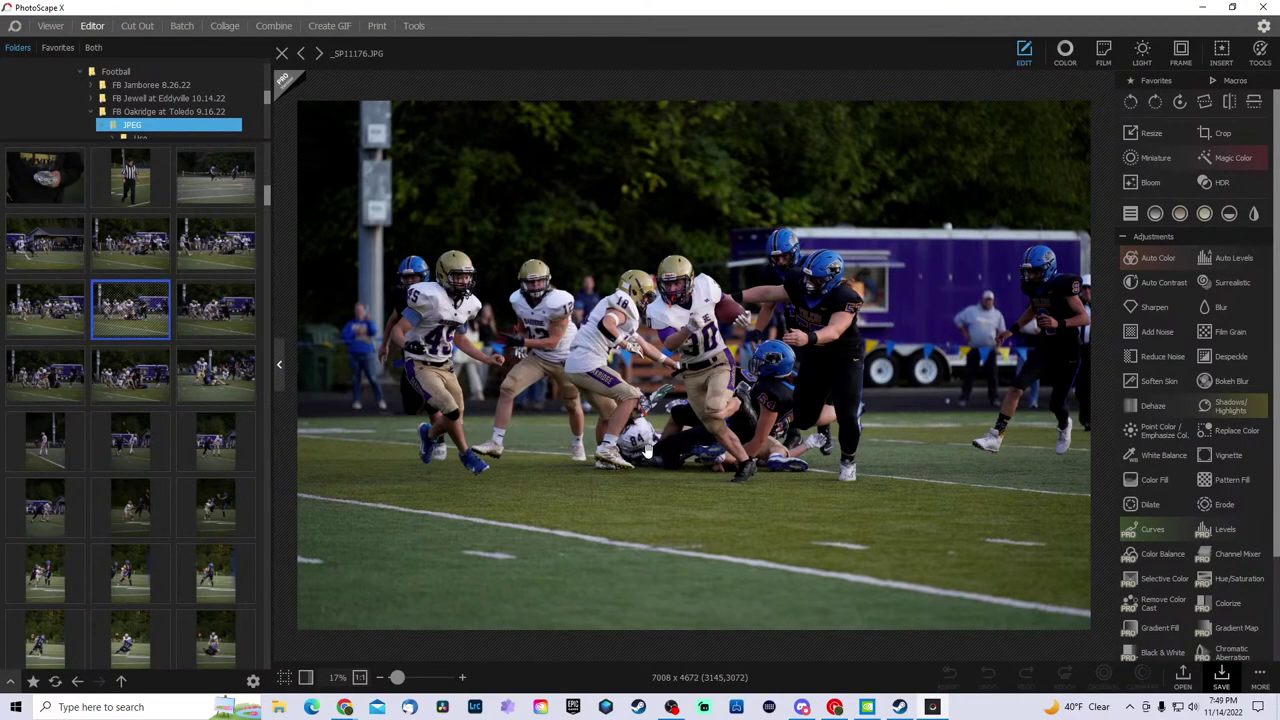
{"action": "left_click", "coordinate": [279, 364]}
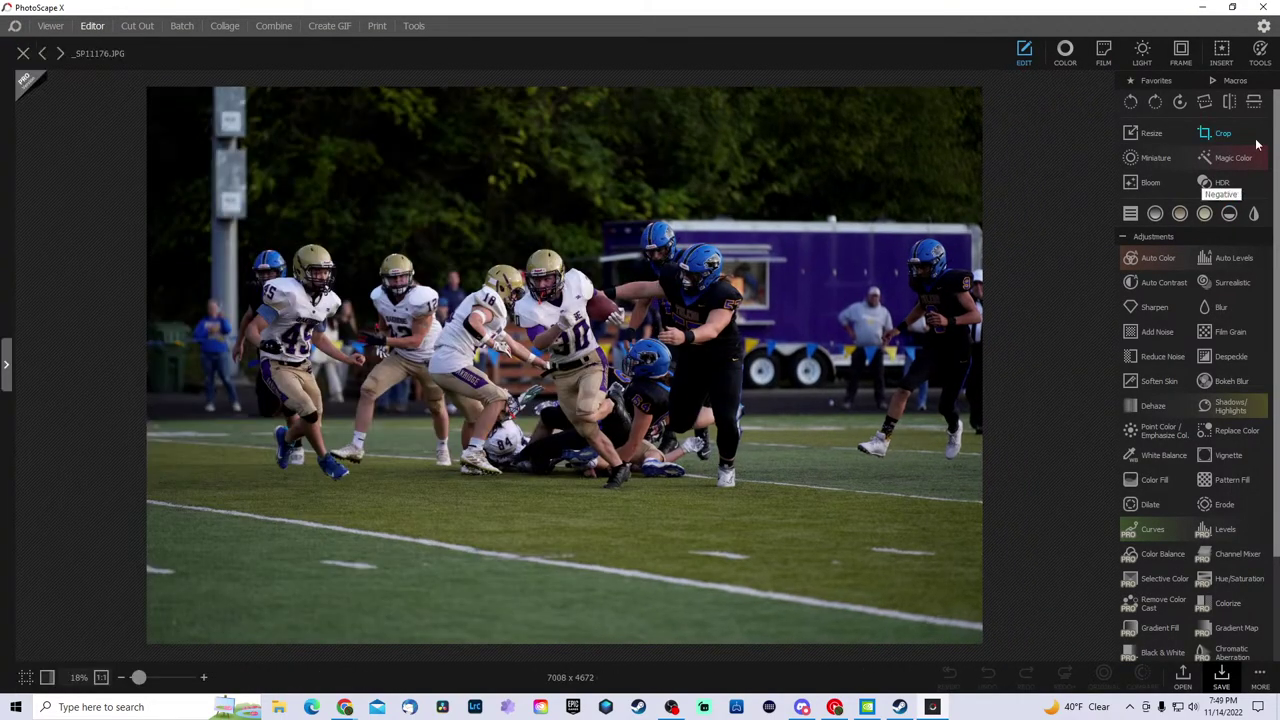
- Free-crop the photo tight around the tacklers, from 7008 x 4672 to 2949 x 2541
{"action": "left_click", "coordinate": [1218, 133]}
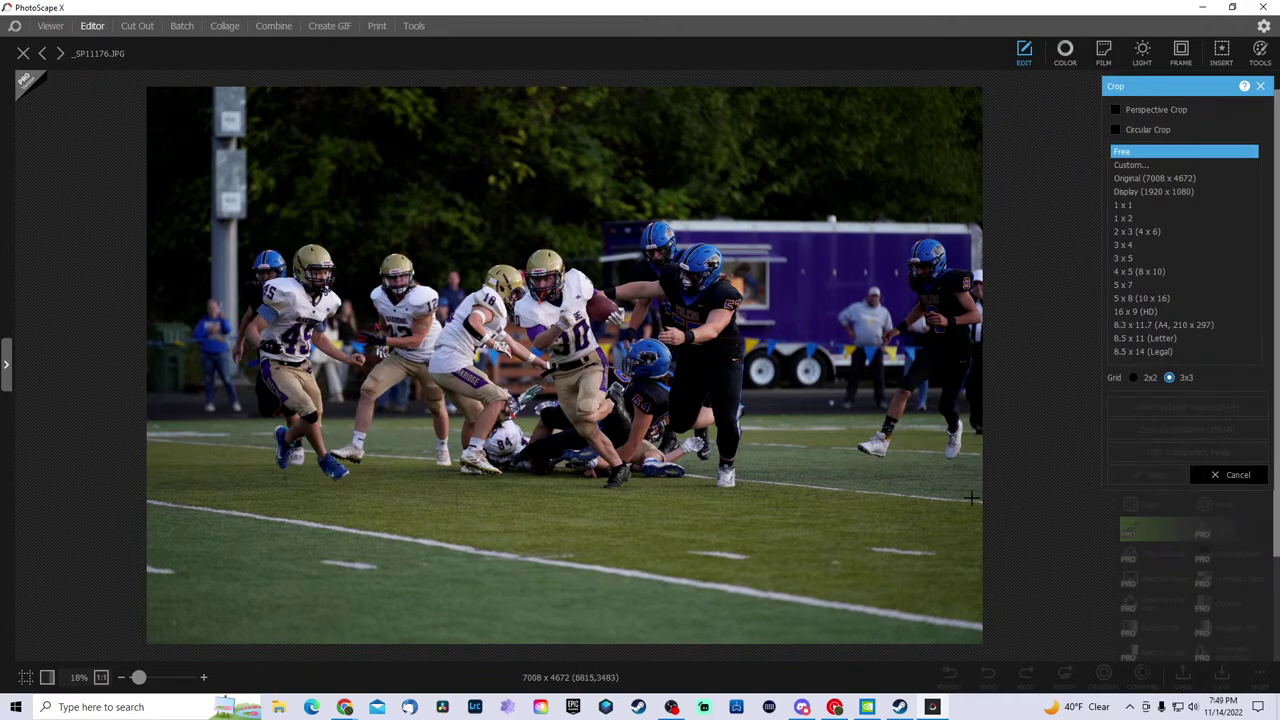
{"action": "left_click", "coordinate": [1136, 165]}
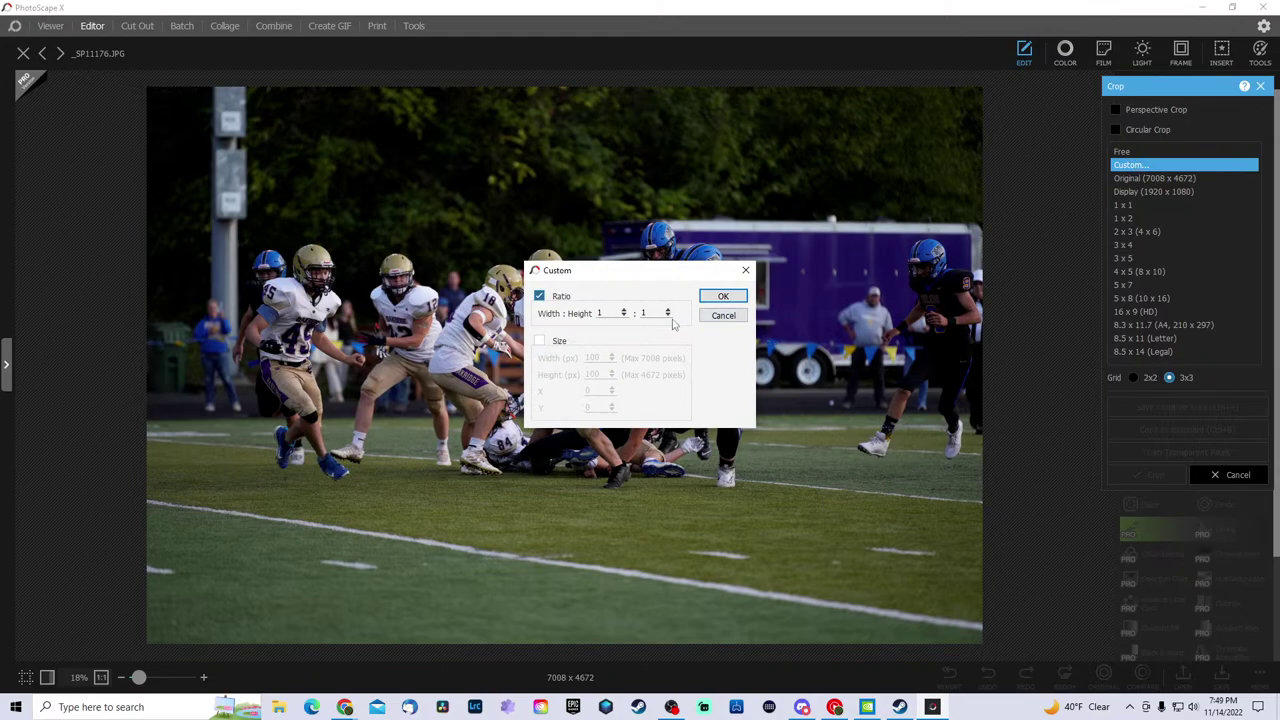
{"action": "left_click", "coordinate": [723, 315]}
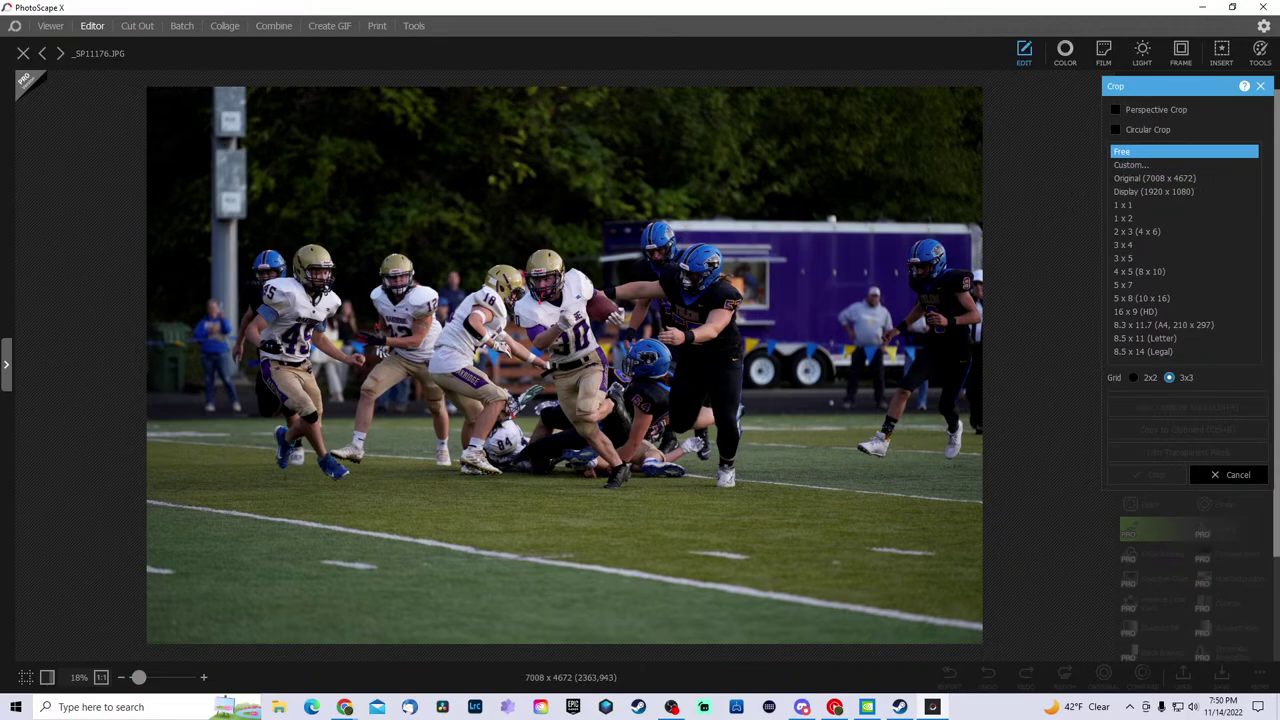
{"action": "left_click_drag", "start_coordinate": [437, 162], "coordinate": [805, 545]}
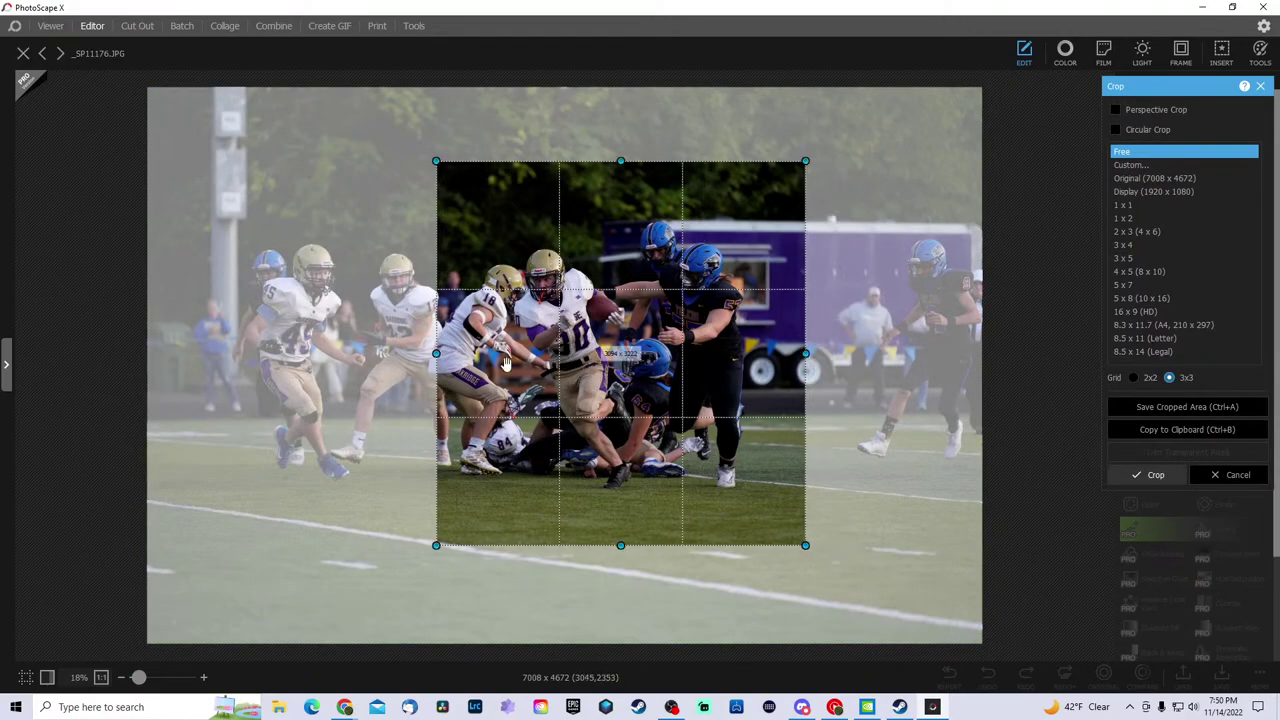
{"action": "left_click_drag", "start_coordinate": [437, 354], "coordinate": [420, 356]}
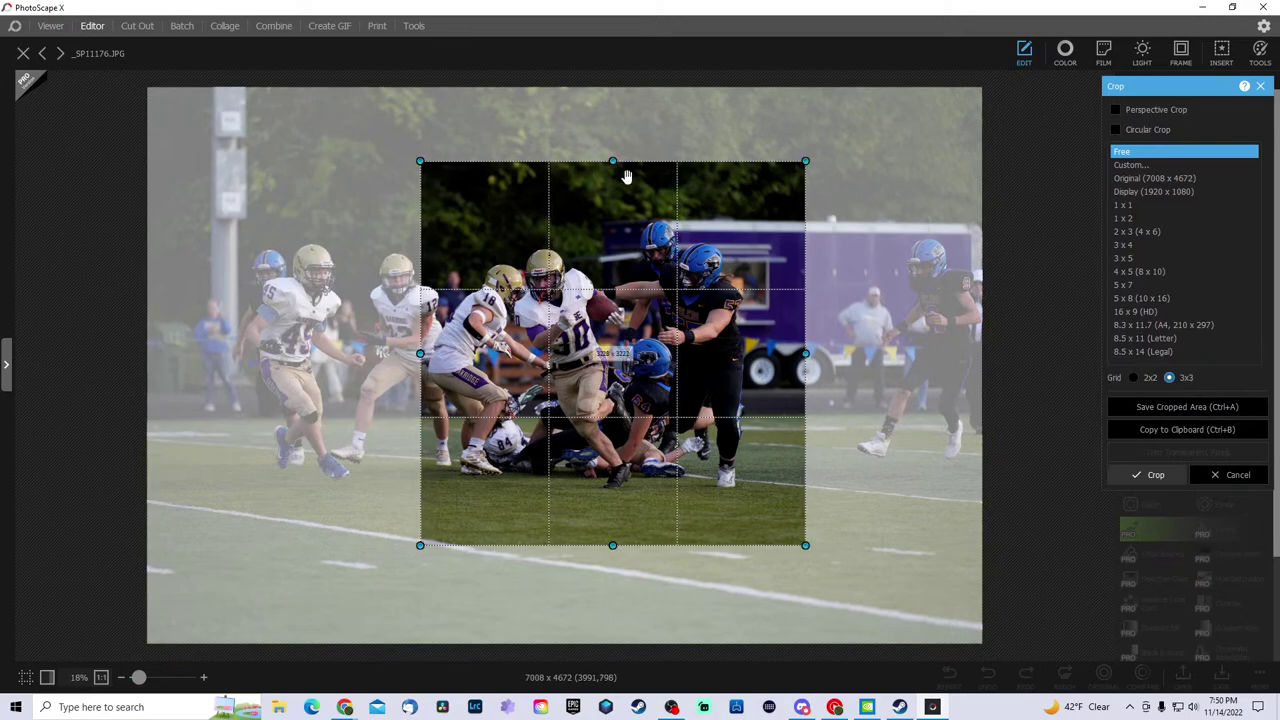
{"action": "left_click_drag", "start_coordinate": [613, 163], "coordinate": [613, 194]}
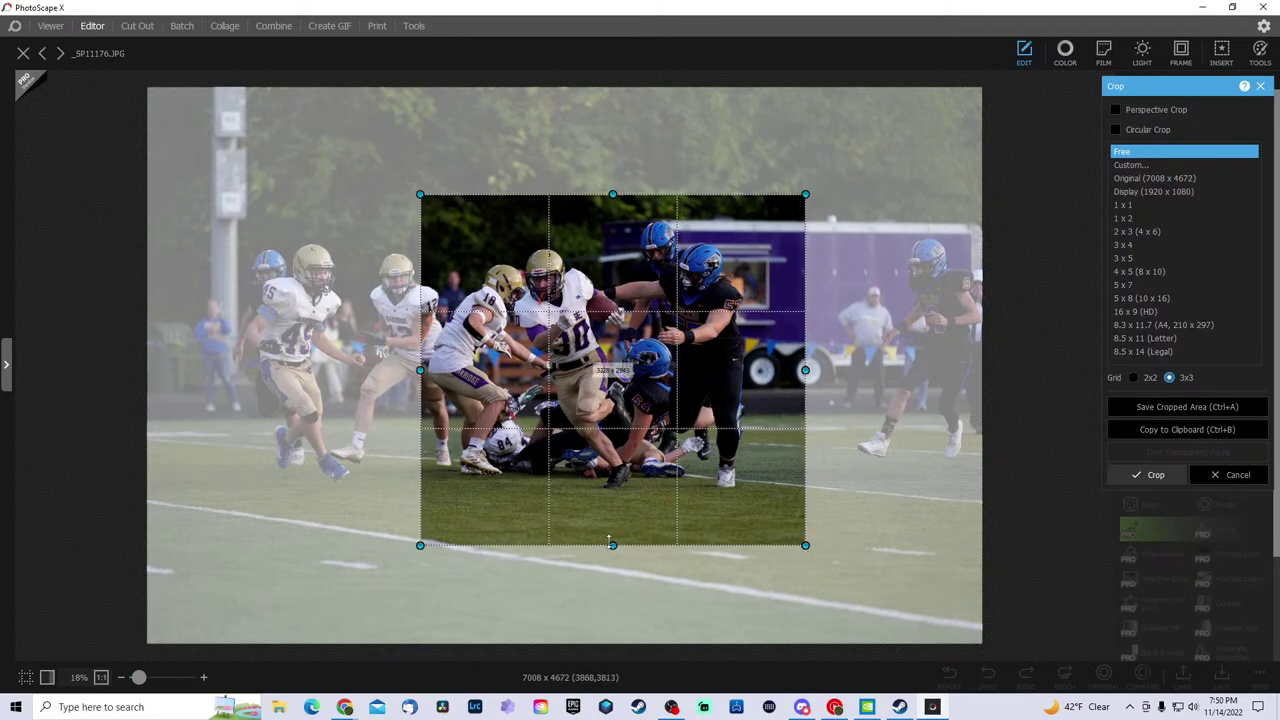
{"action": "left_click_drag", "start_coordinate": [613, 545], "coordinate": [613, 497]}
{"action": "left_click_drag", "start_coordinate": [805, 347], "coordinate": [772, 347]}
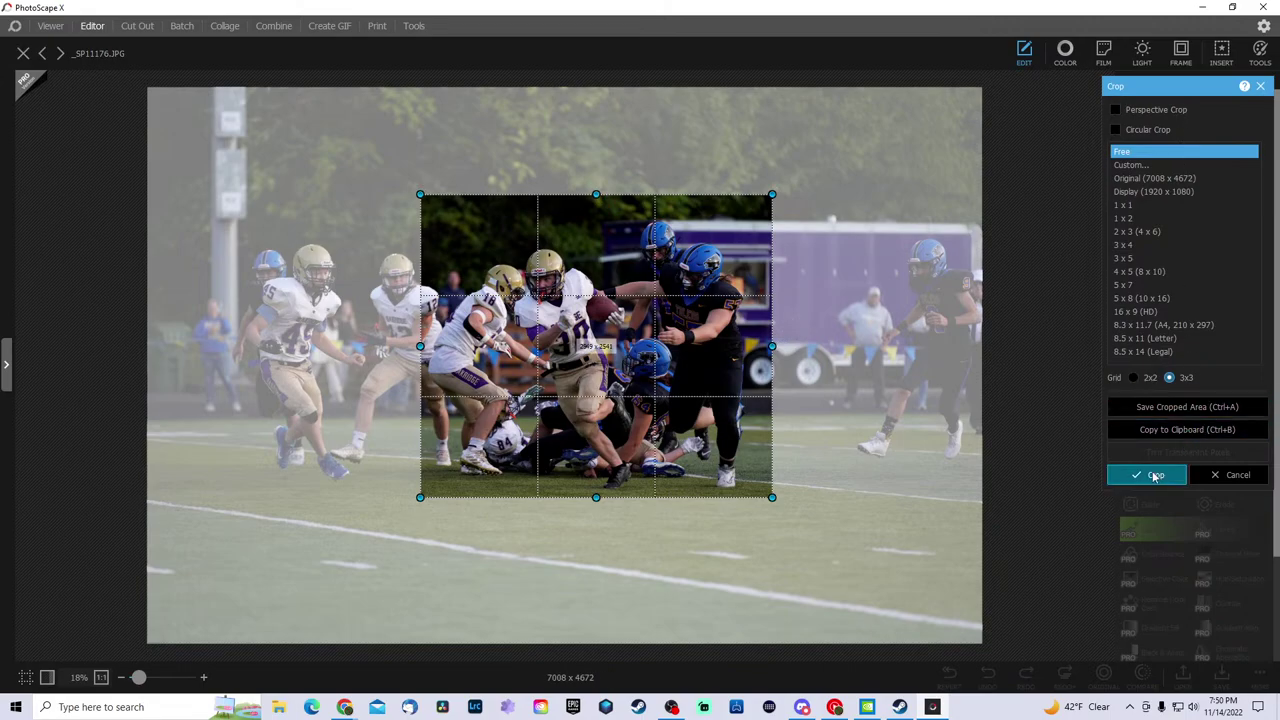
{"action": "left_click", "coordinate": [1156, 475]}
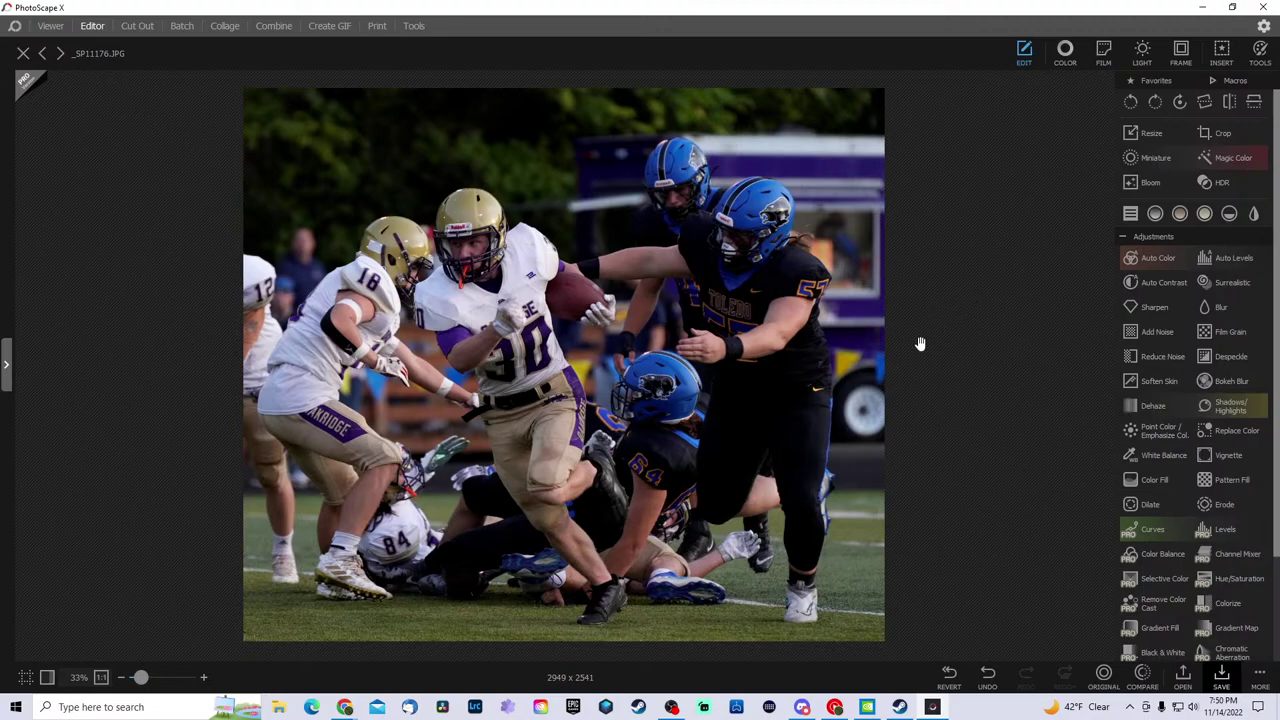
- Apply Auto Color and toggle undo, redo and compare to judge it
{"action": "left_click", "coordinate": [1164, 262]}
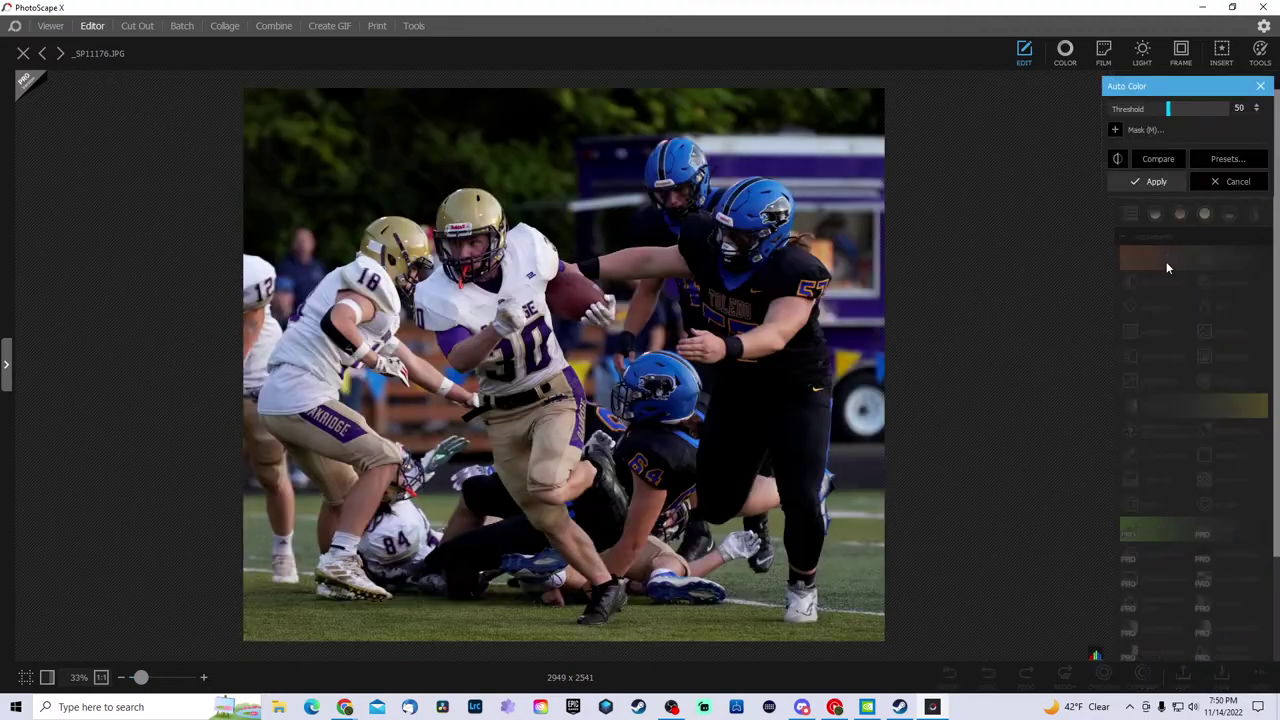
{"action": "left_click", "coordinate": [1156, 182]}
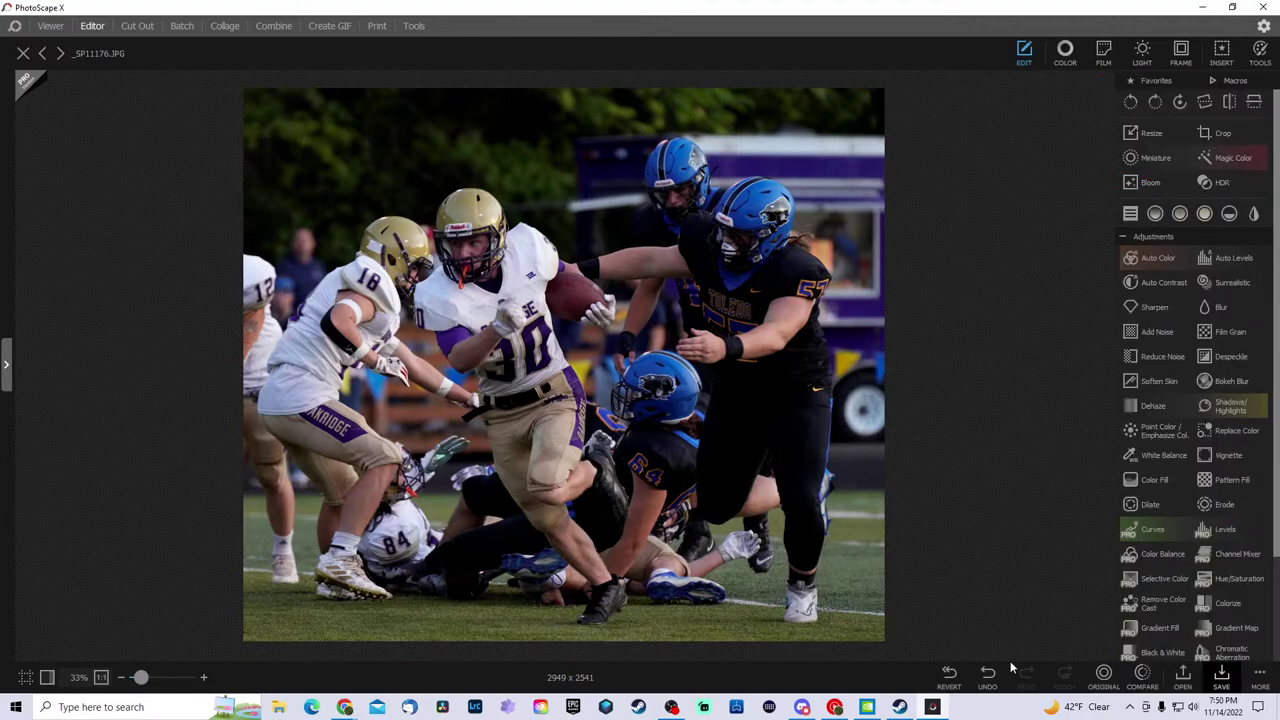
{"action": "left_click", "coordinate": [988, 678]}
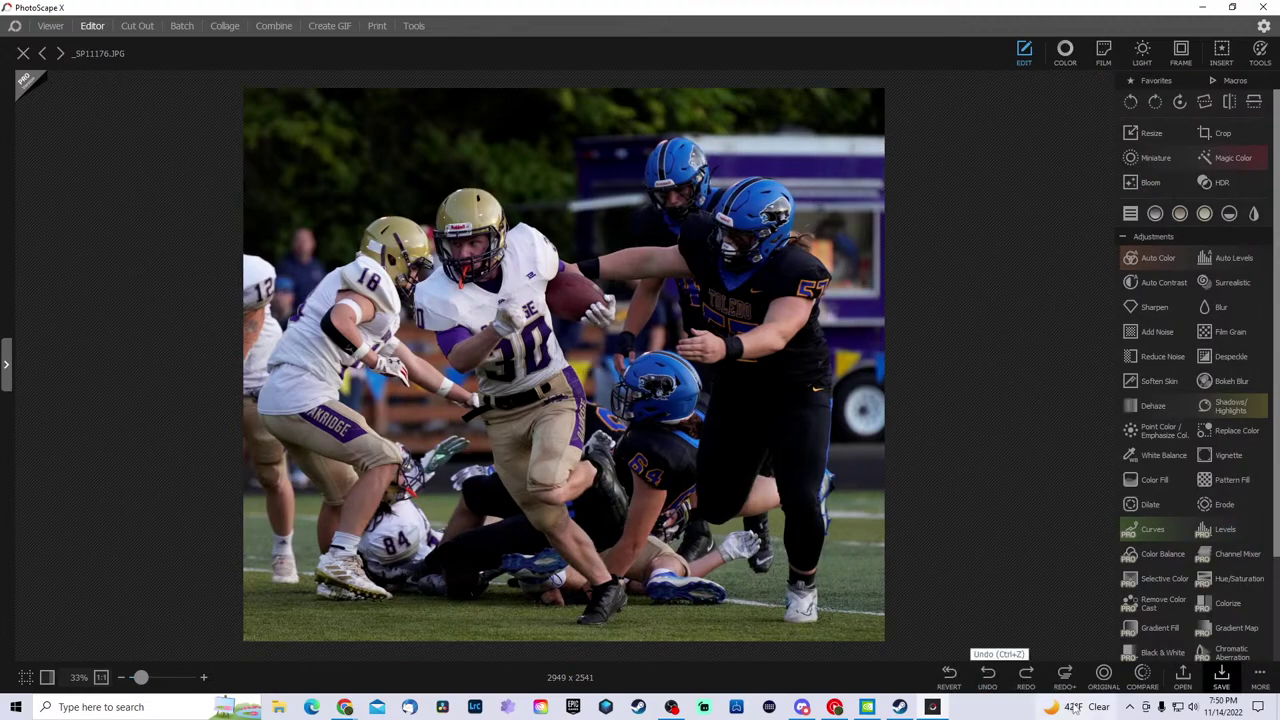
{"action": "left_click", "coordinate": [1025, 680]}
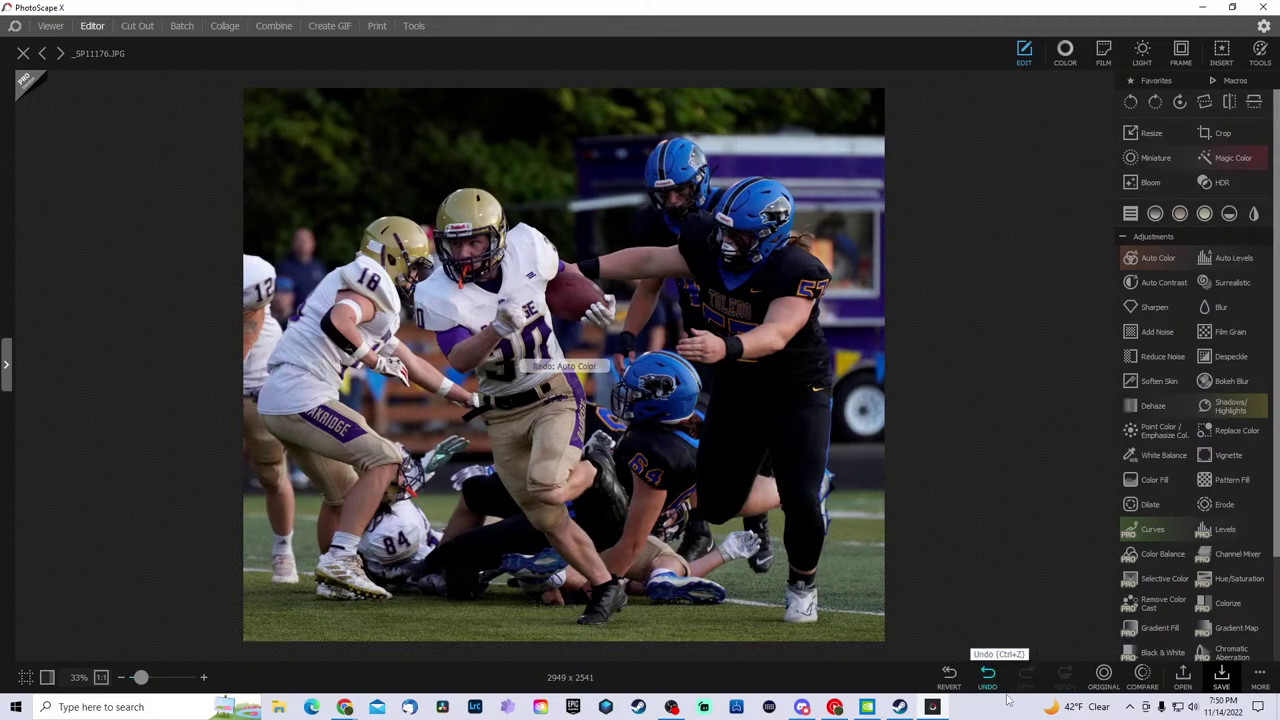
{"action": "left_click", "coordinate": [1143, 678]}
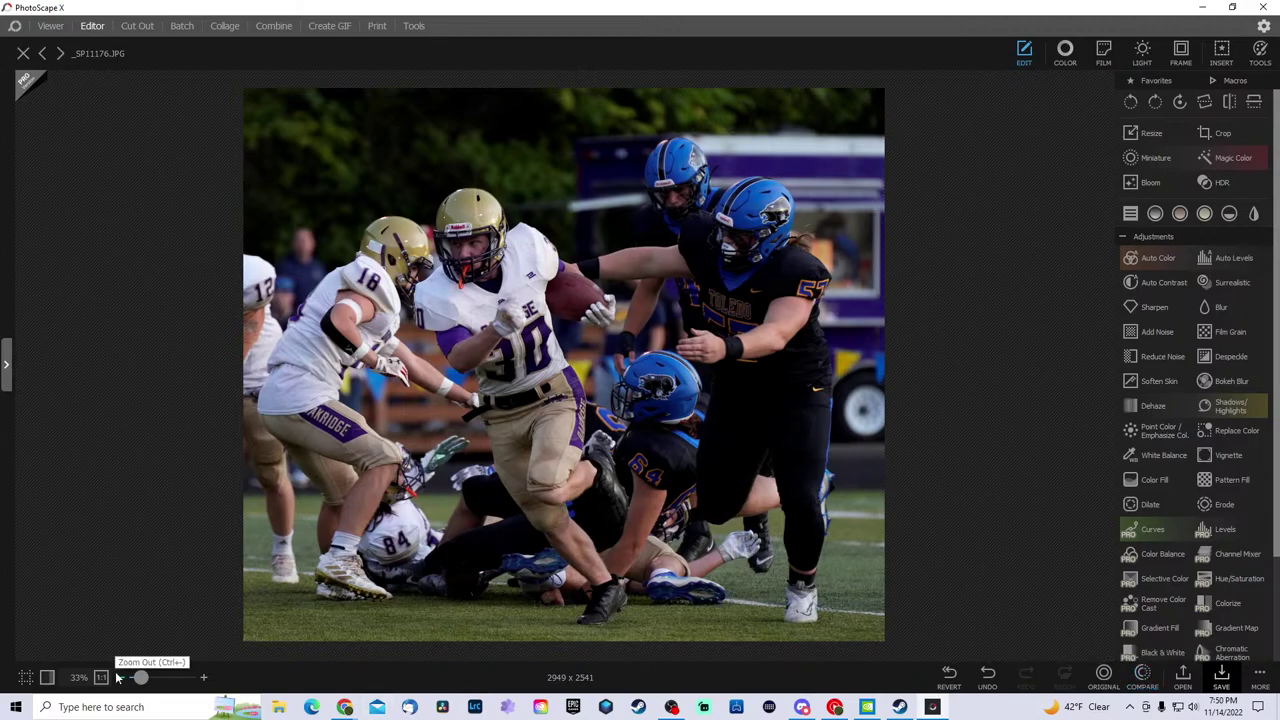
- Zoom to 68% on the players' helmets to recheck Auto Color, then zoom back to 33%
{"action": "left_click_drag", "start_coordinate": [140, 677], "coordinate": [149, 679]}
{"action": "left_click_drag", "start_coordinate": [628, 240], "coordinate": [623, 373]}
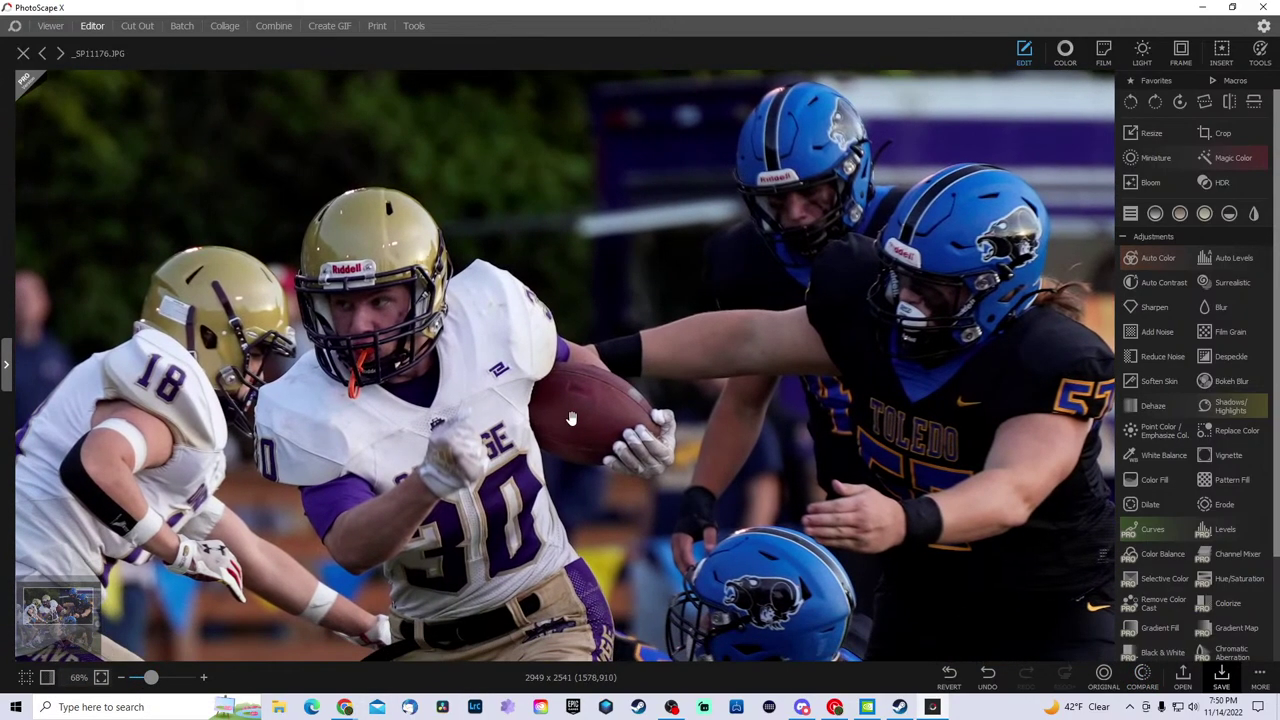
{"action": "left_click", "coordinate": [988, 676]}
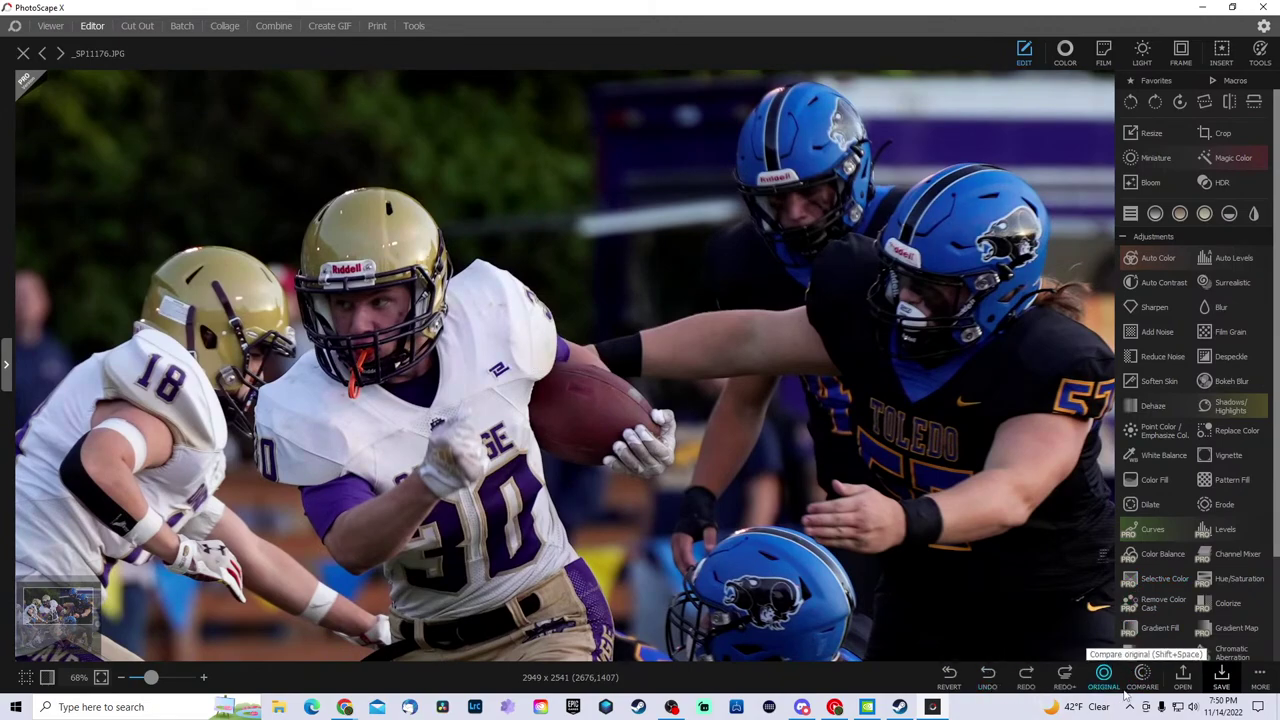
{"action": "left_click", "coordinate": [1029, 682]}
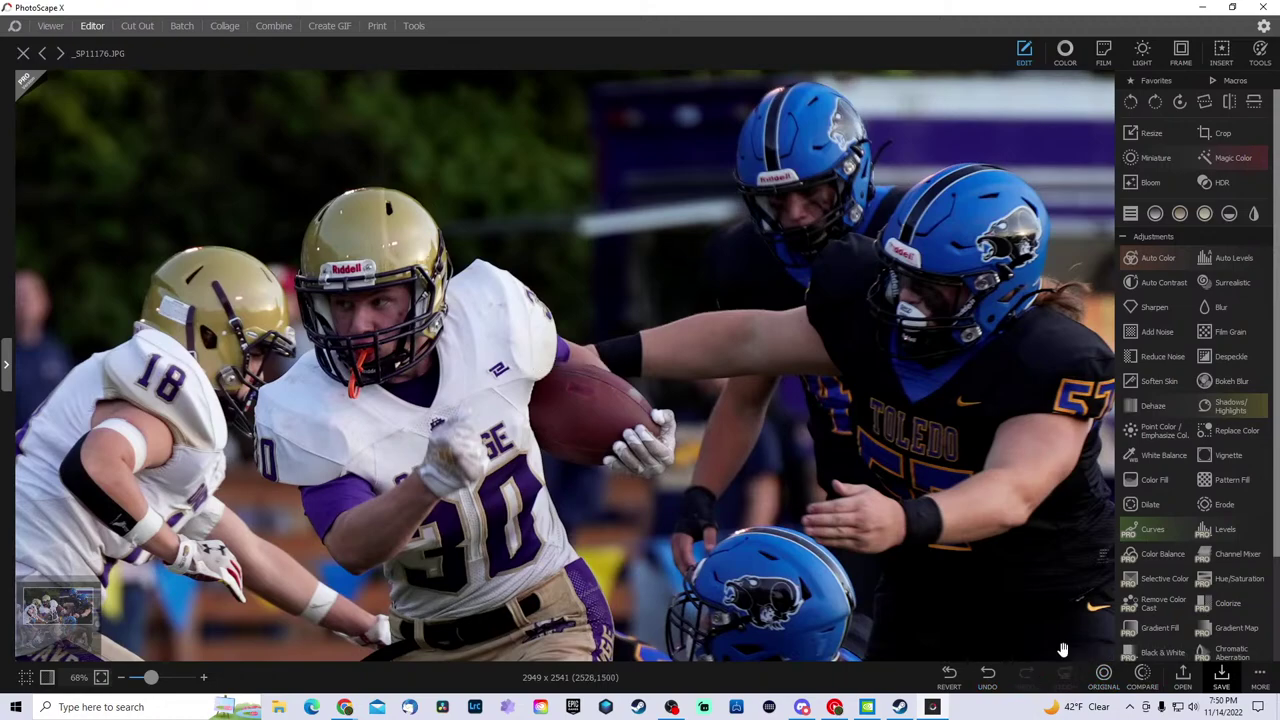
{"action": "left_click", "coordinate": [1142, 676]}
{"action": "scroll", "coordinate": [657, 442], "scroll_direction": "up", "scroll_amount": 1}
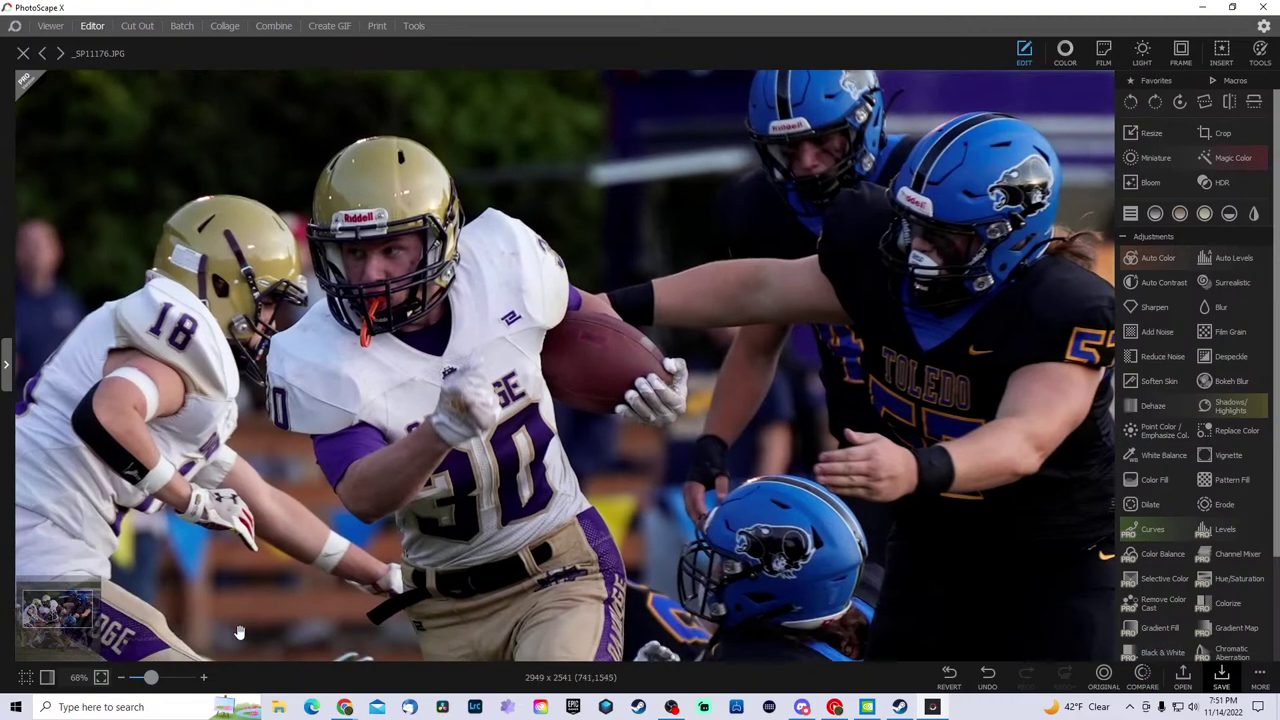
{"action": "mouse_move", "coordinate": [152, 678]}
{"action": "left_mouse_down"}
{"action": "mouse_move", "coordinate": [134, 677]}
{"action": "mouse_move", "coordinate": [155, 675]}
{"action": "left_mouse_up"}
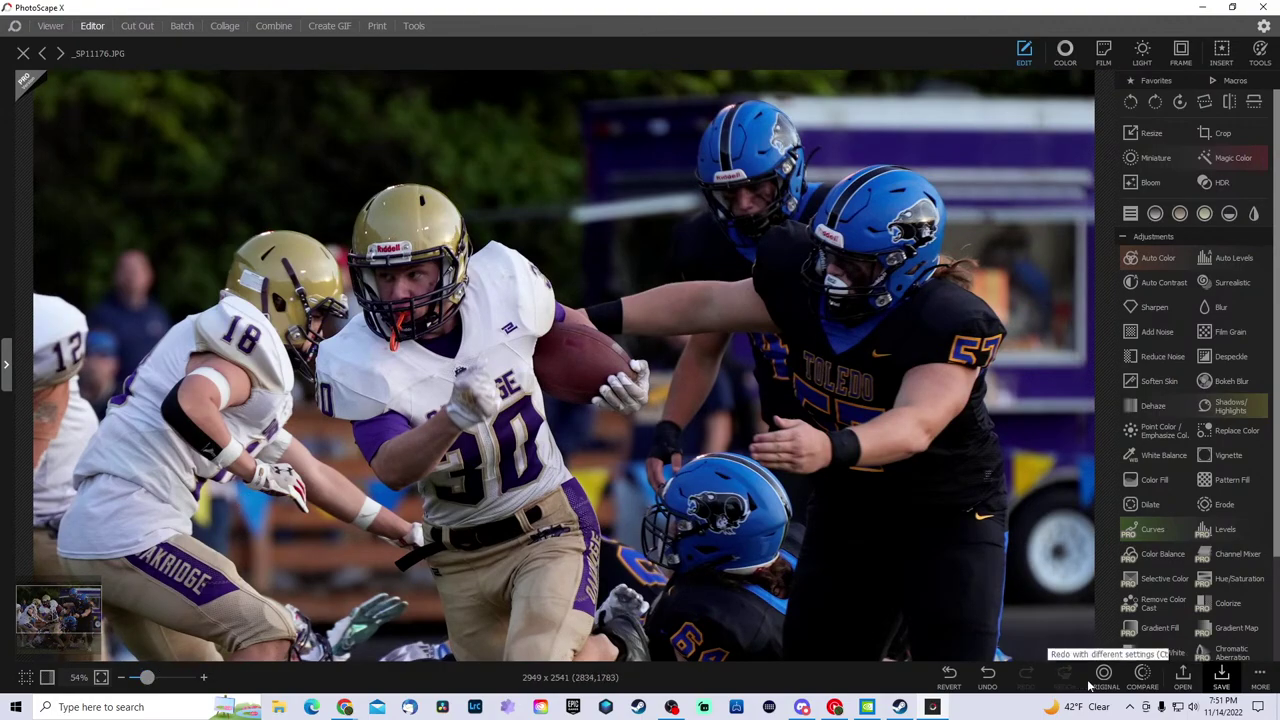
- Undo Auto Color so only the 2949 x 2541 crop remains
{"action": "left_click", "coordinate": [955, 684]}
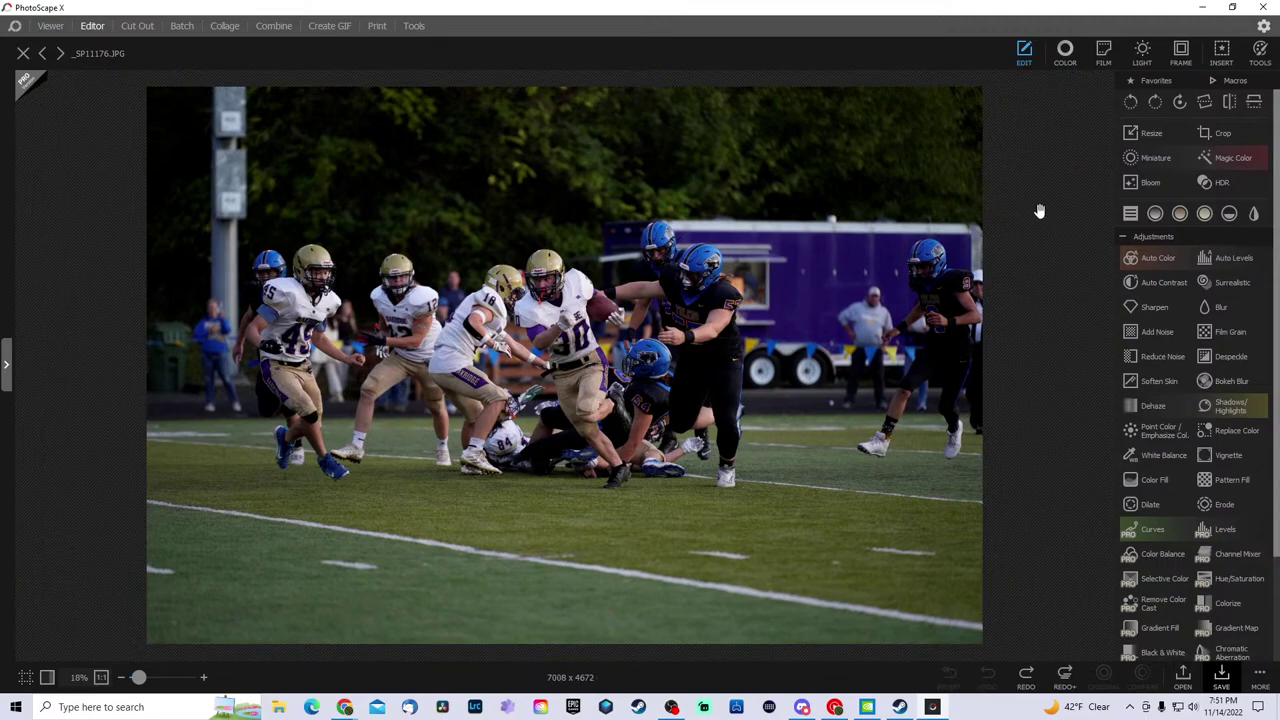
{"action": "left_click", "coordinate": [1038, 680]}
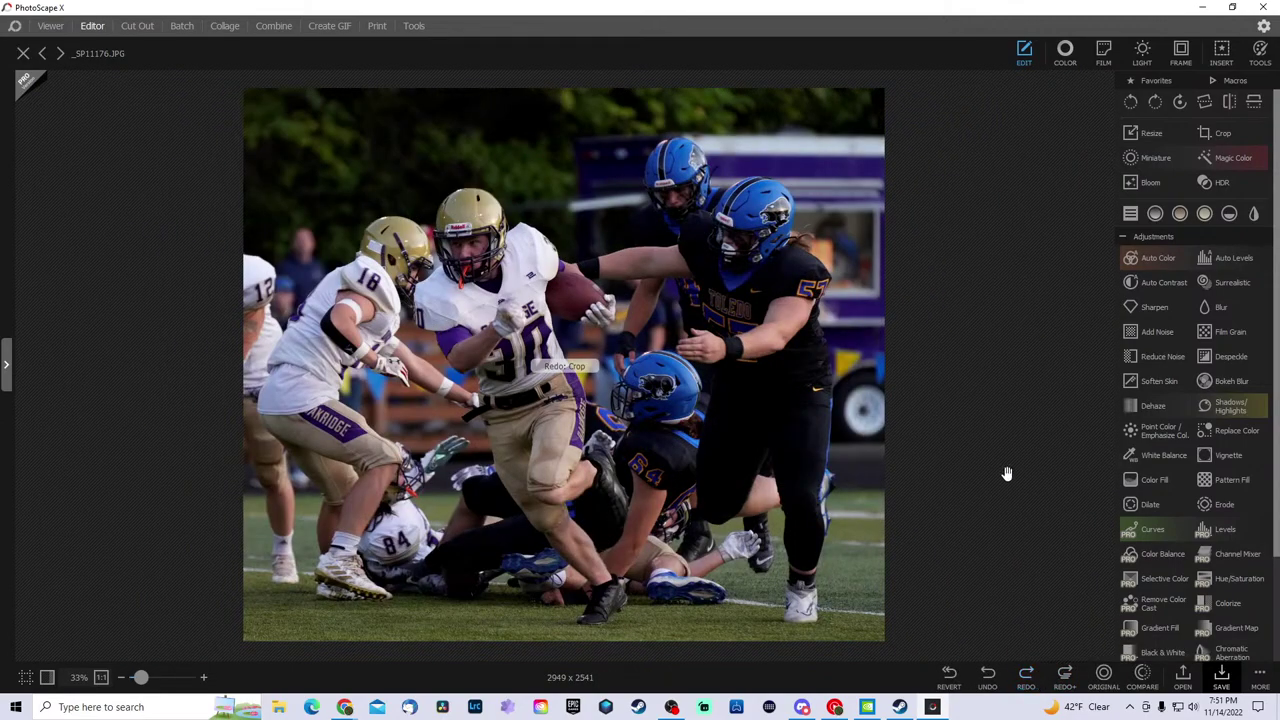
{"action": "left_click", "coordinate": [993, 686]}
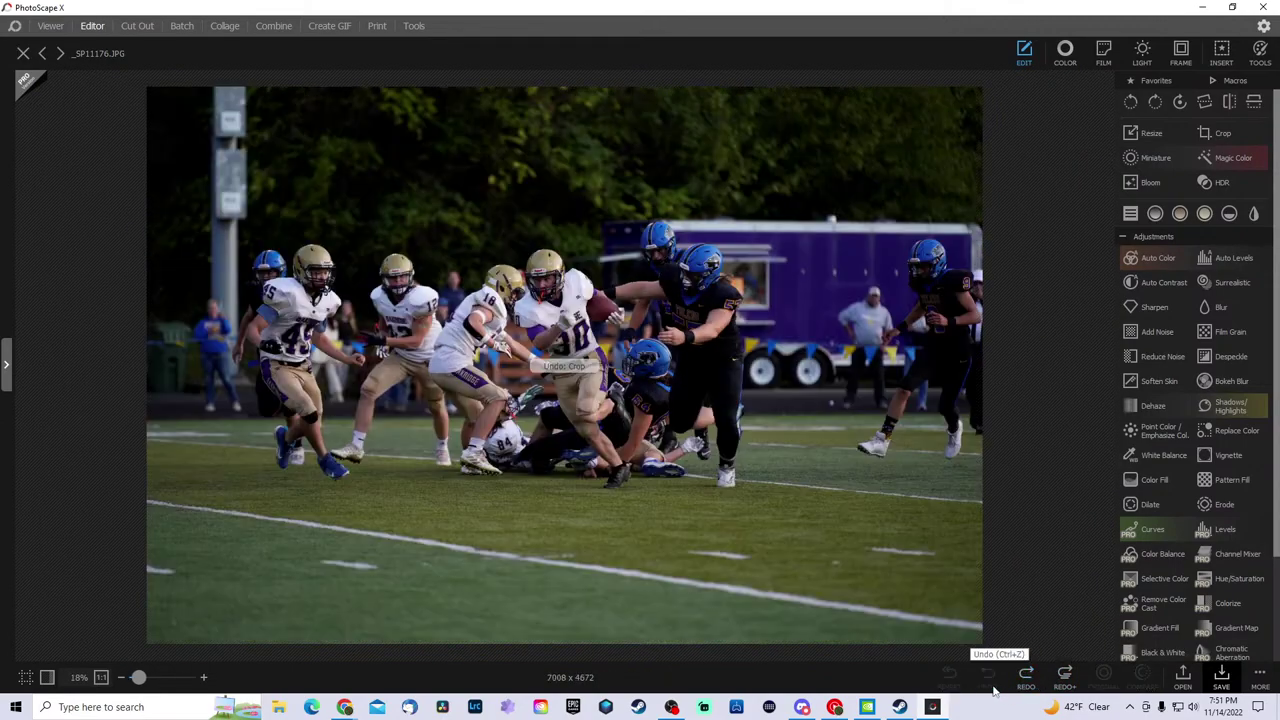
{"action": "left_click", "coordinate": [1024, 681]}
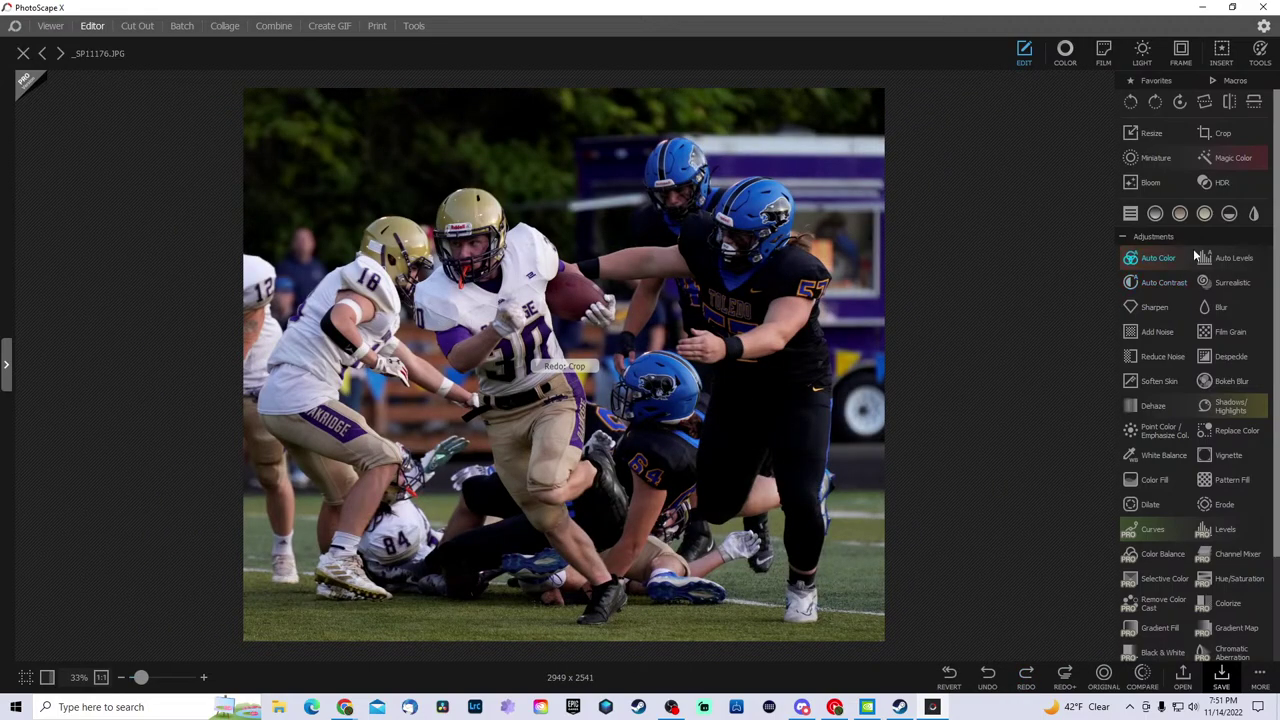
- Apply Auto Contrast, checking it with undo and redo
{"action": "left_click", "coordinate": [1166, 282]}
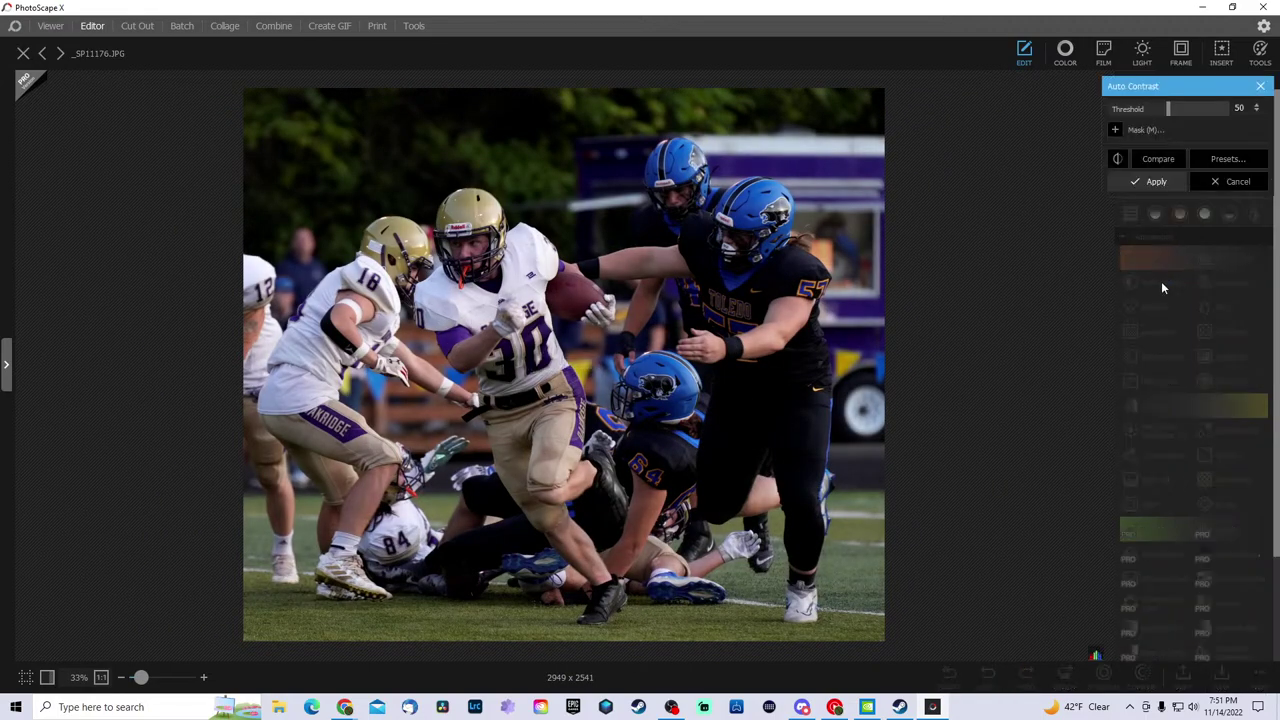
{"action": "left_click", "coordinate": [1155, 183]}
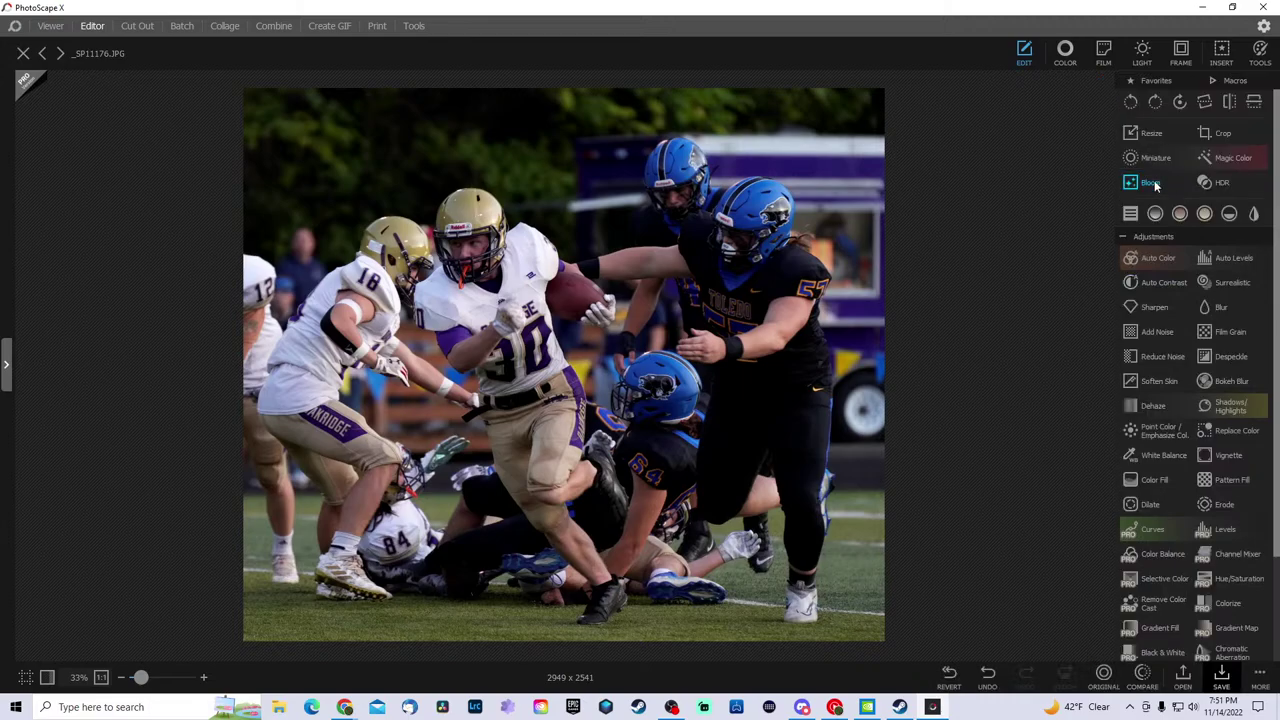
{"action": "left_click", "coordinate": [987, 677]}
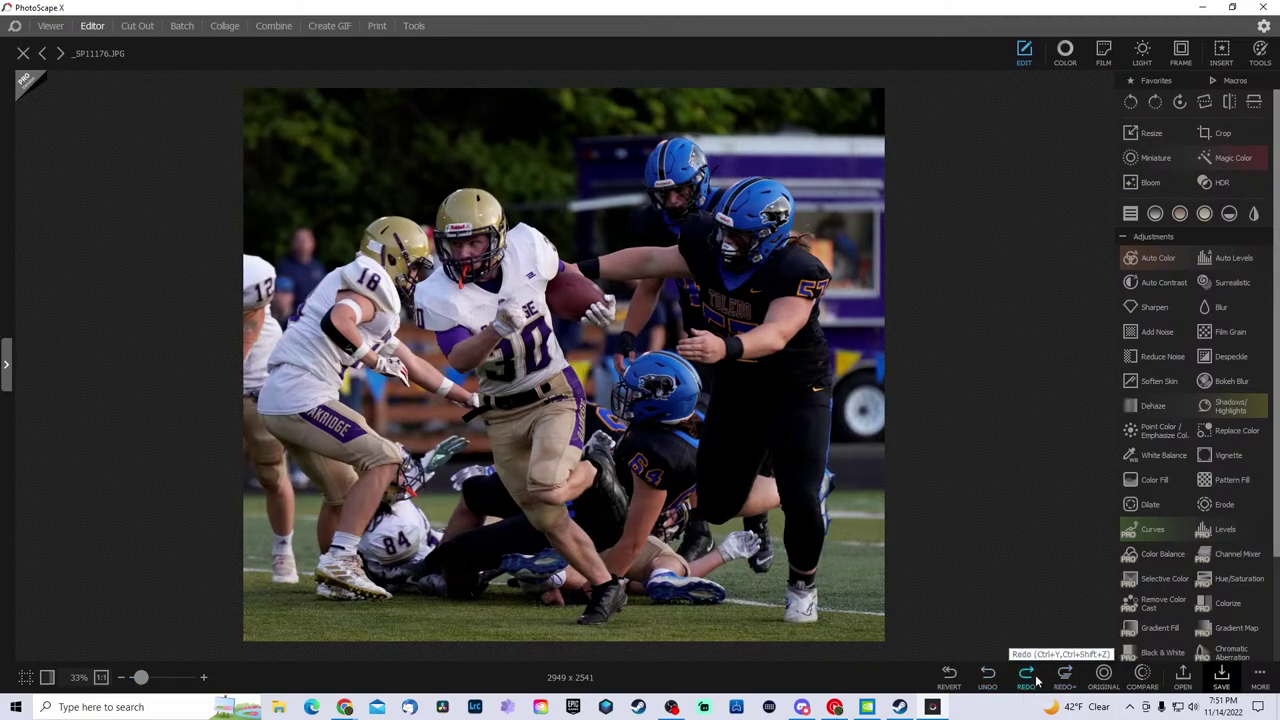
{"action": "left_click", "coordinate": [1030, 676]}
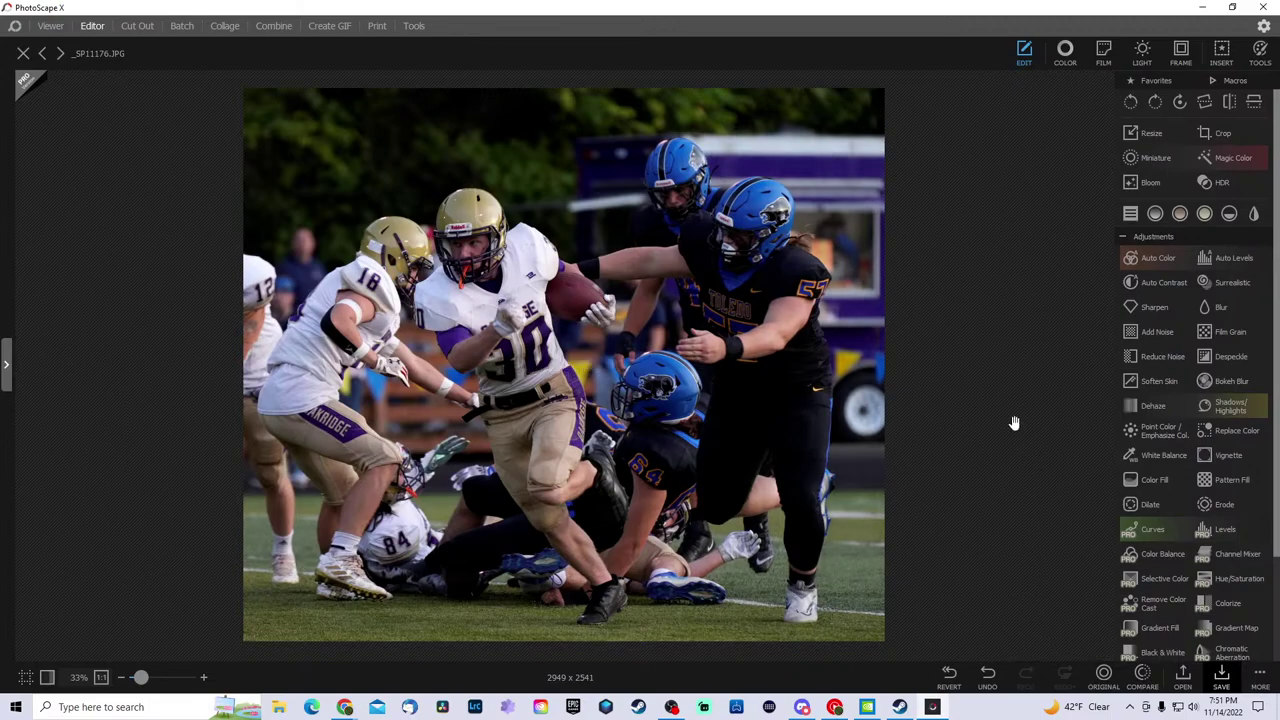
- Apply Auto Levels and flip Compare between the original and edited photo
{"action": "left_click", "coordinate": [1232, 258]}
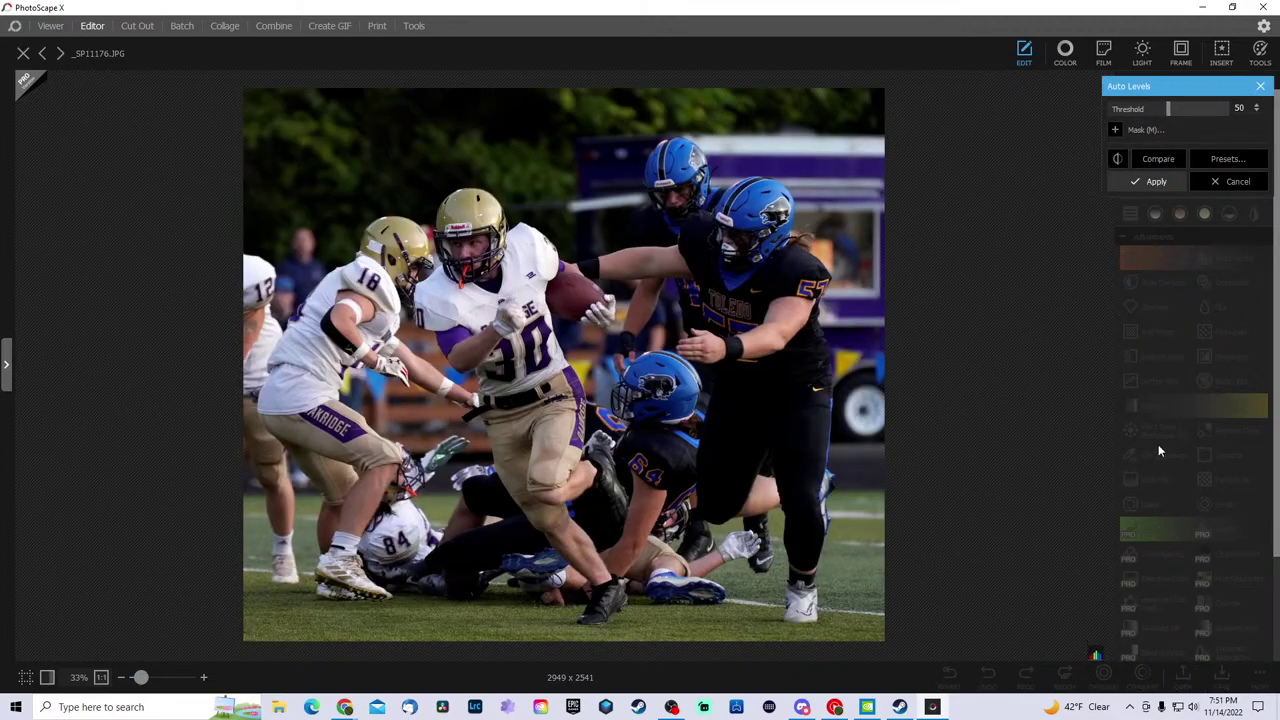
{"action": "left_click", "coordinate": [1156, 182]}
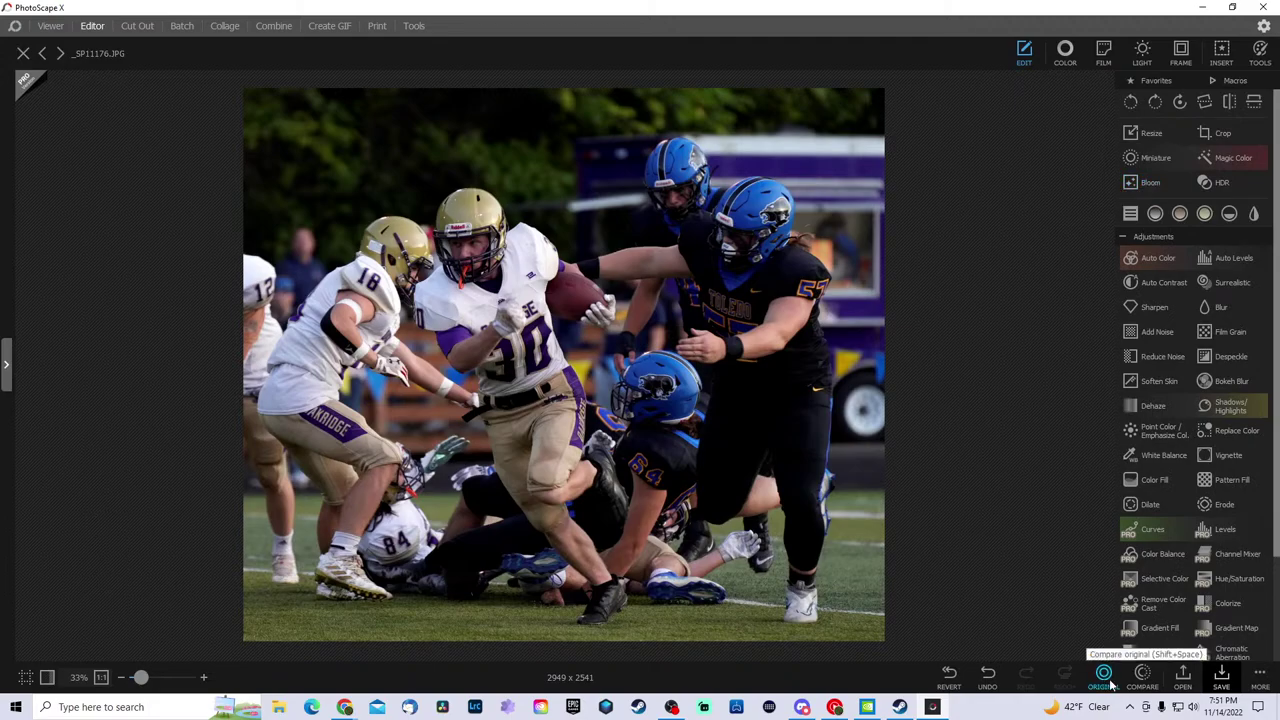
{"action": "left_click", "coordinate": [1147, 684]}
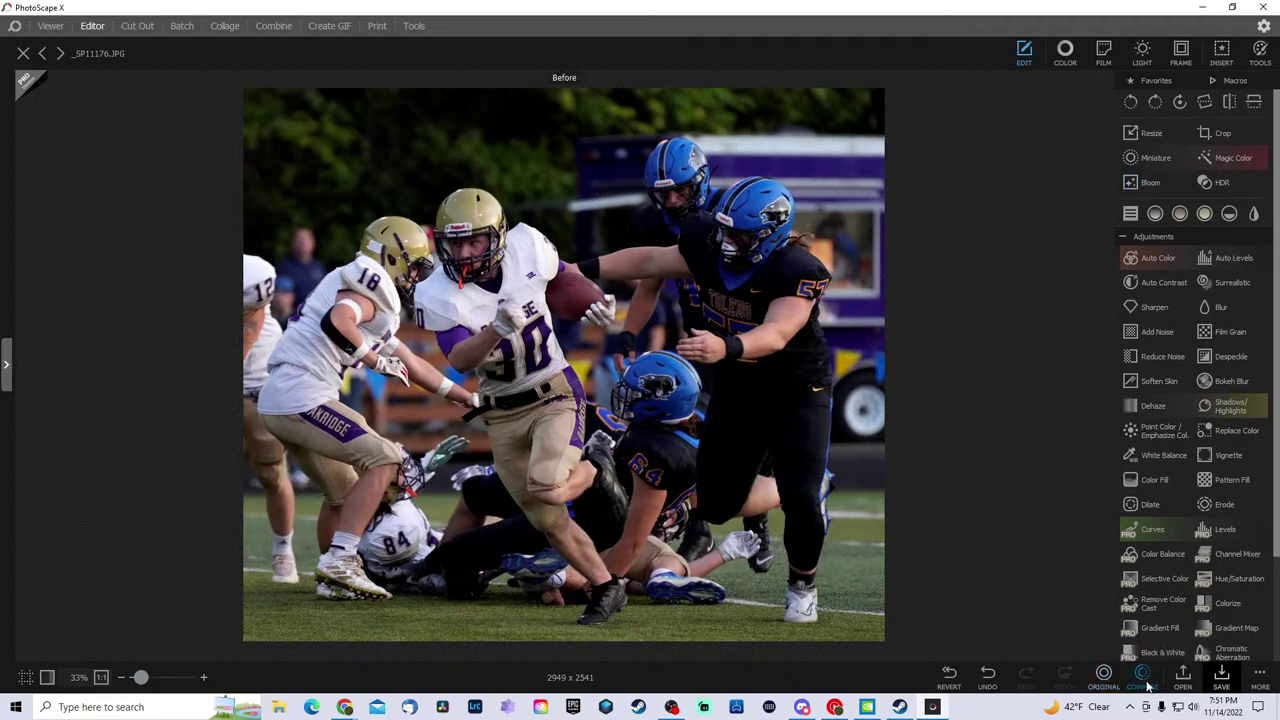
{"action": "left_click", "coordinate": [1144, 681]}
{"action": "left_click", "coordinate": [1143, 680]}
{"action": "left_click", "coordinate": [1146, 686]}
{"action": "left_click", "coordinate": [1146, 686]}
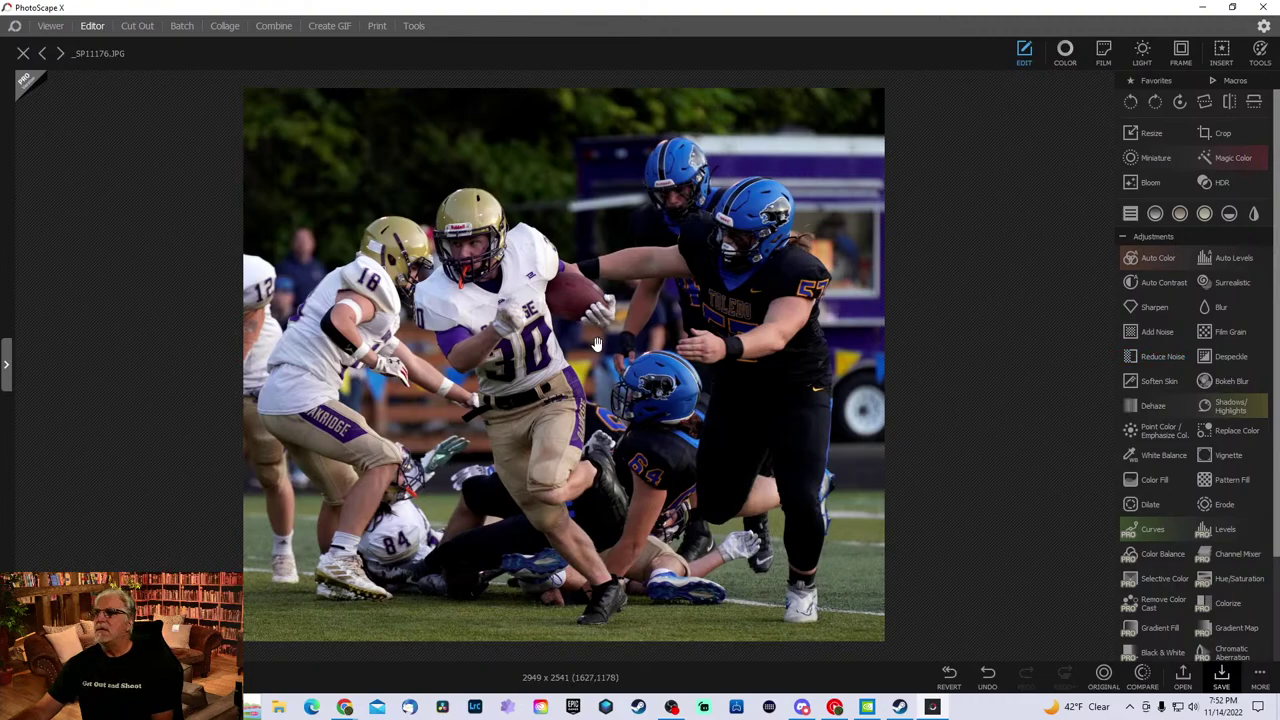
- Apply Reduce Noise at Luminance 25 and Color Noise 26, then toggle Compare against the original
{"action": "scroll", "coordinate": [540, 398], "scroll_direction": "up", "scroll_amount": 2}
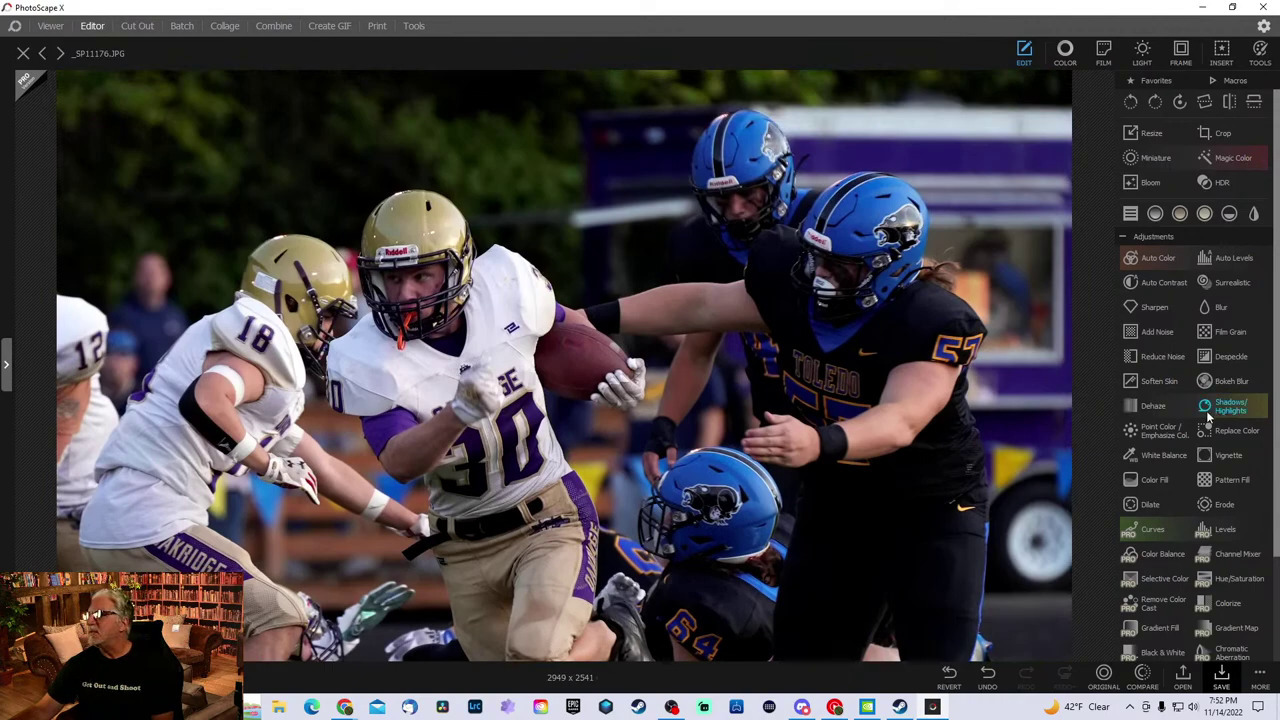
{"action": "left_click", "coordinate": [1158, 352]}
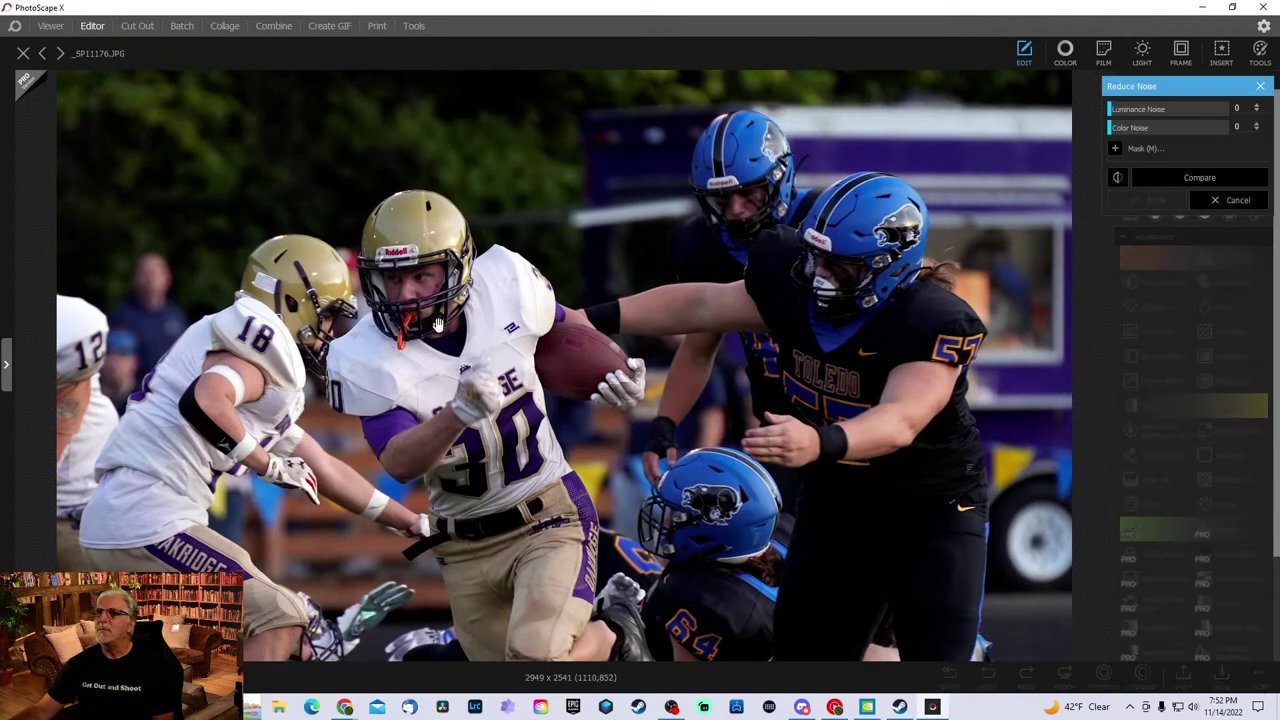
{"action": "left_click_drag", "start_coordinate": [1109, 128], "coordinate": [1140, 108]}
{"action": "left_click", "coordinate": [1150, 200]}
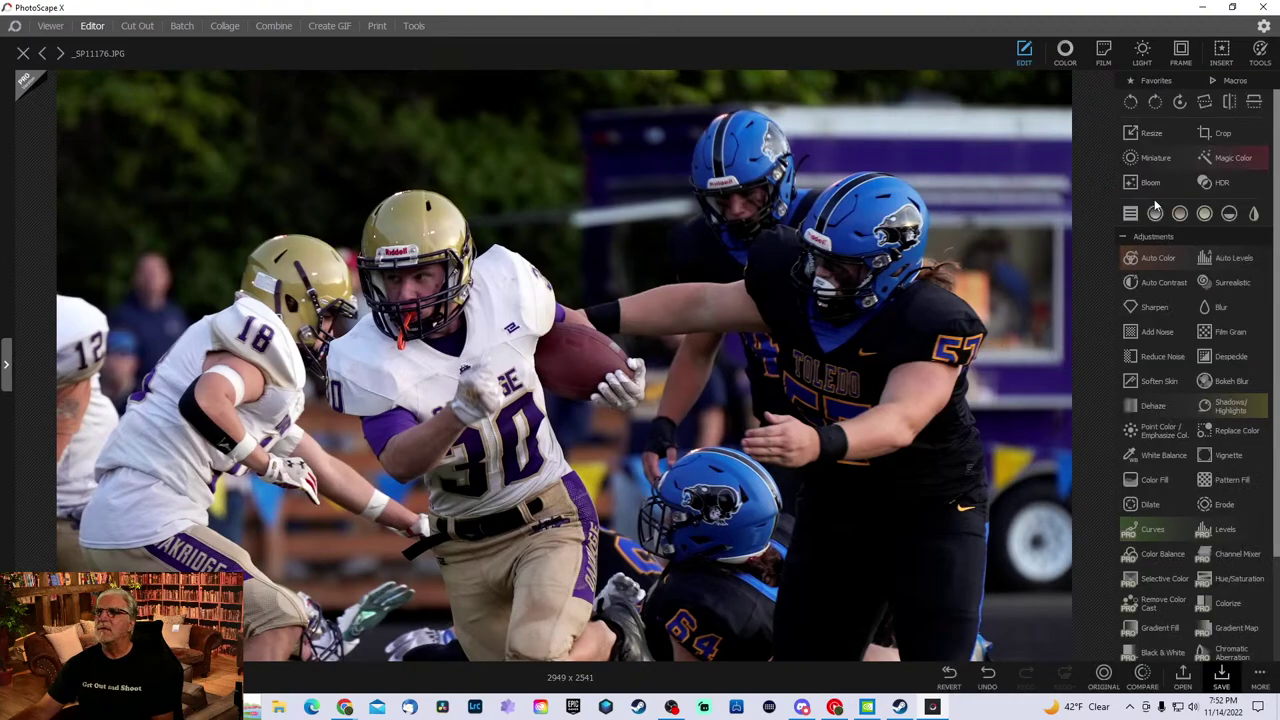
{"action": "left_click", "coordinate": [1143, 683]}
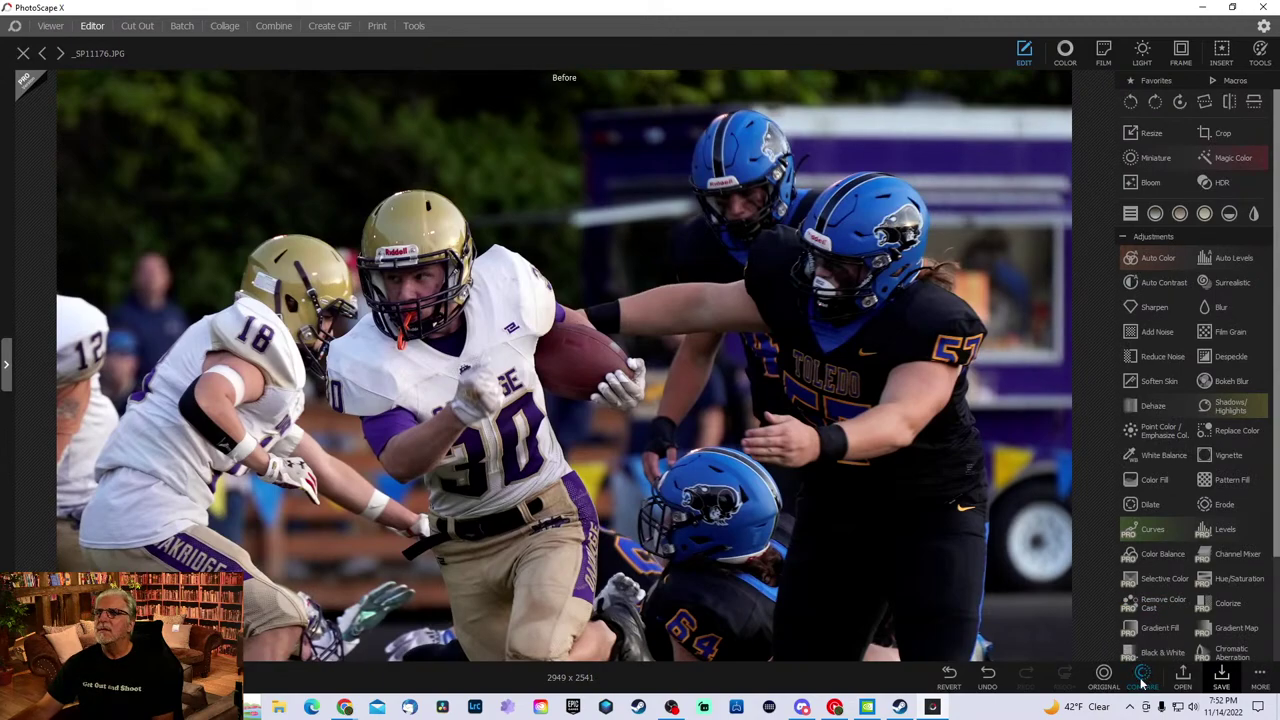
{"action": "left_click", "coordinate": [1143, 680]}
{"action": "left_click", "coordinate": [1143, 680]}
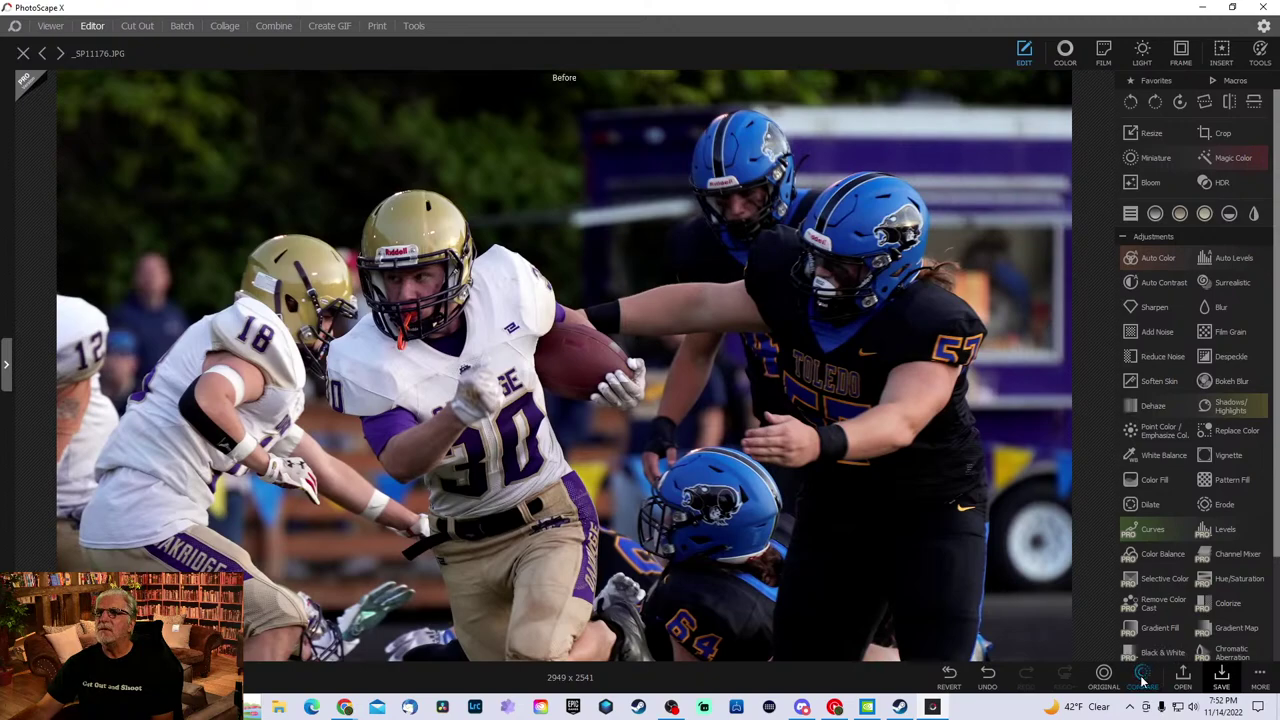
- Apply Sharpen at Amount 74 and Threshold 50, then compare with the unsharpened original
{"action": "left_click", "coordinate": [1154, 307]}
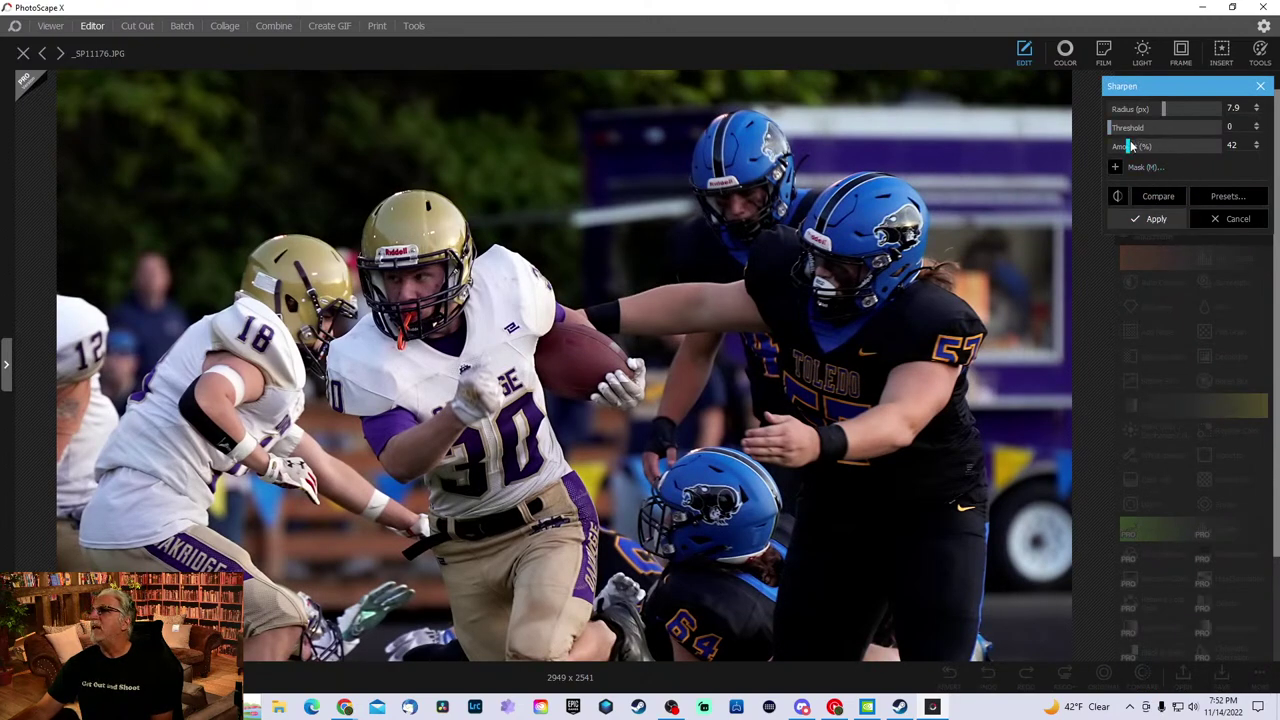
{"action": "left_click_drag", "start_coordinate": [1131, 146], "coordinate": [1154, 131]}
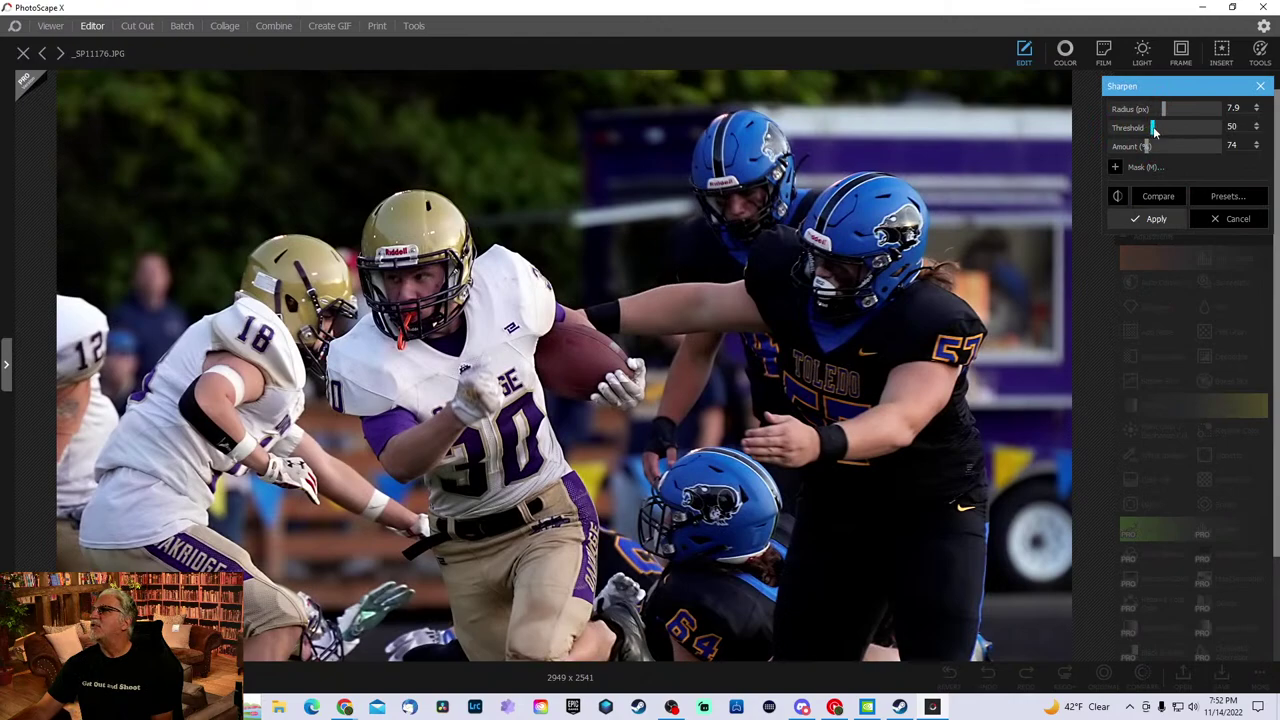
{"action": "left_click", "coordinate": [1152, 218]}
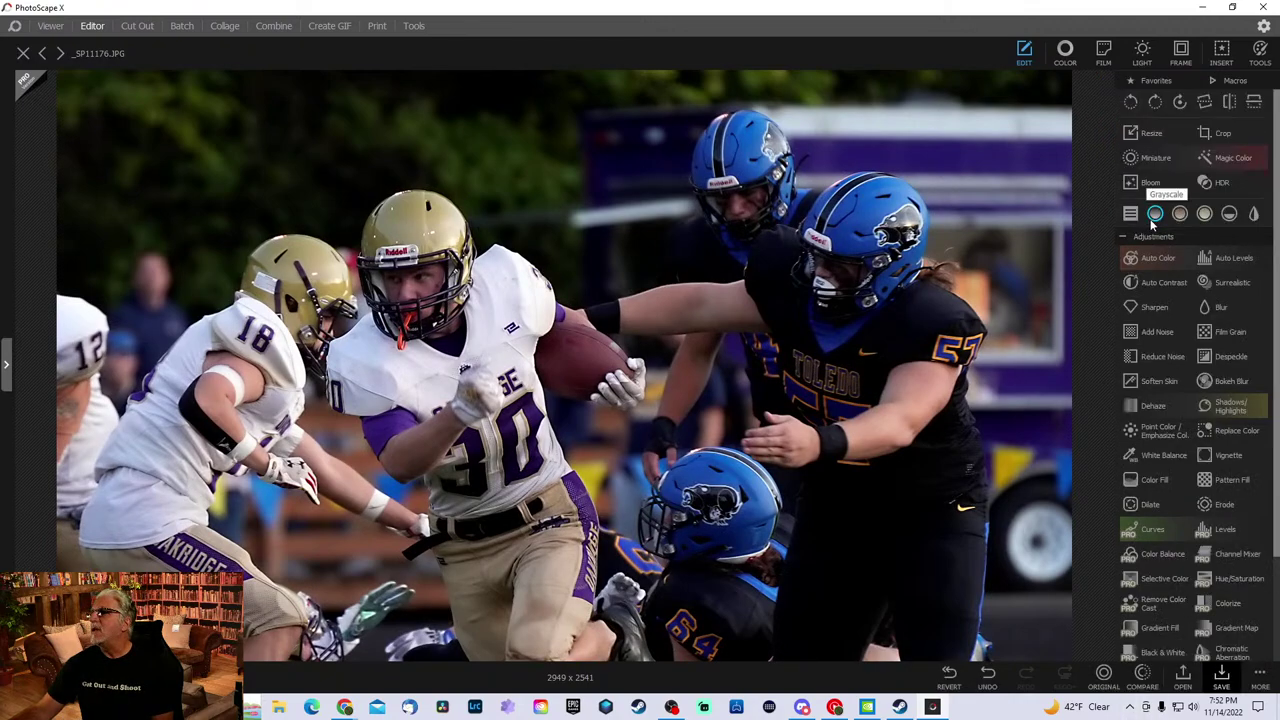
{"action": "left_click", "coordinate": [1143, 676]}
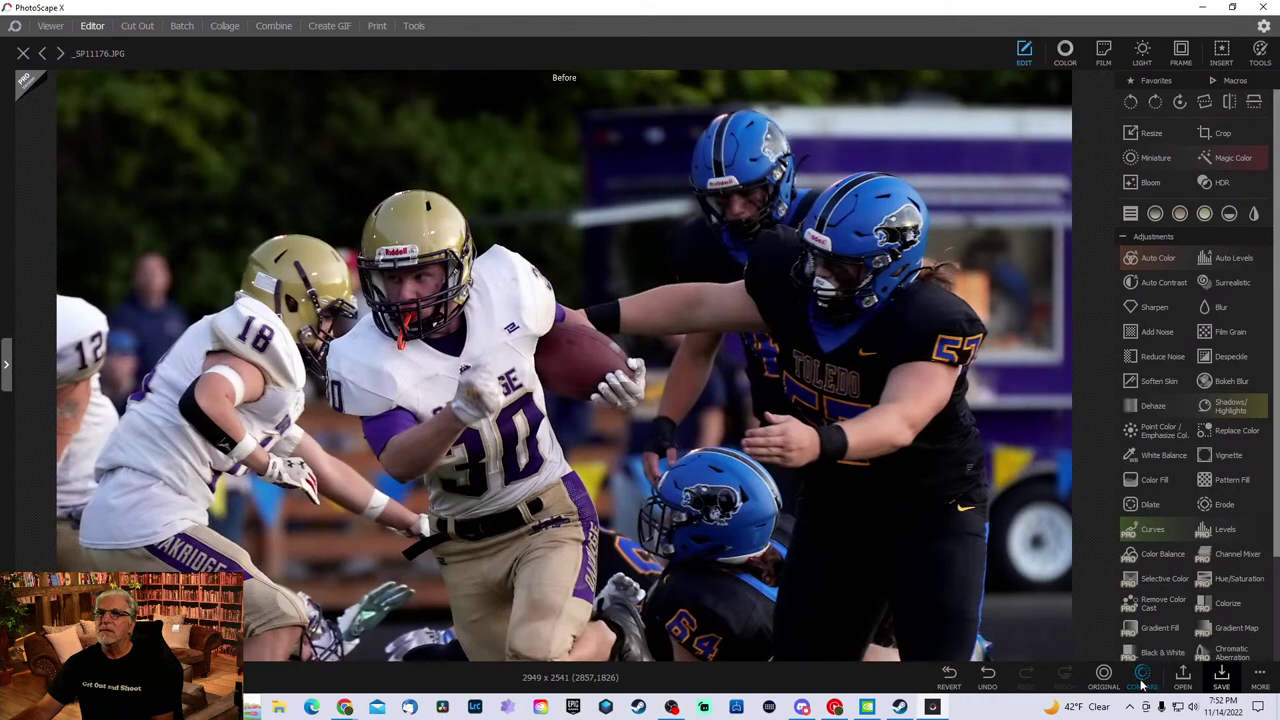
{"action": "left_click", "coordinate": [1143, 676]}
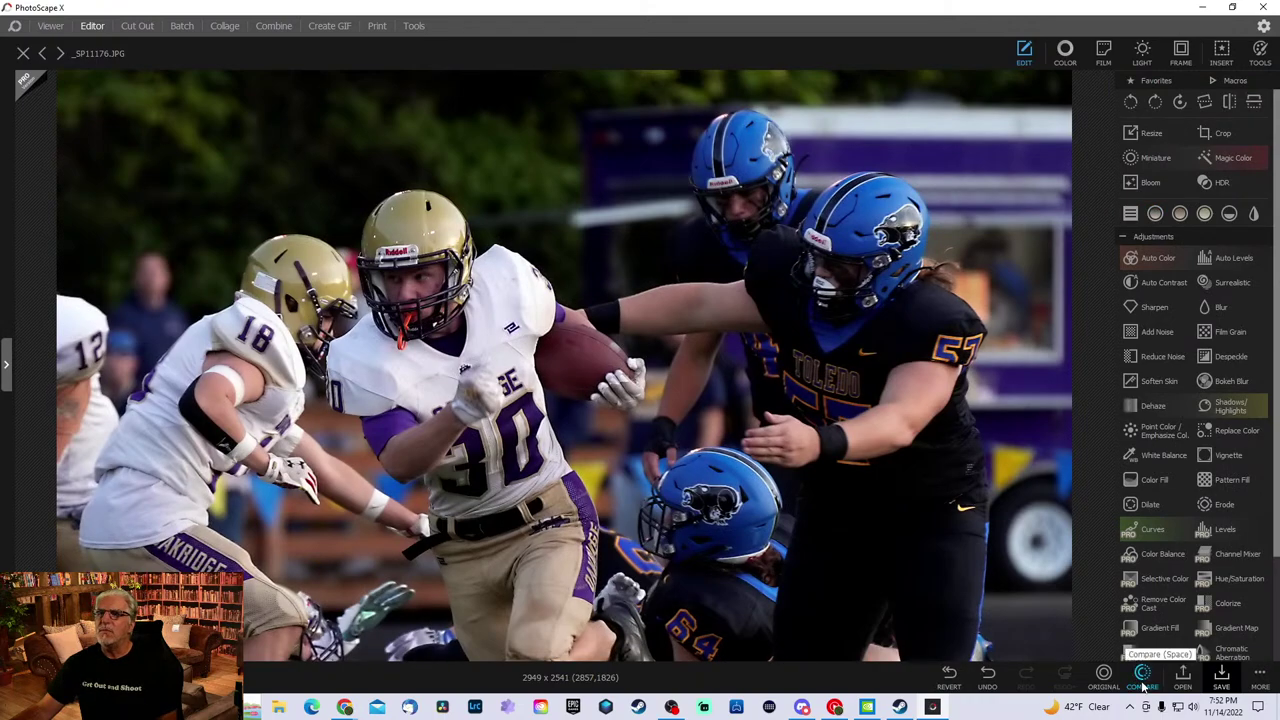
{"action": "left_click", "coordinate": [1143, 676]}
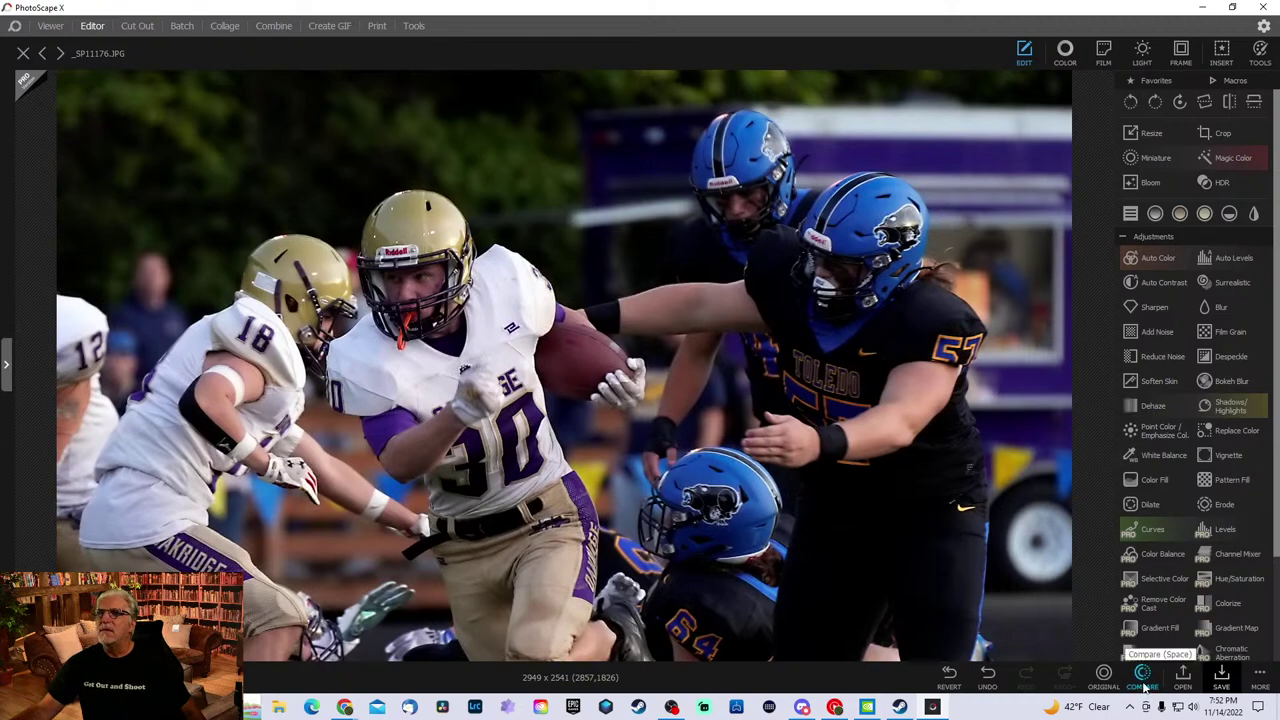
{"action": "left_click", "coordinate": [1143, 676]}
{"action": "left_click", "coordinate": [1145, 684]}
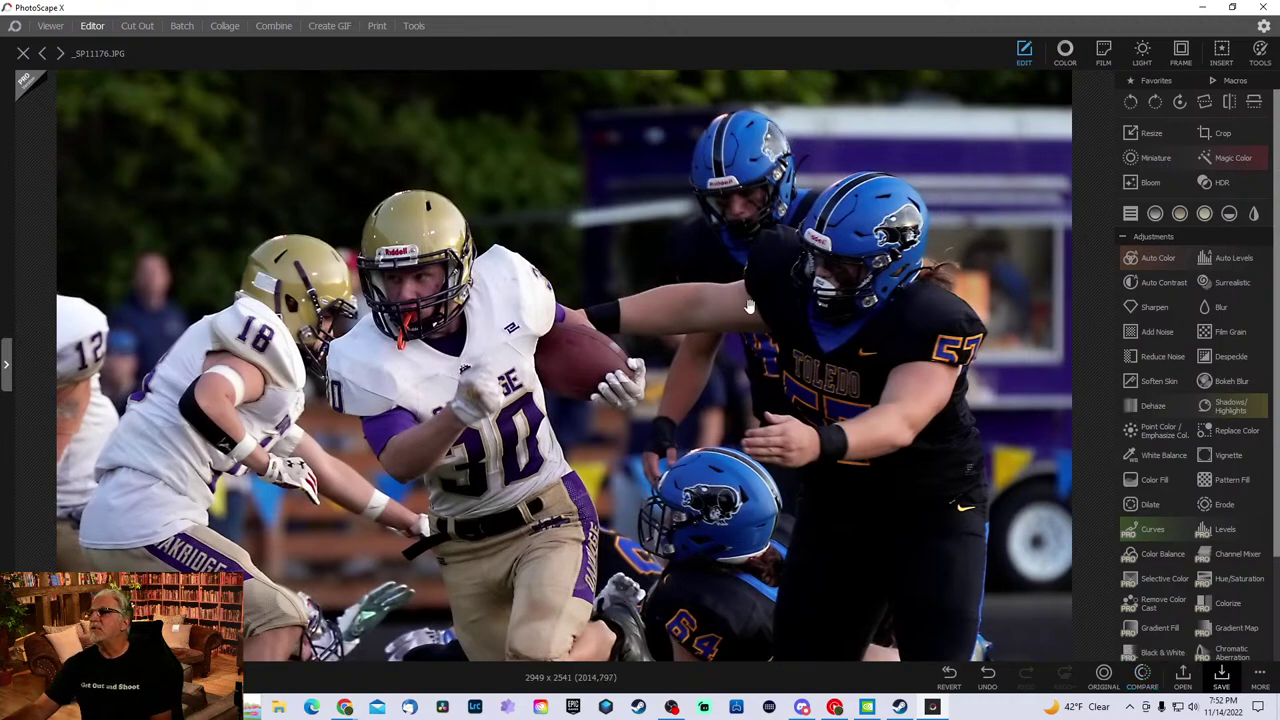
- Pan to the lower players and compare the edited photo with the original again
{"action": "scroll", "coordinate": [564, 367], "scroll_direction": "down", "scroll_amount": 3}
{"action": "scroll", "coordinate": [564, 367], "scroll_direction": "up", "scroll_amount": 3}
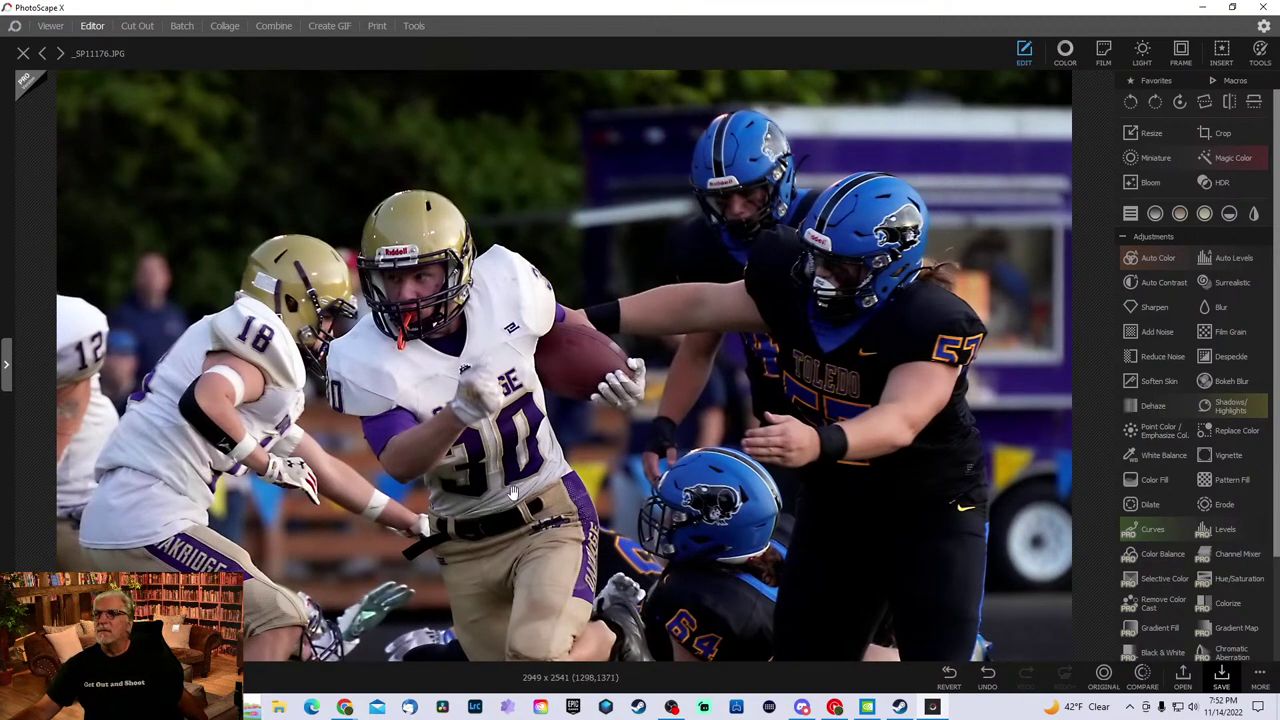
{"action": "left_click_drag", "start_coordinate": [678, 383], "coordinate": [745, 275]}
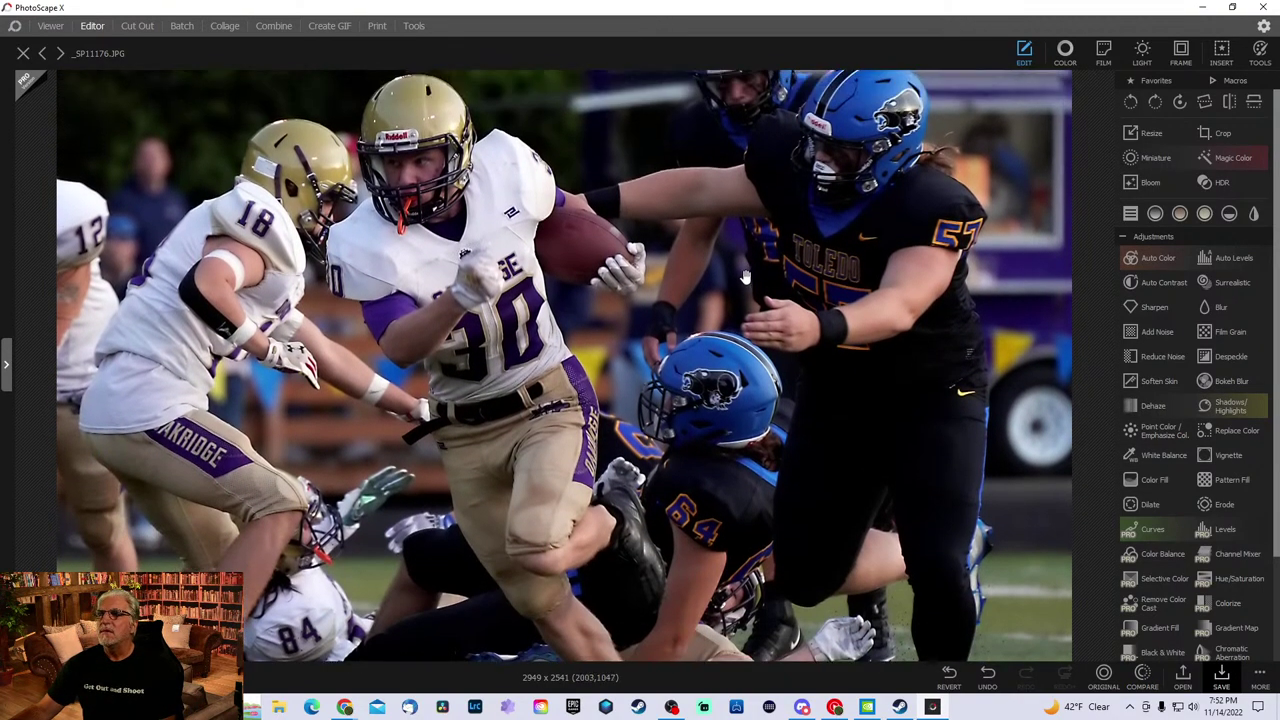
{"action": "left_click", "coordinate": [1146, 683]}
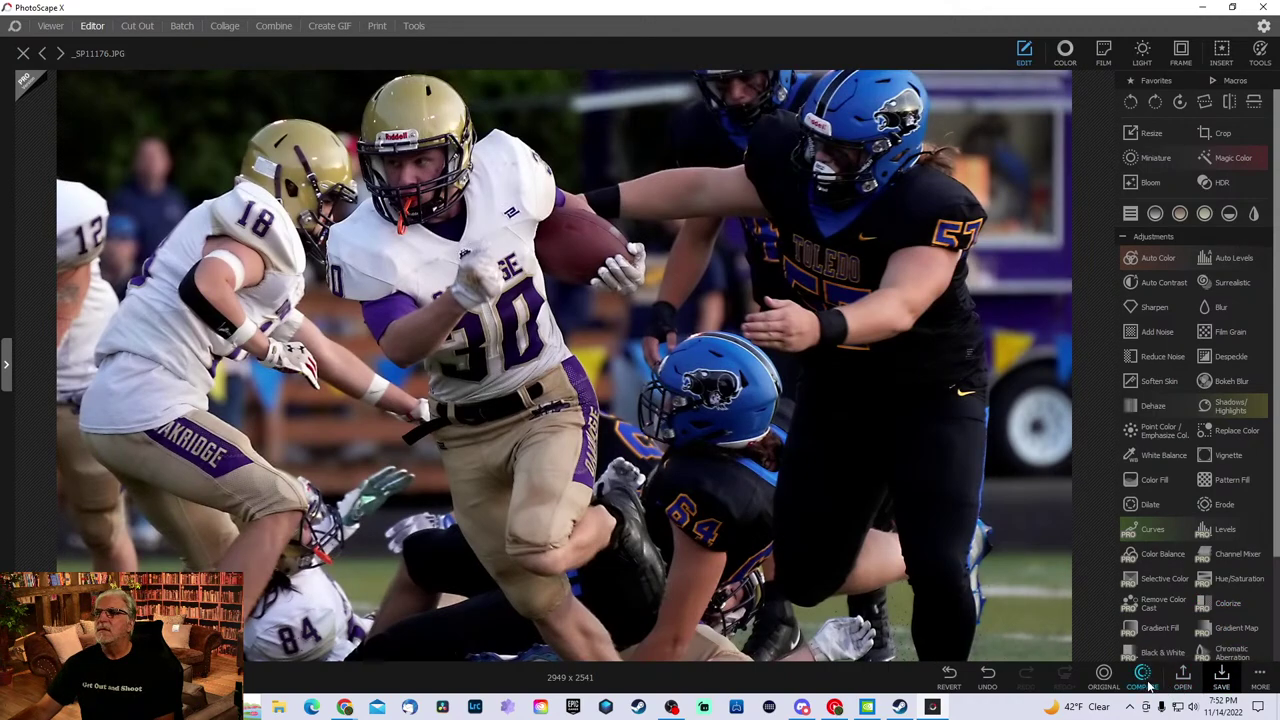
{"action": "left_click", "coordinate": [1146, 683]}
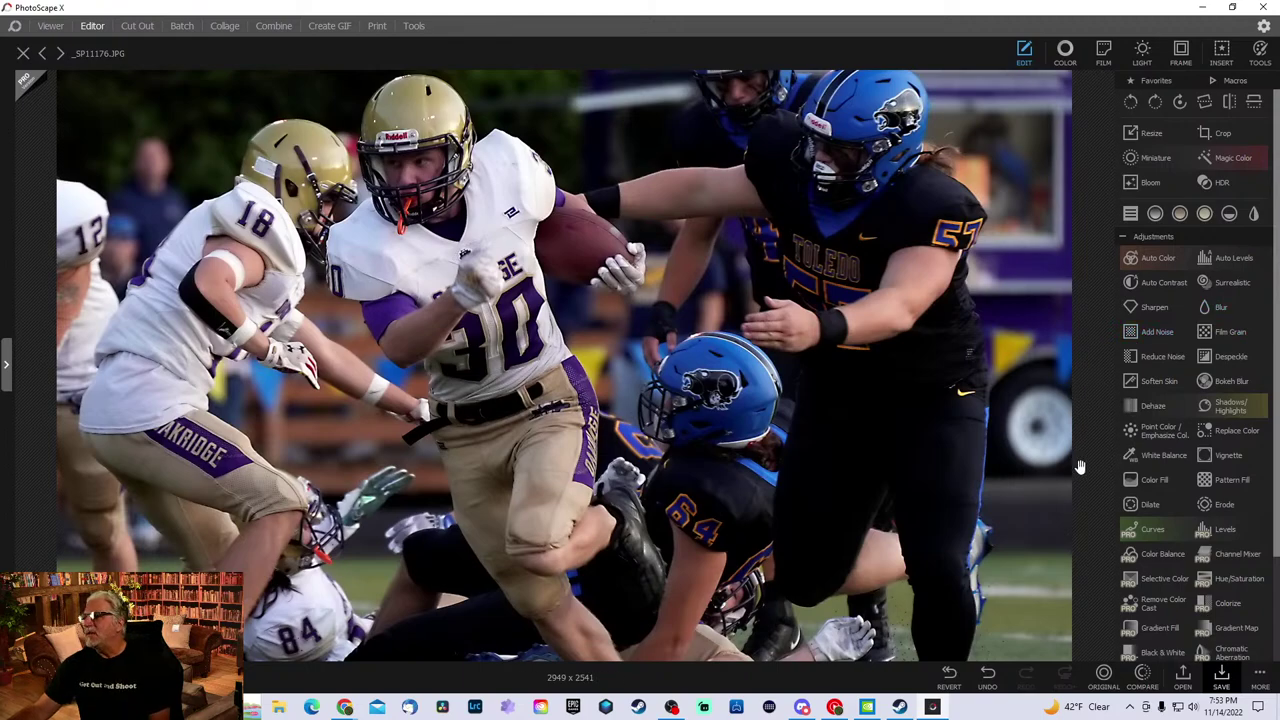
{"action": "left_click", "coordinate": [1163, 455]}
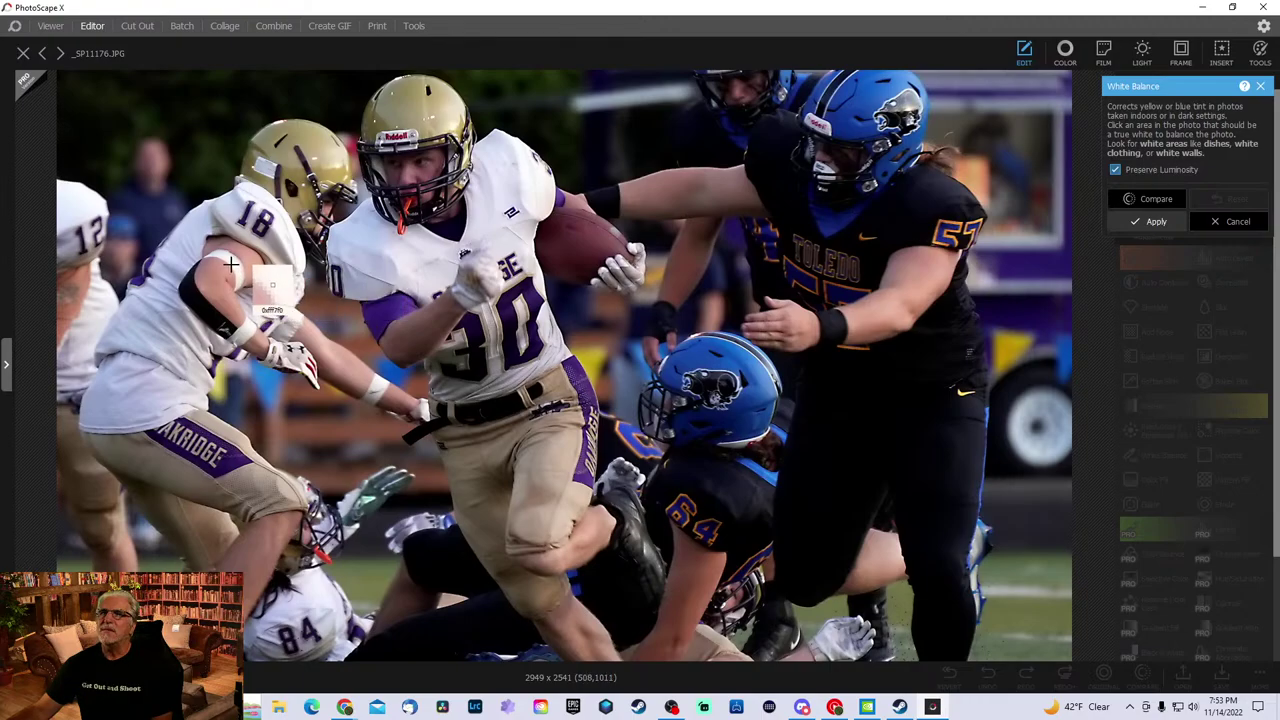
{"action": "left_click", "coordinate": [232, 261]}
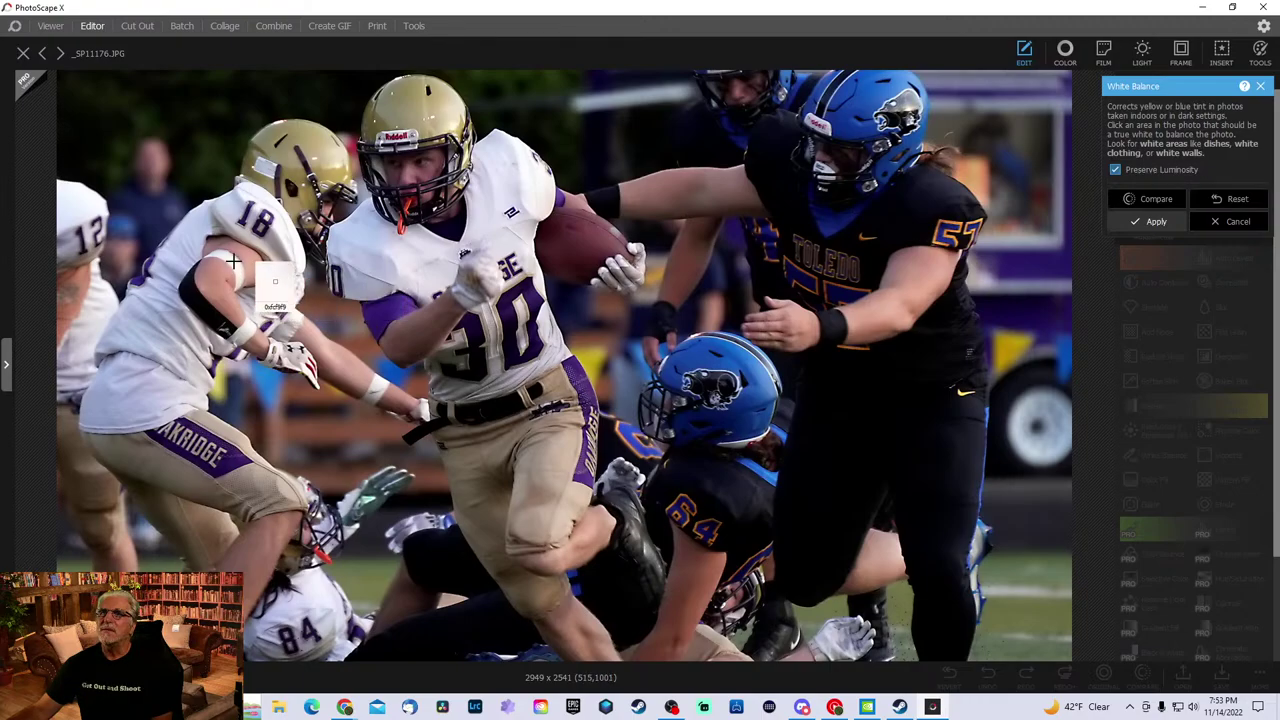
{"action": "left_click", "coordinate": [1156, 221]}
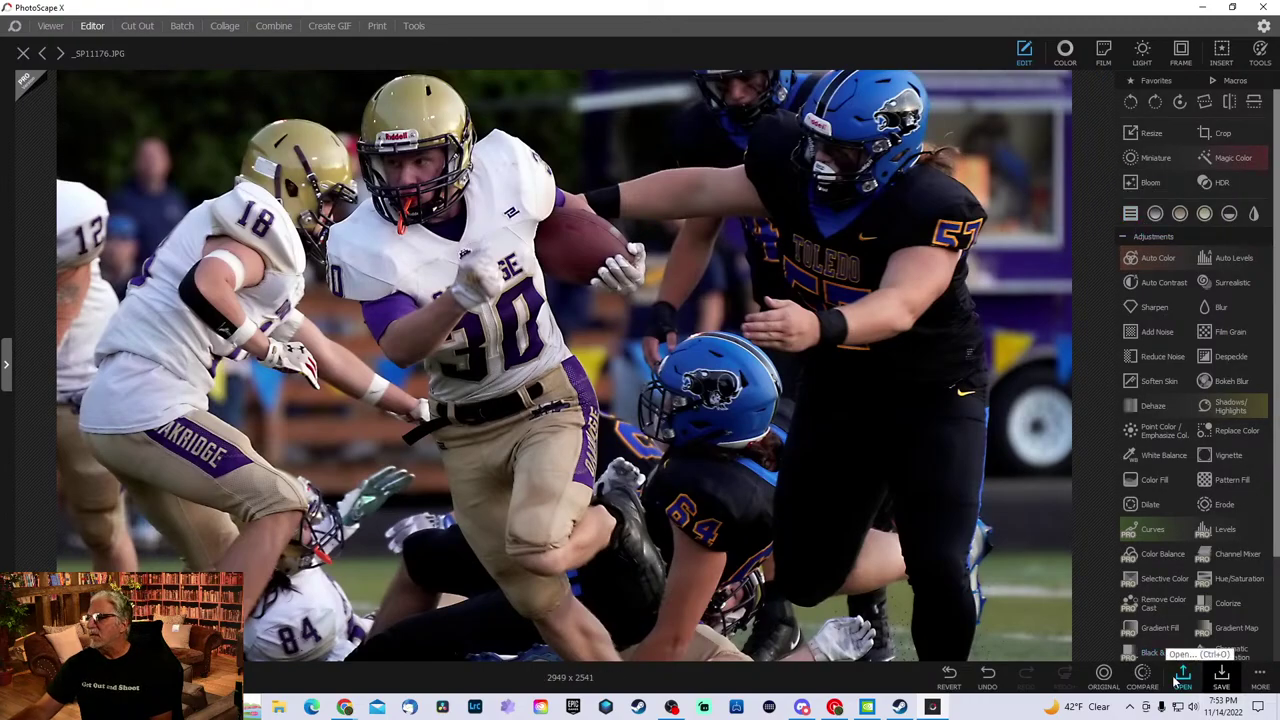
{"action": "left_click", "coordinate": [1143, 678]}
{"action": "left_click", "coordinate": [1143, 678]}
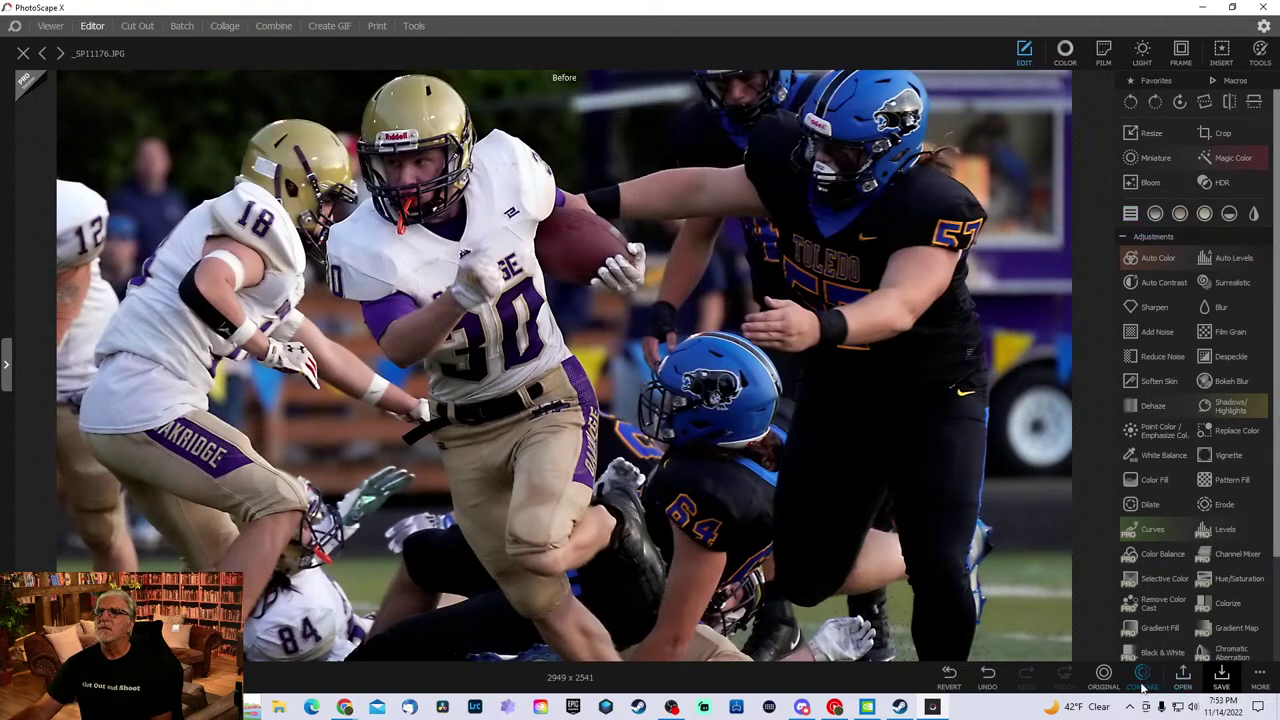
{"action": "left_click", "coordinate": [1143, 678]}
{"action": "left_click", "coordinate": [1143, 686]}
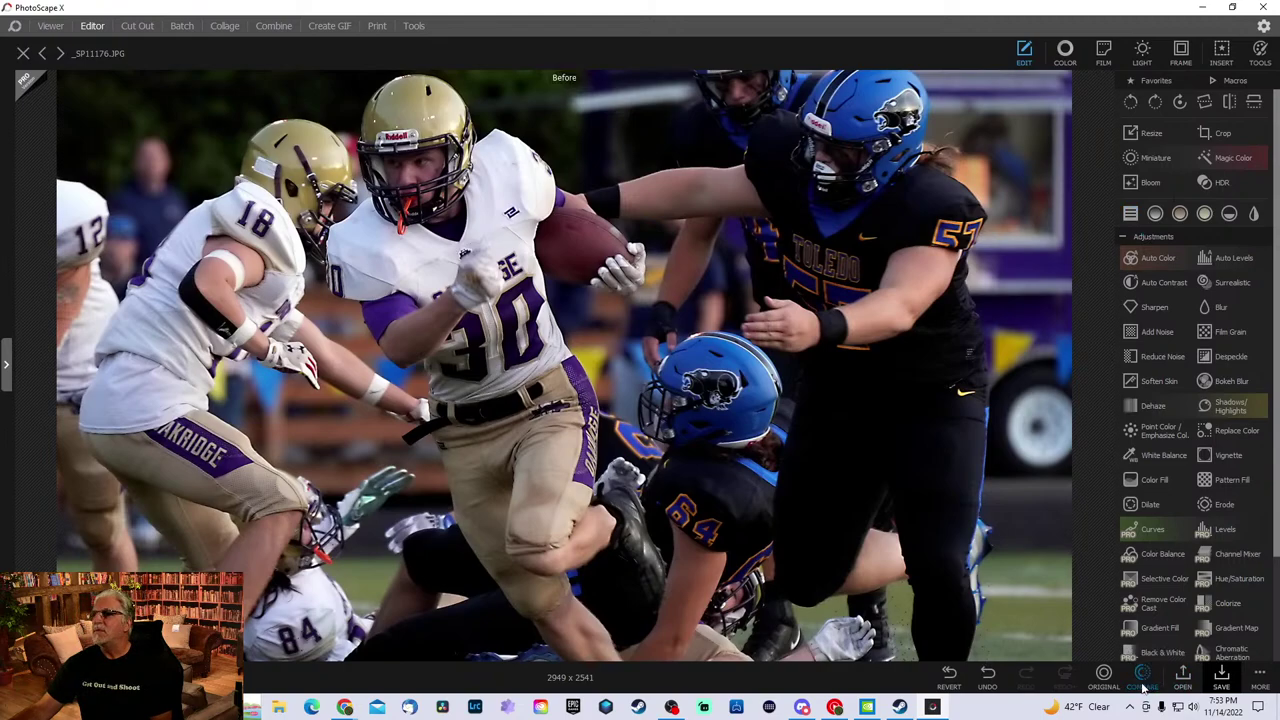
{"action": "left_click", "coordinate": [1145, 685]}
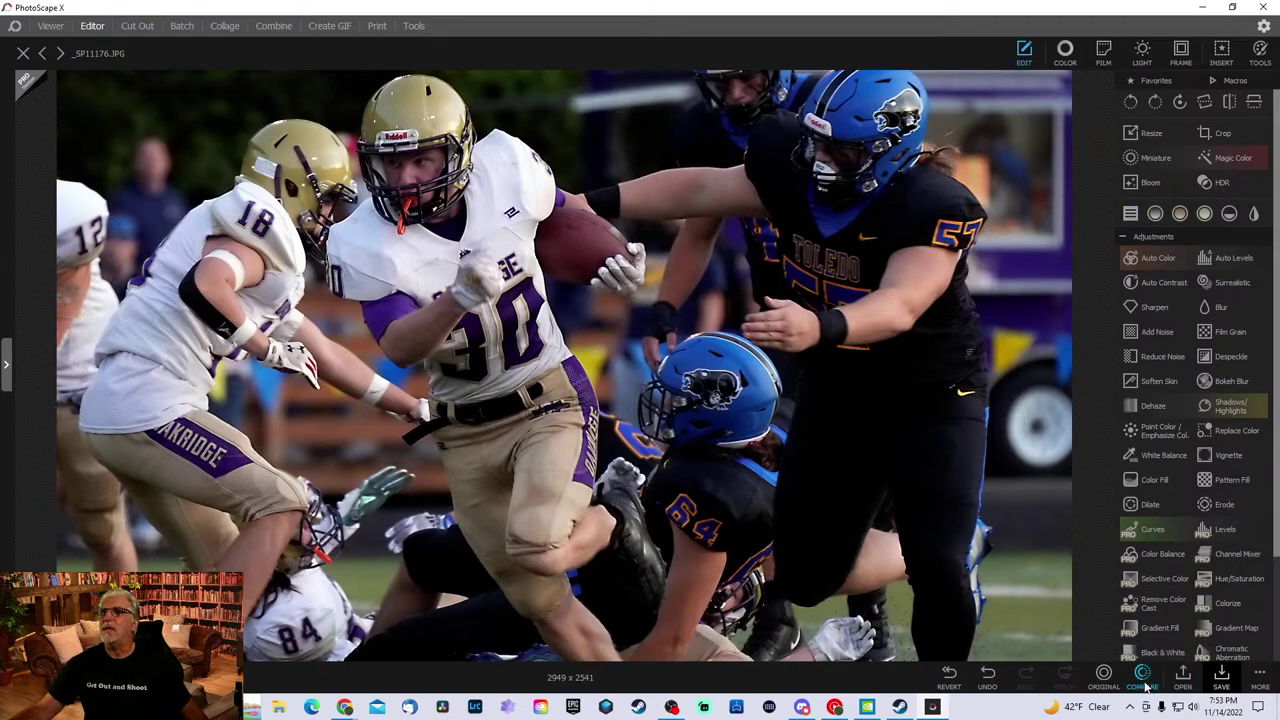
{"action": "left_click", "coordinate": [1145, 685]}
{"action": "left_click", "coordinate": [1145, 685]}
{"action": "left_click", "coordinate": [1145, 685]}
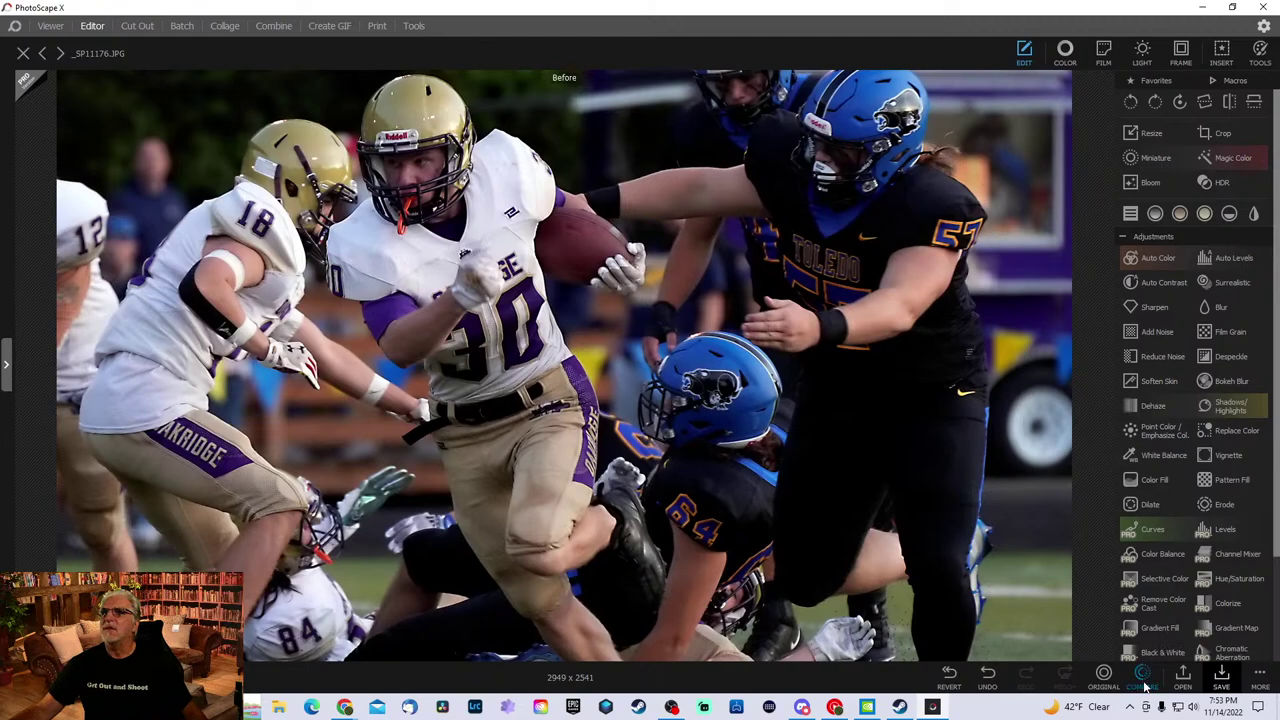
{"action": "left_click", "coordinate": [988, 684]}
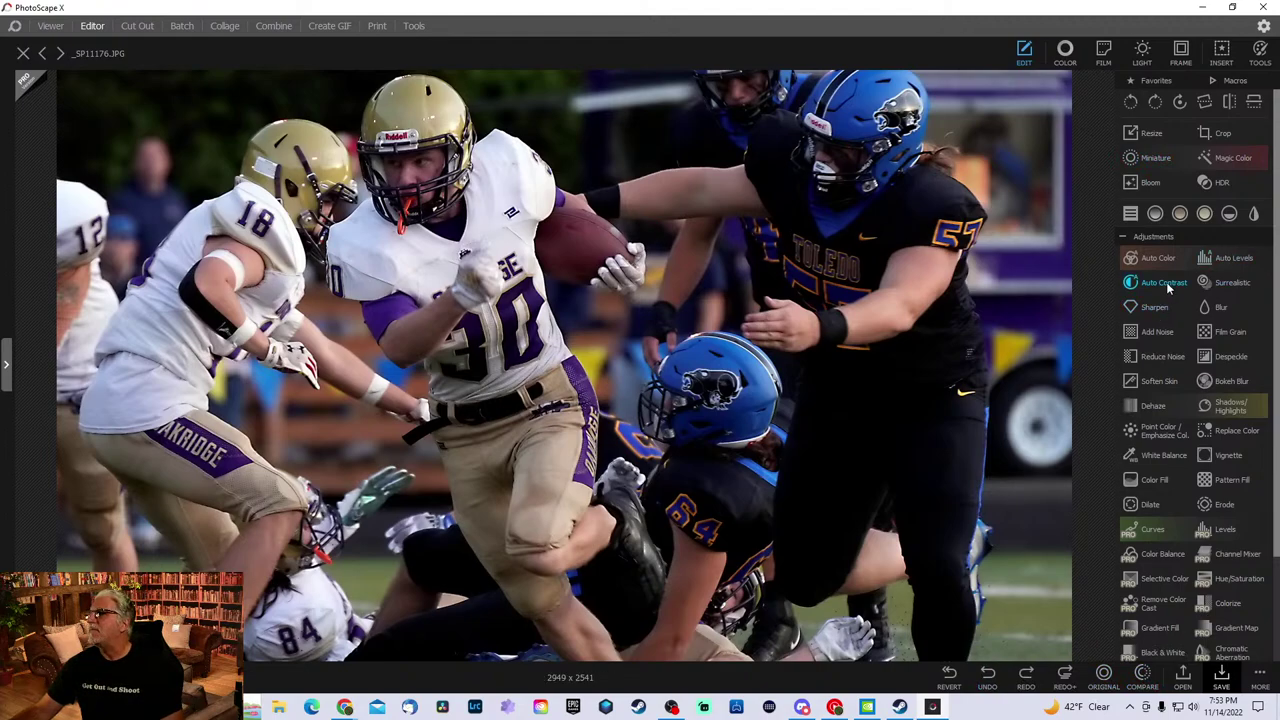
- Set White Balance by sampling number 30's white jersey as neutral, then apply it
{"action": "left_click", "coordinate": [1162, 456]}
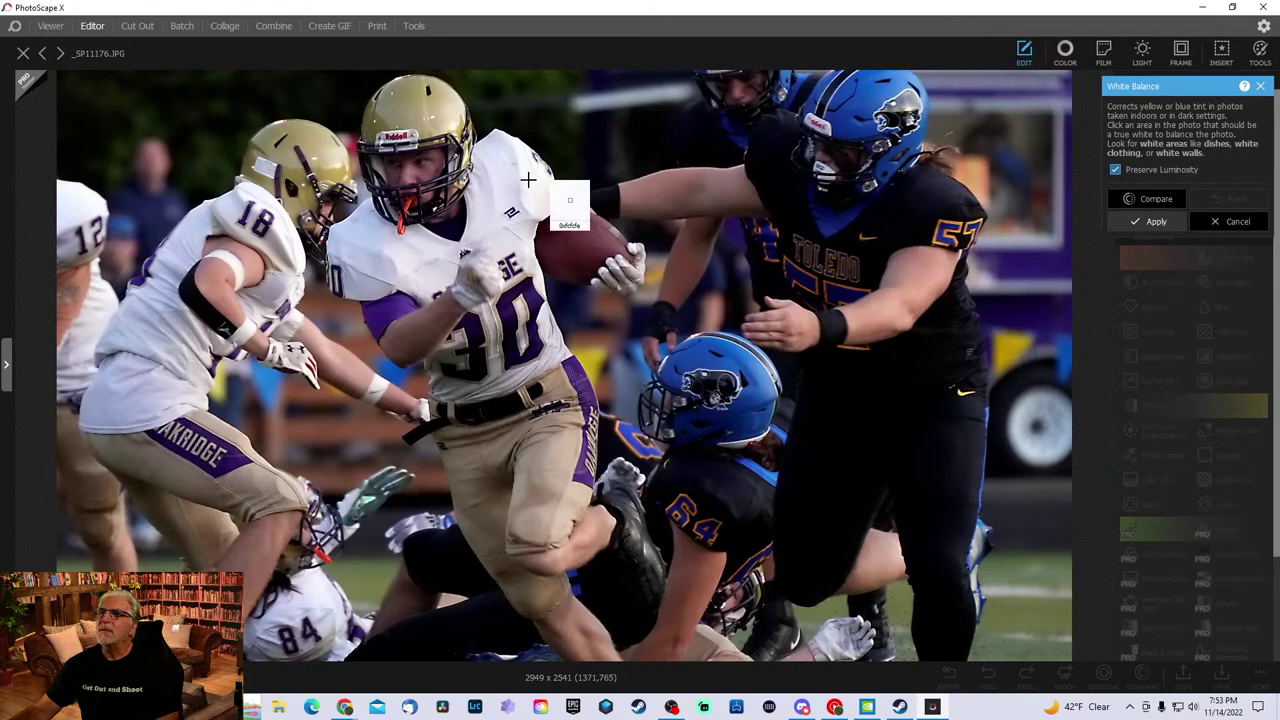
{"action": "left_click", "coordinate": [528, 180]}
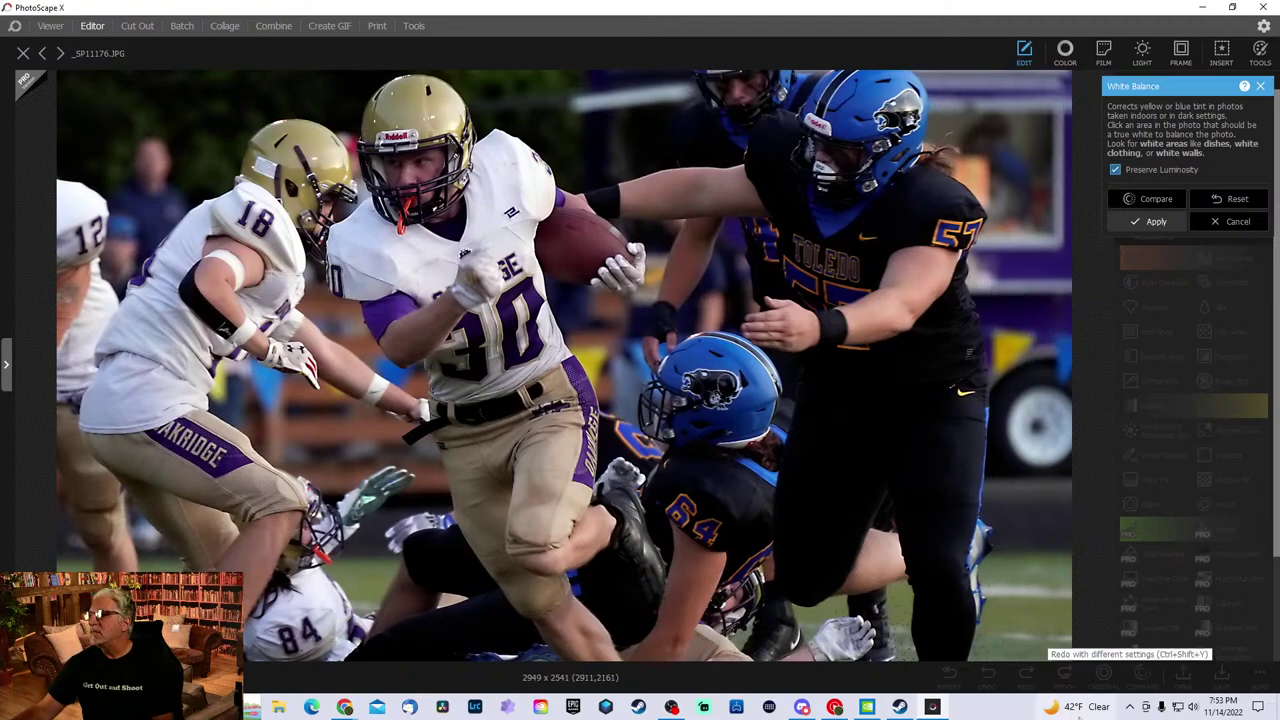
{"action": "left_click", "coordinate": [1152, 221]}
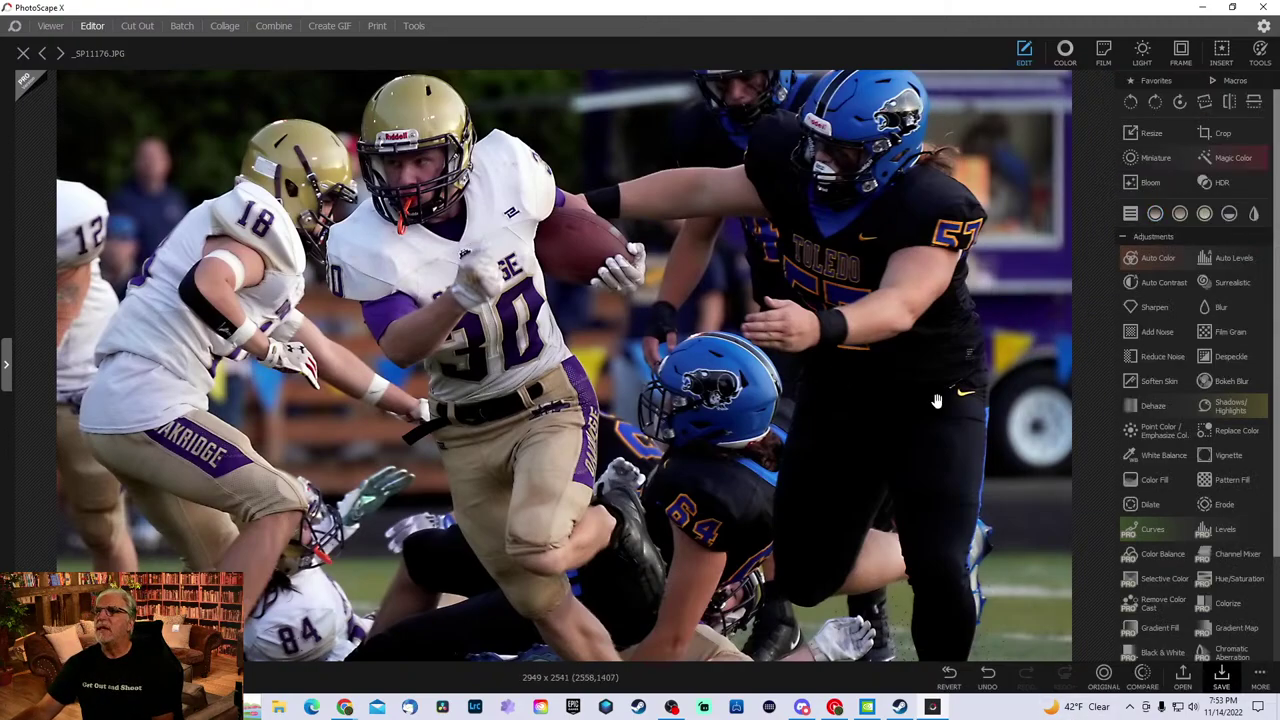
{"action": "scroll", "coordinate": [563, 367], "scroll_direction": "down", "scroll_amount": 3}
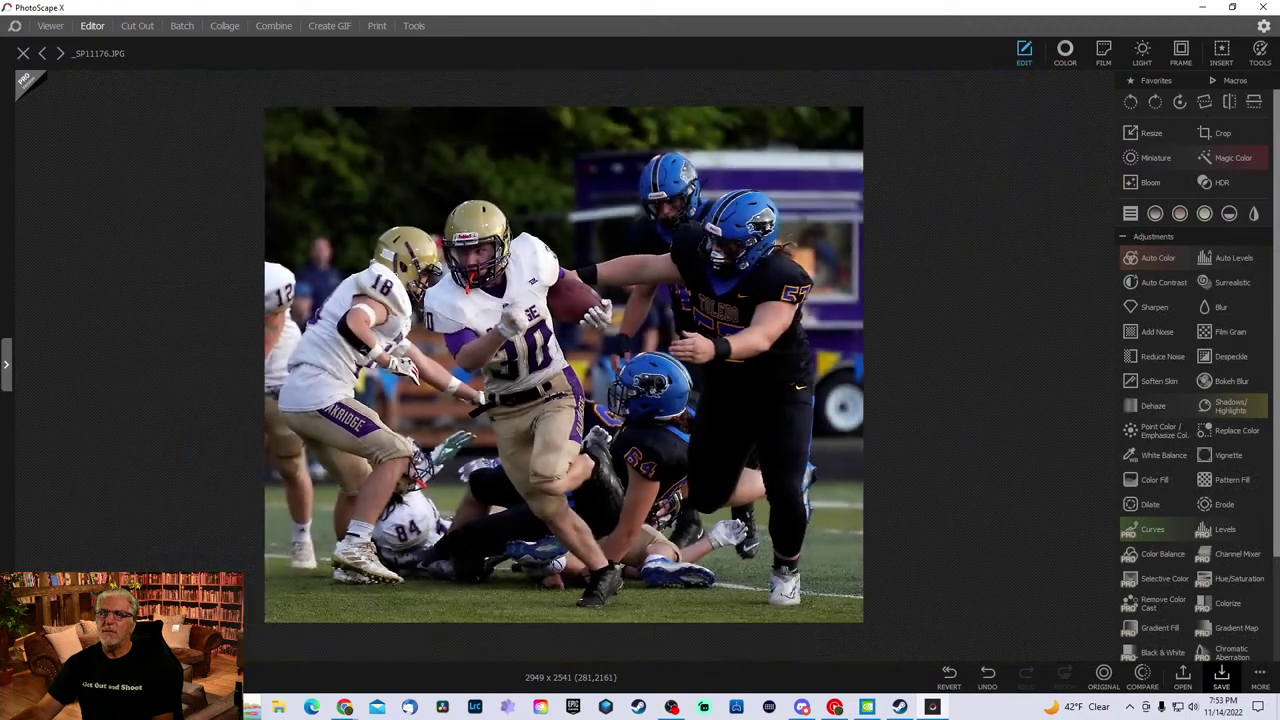
{"action": "scroll", "coordinate": [563, 367], "scroll_direction": "up", "scroll_amount": 3}
{"action": "scroll", "coordinate": [563, 367], "scroll_direction": "down", "scroll_amount": 3}
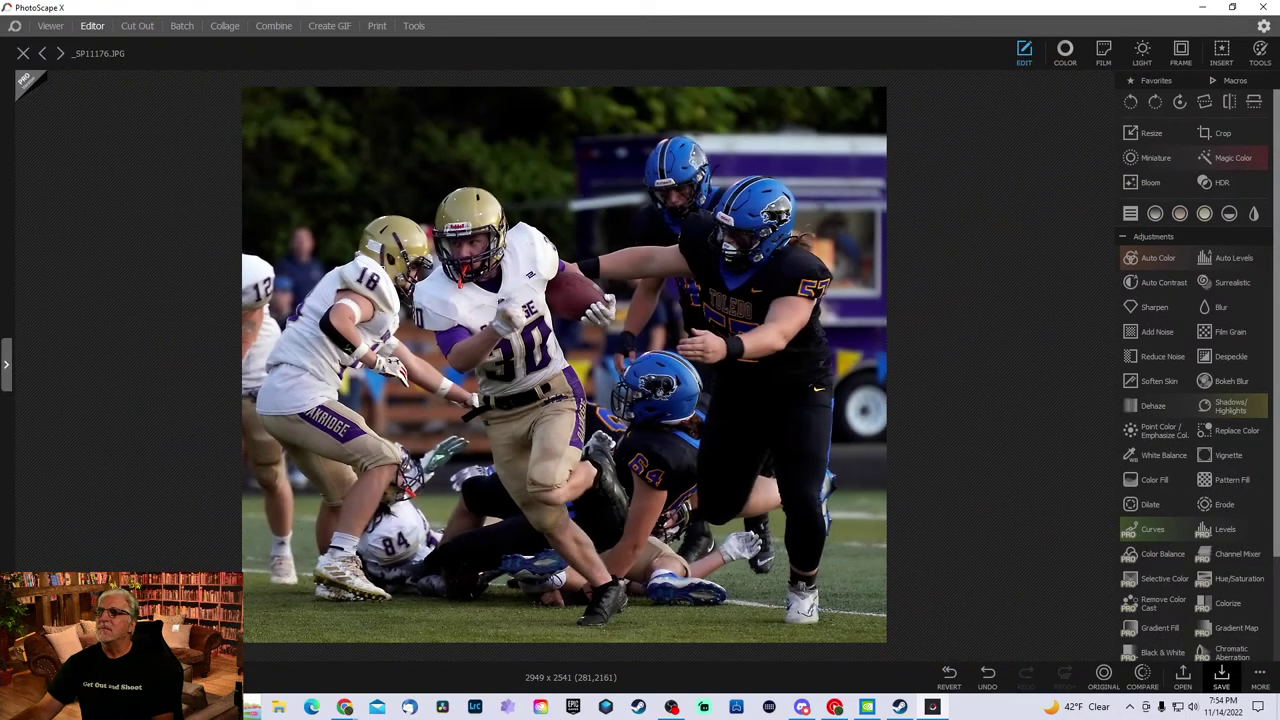
{"action": "scroll", "coordinate": [563, 367], "scroll_direction": "up", "scroll_amount": 2}
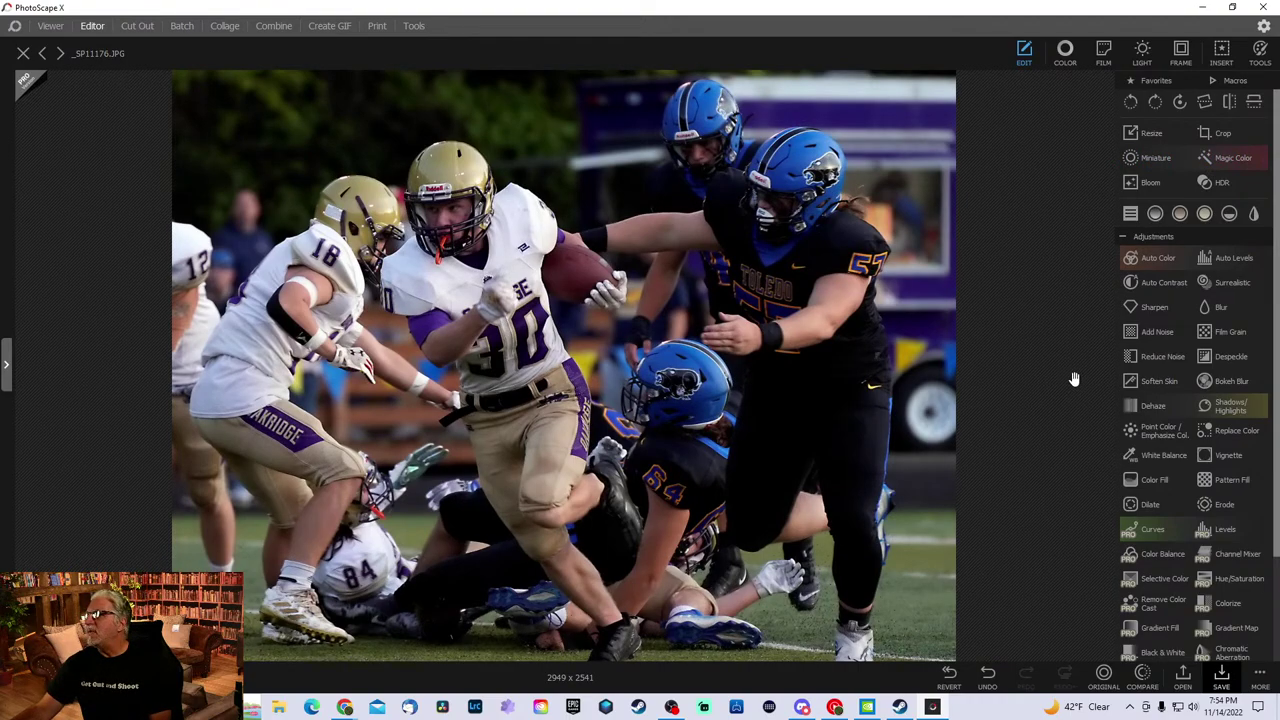
{"action": "left_click", "coordinate": [1230, 357]}
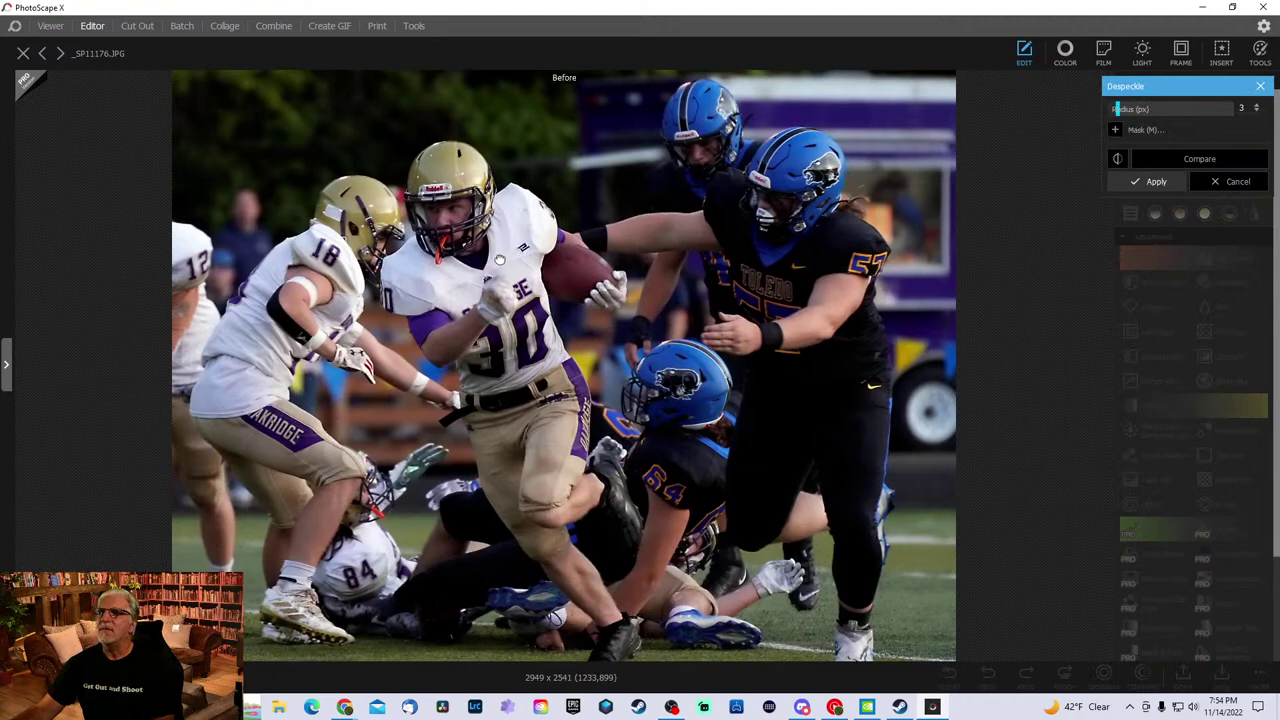
{"action": "scroll", "coordinate": [512, 170], "scroll_direction": "up", "scroll_amount": 3}
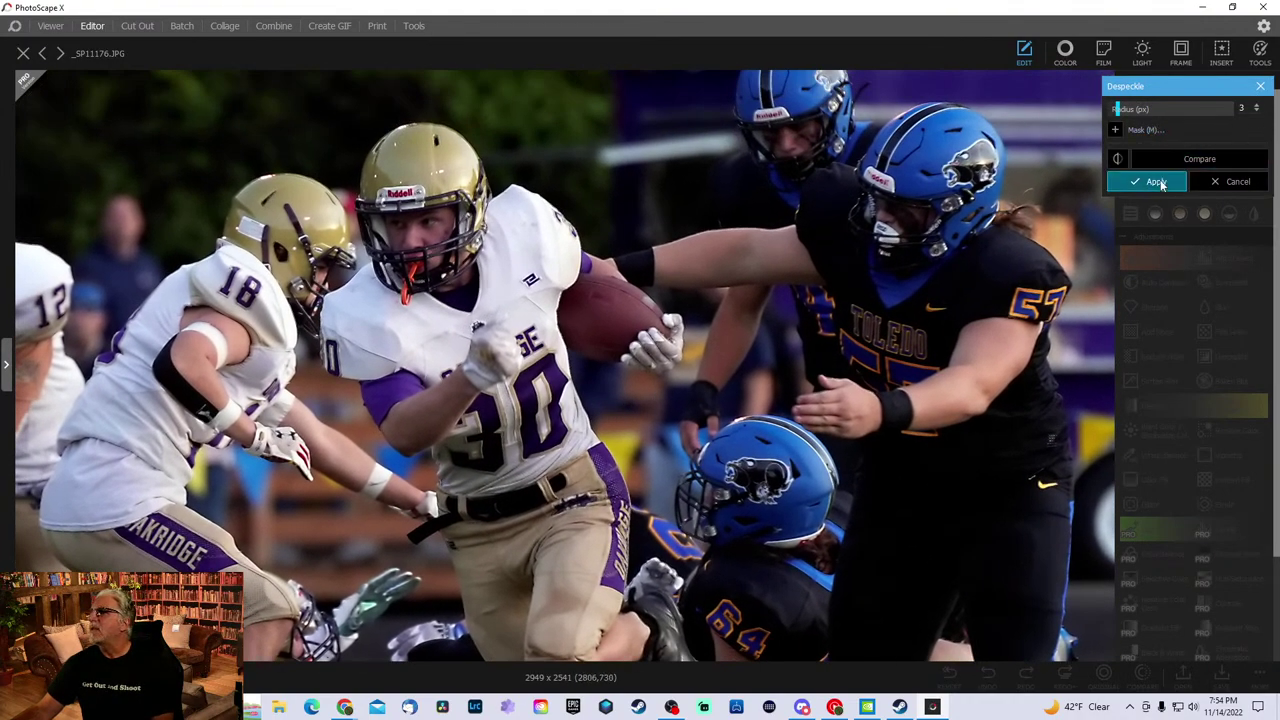
{"action": "left_click_drag", "start_coordinate": [1121, 113], "coordinate": [1184, 112]}
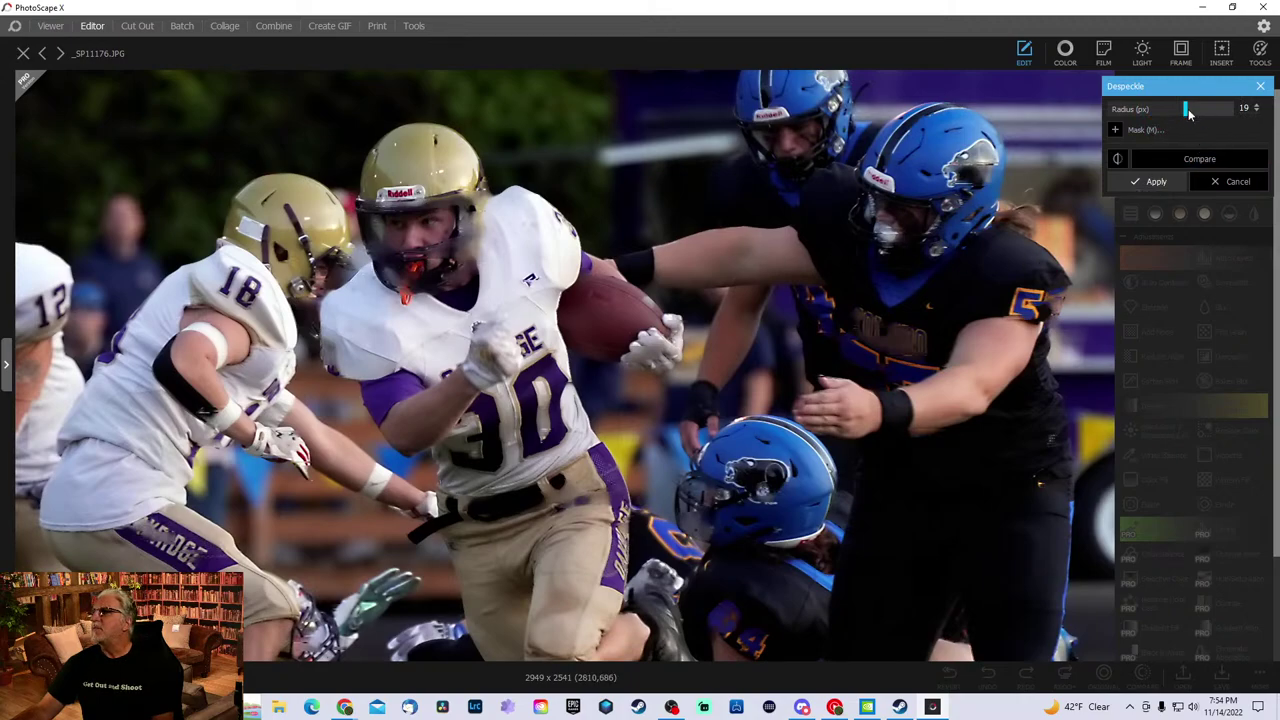
{"action": "left_click_drag", "start_coordinate": [1198, 111], "coordinate": [1232, 109]}
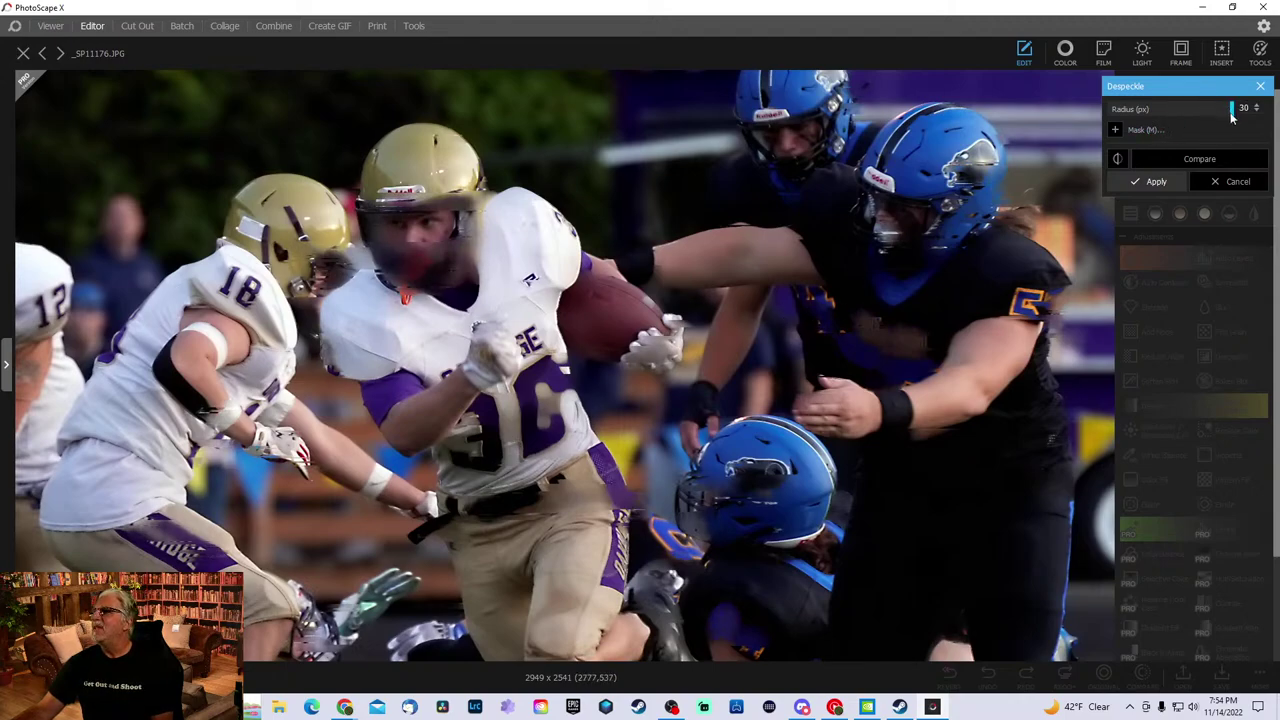
{"action": "left_click_drag", "start_coordinate": [1232, 114], "coordinate": [1147, 115]}
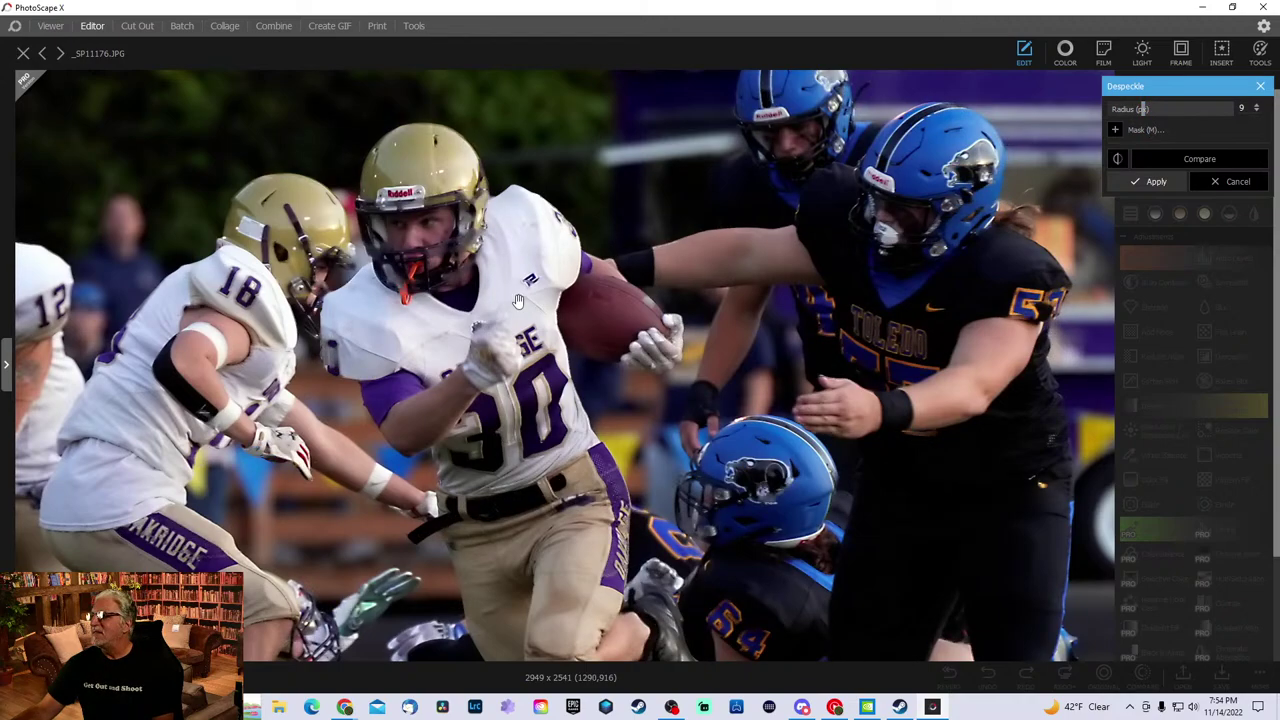
{"action": "left_click_drag", "start_coordinate": [1143, 110], "coordinate": [1136, 110]}
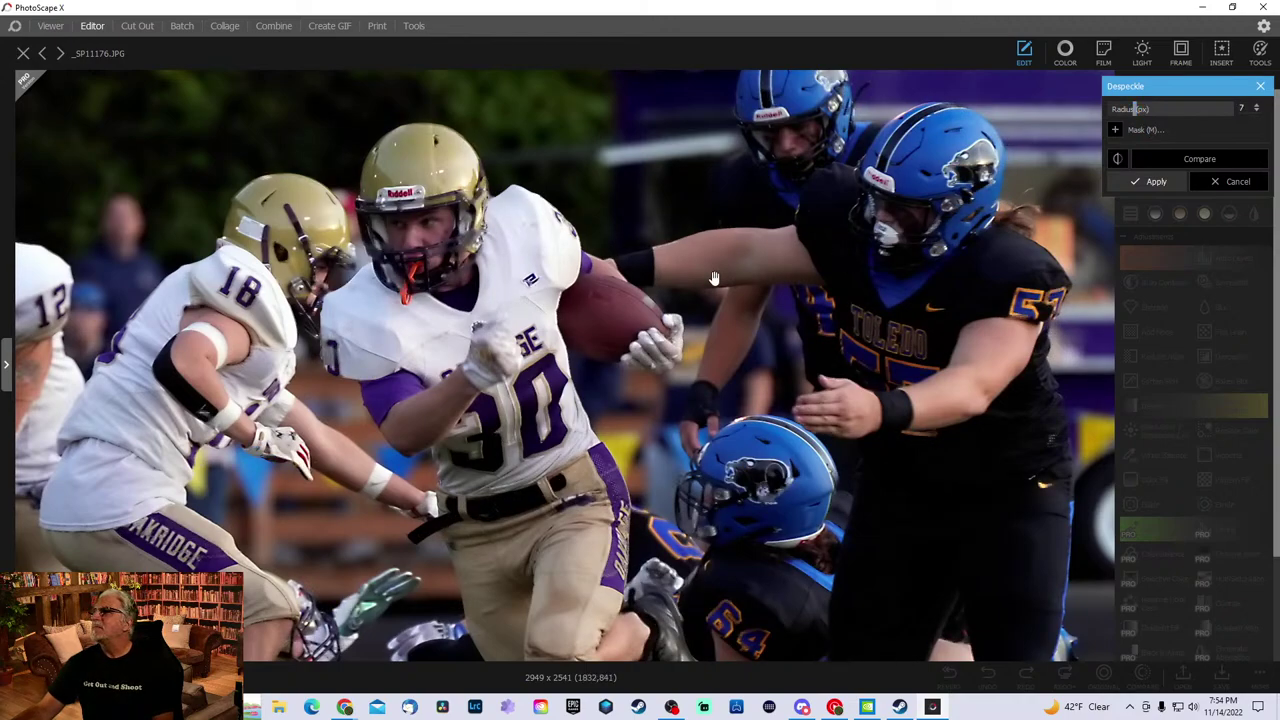
{"action": "left_click", "coordinate": [1245, 185]}
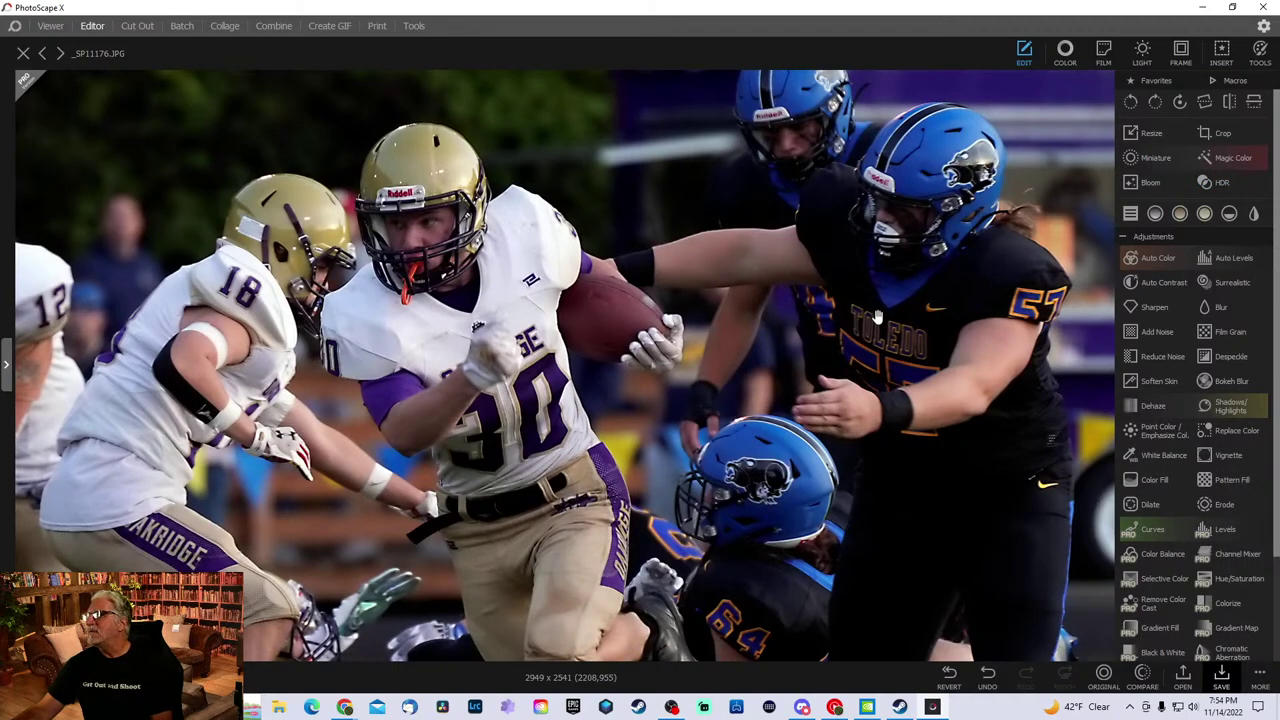
{"action": "left_click", "coordinate": [1150, 505]}
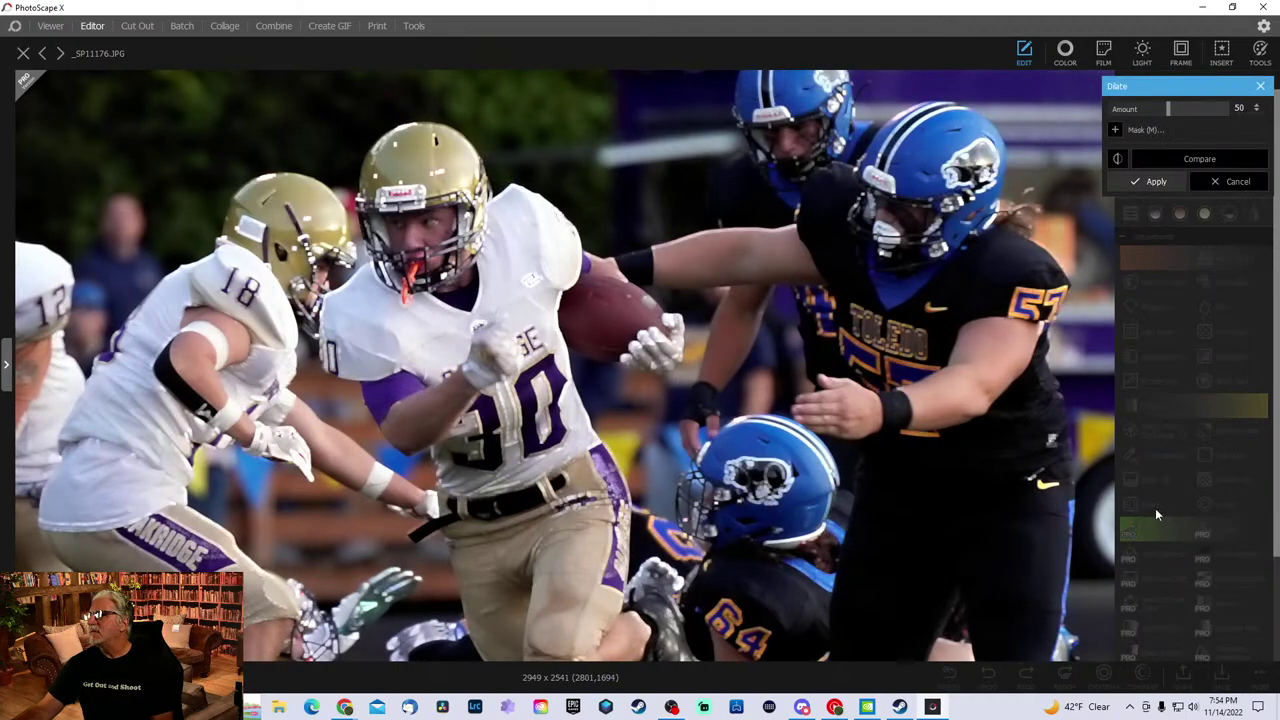
{"action": "left_click", "coordinate": [1238, 181]}
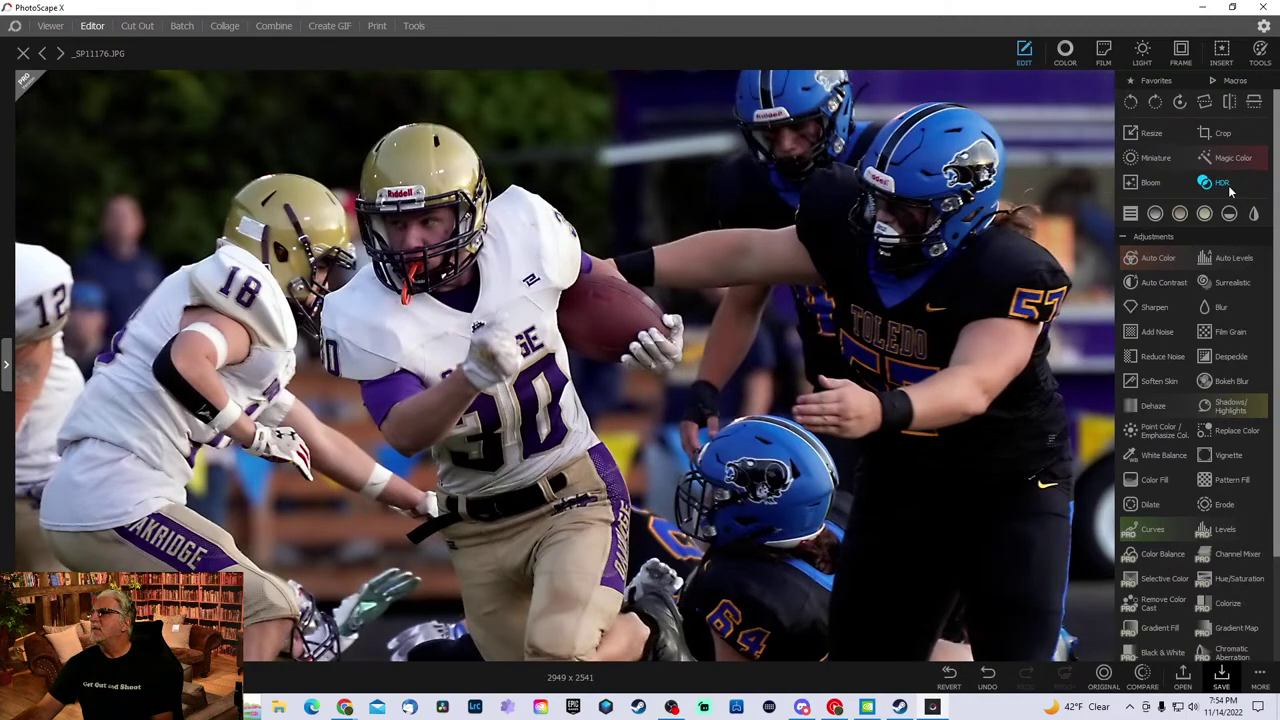
{"action": "left_click", "coordinate": [1160, 431]}
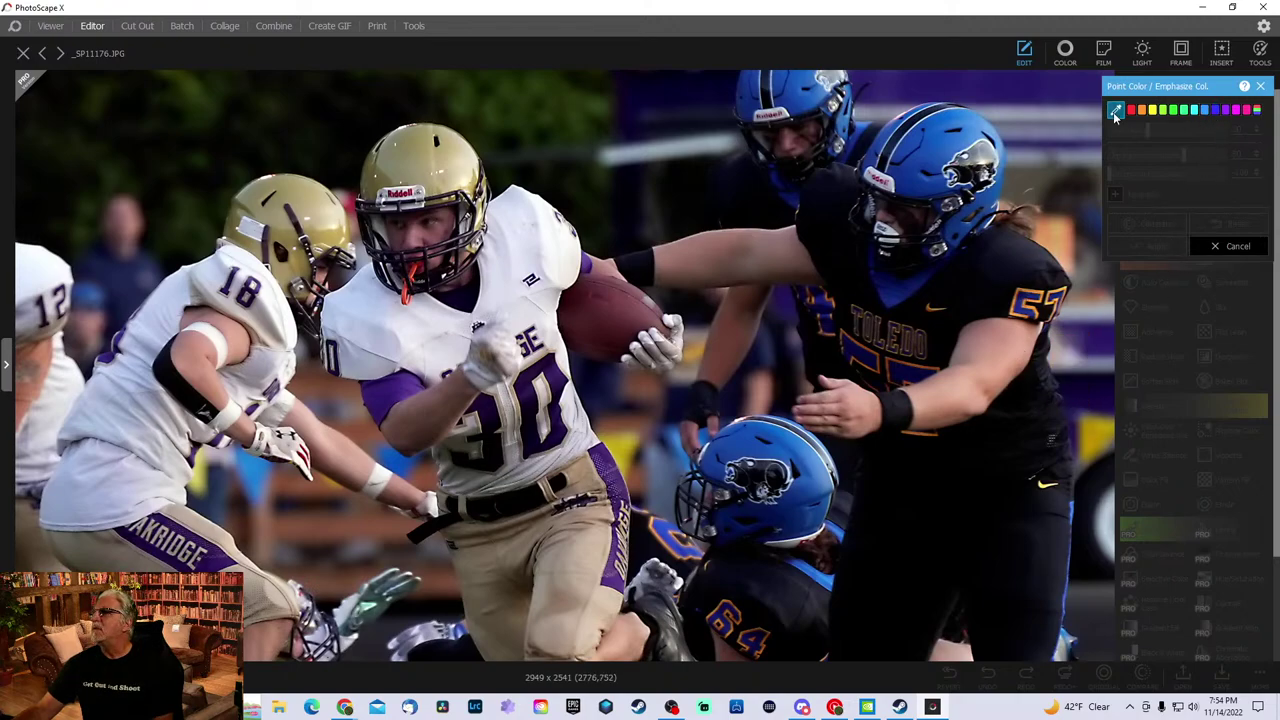
{"action": "left_click", "coordinate": [938, 144]}
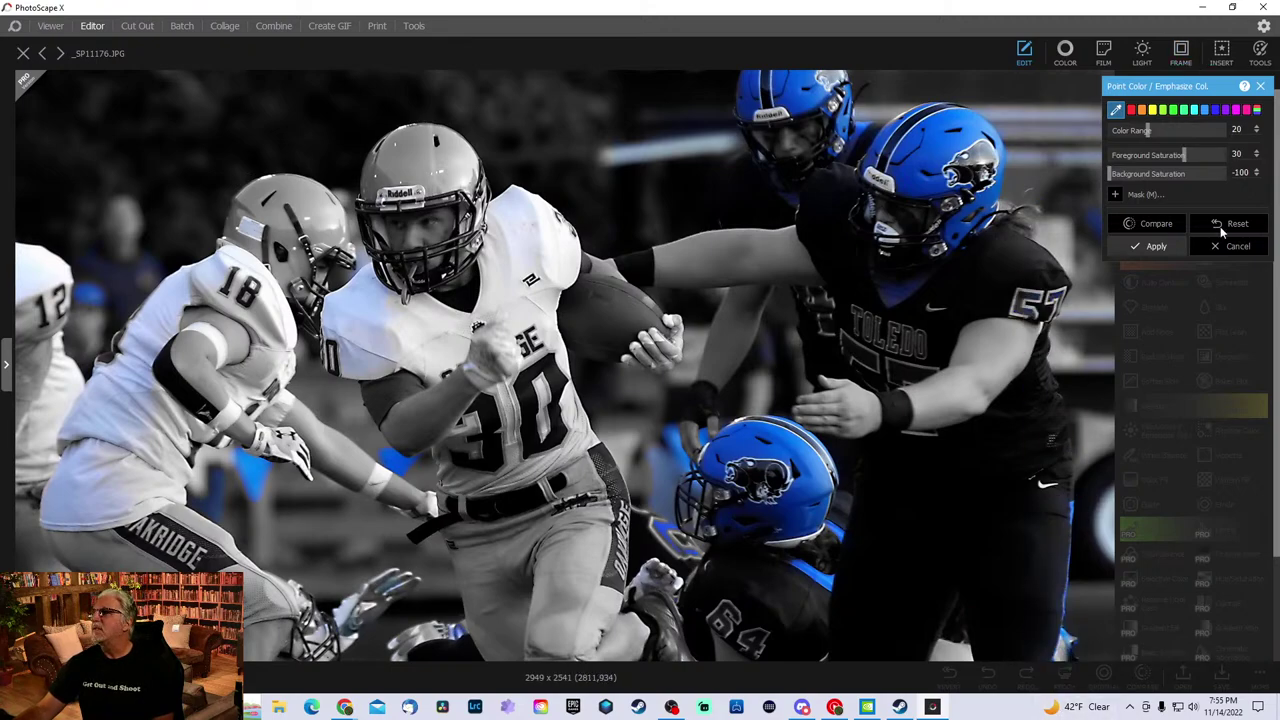
{"action": "left_click", "coordinate": [1160, 230]}
{"action": "left_click", "coordinate": [1160, 230]}
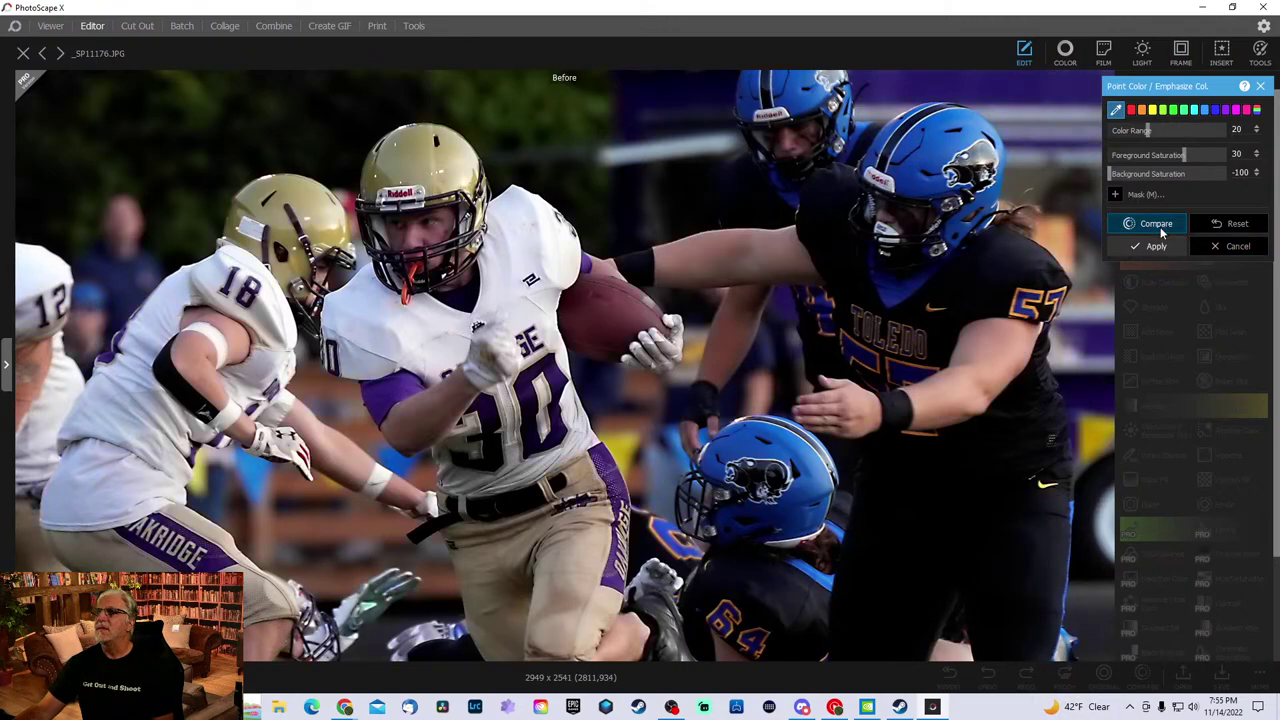
{"action": "left_click", "coordinate": [1162, 232]}
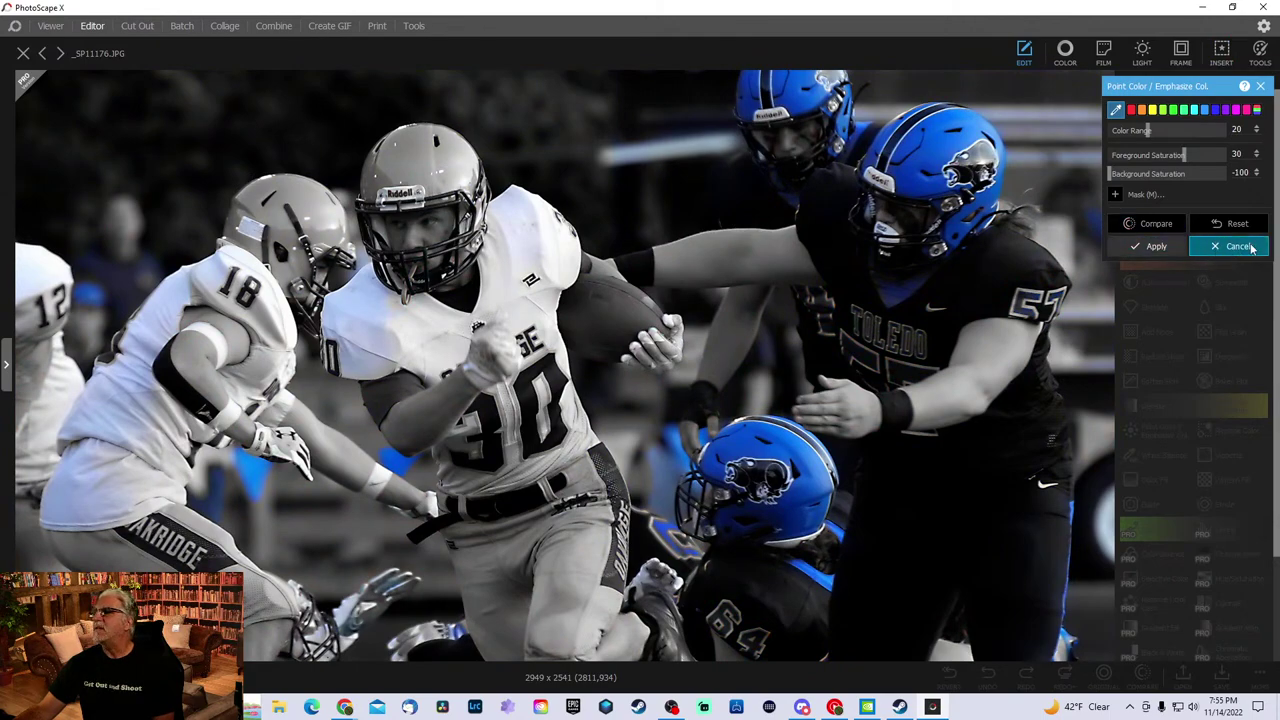
{"action": "left_click", "coordinate": [1220, 247]}
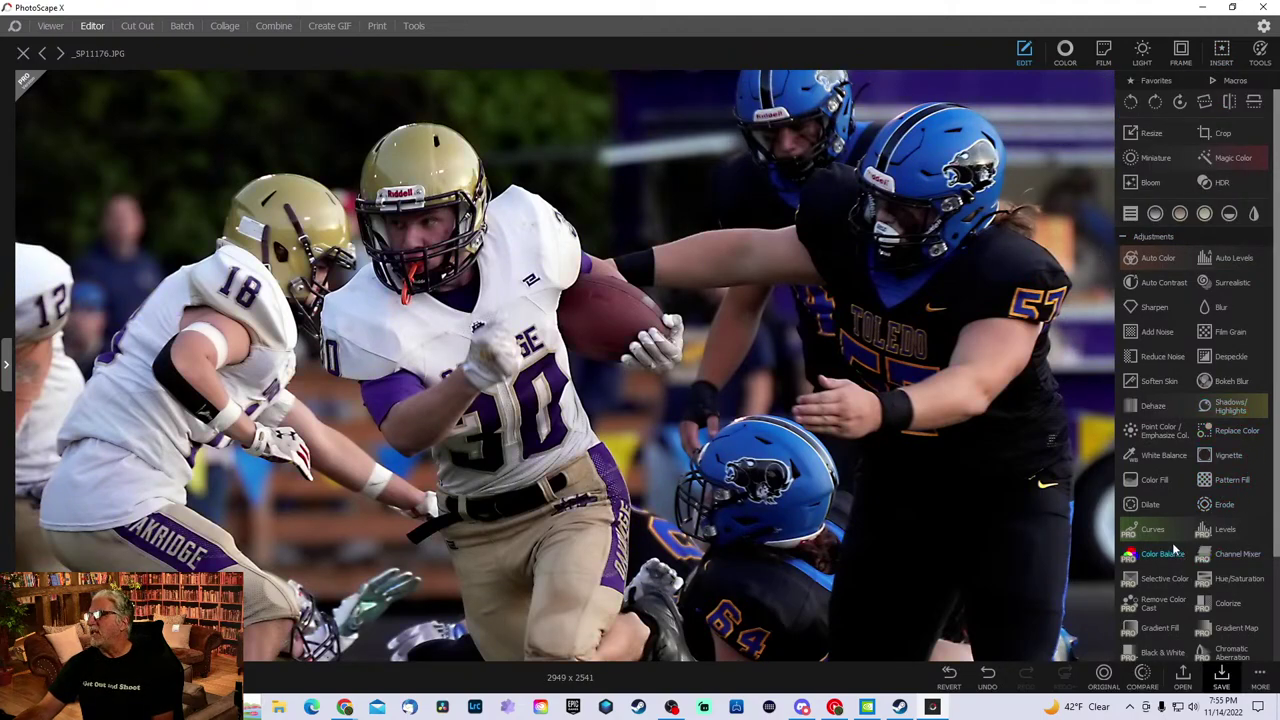
- Preview Point Color on purple, then gold helmets, cancel it, and undo the White Balance
{"action": "left_click", "coordinate": [1163, 432]}
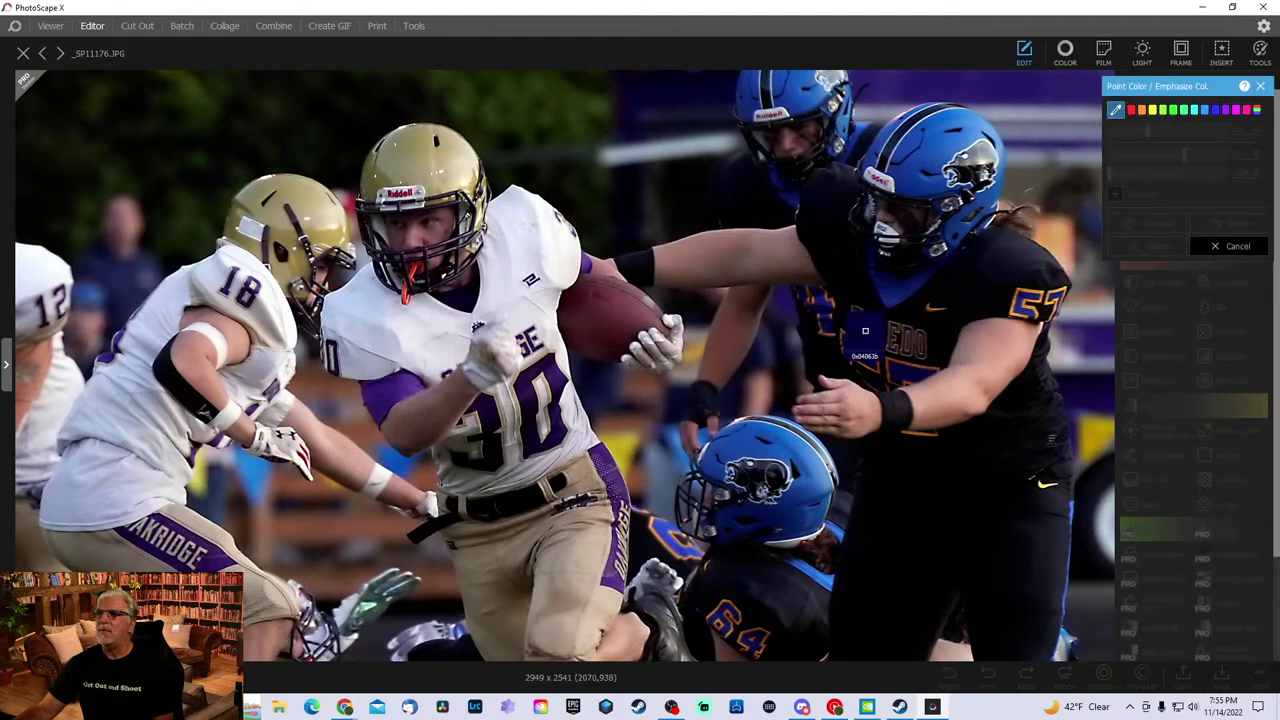
{"action": "left_click", "coordinate": [1226, 109]}
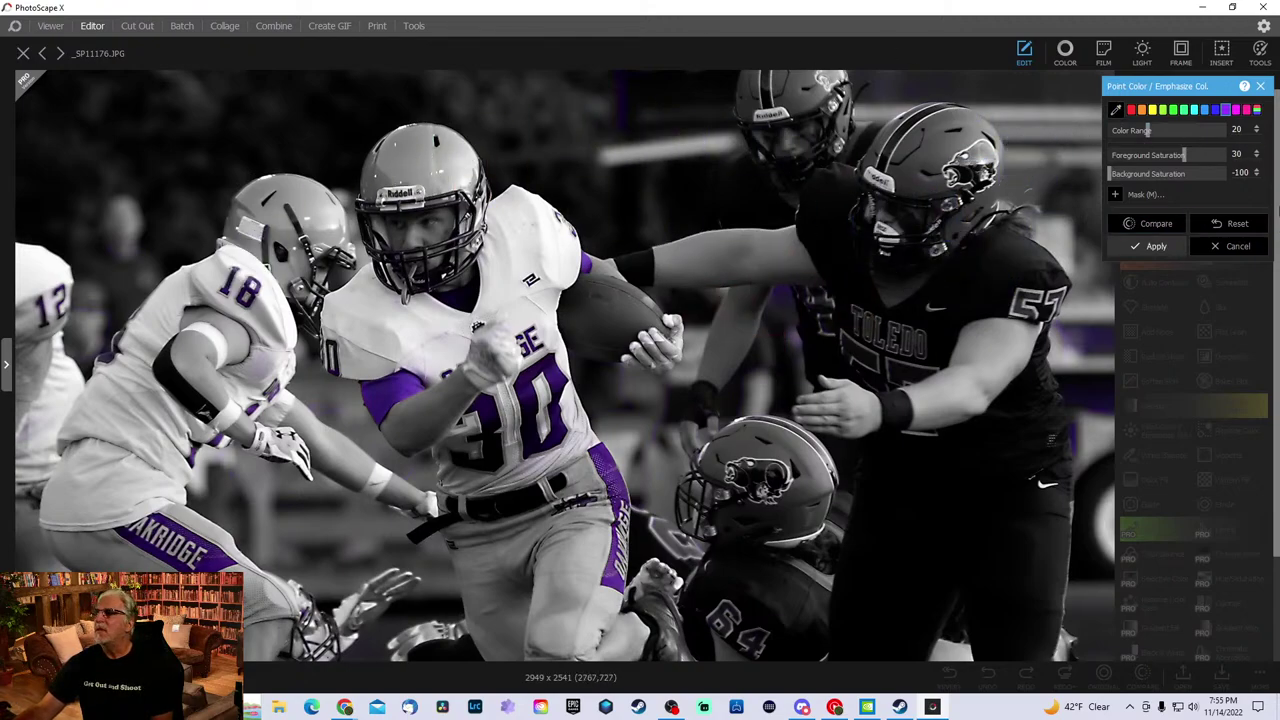
{"action": "left_click", "coordinate": [1235, 231]}
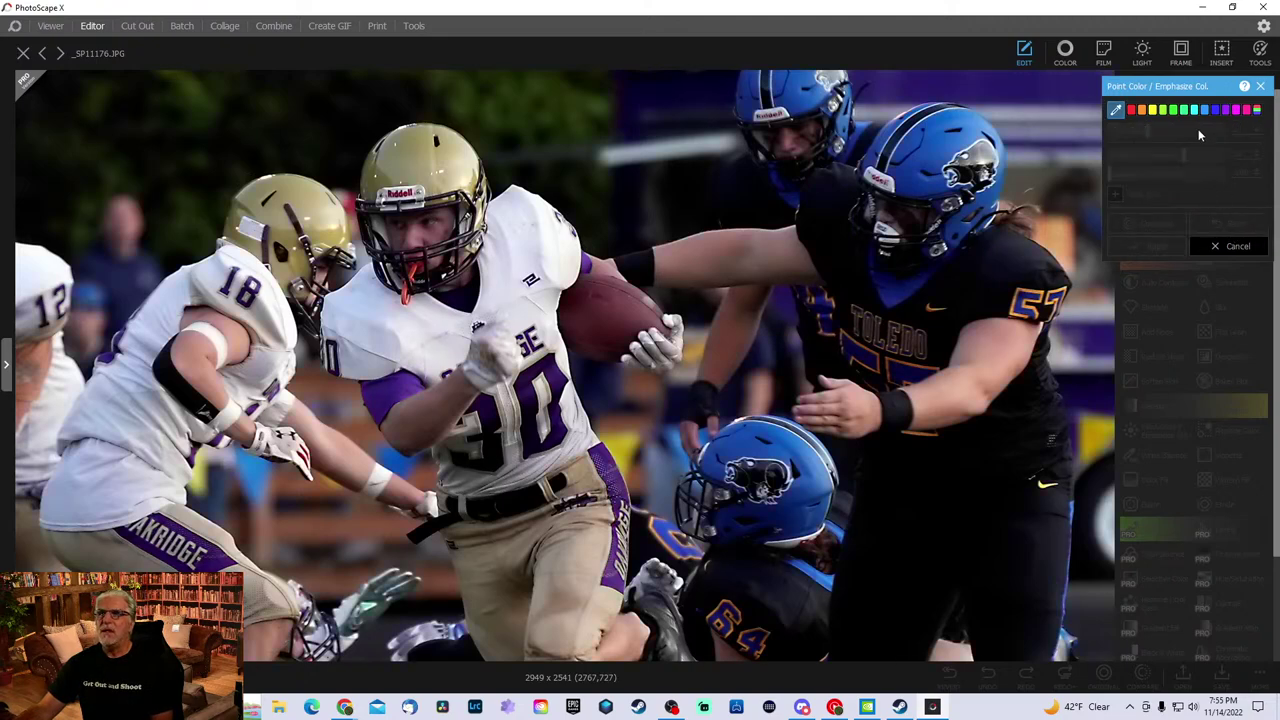
{"action": "left_click", "coordinate": [406, 162]}
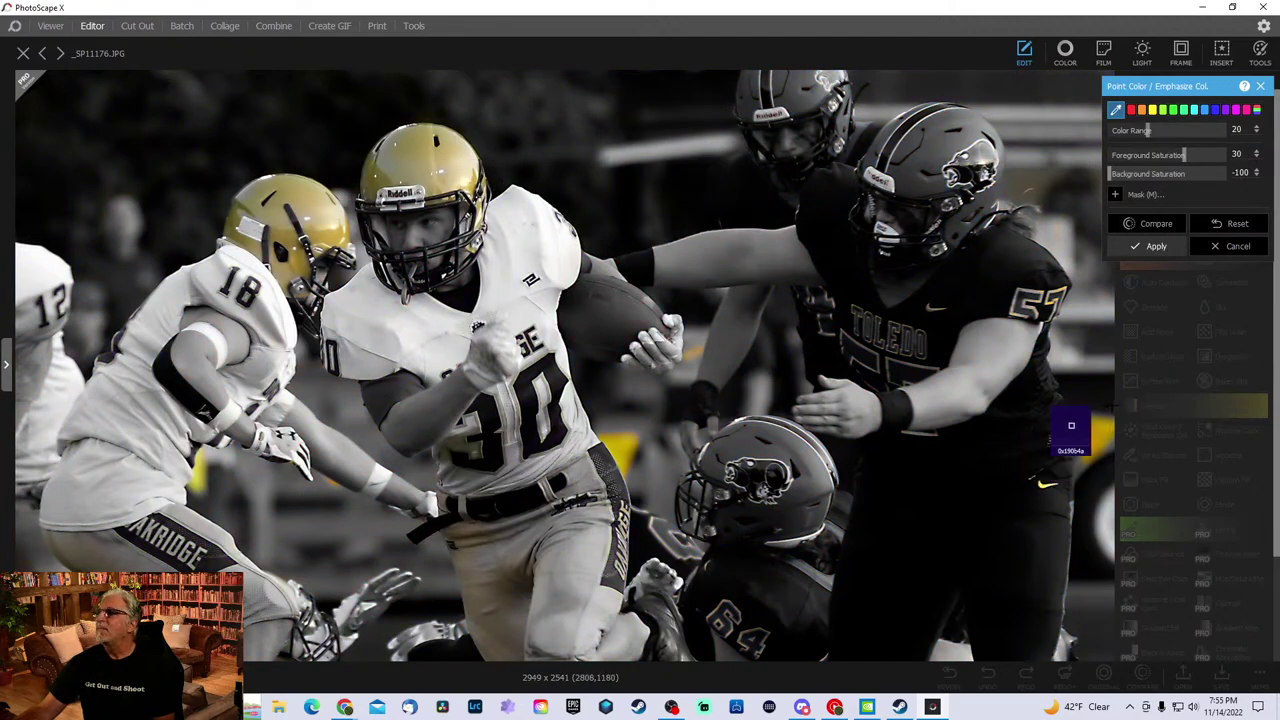
{"action": "left_click", "coordinate": [1237, 247]}
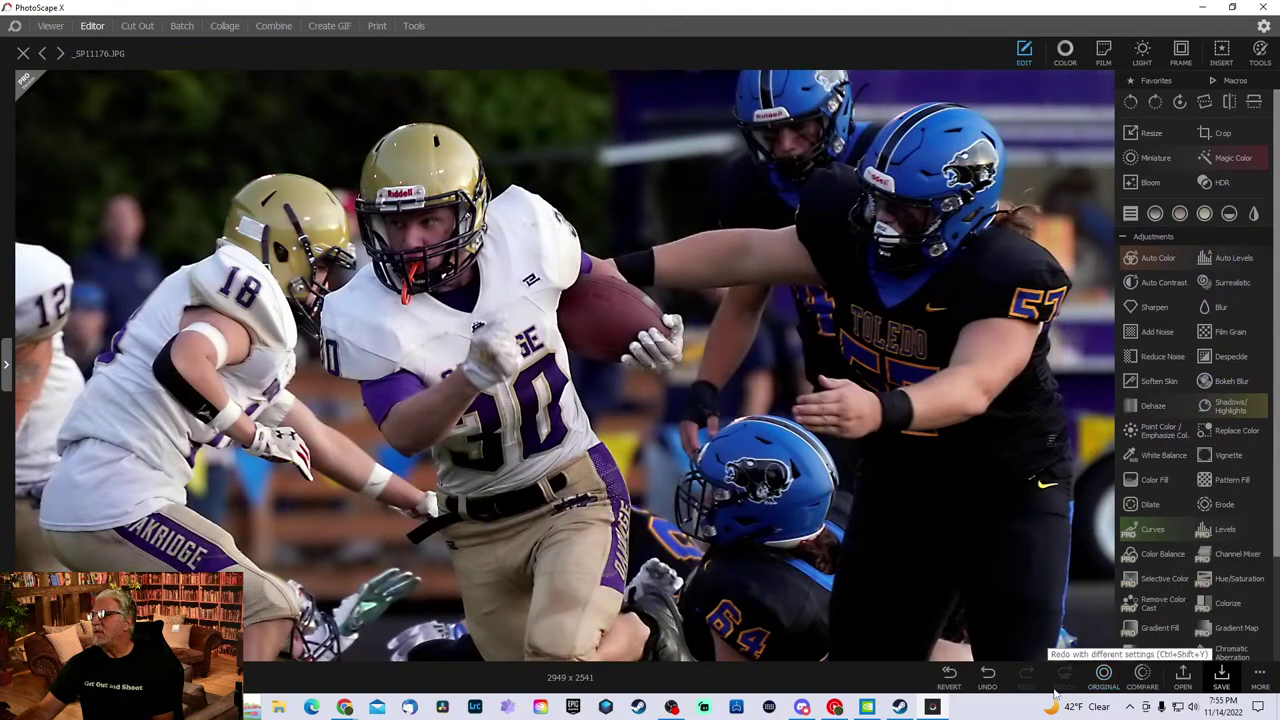
{"action": "left_click", "coordinate": [985, 684]}
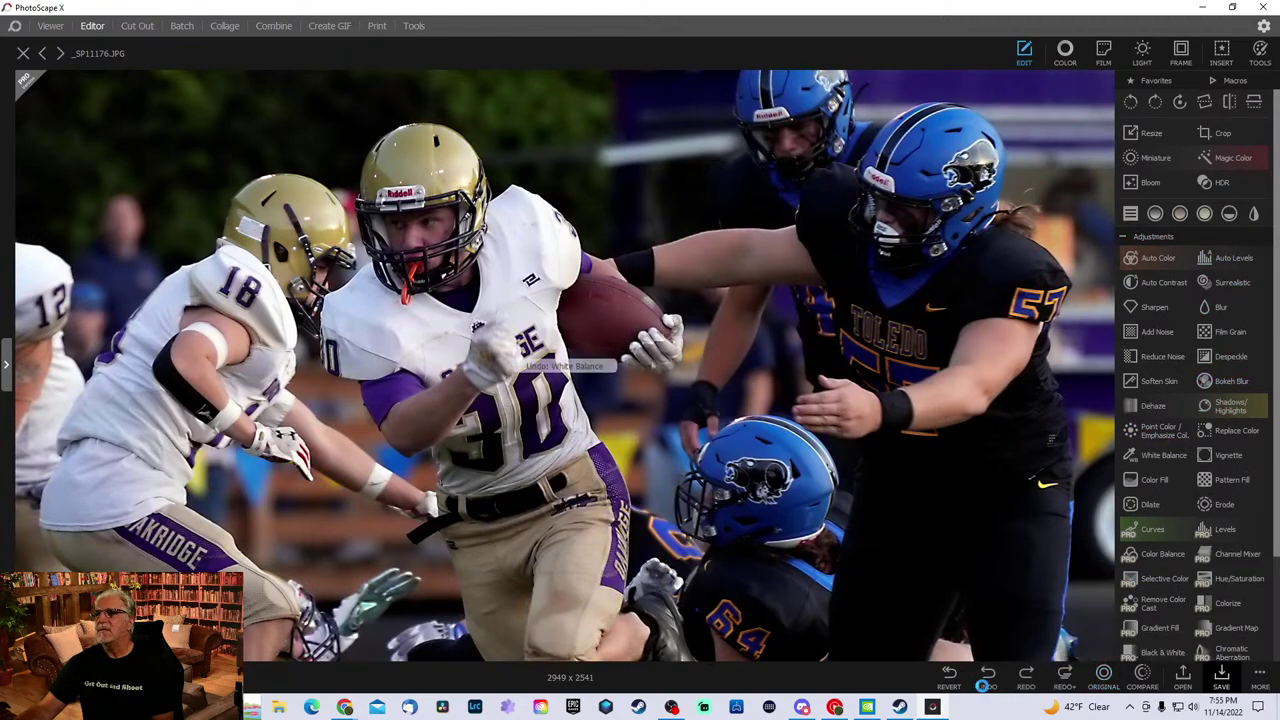
- Preview Point Color keeping the red football, then the blue jerseys, and reset it
{"action": "left_click", "coordinate": [1158, 432]}
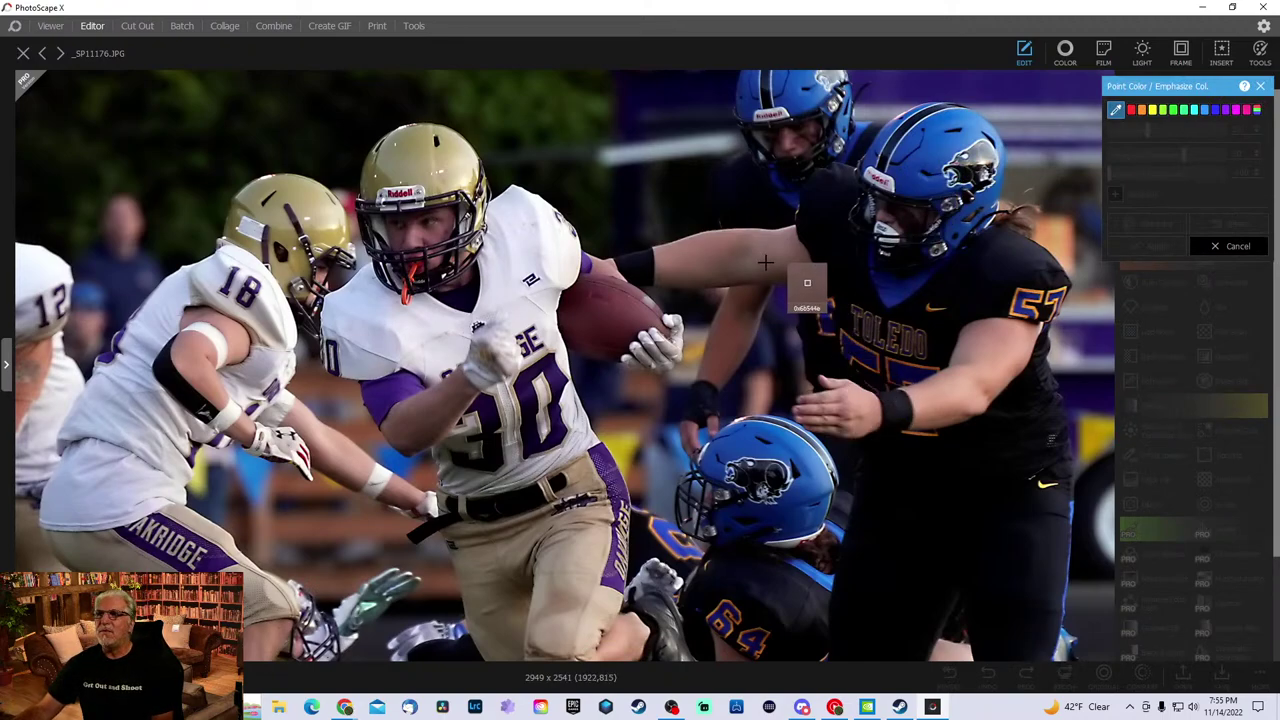
{"action": "left_click", "coordinate": [645, 330]}
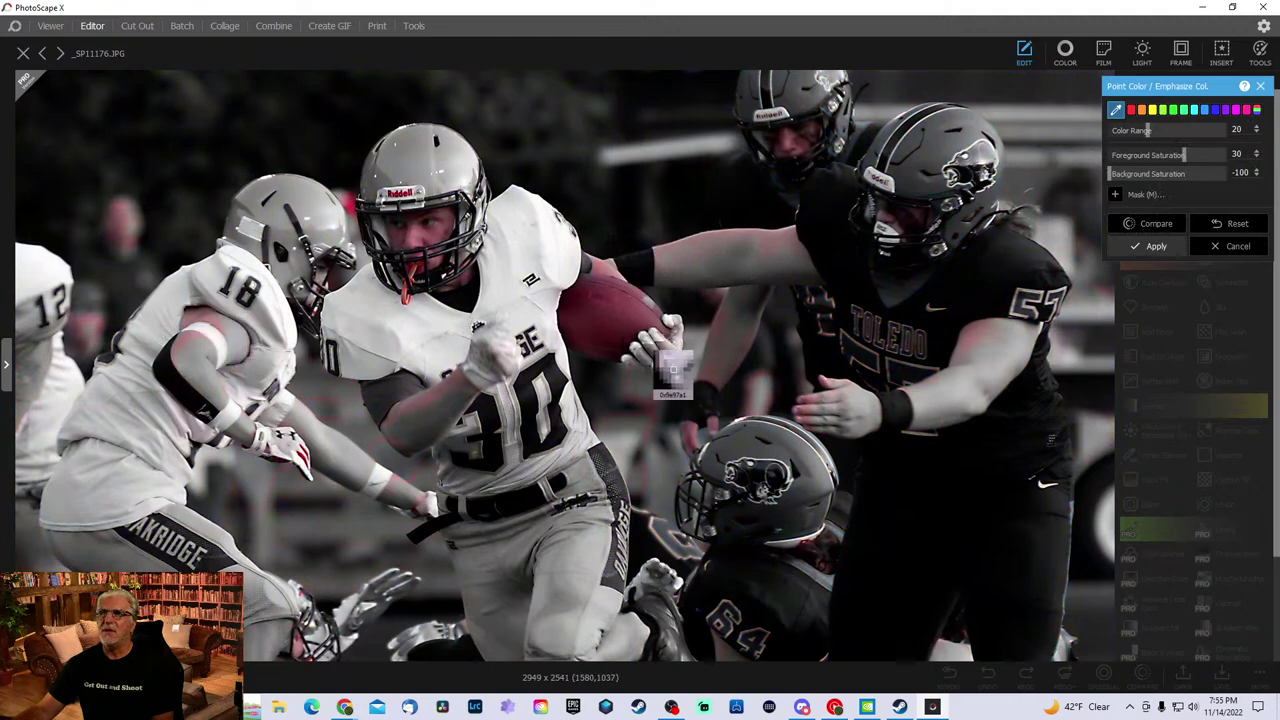
{"action": "left_click", "coordinate": [1004, 318]}
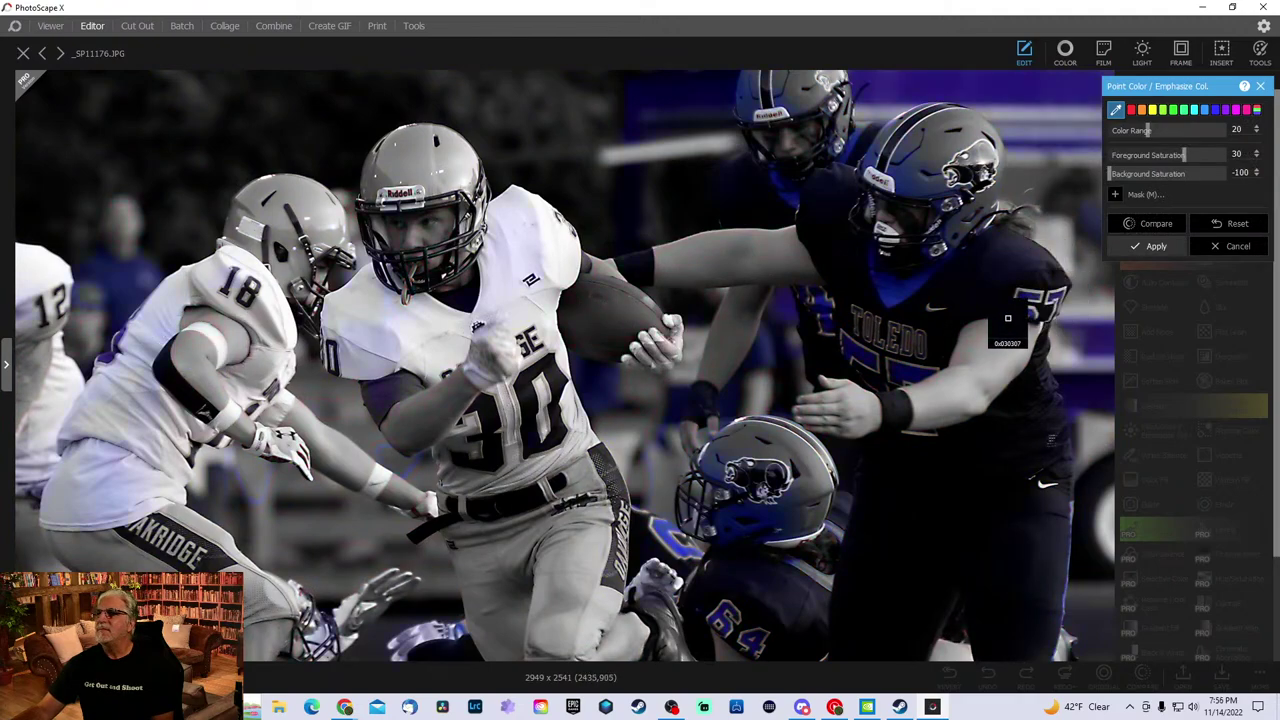
{"action": "left_click", "coordinate": [1237, 223]}
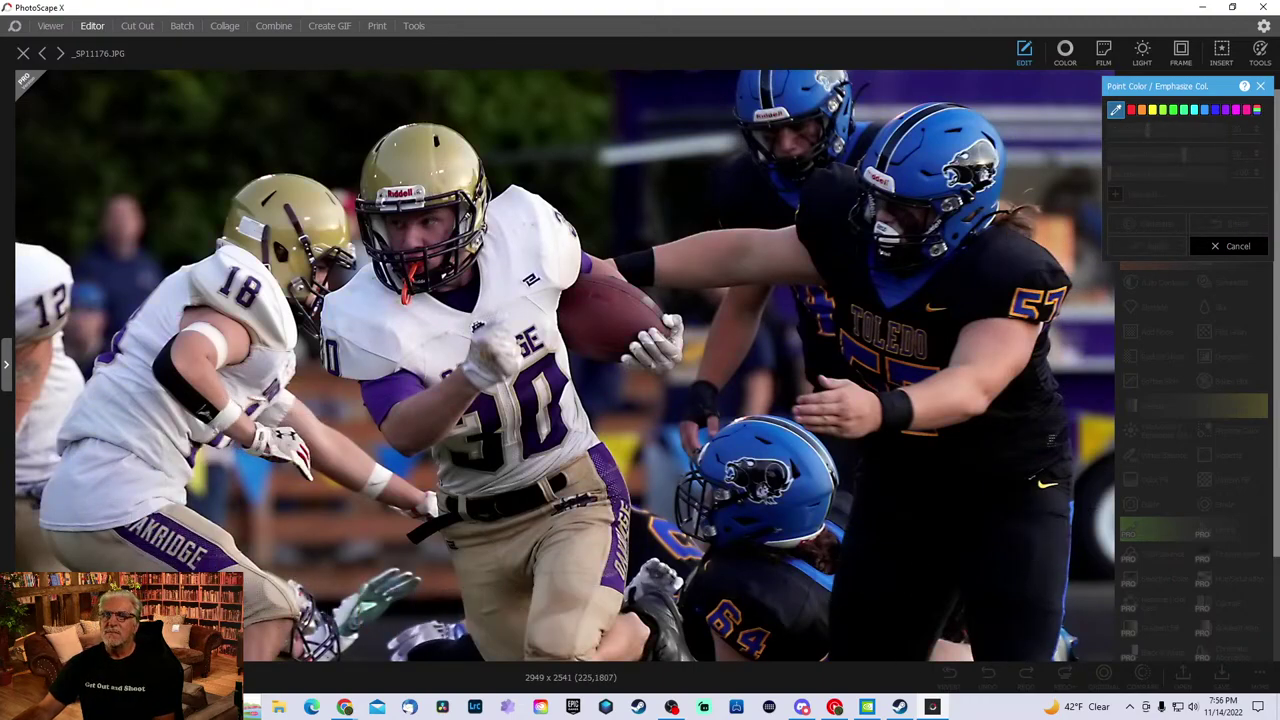
- Preview keeping only the grass green, then yellow tones, resetting after each
{"action": "scroll", "coordinate": [550, 580], "scroll_direction": "down", "scroll_amount": 2}
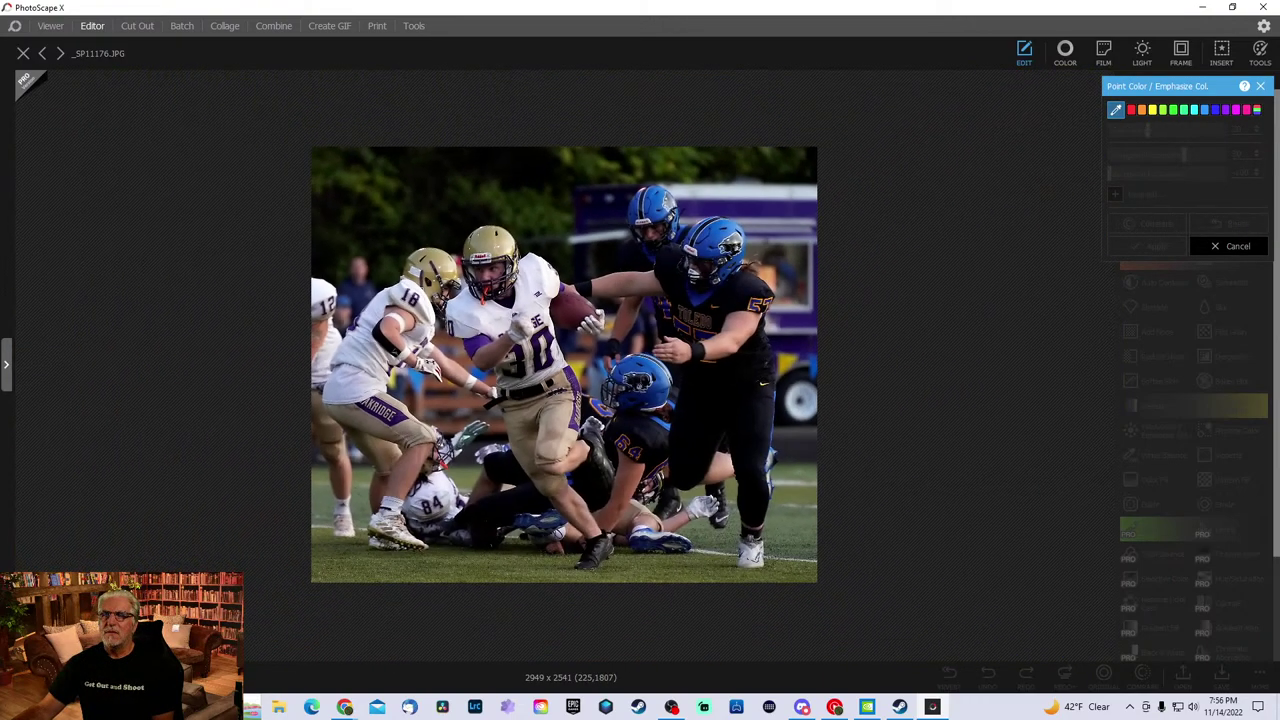
{"action": "left_click", "coordinate": [512, 566]}
{"action": "scroll", "coordinate": [553, 315], "scroll_direction": "up", "scroll_amount": 2}
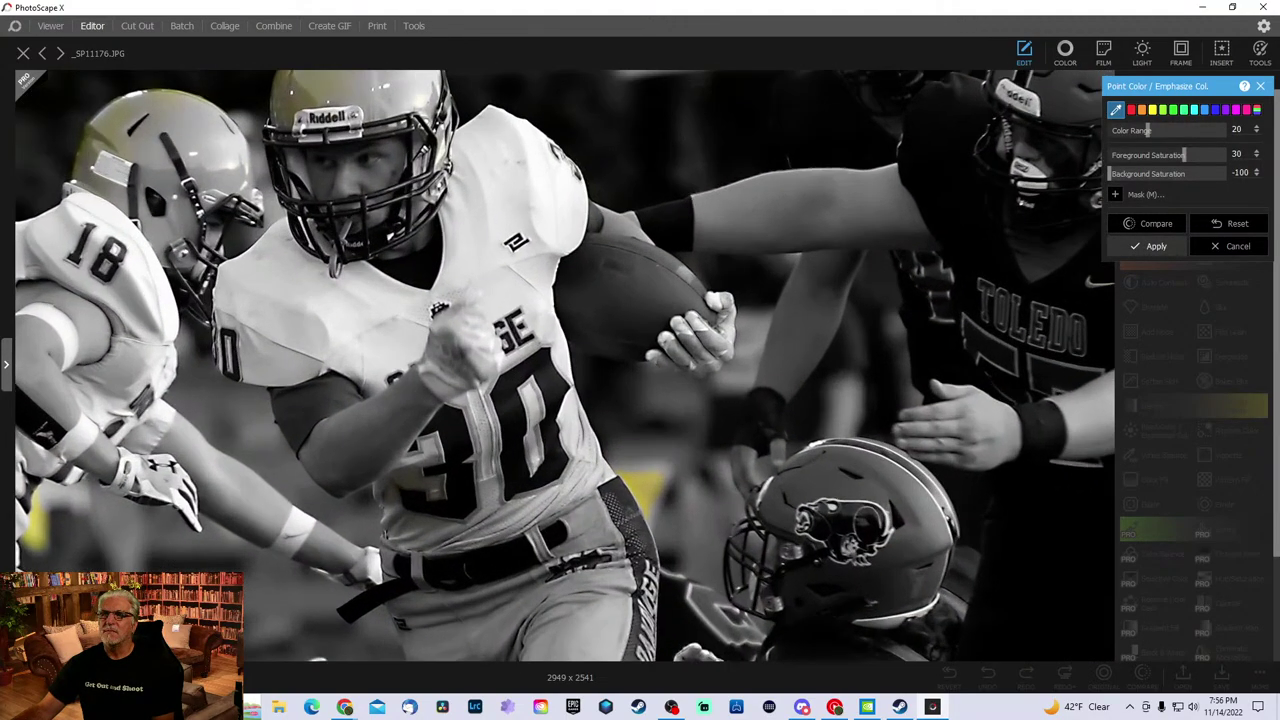
{"action": "scroll", "coordinate": [553, 315], "scroll_direction": "down", "scroll_amount": 2}
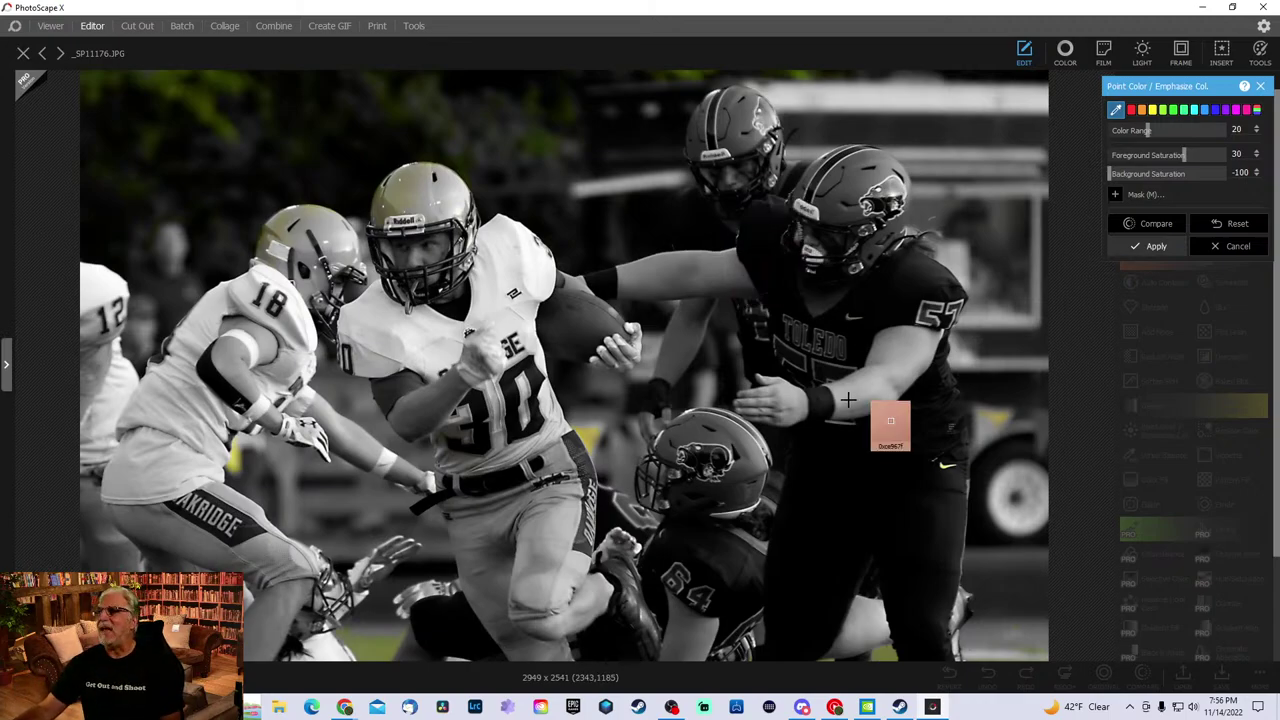
{"action": "scroll", "coordinate": [886, 425], "scroll_direction": "down", "scroll_amount": 3}
{"action": "scroll", "coordinate": [880, 390], "scroll_direction": "up", "scroll_amount": 2}
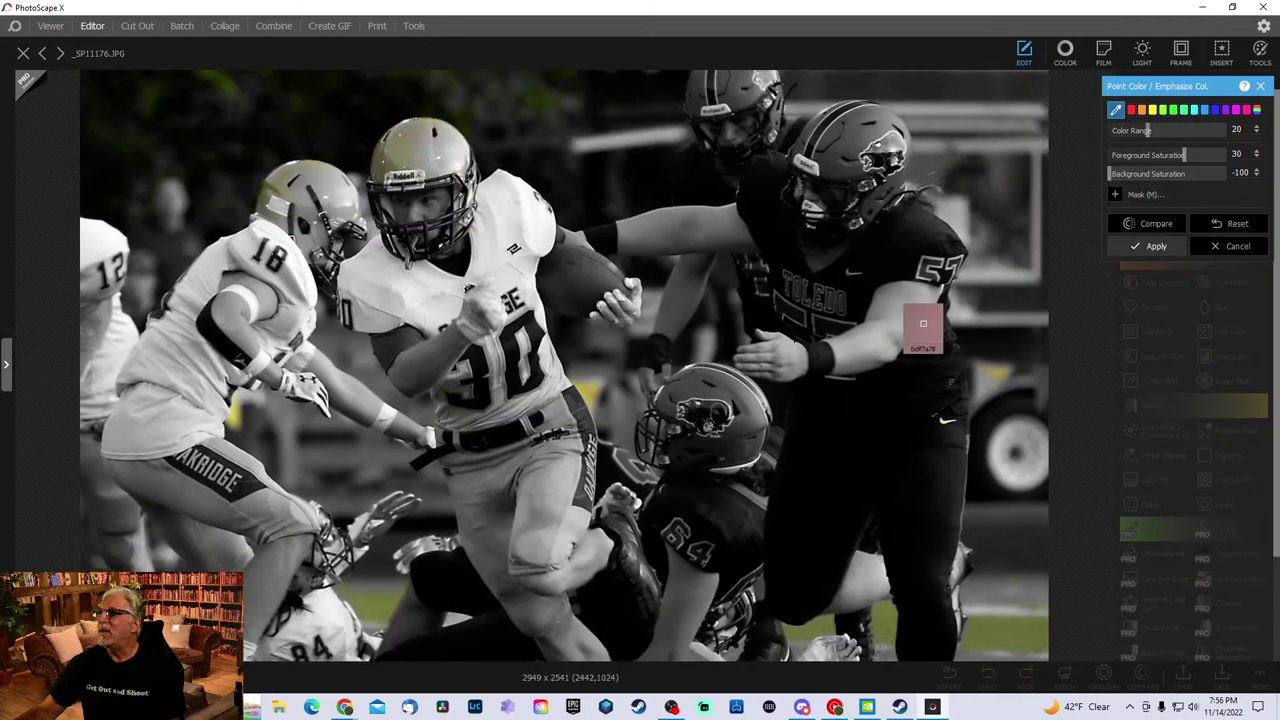
{"action": "scroll", "coordinate": [645, 415], "scroll_direction": "down", "scroll_amount": 2}
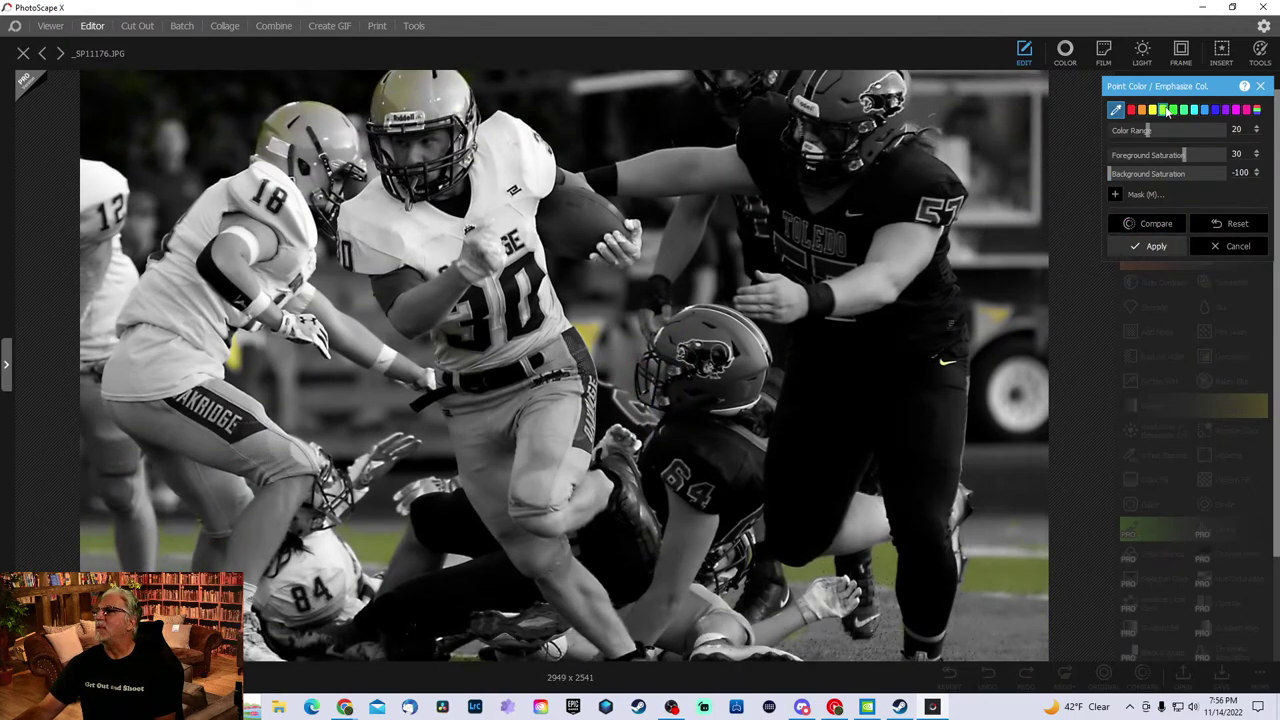
{"action": "left_click", "coordinate": [1236, 224]}
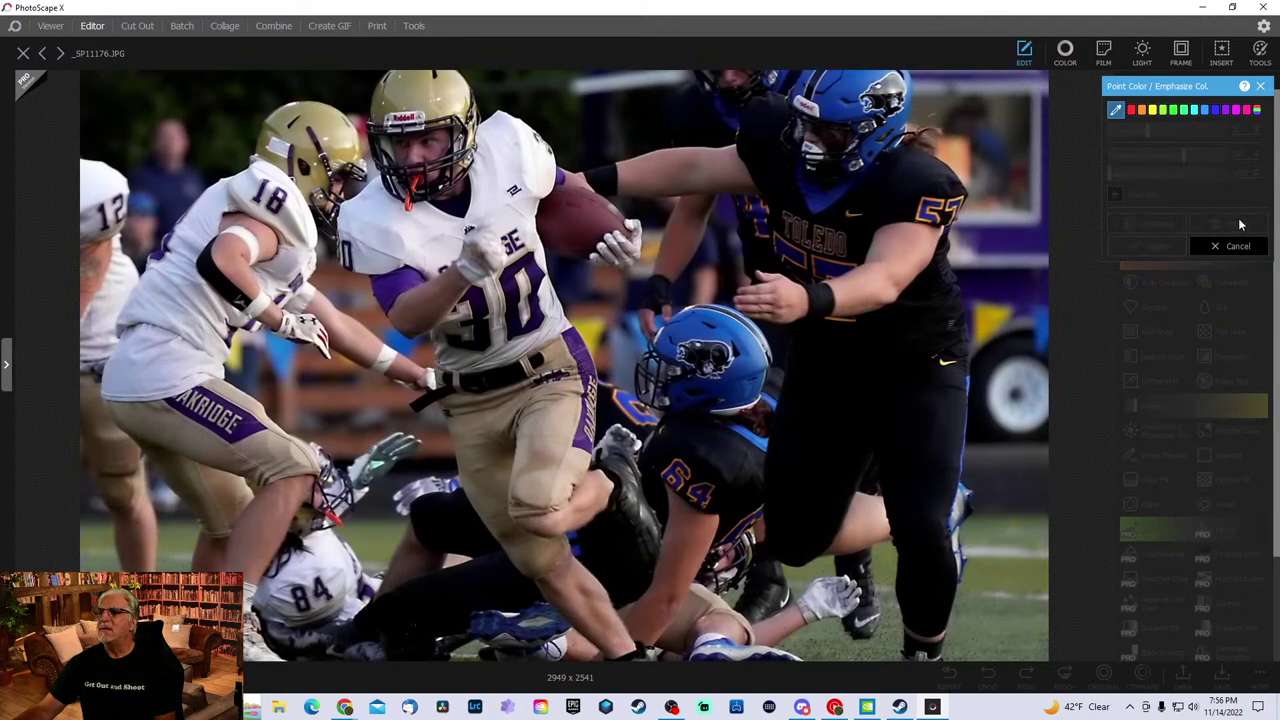
{"action": "left_click", "coordinate": [1154, 110]}
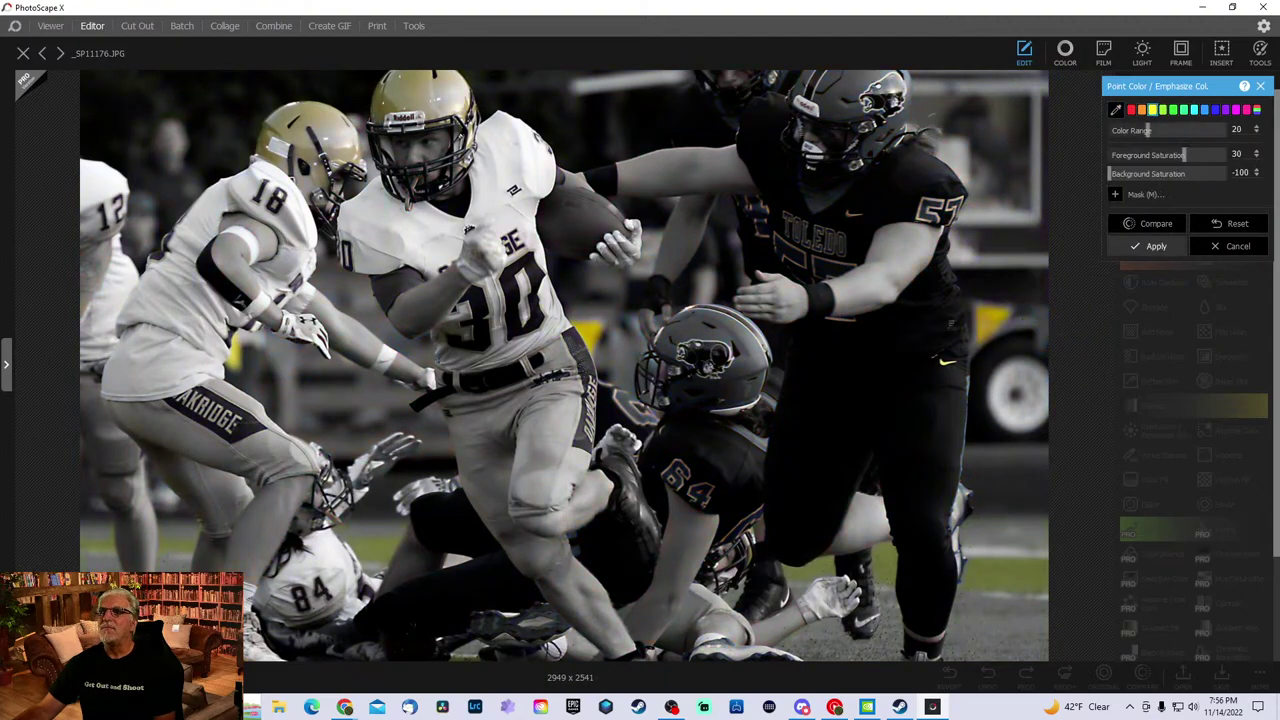
{"action": "left_click", "coordinate": [1237, 224]}
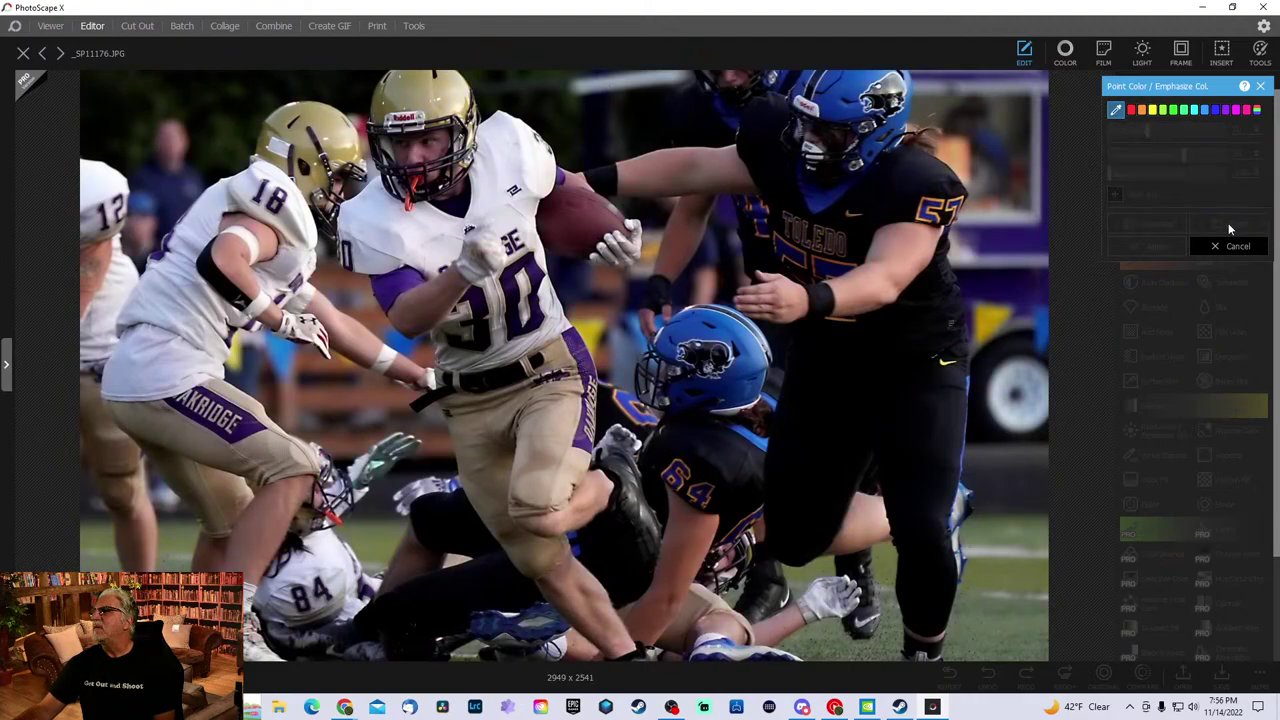
{"action": "left_click", "coordinate": [725, 331]}
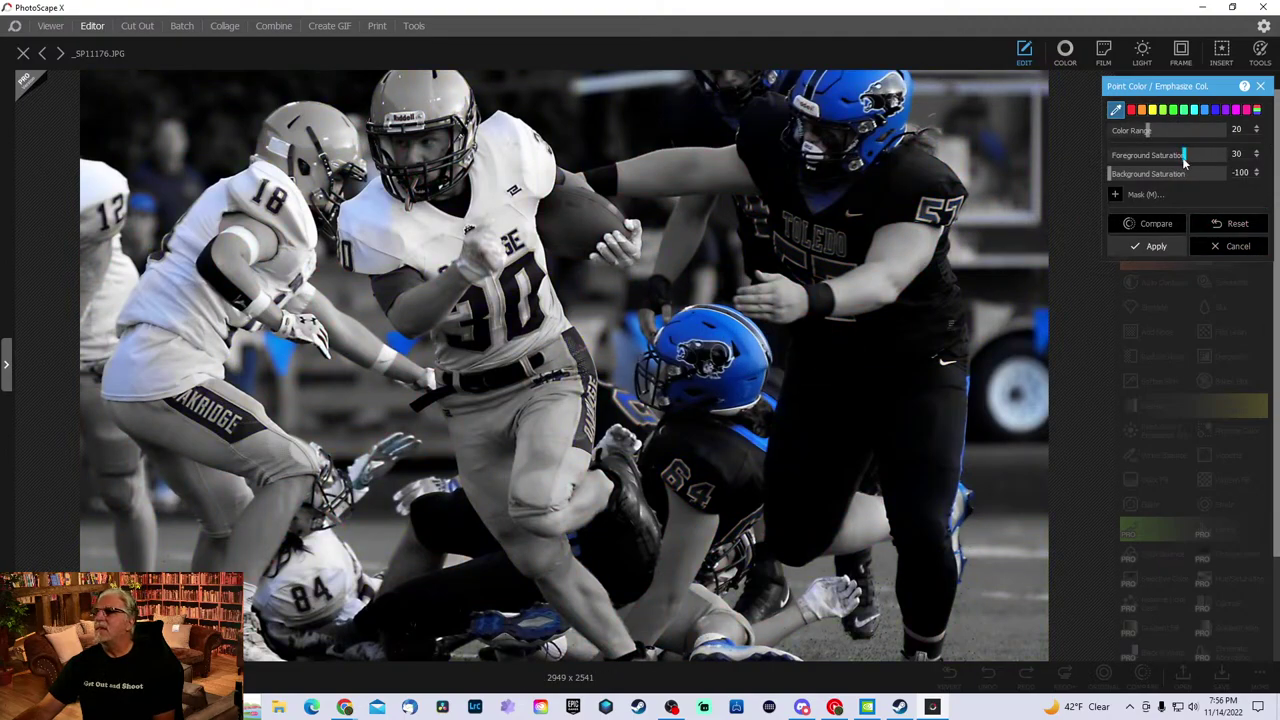
{"action": "left_click_drag", "start_coordinate": [1185, 160], "coordinate": [1213, 155]}
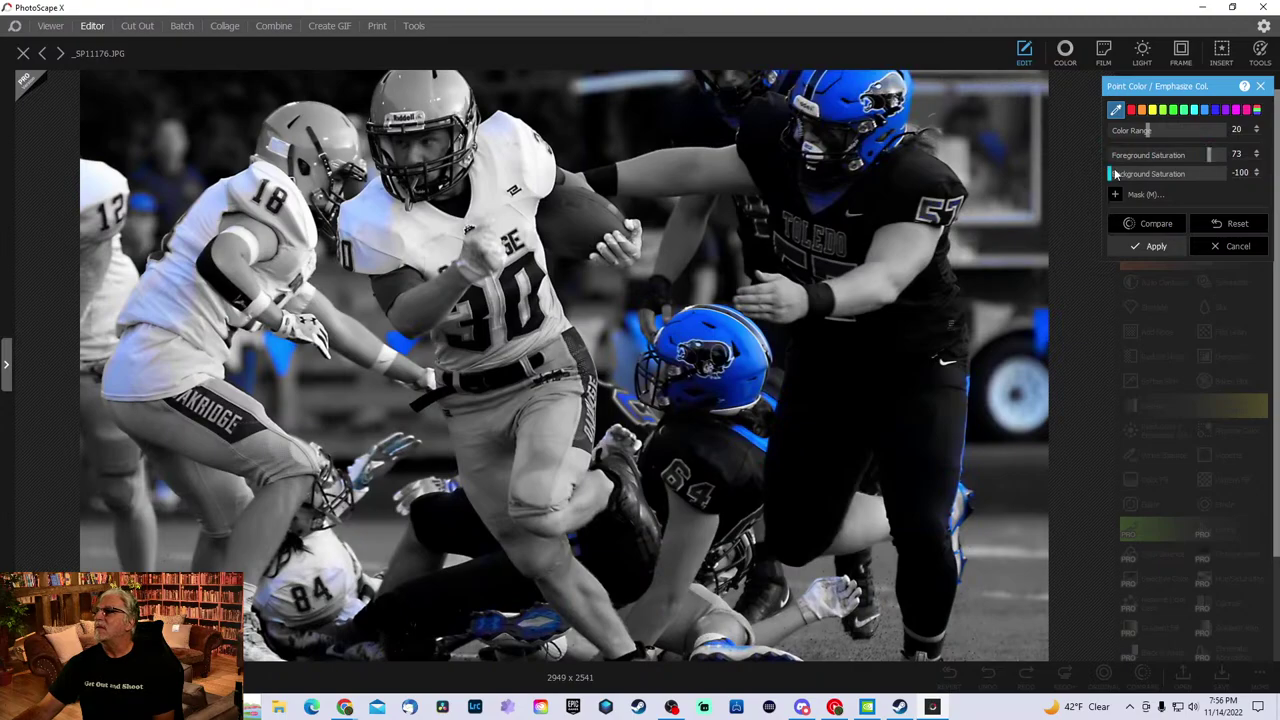
{"action": "left_click_drag", "start_coordinate": [1110, 176], "coordinate": [1226, 173]}
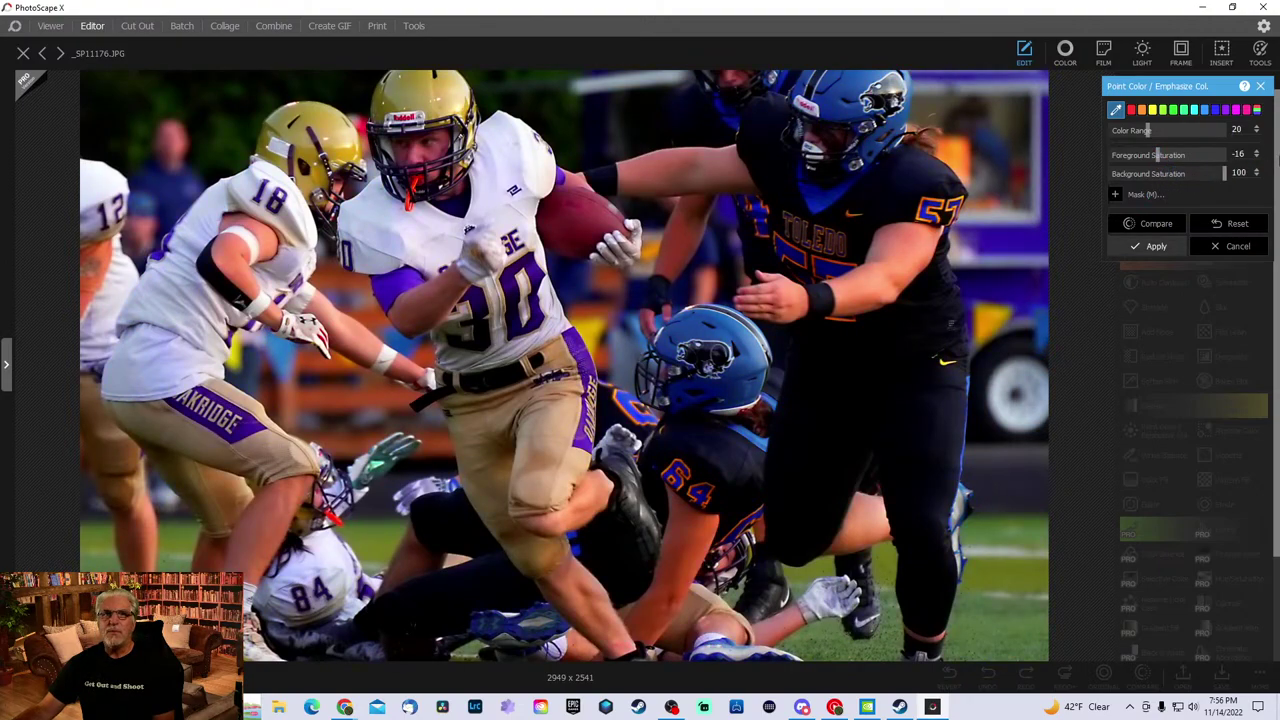
{"action": "left_click_drag", "start_coordinate": [1225, 176], "coordinate": [1185, 174]}
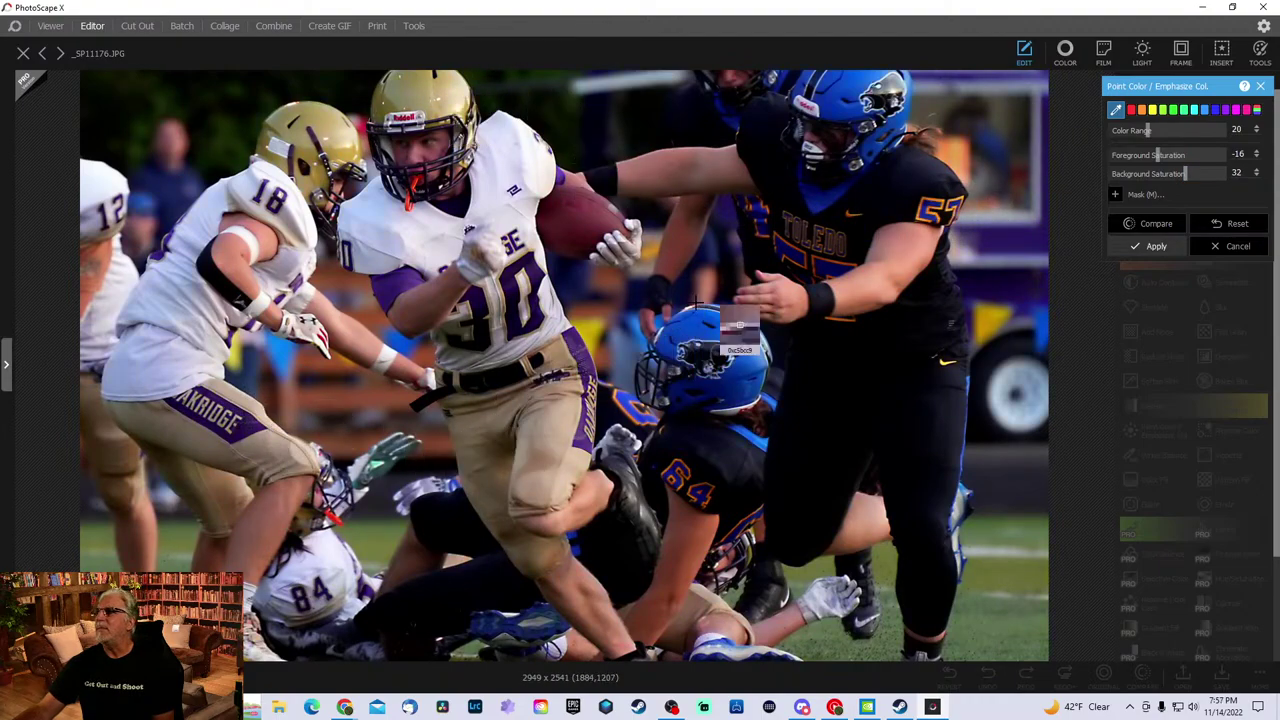
{"action": "left_click", "coordinate": [1236, 246]}
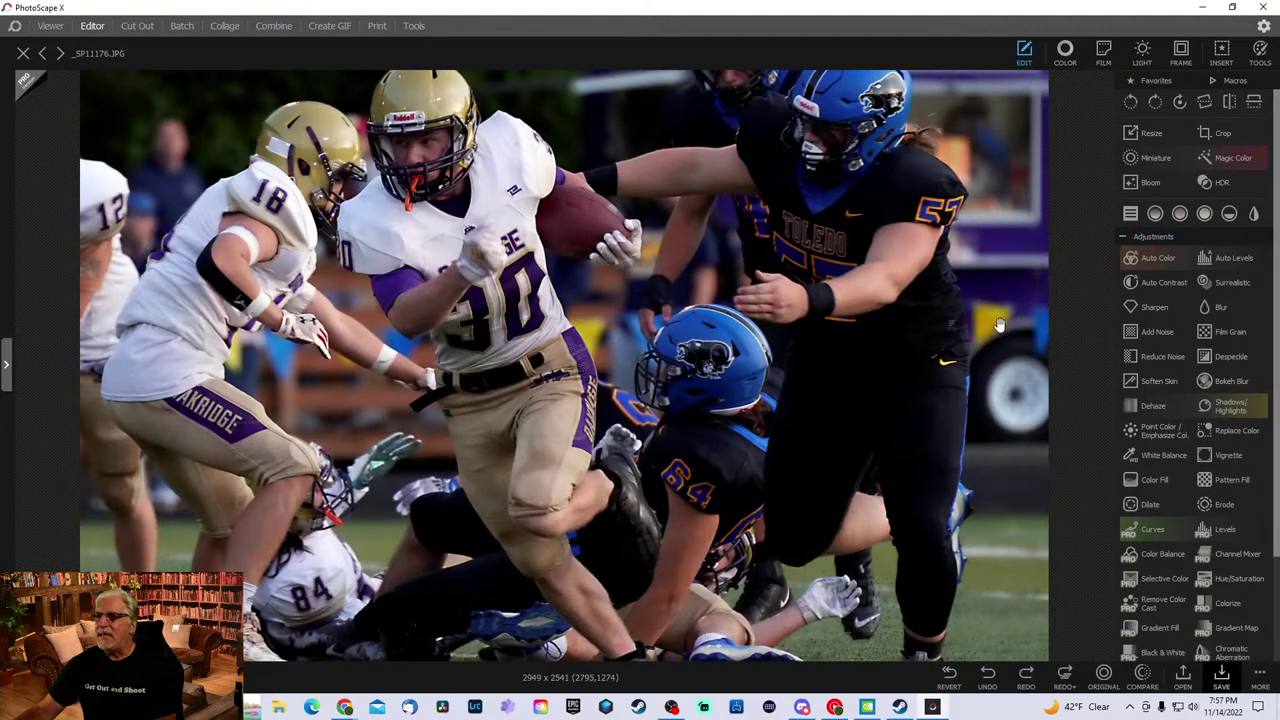
{"action": "scroll", "coordinate": [1190, 465], "scroll_direction": "down", "scroll_amount": 2}
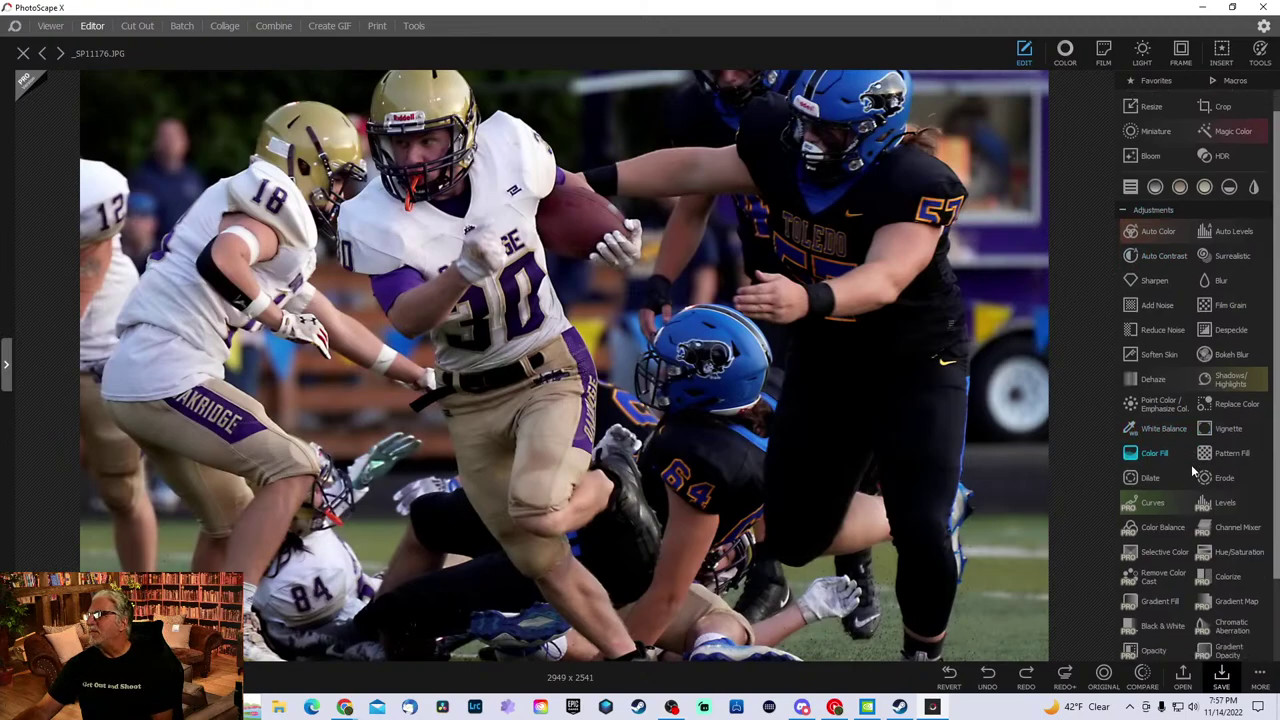
{"action": "left_click", "coordinate": [1240, 405]}
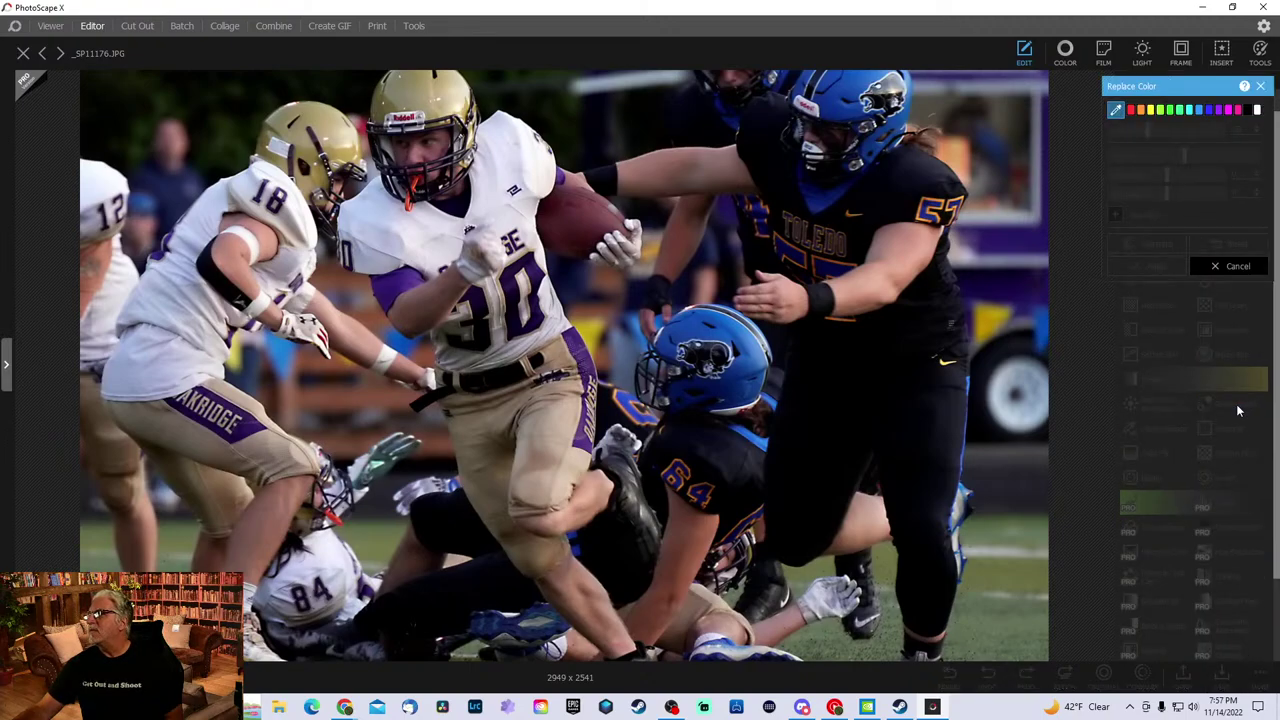
{"action": "left_click", "coordinate": [1116, 110]}
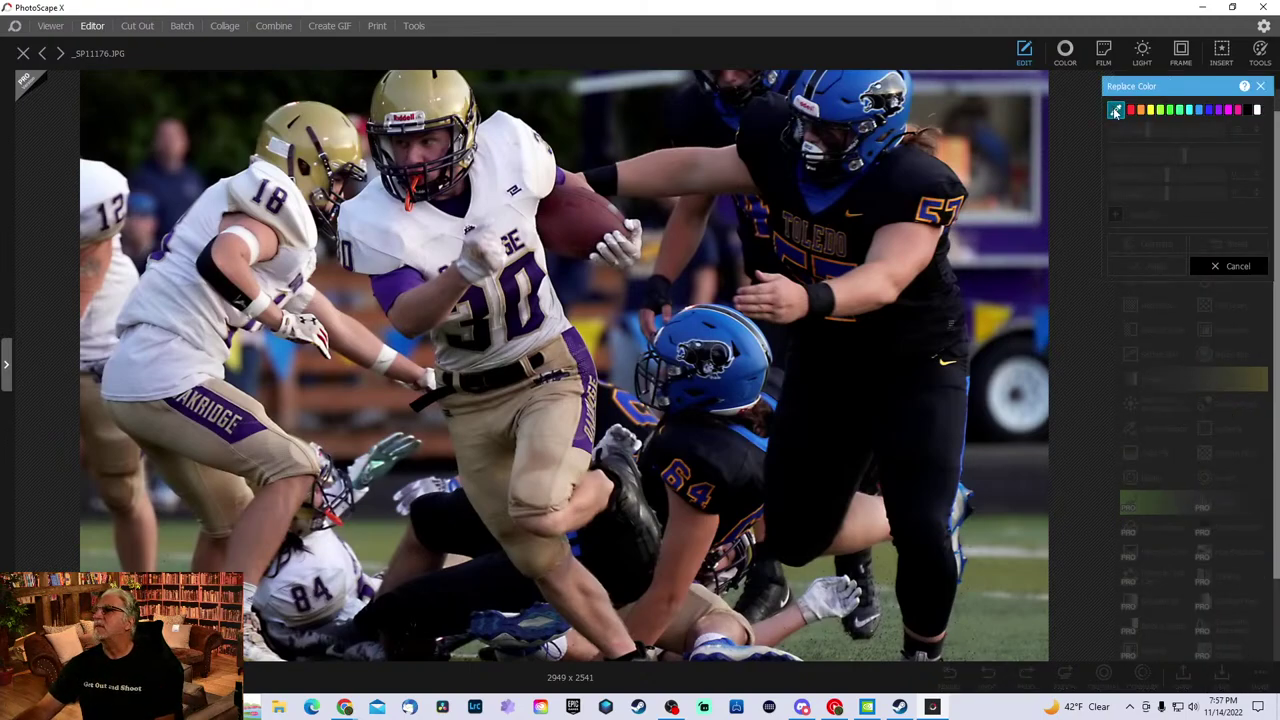
{"action": "left_click", "coordinate": [745, 359]}
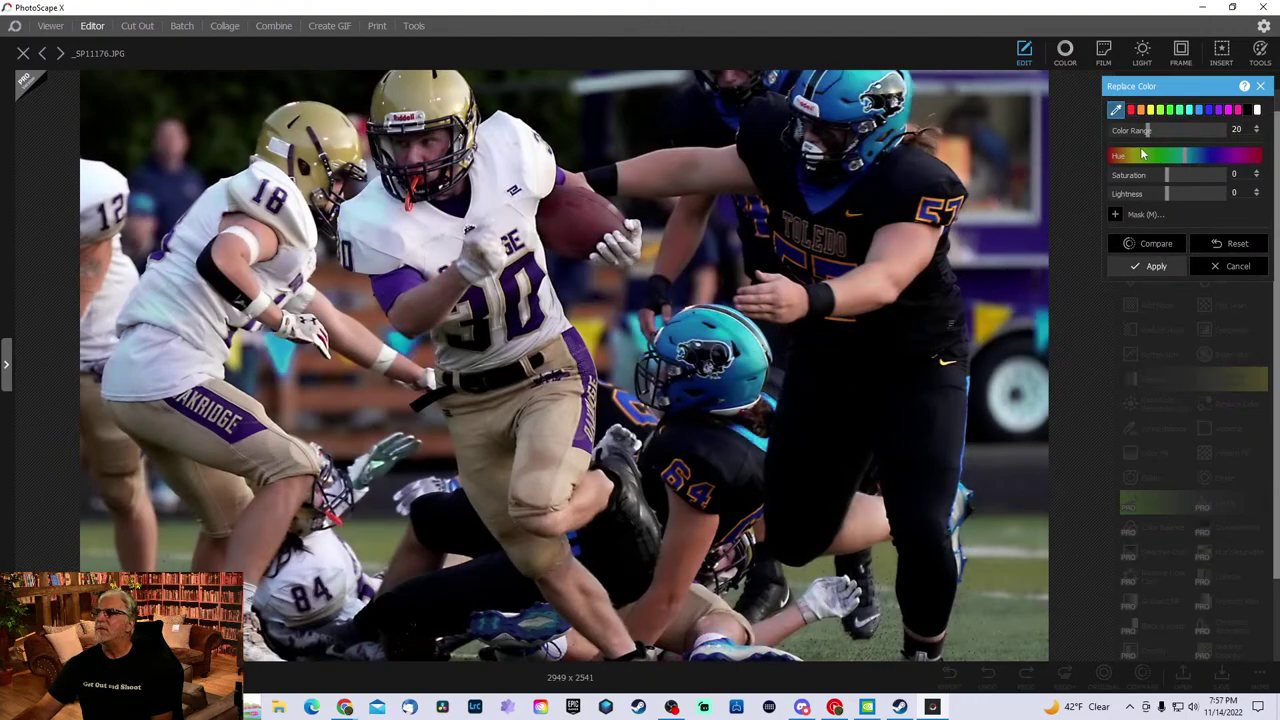
{"action": "left_click", "coordinate": [1131, 110]}
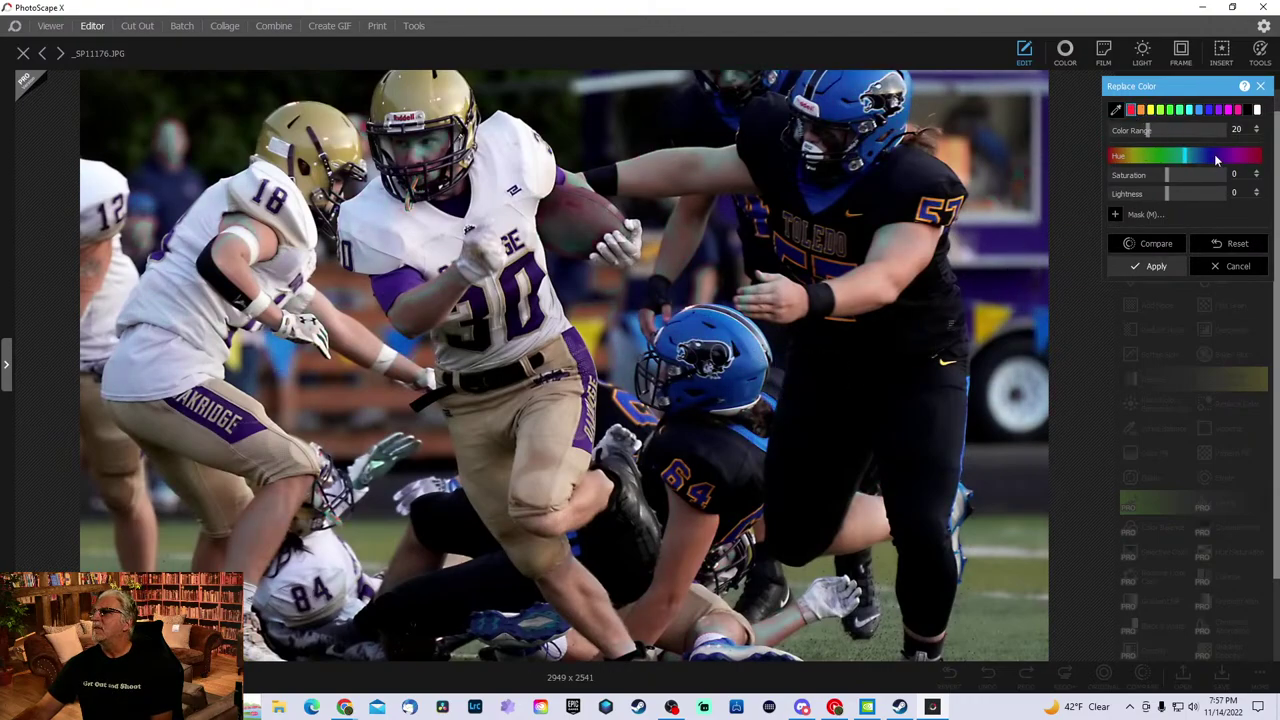
{"action": "left_click", "coordinate": [1258, 157]}
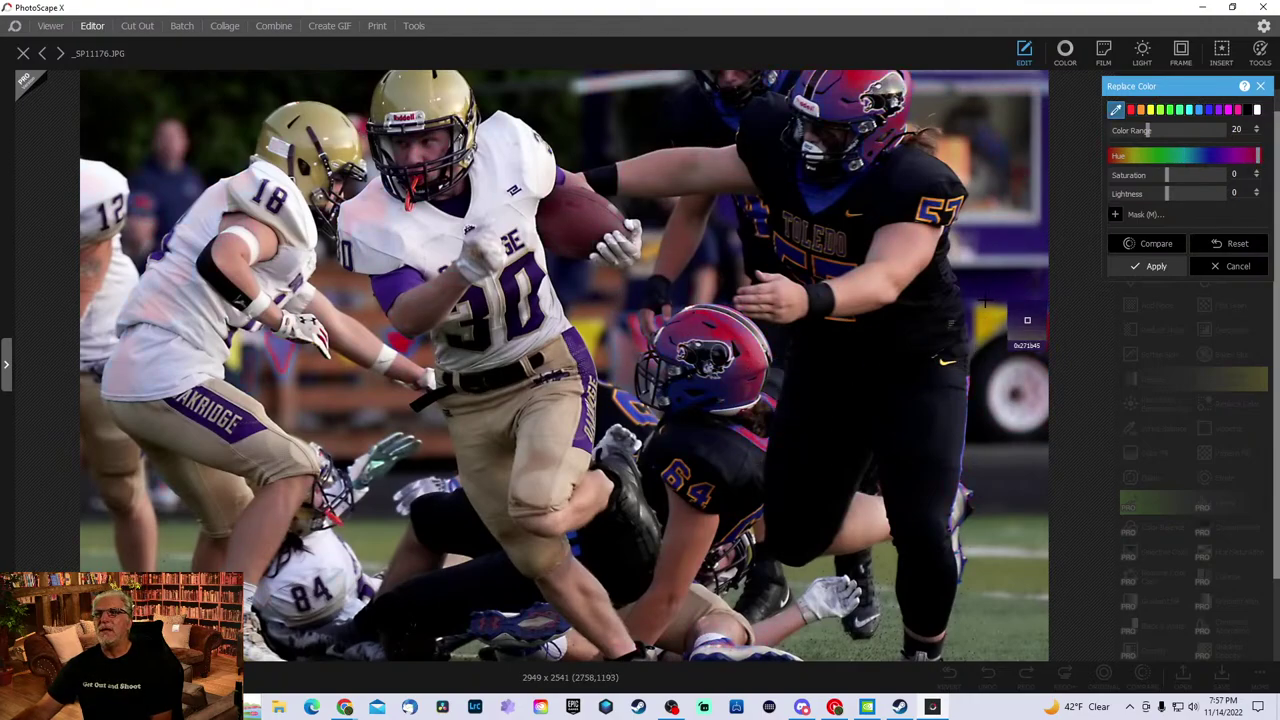
{"action": "left_click", "coordinate": [403, 284]}
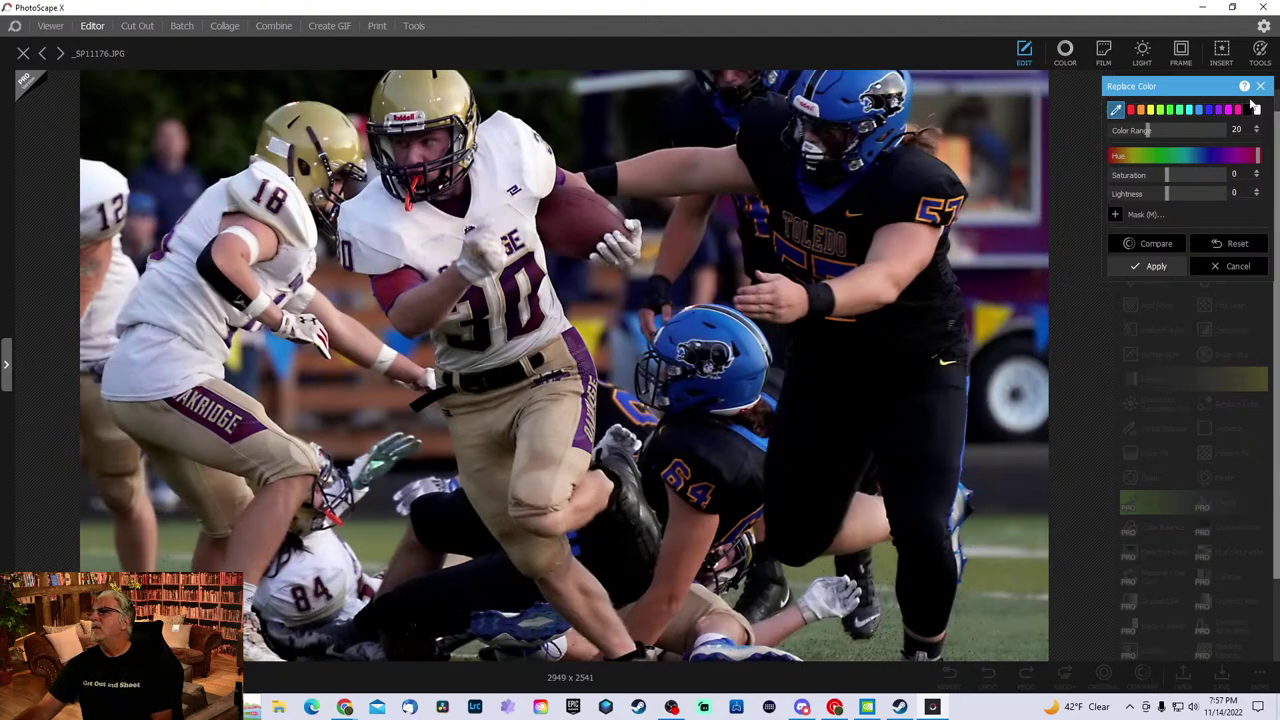
{"action": "left_click", "coordinate": [1238, 266]}
- Zoom the photo in until the running back and blue-helmeted defenders fill the view
{"action": "scroll", "coordinate": [570, 320], "scroll_direction": "up", "scroll_amount": 1}
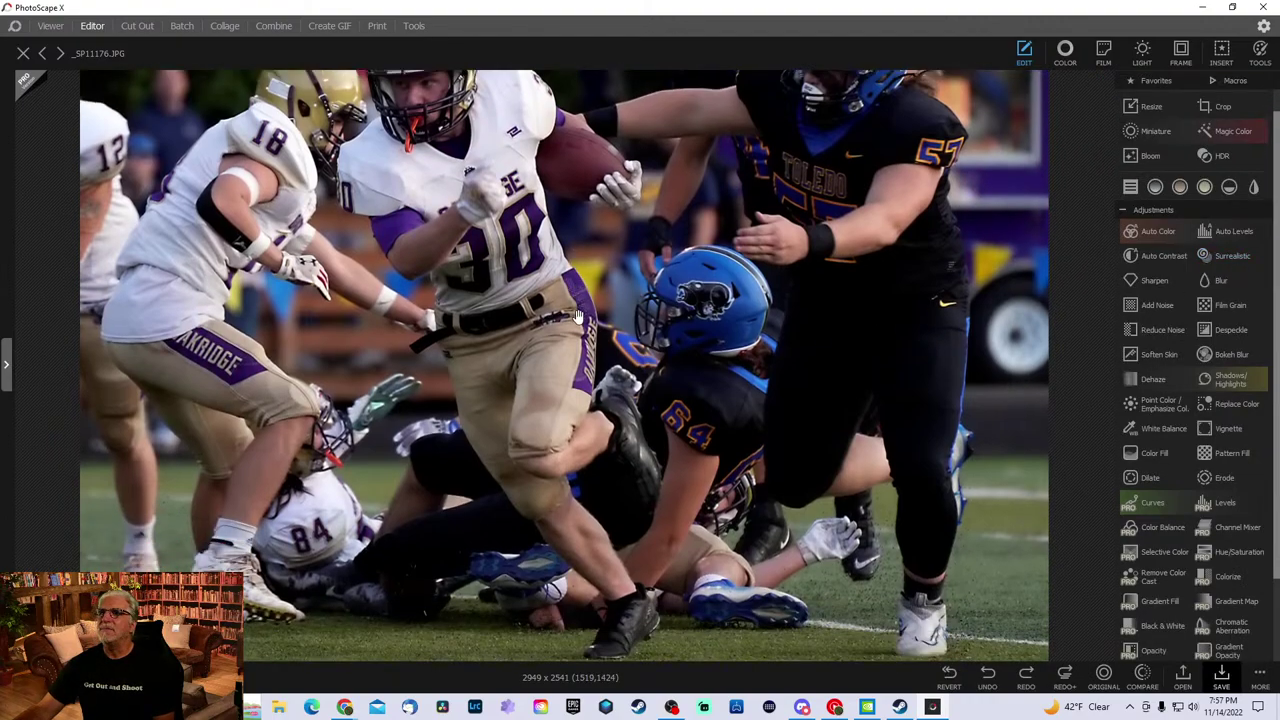
{"action": "scroll", "coordinate": [588, 335], "scroll_direction": "up", "scroll_amount": 5}
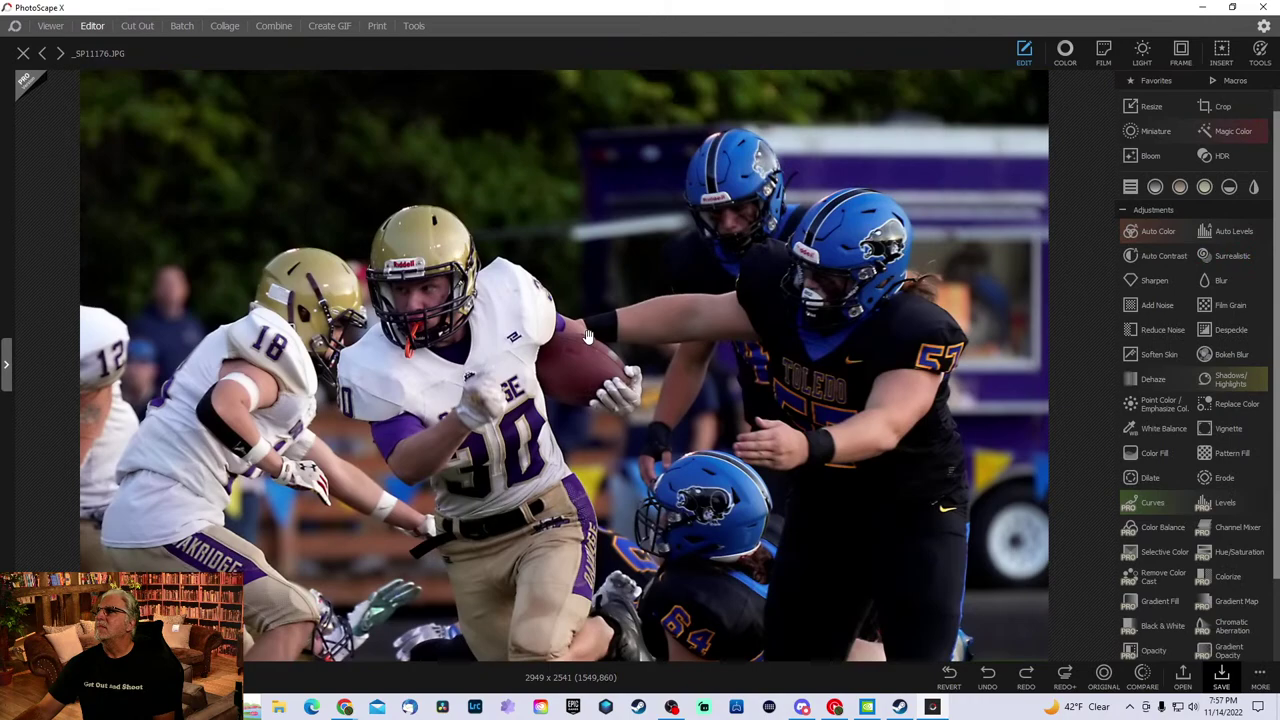
{"action": "scroll", "coordinate": [588, 335], "scroll_direction": "down", "scroll_amount": 1}
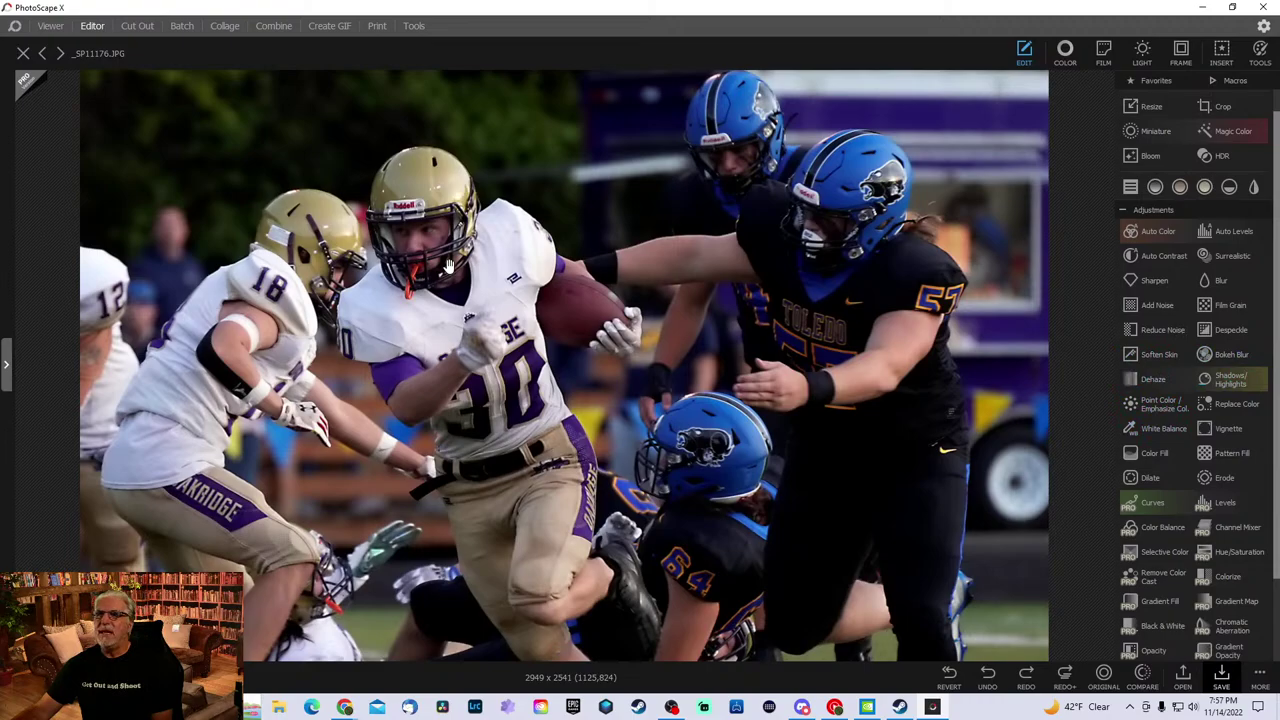
{"action": "scroll", "coordinate": [505, 257], "scroll_direction": "up", "scroll_amount": 2}
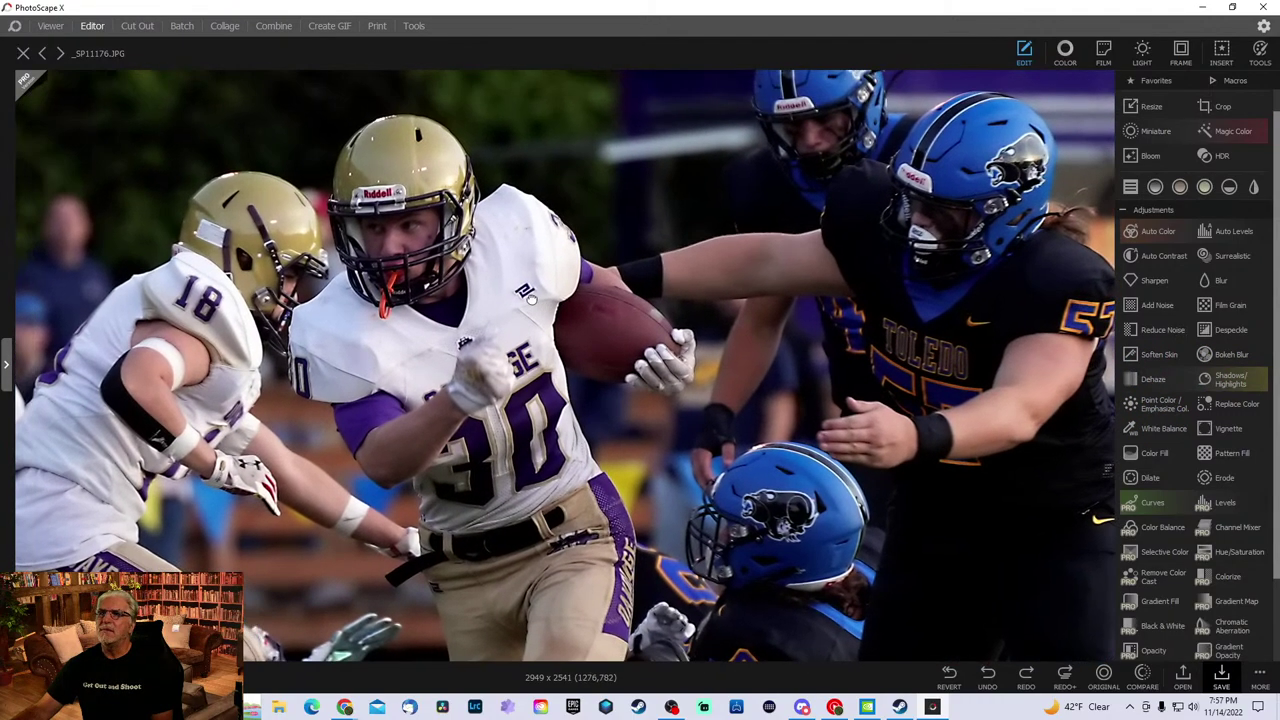
{"action": "left_click", "coordinate": [1157, 380]}
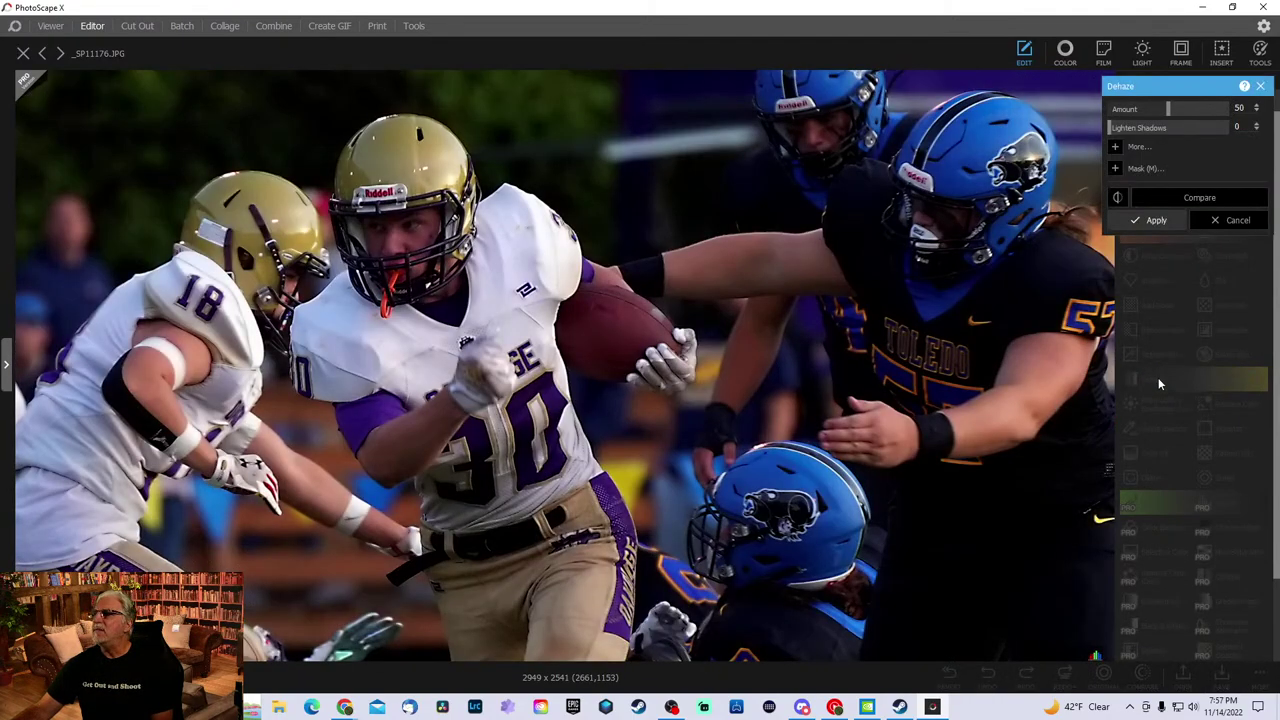
{"action": "left_click", "coordinate": [1203, 204]}
{"action": "left_click", "coordinate": [1203, 204]}
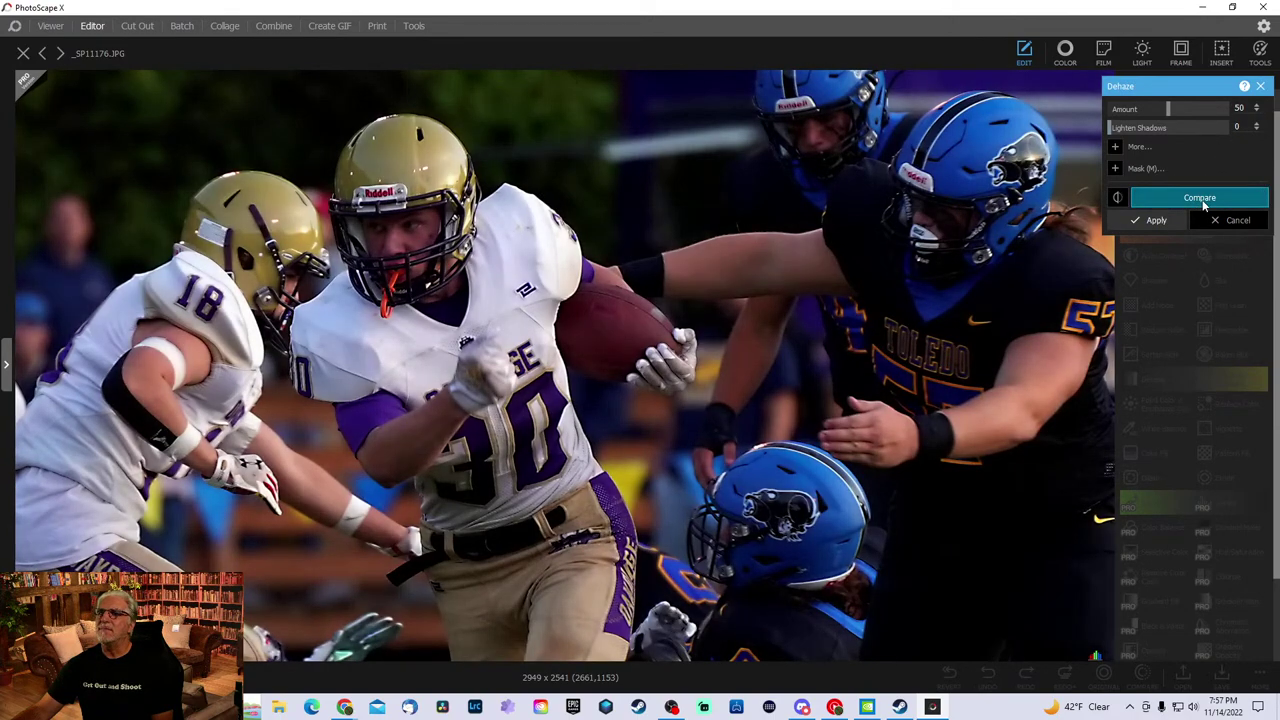
{"action": "left_click", "coordinate": [1207, 202]}
{"action": "left_click", "coordinate": [1208, 201]}
{"action": "left_click", "coordinate": [1209, 199]}
{"action": "left_click", "coordinate": [1208, 199]}
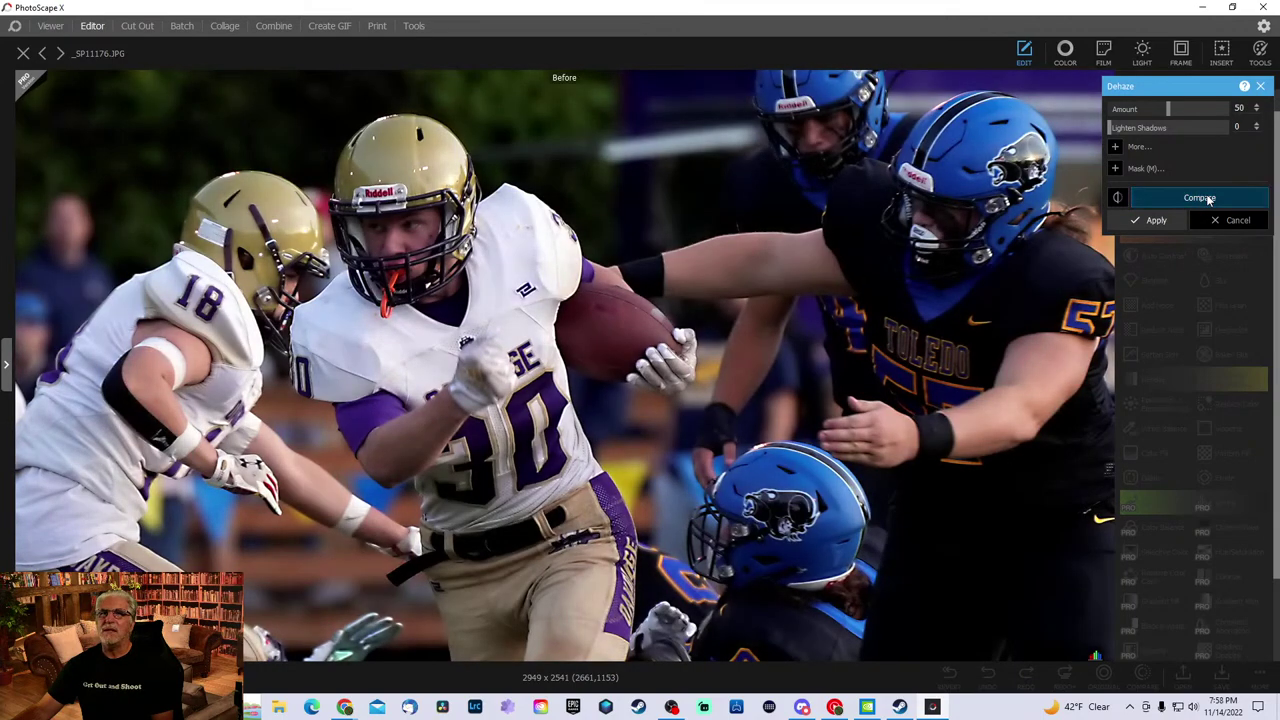
{"action": "left_click", "coordinate": [1209, 199]}
{"action": "left_click", "coordinate": [1210, 199]}
{"action": "left_click", "coordinate": [1210, 199]}
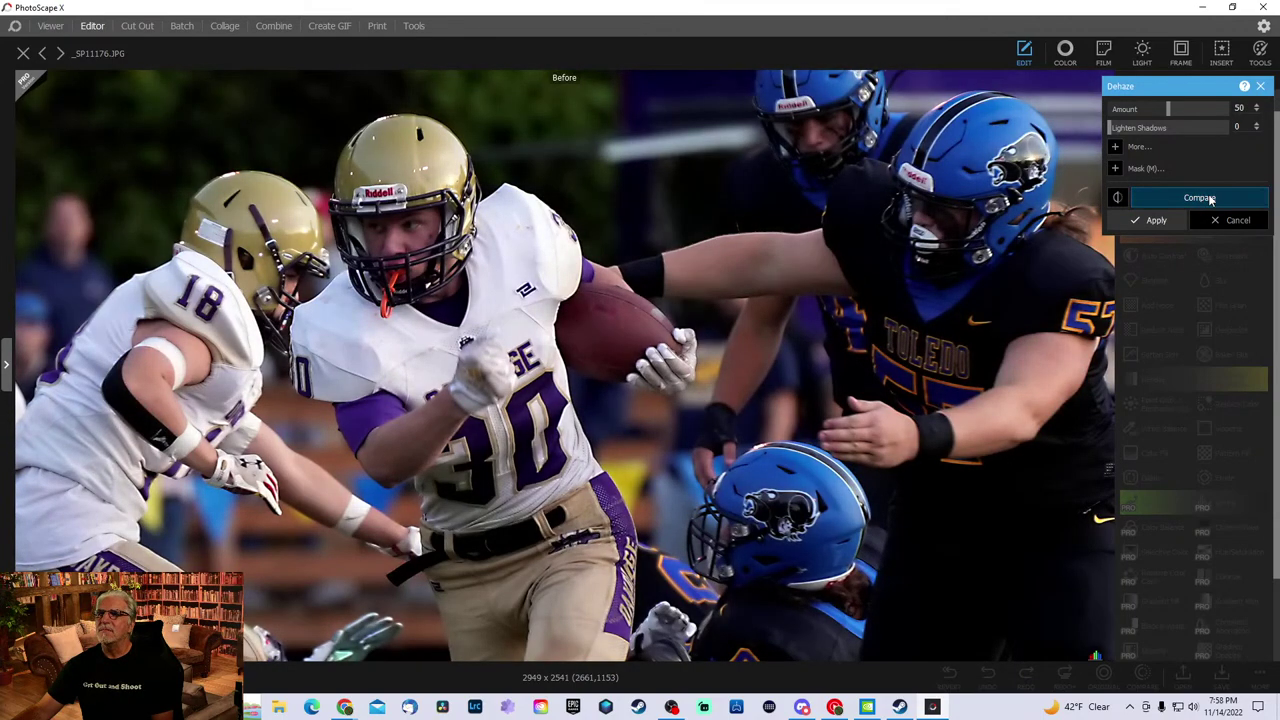
{"action": "left_click", "coordinate": [1210, 199]}
{"action": "left_click", "coordinate": [1233, 222]}
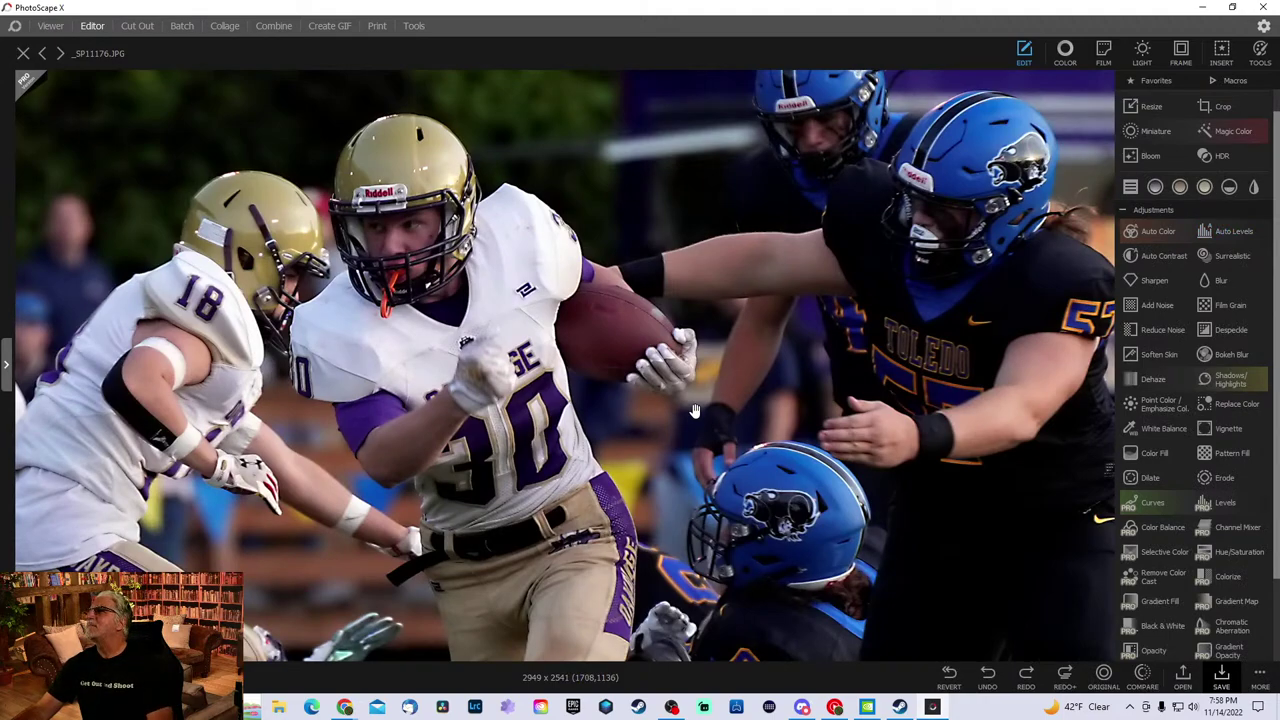
- Check the Color tab, return to Edit, and fit the whole tackle photo to the window with Ctrl+0
{"action": "scroll", "coordinate": [735, 370], "scroll_direction": "down", "scroll_amount": 2}
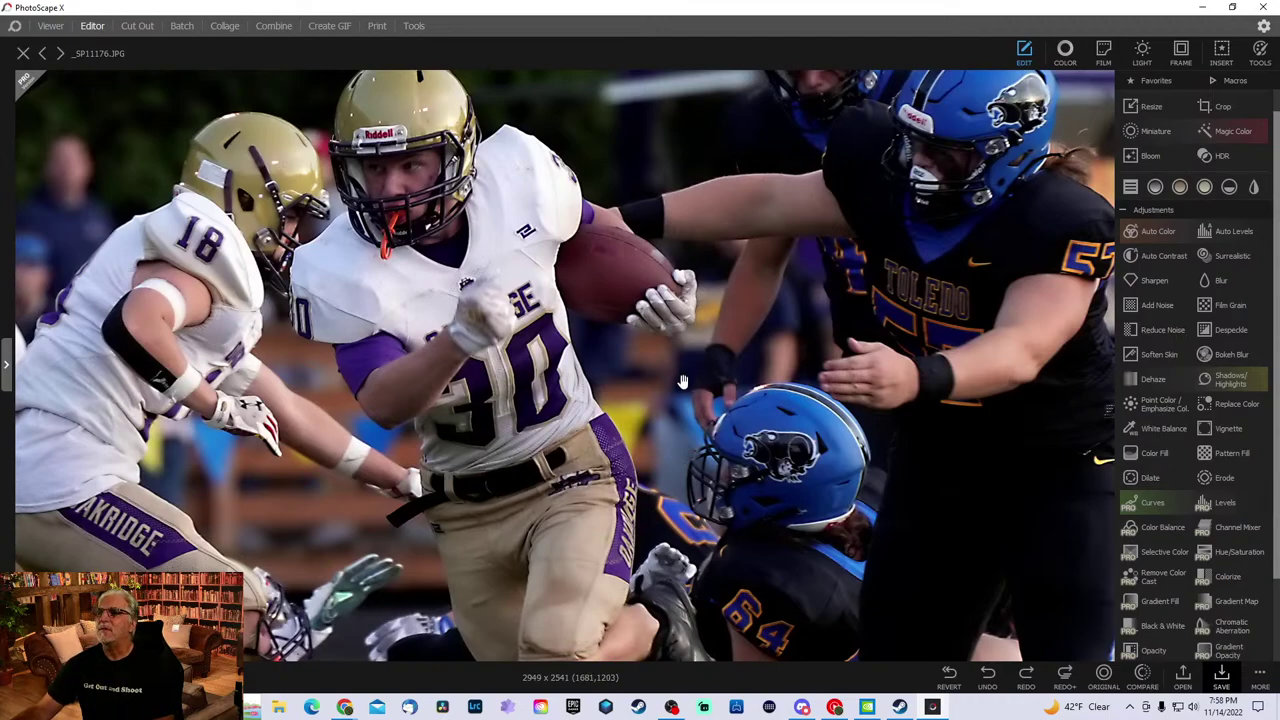
{"action": "left_click", "coordinate": [1065, 50]}
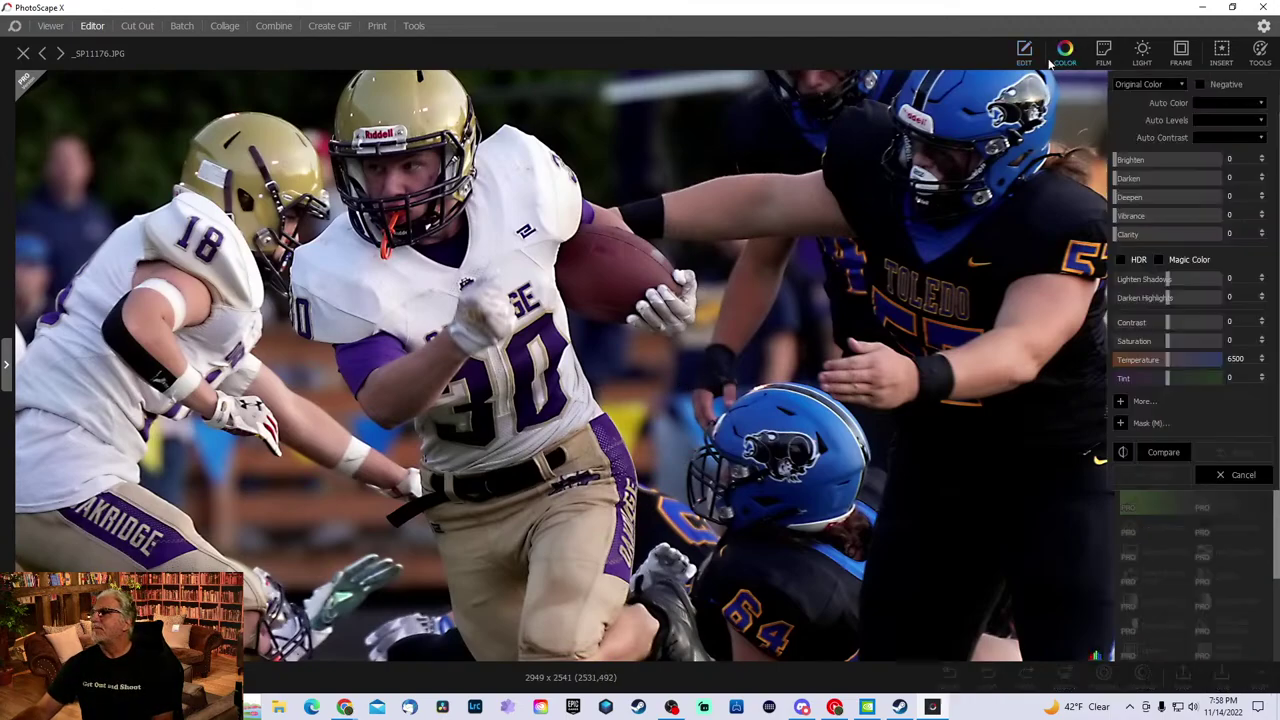
{"action": "left_click", "coordinate": [1024, 50]}
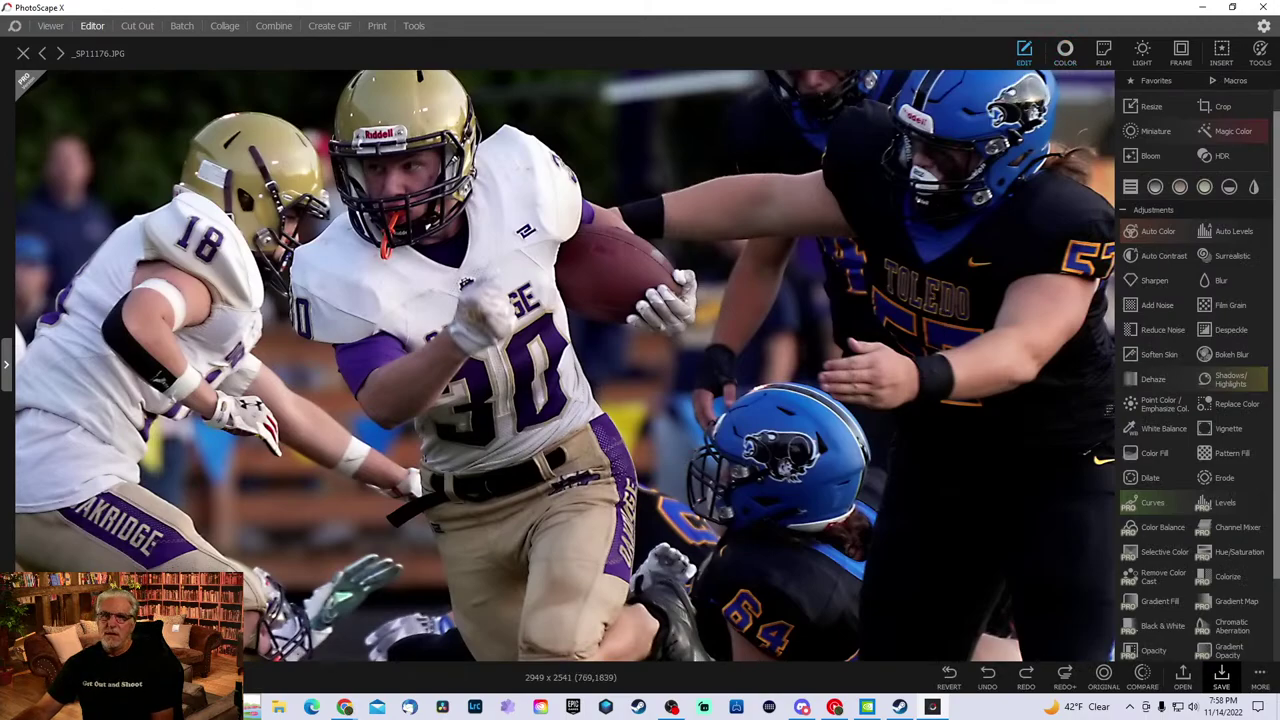
{"action": "key", "text": "ctrl+0"}
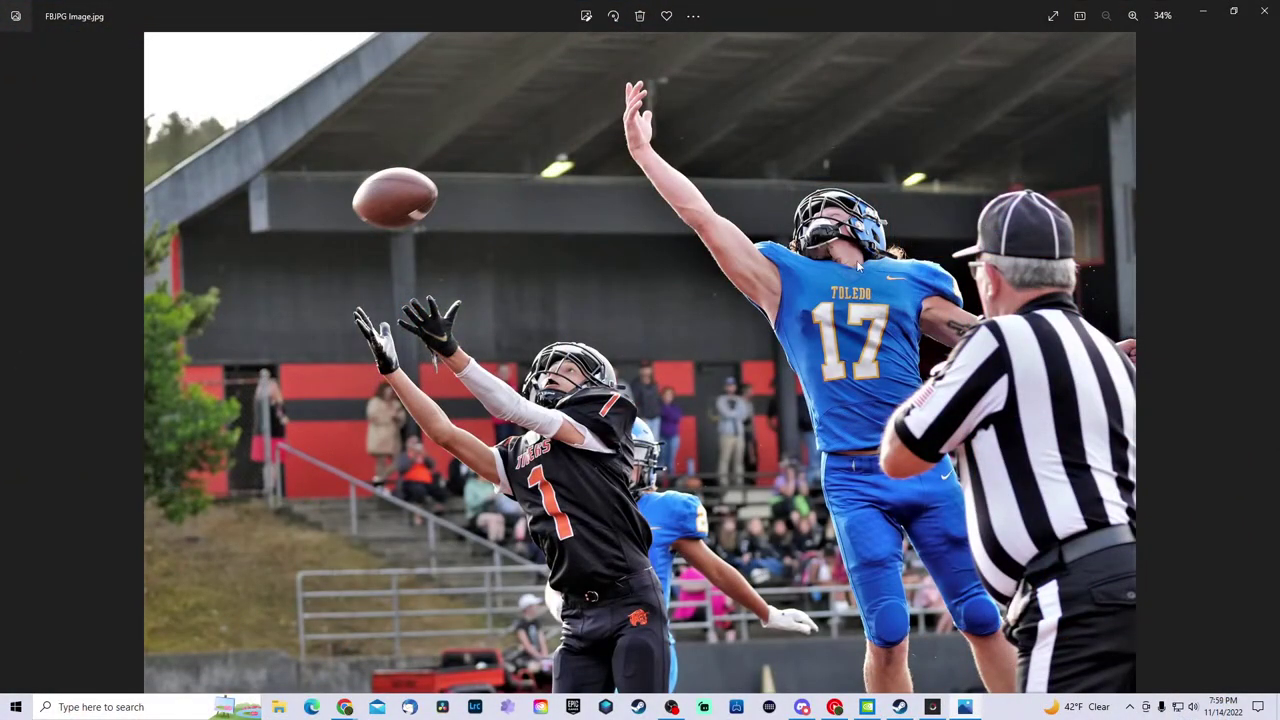
- Apply and adjust the Enhance your photo filter on the pass-breakup photo
{"action": "left_click", "coordinate": [586, 16]}
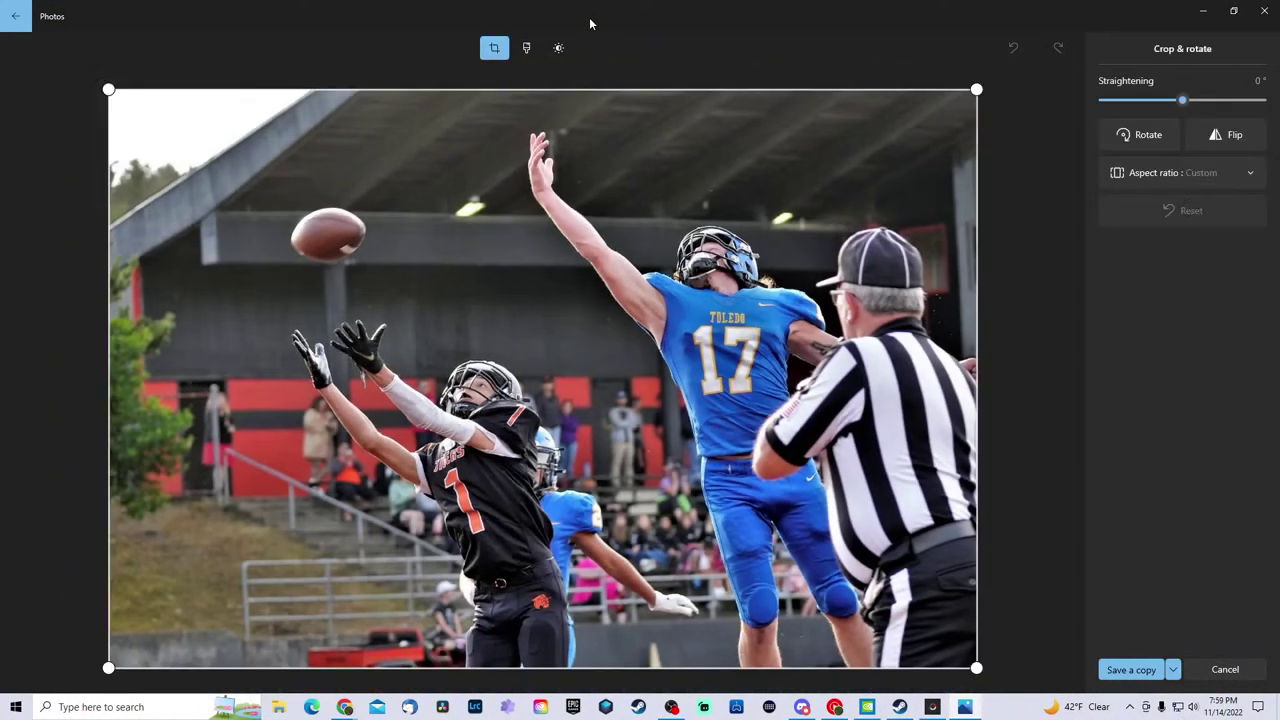
{"action": "left_click", "coordinate": [526, 47]}
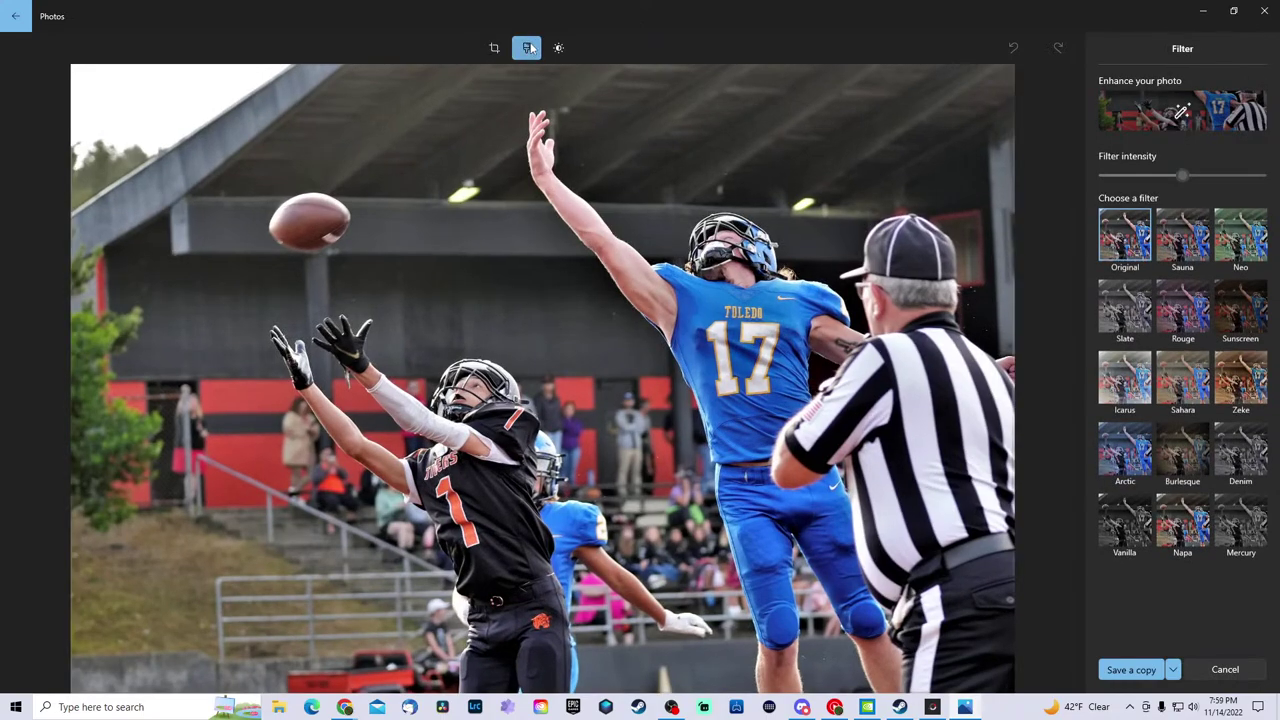
{"action": "left_click", "coordinate": [1170, 118]}
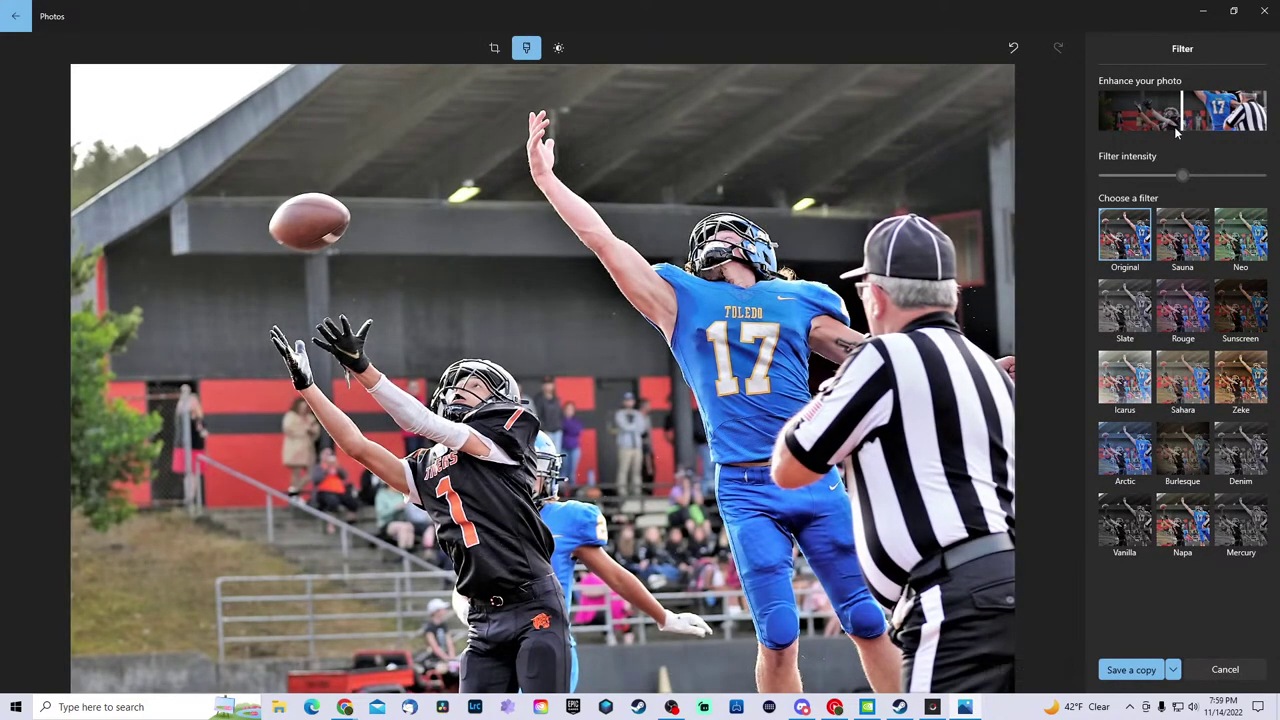
{"action": "left_click_drag", "start_coordinate": [1182, 118], "coordinate": [1183, 135]}
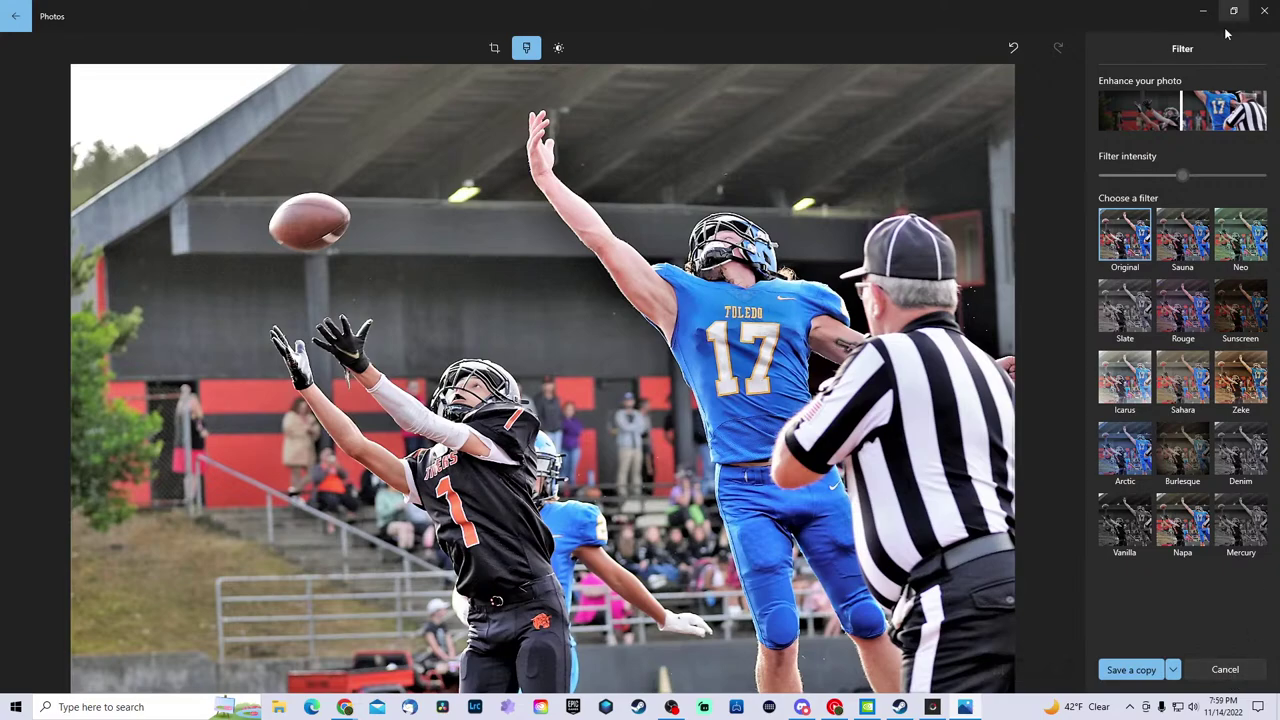
{"action": "left_click", "coordinate": [494, 48]}
{"action": "left_click", "coordinate": [527, 51]}
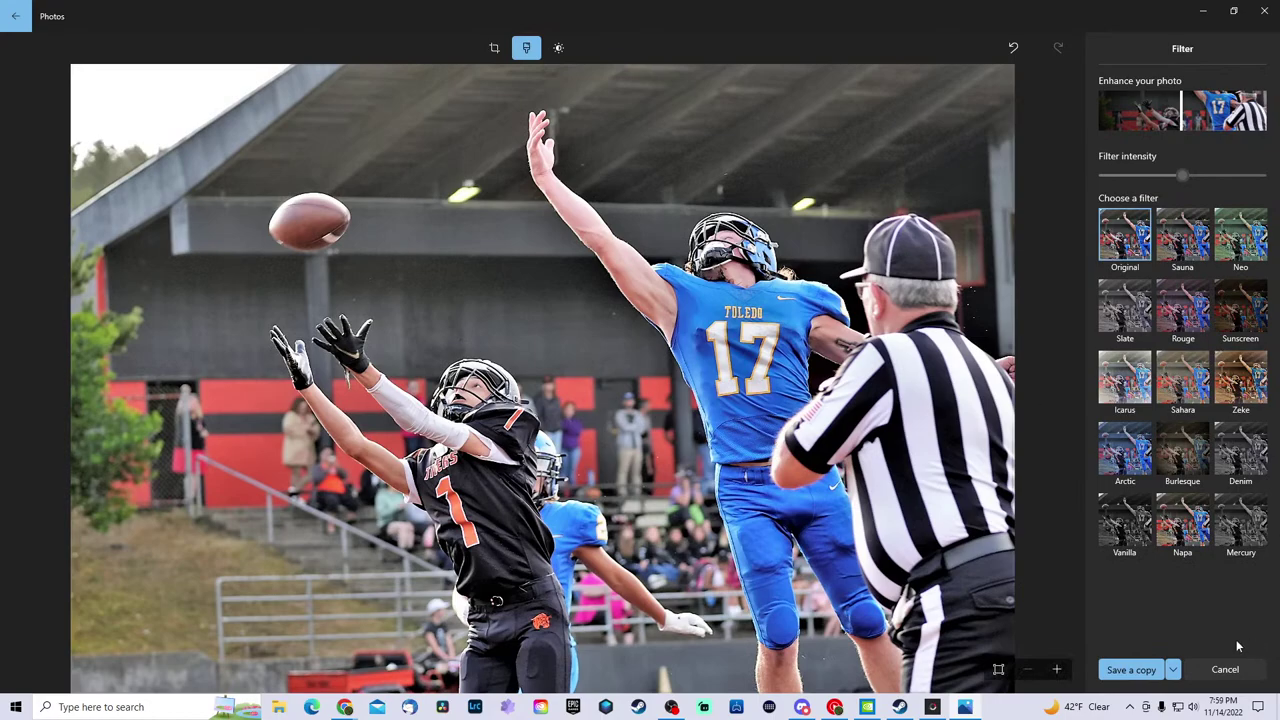
- Cancel the edit, confirm leaving without saving, and close Photos
{"action": "left_click", "coordinate": [1222, 670]}
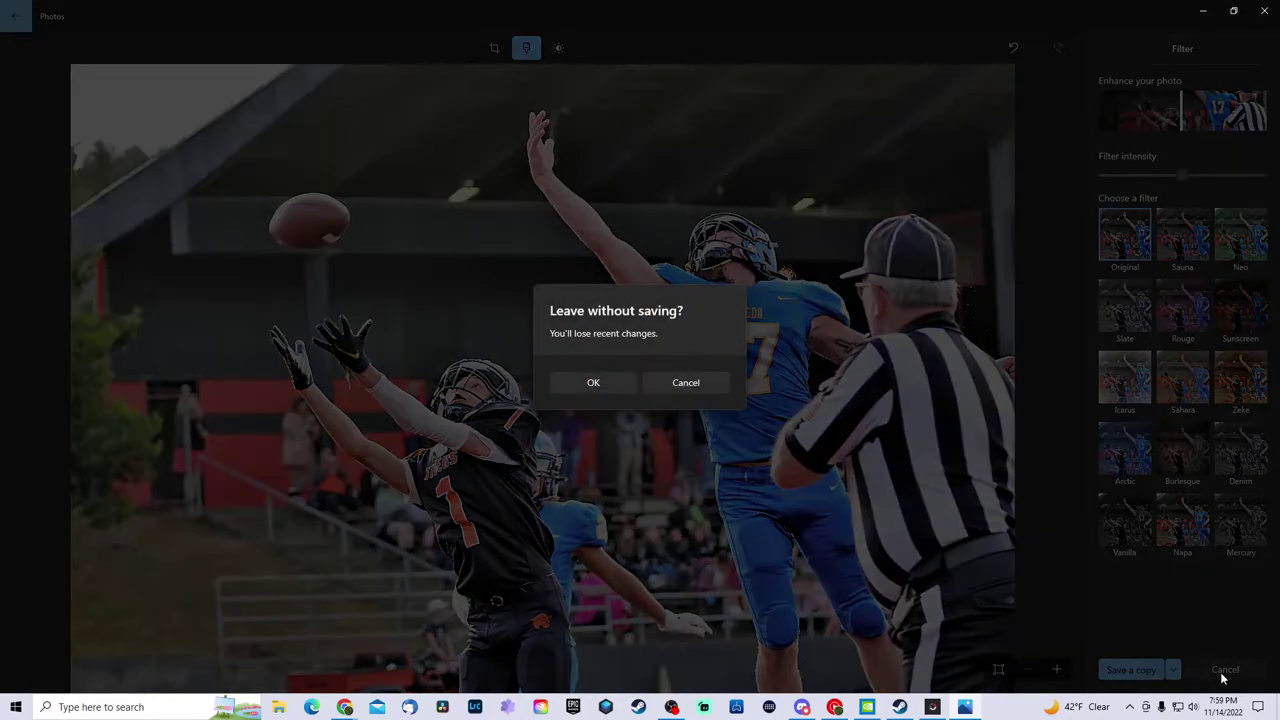
{"action": "left_click", "coordinate": [602, 384]}
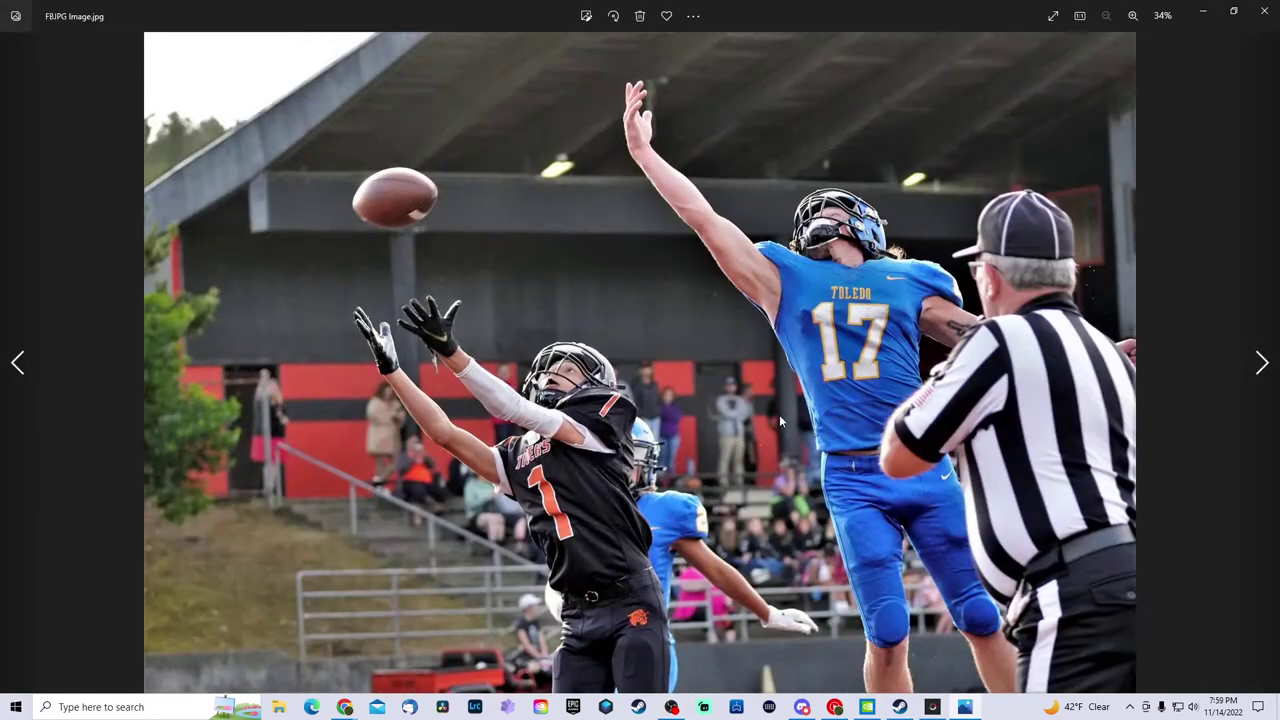
{"action": "left_click", "coordinate": [1261, 11]}
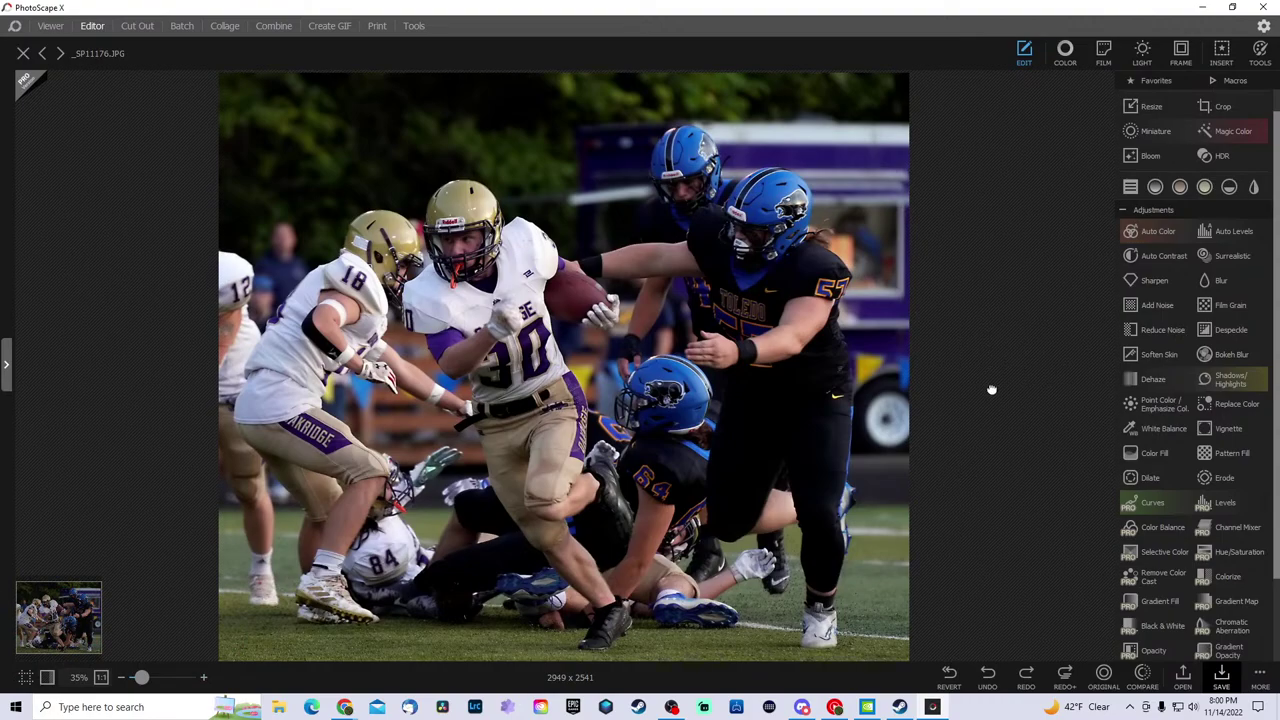
- Load the portrait photo _SP11182.JPG from the folder browser without saving the current edits
{"action": "scroll", "coordinate": [991, 389], "scroll_direction": "down", "scroll_amount": 1}
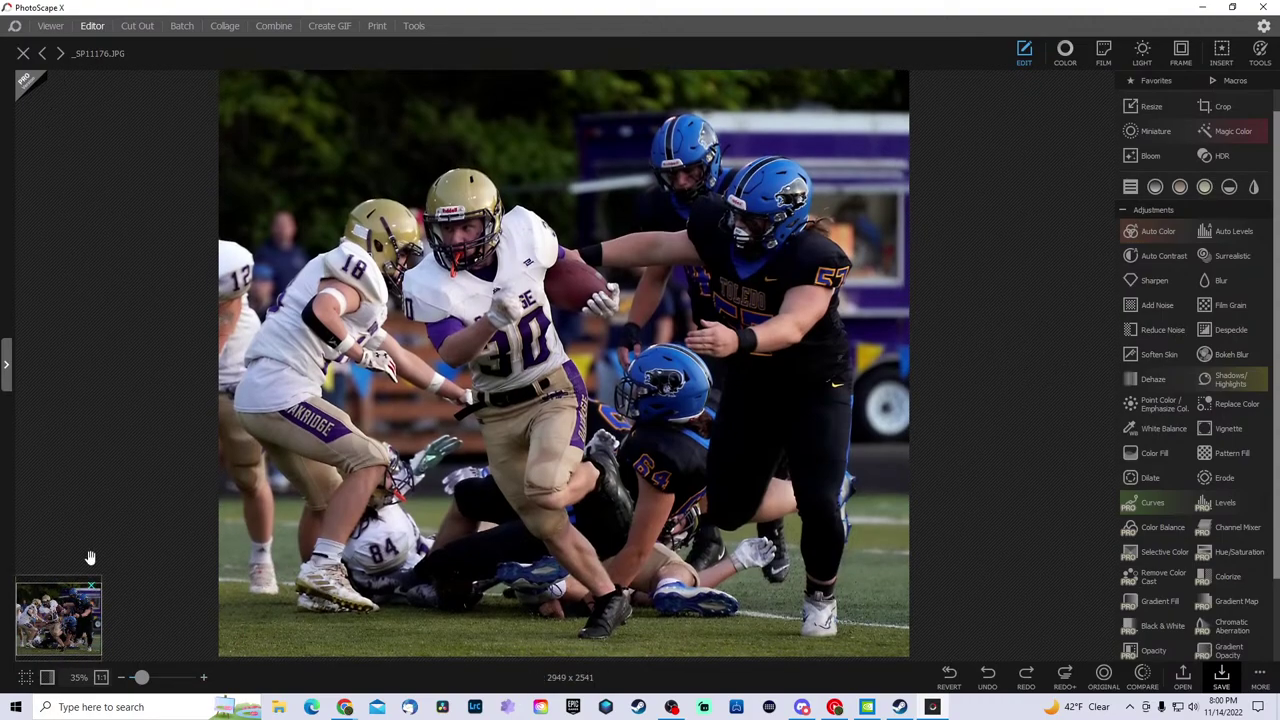
{"action": "left_click", "coordinate": [6, 365]}
{"action": "scroll", "coordinate": [45, 370], "scroll_direction": "down", "scroll_amount": 3}
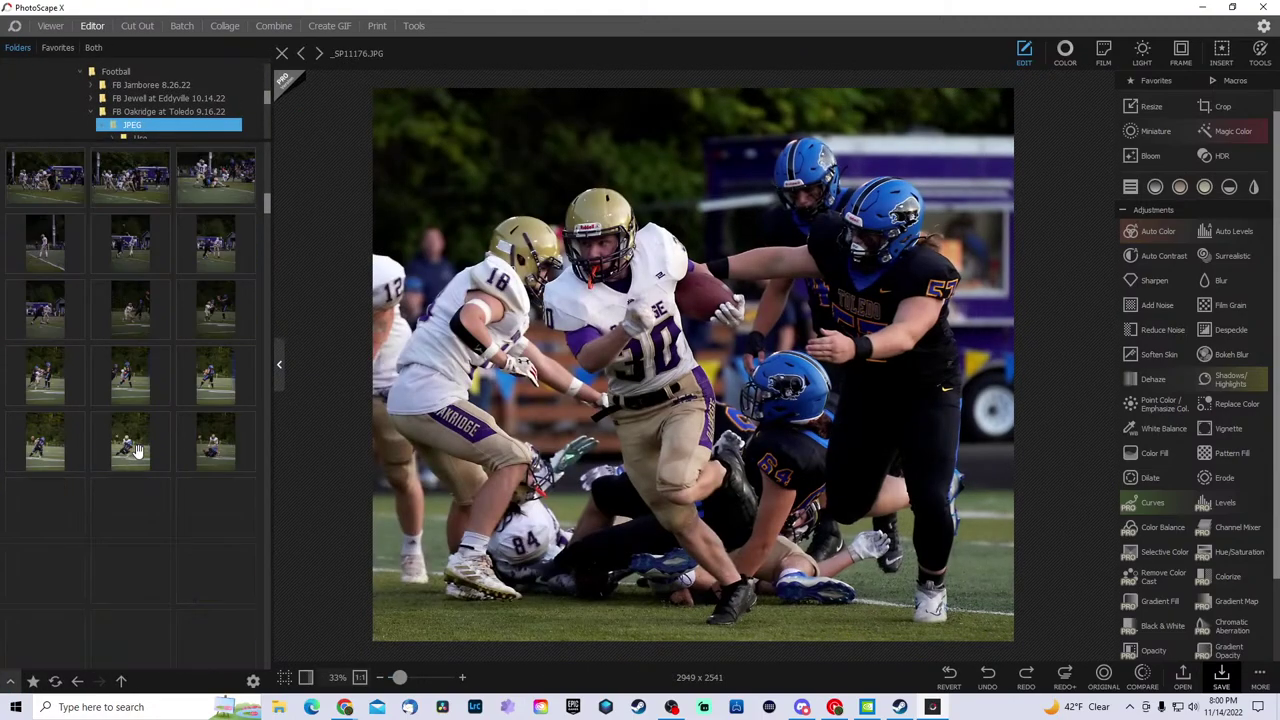
{"action": "left_click", "coordinate": [130, 245]}
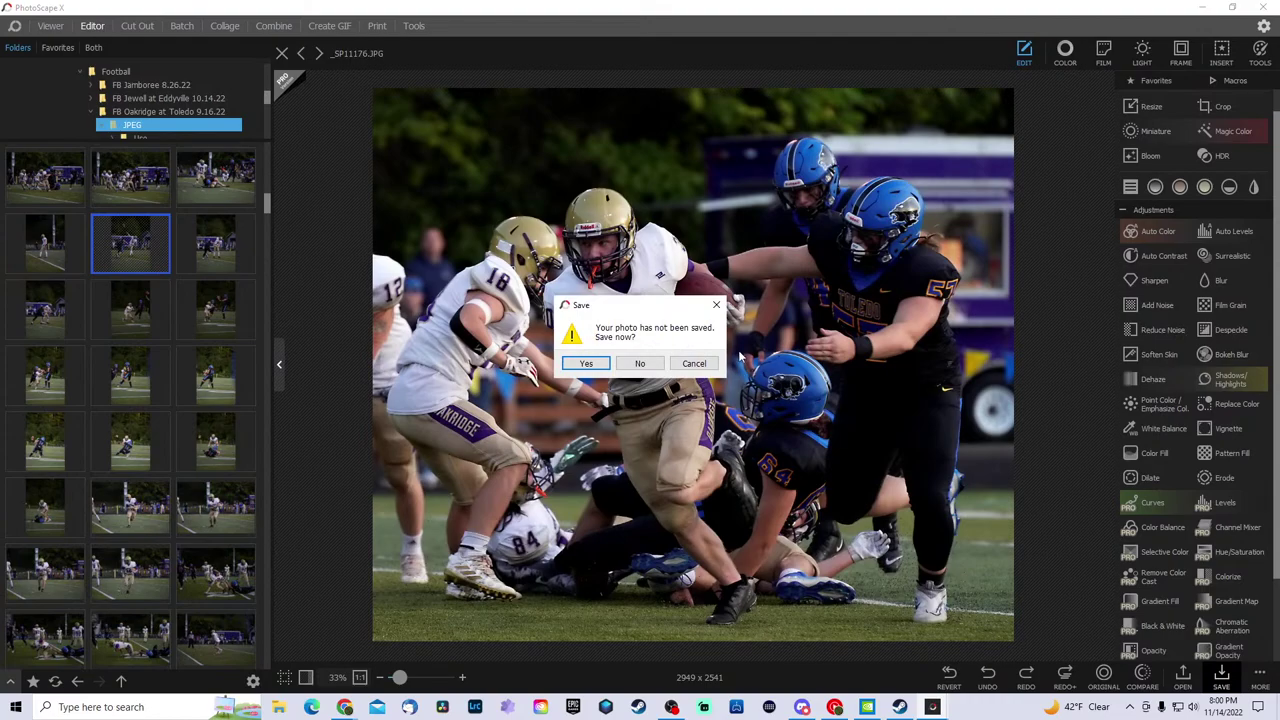
{"action": "left_click", "coordinate": [640, 363]}
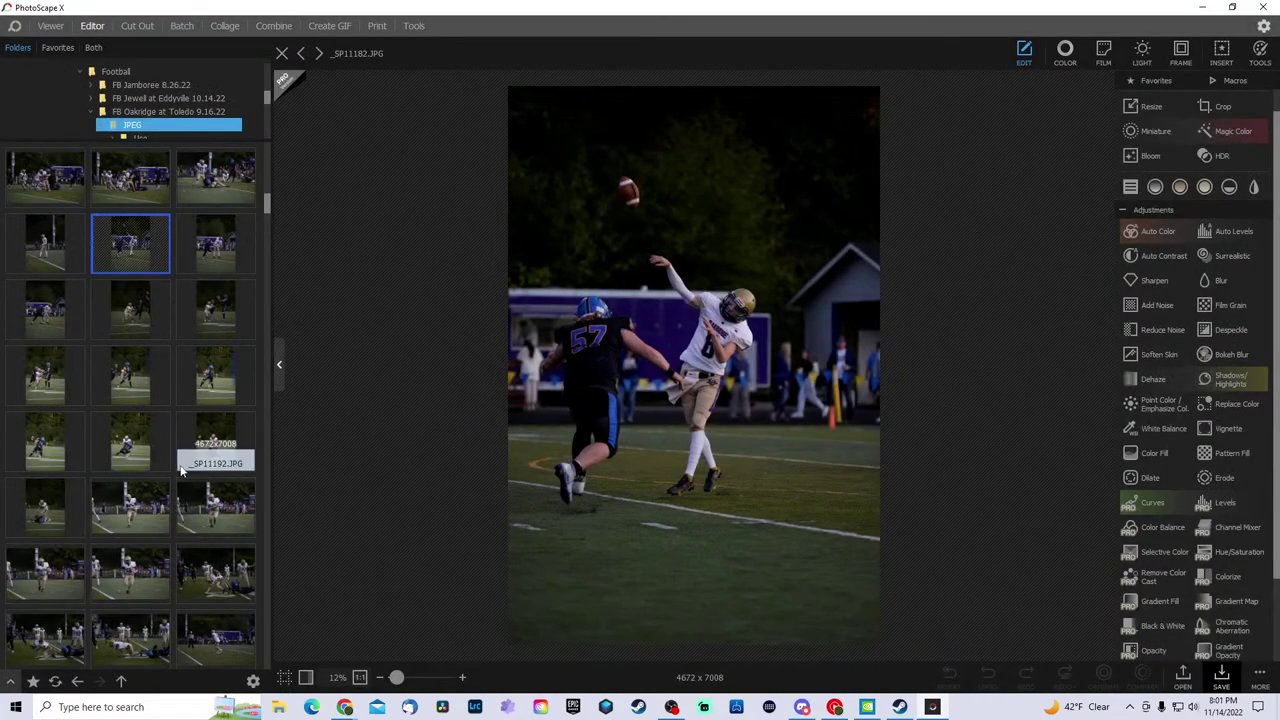
- Open the _SP11198.JPG tackle photo from the thumbnail list
{"action": "scroll", "coordinate": [143, 581], "scroll_direction": "down", "scroll_amount": 3}
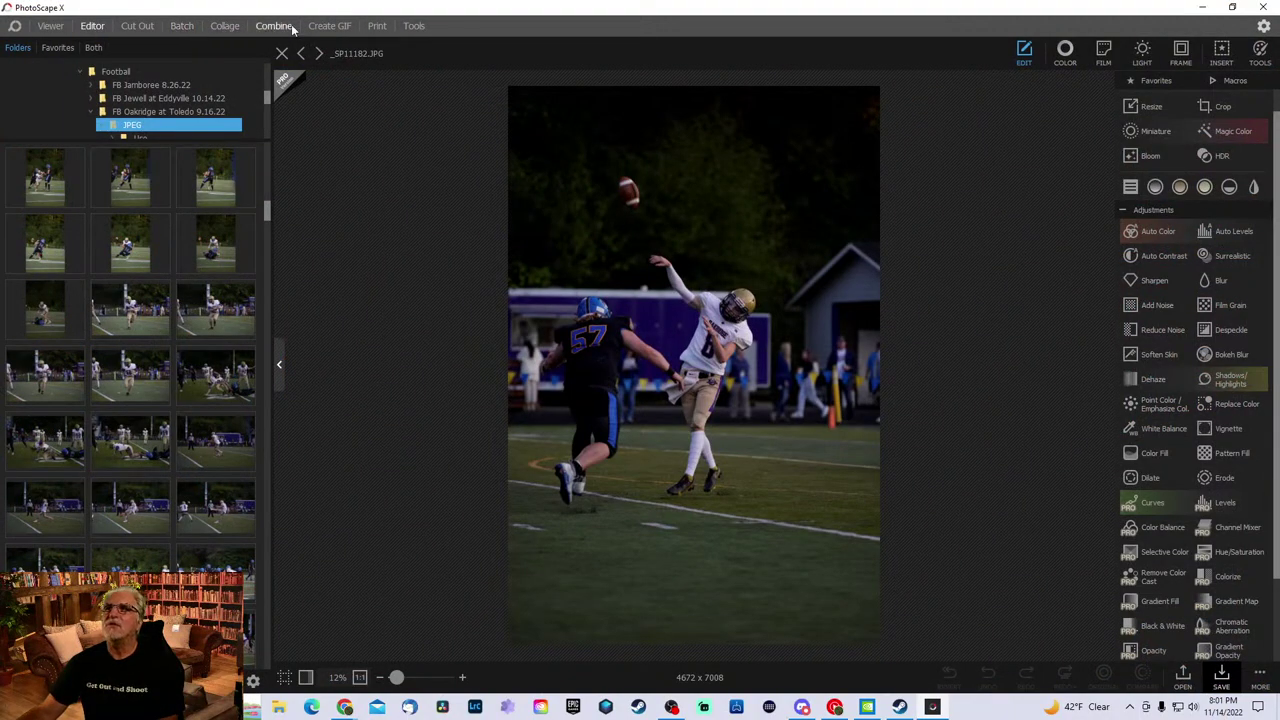
{"action": "scroll", "coordinate": [130, 450], "scroll_direction": "down", "scroll_amount": 1}
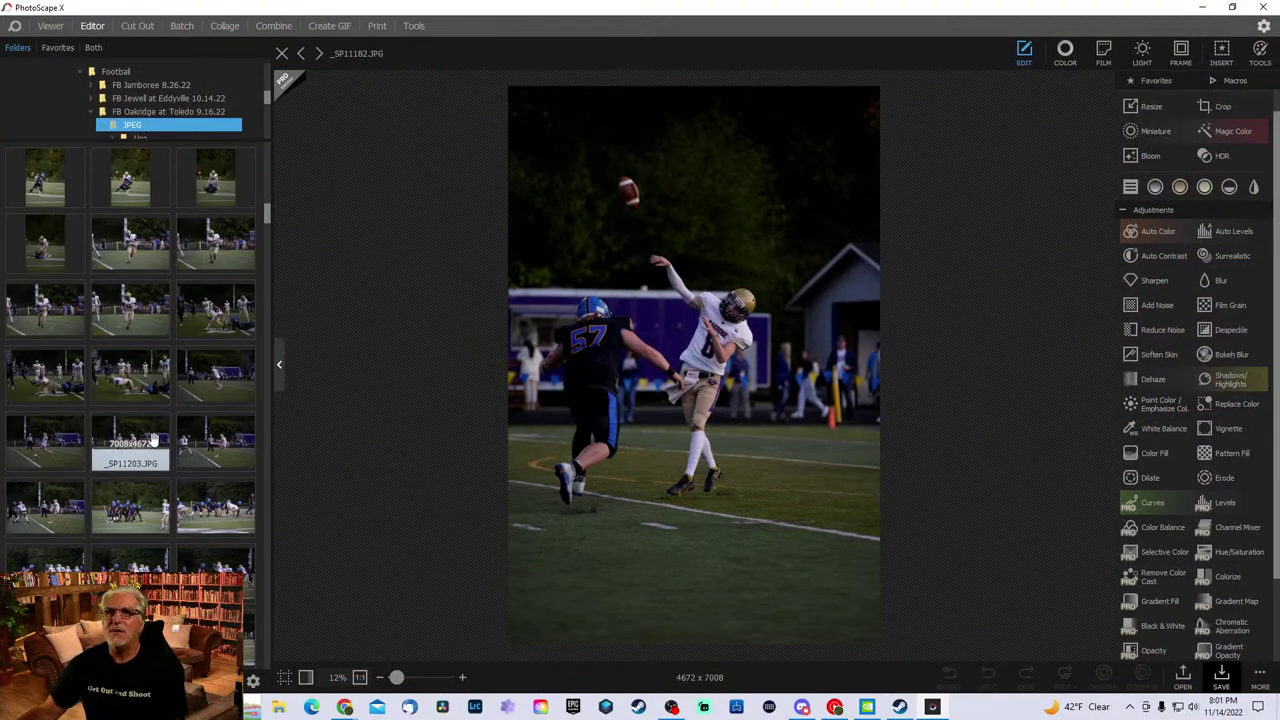
{"action": "left_click", "coordinate": [213, 316]}
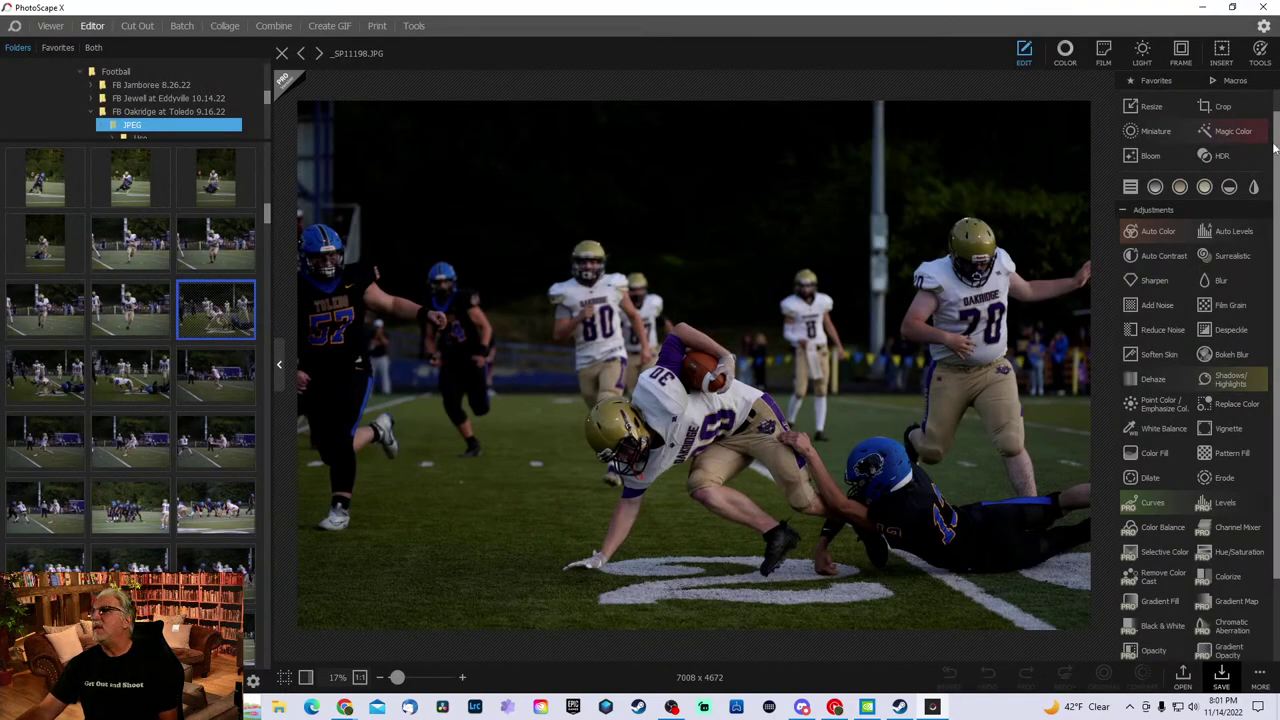
- Crop _SP11198.JPG from 7008 x 4672 to 4391 x 3382 around the ball carrier and tackler
{"action": "left_click", "coordinate": [1205, 106]}
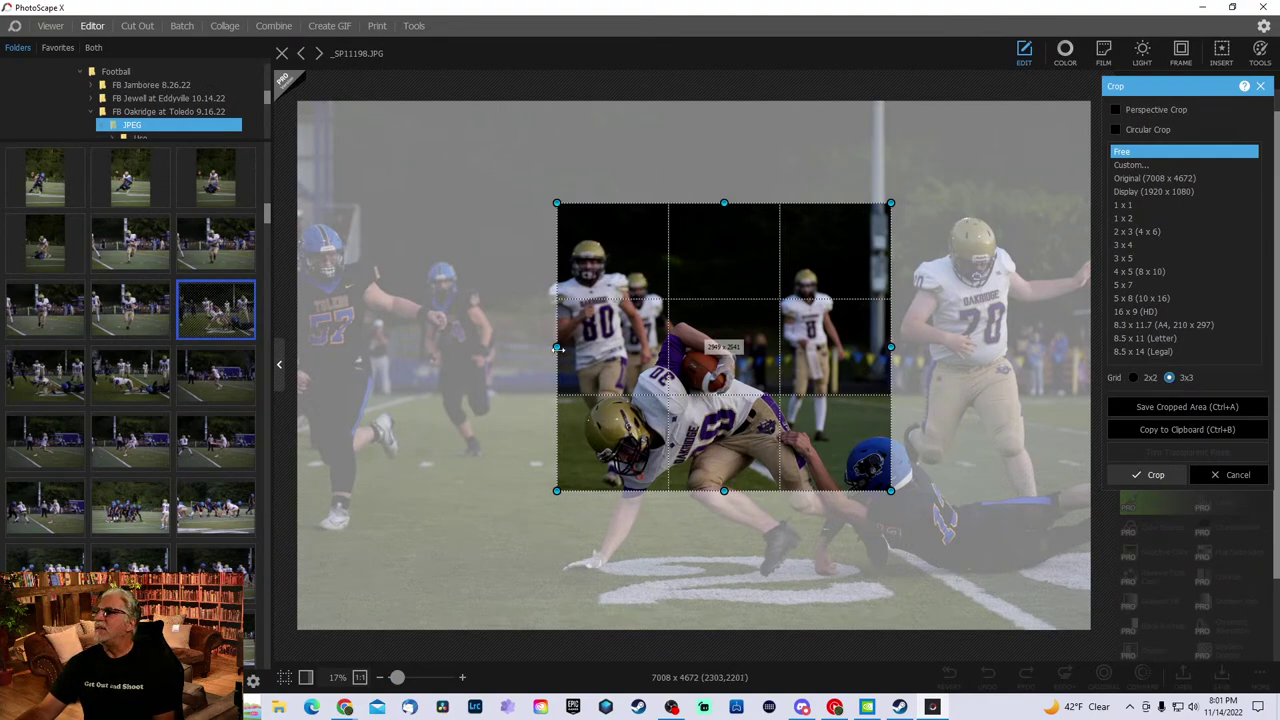
{"action": "left_click_drag", "start_coordinate": [560, 346], "coordinate": [508, 338]}
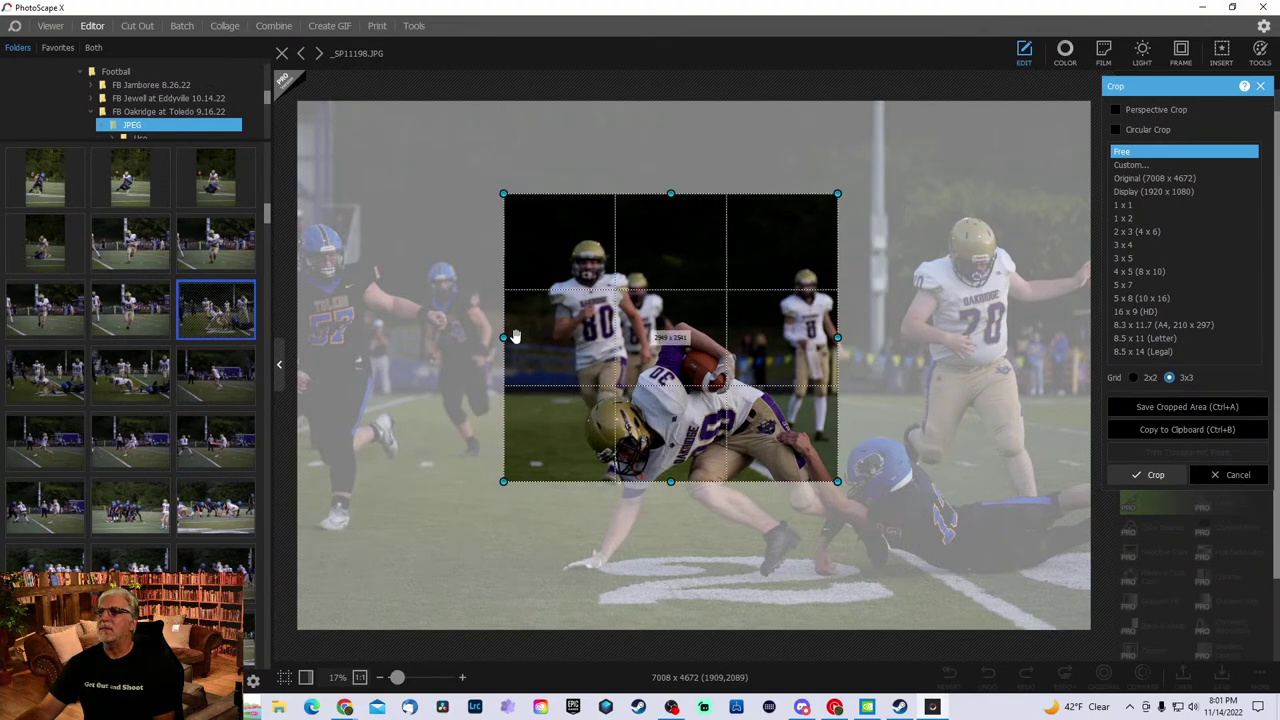
{"action": "left_click_drag", "start_coordinate": [670, 483], "coordinate": [670, 604]}
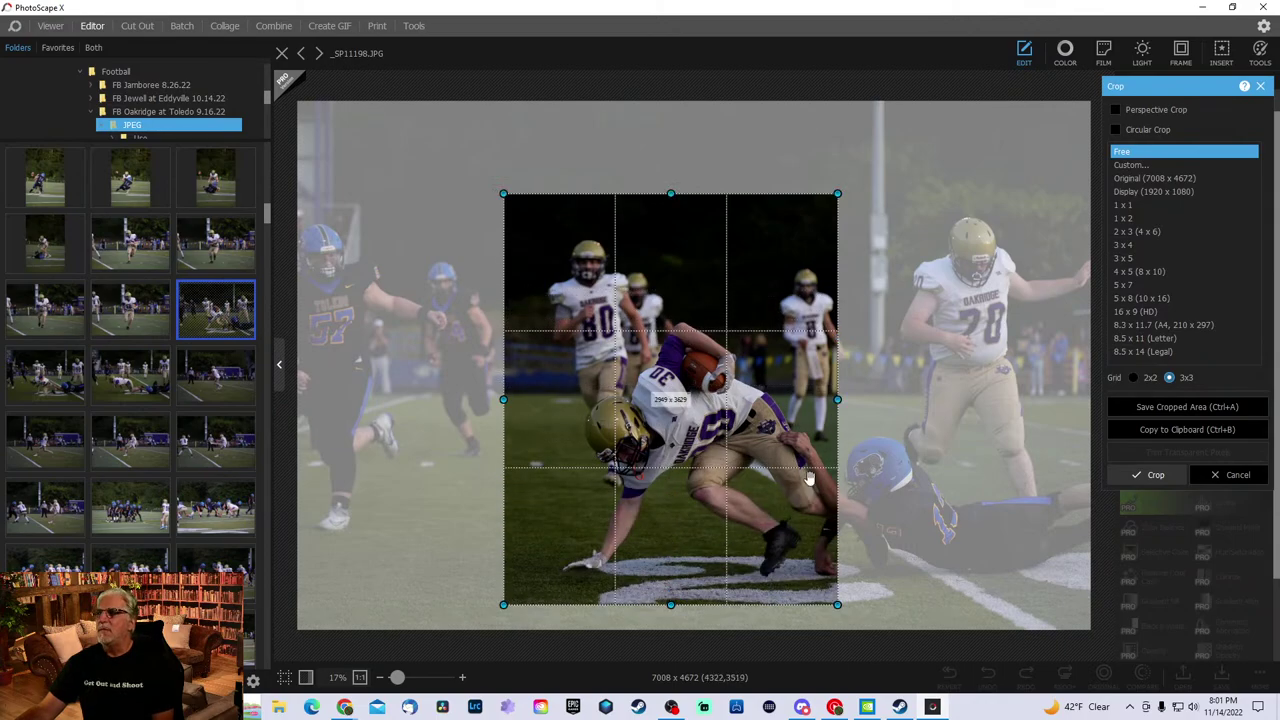
{"action": "left_click_drag", "start_coordinate": [838, 398], "coordinate": [1002, 380]}
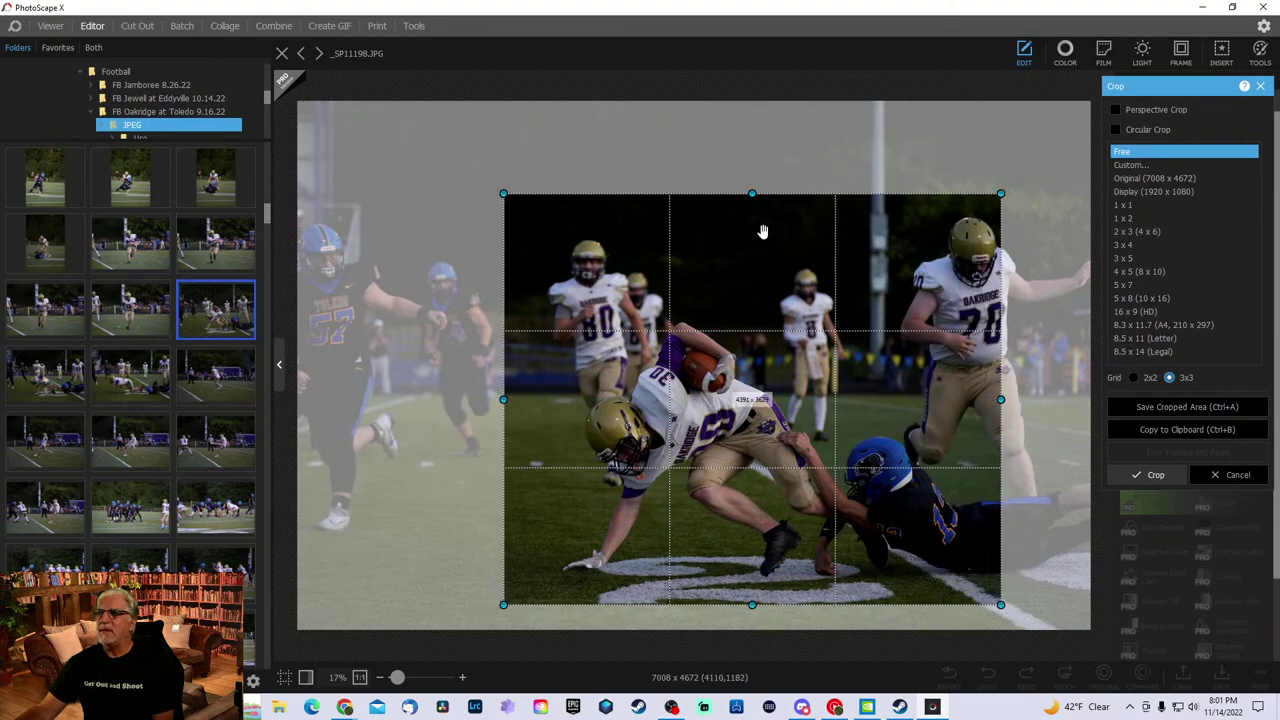
{"action": "left_click_drag", "start_coordinate": [752, 193], "coordinate": [752, 221]}
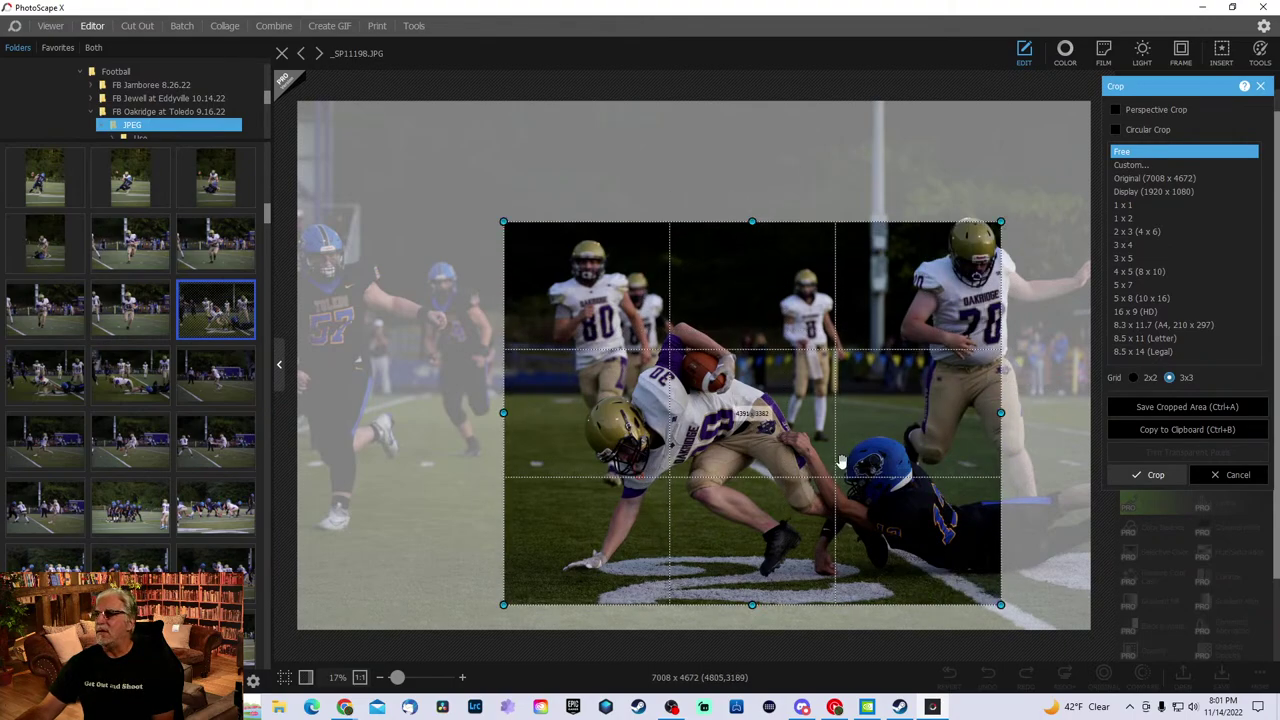
{"action": "left_click", "coordinate": [1149, 474]}
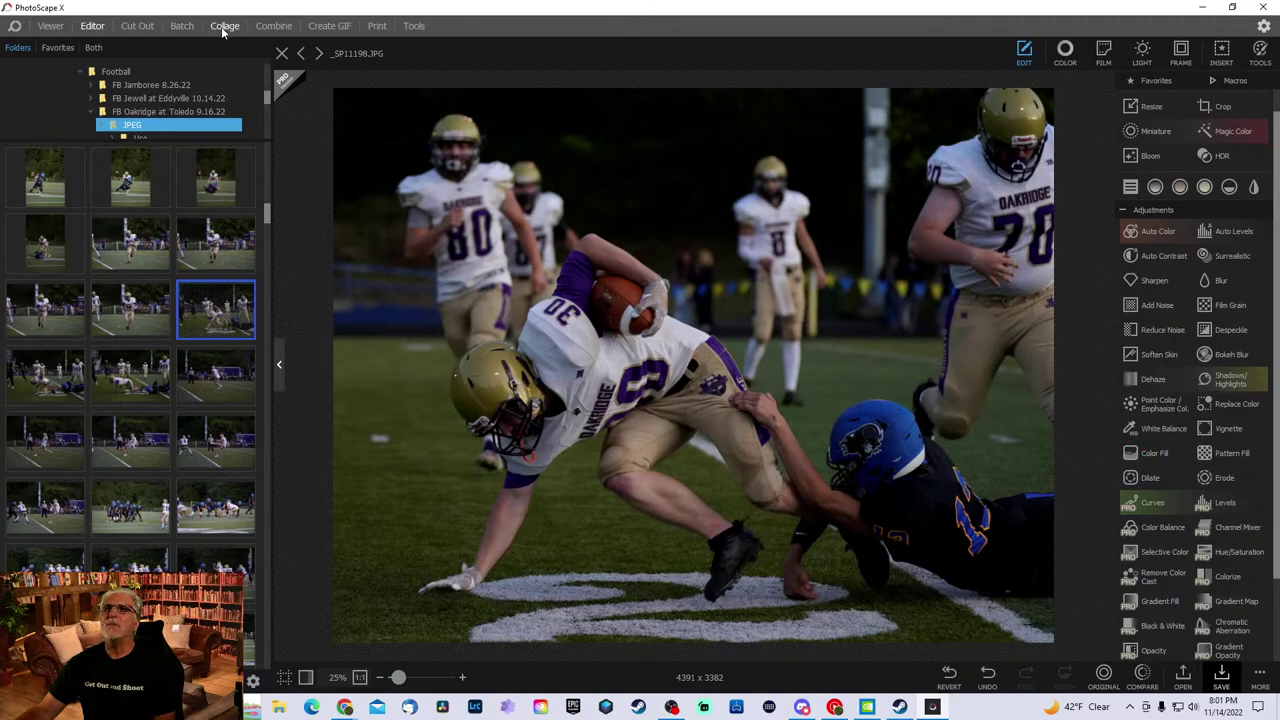
- Load the referee photo _SP11155.JPG into the Cut Out workspace
{"action": "left_click", "coordinate": [136, 26]}
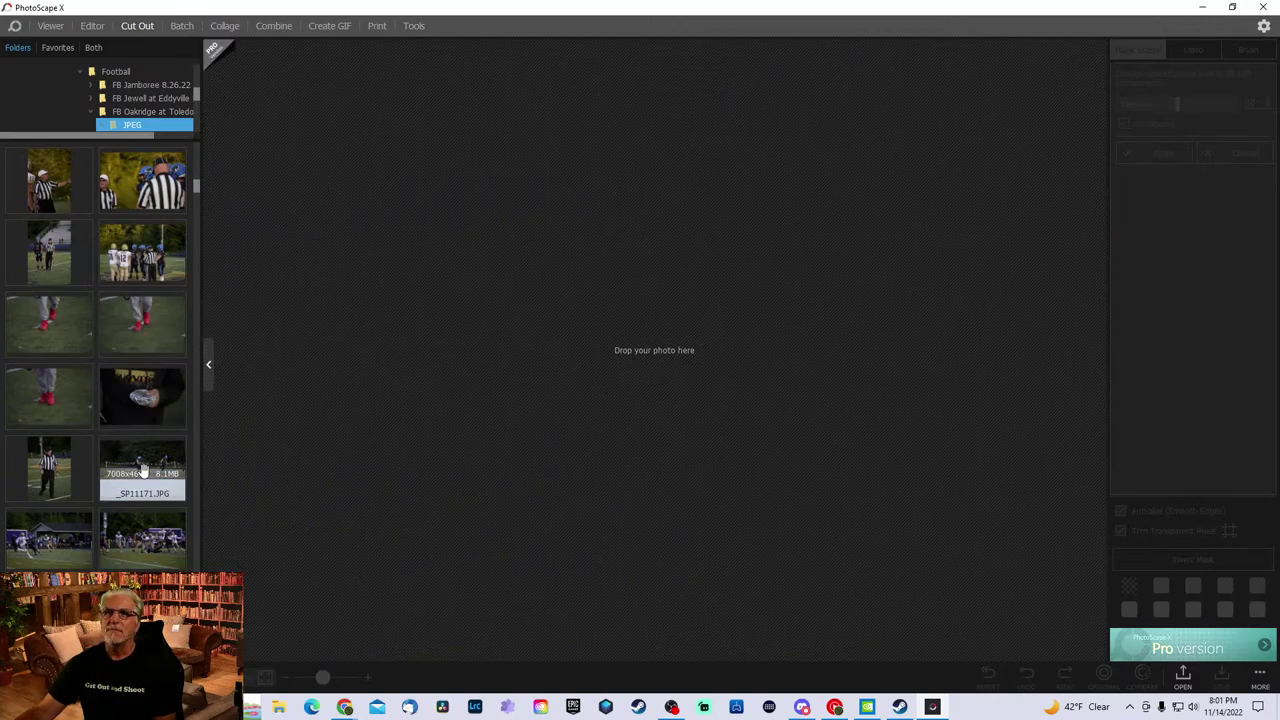
{"action": "scroll", "coordinate": [143, 472], "scroll_direction": "down", "scroll_amount": 5}
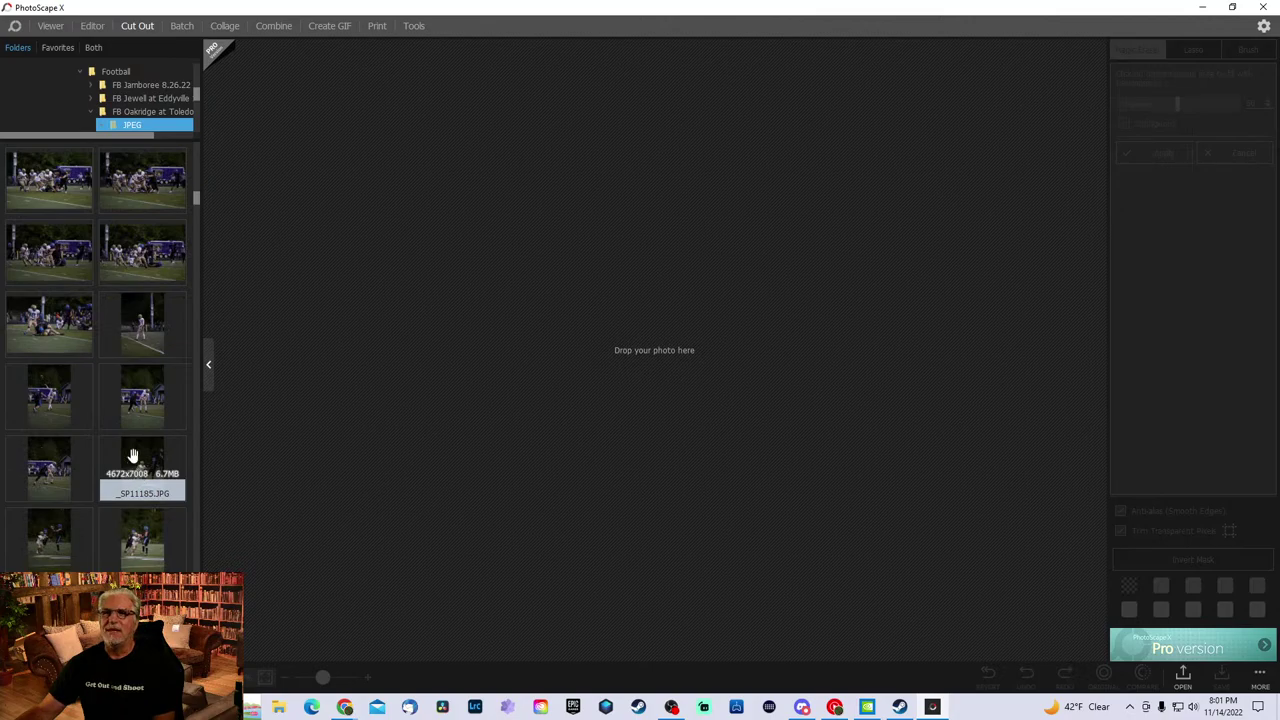
{"action": "scroll", "coordinate": [92, 377], "scroll_direction": "up", "scroll_amount": 5}
{"action": "scroll", "coordinate": [102, 382], "scroll_direction": "up", "scroll_amount": 3}
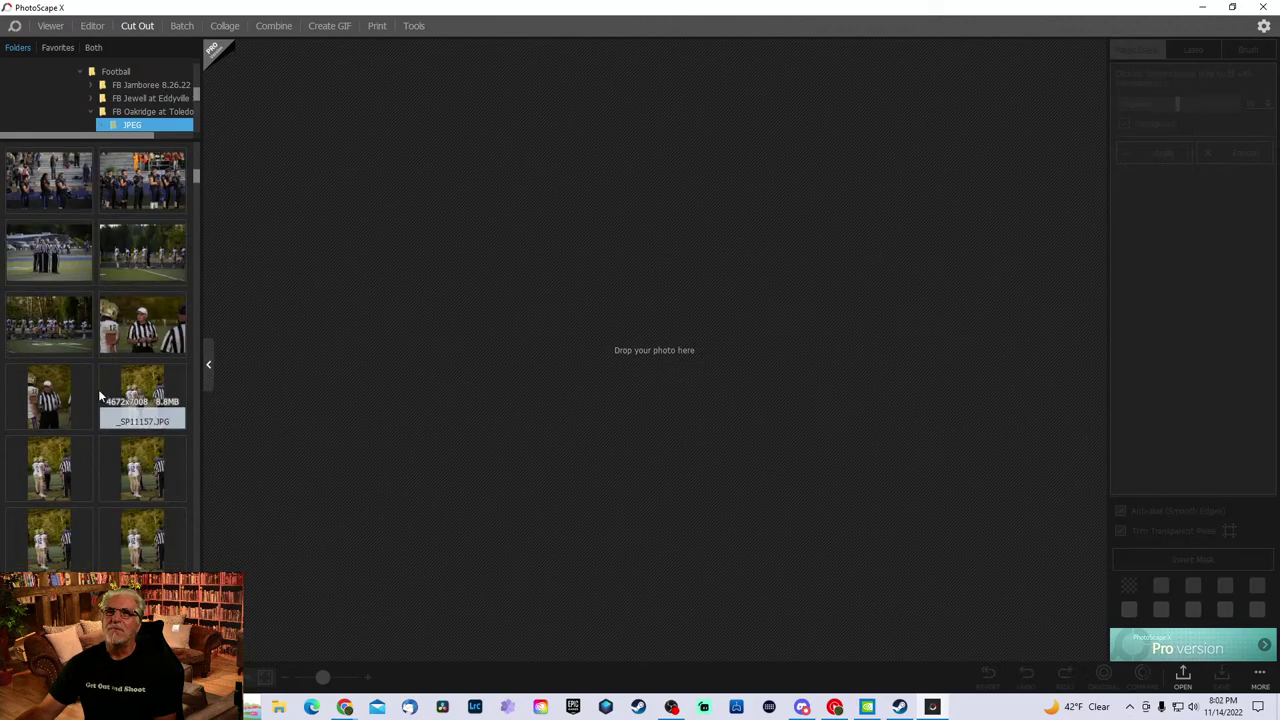
{"action": "left_click", "coordinate": [130, 400]}
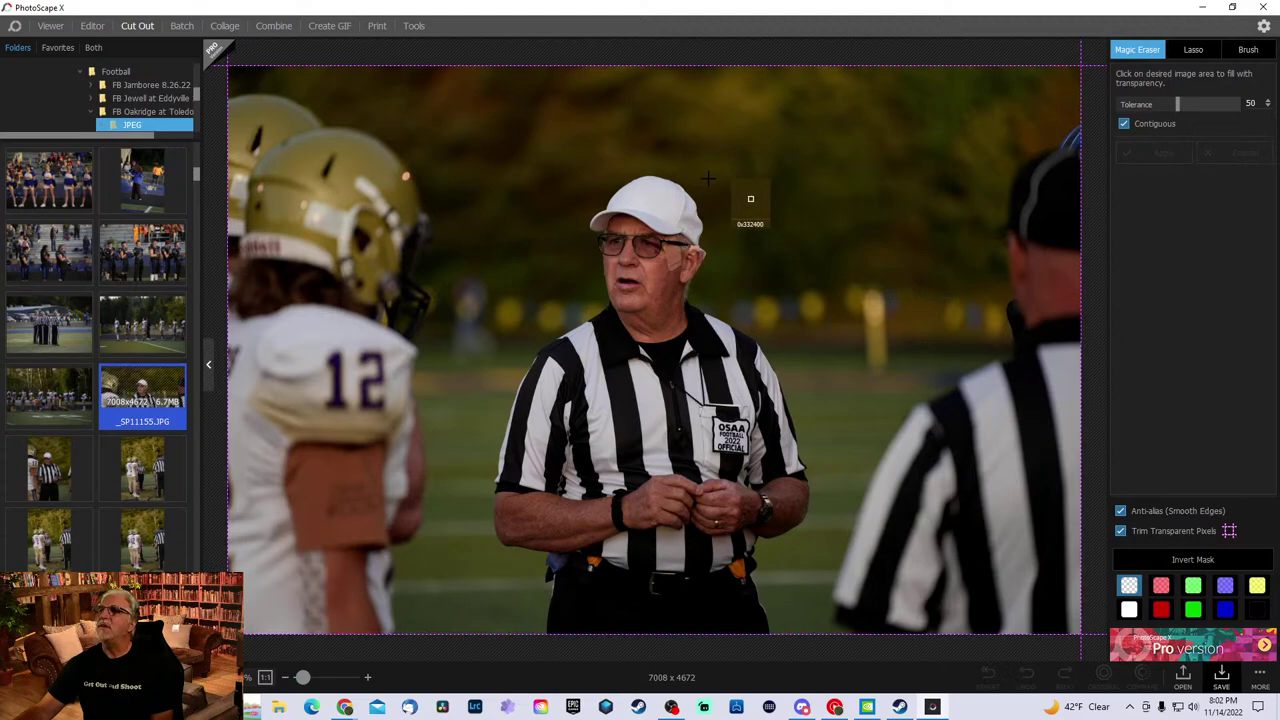
{"action": "left_click", "coordinate": [870, 165]}
{"action": "left_click", "coordinate": [1205, 51]}
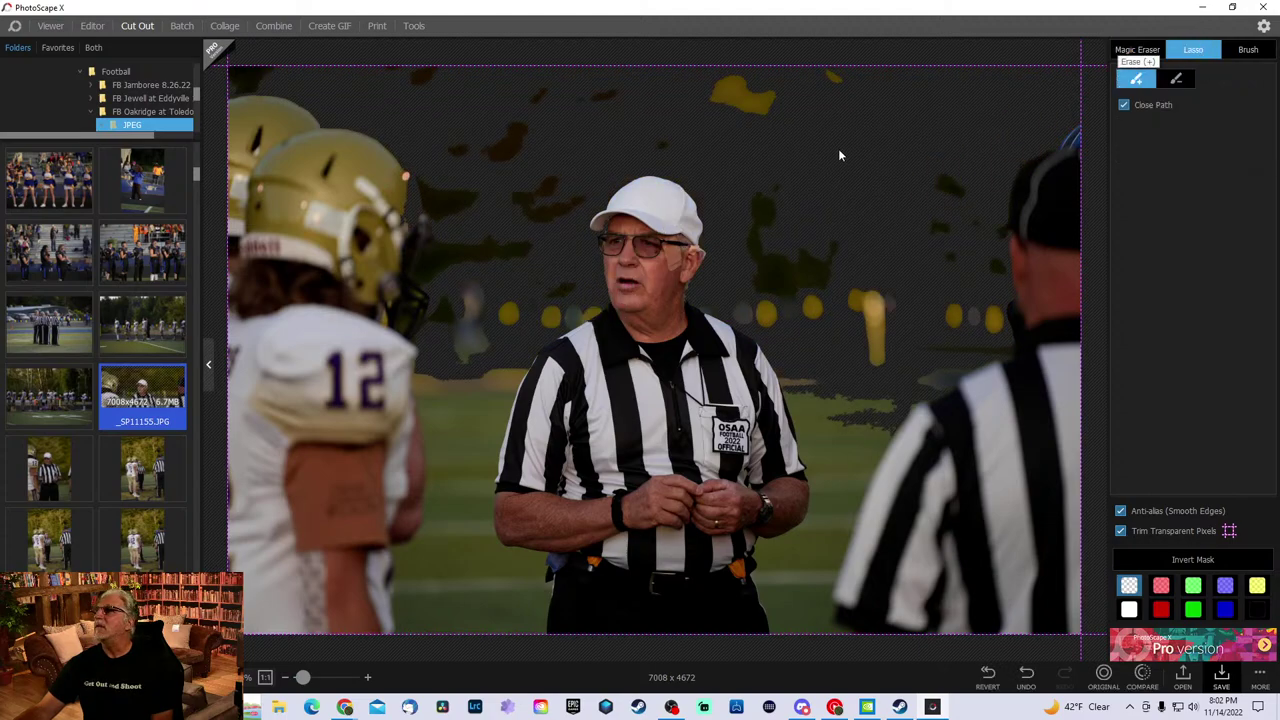
{"action": "mouse_move", "coordinate": [657, 172]}
{"action": "left_mouse_down"}
{"action": "mouse_move", "coordinate": [587, 198]}
{"action": "mouse_move", "coordinate": [561, 314]}
{"action": "mouse_move", "coordinate": [527, 362]}
{"action": "mouse_move", "coordinate": [760, 449]}
{"action": "mouse_move", "coordinate": [800, 519]}
{"action": "mouse_move", "coordinate": [818, 566]}
{"action": "mouse_move", "coordinate": [682, 655]}
{"action": "mouse_move", "coordinate": [443, 535]}
{"action": "mouse_move", "coordinate": [464, 334]}
{"action": "mouse_move", "coordinate": [594, 302]}
{"action": "left_mouse_up"}
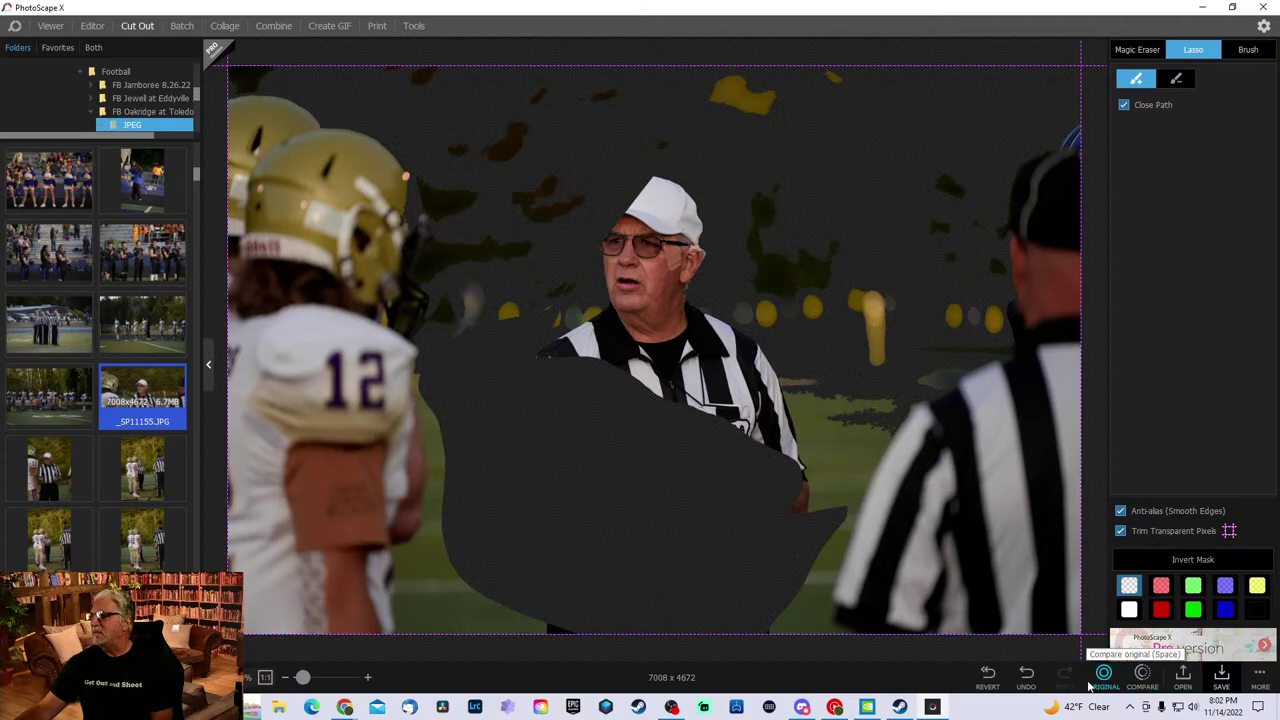
{"action": "left_click", "coordinate": [1026, 674]}
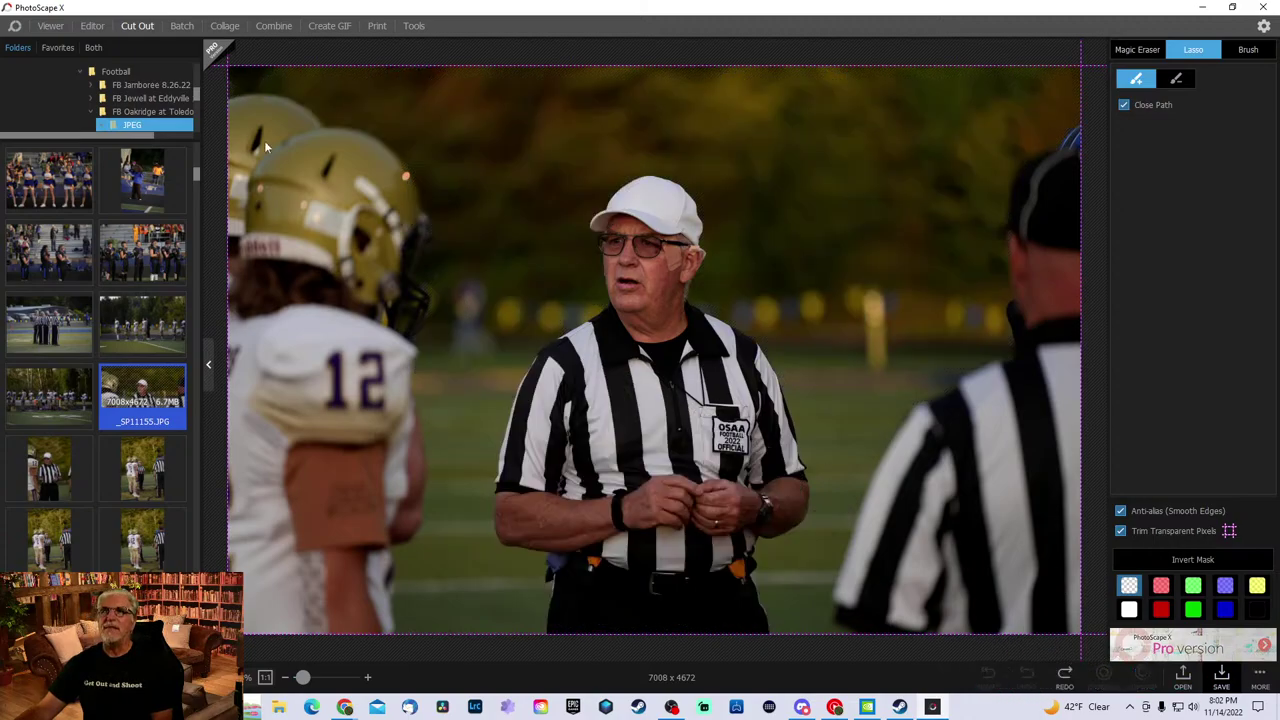
- Add _SP11155.JPG as a single 500 x 333 GIF frame with 0.50 sec duration
{"action": "left_click", "coordinate": [333, 28]}
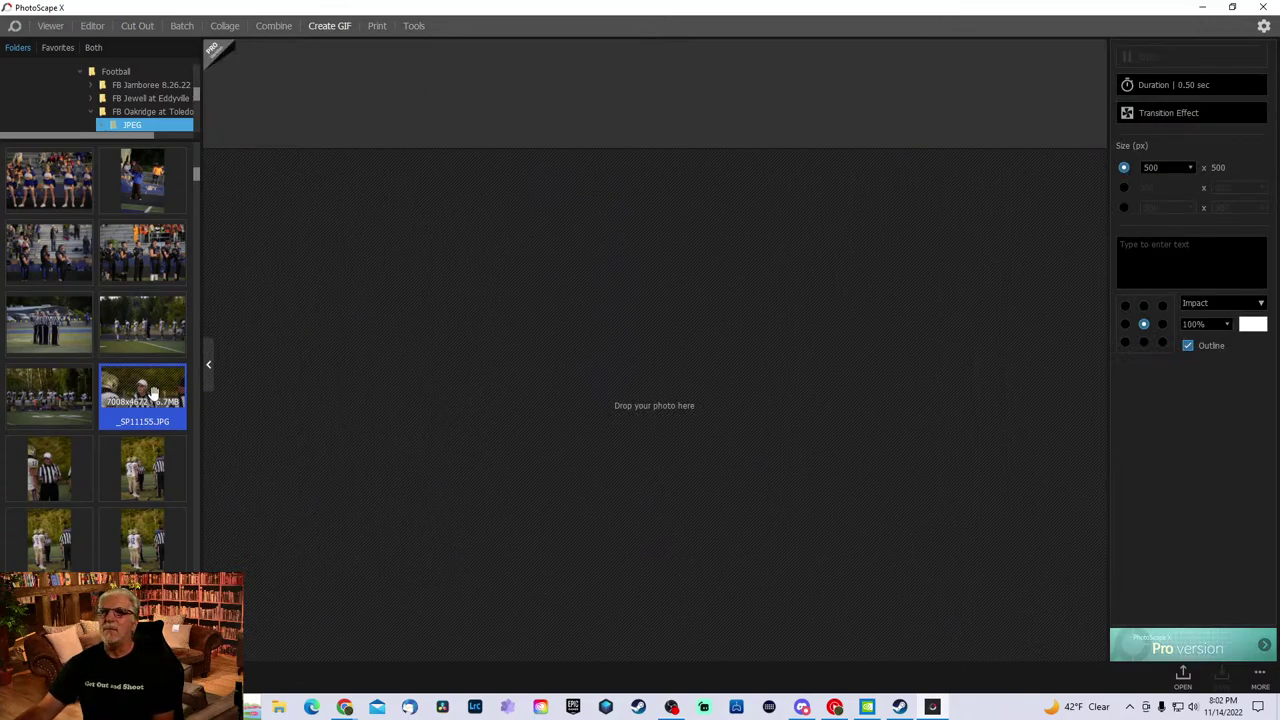
{"action": "left_click_drag", "start_coordinate": [152, 395], "coordinate": [519, 368]}
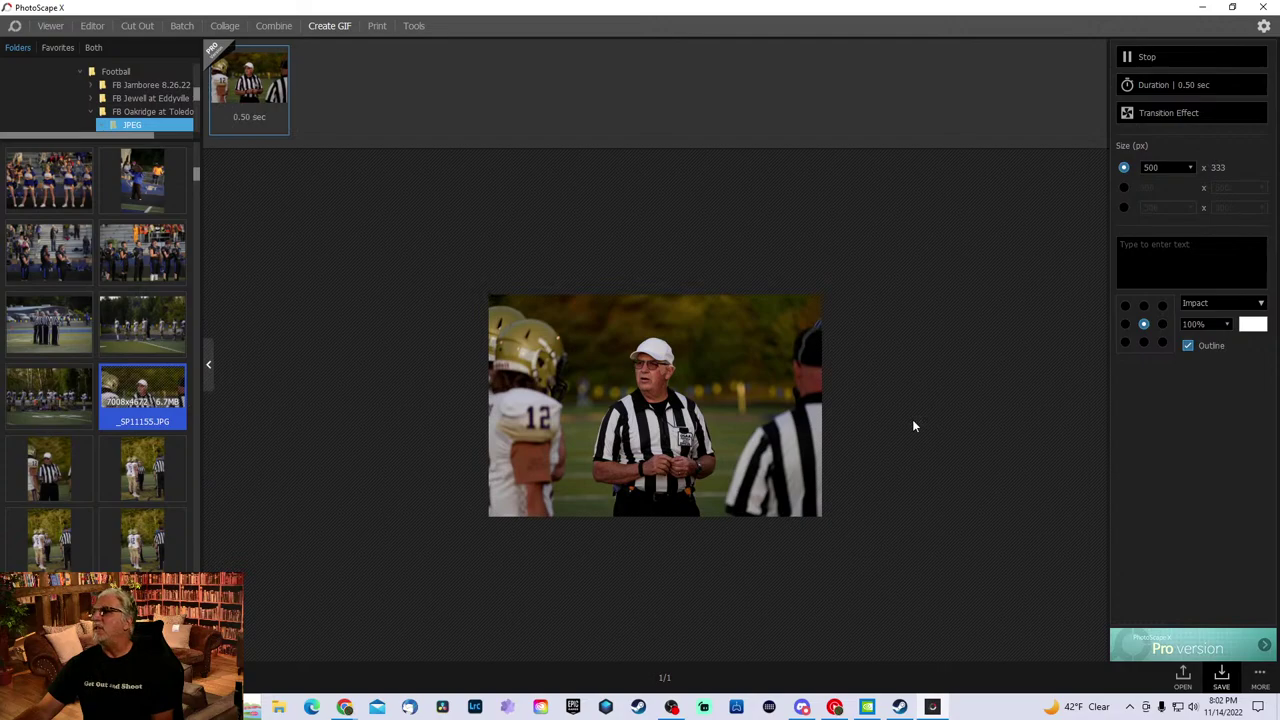
{"action": "left_click", "coordinate": [1190, 87]}
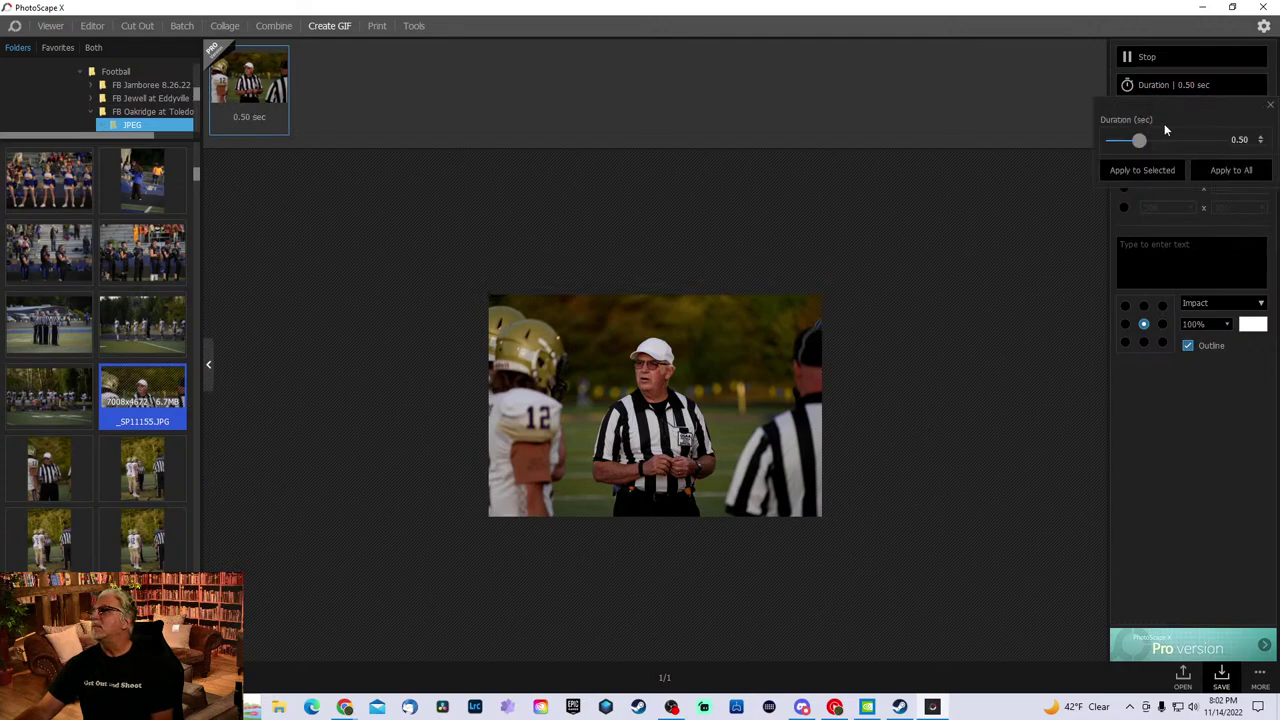
{"action": "left_click_drag", "start_coordinate": [1141, 140], "coordinate": [1121, 148]}
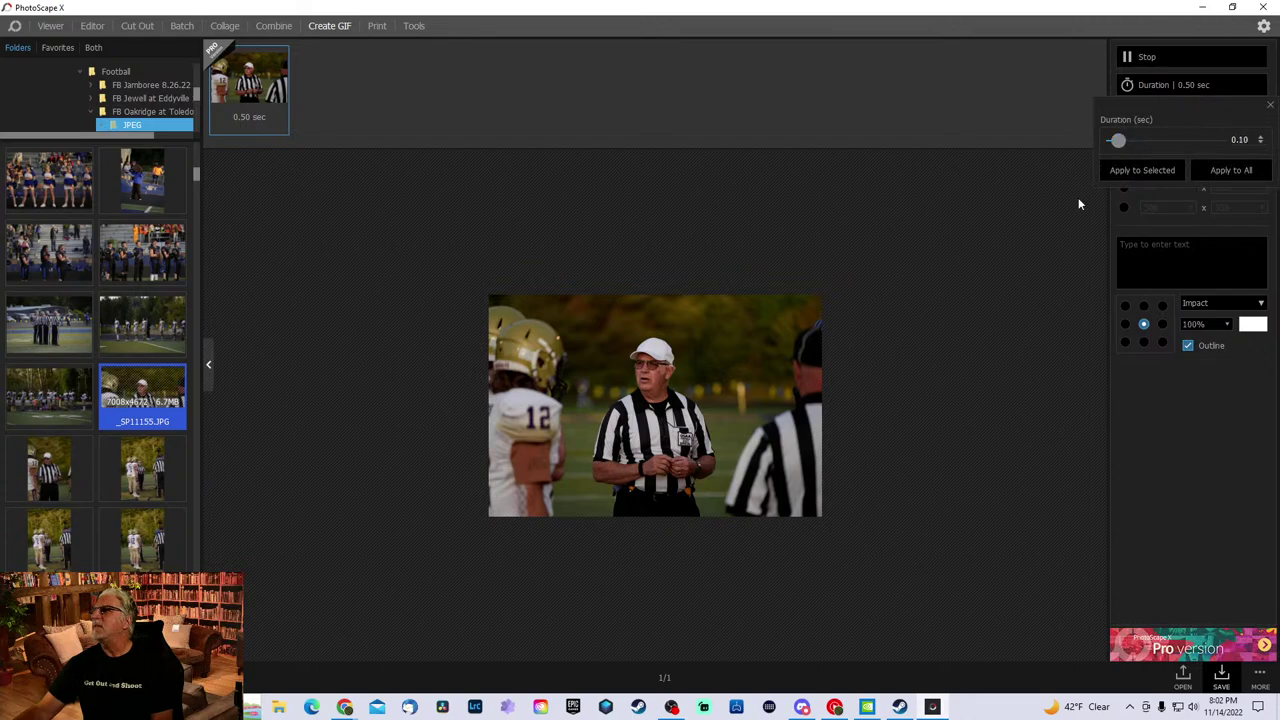
{"action": "left_click", "coordinate": [646, 372]}
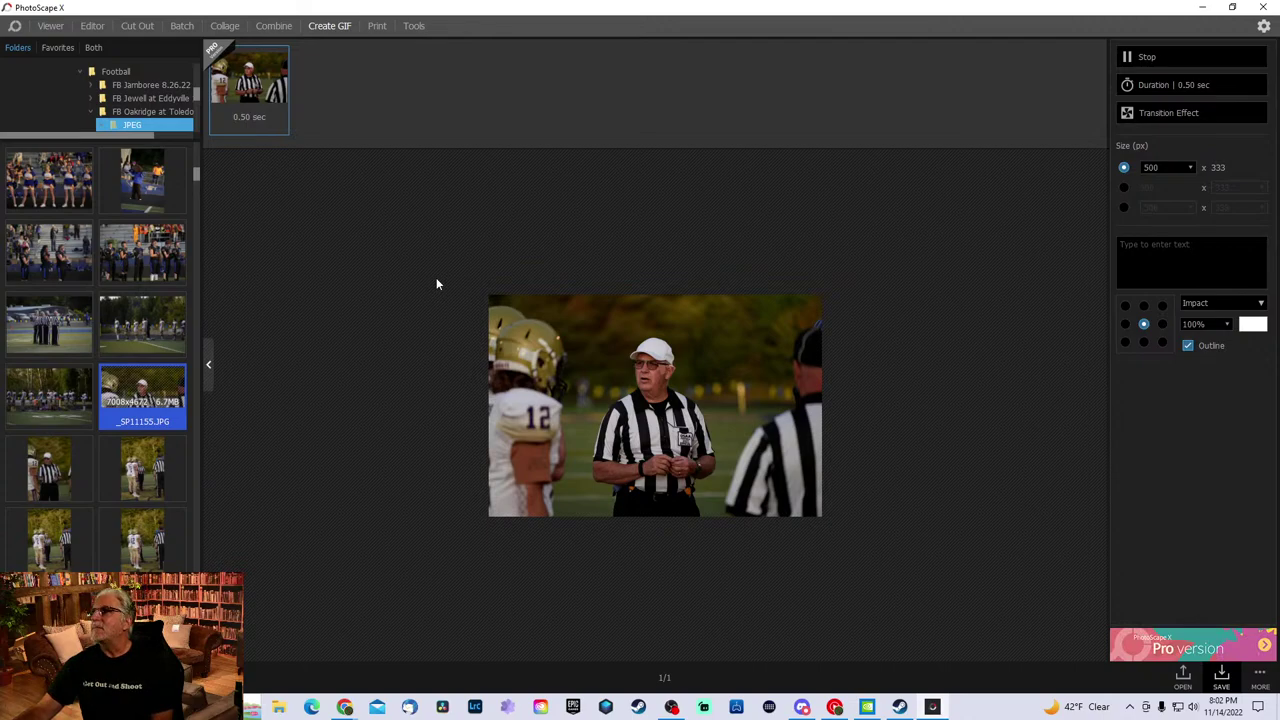
- Bring the cropped tackle photo into Editor and apply Auto Levels with threshold 87
{"action": "left_click", "coordinate": [50, 25]}
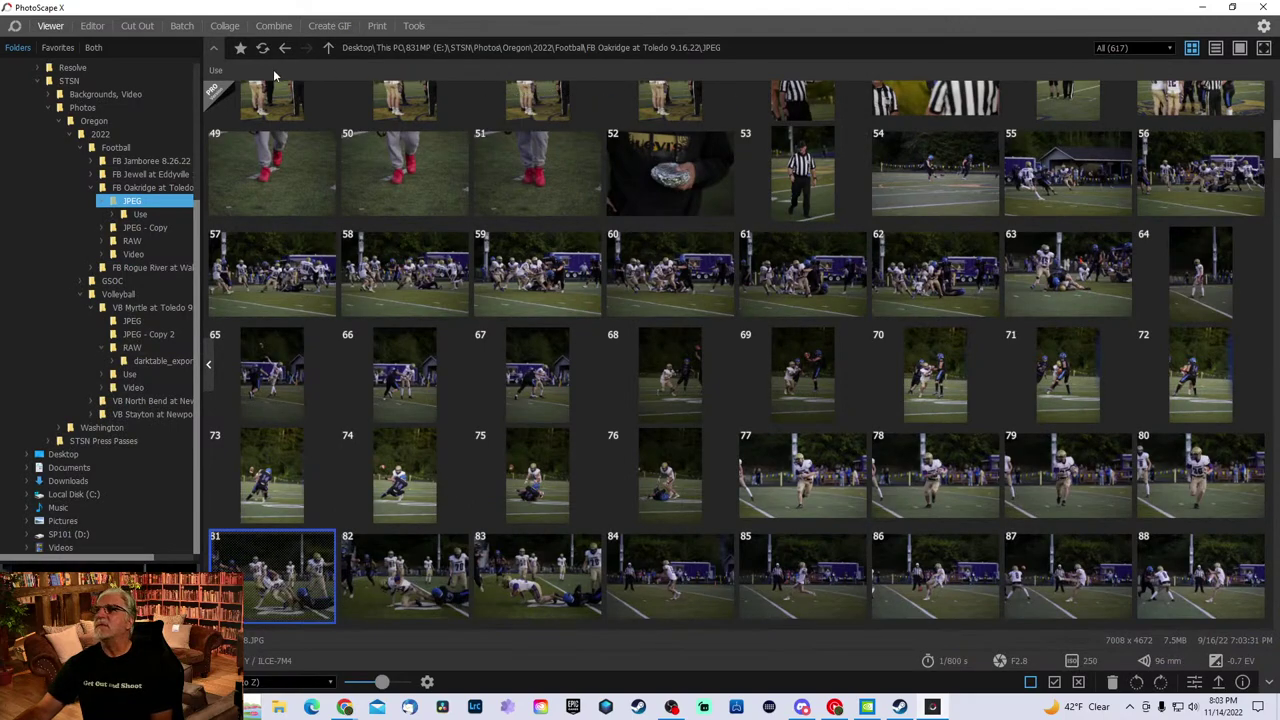
{"action": "double_click", "coordinate": [280, 585]}
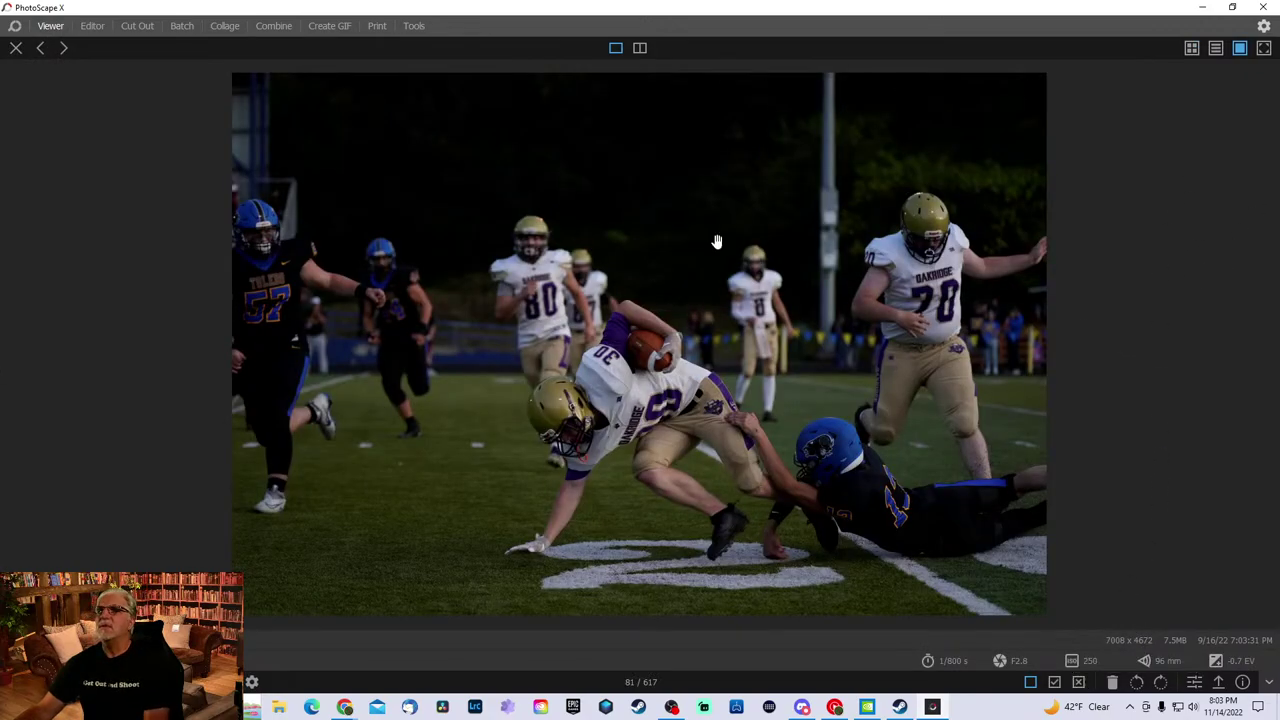
{"action": "left_click", "coordinate": [92, 27]}
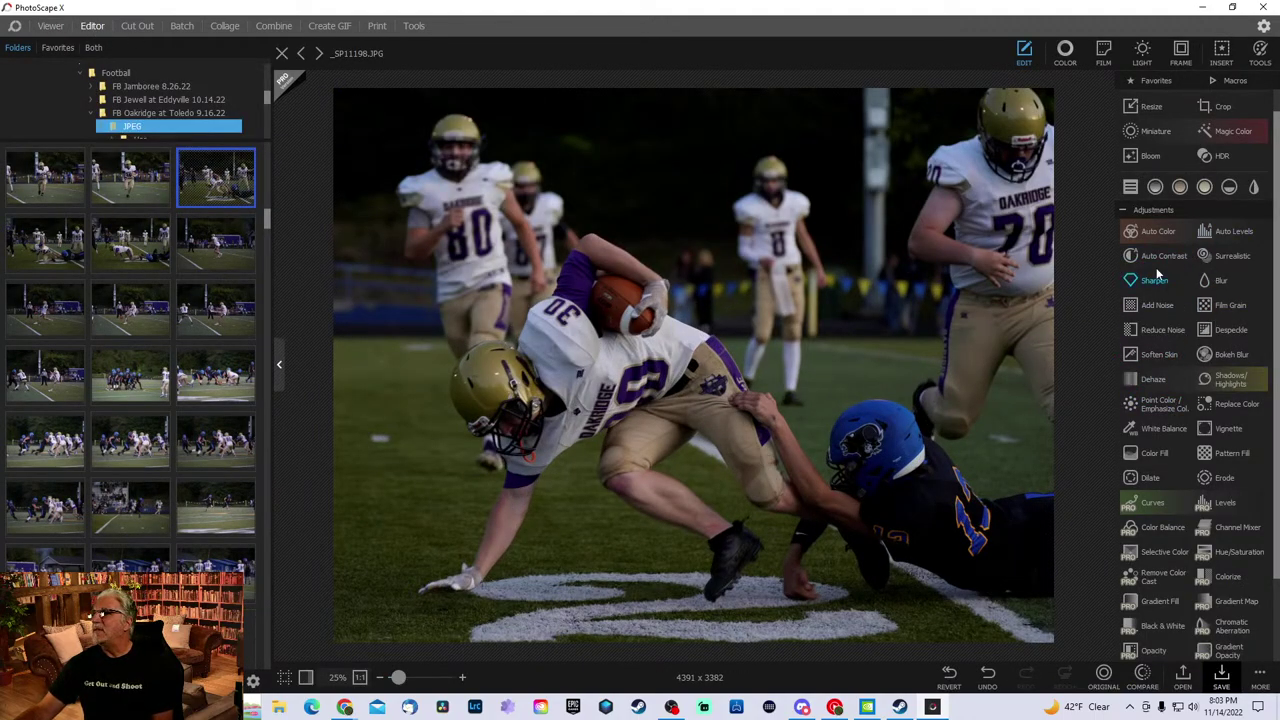
{"action": "left_click", "coordinate": [1240, 236]}
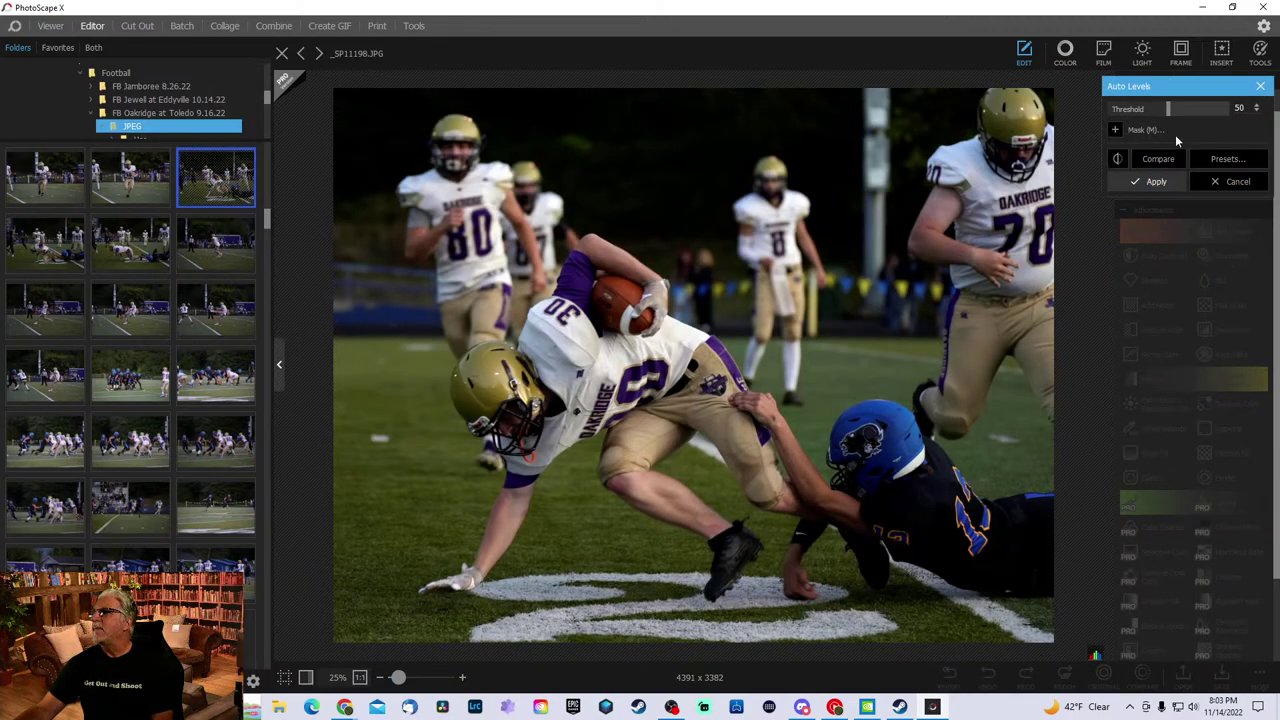
{"action": "left_click_drag", "start_coordinate": [1170, 115], "coordinate": [1265, 111]}
{"action": "left_click", "coordinate": [1155, 184]}
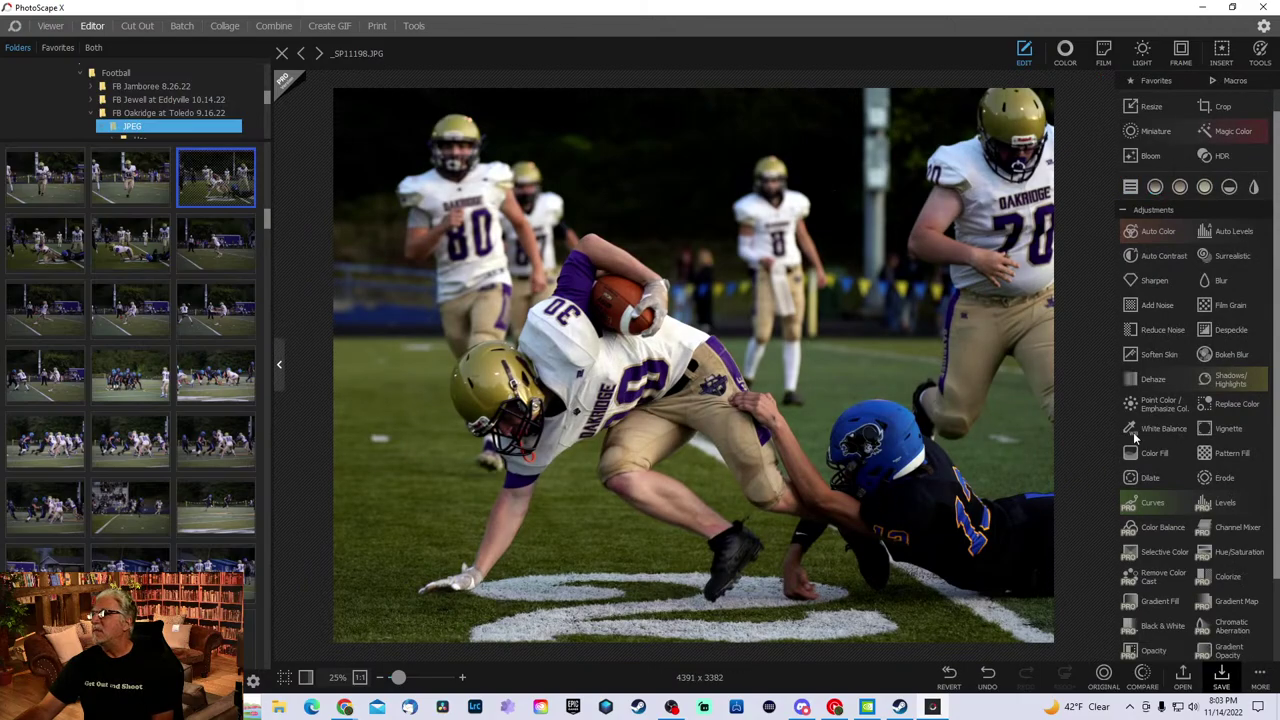
- Sharpen the photo with radius 10.5 and amount 141
{"action": "left_click", "coordinate": [1157, 282]}
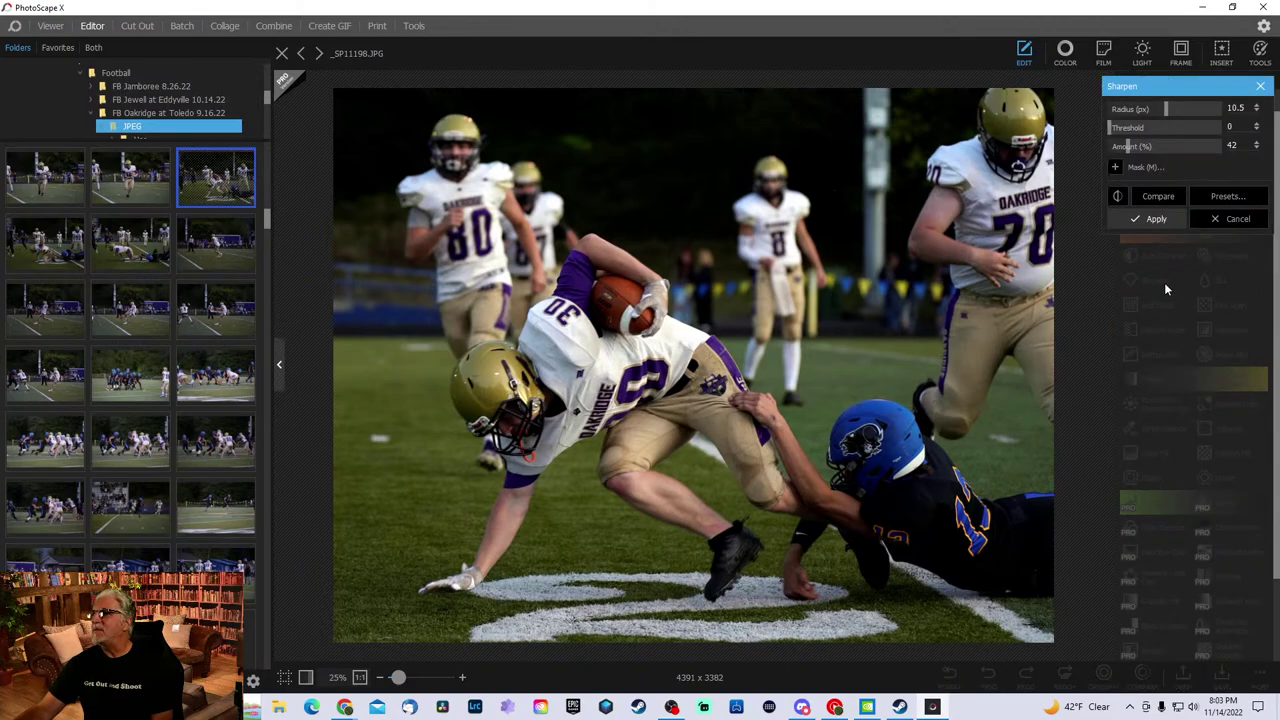
{"action": "left_click_drag", "start_coordinate": [1127, 147], "coordinate": [1196, 148]}
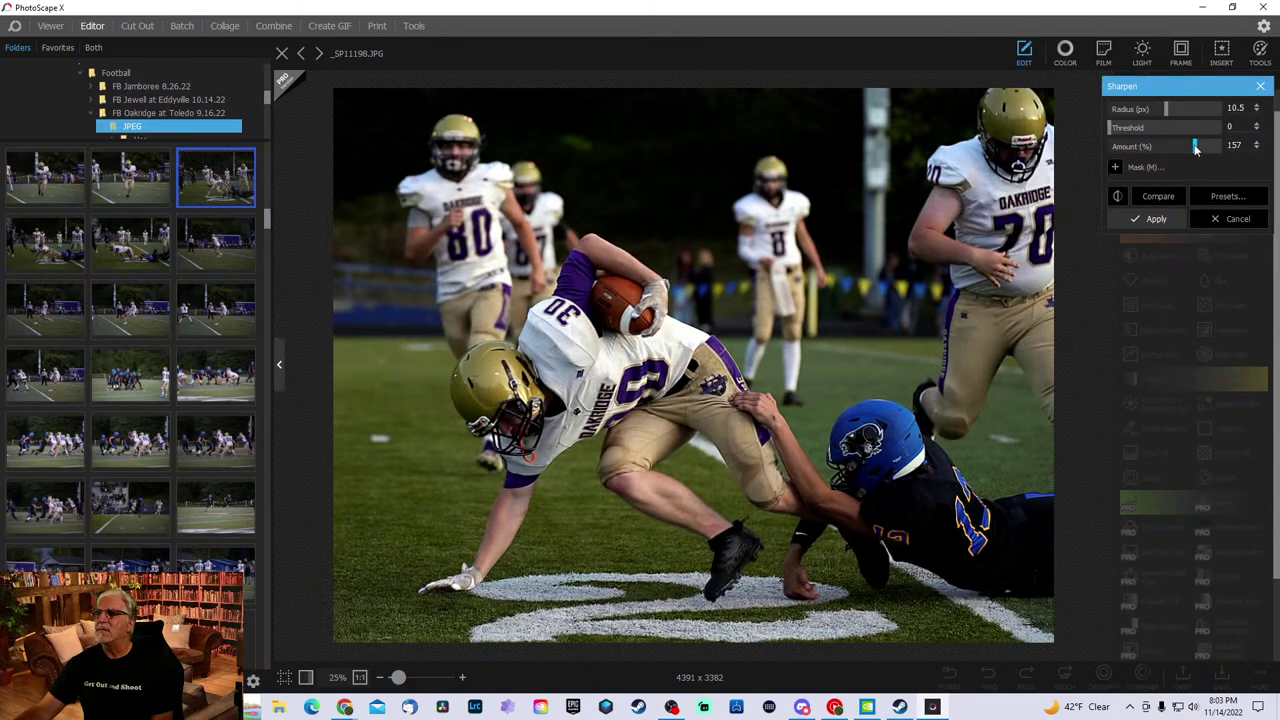
{"action": "left_click", "coordinate": [1150, 218]}
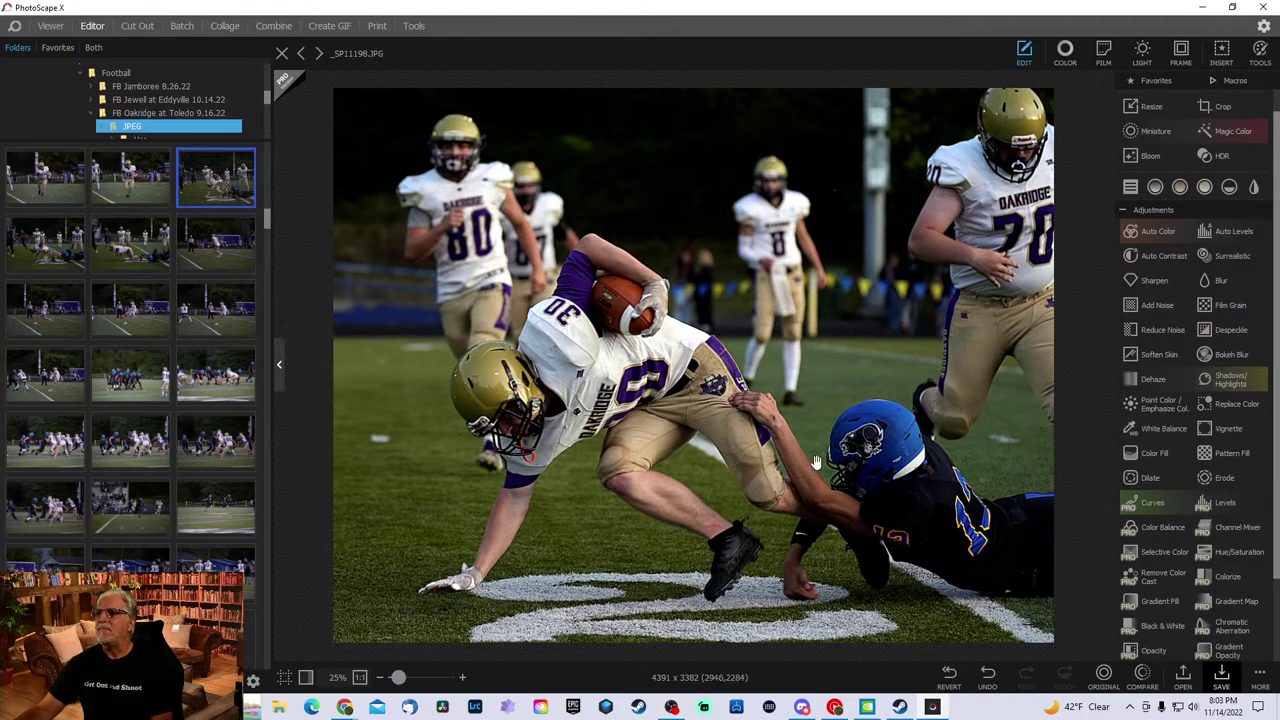
- Crop the photo tighter around the two players, trimming the sky and right side
{"action": "left_click", "coordinate": [1222, 110]}
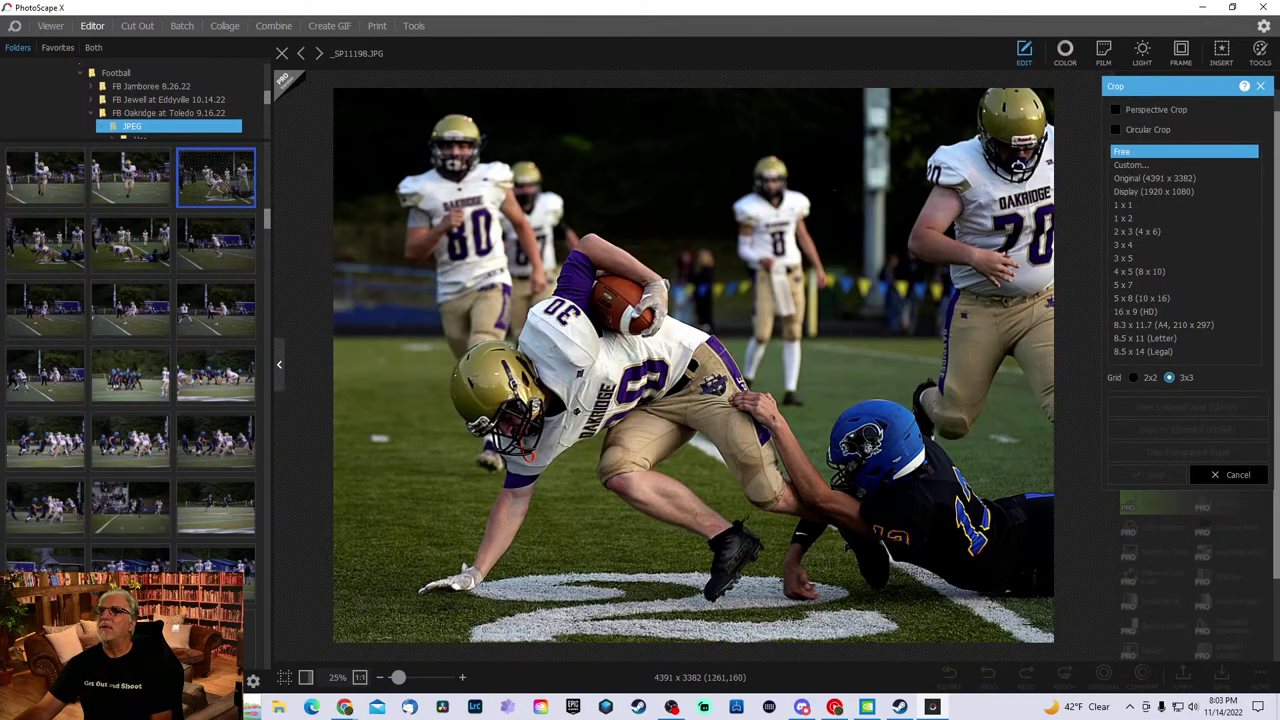
{"action": "left_click_drag", "start_coordinate": [406, 112], "coordinate": [993, 628]}
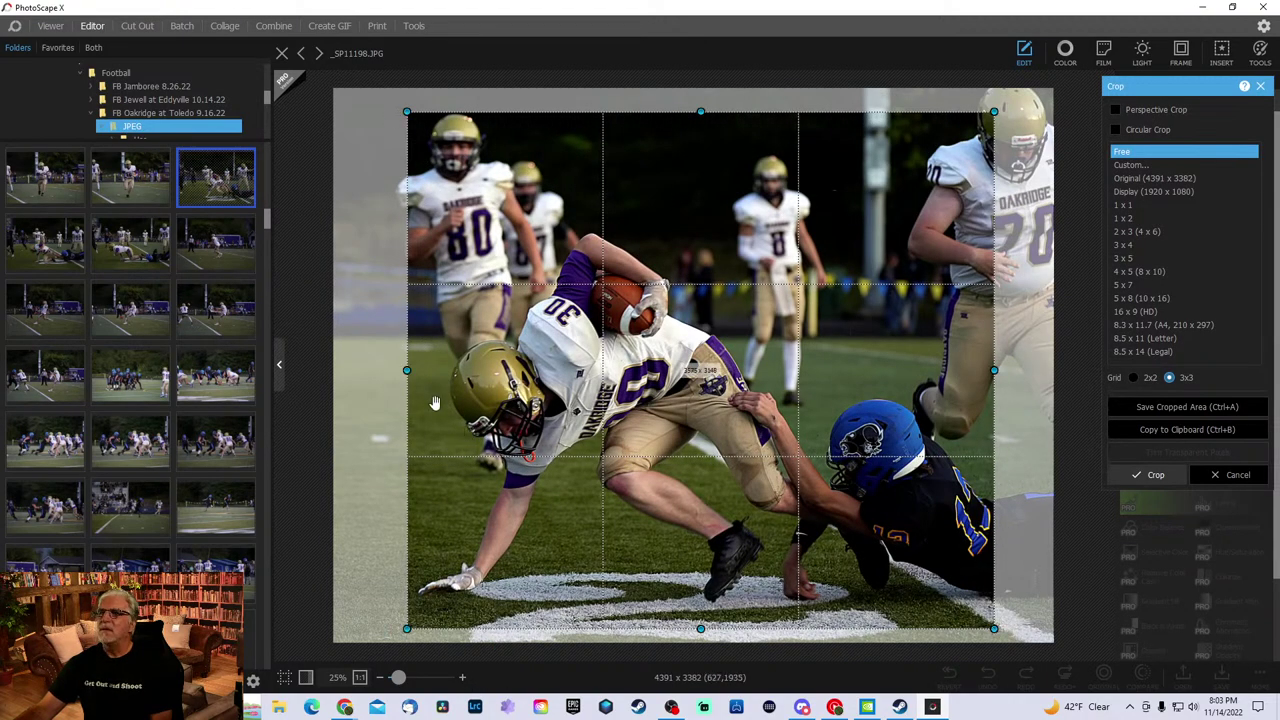
{"action": "left_click_drag", "start_coordinate": [406, 375], "coordinate": [353, 372]}
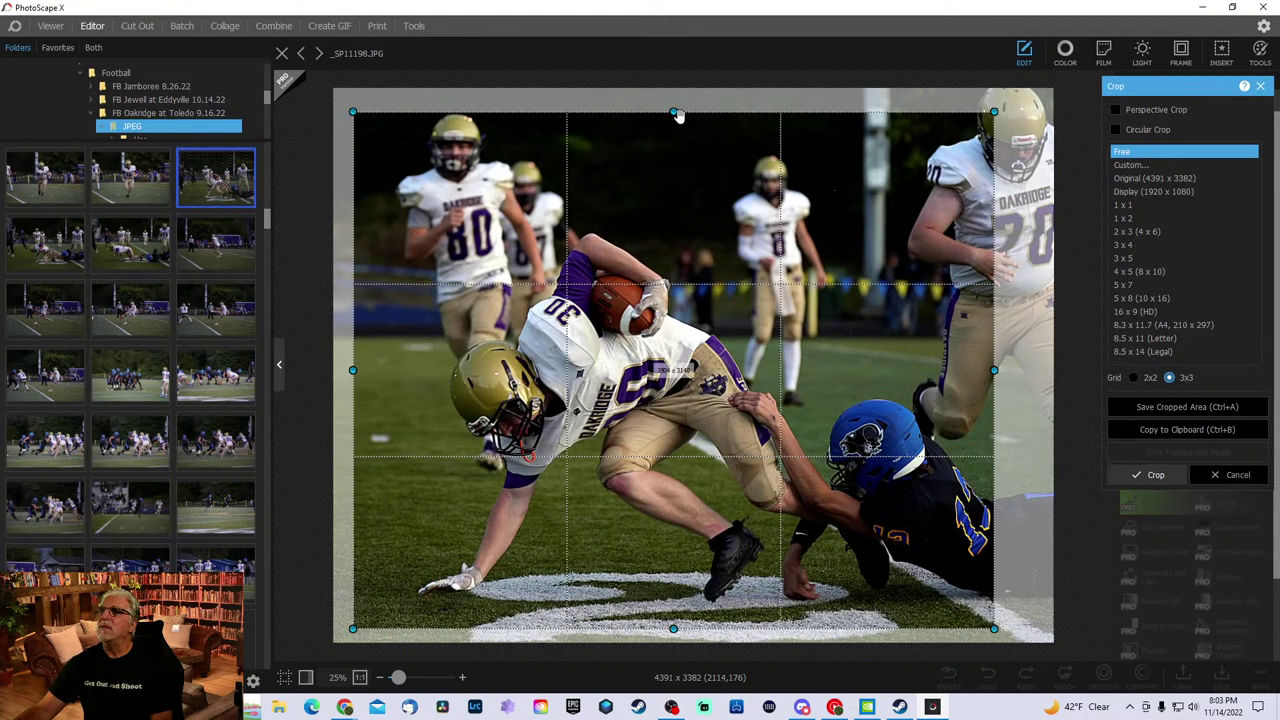
{"action": "left_click_drag", "start_coordinate": [676, 112], "coordinate": [673, 216]}
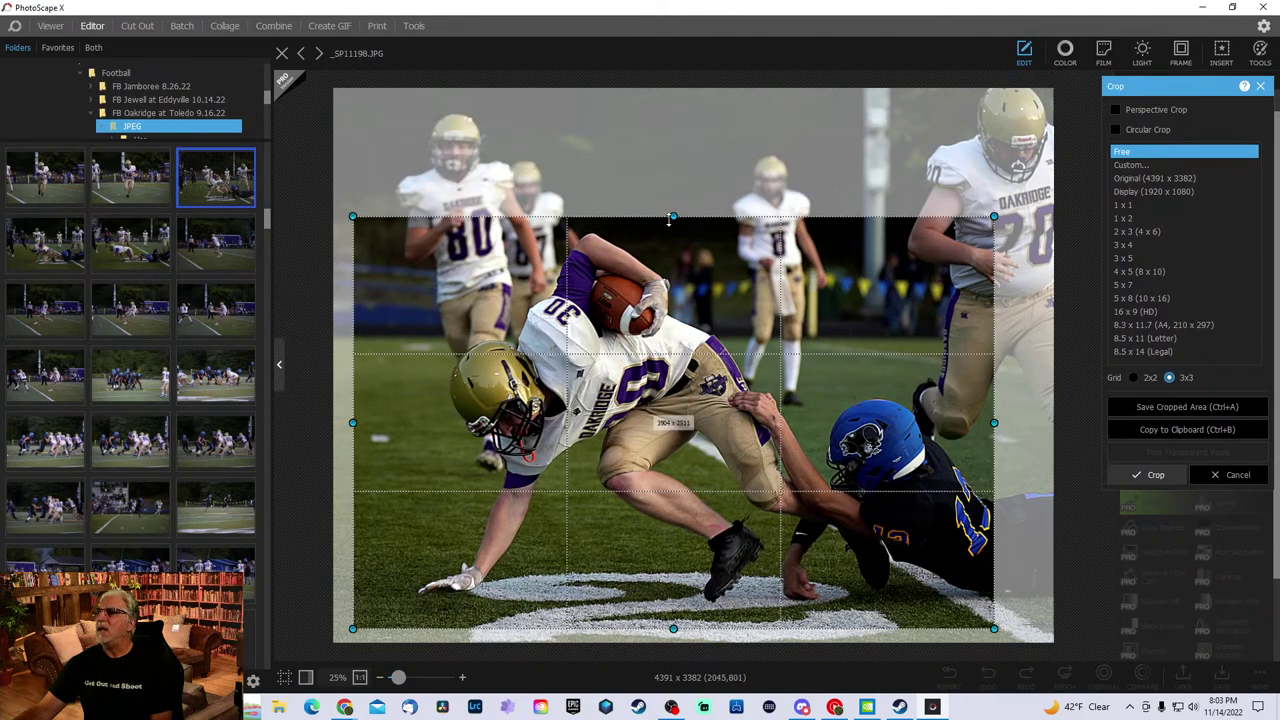
{"action": "left_click_drag", "start_coordinate": [994, 422], "coordinate": [975, 423]}
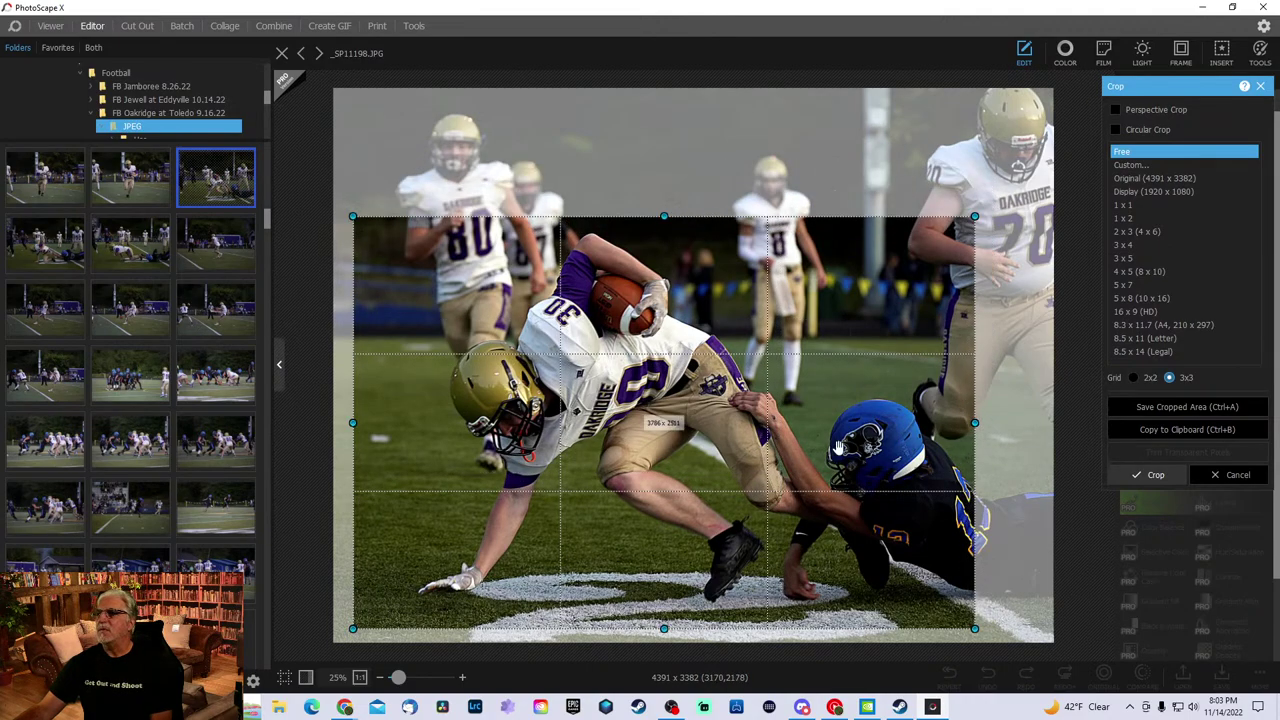
{"action": "left_click_drag", "start_coordinate": [835, 450], "coordinate": [851, 459]}
{"action": "left_click", "coordinate": [1150, 475]}
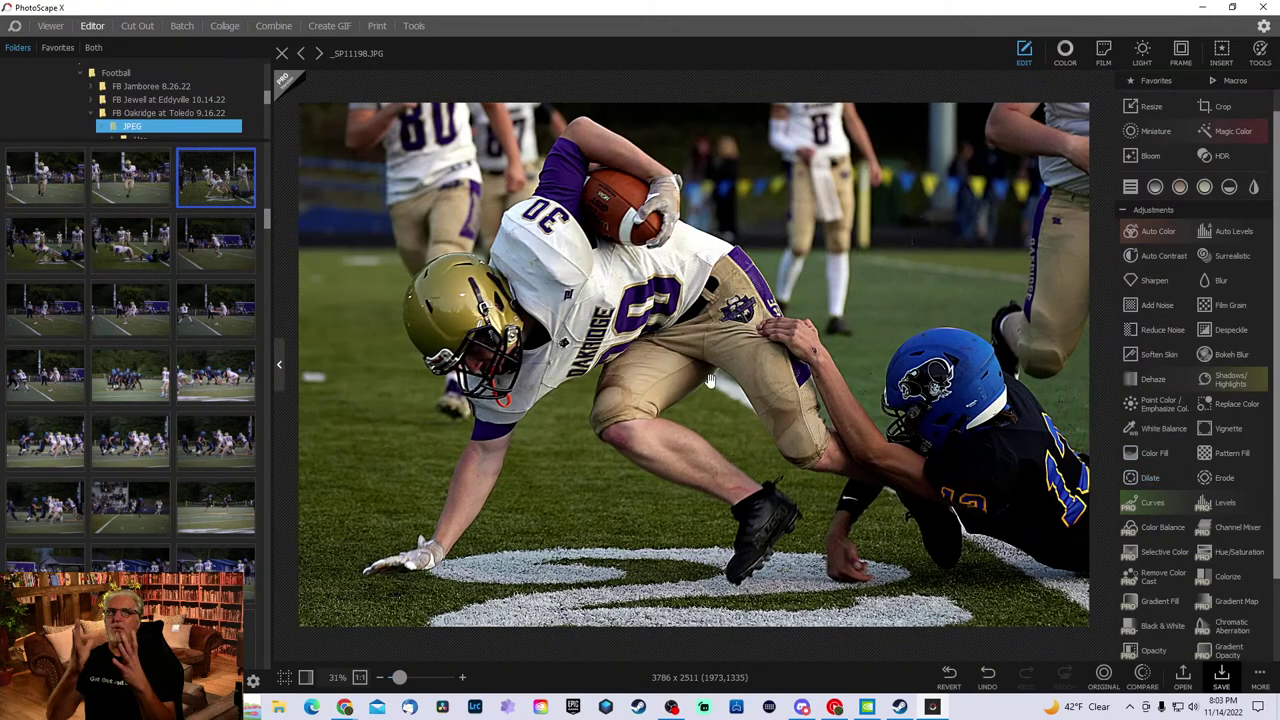
- Revert, redo the crop and auto levels, then recrop to 3786 x 2511
{"action": "left_click", "coordinate": [952, 684]}
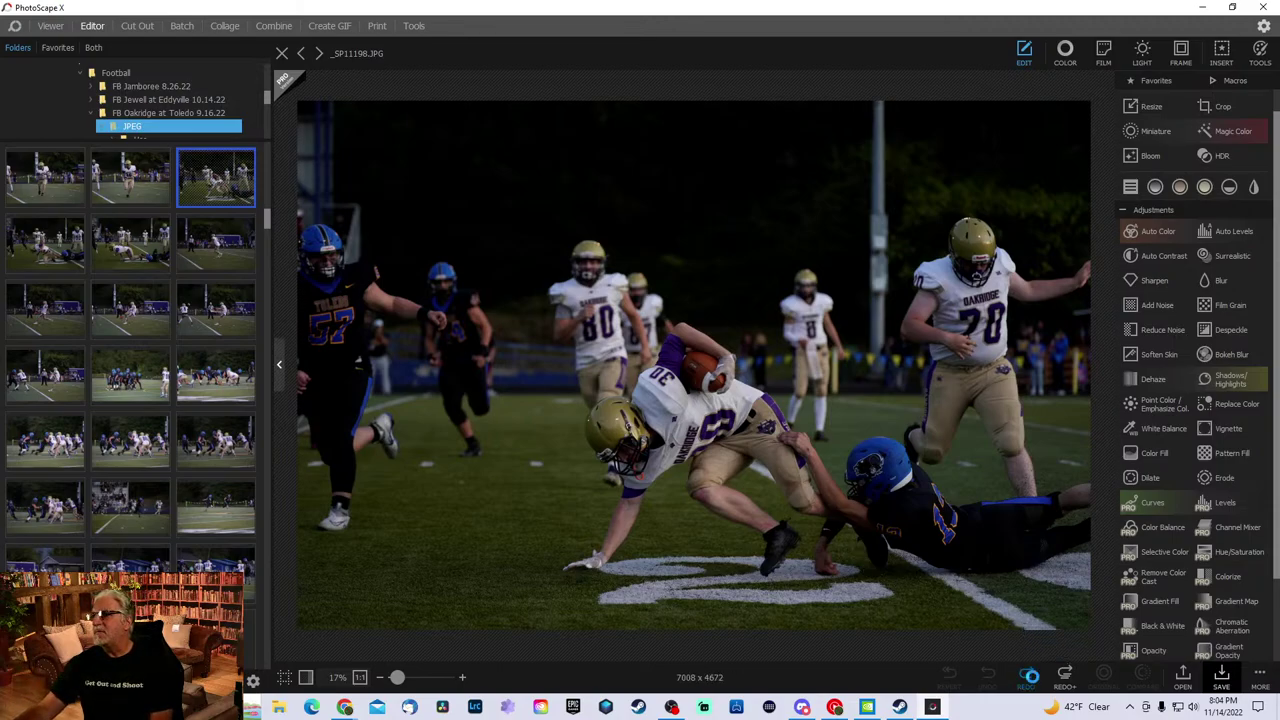
{"action": "left_click", "coordinate": [1034, 683]}
{"action": "left_click", "coordinate": [1032, 684]}
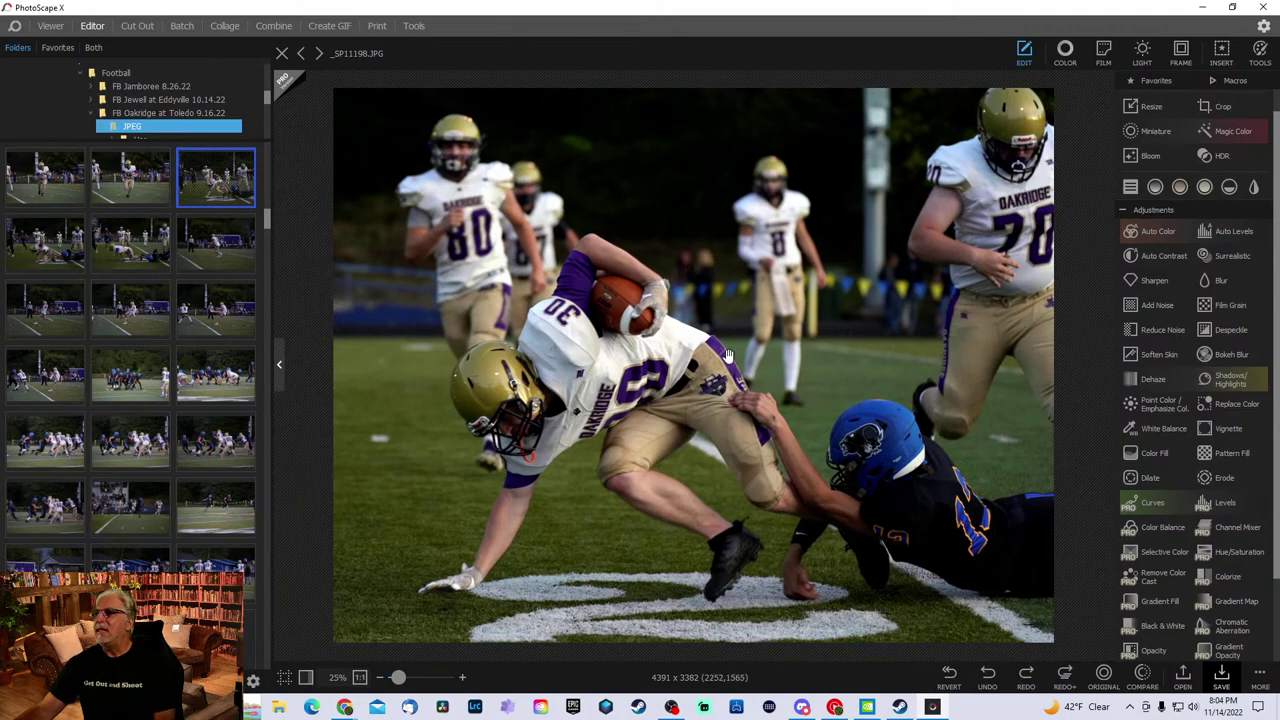
{"action": "left_click", "coordinate": [1227, 108]}
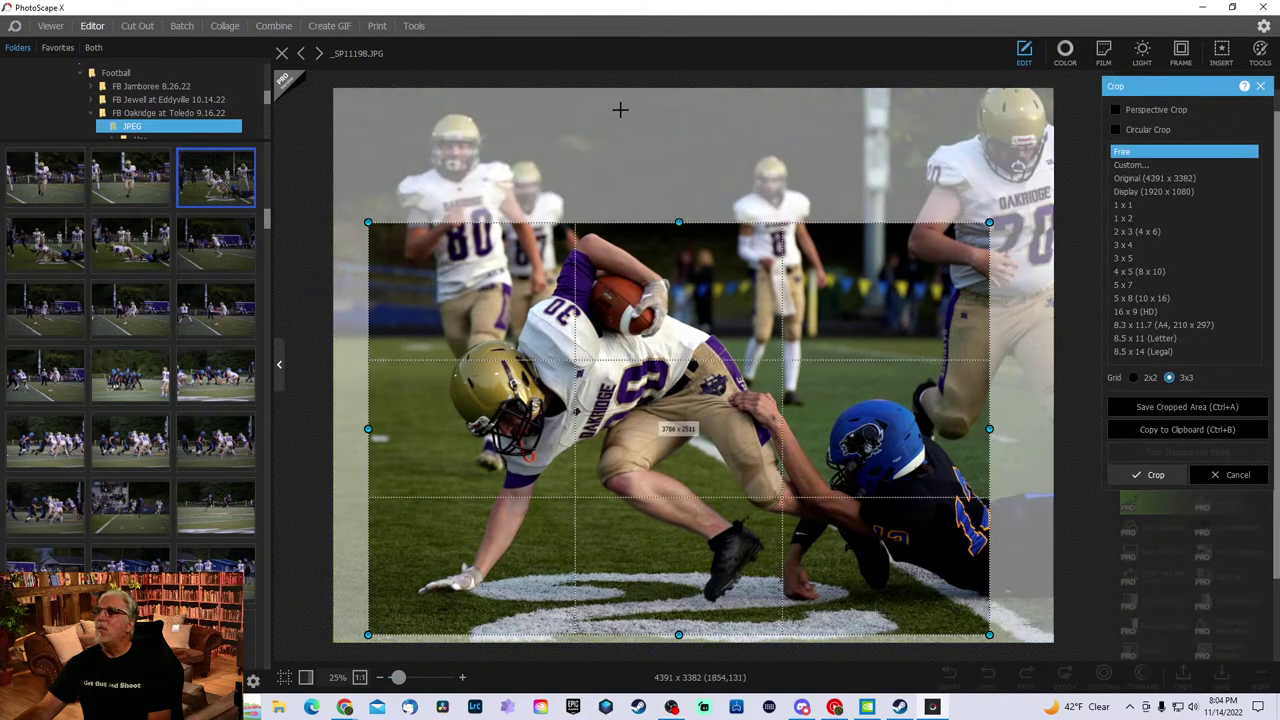
{"action": "left_click_drag", "start_coordinate": [793, 442], "coordinate": [797, 430]}
{"action": "left_click", "coordinate": [1156, 476]}
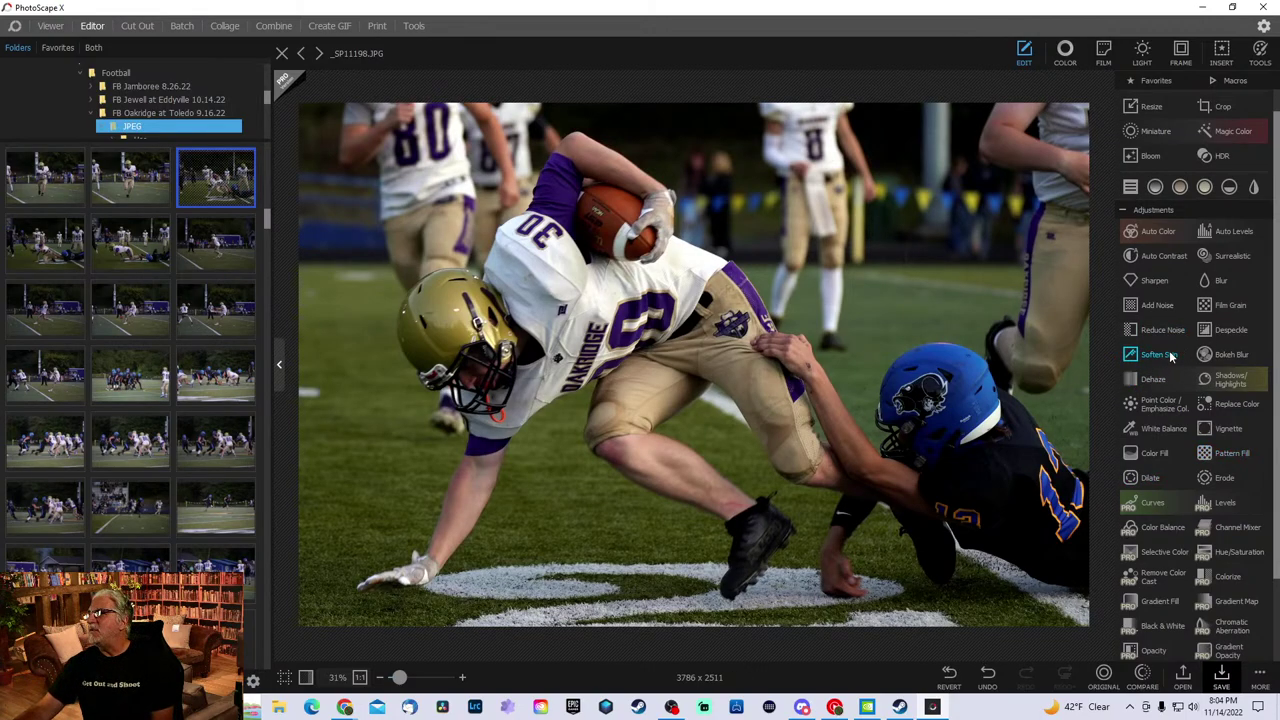
- Apply Point Color keeping the gold tones, then apply Auto Contrast
{"action": "left_click", "coordinate": [1158, 402]}
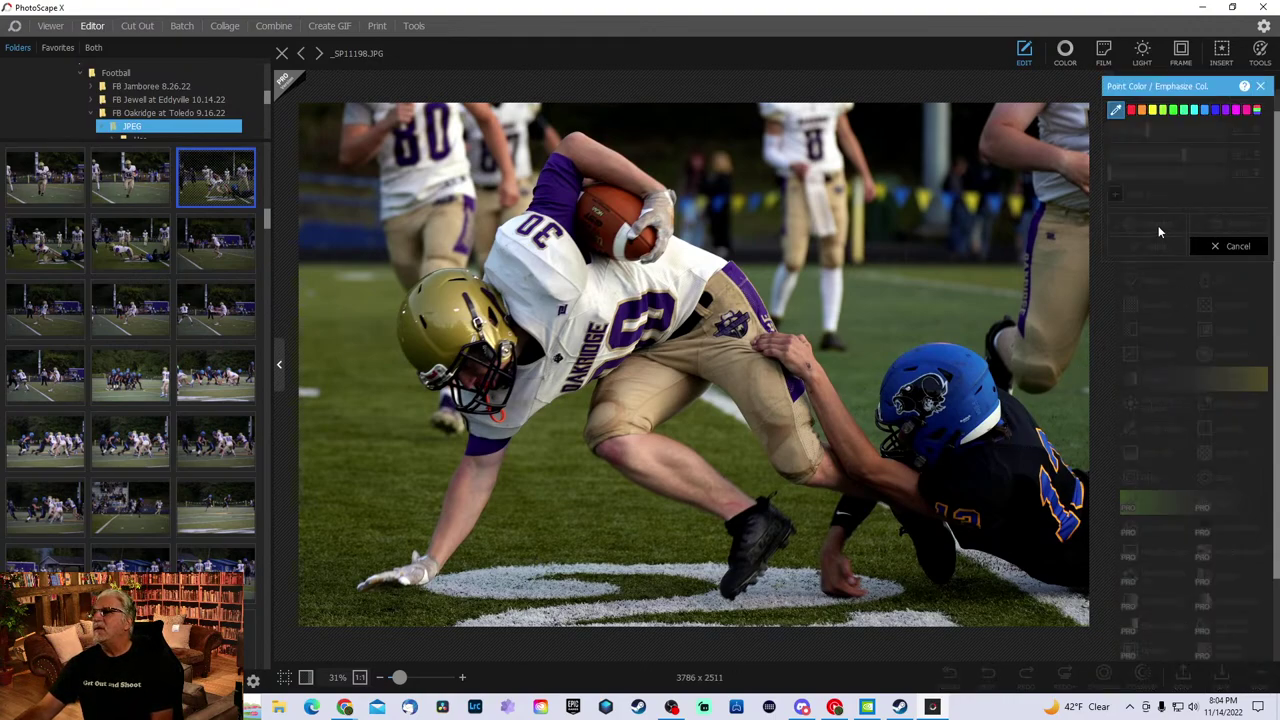
{"action": "left_click", "coordinate": [970, 398]}
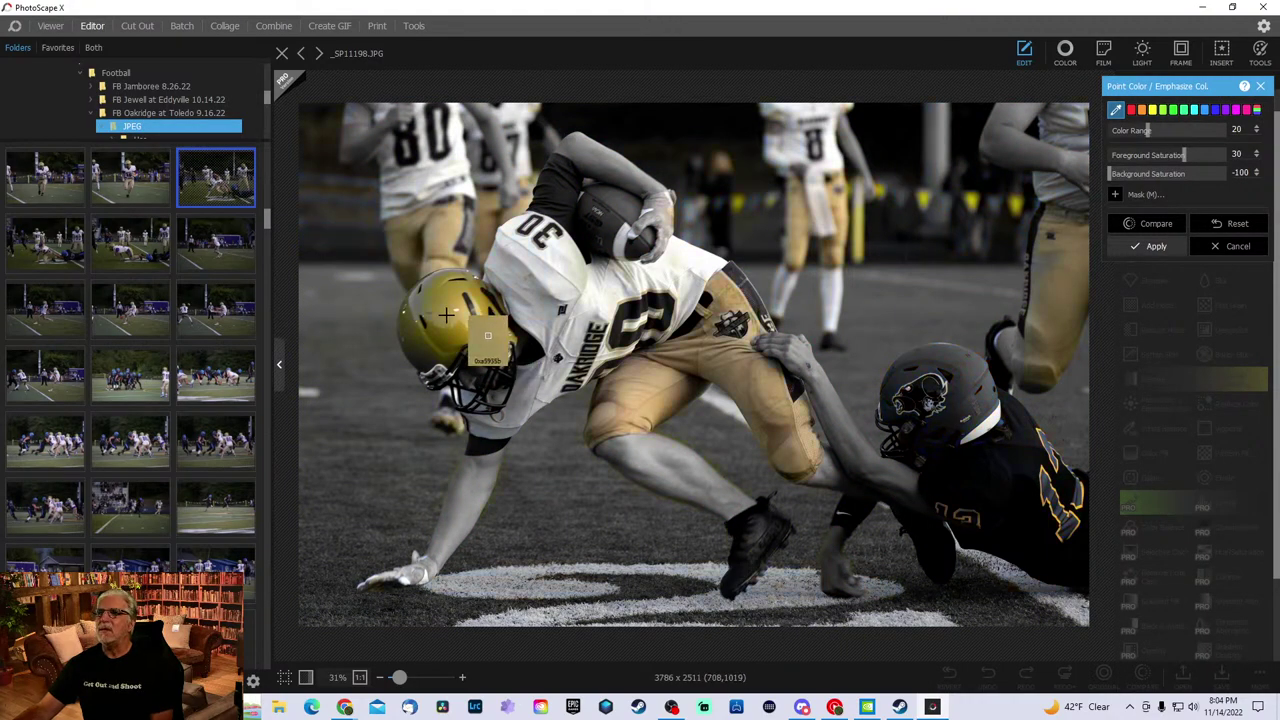
{"action": "left_click", "coordinate": [1150, 248]}
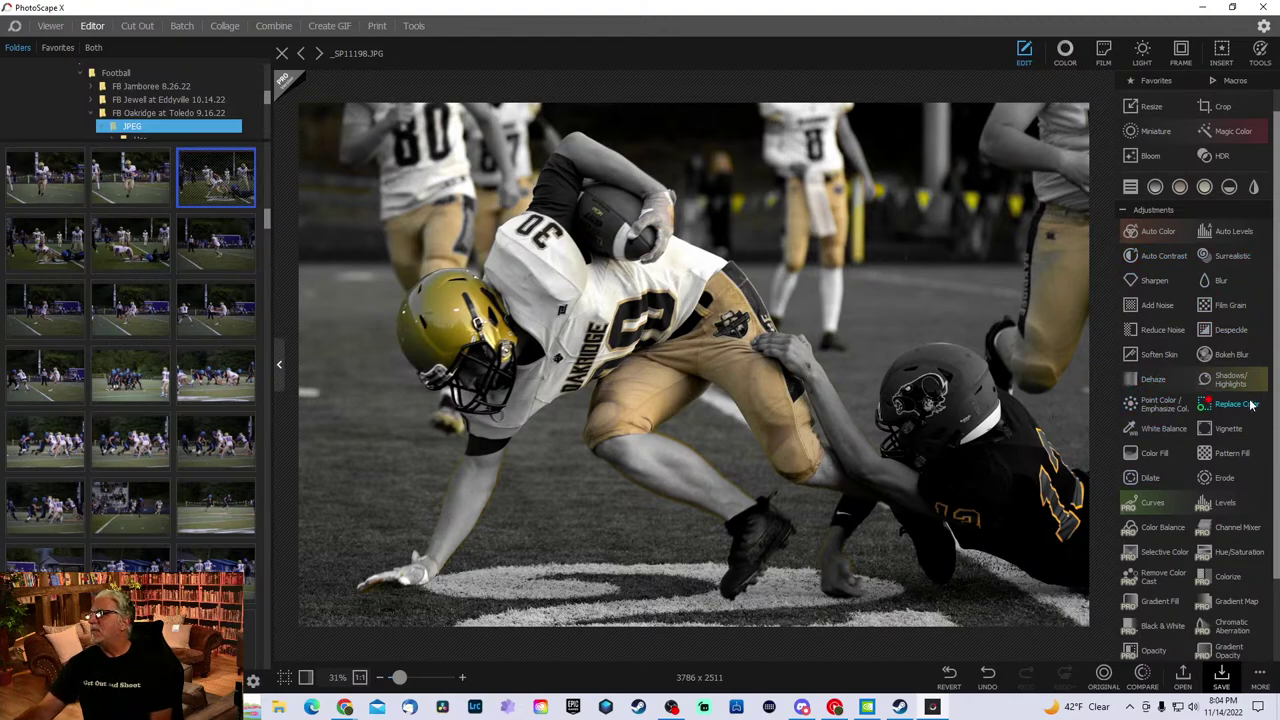
{"action": "left_click", "coordinate": [1165, 256]}
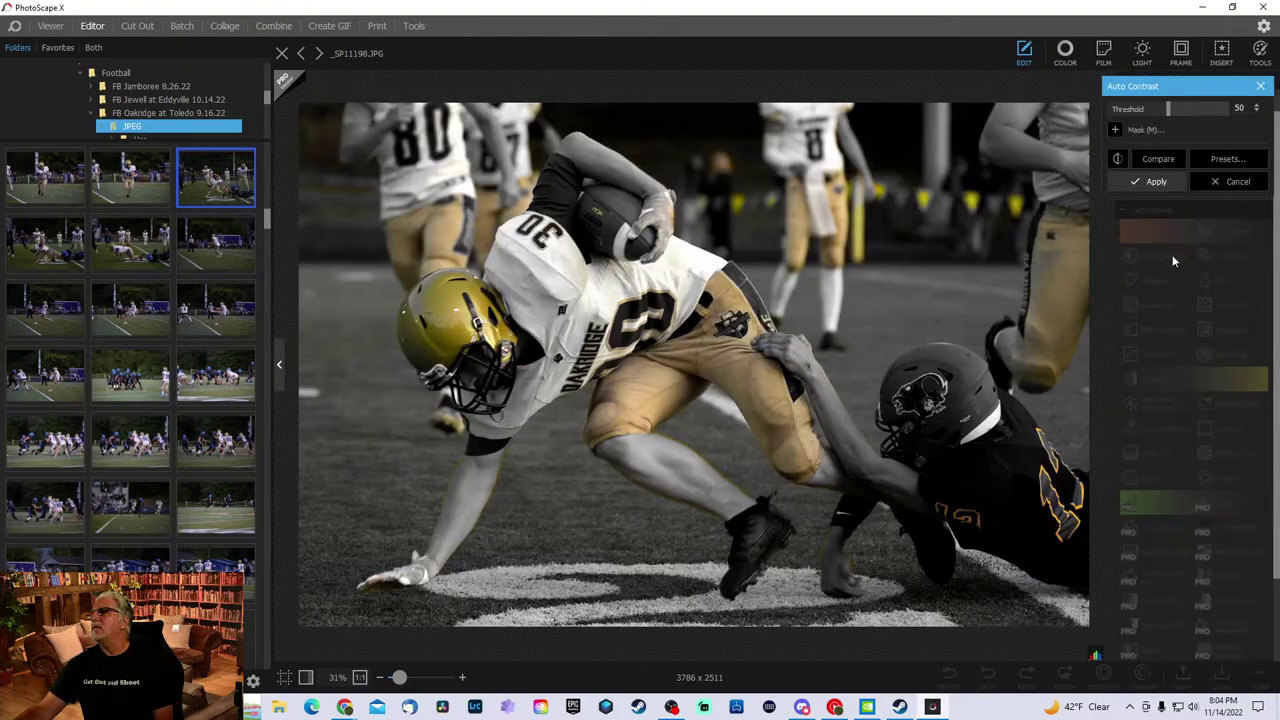
{"action": "left_click", "coordinate": [1157, 183]}
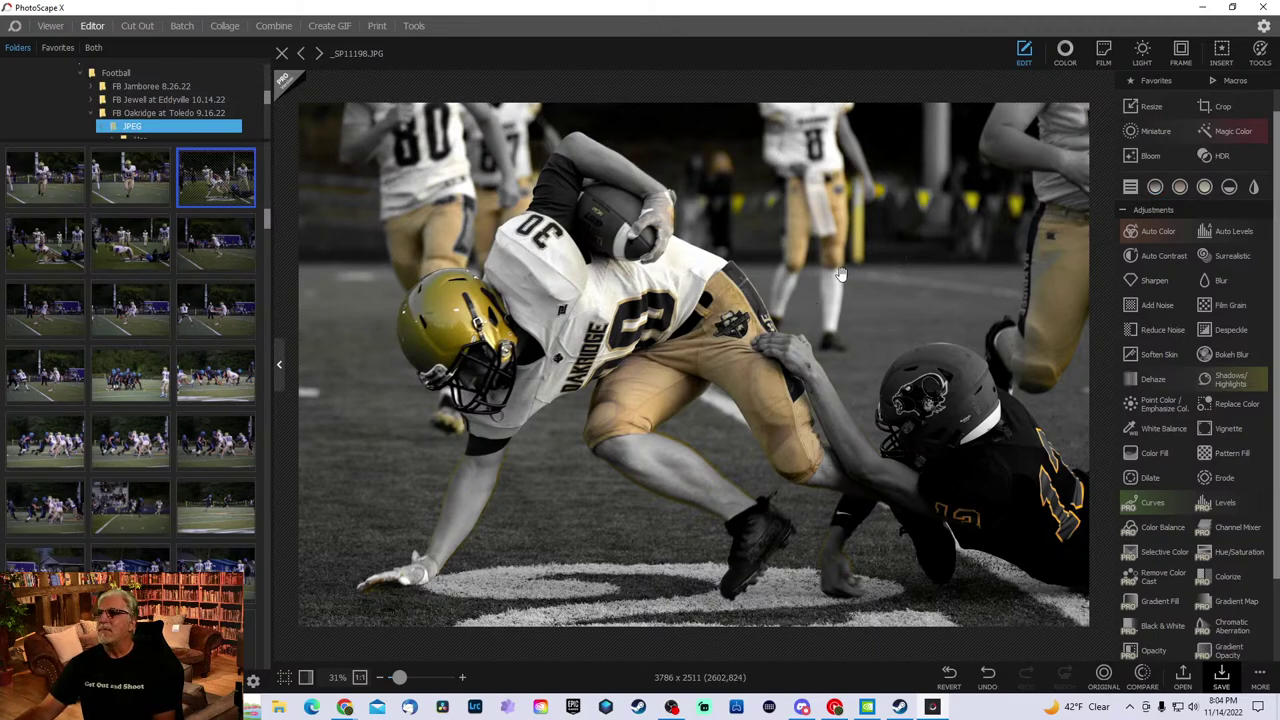
- Retry Point Color with blue then the helmet's gold, close it unapplied, and undo Auto Contrast
{"action": "left_click", "coordinate": [1155, 405]}
{"action": "left_click", "coordinate": [1208, 109]}
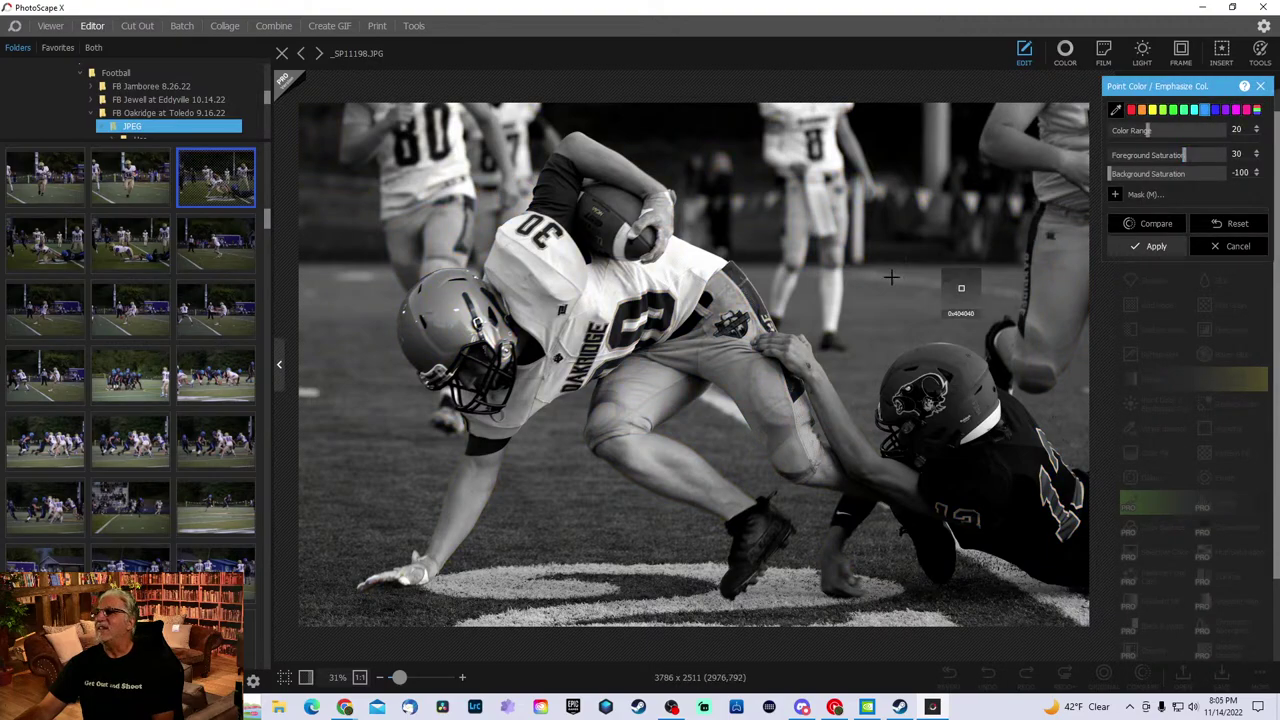
{"action": "left_click", "coordinate": [445, 312]}
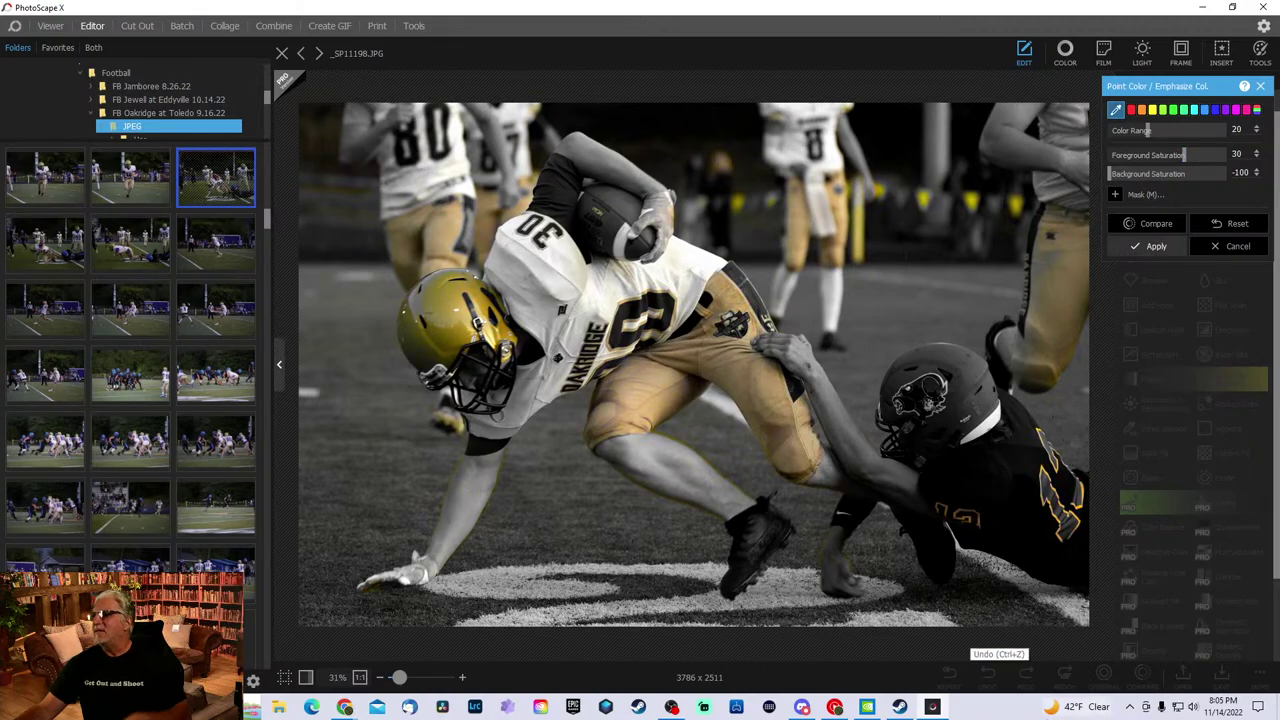
{"action": "left_click", "coordinate": [1217, 246]}
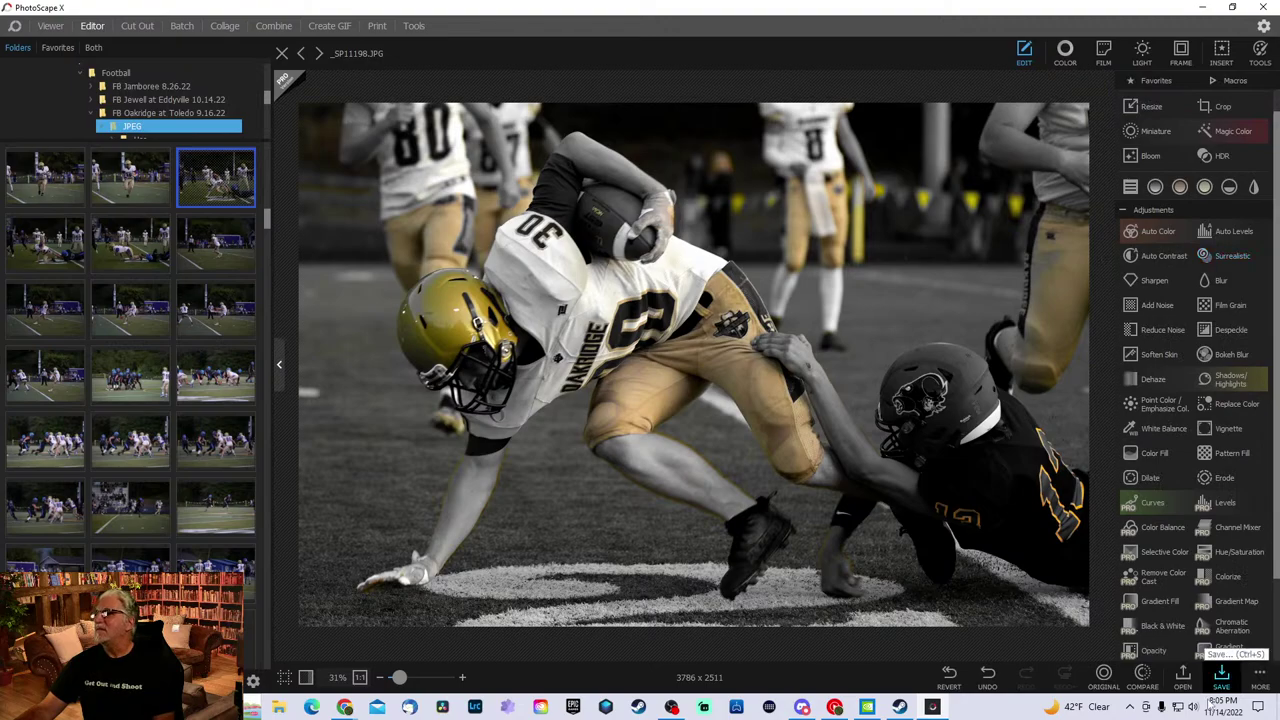
{"action": "left_click", "coordinate": [993, 682]}
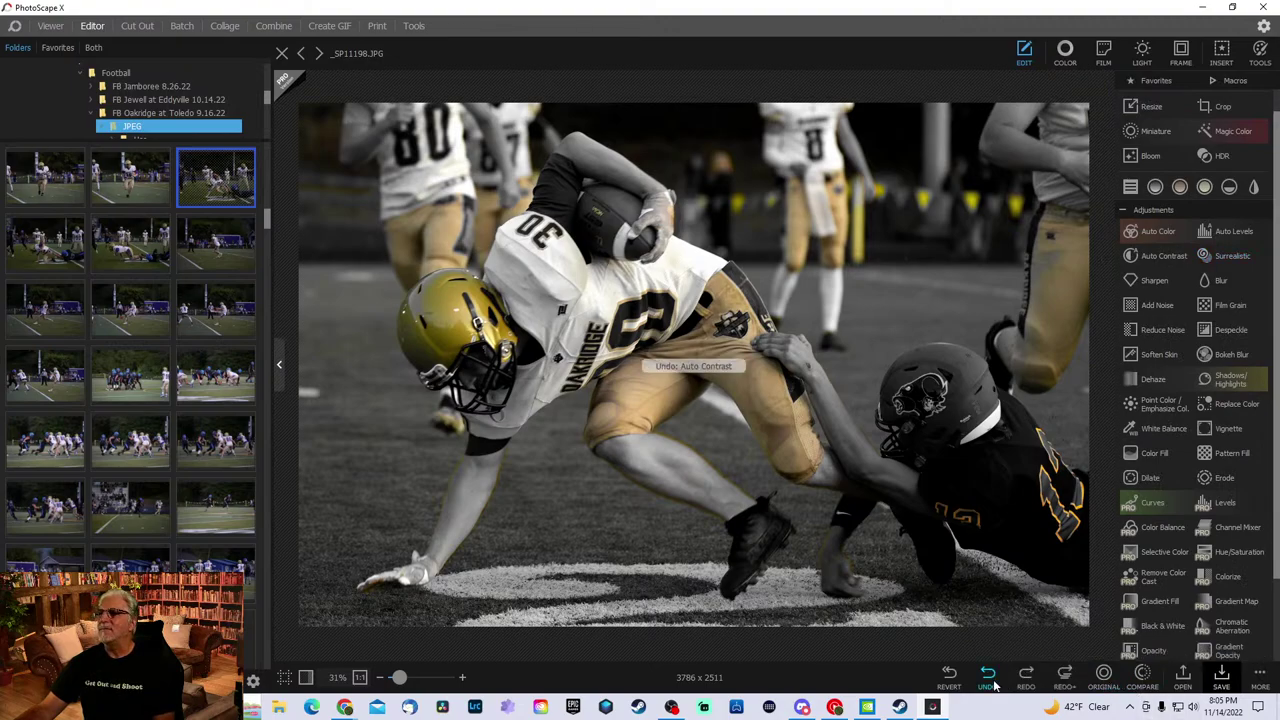
- Undo the Point Color effect to restore _SP11198.JPG to full colour, then view and close Preferences
{"action": "left_click", "coordinate": [992, 683]}
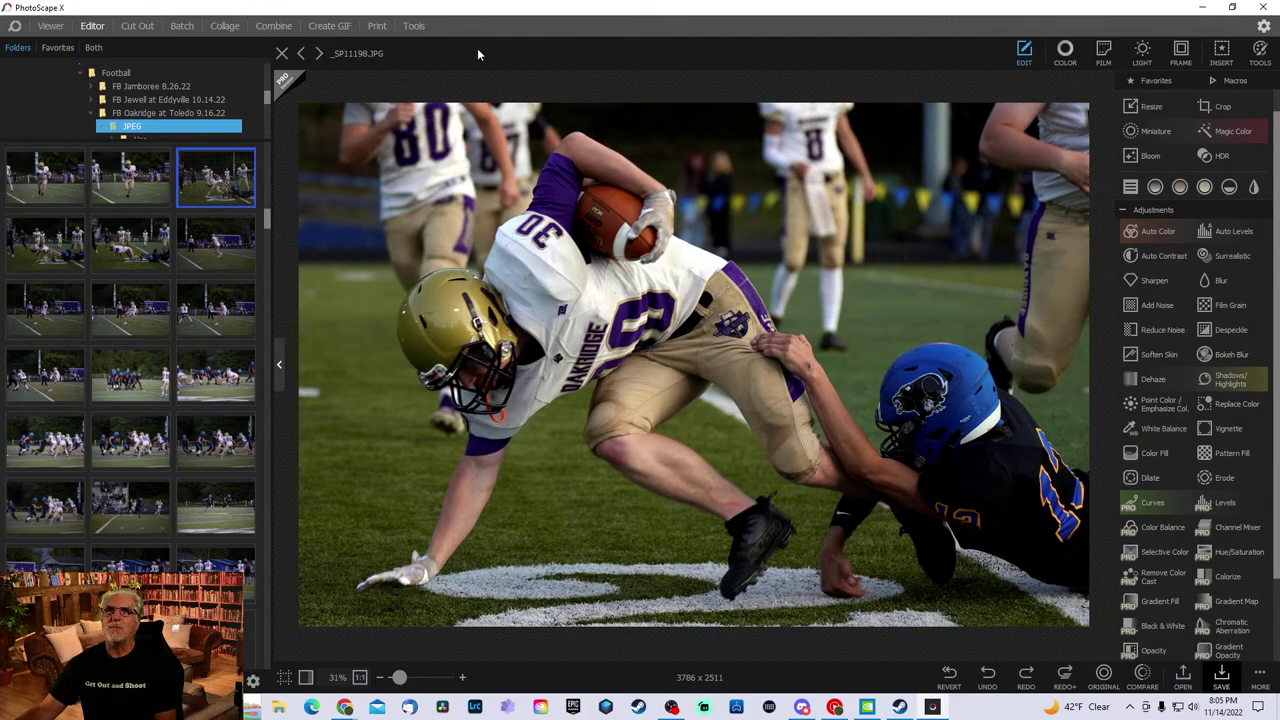
{"action": "left_click", "coordinate": [1263, 27]}
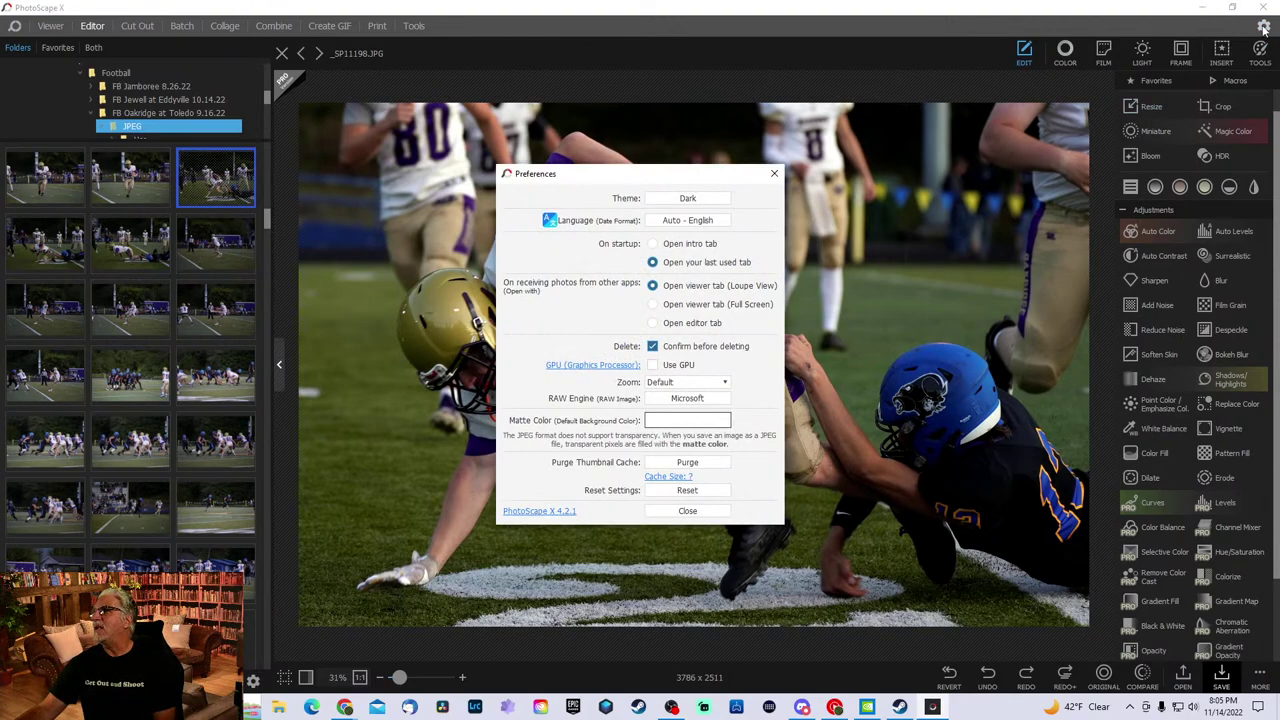
{"action": "left_click", "coordinate": [776, 177]}
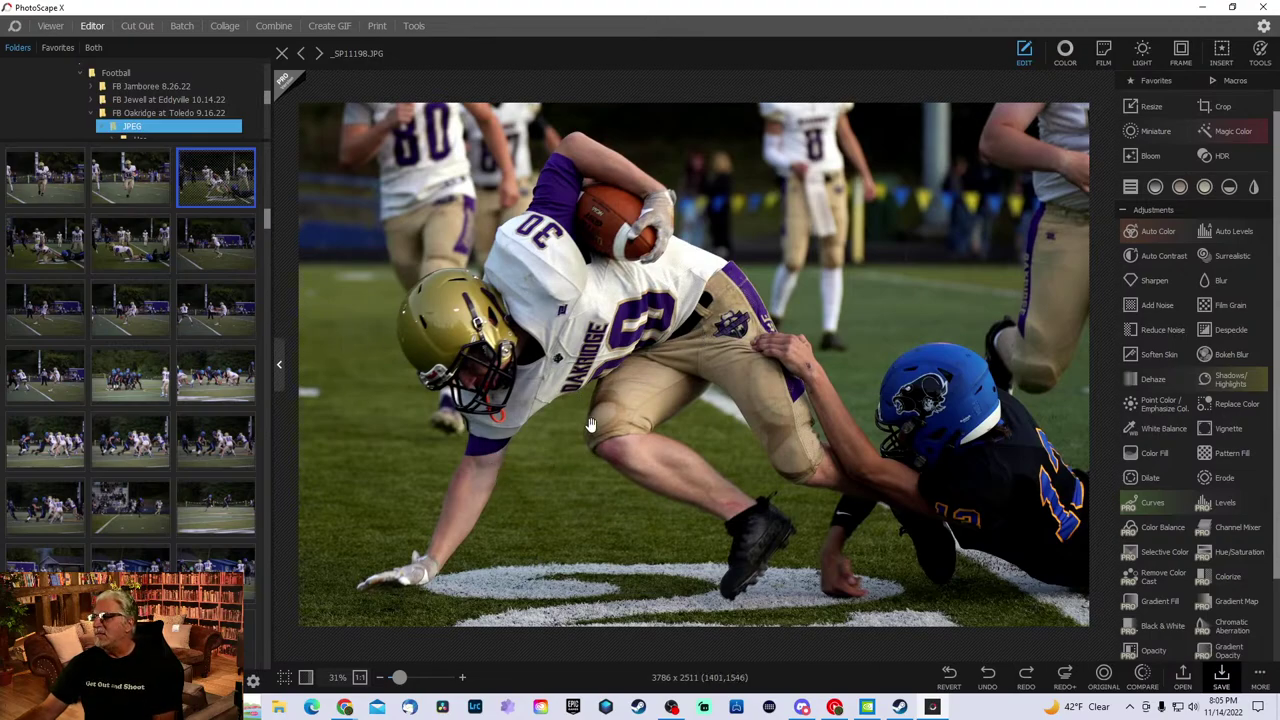
{"action": "left_click", "coordinate": [1220, 680]}
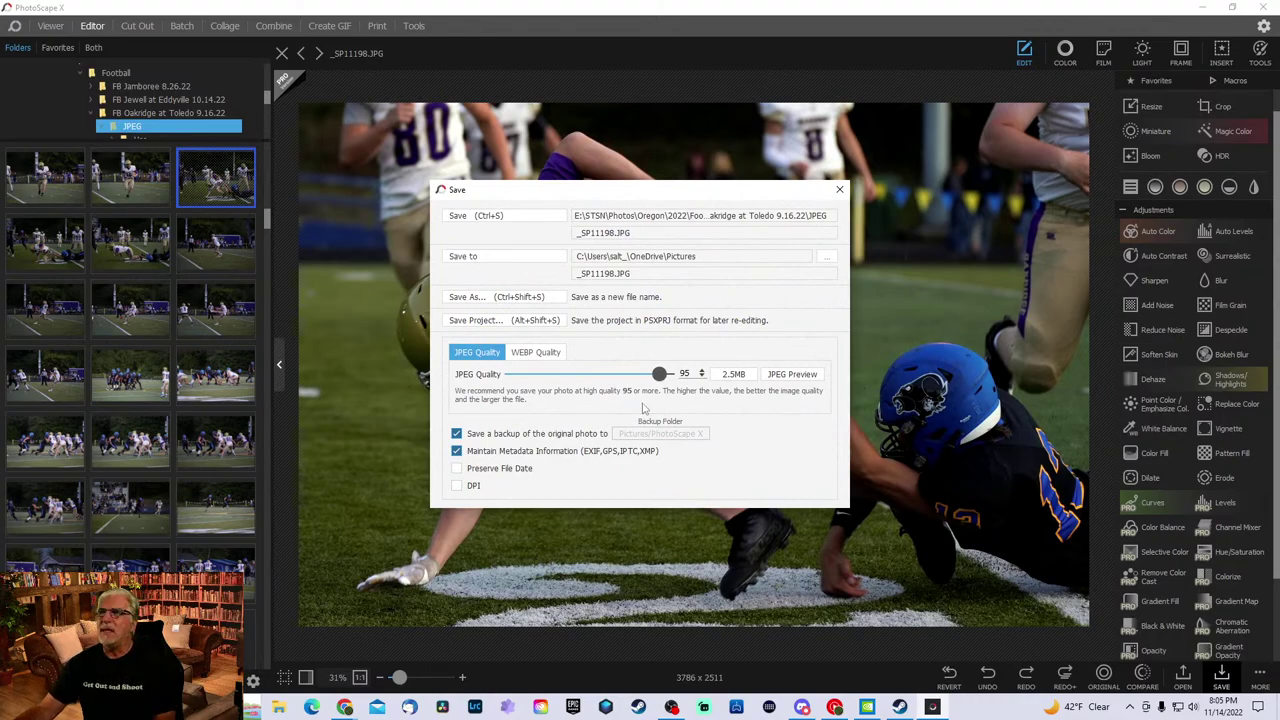
{"action": "left_click_drag", "start_coordinate": [659, 372], "coordinate": [668, 373]}
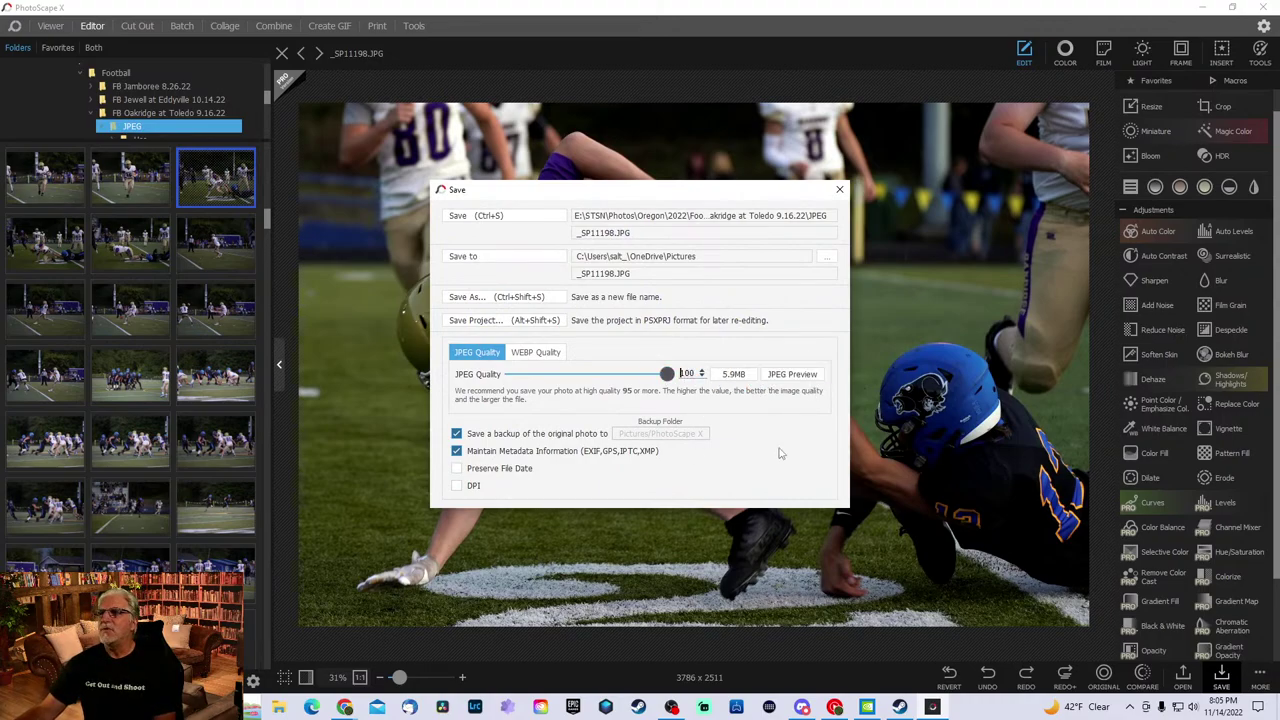
{"action": "left_click", "coordinate": [792, 374]}
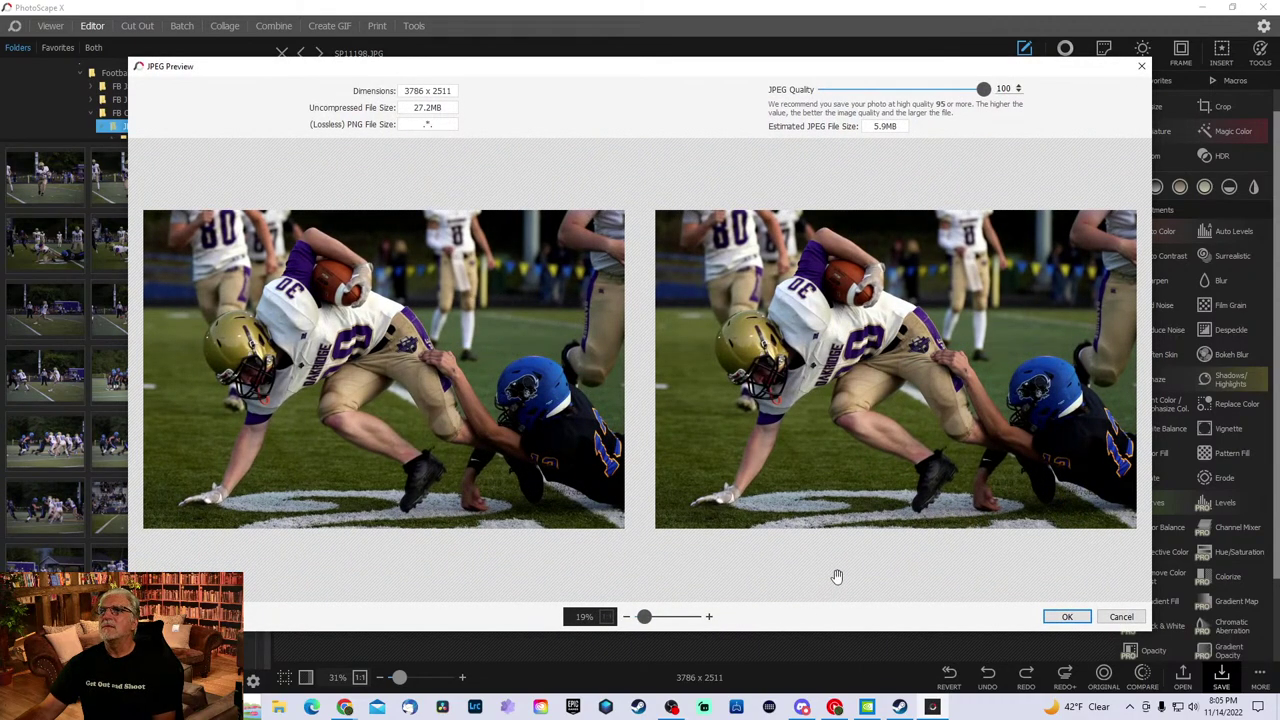
{"action": "left_click", "coordinate": [1121, 617]}
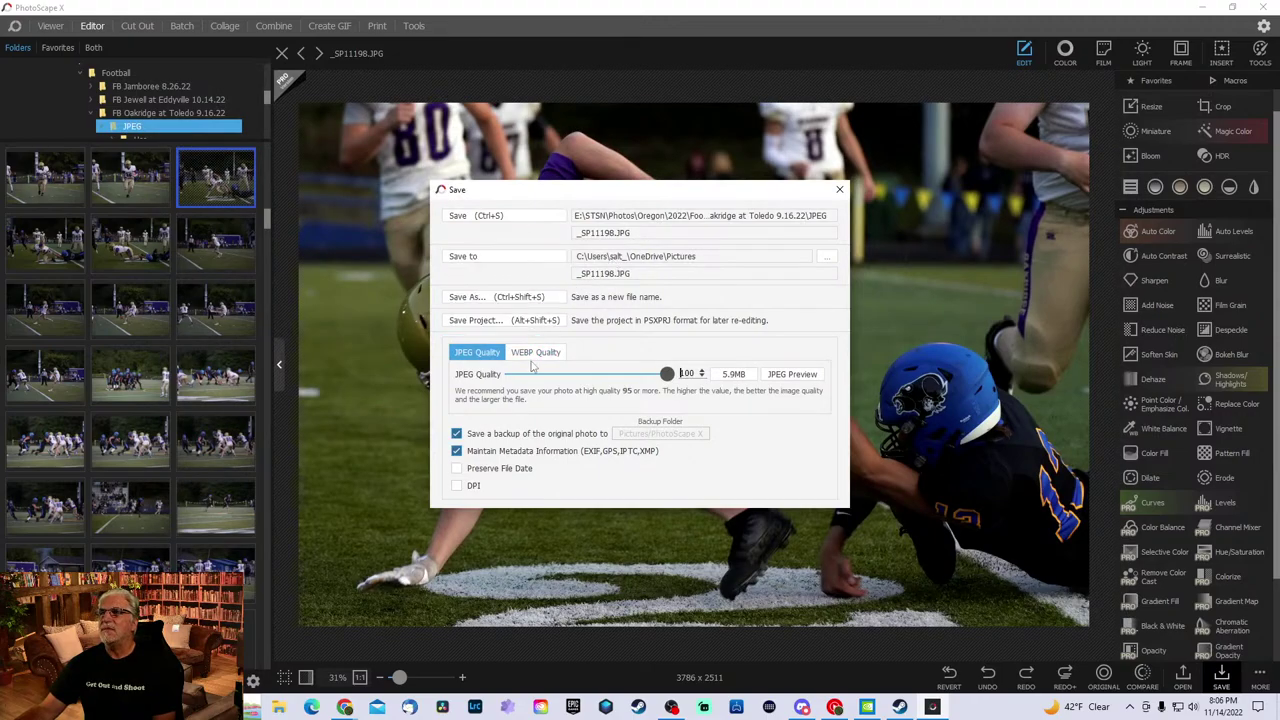
{"action": "left_click", "coordinate": [840, 190]}
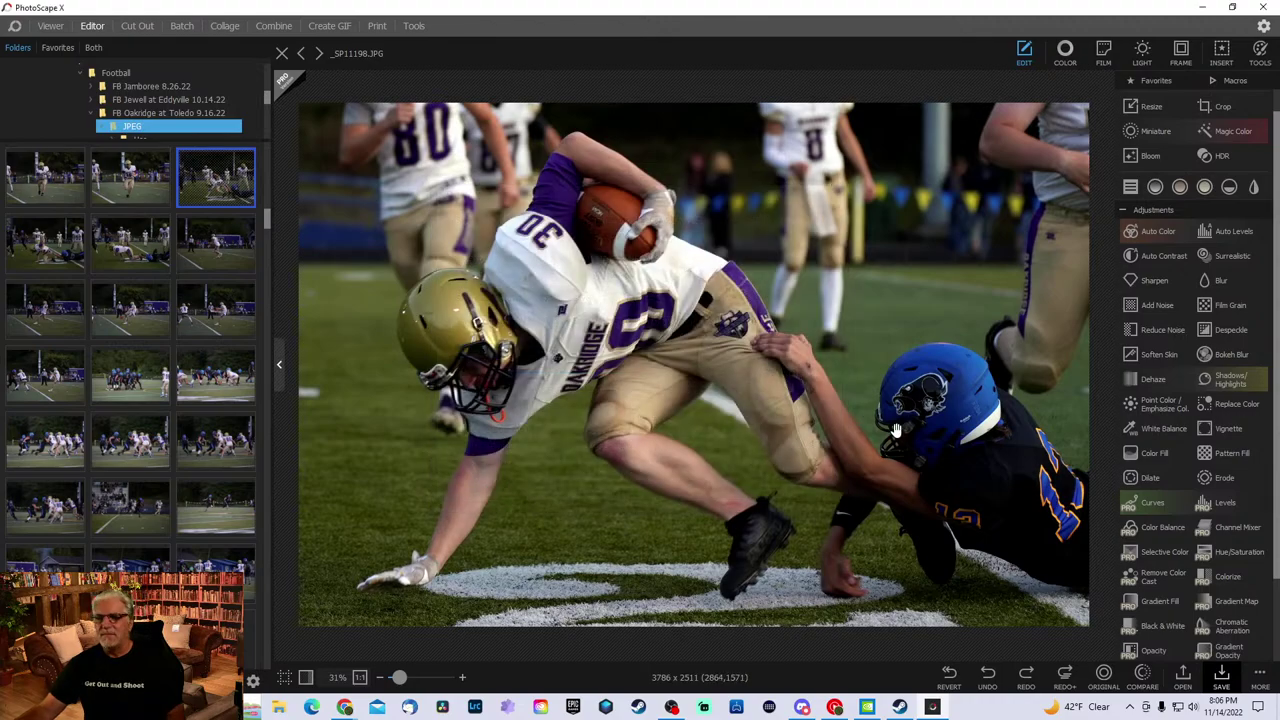